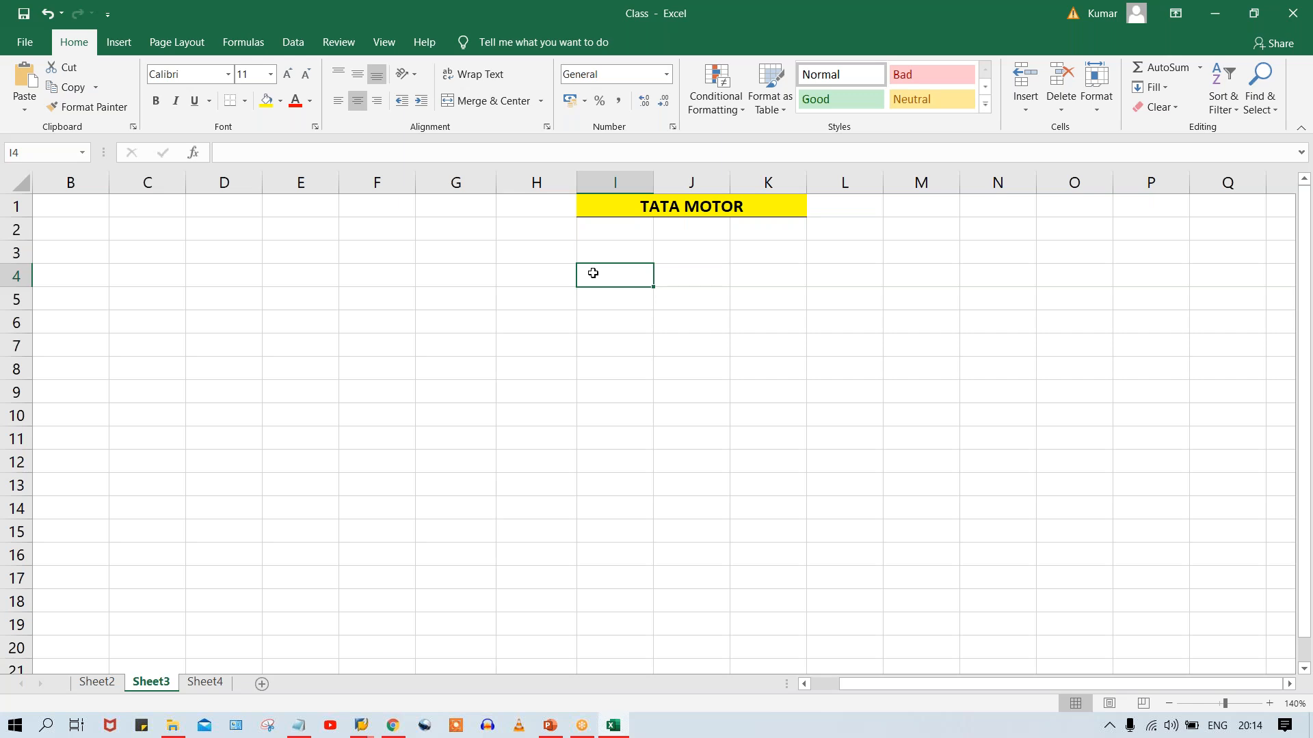
pyautogui.click(617, 245)
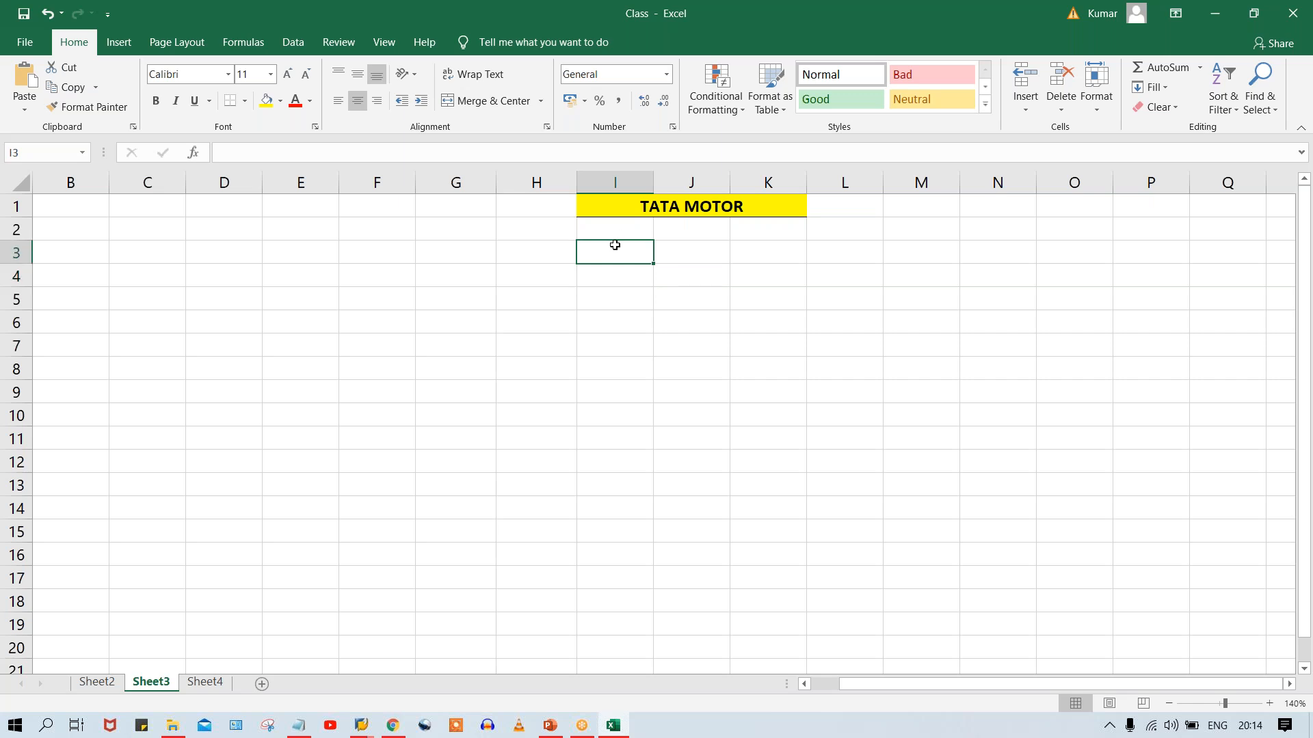
pyautogui.click(606, 275)
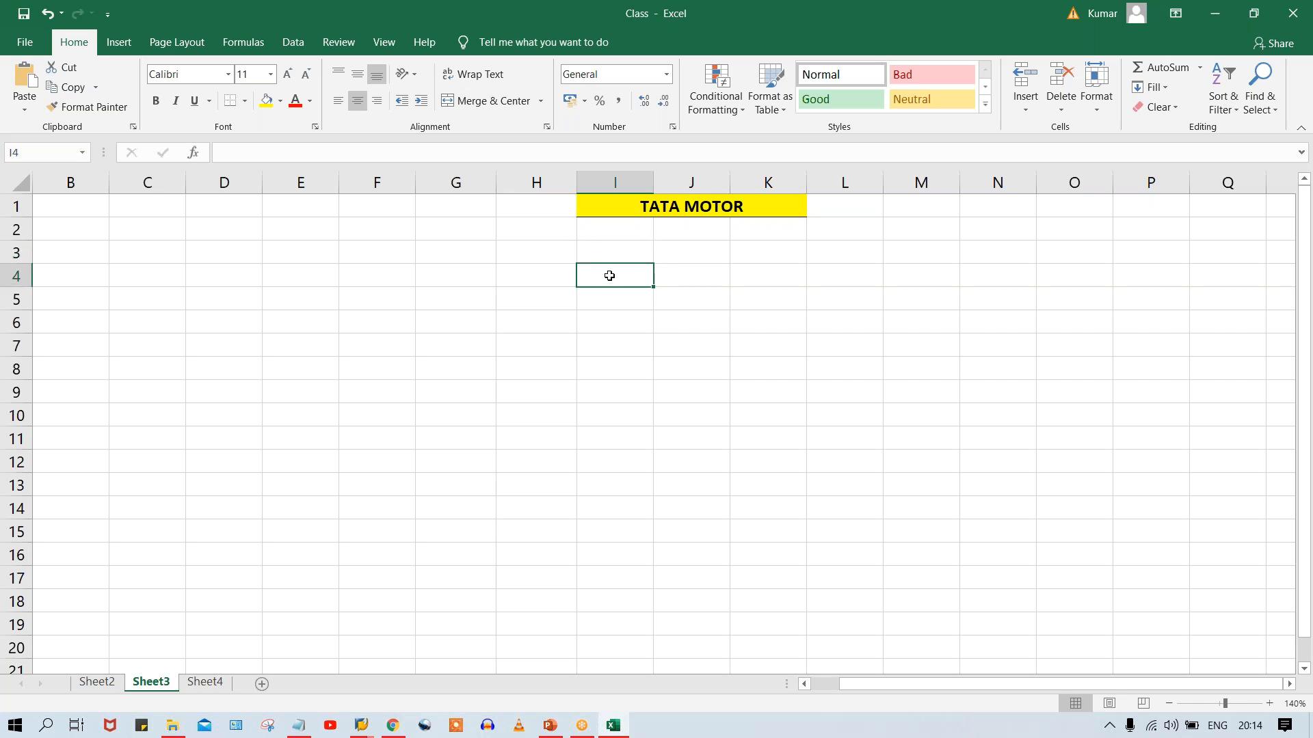
pyautogui.click(613, 258)
pyautogui.click(597, 287)
# Step: Enter the codes TM30 in cell I3 and AM30 in cell I4 under the TATA MOTOR title
pyautogui.click(596, 251)
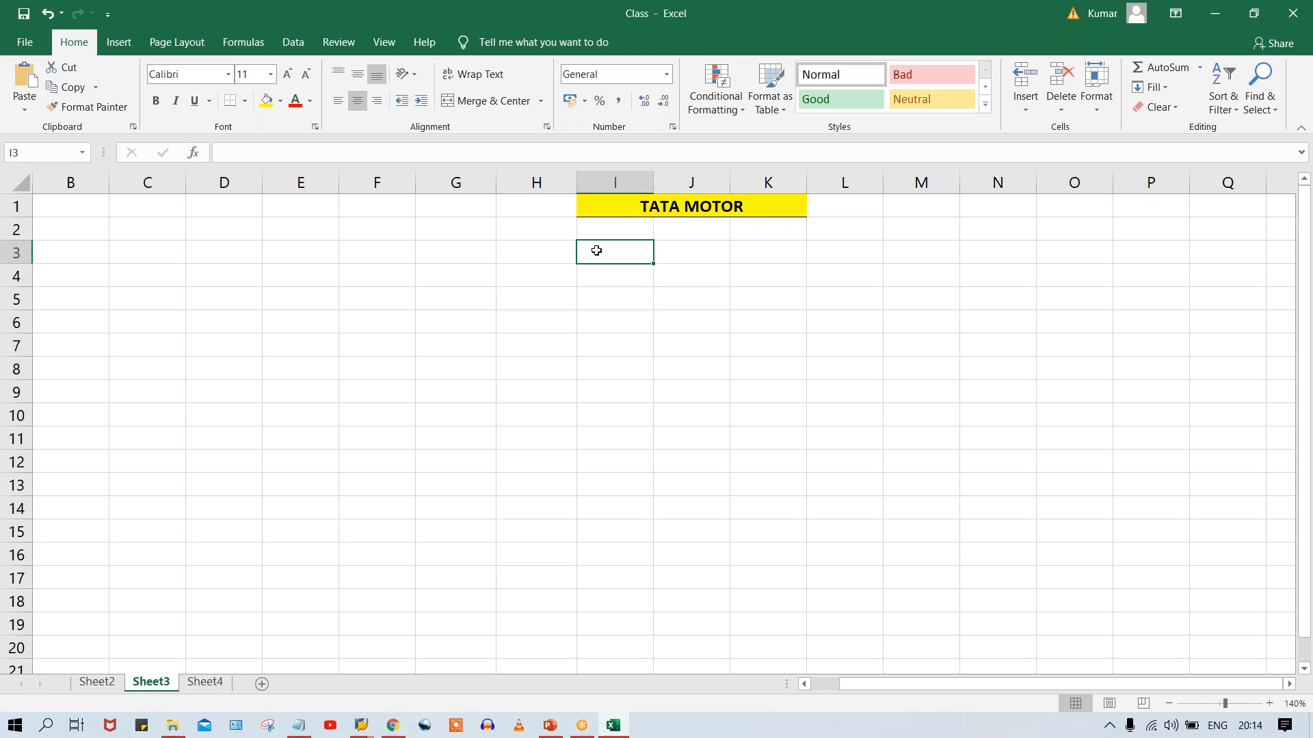
pyautogui.write('tm')
pyautogui.press('BackSpace')
pyautogui.press('BackSpace')
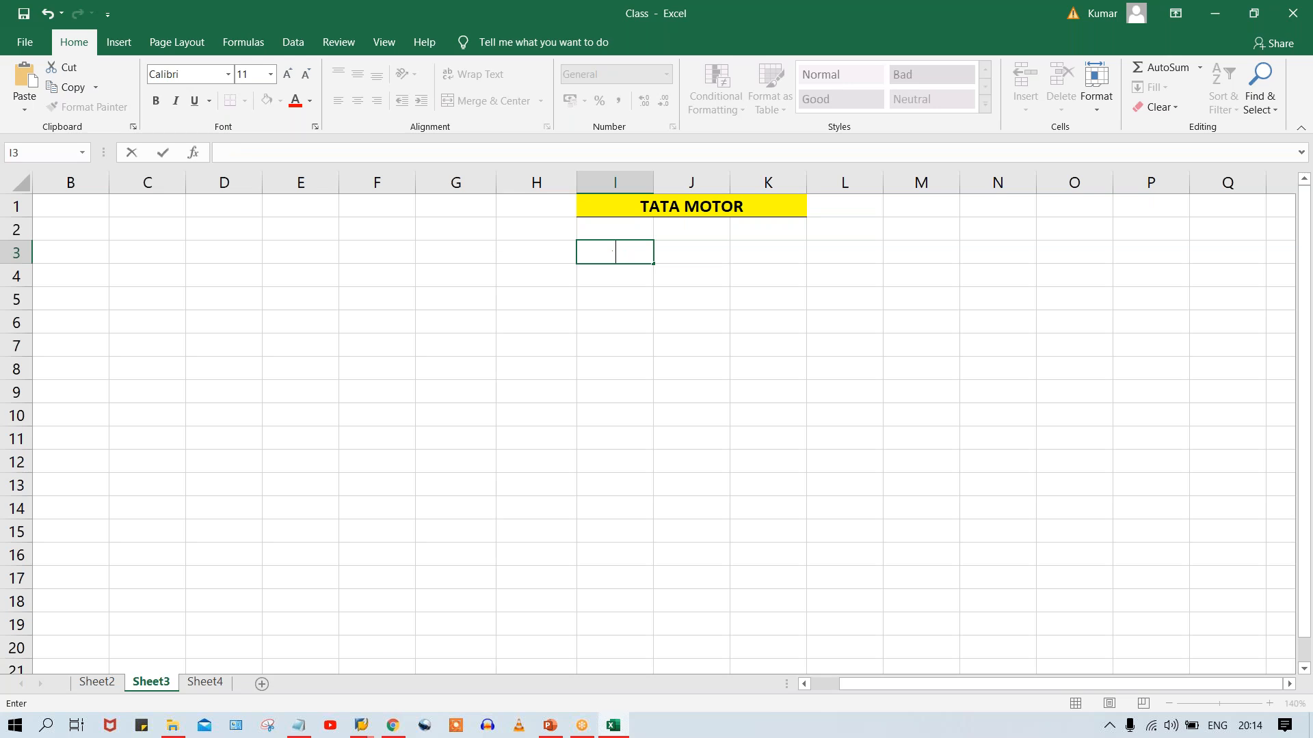
pyautogui.press('capslock')
pyautogui.write('T')
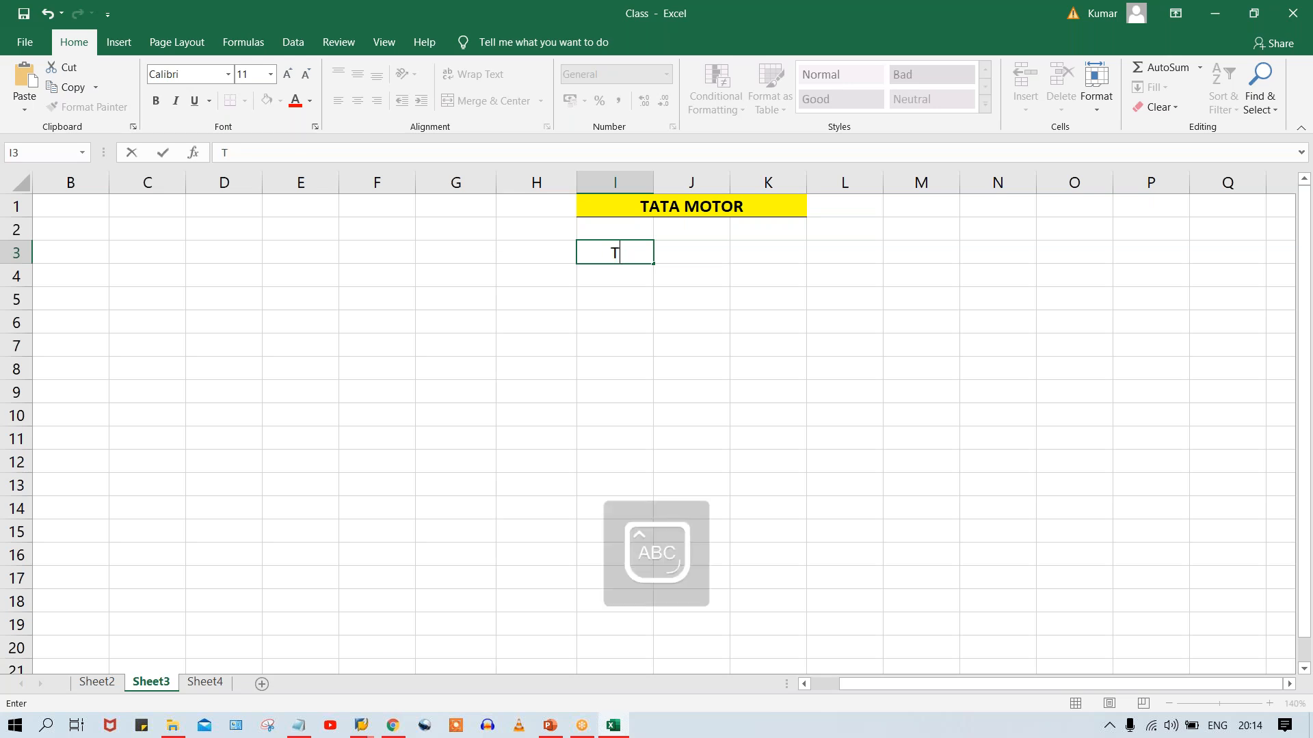
pyautogui.write('M30')
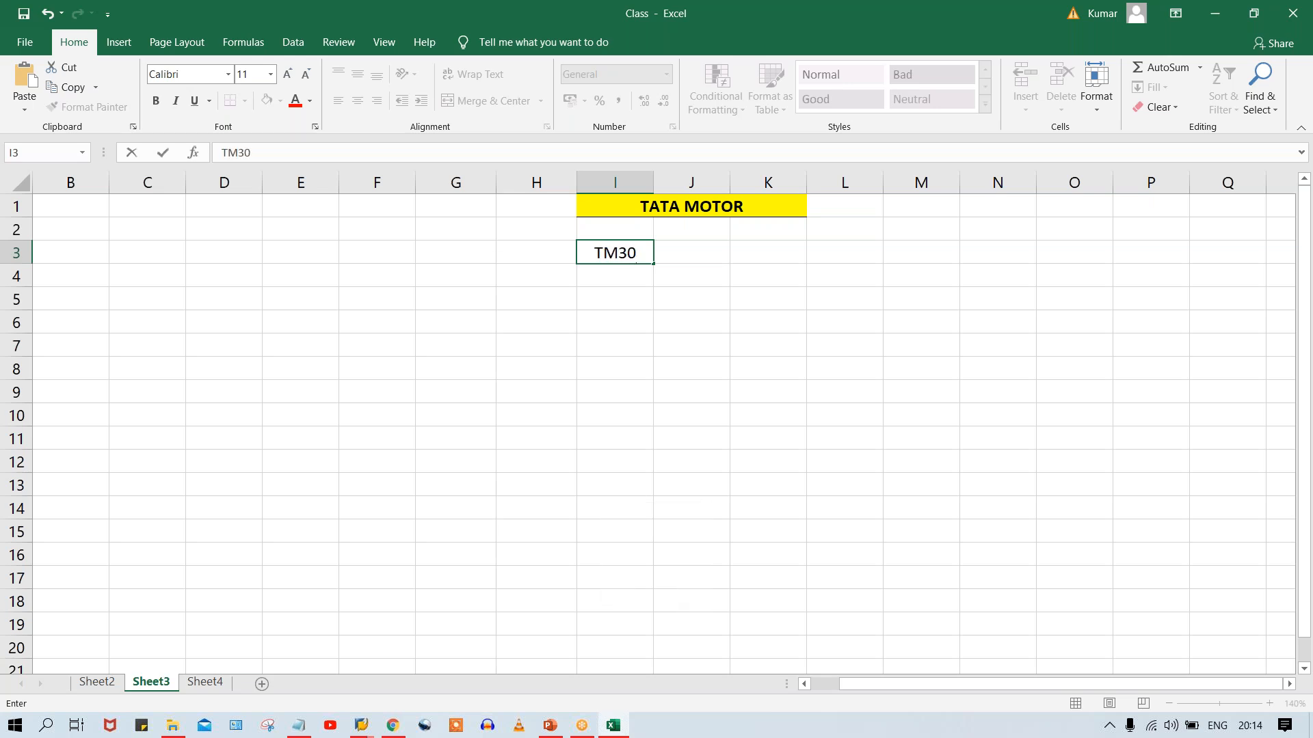
pyautogui.press('Return')
pyautogui.write('AM')
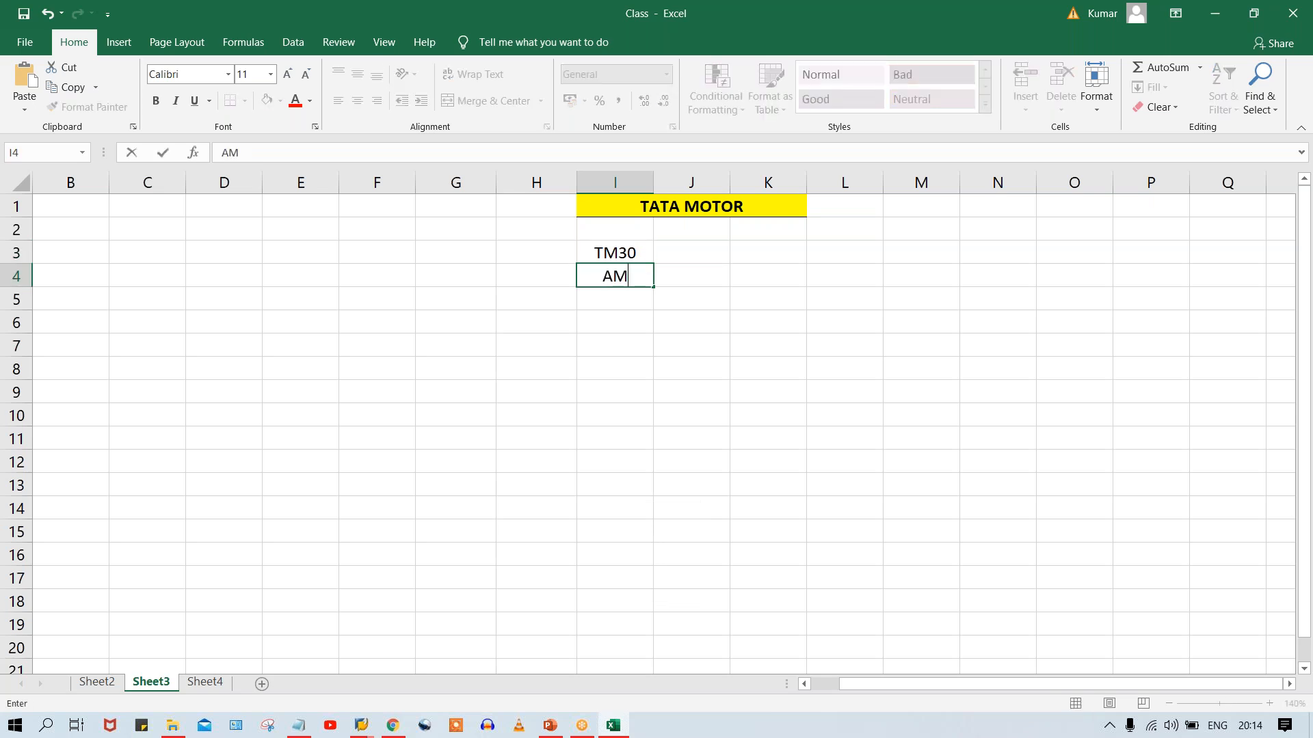
pyautogui.write('30')
pyautogui.press('Return')
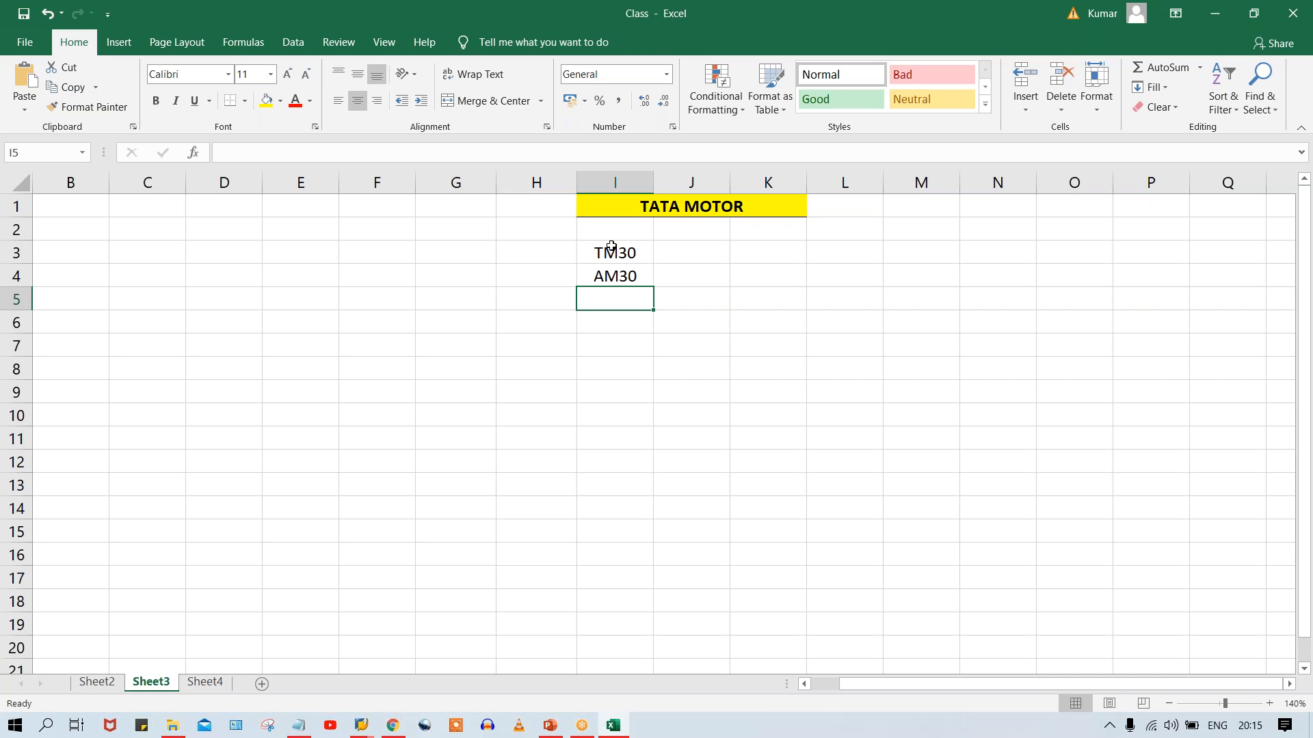
pyautogui.click(668, 253)
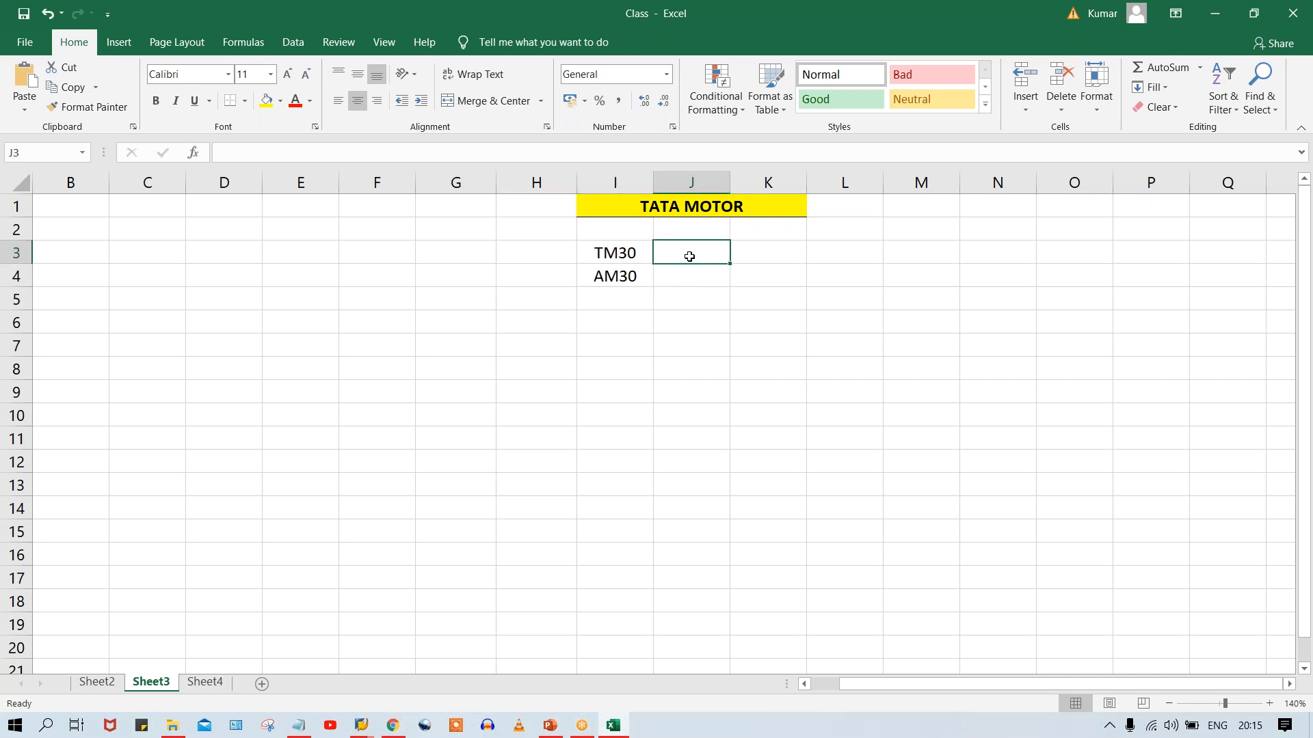
pyautogui.click(527, 257)
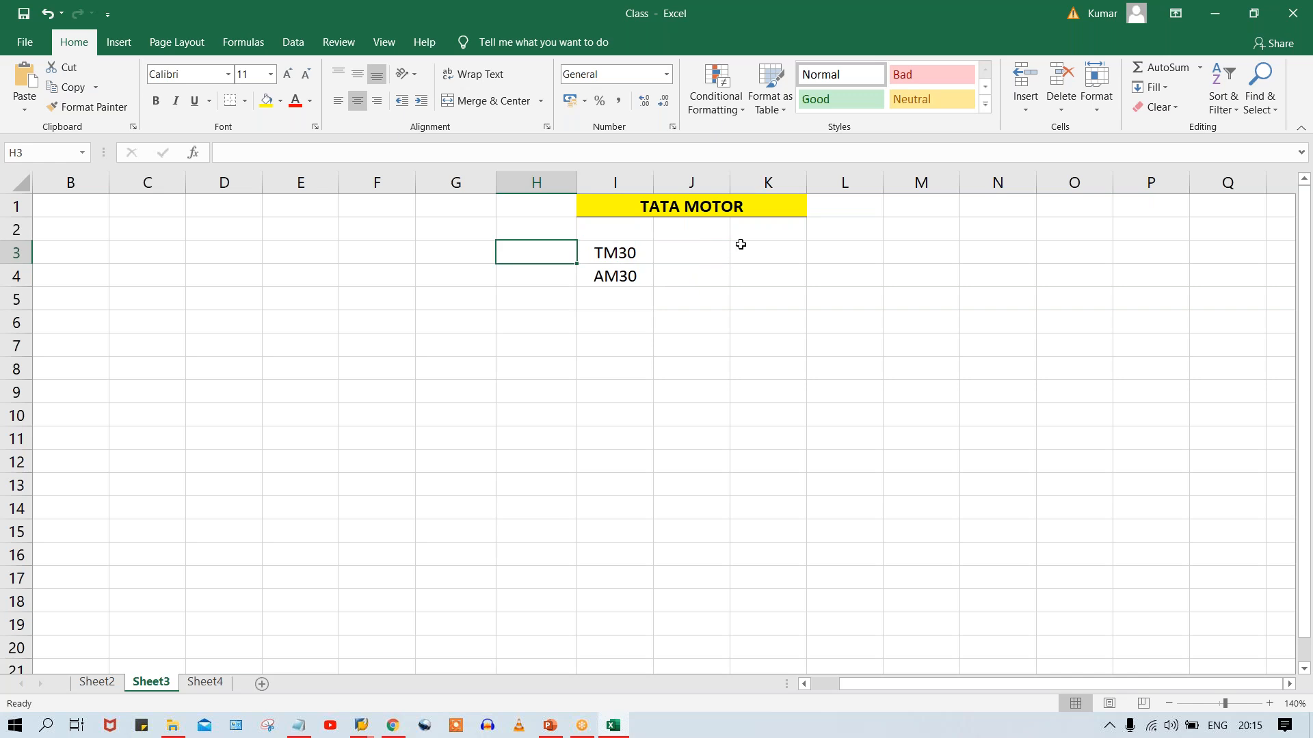
pyautogui.click(607, 248)
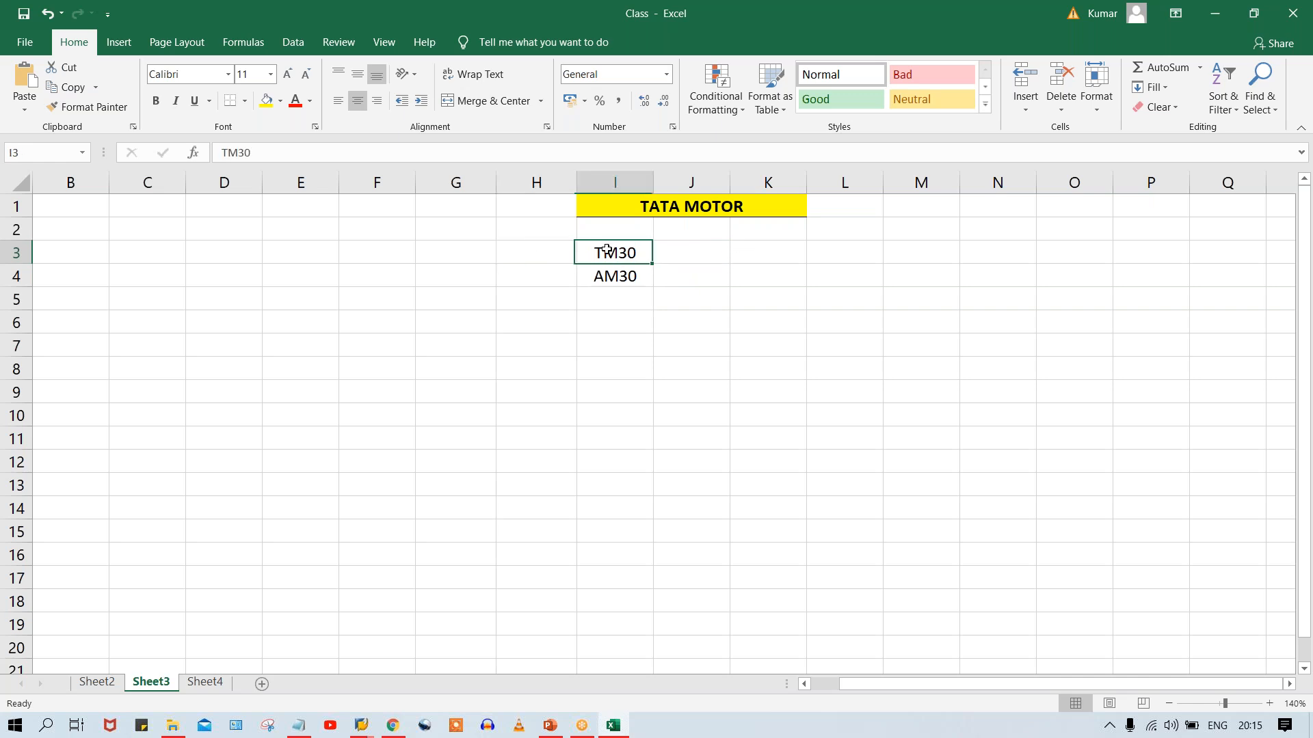
pyautogui.click(622, 276)
pyautogui.click(636, 248)
# Step: Enter 30 DYS beside TM30 in cell J3 and fill it down to cell J4
pyautogui.click(699, 253)
pyautogui.write('30 ')
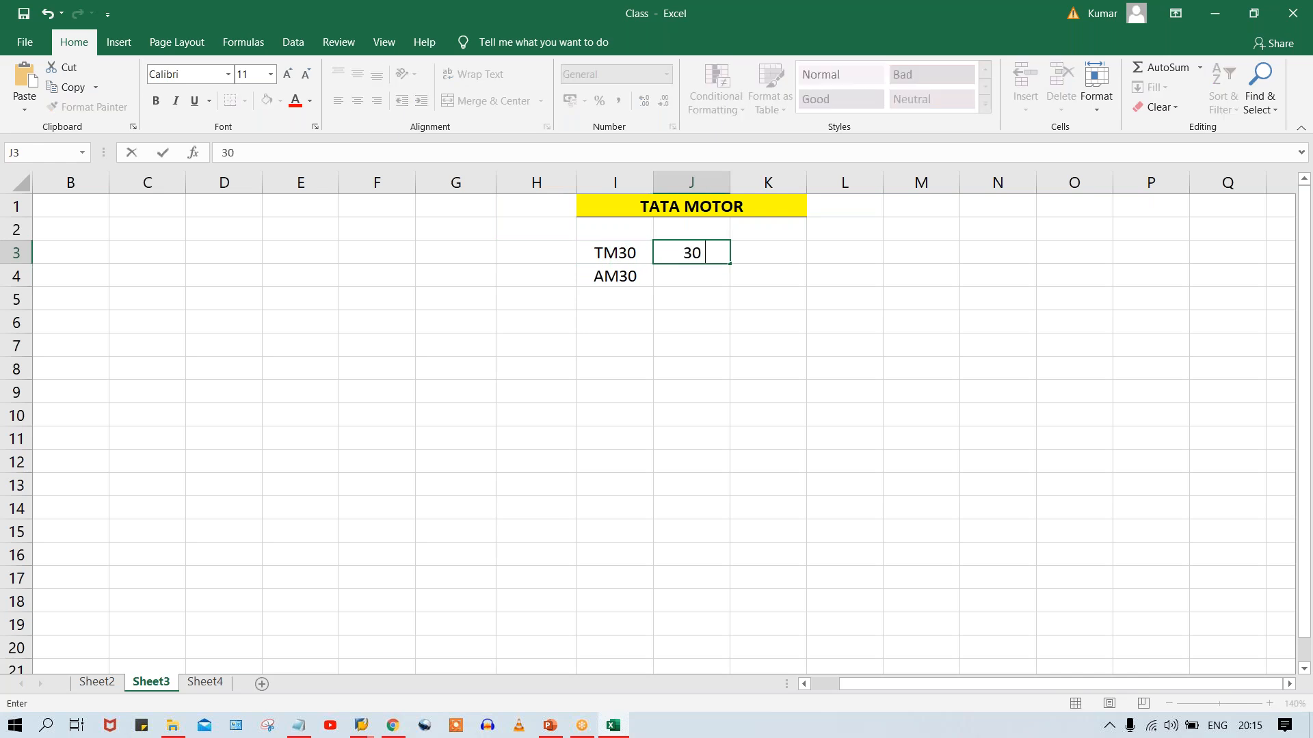
pyautogui.write('DYS')
pyautogui.press('Return')
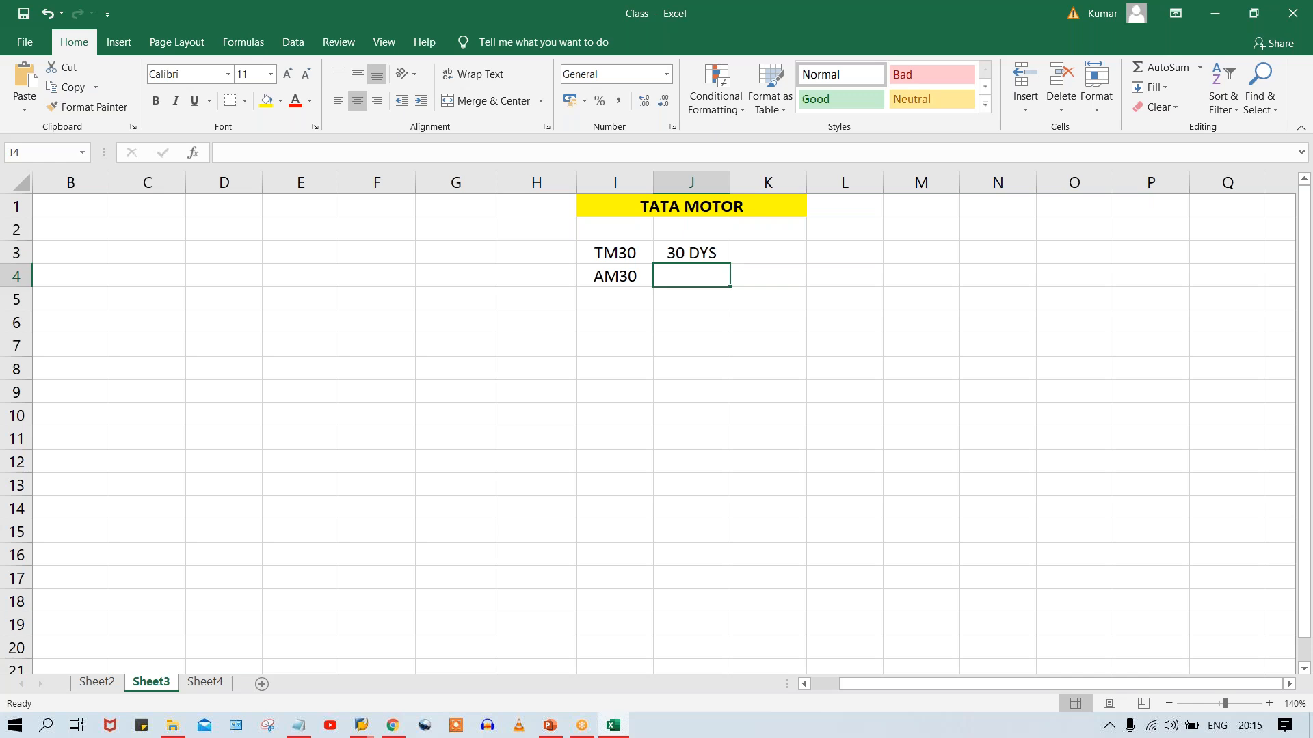
pyautogui.hotkey('ctrl', 'd')
pyautogui.click(787, 258)
pyautogui.click(685, 259)
pyautogui.click(696, 279)
# Step: Enter the column headings BLD in cell K2 and DUE DT in cell J2
pyautogui.click(772, 236)
pyautogui.write('BLD')
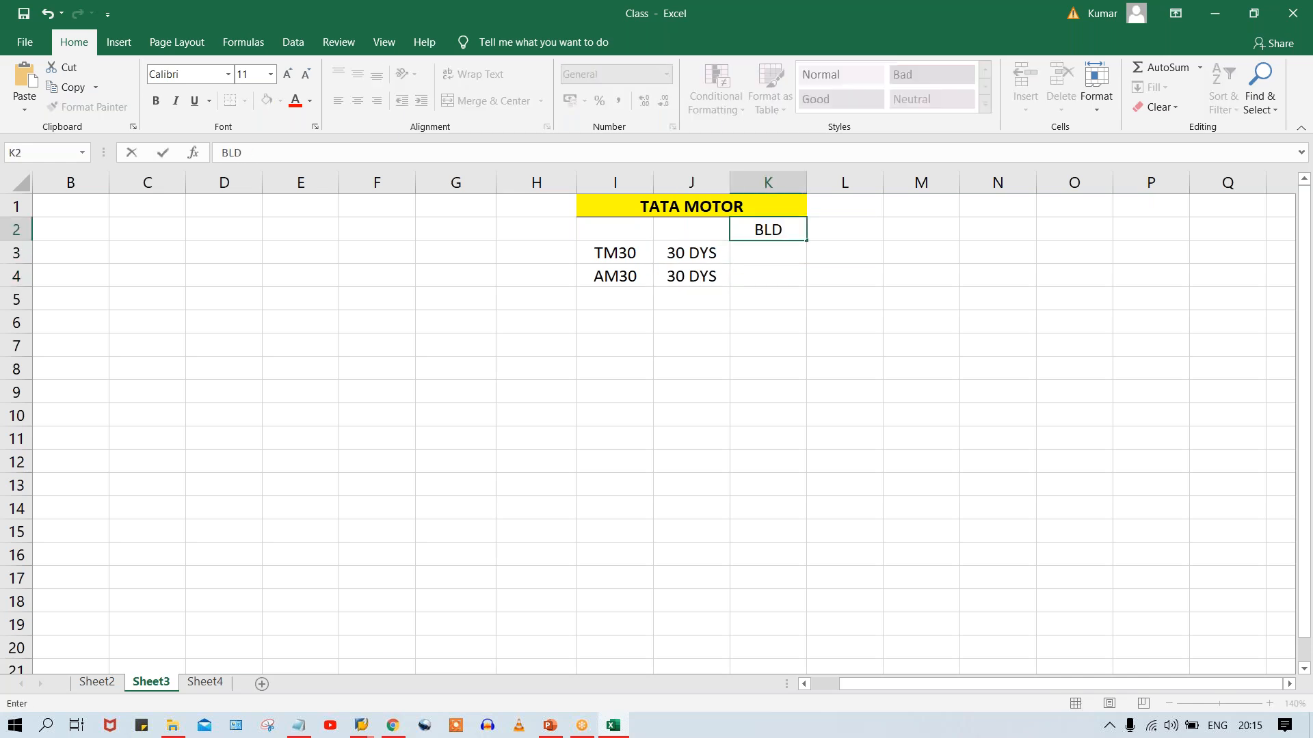
pyautogui.press('Return')
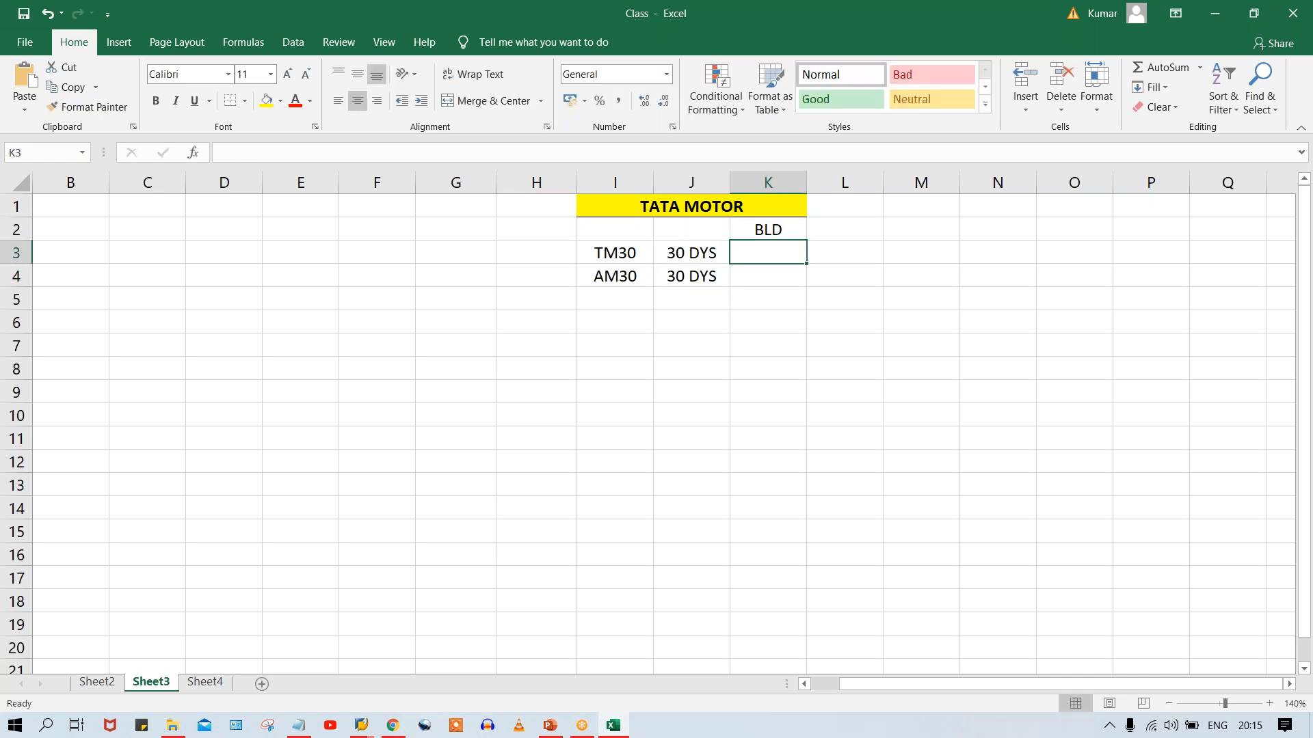
pyautogui.click(691, 234)
pyautogui.write('DY')
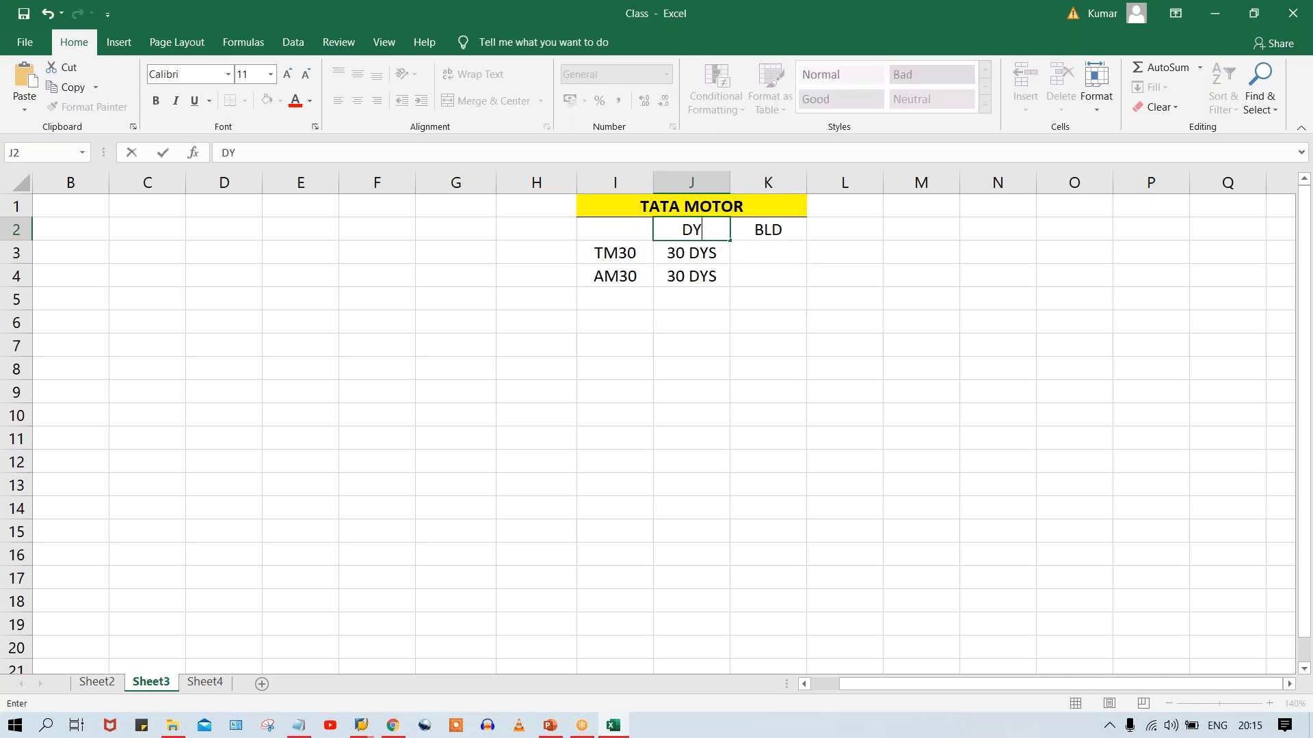
pyautogui.press('BackSpace')
pyautogui.write('UE DT')
pyautogui.press('Return')
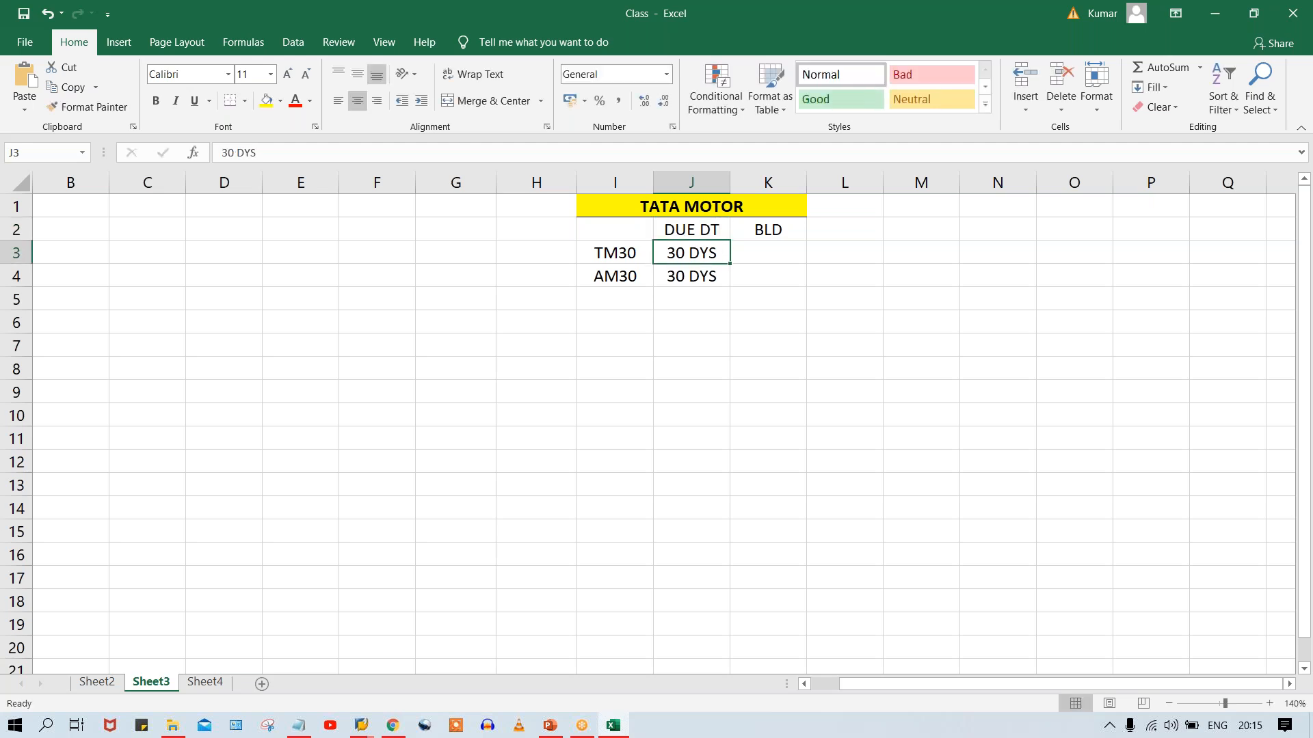
# Step: Enter the heading TOP in cell I2 and format headings I2:K2 as bold with a bottom border
pyautogui.click(603, 228)
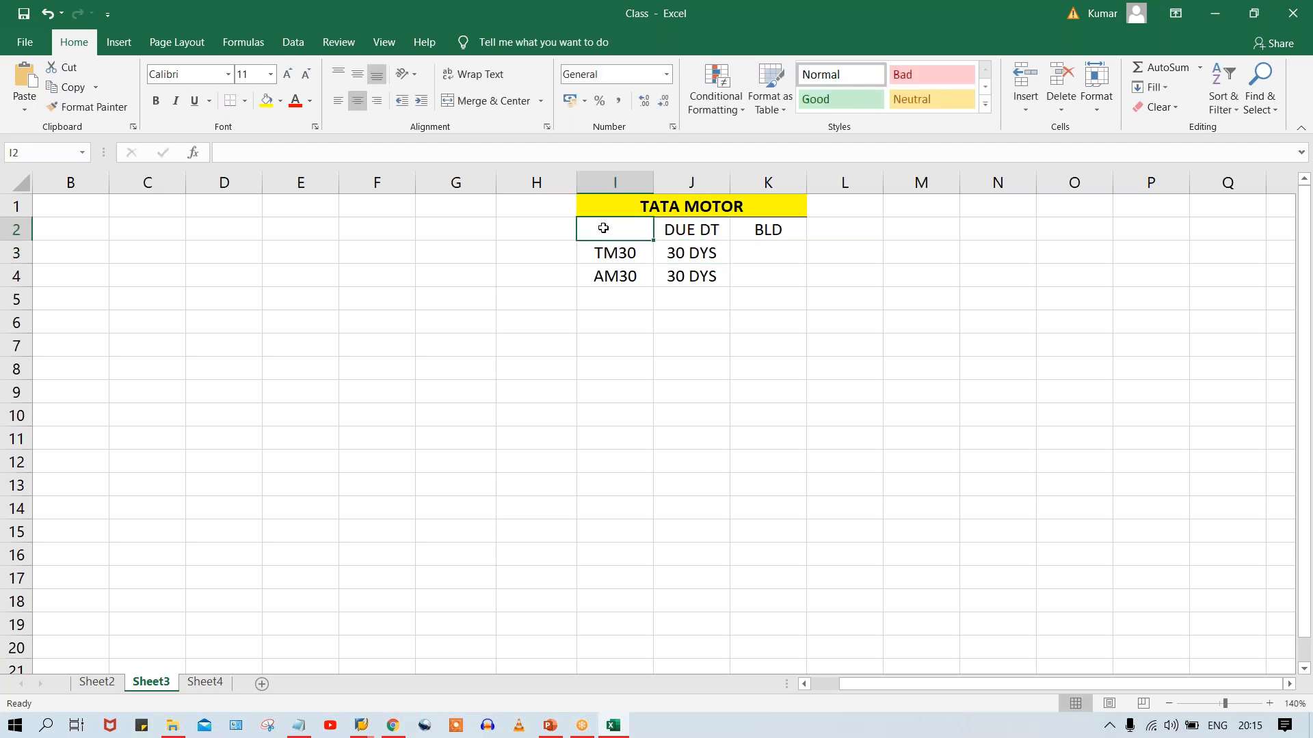
pyautogui.write('TOP')
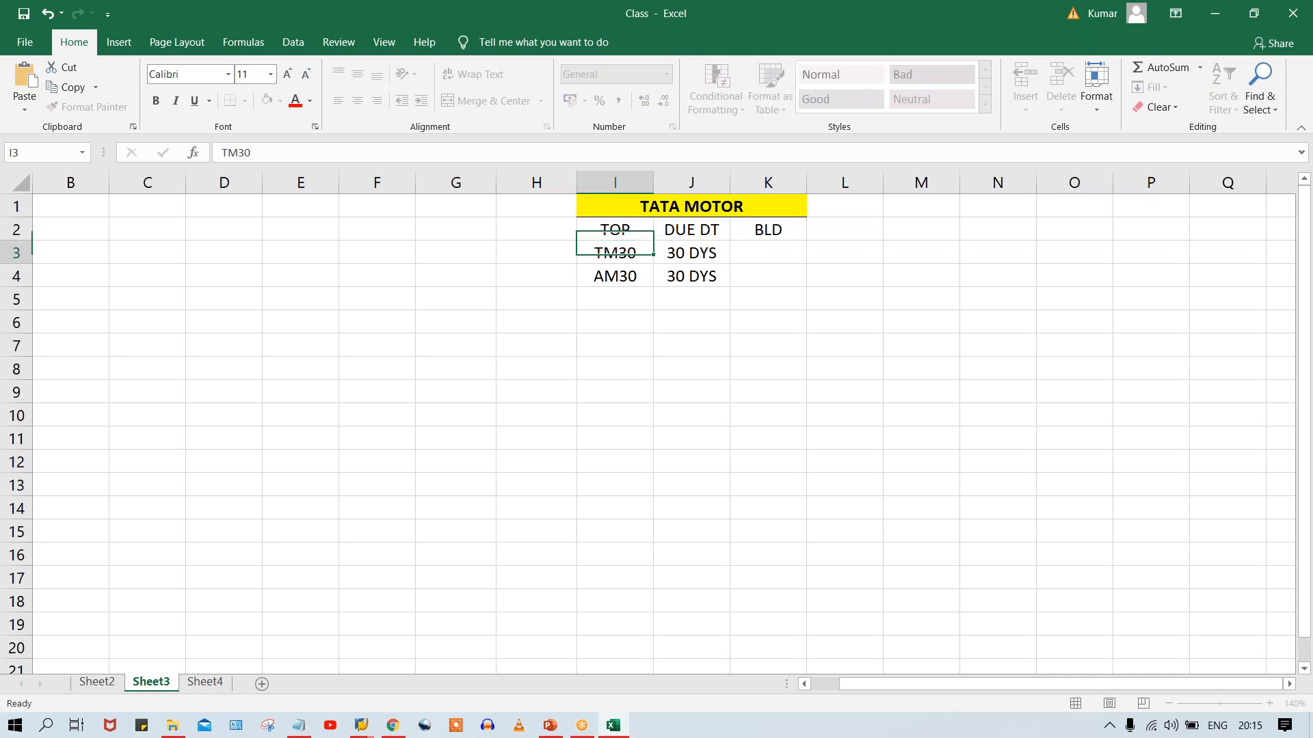
pyautogui.press('Return')
pyautogui.moveTo(616, 229); pyautogui.dragTo(738, 227)
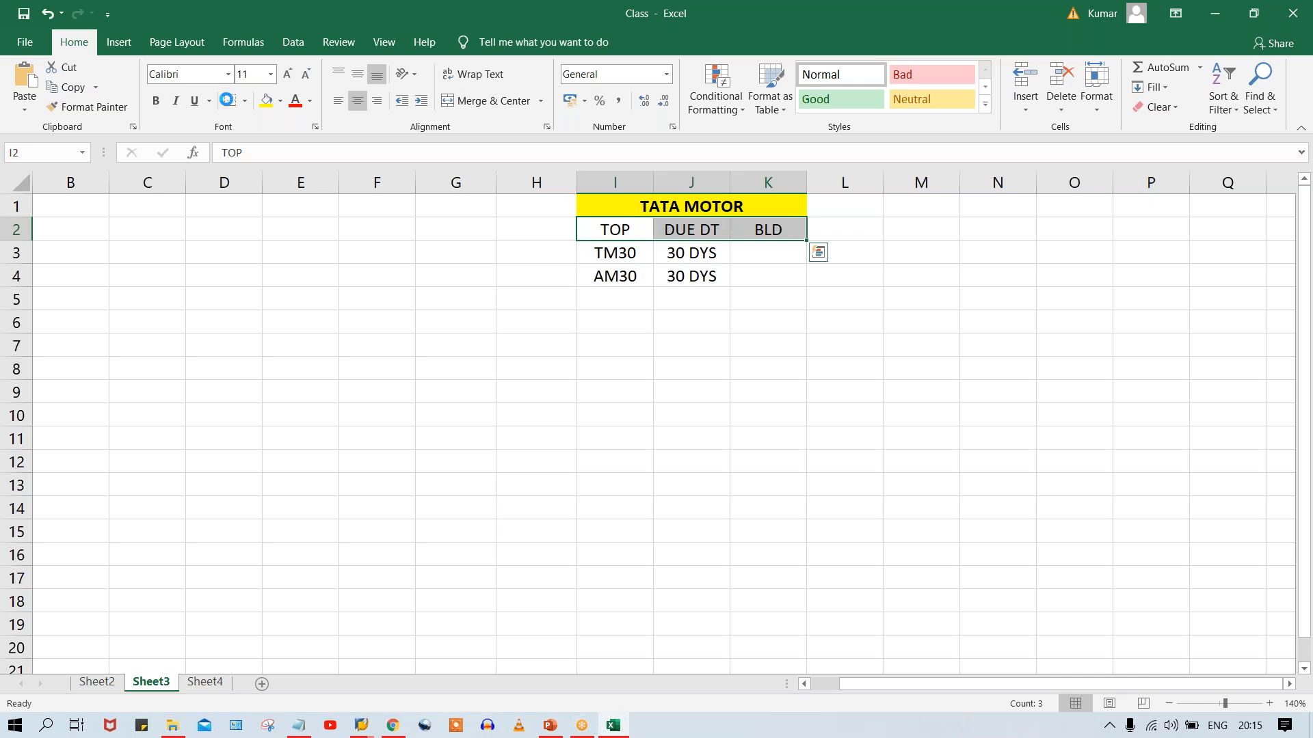
pyautogui.hotkey('ctrl', 'b')
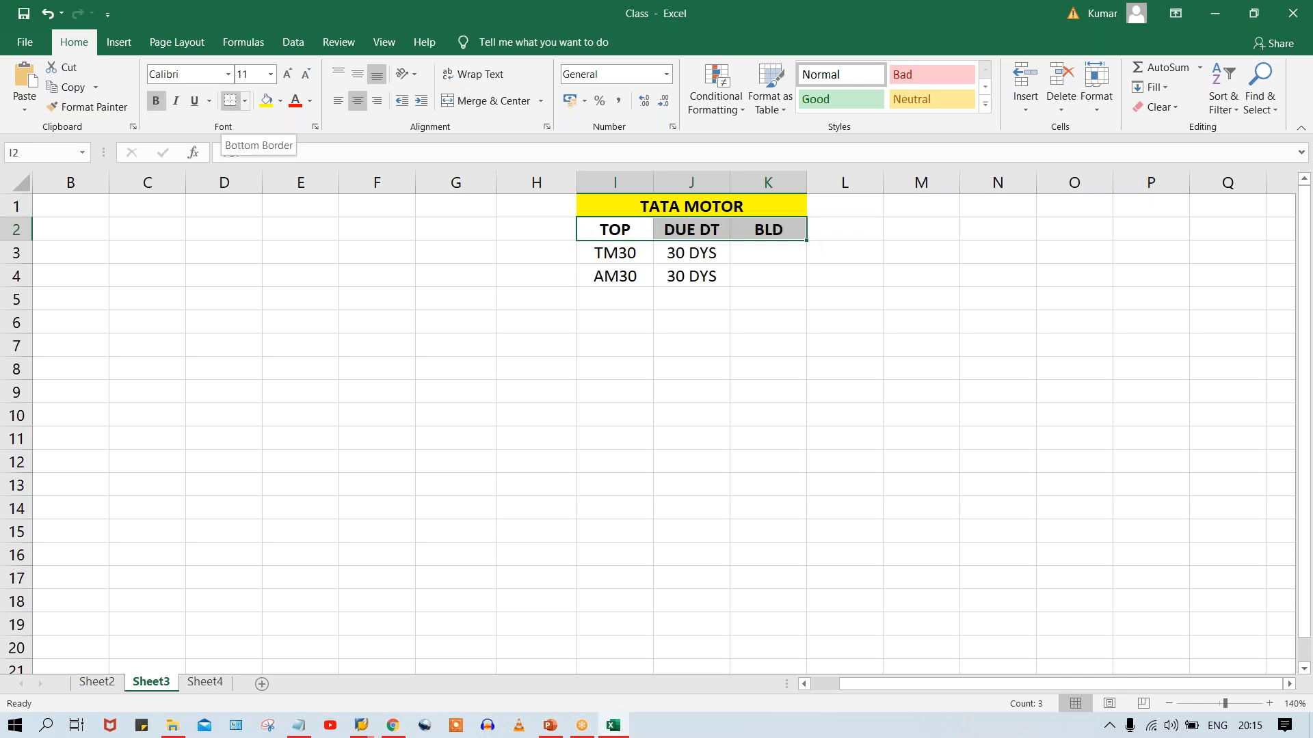
pyautogui.click(770, 254)
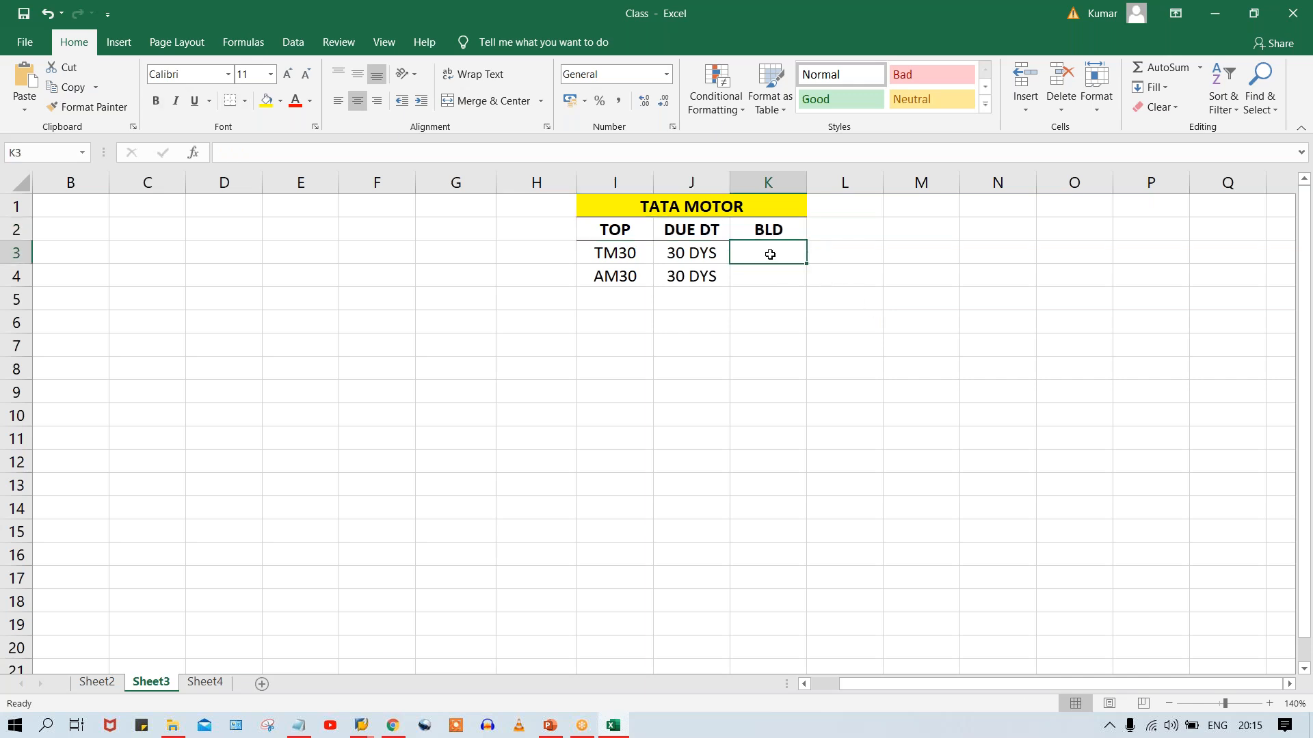
pyautogui.write('DD')
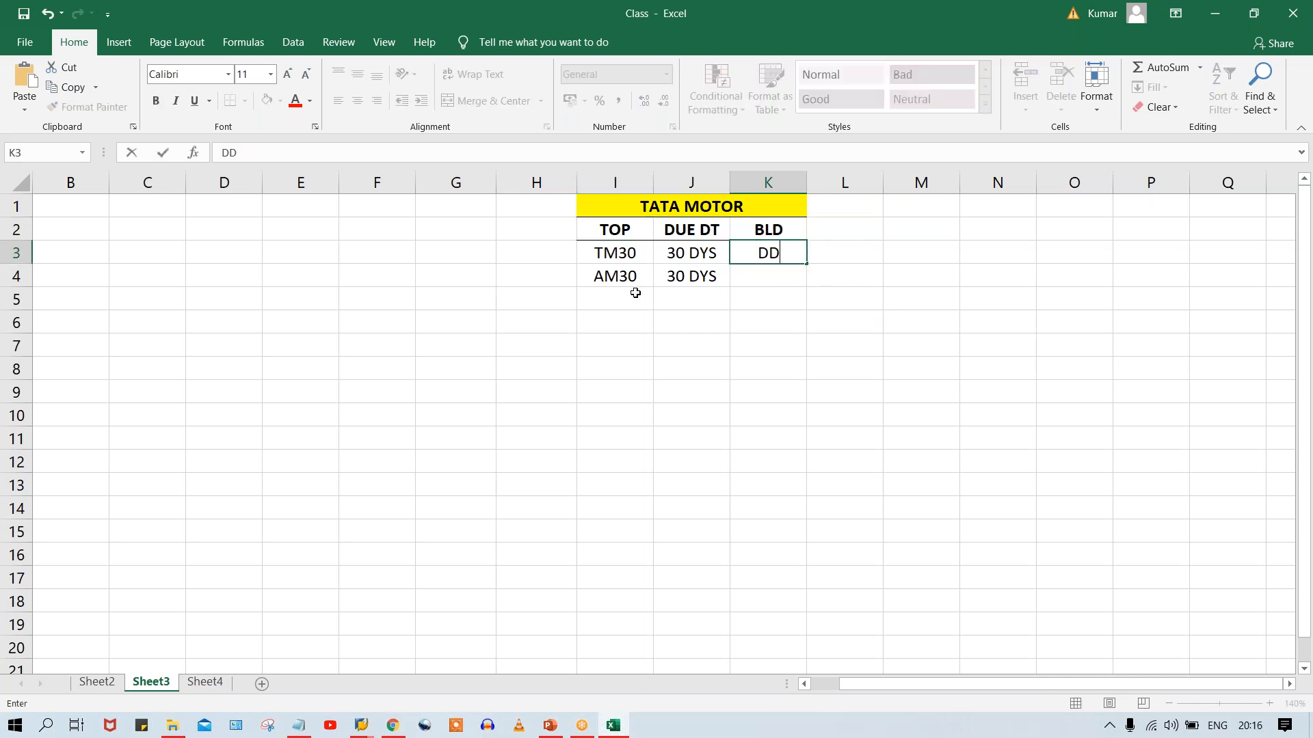
pyautogui.press('Return')
pyautogui.press('Up')
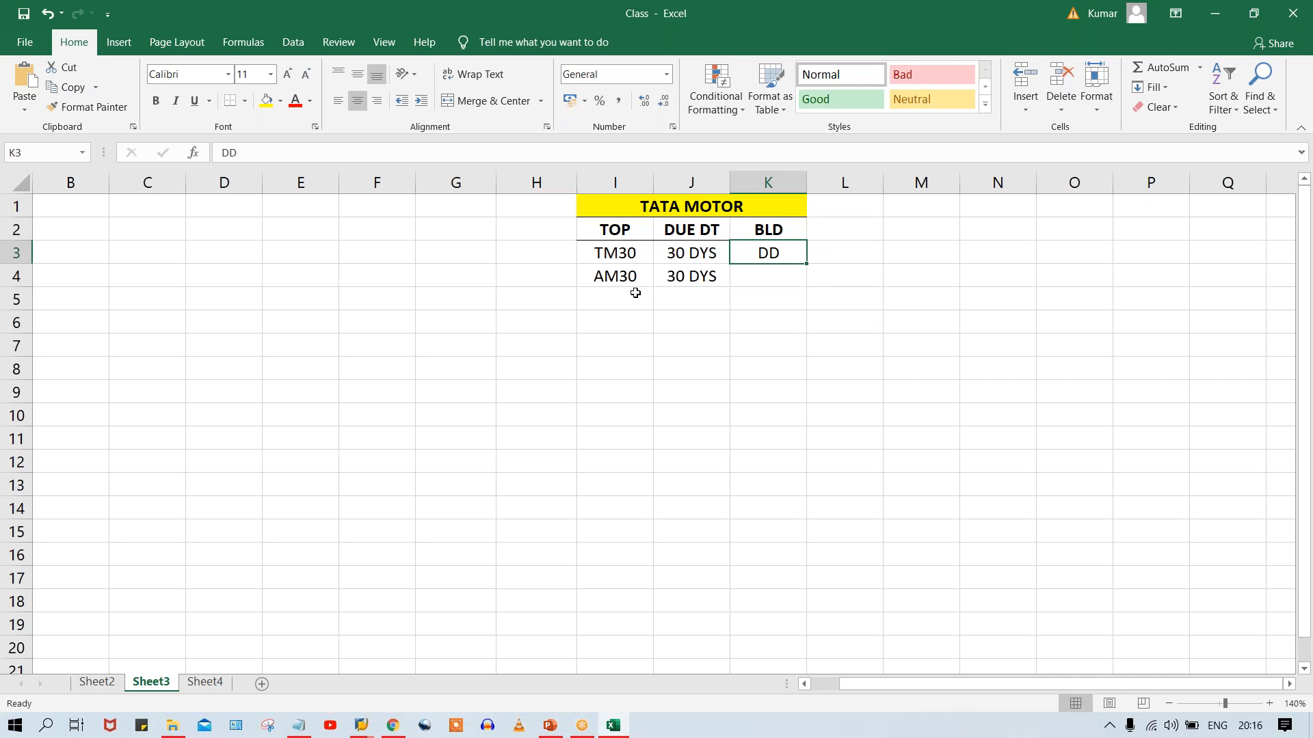
# Step: Fill the BLD column with PD in cell K3 and DD in cell K4
pyautogui.write('P')
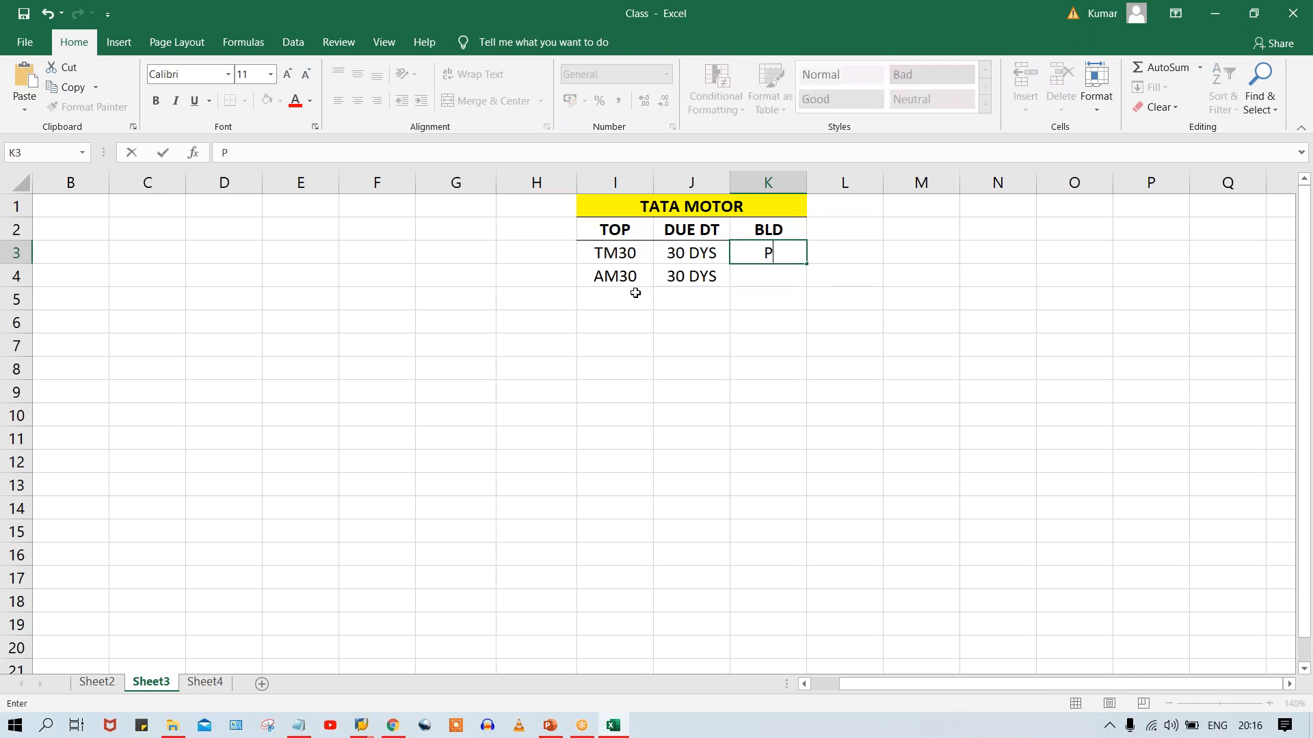
pyautogui.write('D')
pyautogui.press('Return')
pyautogui.write('DD')
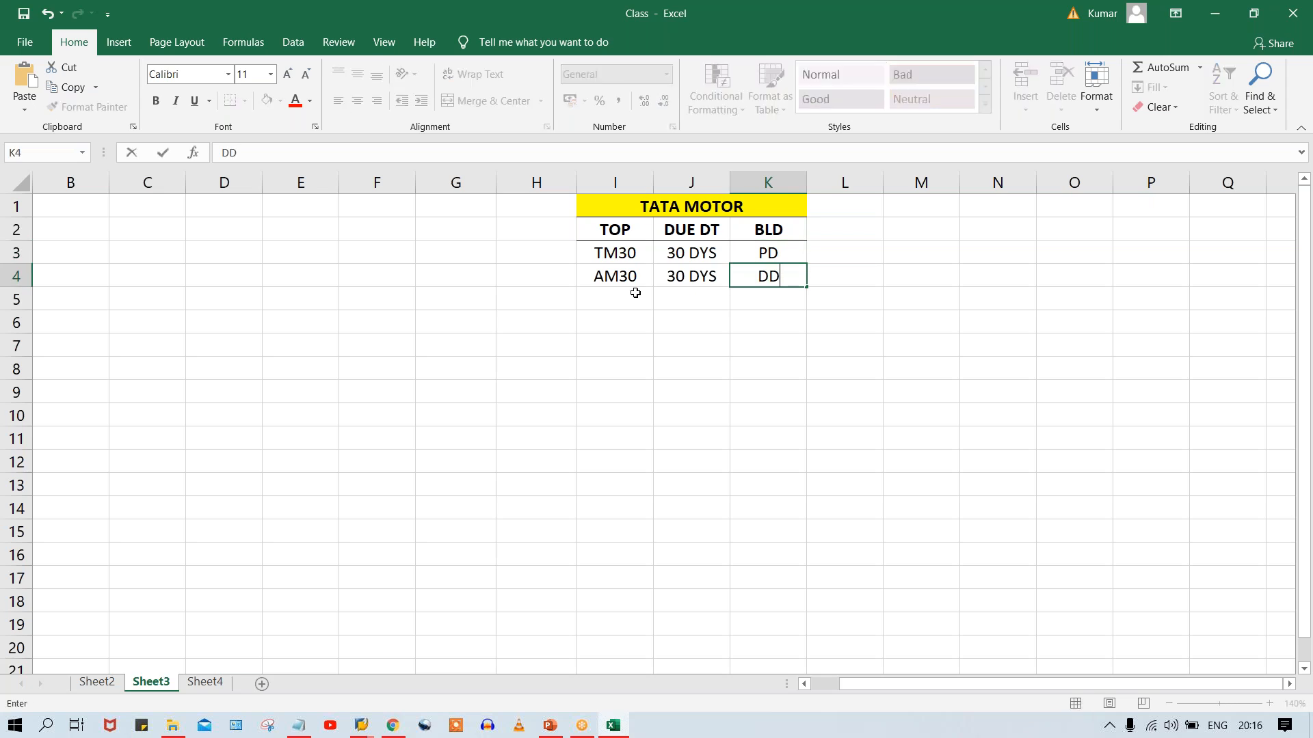
pyautogui.press('Return')
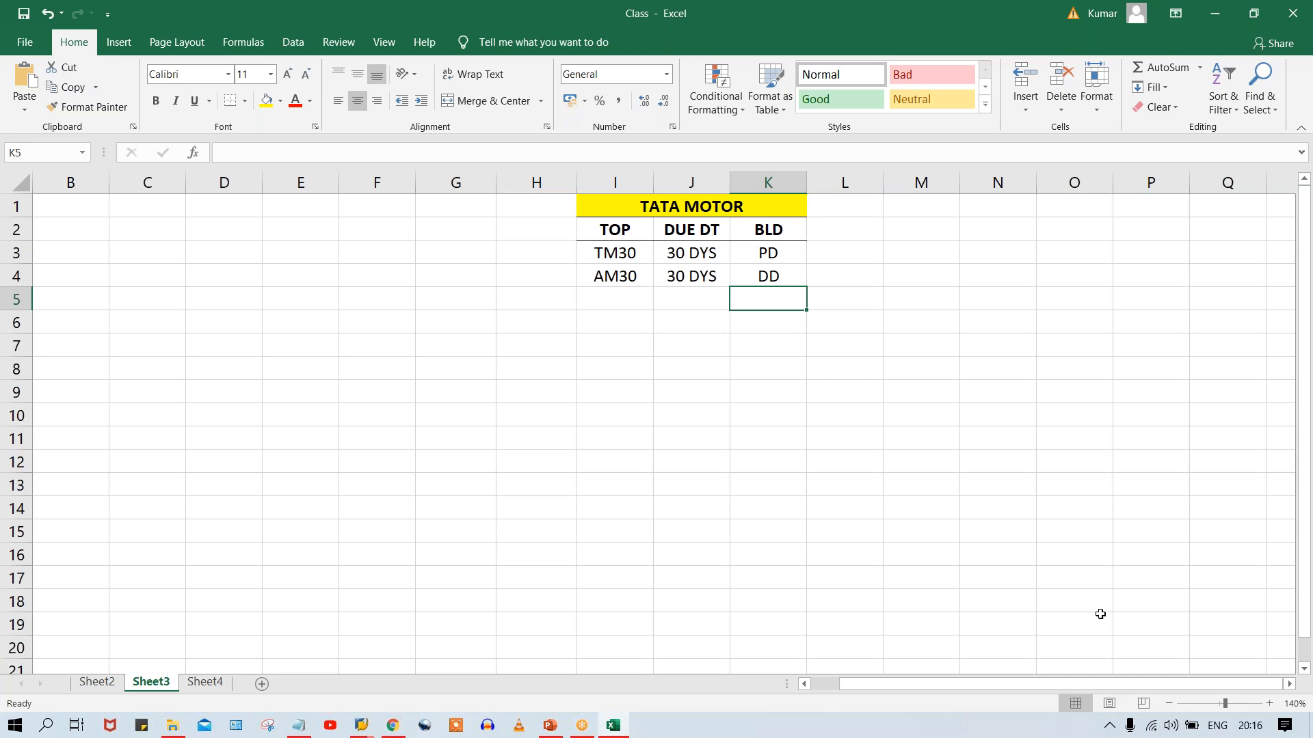
pyautogui.click(601, 258)
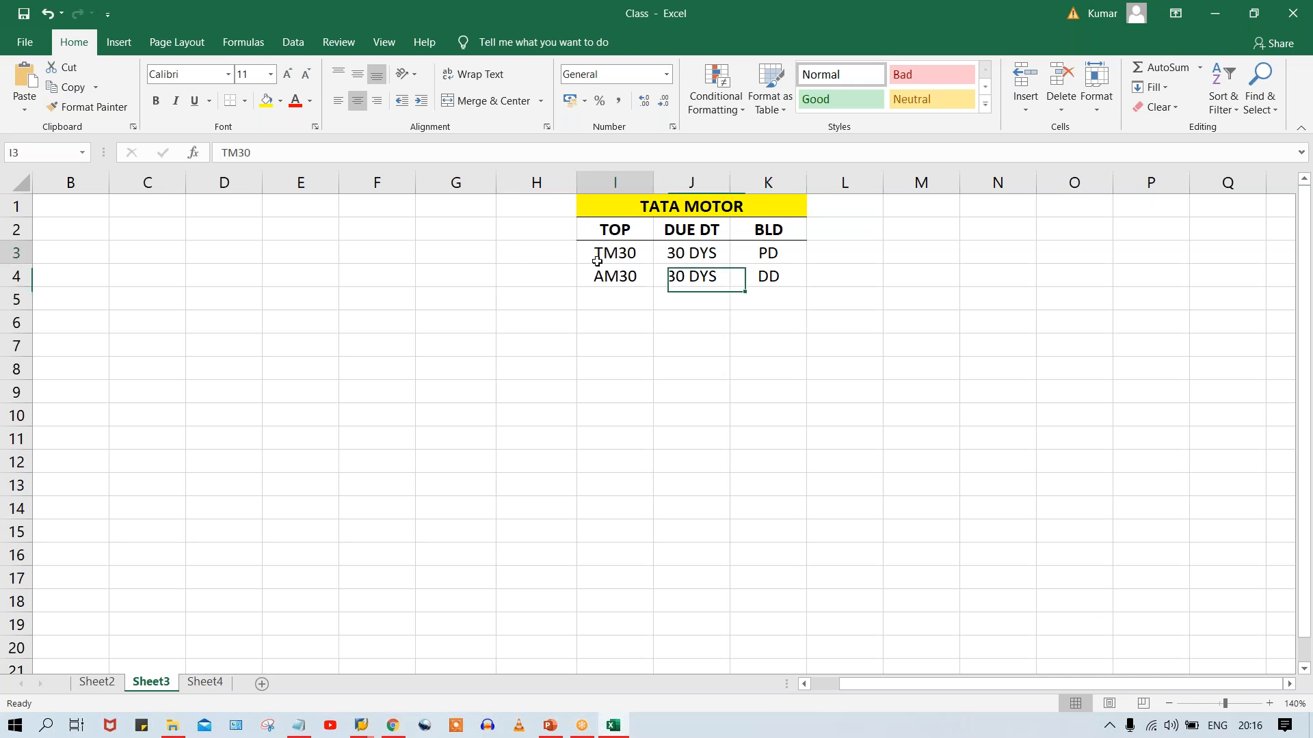
pyautogui.click(629, 275)
pyautogui.click(698, 253)
pyautogui.click(767, 254)
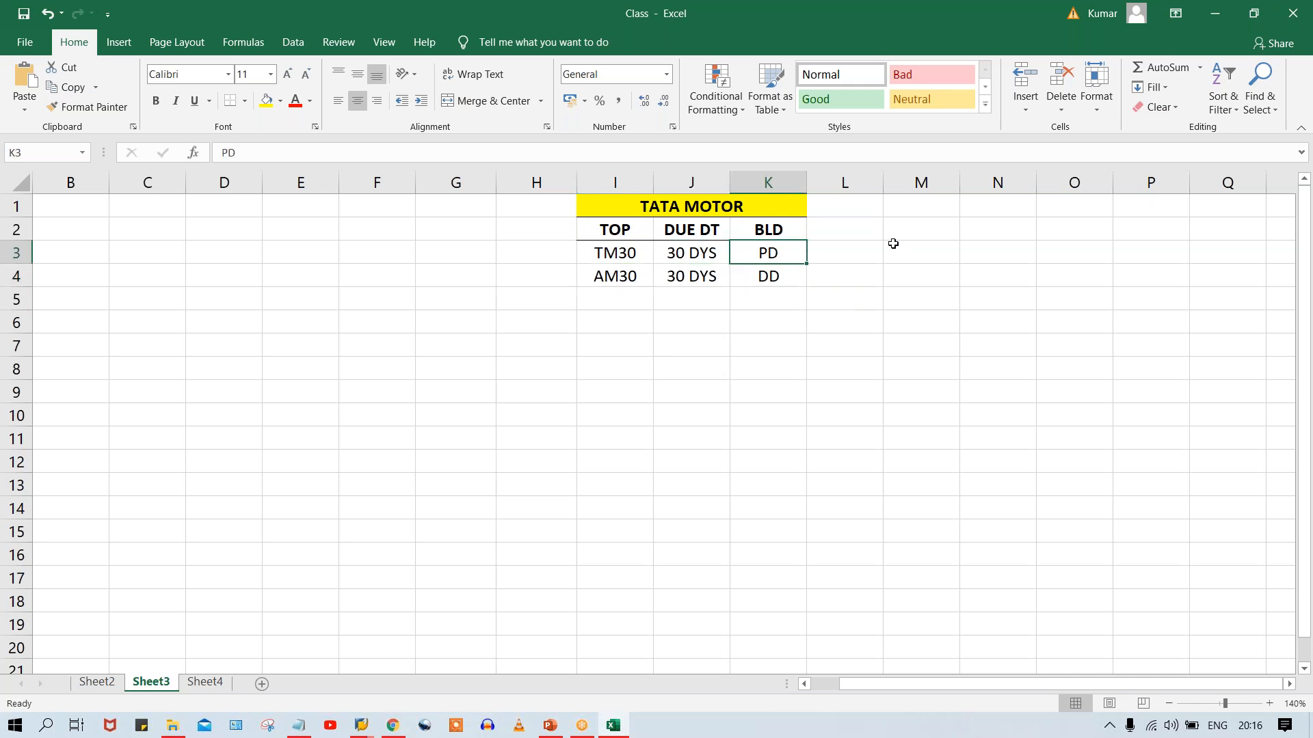
# Step: Add two more column headings, DD in cell L2 and PD in cell M2
pyautogui.click(857, 231)
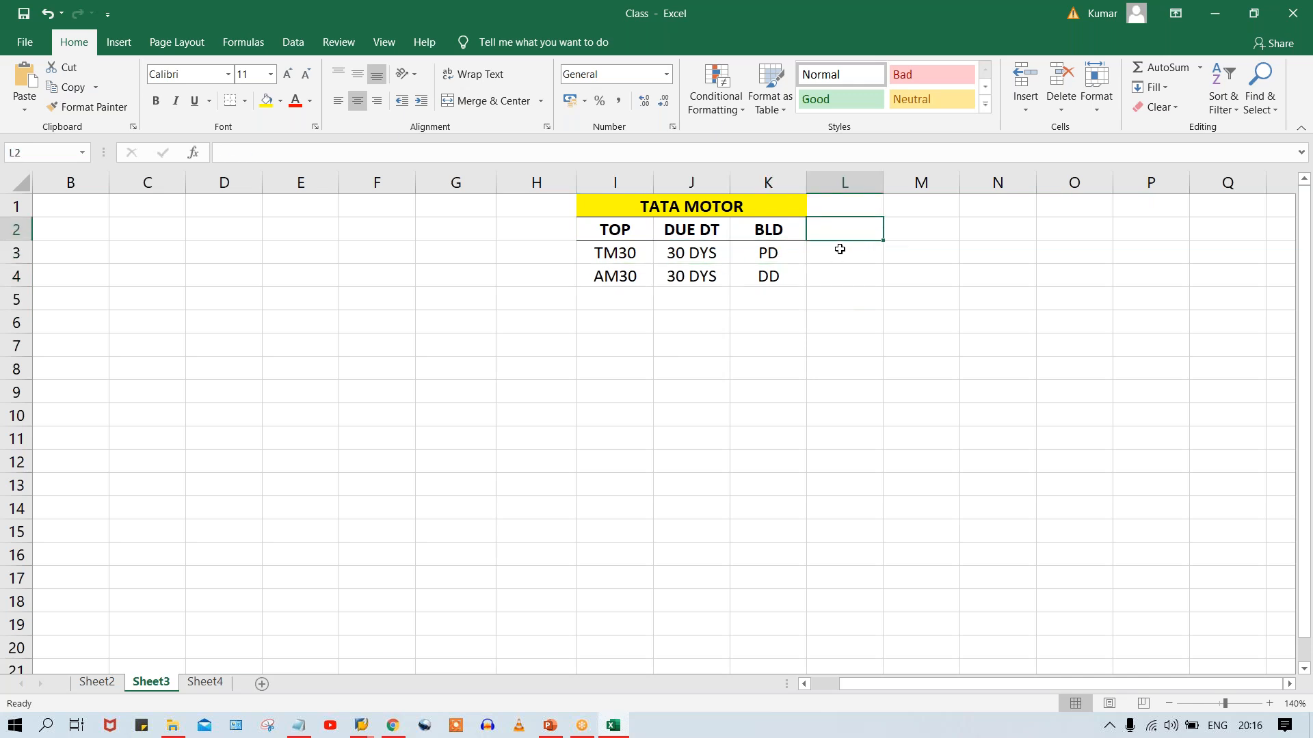
pyautogui.write('DD')
pyautogui.press('Tab')
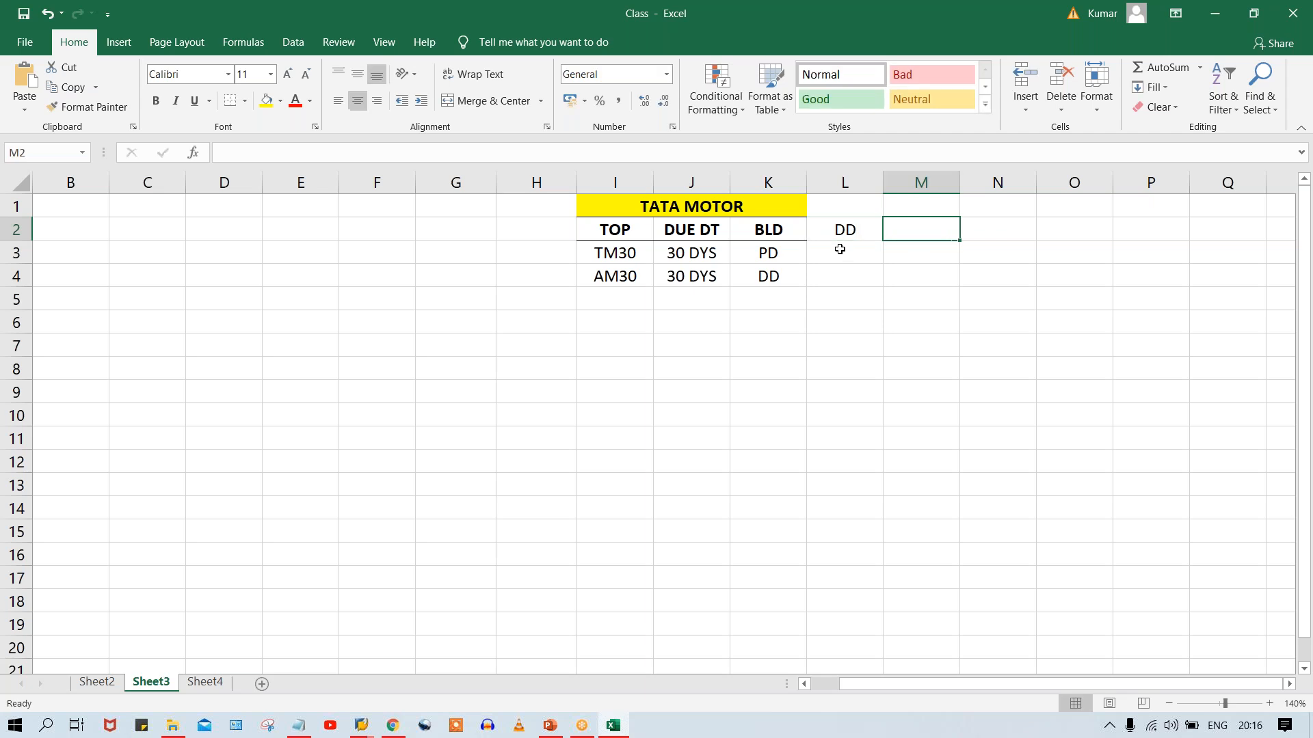
pyautogui.write('PD')
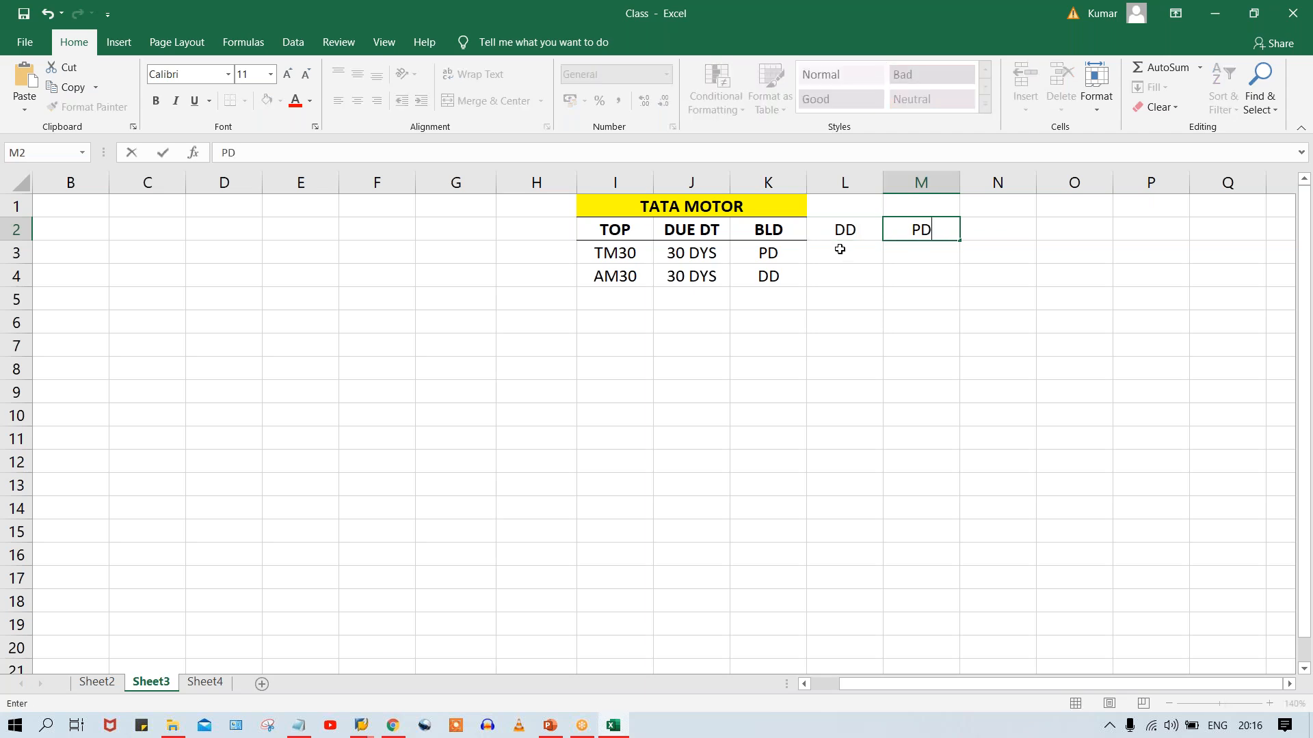
pyautogui.press('Return')
# Step: Make the DD and PD headings in L2:M2 bold and add a bottom border
pyautogui.moveTo(820, 223); pyautogui.dragTo(923, 229)
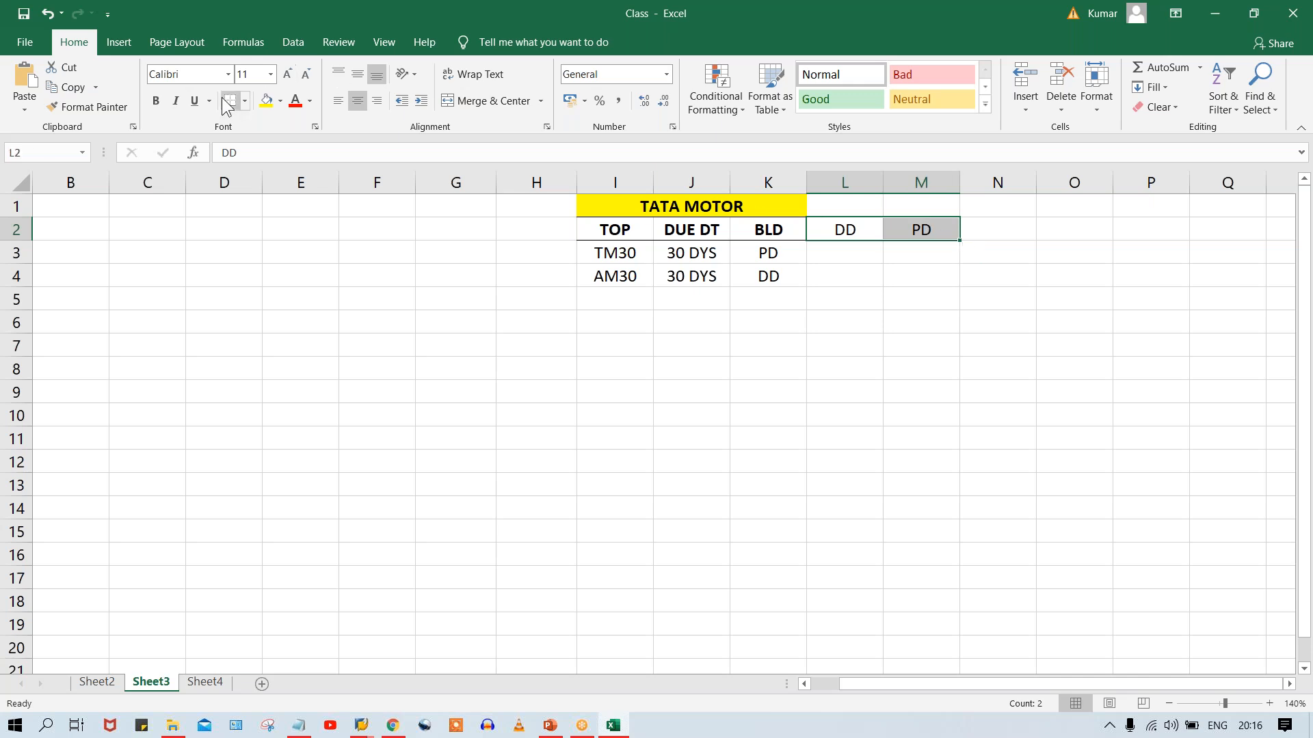
pyautogui.hotkey('ctrl', 'b')
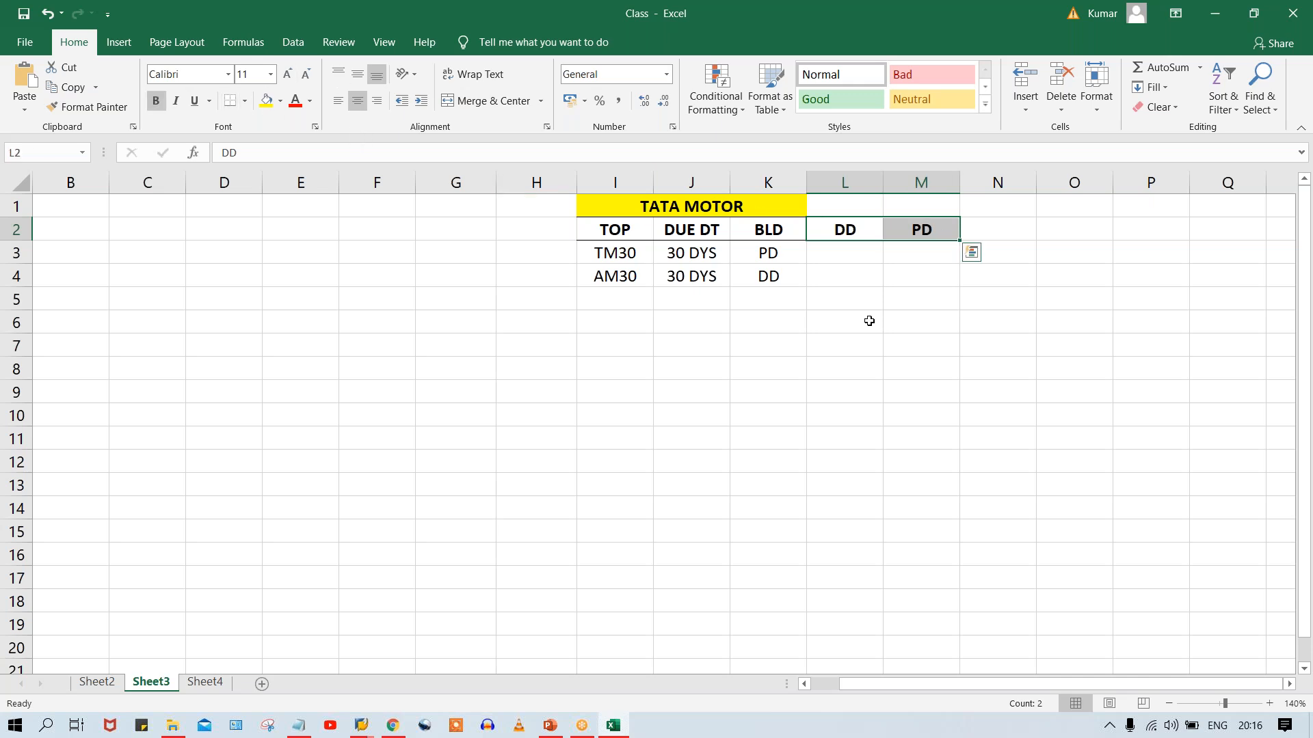
pyautogui.click(868, 320)
pyautogui.click(823, 251)
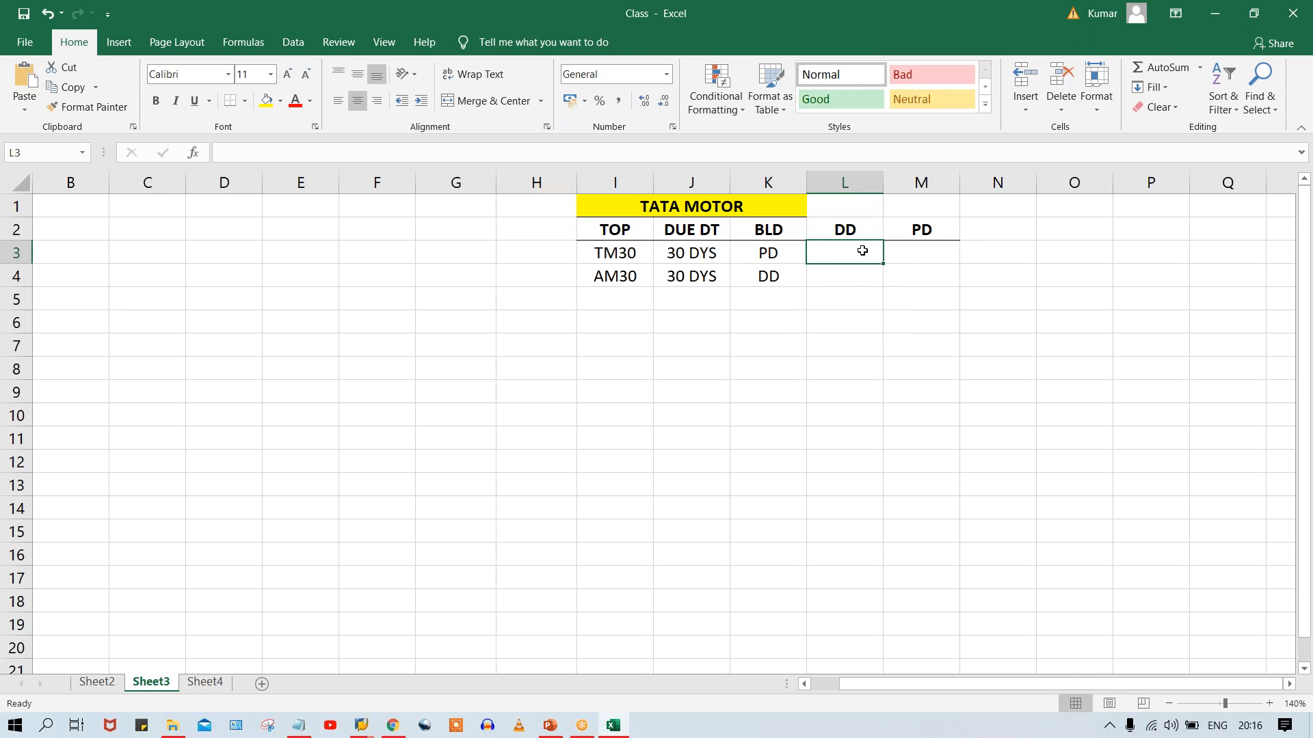
# Step: Enter 15.09.2020 in L3 and 23.09.2020 in M3, widening columns L and M to fit the dates
pyautogui.write('15')
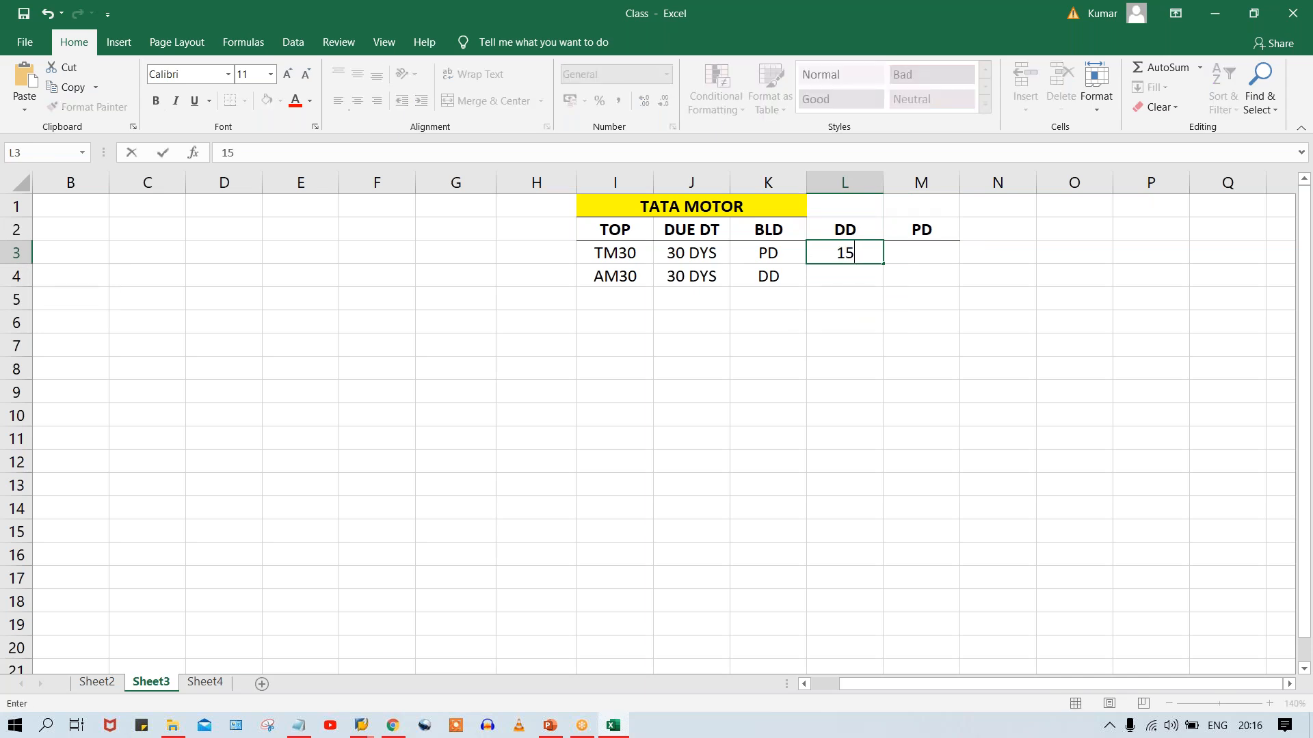
pyautogui.write('.09.2020')
pyautogui.press('Return')
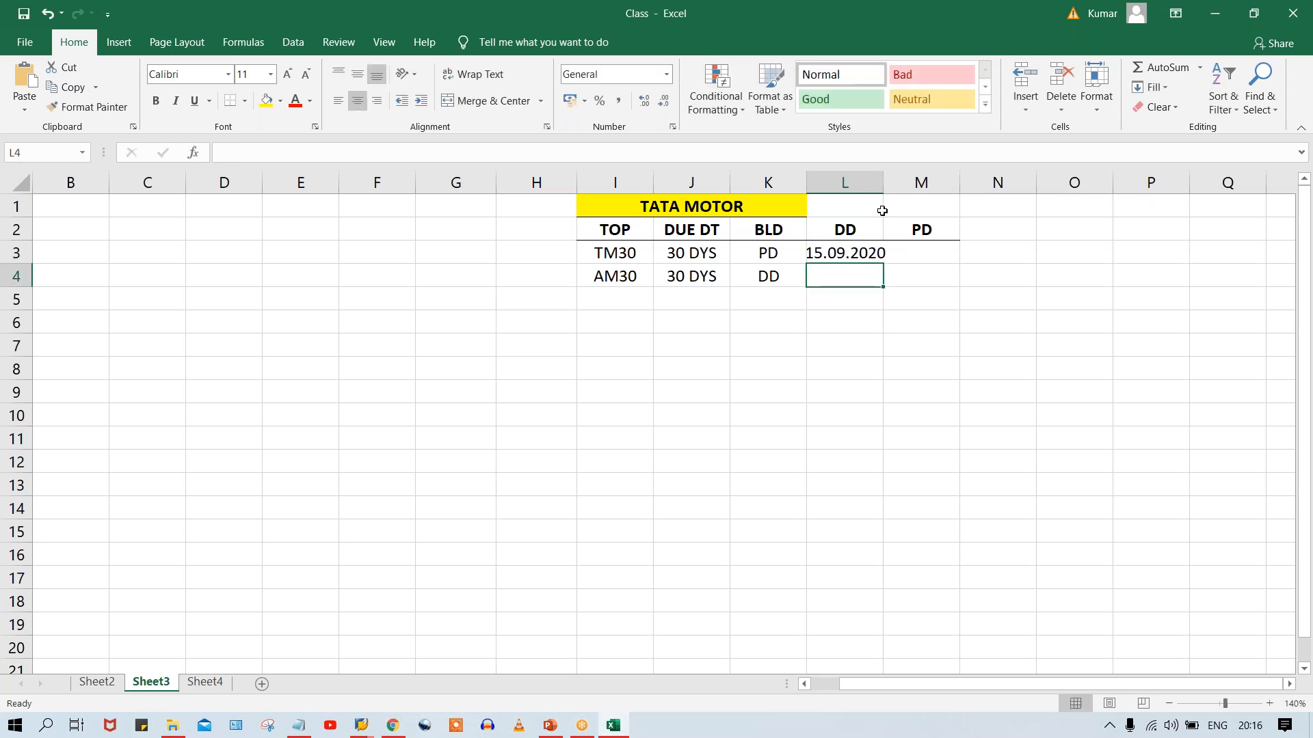
pyautogui.doubleClick(885, 178)
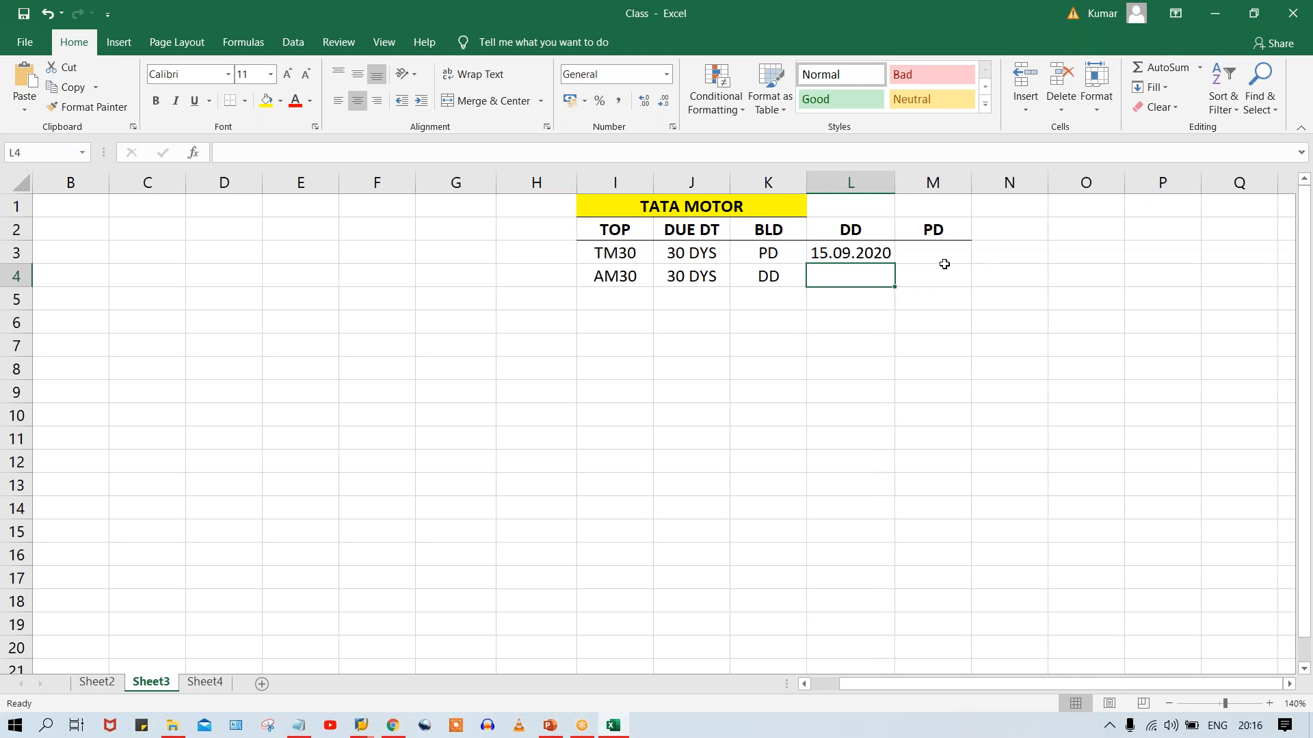
pyautogui.click(927, 251)
pyautogui.write('23.09.2020')
pyautogui.press('Return')
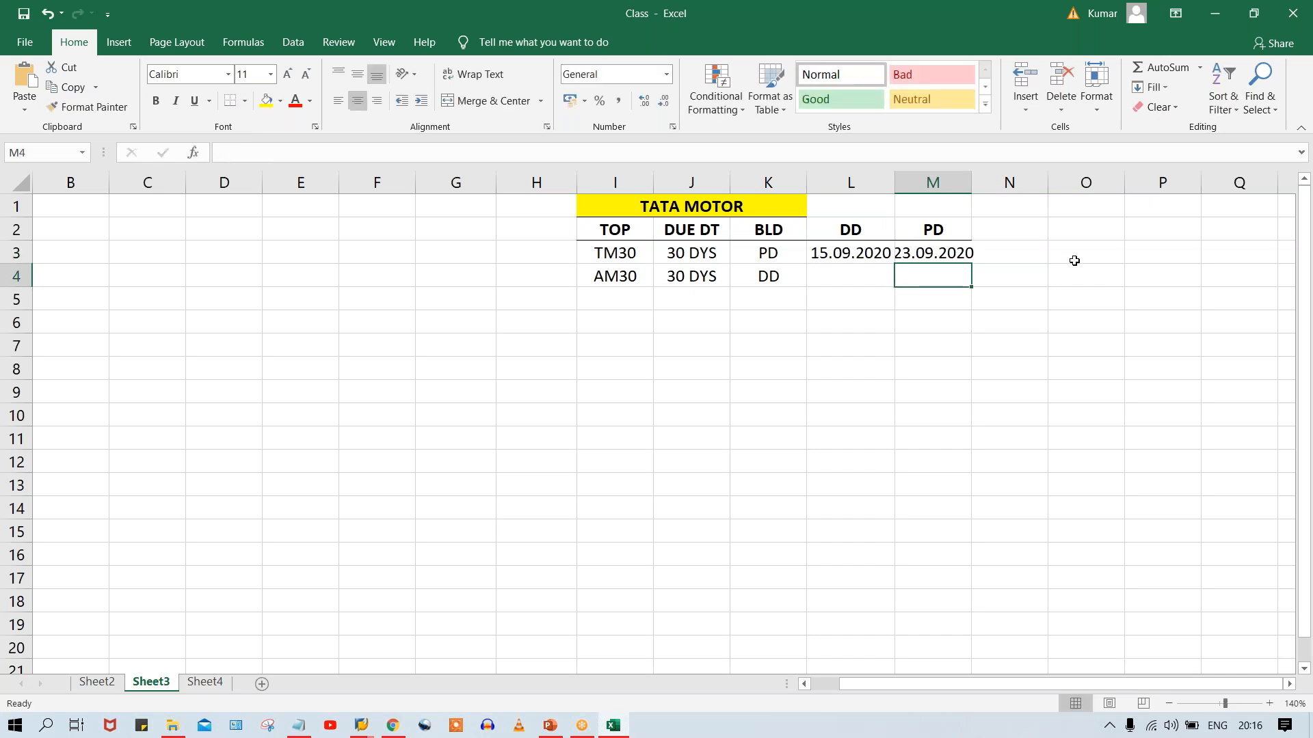
pyautogui.moveTo(971, 180); pyautogui.dragTo(982, 181)
# Step: Add the column heading NT .DUE DT in cell N2
pyautogui.click(1046, 229)
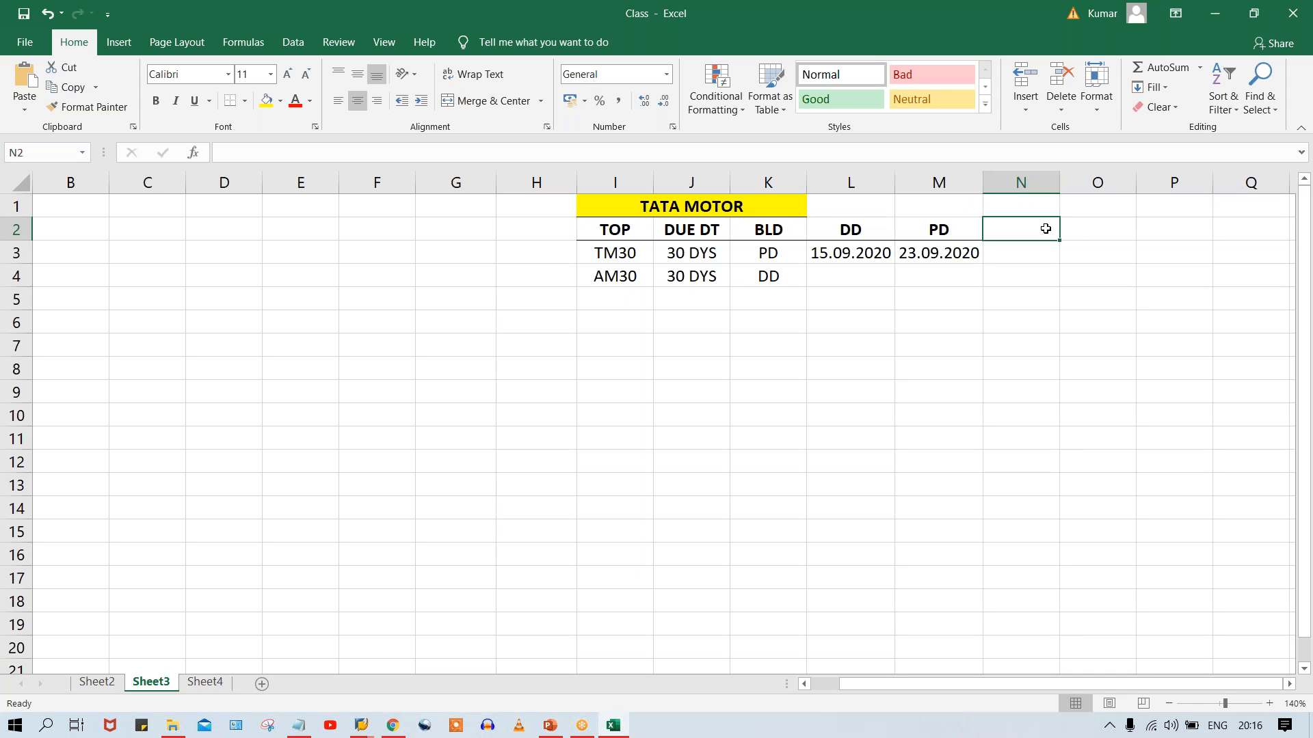
pyautogui.write('DUE')
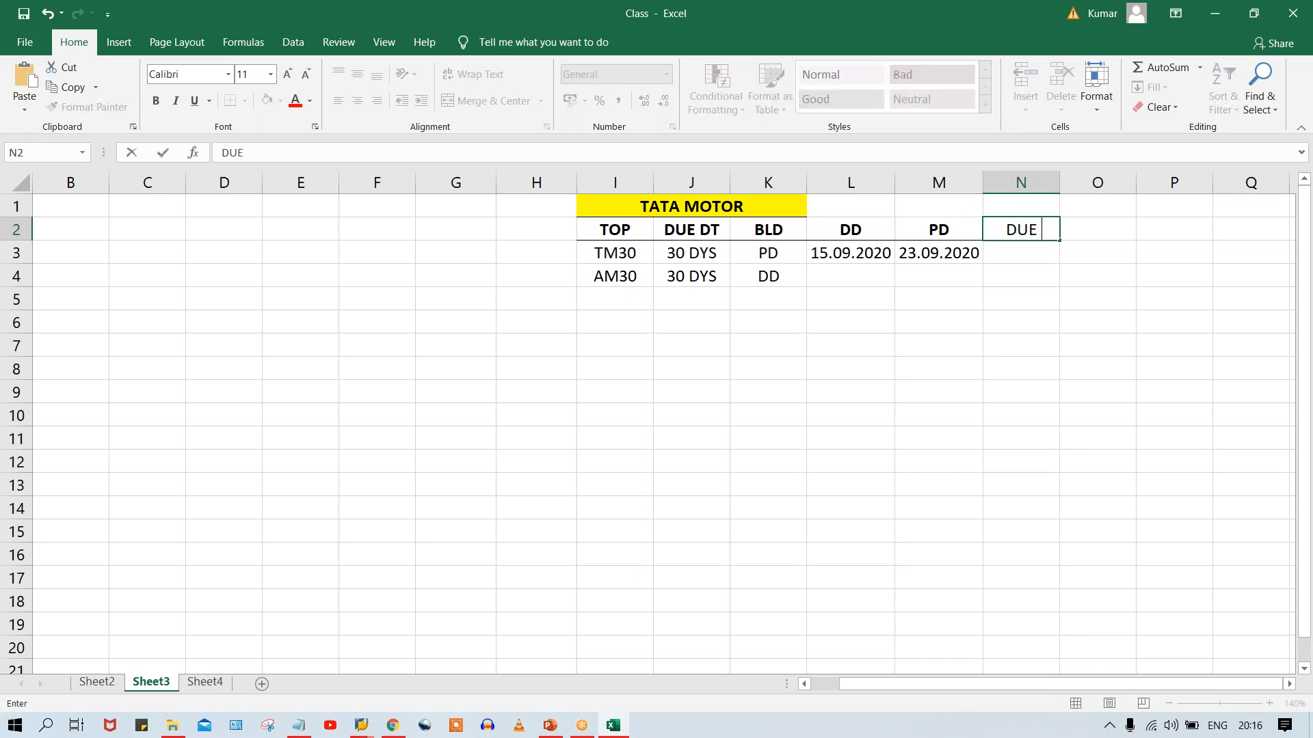
pyautogui.write(' DT')
pyautogui.press('Return')
pyautogui.click(1039, 229)
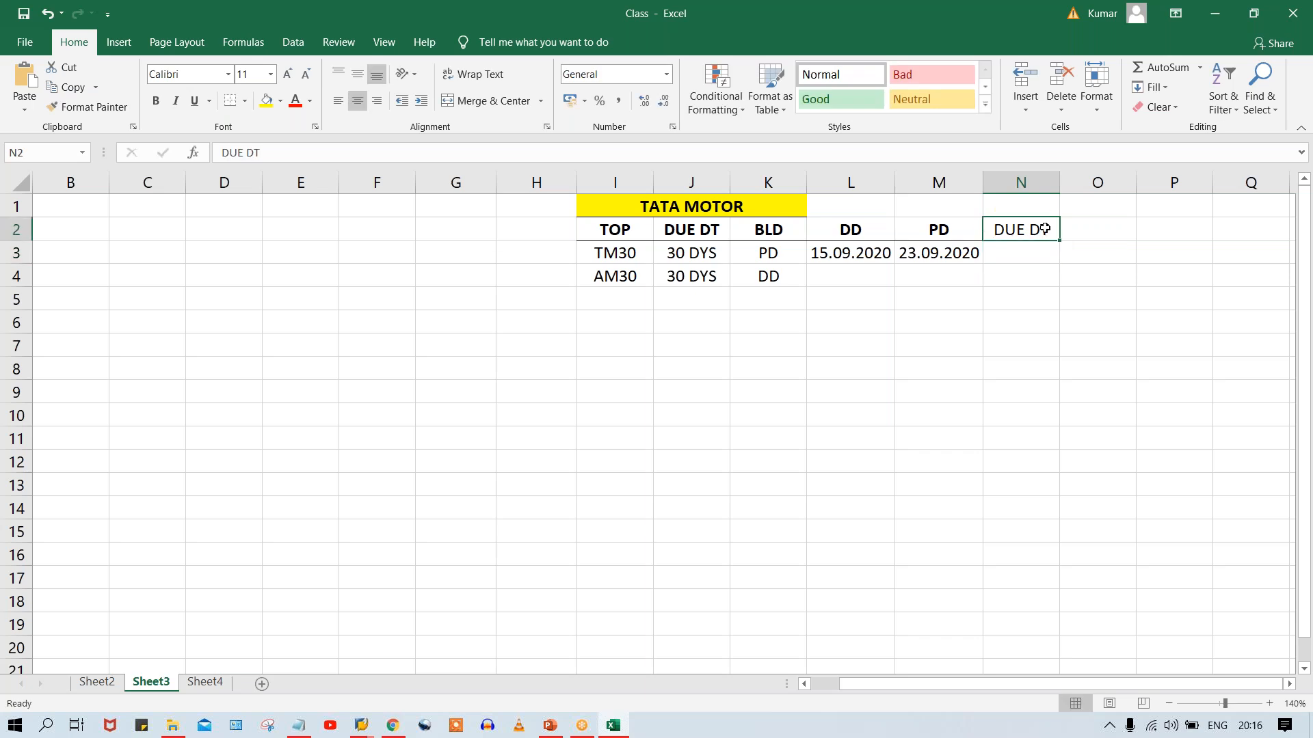
pyautogui.doubleClick(990, 229)
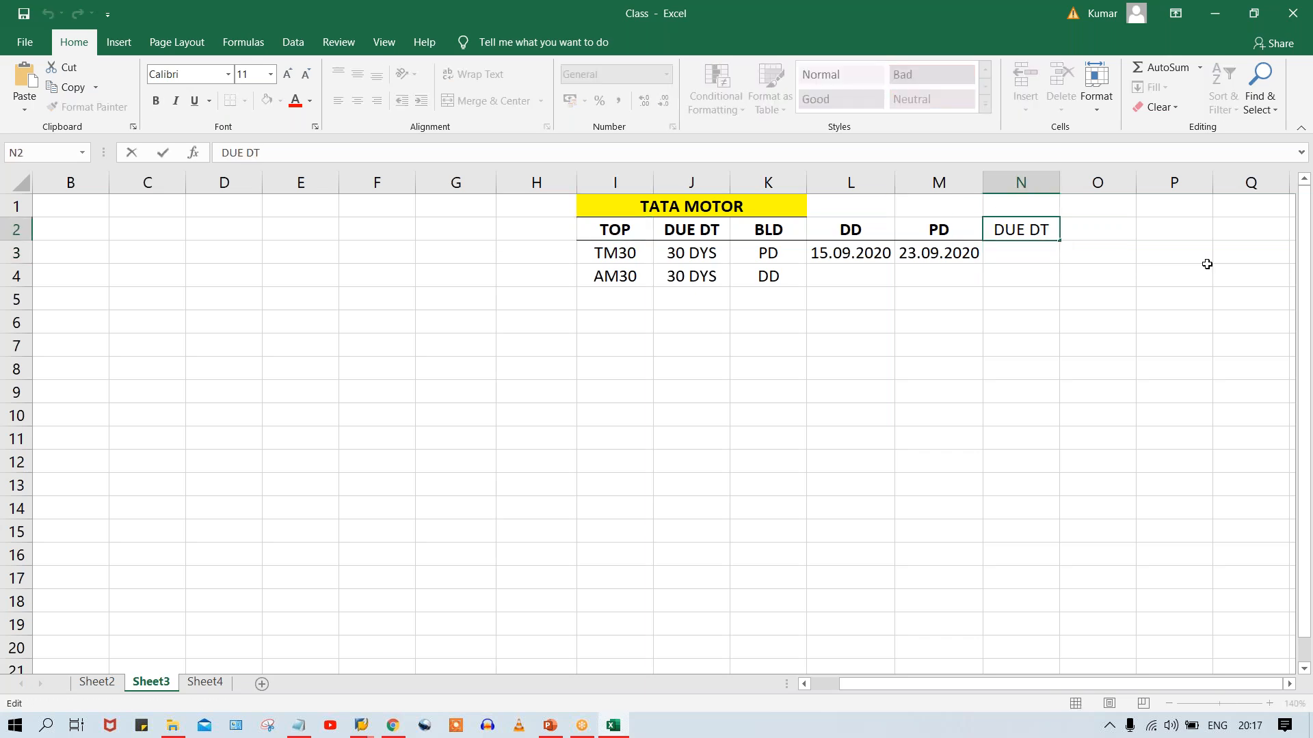
pyautogui.write('NT .')
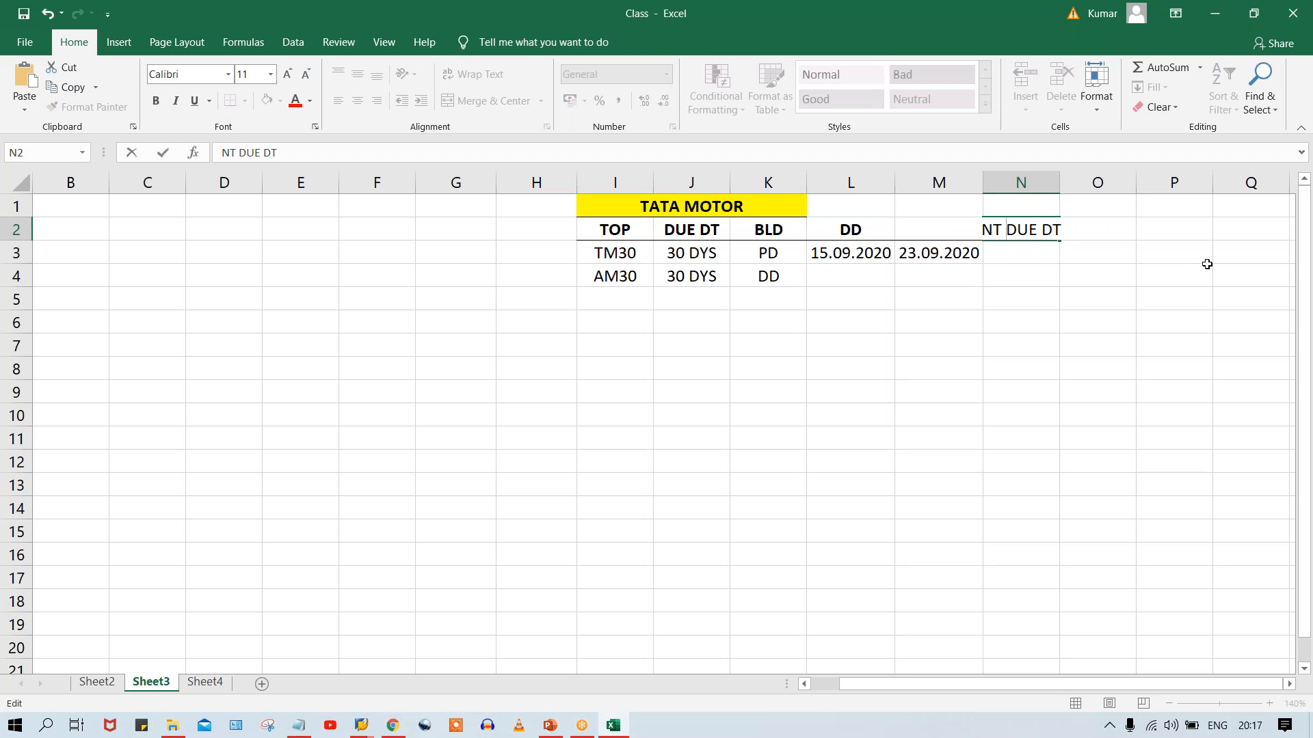
pyautogui.press('Return')
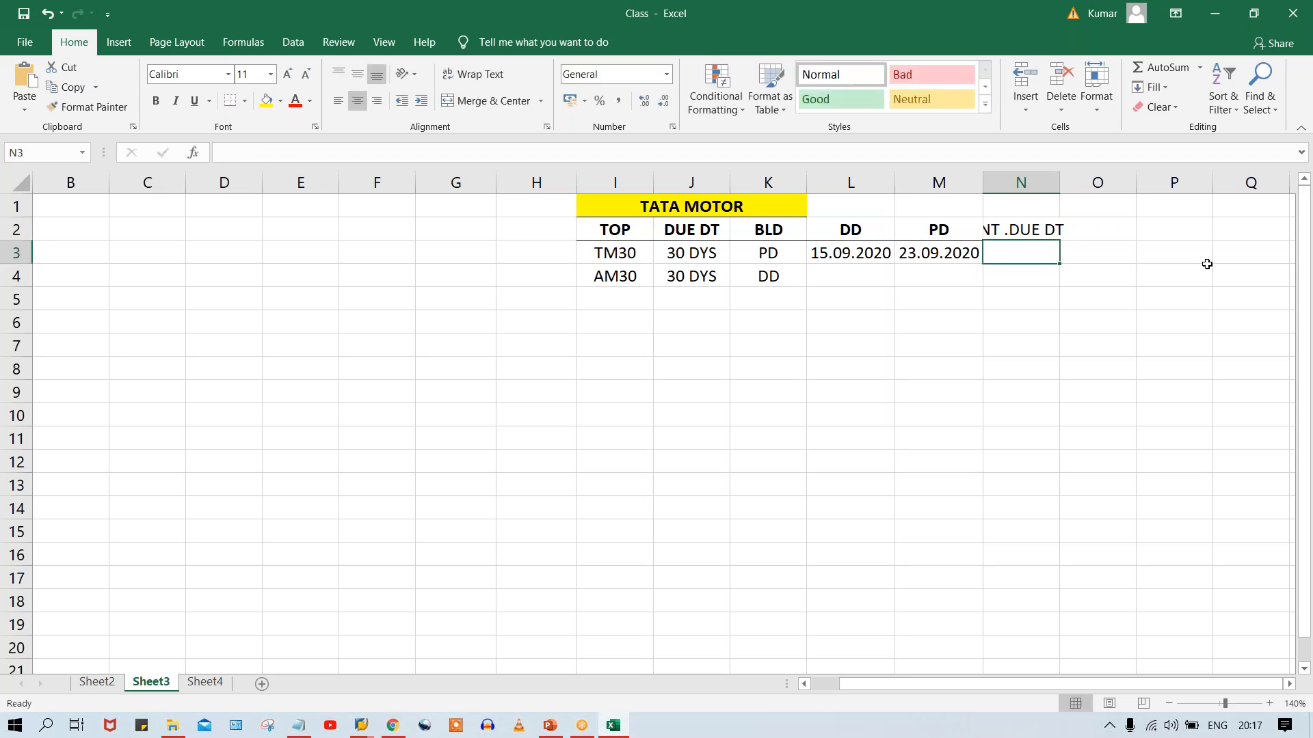
# Step: Fit column N to its heading and make N2 bold with a bottom border
pyautogui.doubleClick(1059, 182)
pyautogui.click(1003, 223)
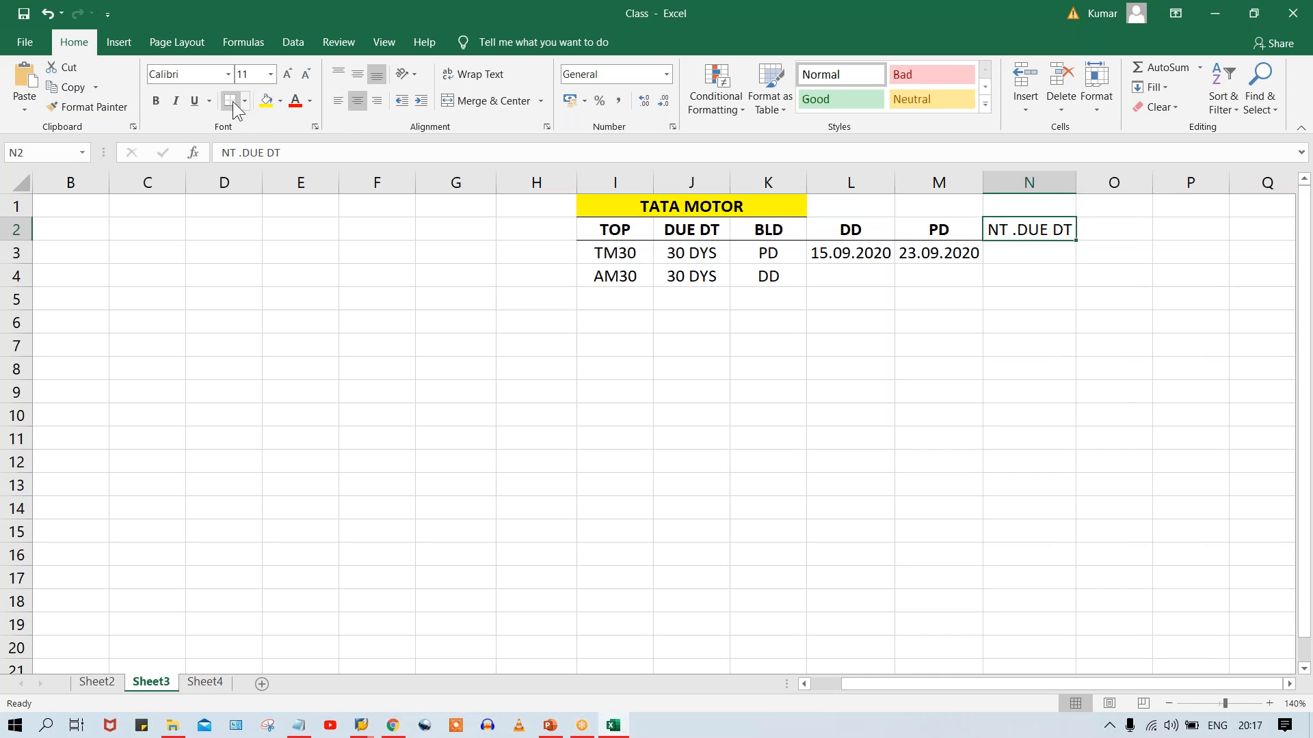
pyautogui.hotkey('ctrl', 'b')
pyautogui.click(1017, 424)
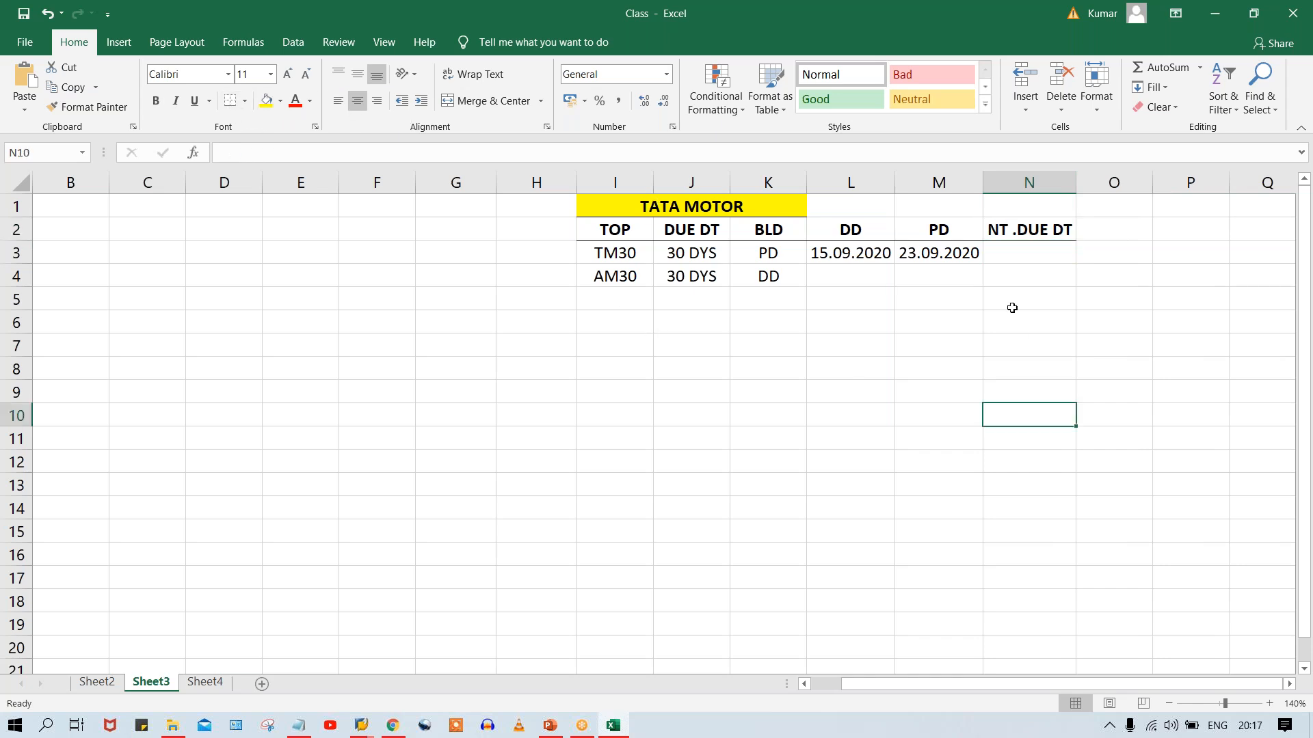
# Step: Fill the DD and PD dates from row 3 down into L4:M4
pyautogui.click(1006, 255)
pyautogui.click(606, 258)
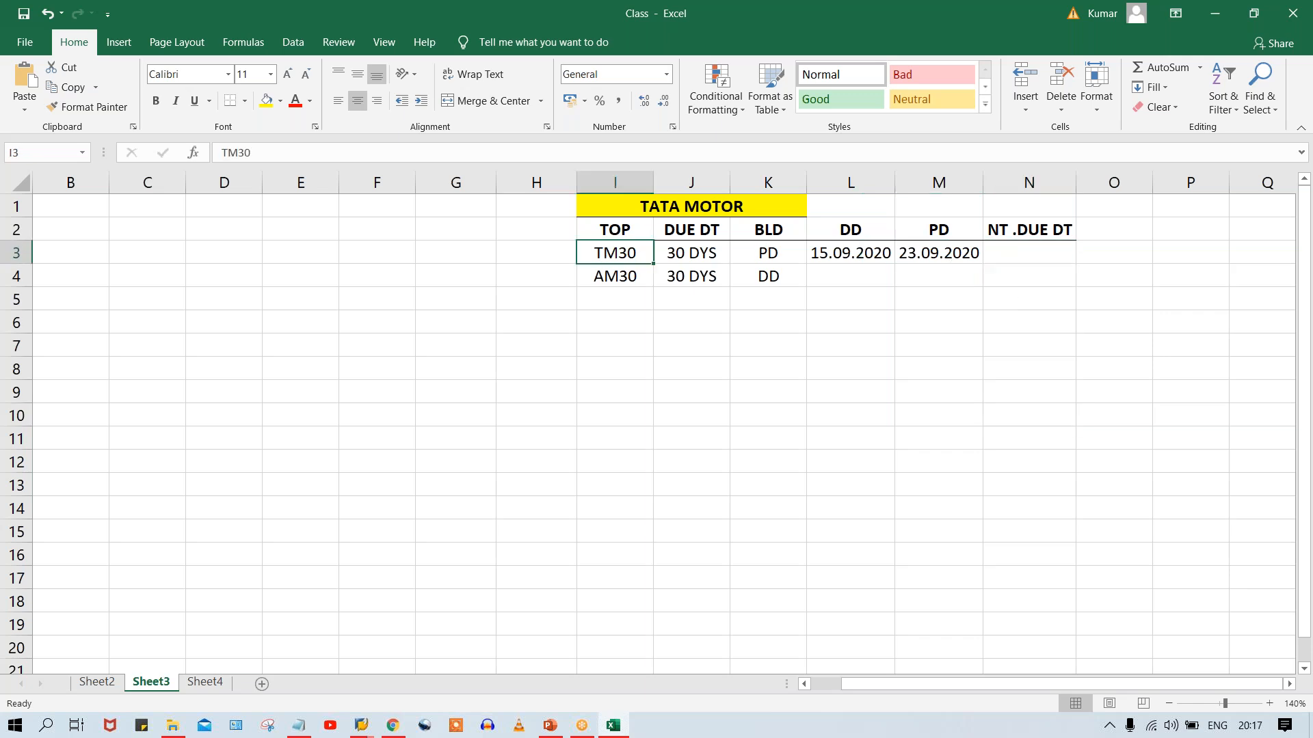
pyautogui.moveTo(859, 260); pyautogui.dragTo(937, 277)
pyautogui.hotkey('ctrl', 'd')
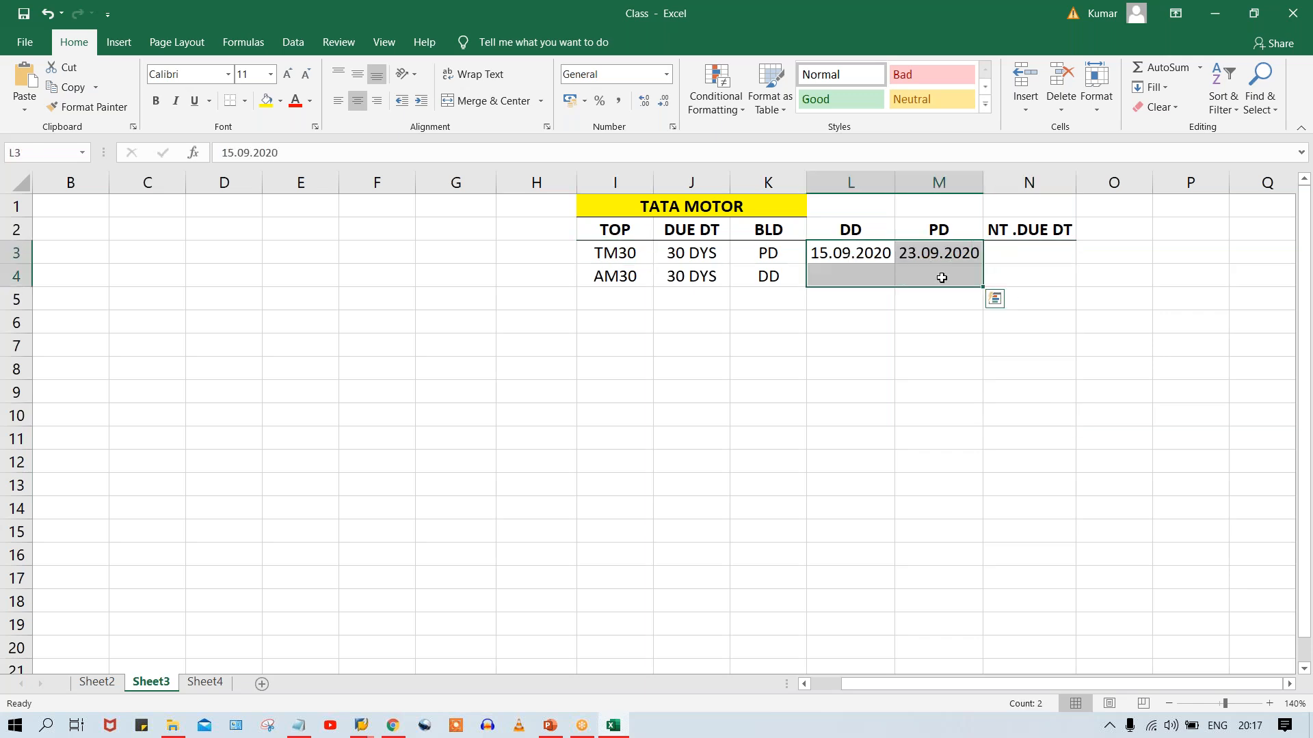
pyautogui.click(934, 405)
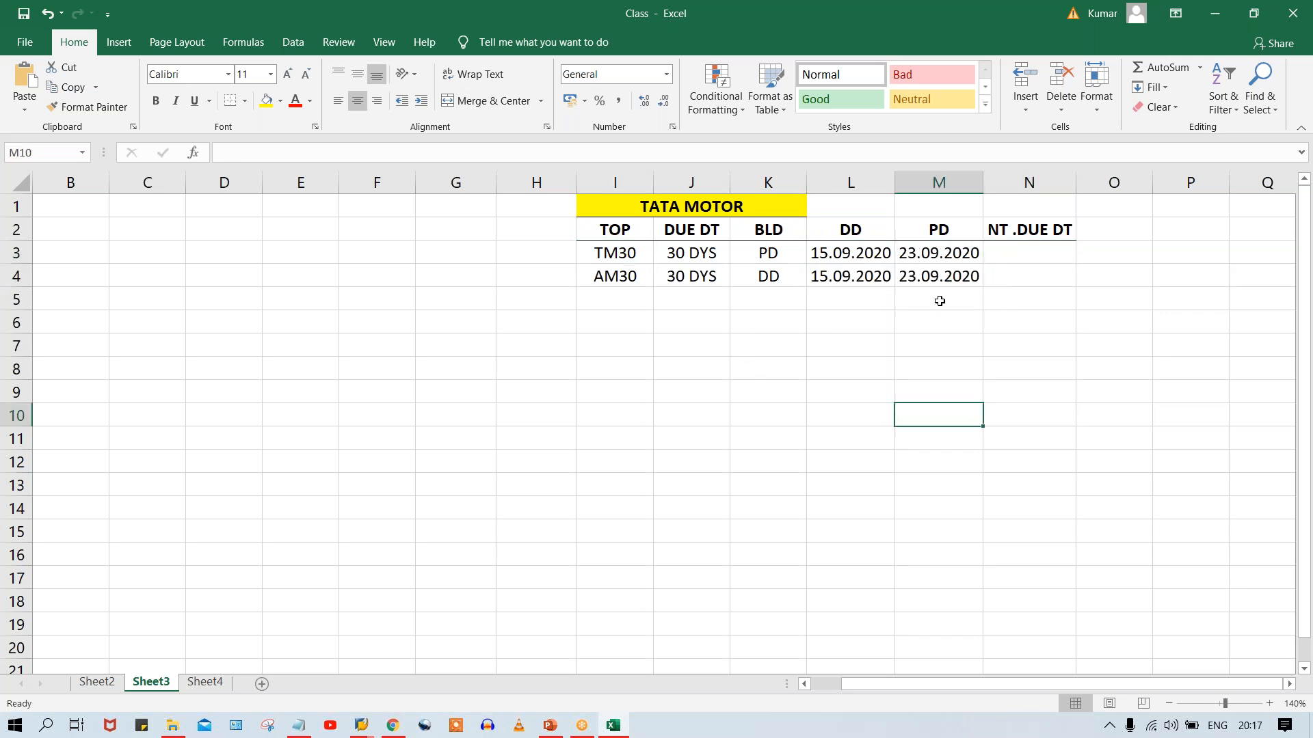
# Step: Enter the net due date 23.10.2020 for term TM30 in cell N3
pyautogui.click(609, 254)
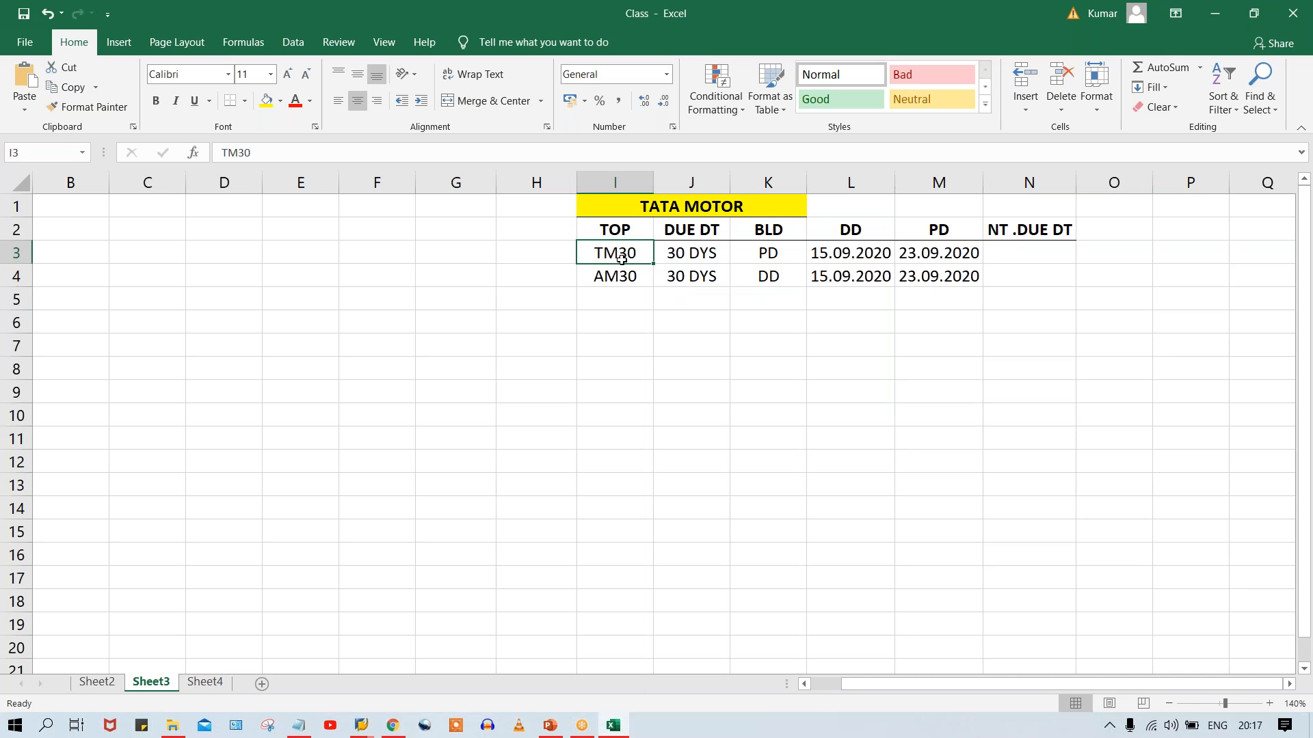
pyautogui.click(951, 254)
pyautogui.click(1015, 256)
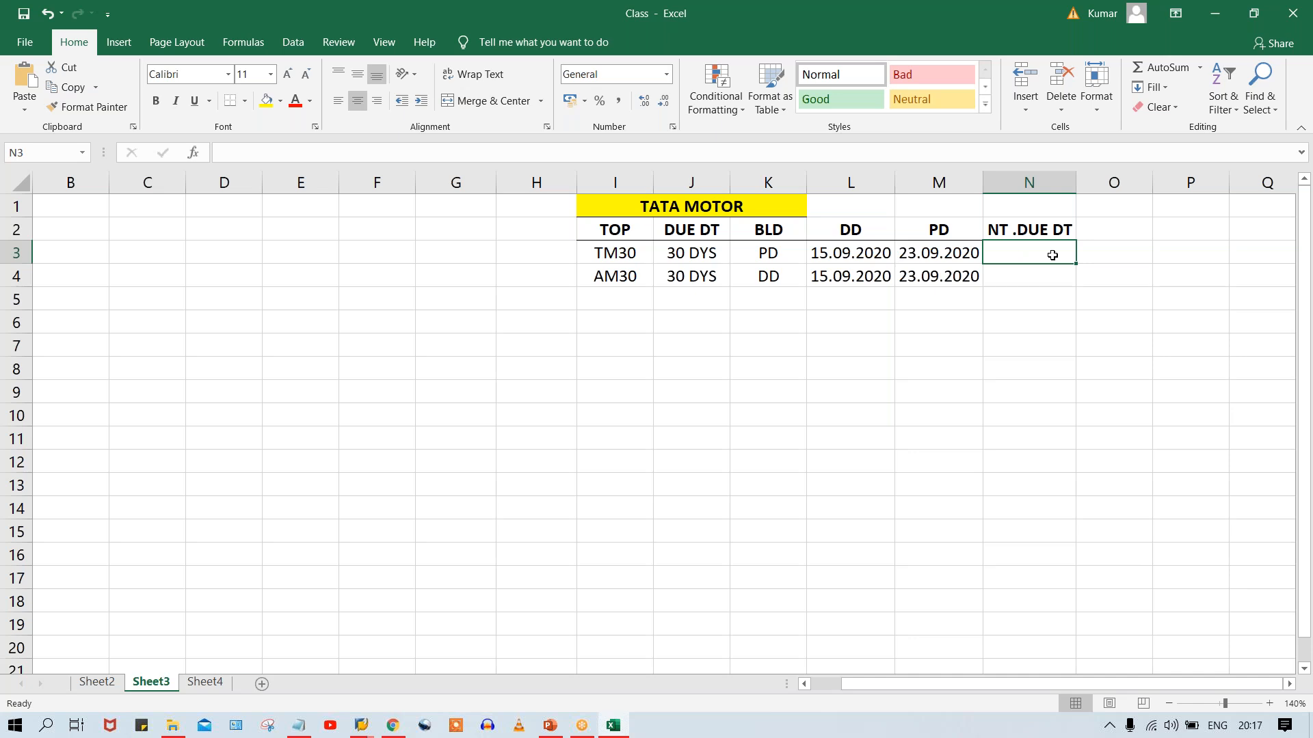
pyautogui.write('3')
pyautogui.press('BackSpace')
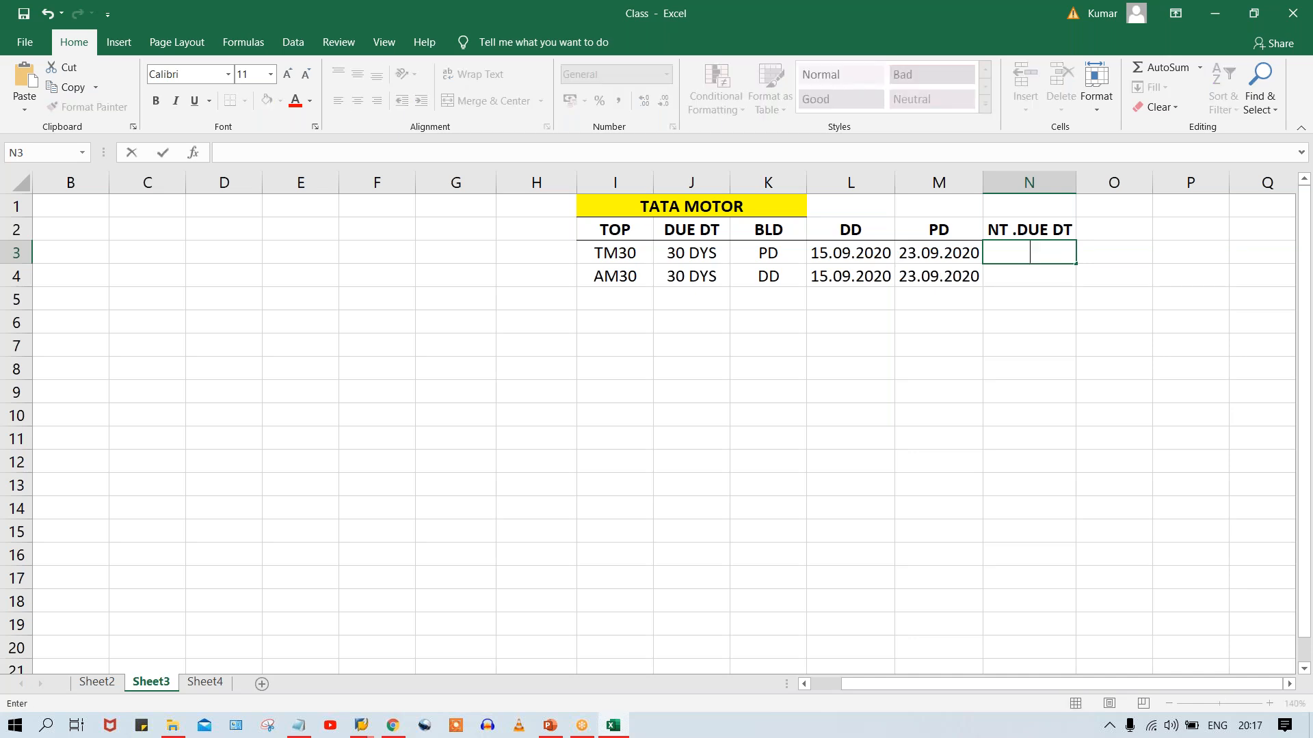
pyautogui.write('23.10.2020')
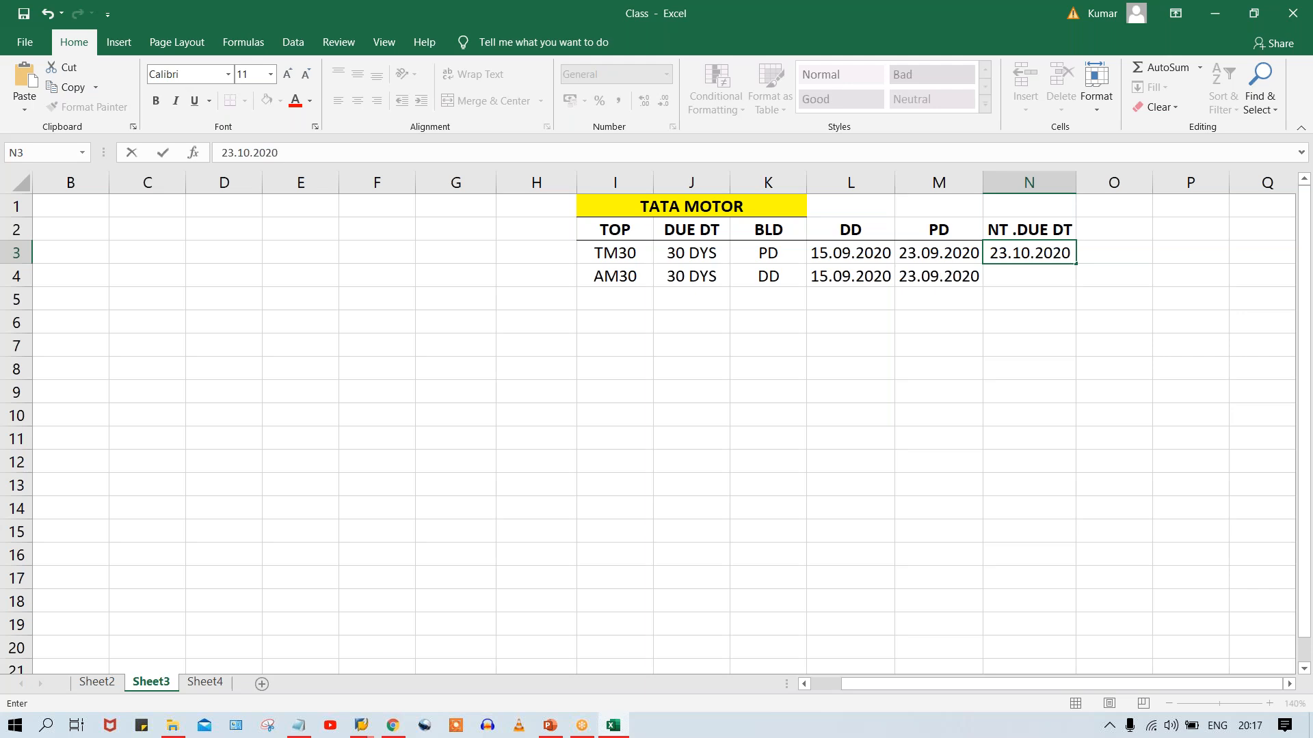
pyautogui.press('Return')
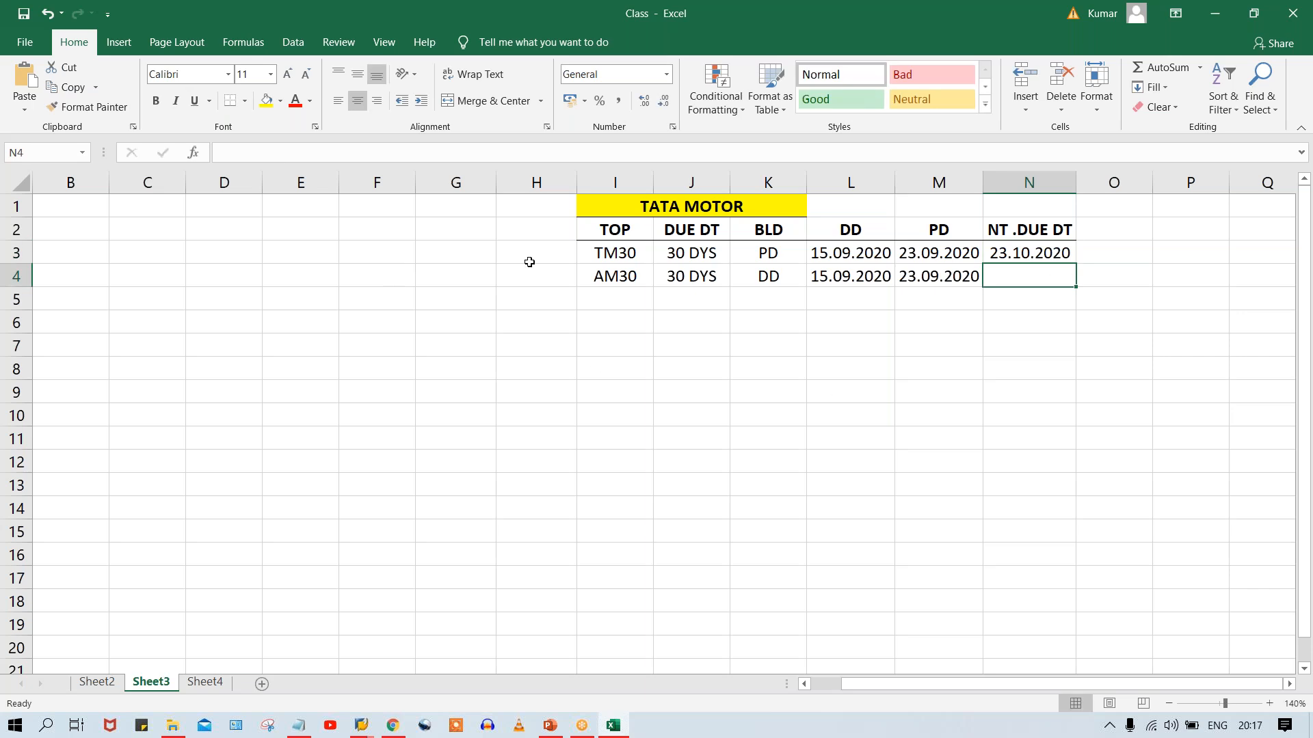
# Step: Enter the net due date 15.10.2020 for term AM30 in cell N4
pyautogui.click(614, 277)
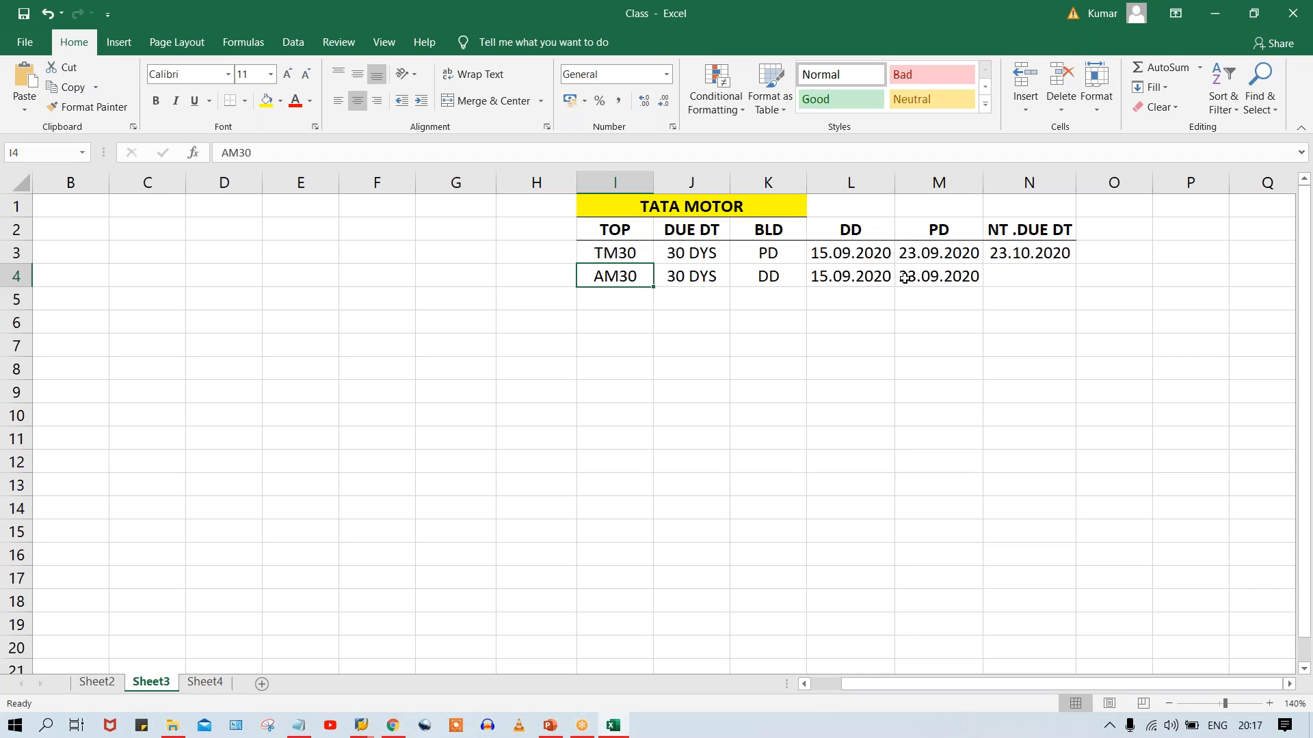
pyautogui.click(771, 282)
pyautogui.click(855, 277)
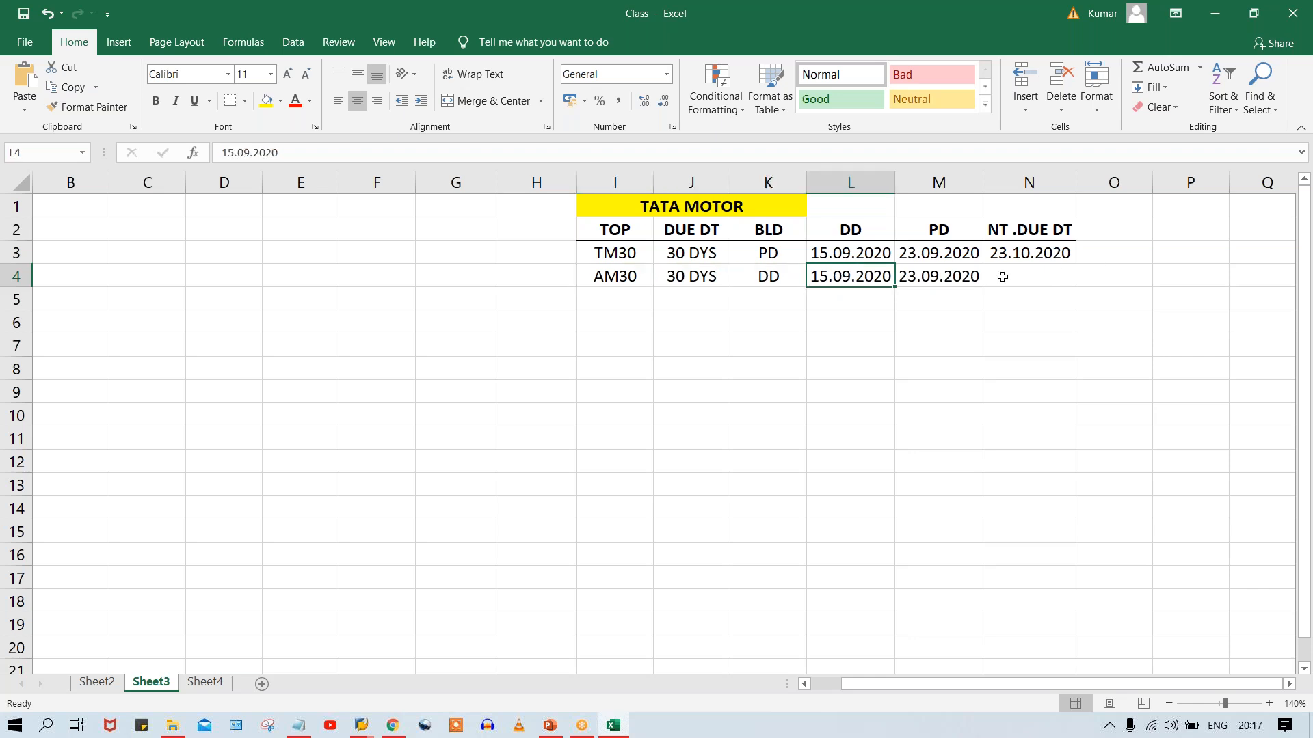
pyautogui.click(1057, 277)
pyautogui.write('15.0')
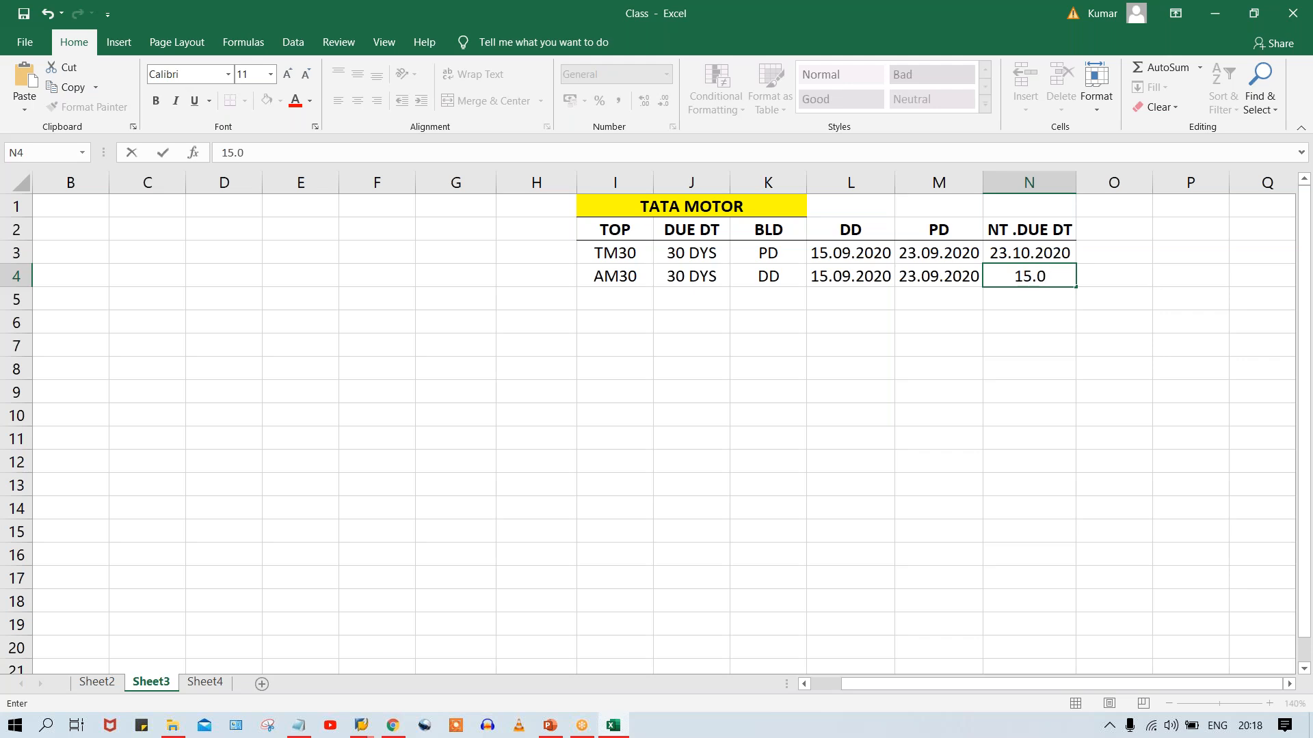
pyautogui.press('BackSpace')
pyautogui.write('10.2020')
pyautogui.press('Return')
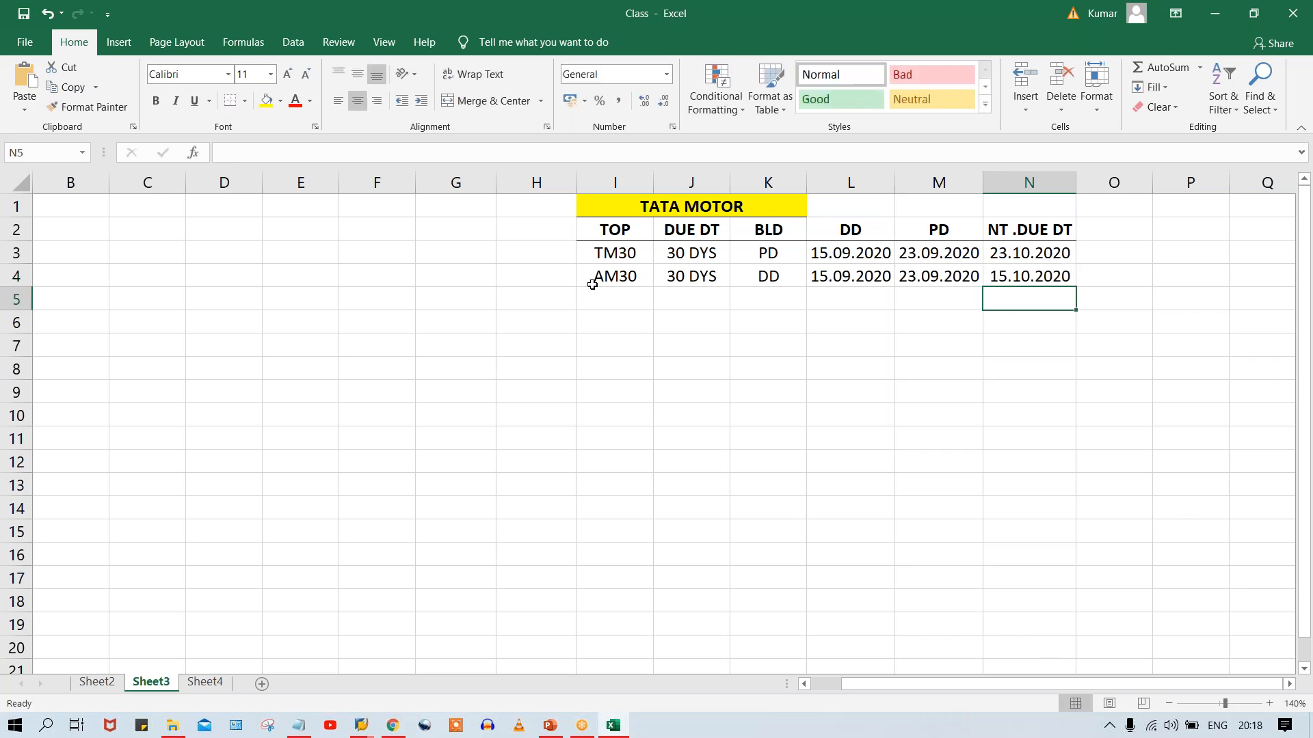
# Step: Compare the TM30 and AM30 rows, examining their term codes and net due dates
pyautogui.moveTo(592, 254); pyautogui.dragTo(1052, 253)
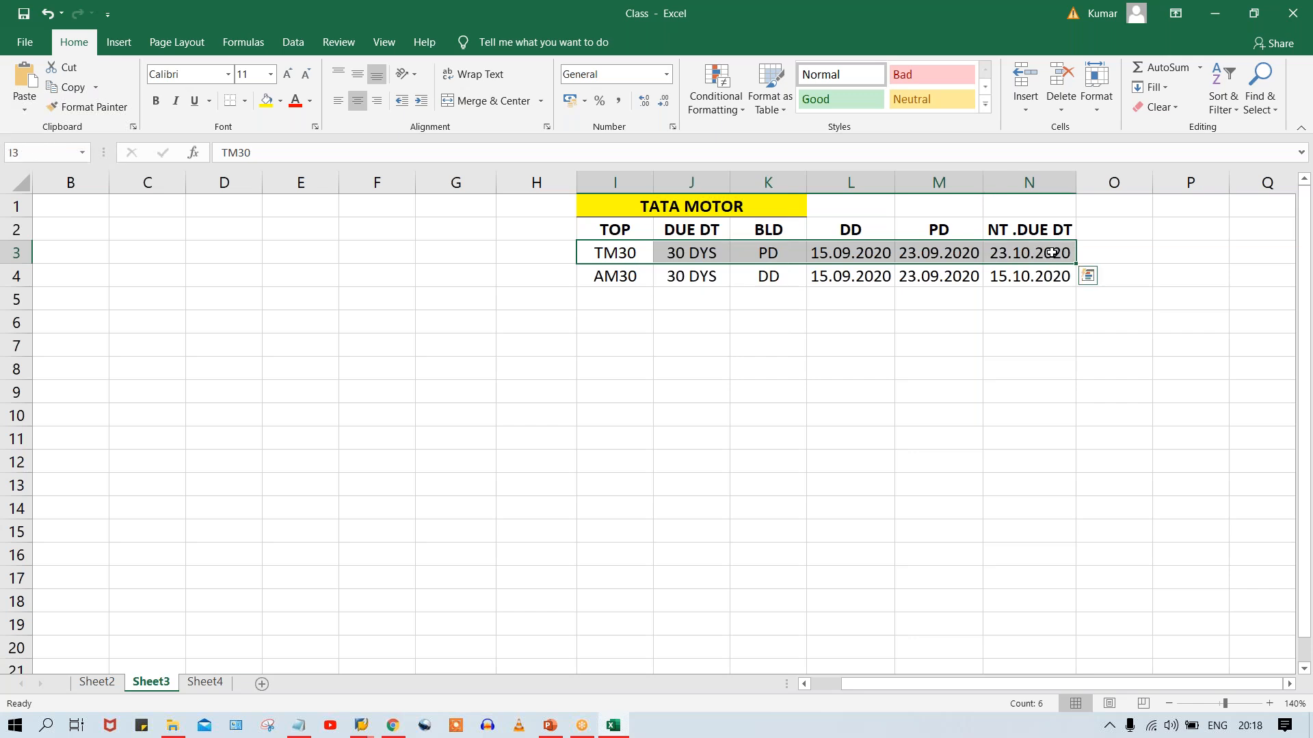
pyautogui.click(725, 439)
pyautogui.click(611, 253)
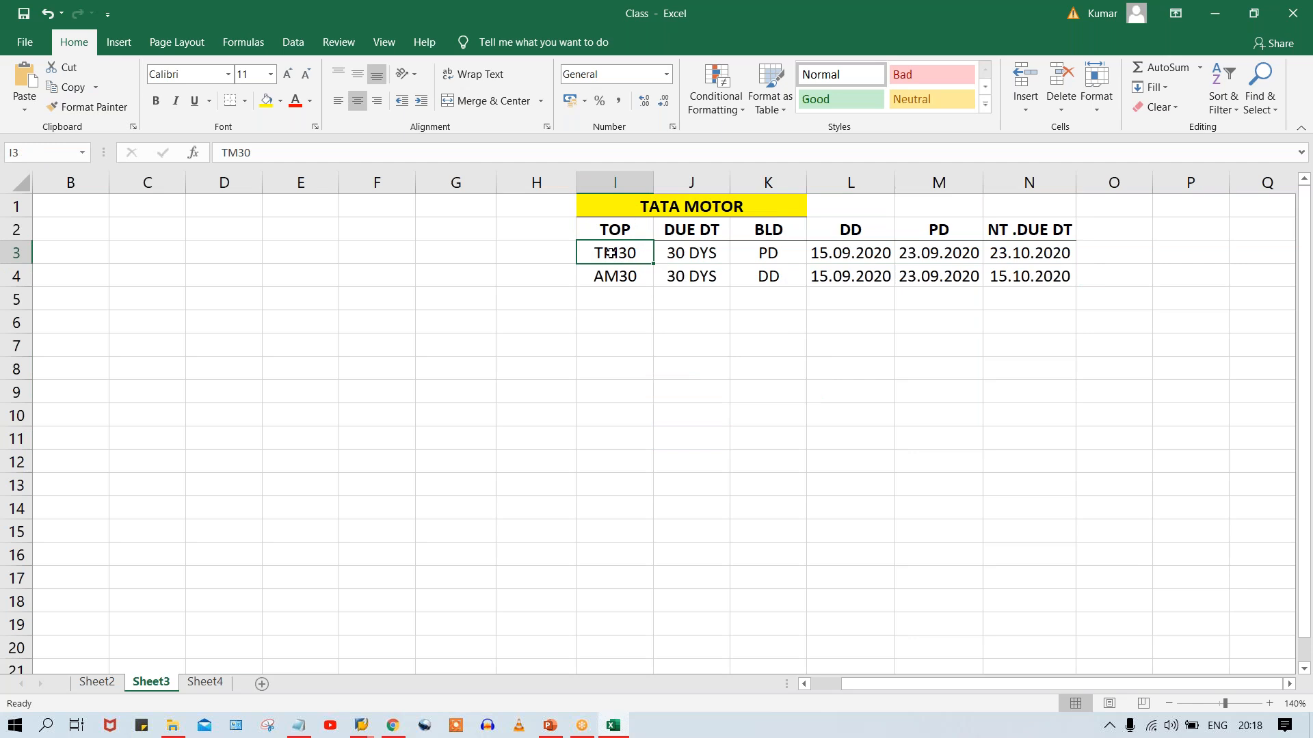
pyautogui.press('Down')
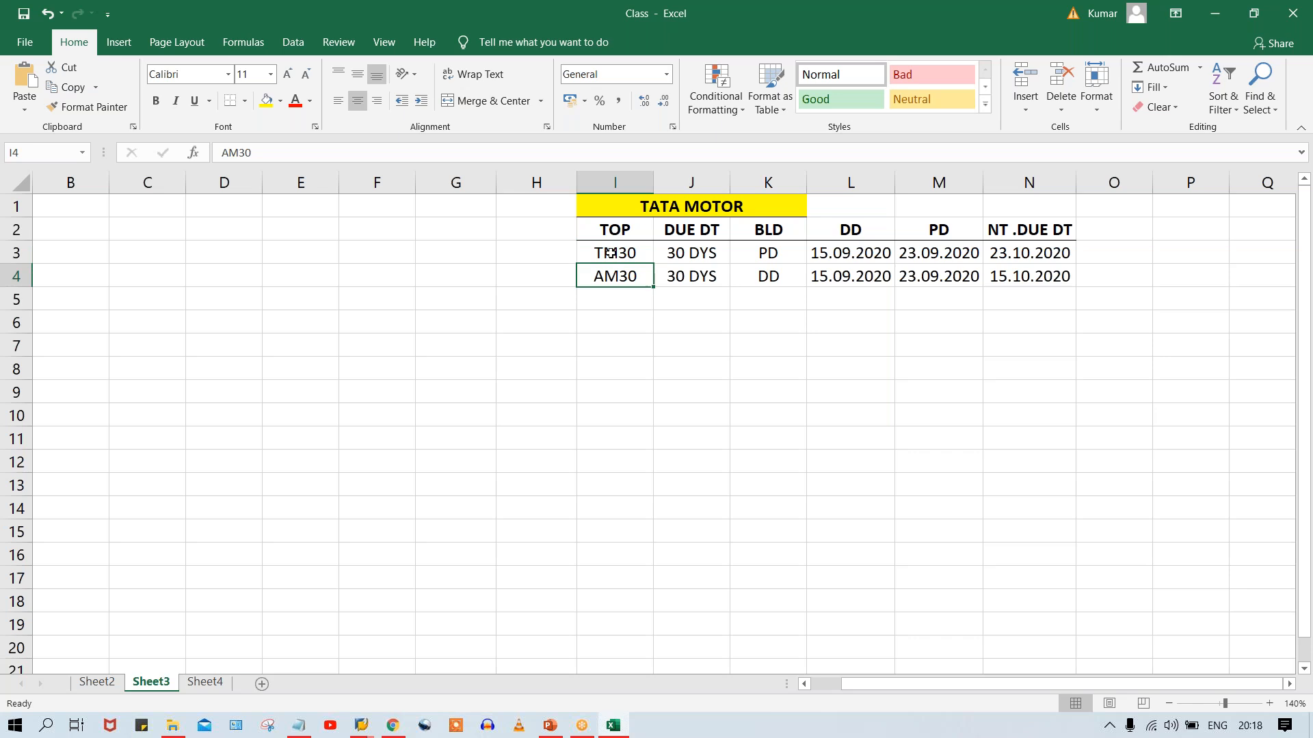
pyautogui.click(1039, 277)
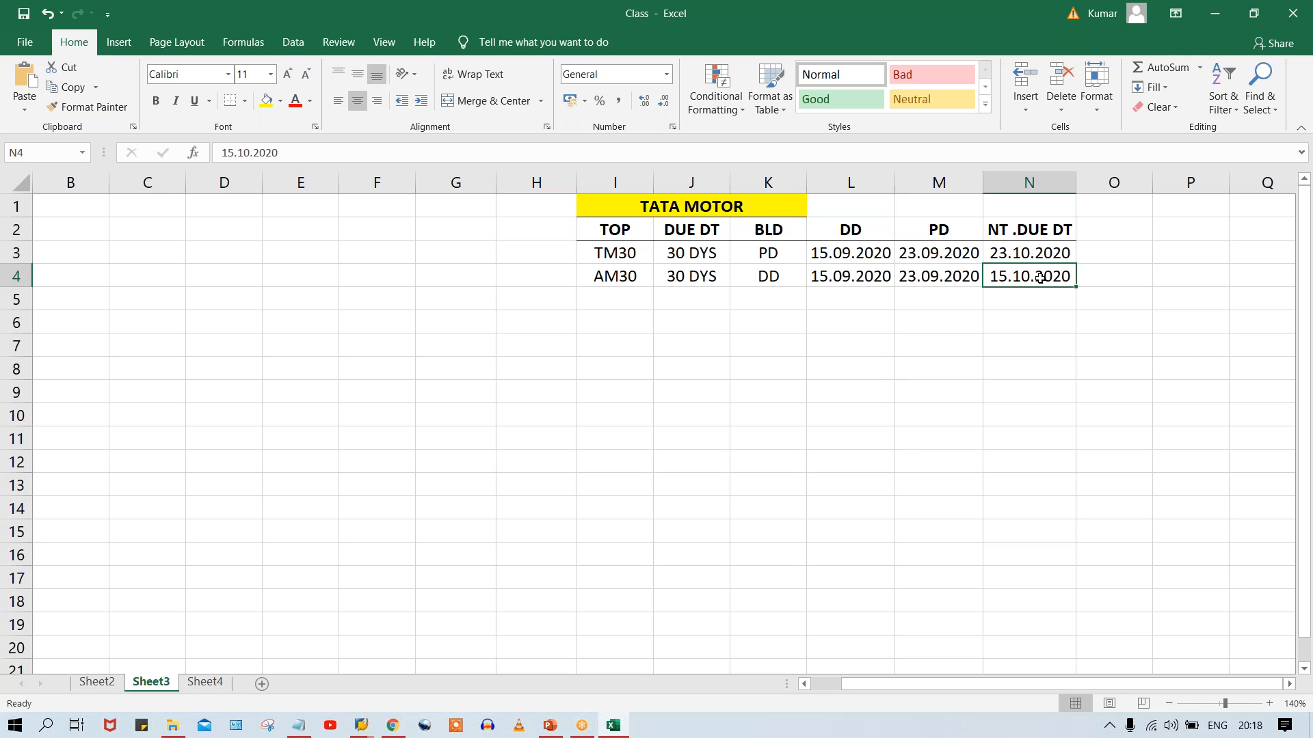
pyautogui.click(611, 255)
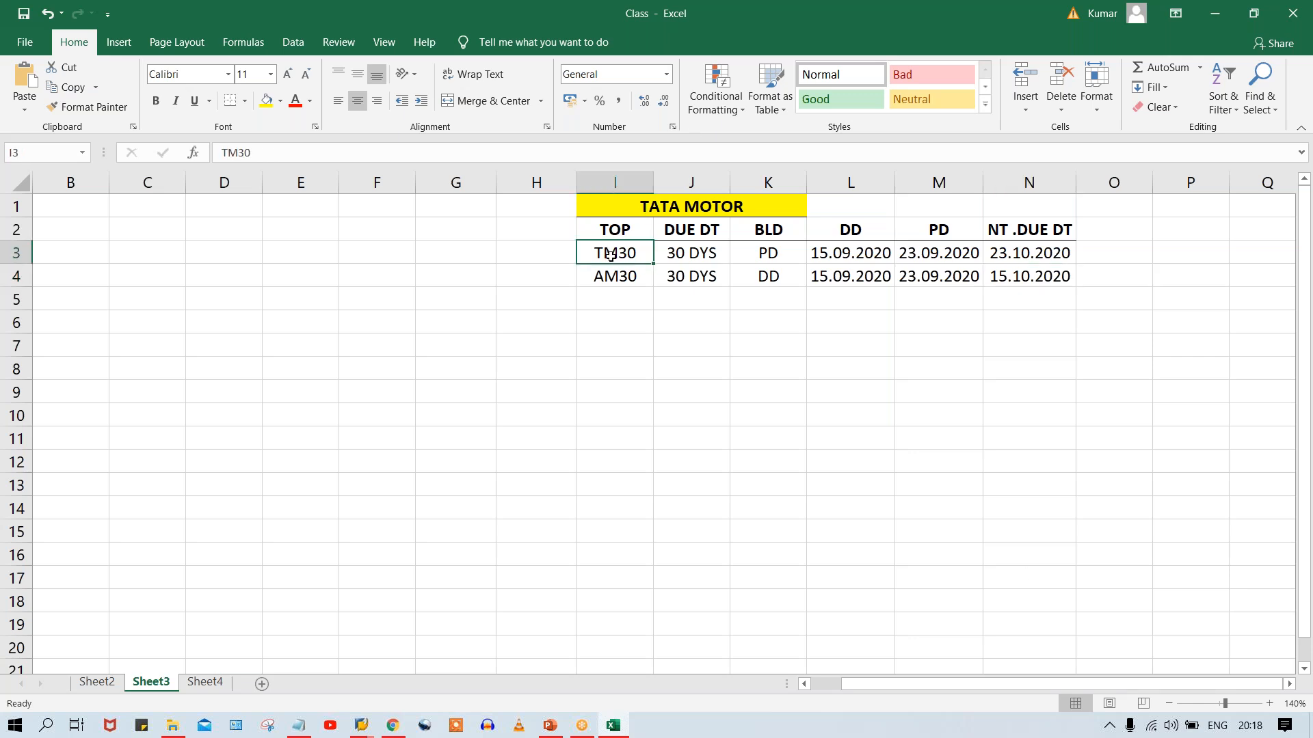
pyautogui.click(619, 277)
pyautogui.click(603, 252)
pyautogui.click(619, 273)
pyautogui.click(619, 258)
pyautogui.click(610, 290)
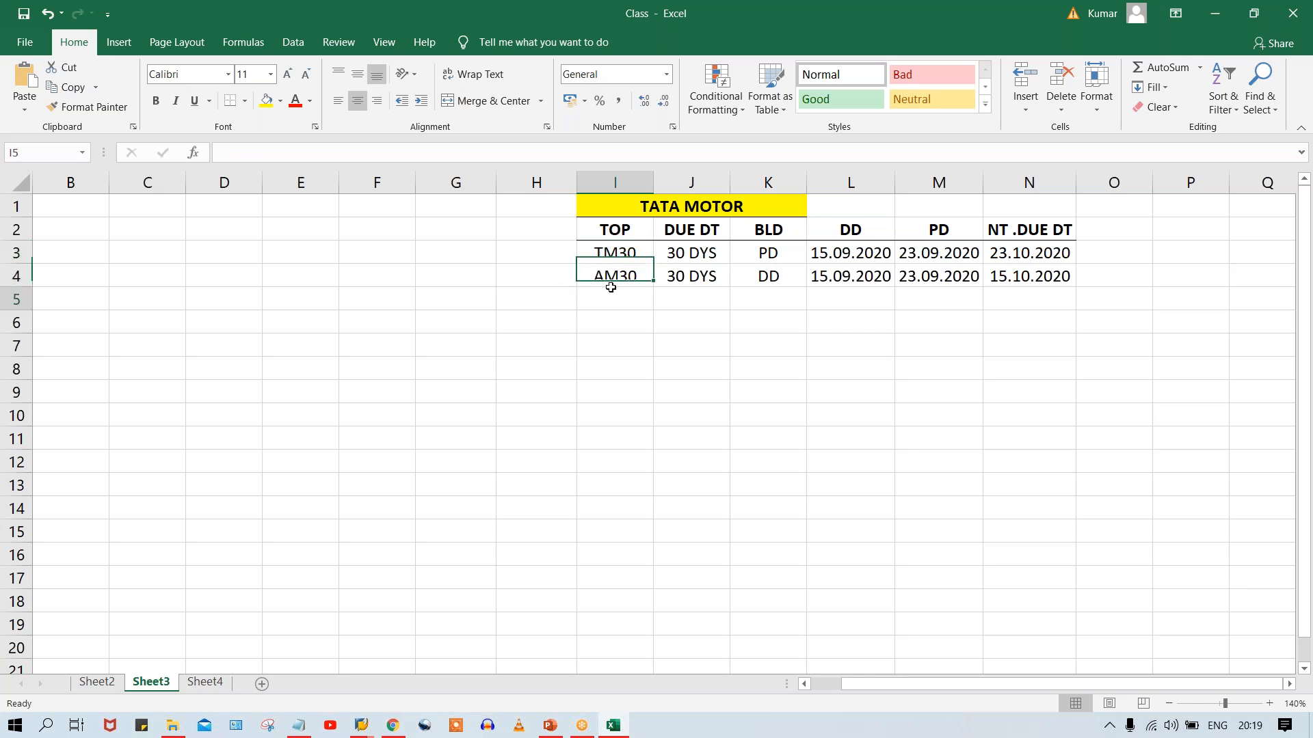
pyautogui.click(612, 257)
pyautogui.click(609, 278)
pyautogui.click(613, 253)
pyautogui.click(609, 277)
pyautogui.click(612, 253)
pyautogui.click(610, 276)
pyautogui.click(613, 253)
pyautogui.click(612, 268)
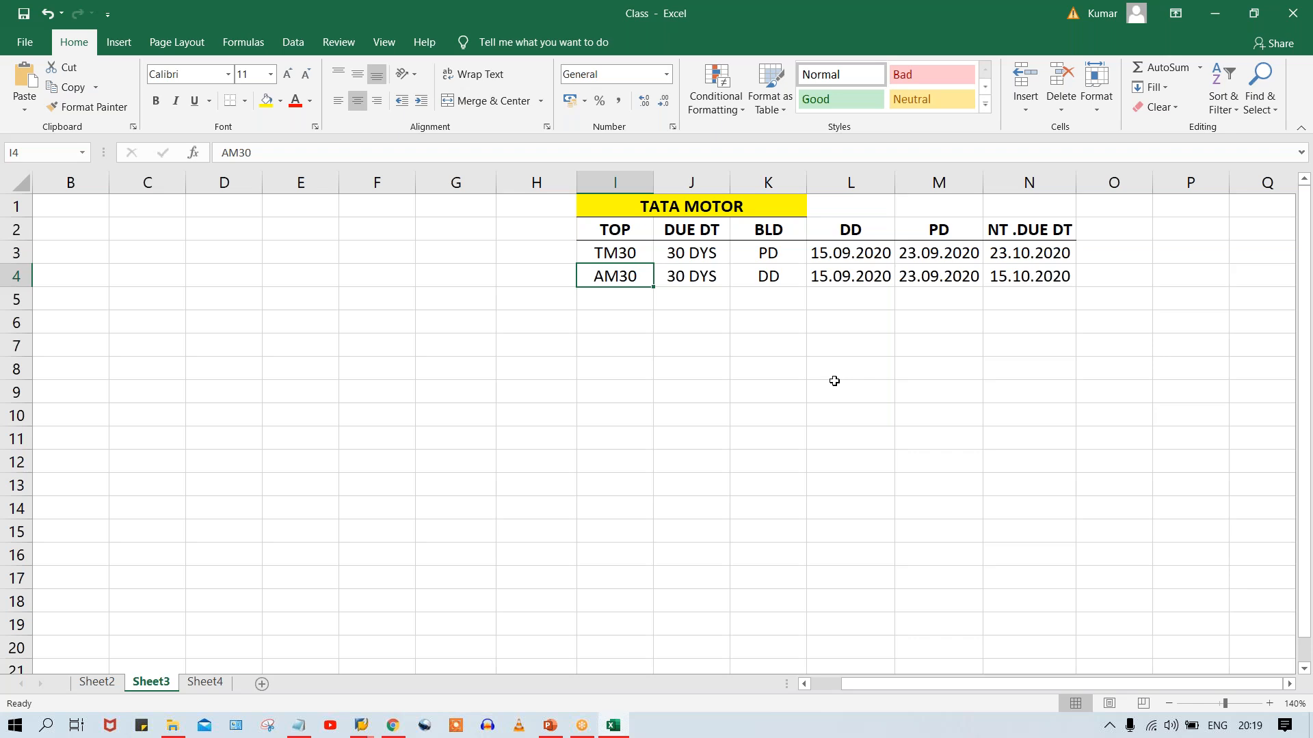
pyautogui.click(613, 260)
pyautogui.click(611, 276)
pyautogui.click(611, 253)
pyautogui.click(611, 277)
# Step: Label the TM30 row NON PO in cell H3
pyautogui.click(536, 250)
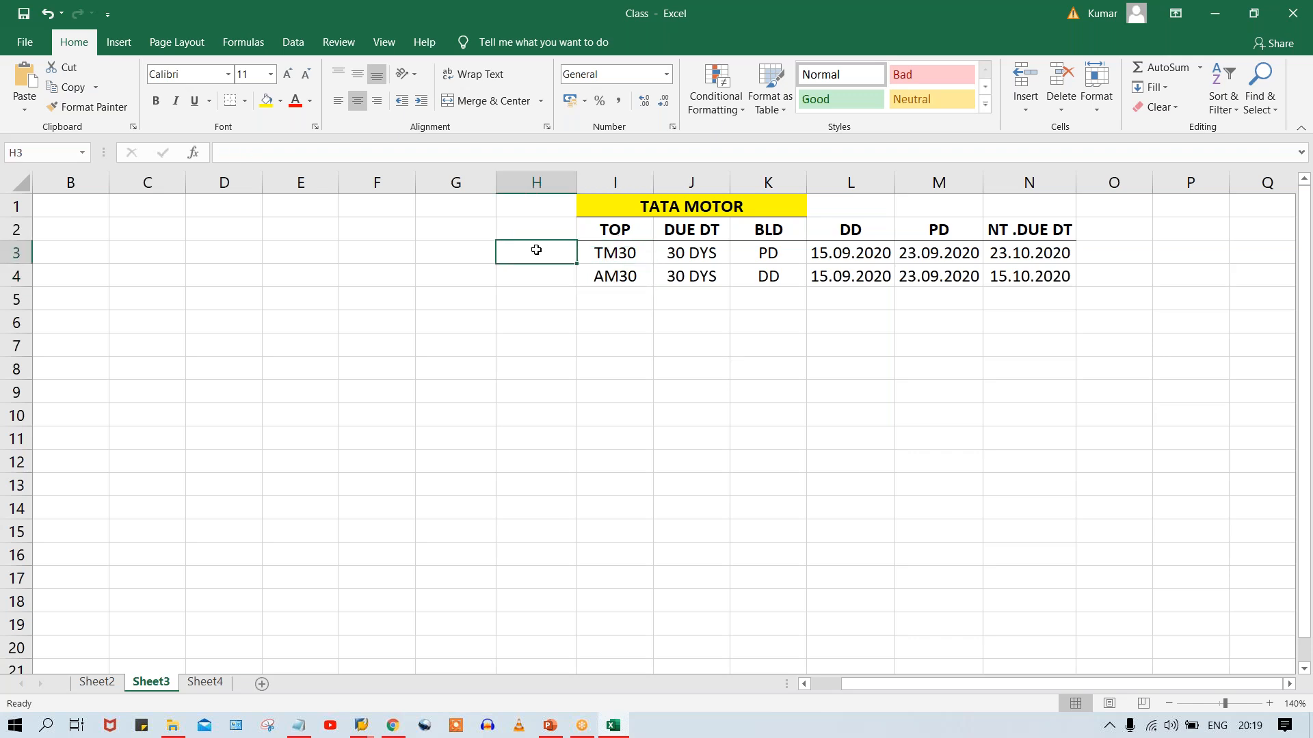
pyautogui.write('NON P')
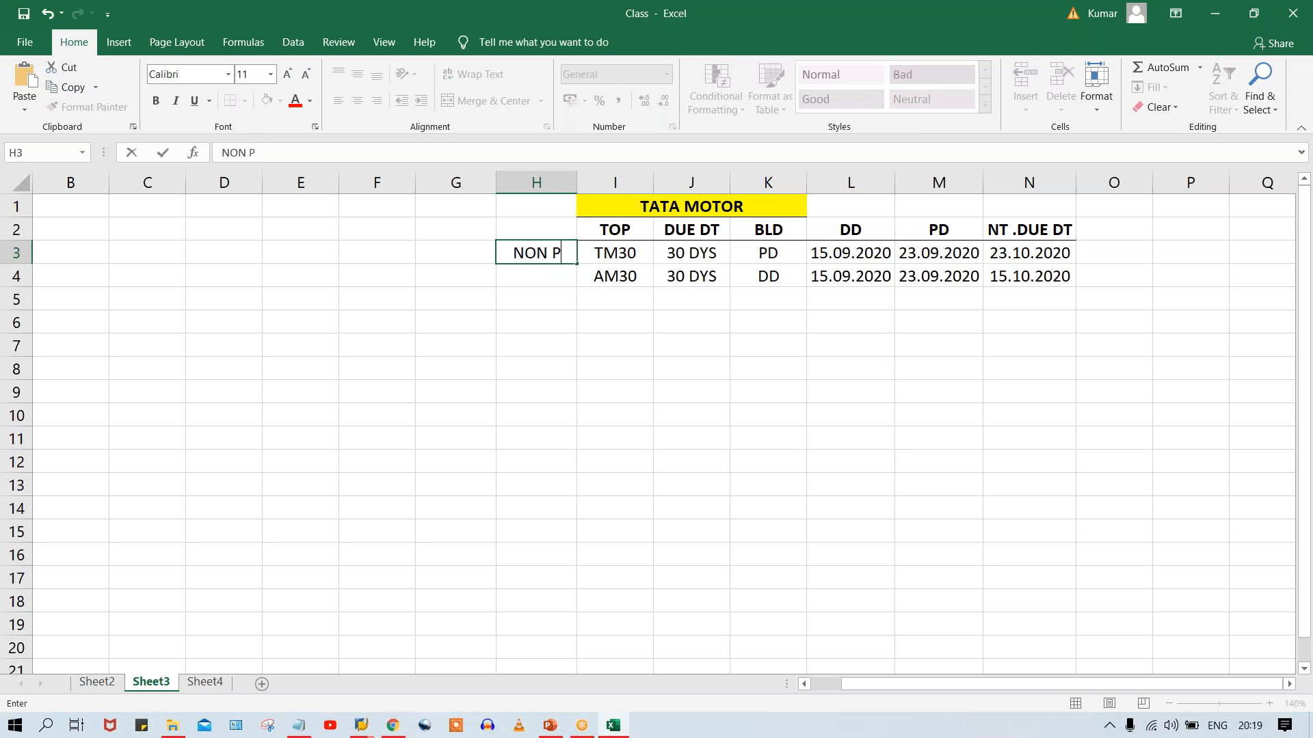
pyautogui.write('O')
pyautogui.press('Return')
# Step: Examine the NON PO row's label, term code and BLD value in row 3
pyautogui.click(546, 250)
pyautogui.click(605, 253)
pyautogui.click(574, 253)
pyautogui.click(594, 253)
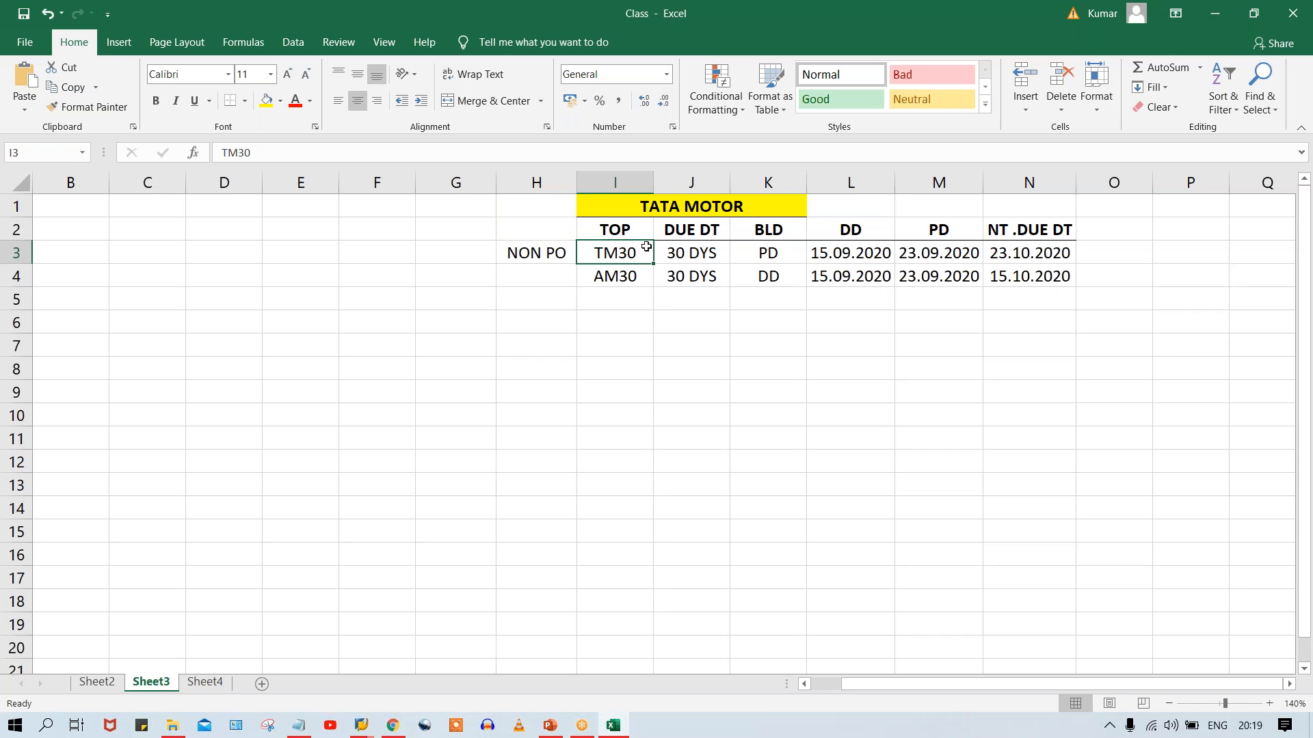
pyautogui.click(527, 252)
pyautogui.click(602, 253)
pyautogui.click(776, 257)
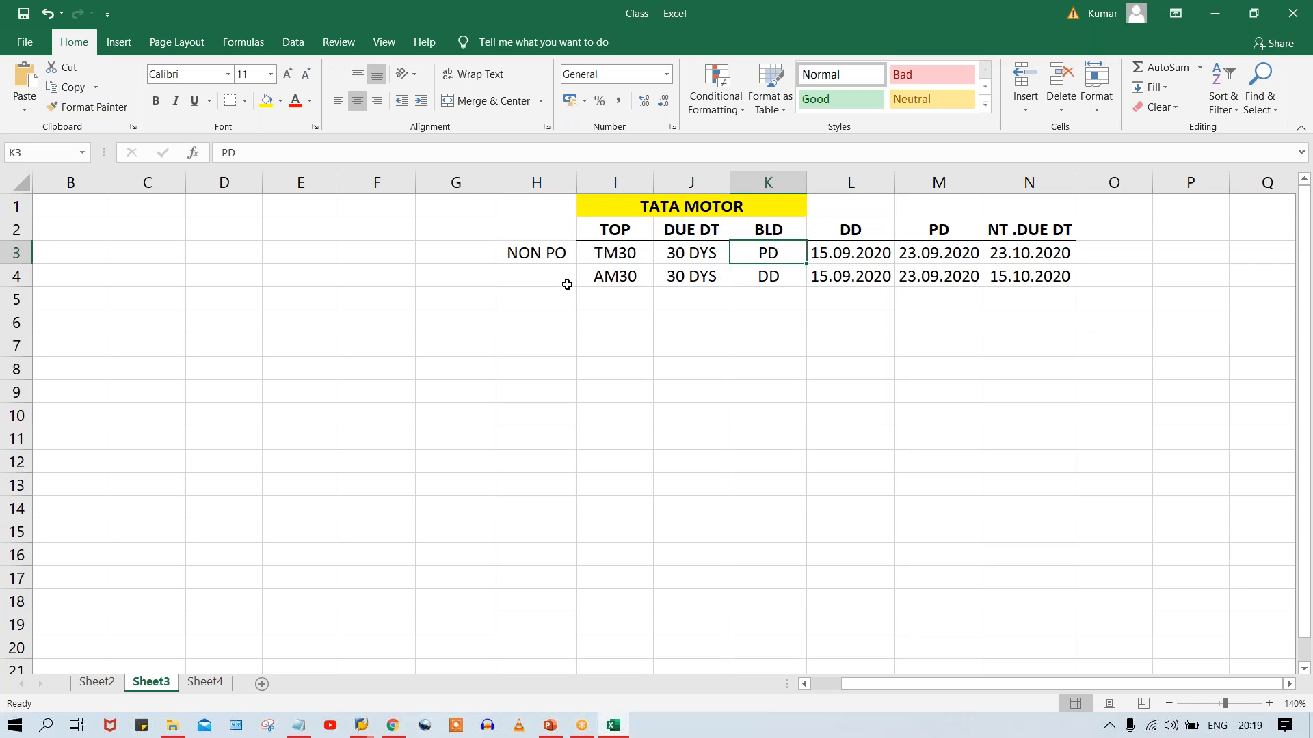
# Step: Label the AM30 row PO in cell H4 and check its term code and BLD value
pyautogui.click(509, 277)
pyautogui.write('PO')
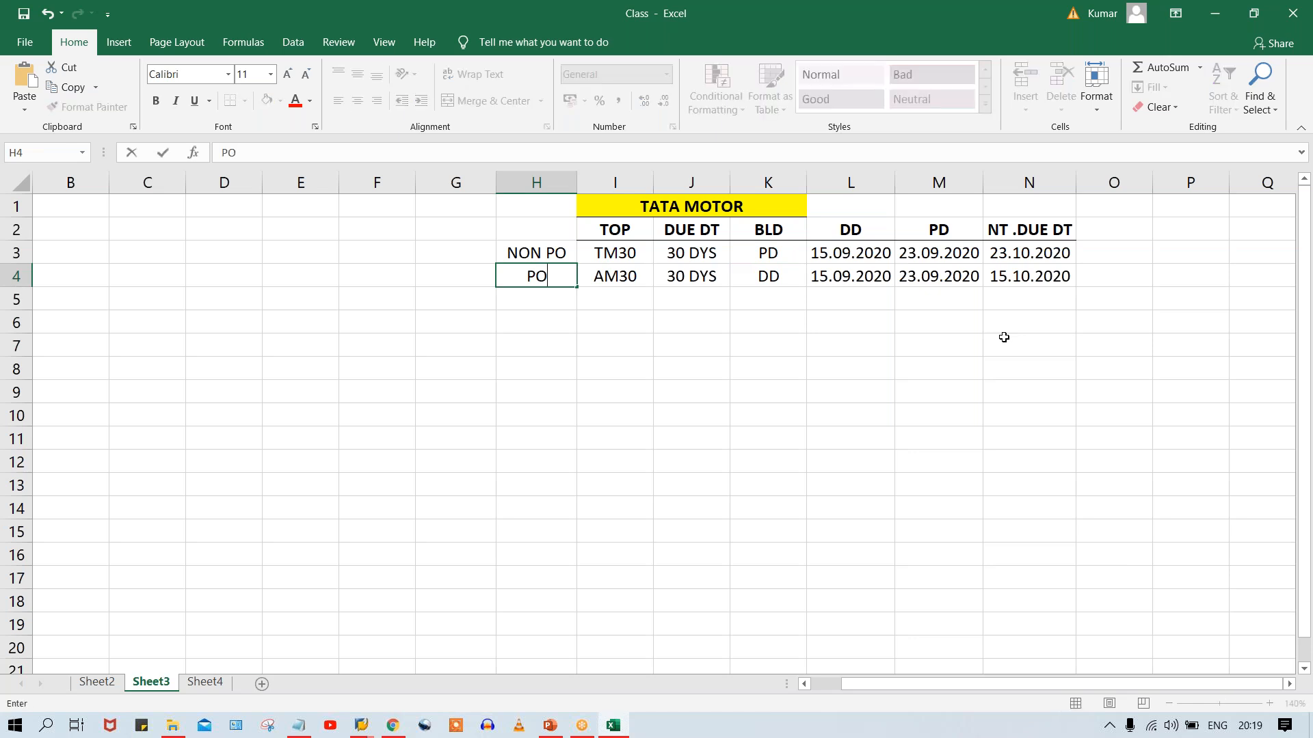
pyautogui.press('Return')
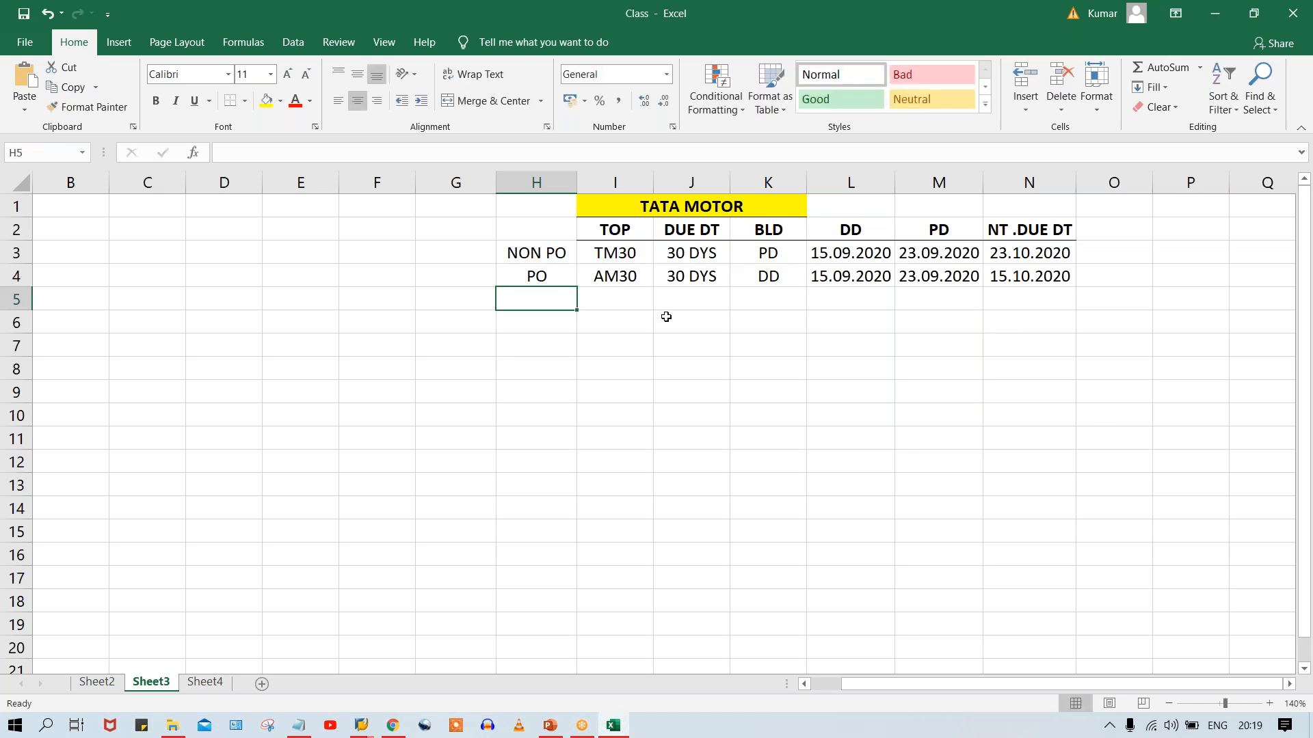
pyautogui.click(605, 275)
pyautogui.click(784, 274)
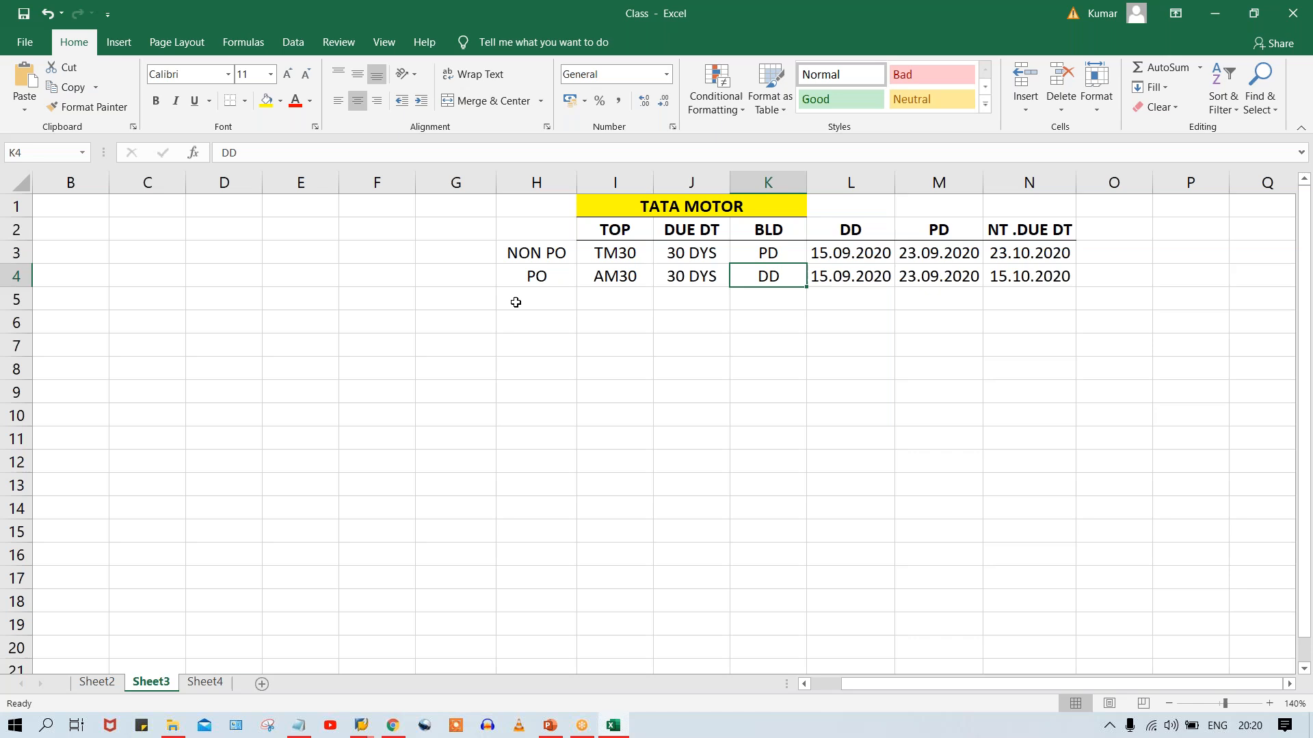
# Step: Enter the transaction codes FB60 beside NON PO in cell G3 and MIRO beside PO in cell G4
pyautogui.click(460, 253)
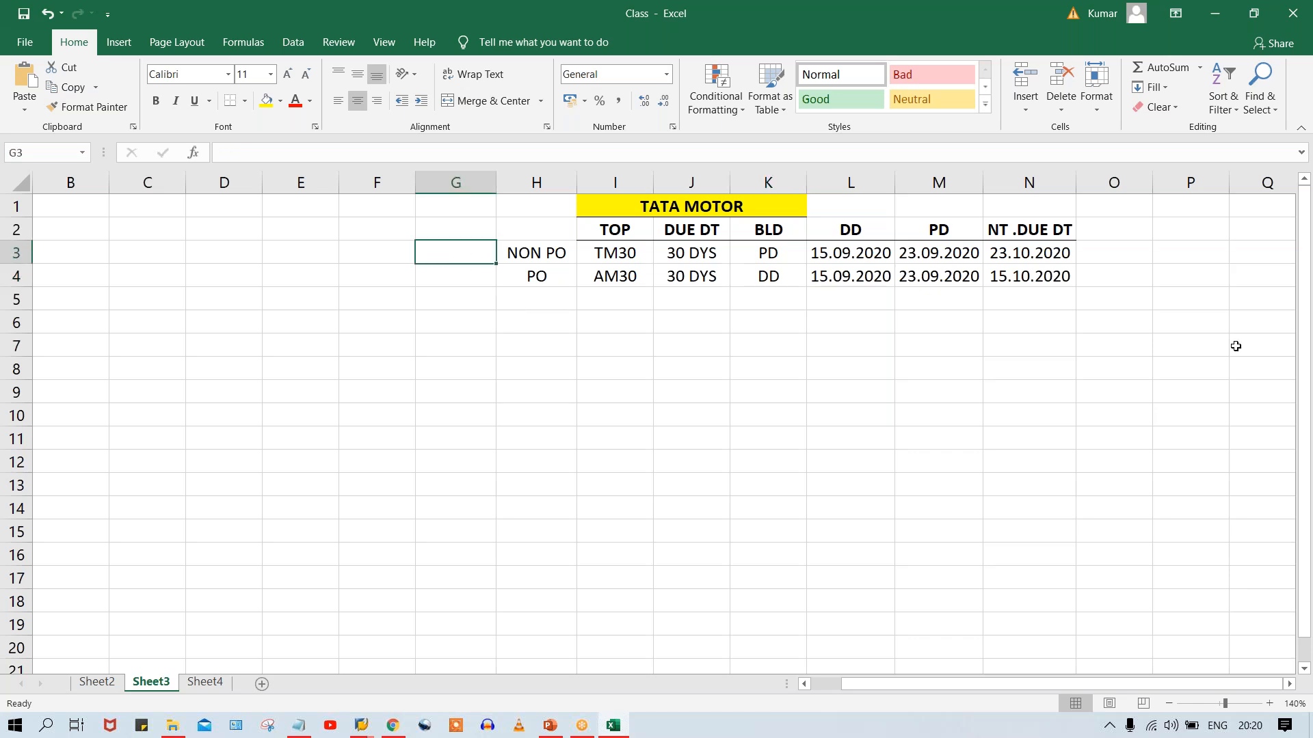
pyautogui.write('FB')
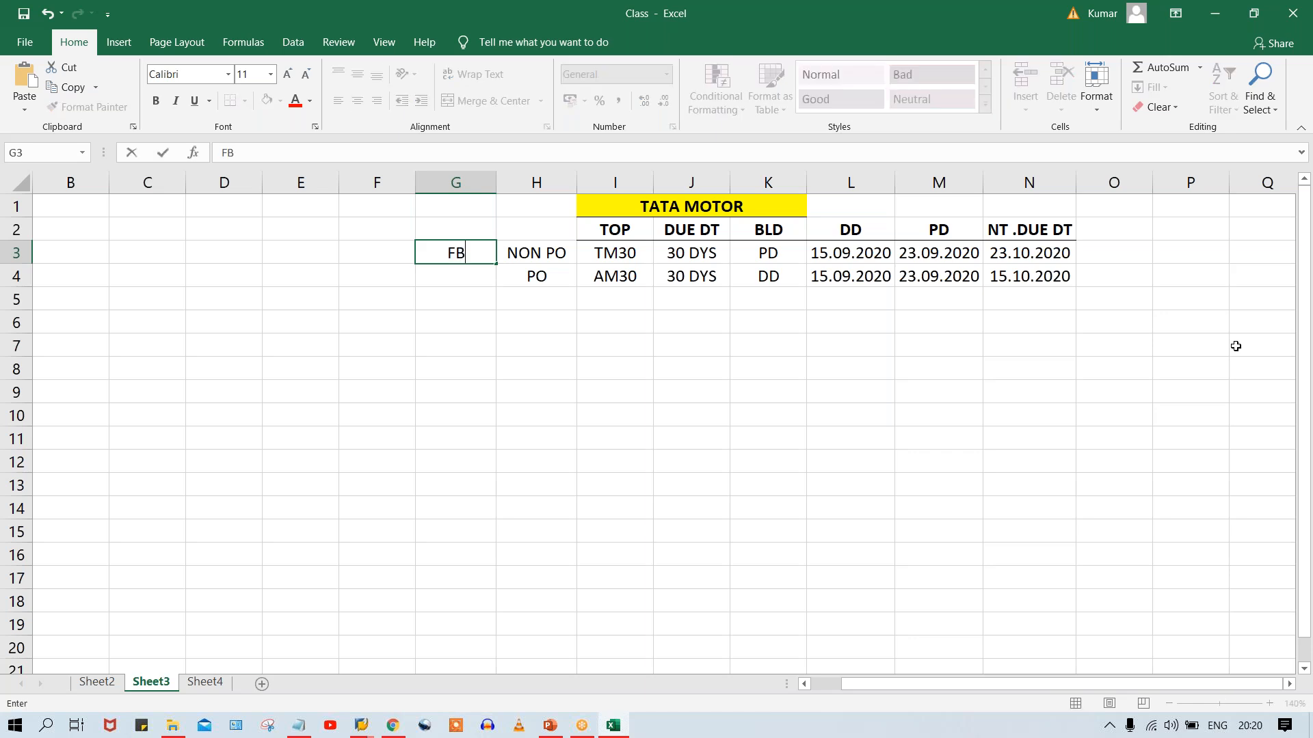
pyautogui.write('60')
pyautogui.press('Return')
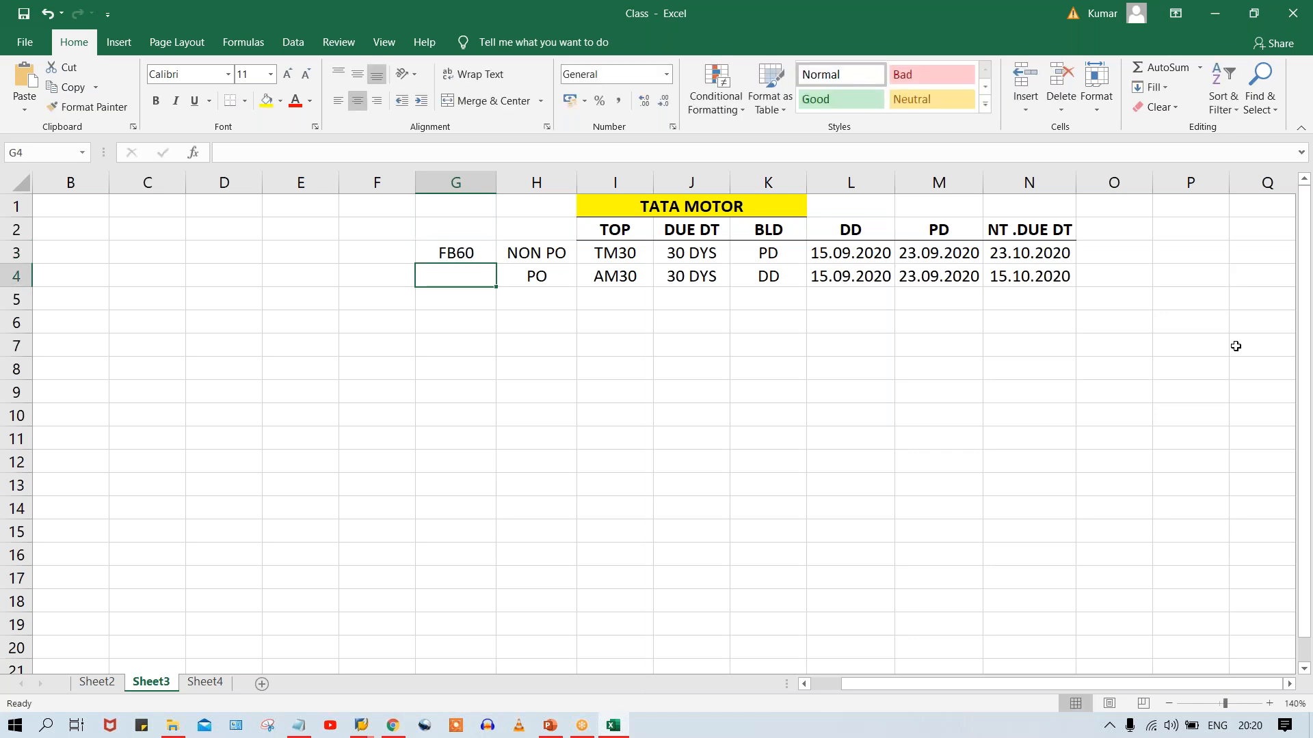
pyautogui.write('MIRO')
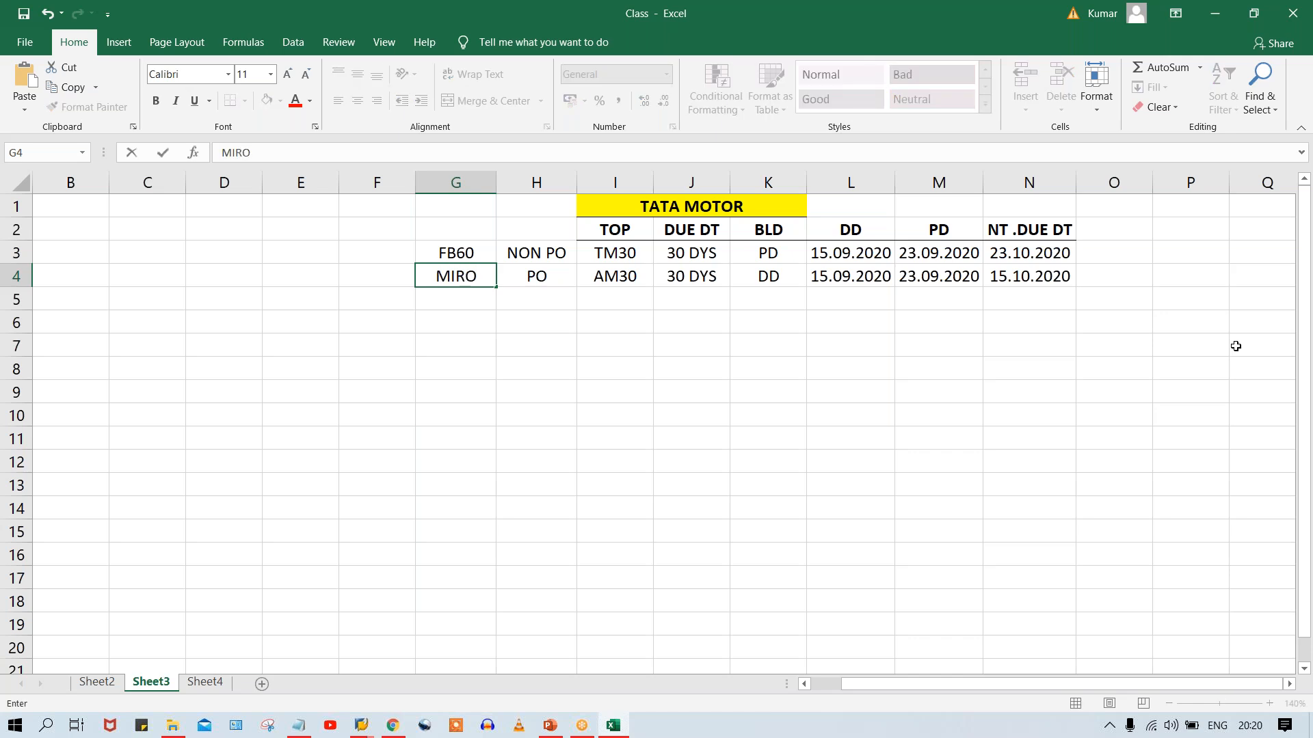
pyautogui.press('Return')
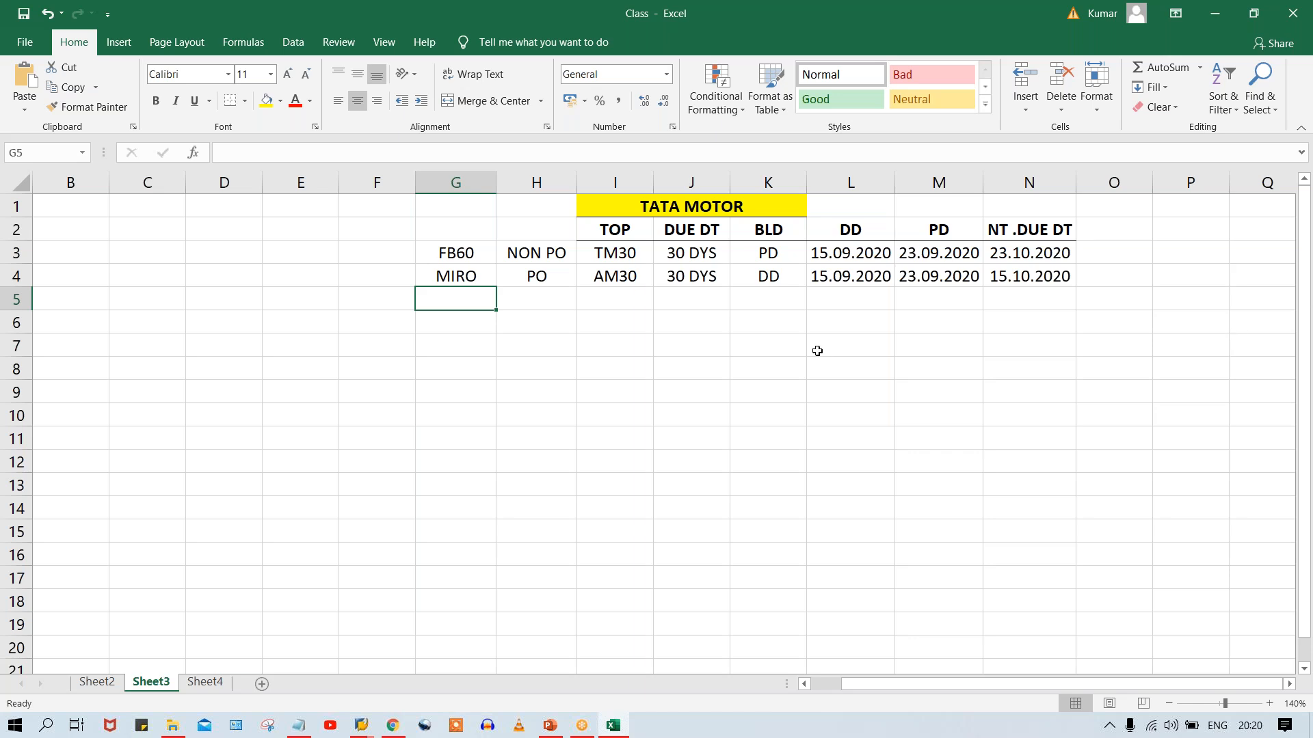
# Step: Examine how the FB60 transaction code, the NON PO label and the term code relate in row 3
pyautogui.click(455, 254)
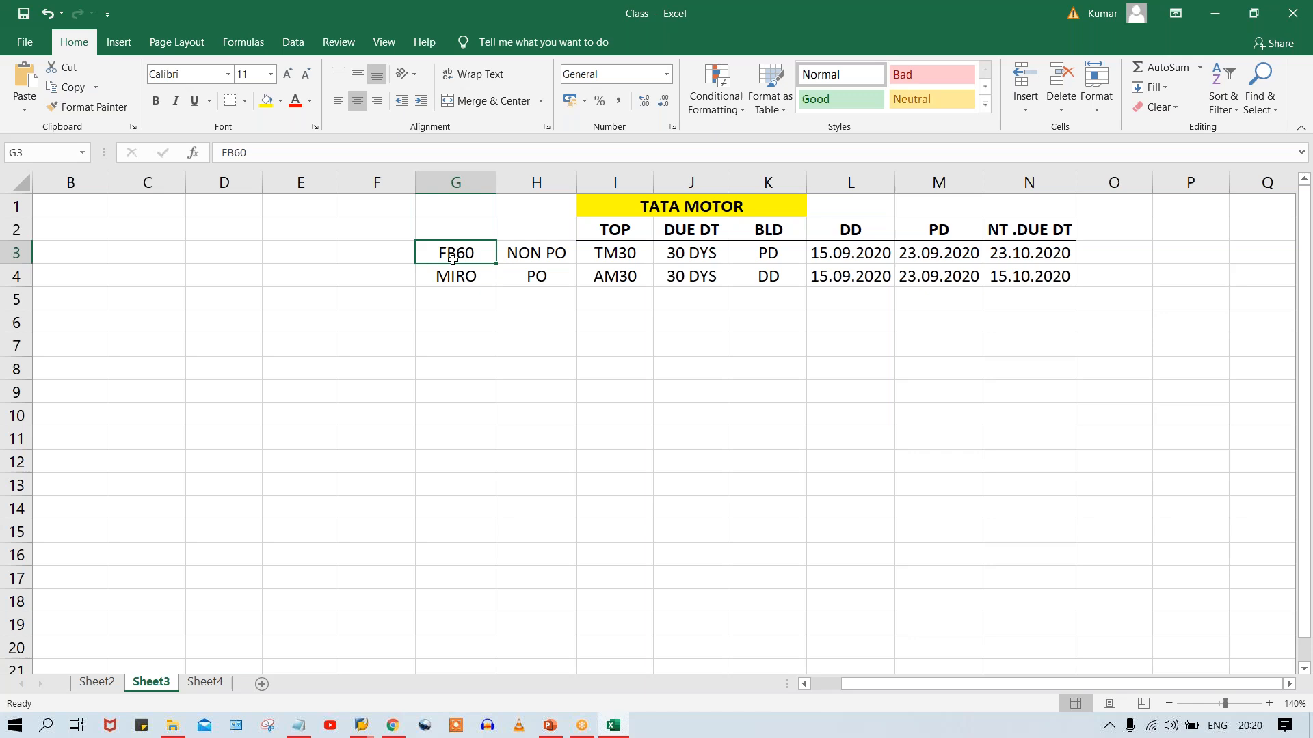
pyautogui.click(540, 258)
pyautogui.click(592, 257)
pyautogui.click(524, 267)
pyautogui.click(619, 259)
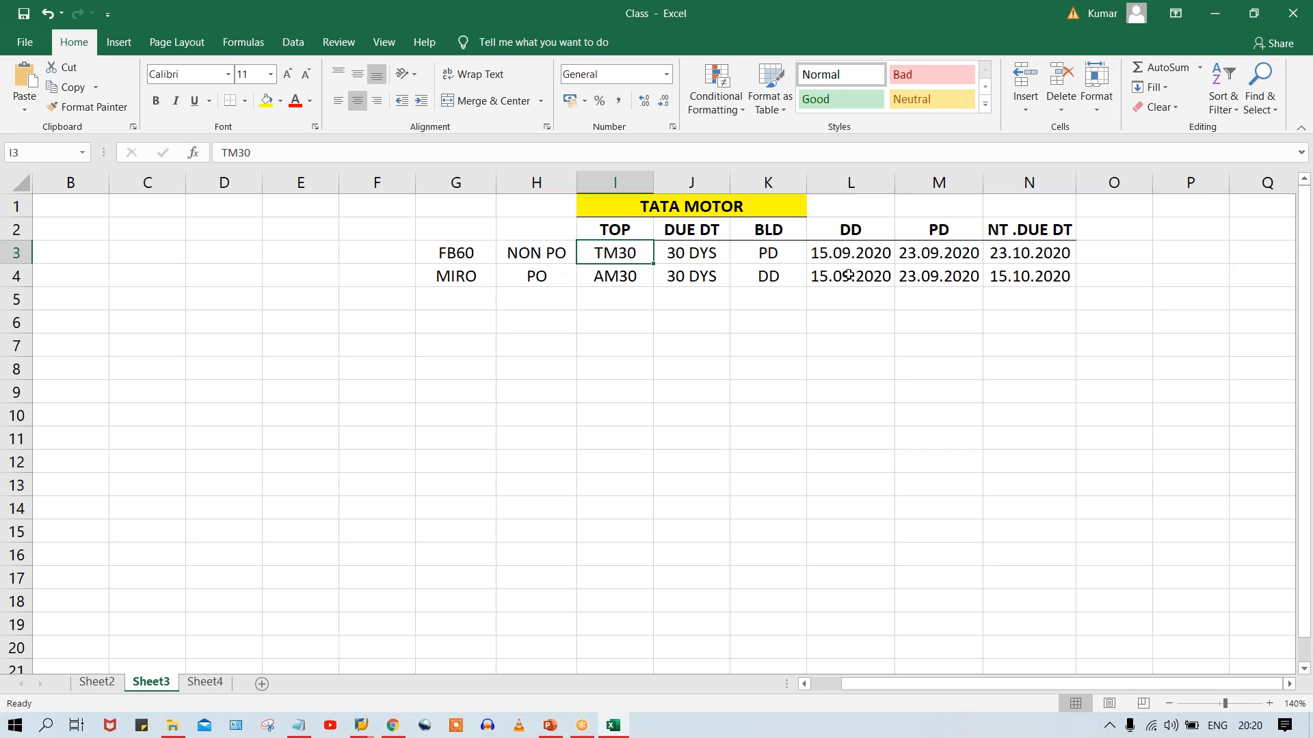
pyautogui.click(528, 260)
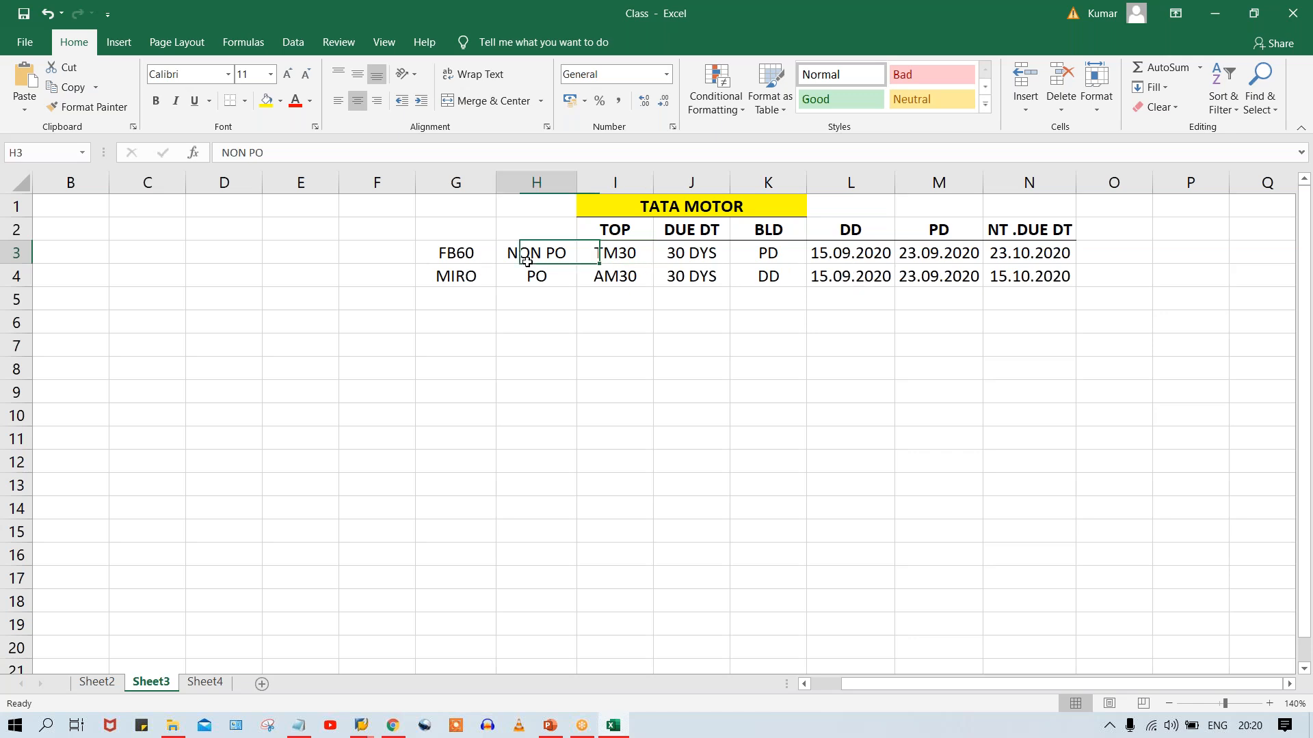
pyautogui.click(600, 252)
pyautogui.click(460, 253)
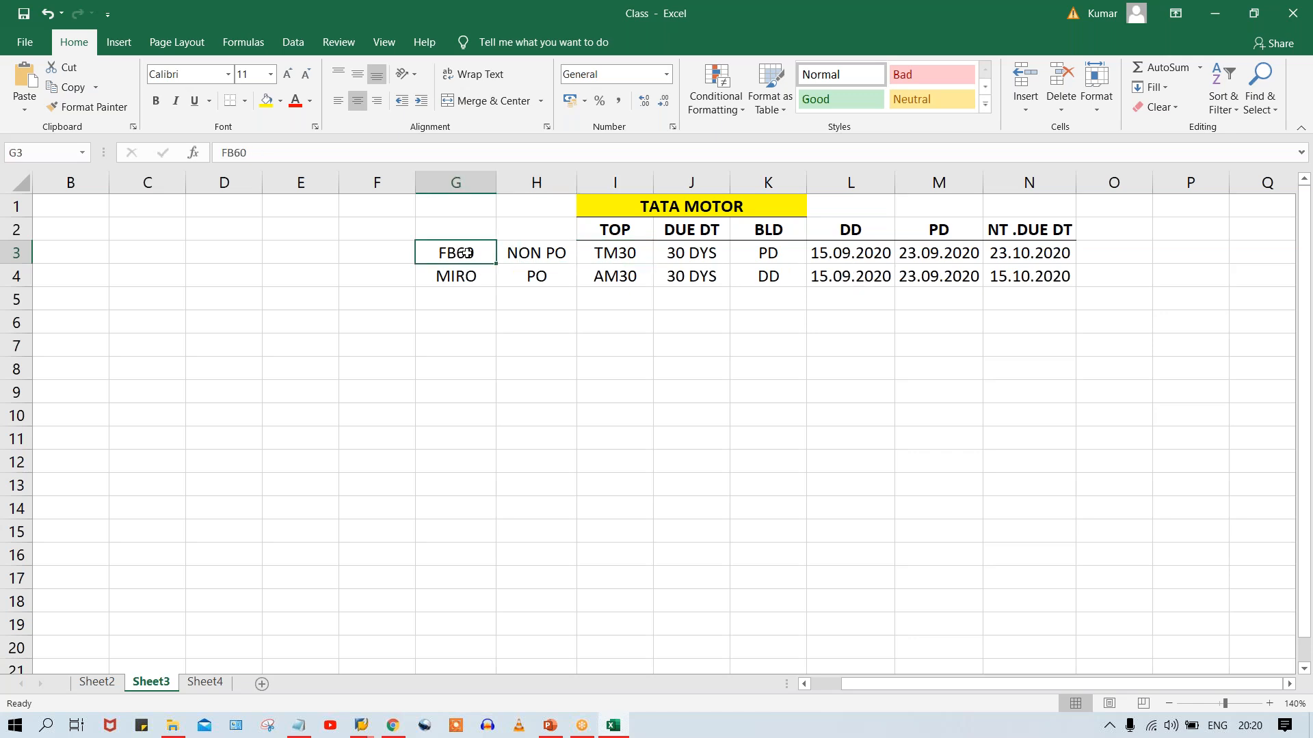
pyautogui.click(638, 250)
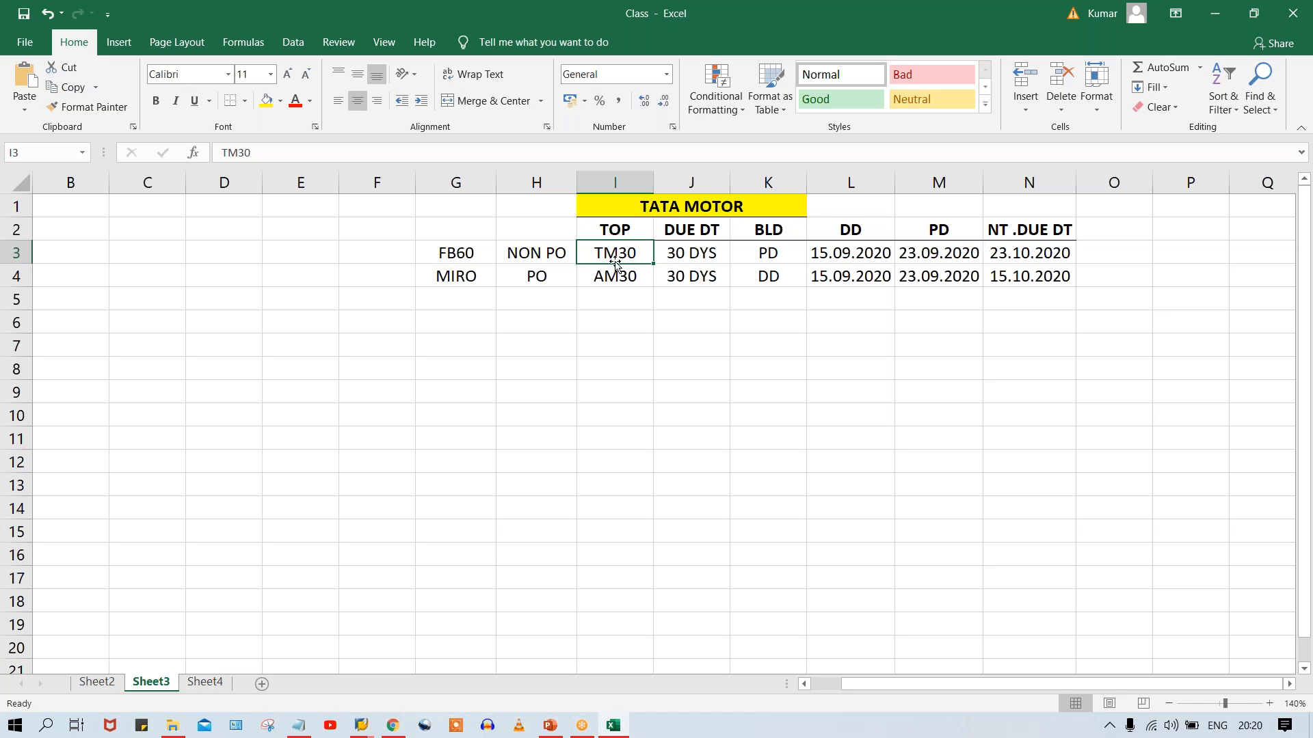
# Step: Compare the TM30 and AM30 rows by net due date and BLD value, including the posting date in row 3
pyautogui.click(1017, 253)
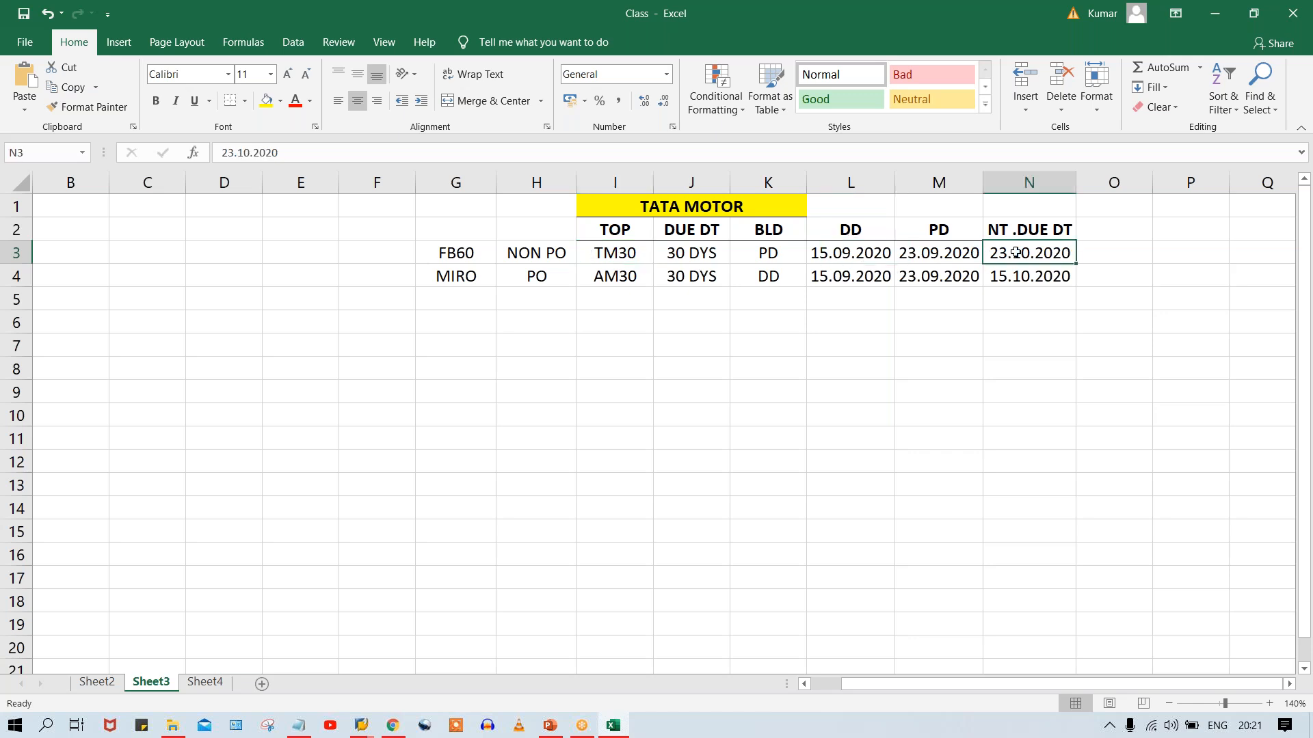
pyautogui.click(617, 277)
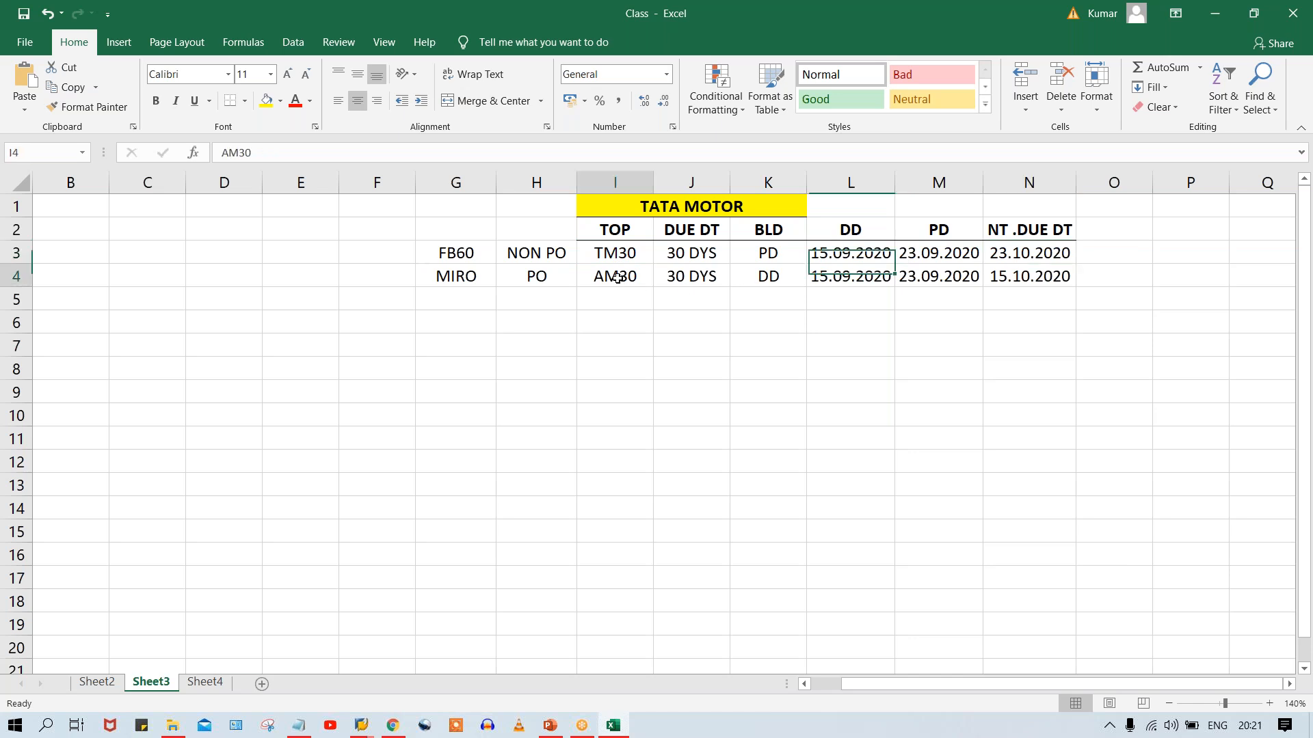
pyautogui.click(1053, 281)
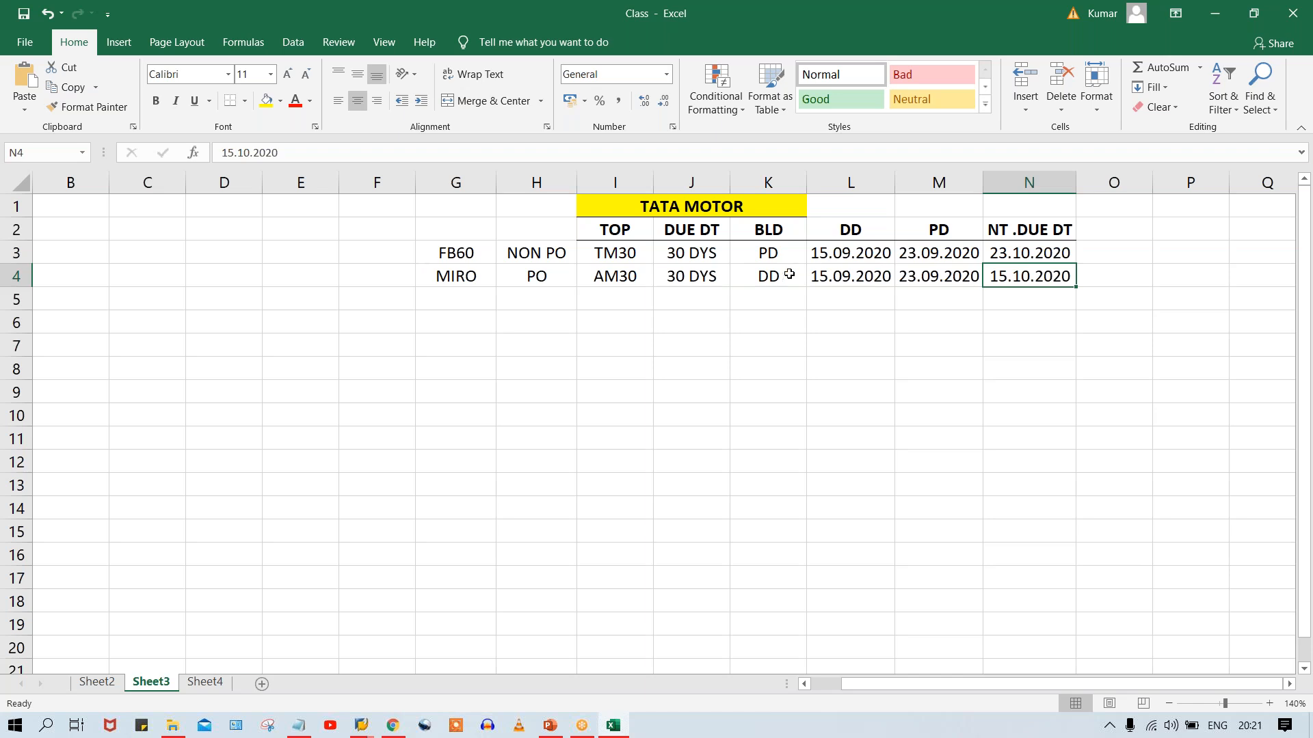
pyautogui.click(773, 253)
pyautogui.press('Down')
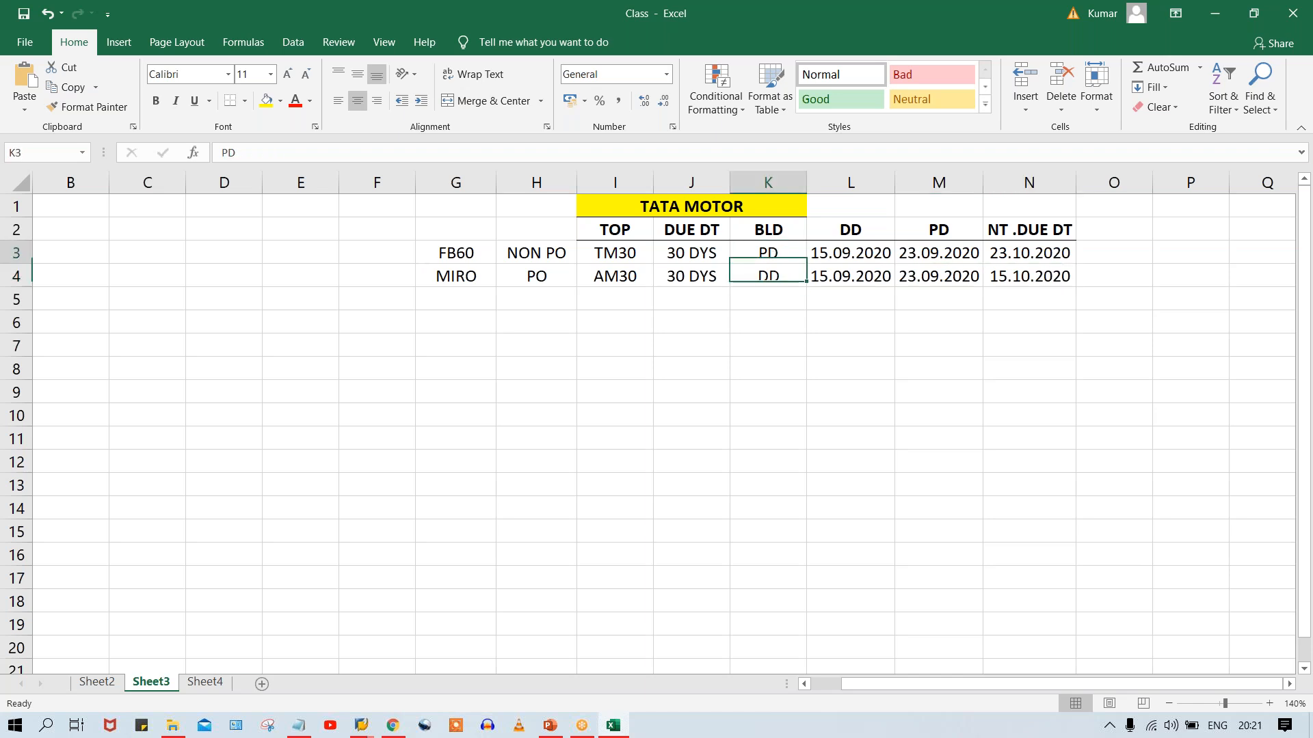
pyautogui.click(776, 252)
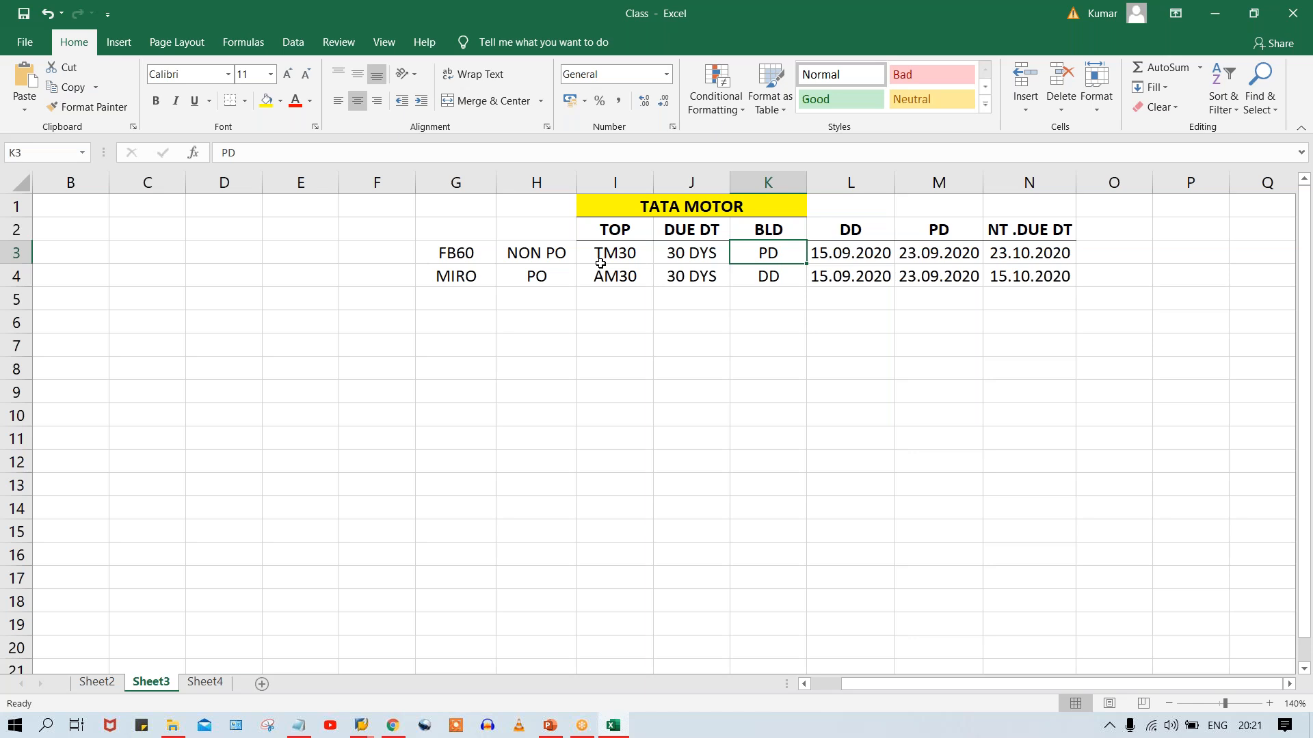
pyautogui.click(871, 320)
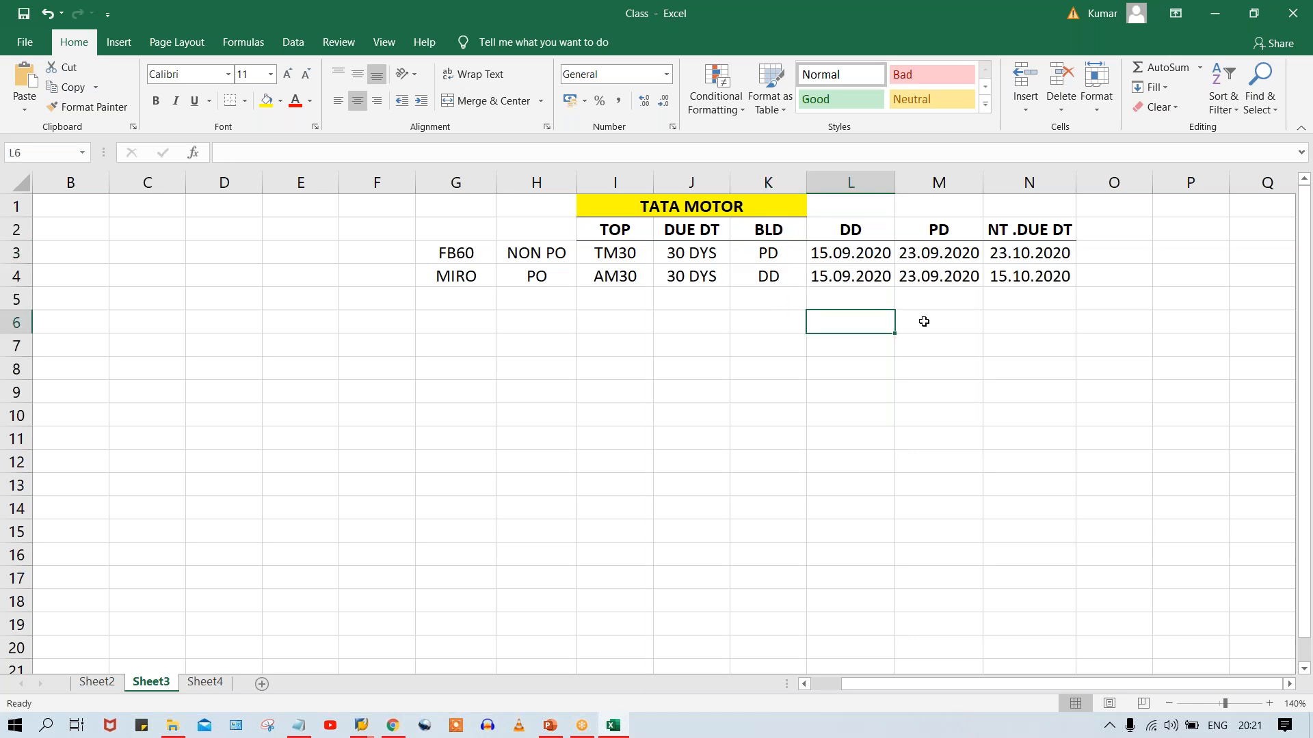
pyautogui.click(921, 317)
pyautogui.click(838, 323)
pyautogui.click(932, 316)
pyautogui.click(917, 260)
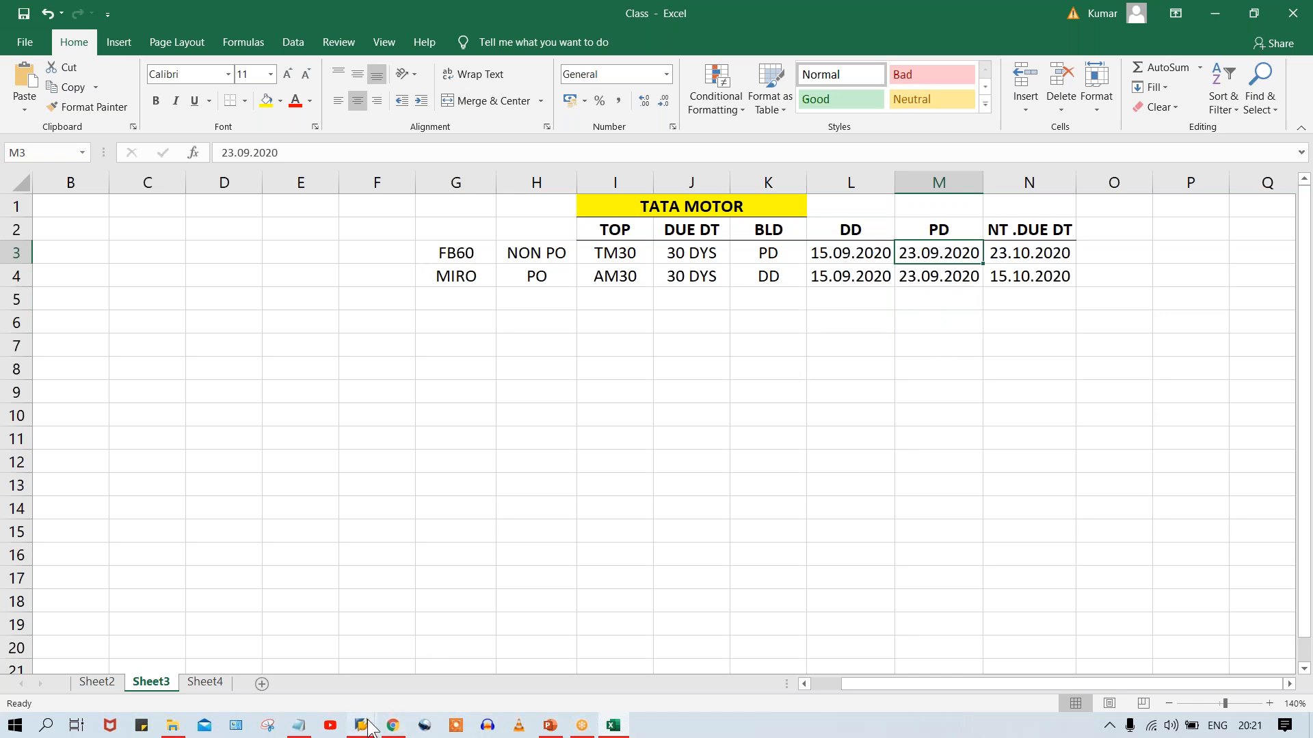
# Step: Switch to SAP Easy Access and open the vendor invoice entry with transaction FB60
pyautogui.moveTo(363, 726)
pyautogui.click(435, 667)
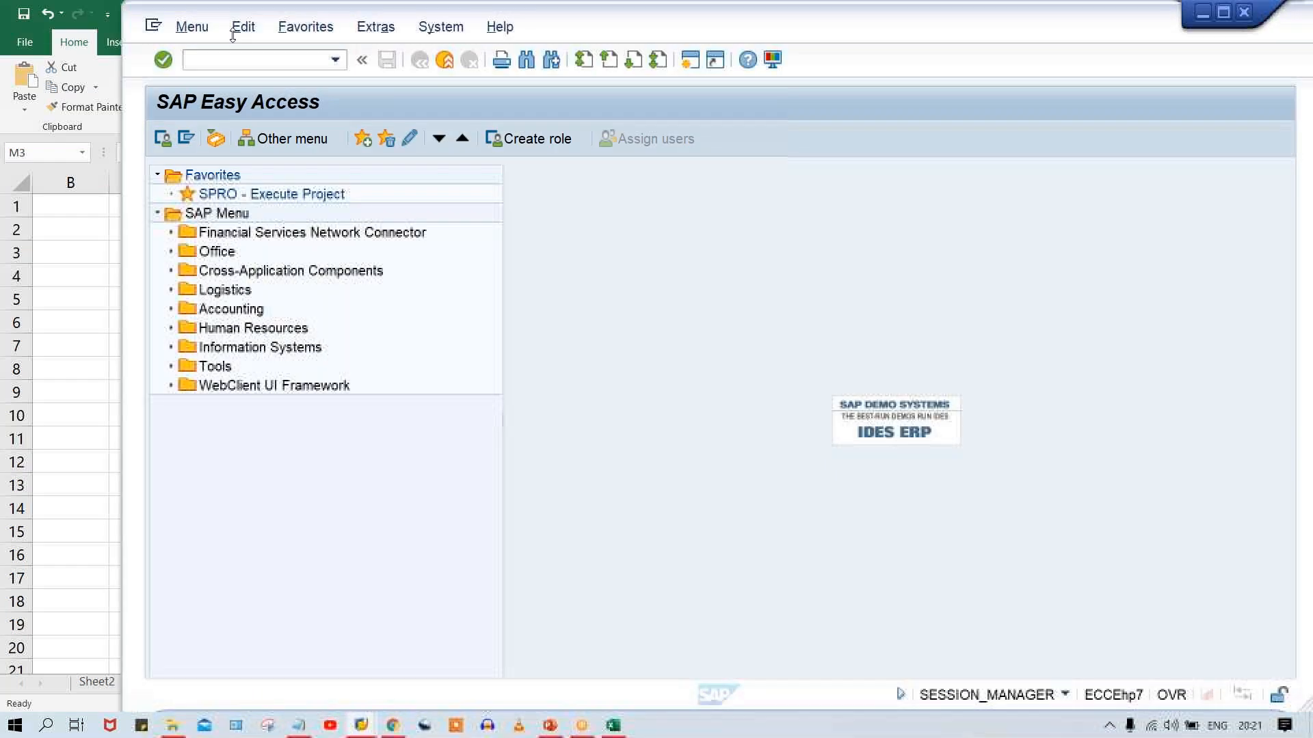
pyautogui.write('FB60')
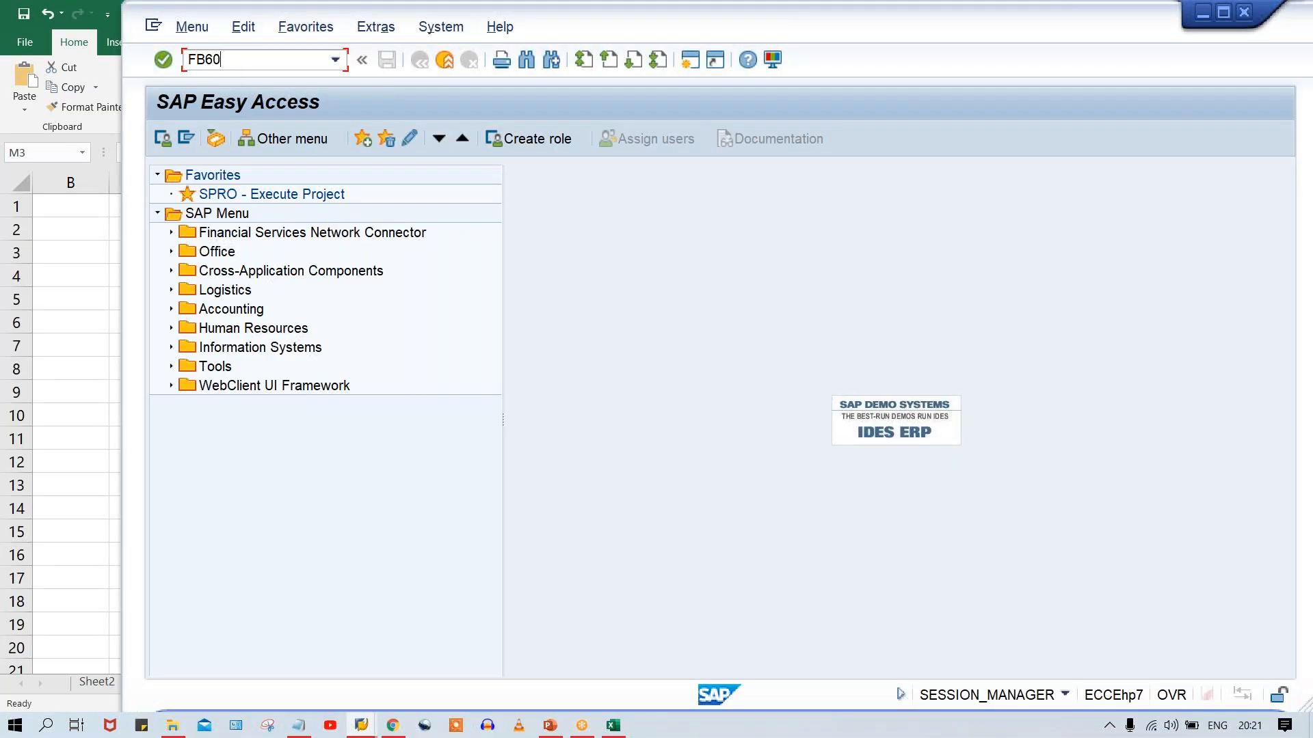
pyautogui.press('Return')
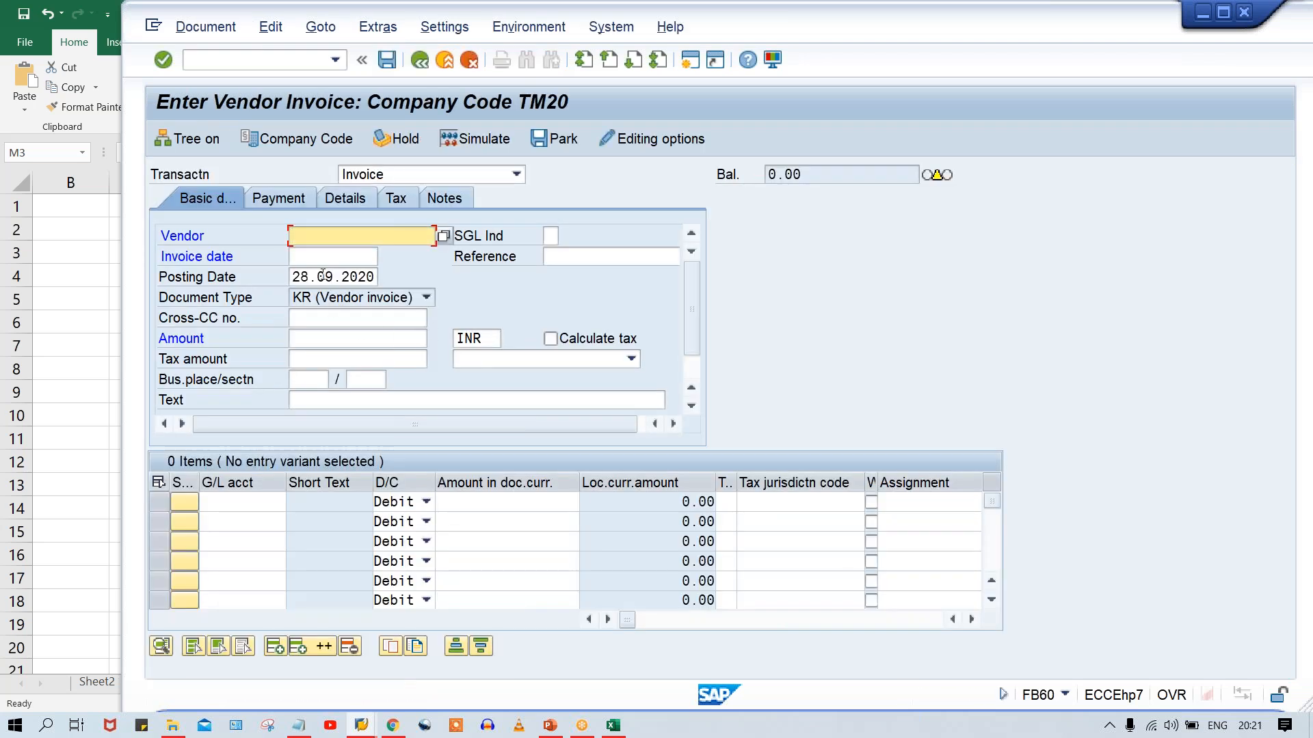
# Step: Set the vendor invoice's invoice date to 28.09.2020, matching its posting date
pyautogui.click(318, 276)
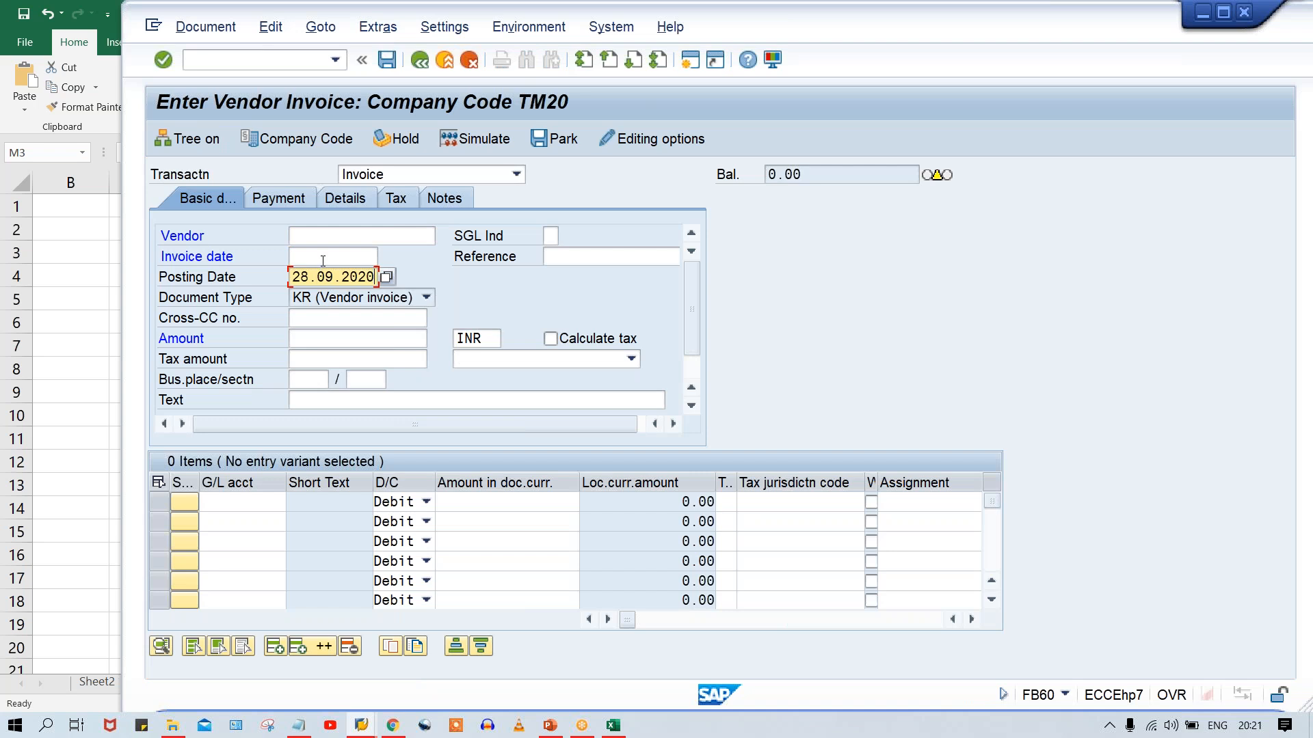
pyautogui.click(320, 250)
pyautogui.write('28.09.2020')
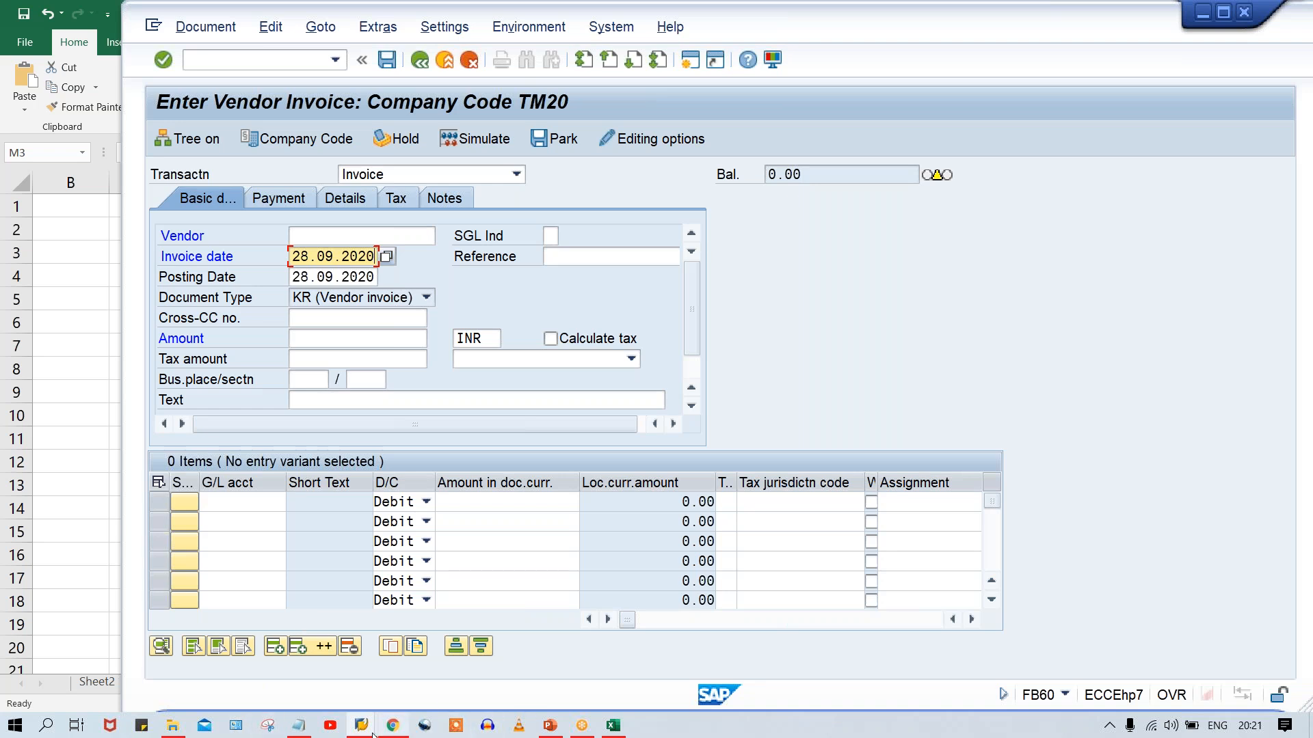
# Step: Switch back to the Class workbook in Excel and examine the posting and document dates in row 3
pyautogui.moveTo(614, 726)
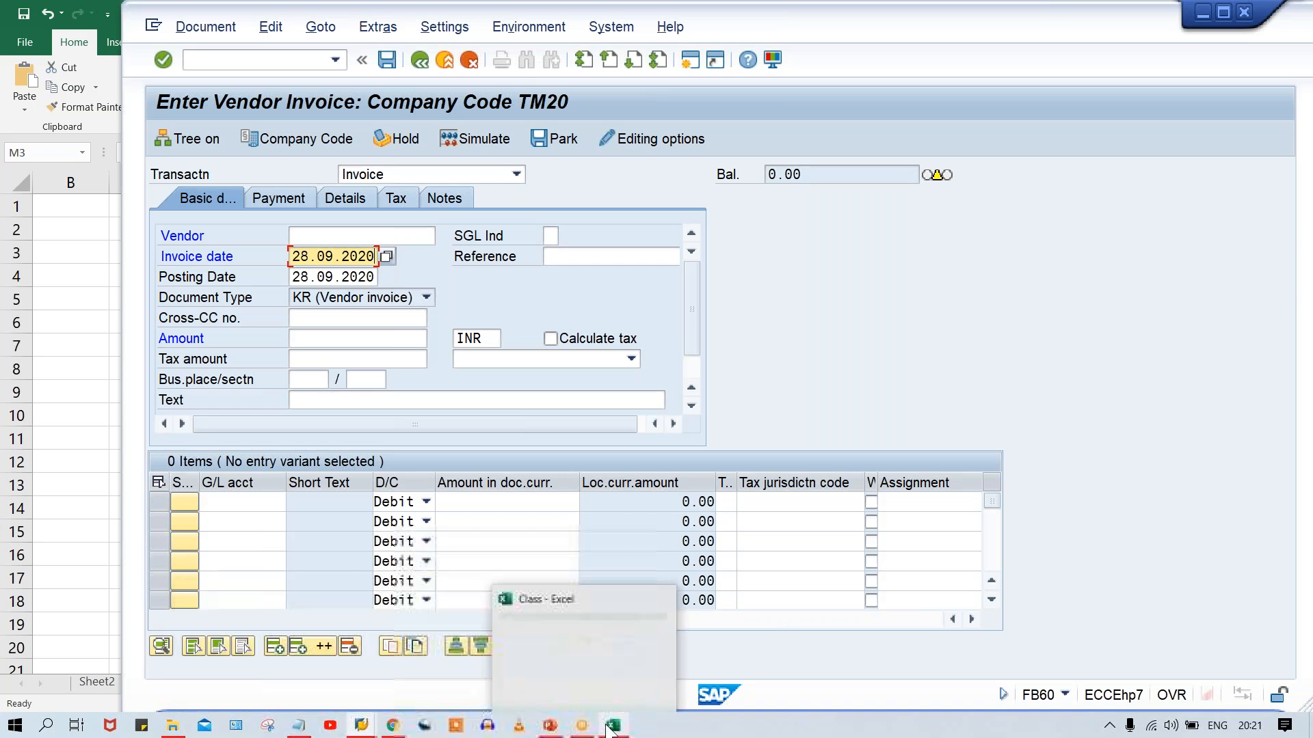
pyautogui.click(614, 657)
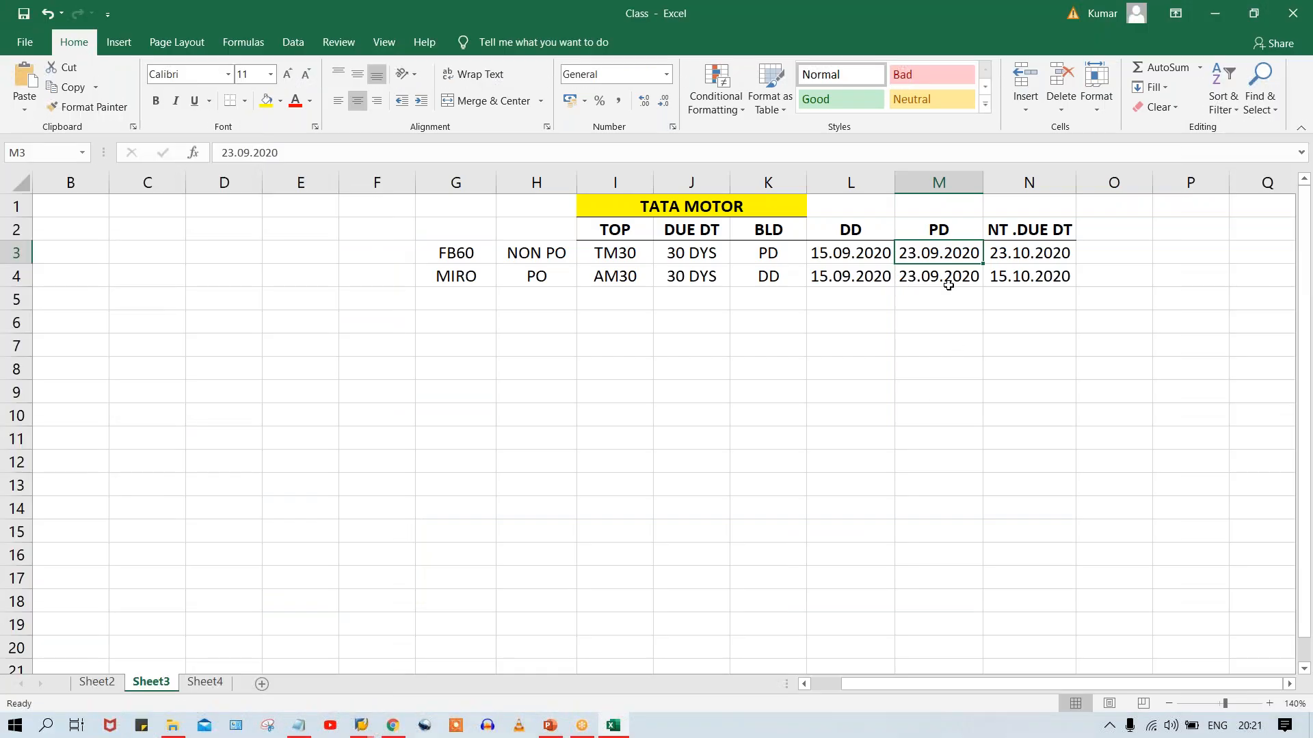
pyautogui.click(939, 321)
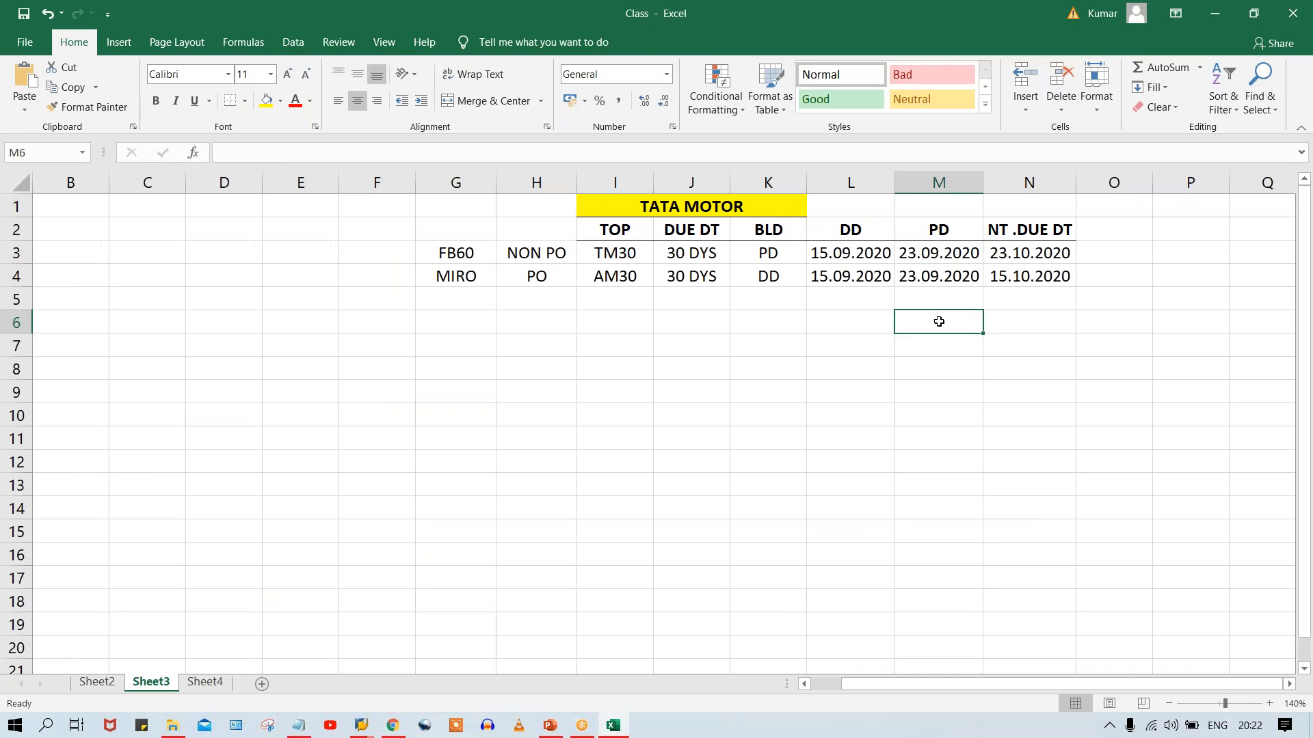
pyautogui.click(928, 254)
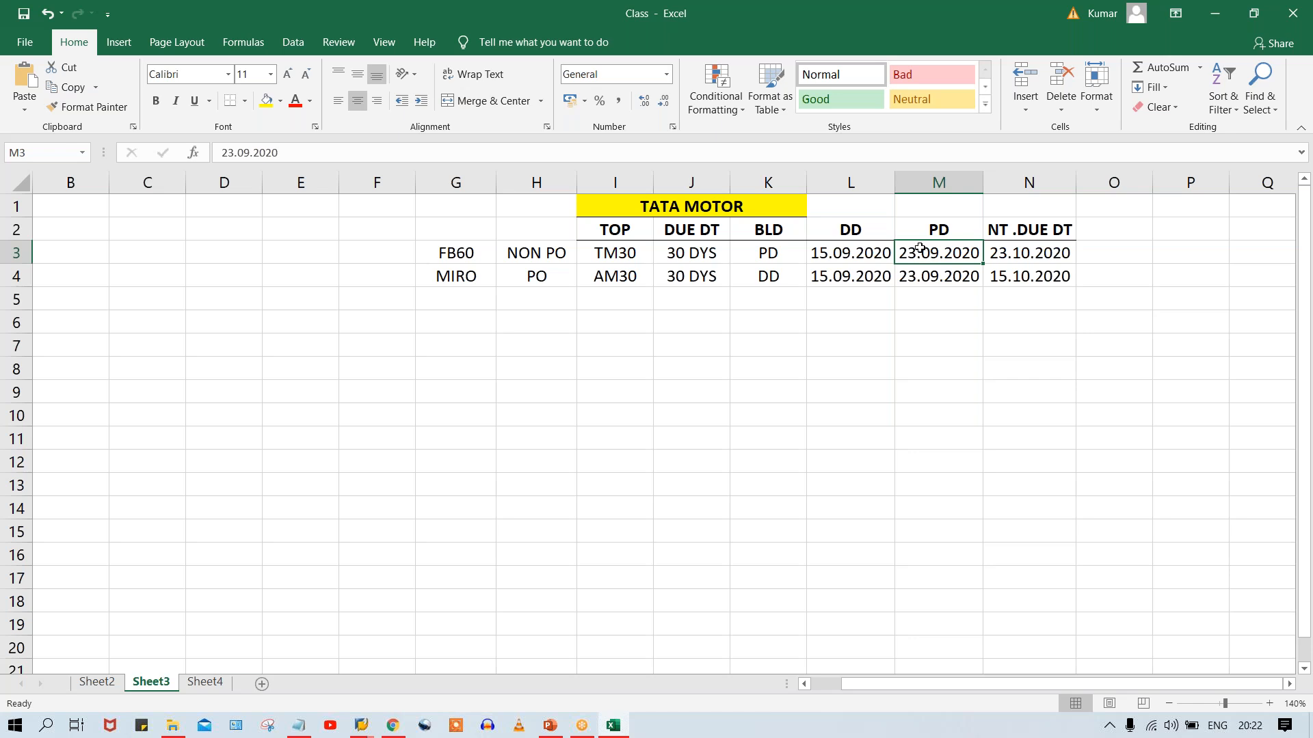
pyautogui.click(839, 257)
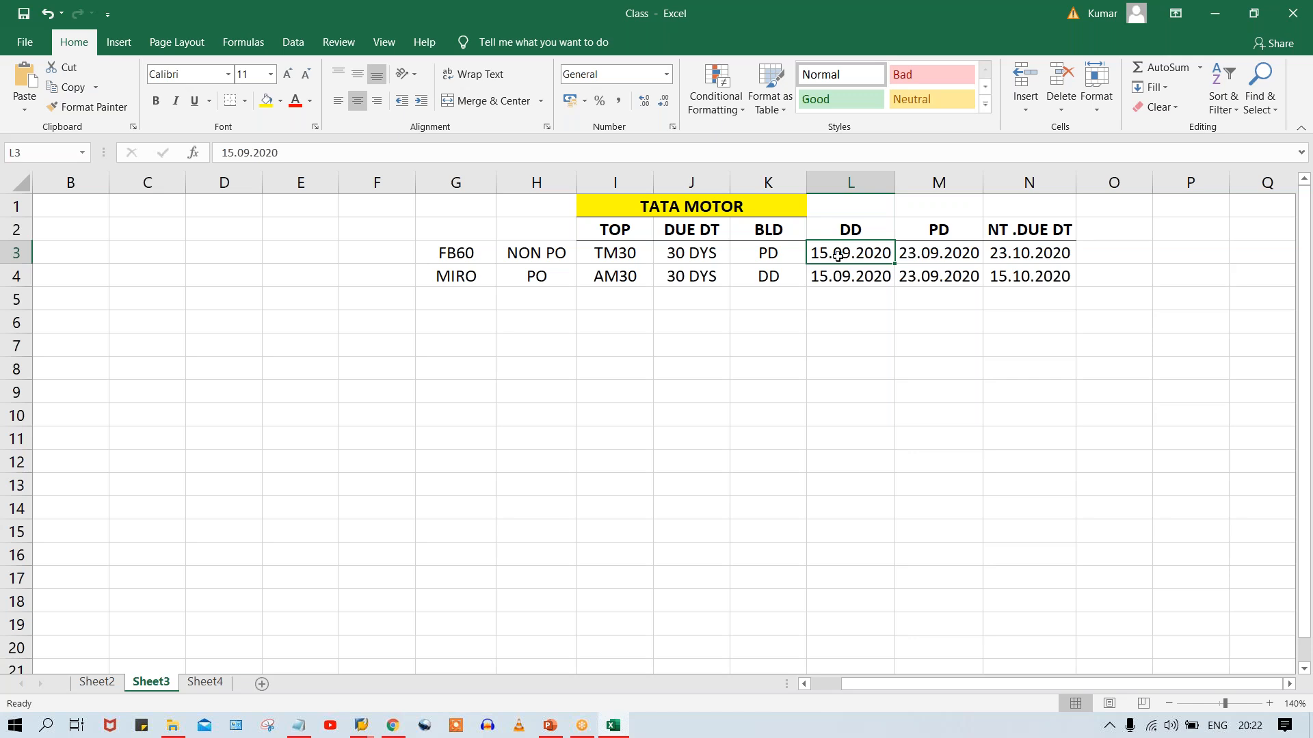
# Step: Copy the posting date 23.09.2020 from cell M3 into cells M6 and L6
pyautogui.click(959, 256)
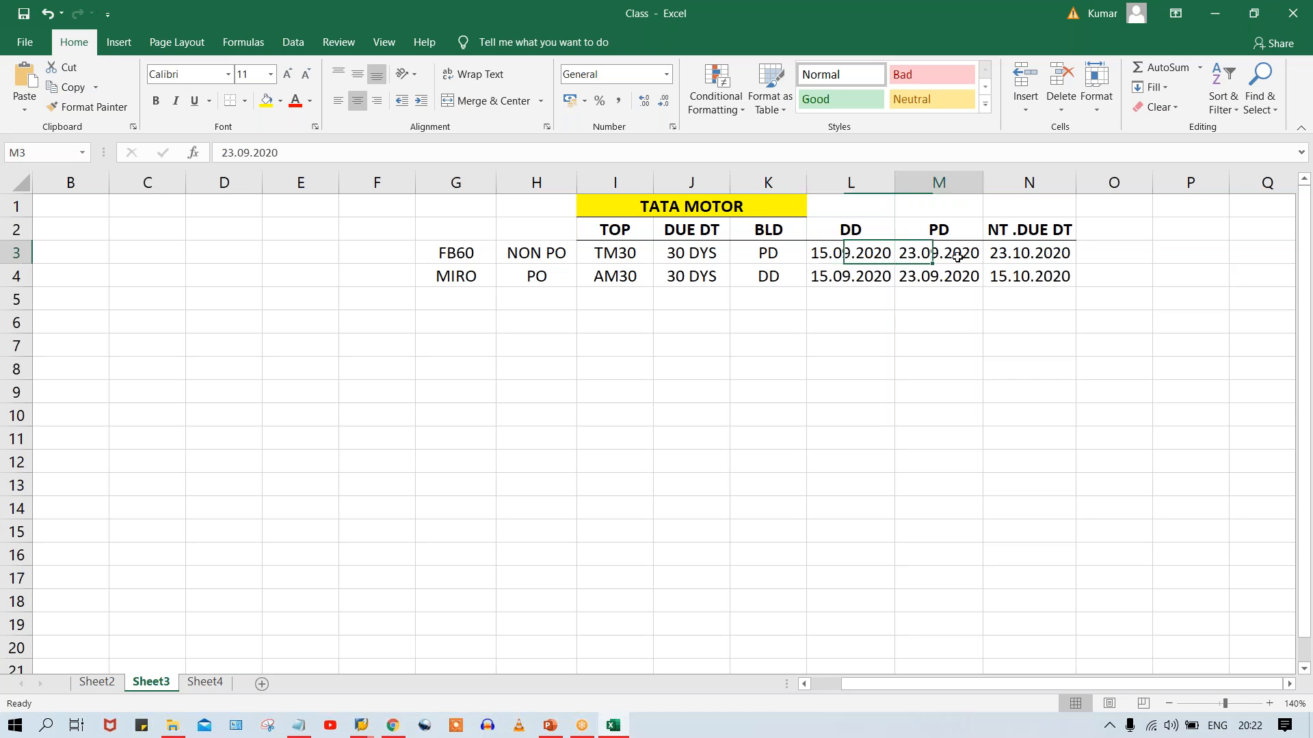
pyautogui.hotkey('ctrl', 'c')
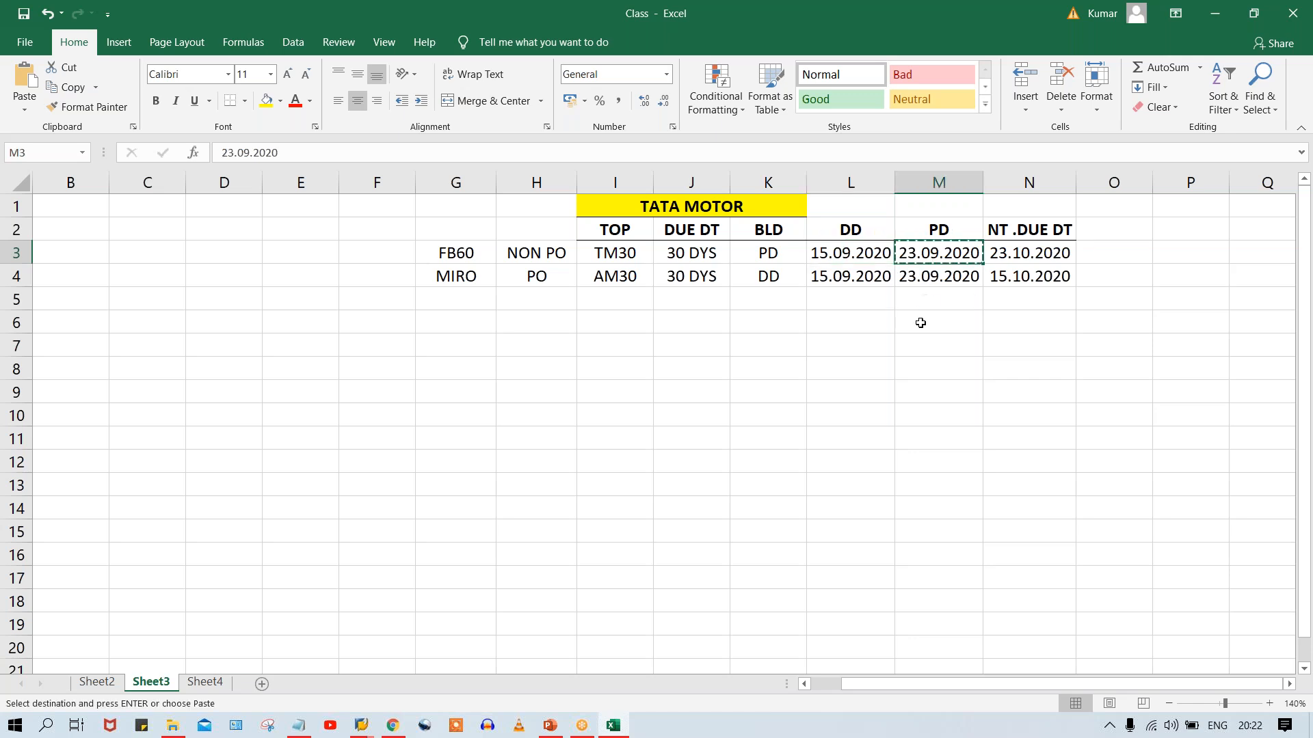
pyautogui.click(921, 321)
pyautogui.hotkey('ctrl', 'v')
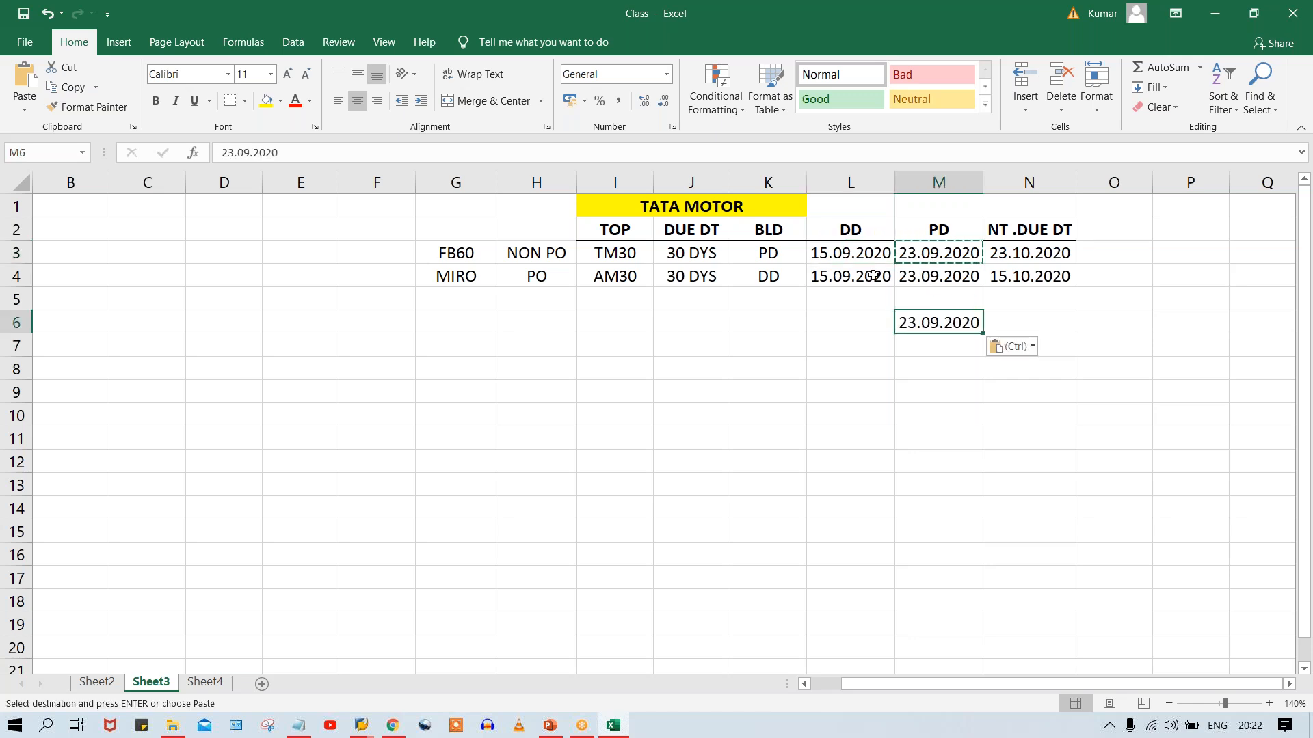
pyautogui.click(840, 323)
pyautogui.hotkey('ctrl', 'v')
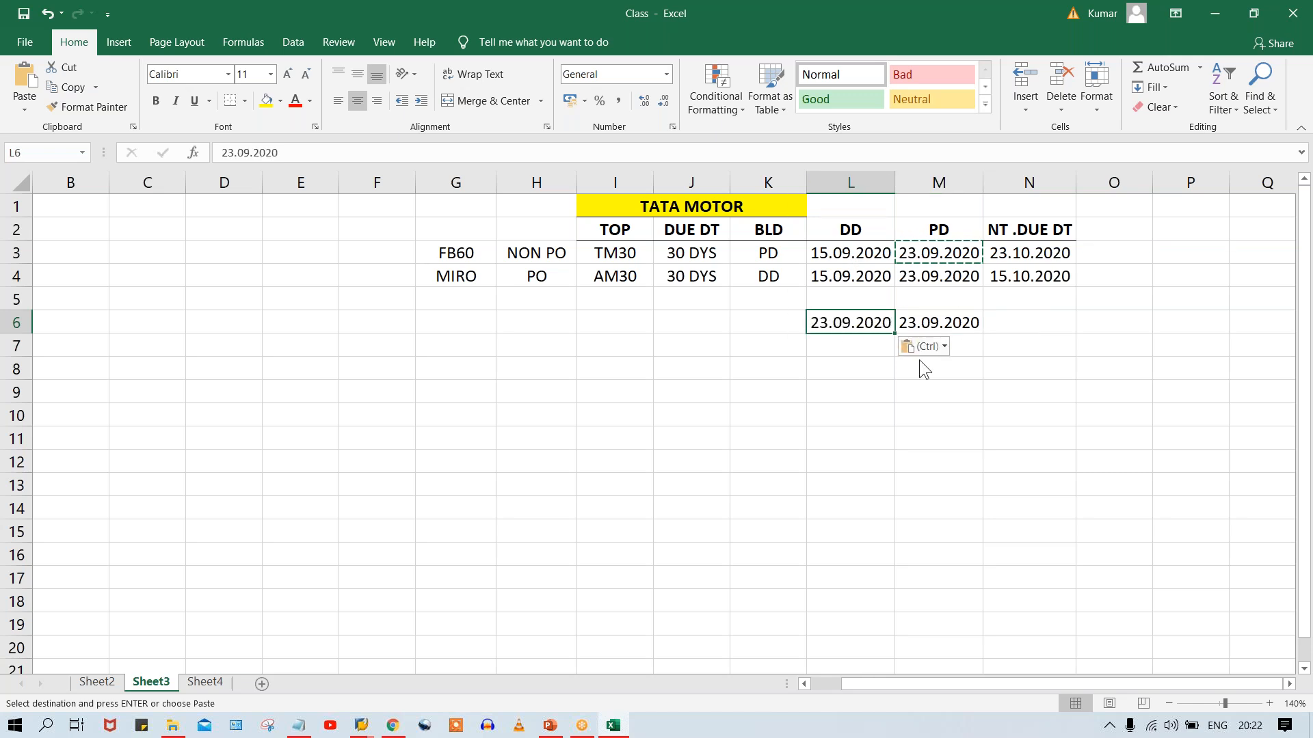
pyautogui.doubleClick(939, 323)
pyautogui.click(907, 394)
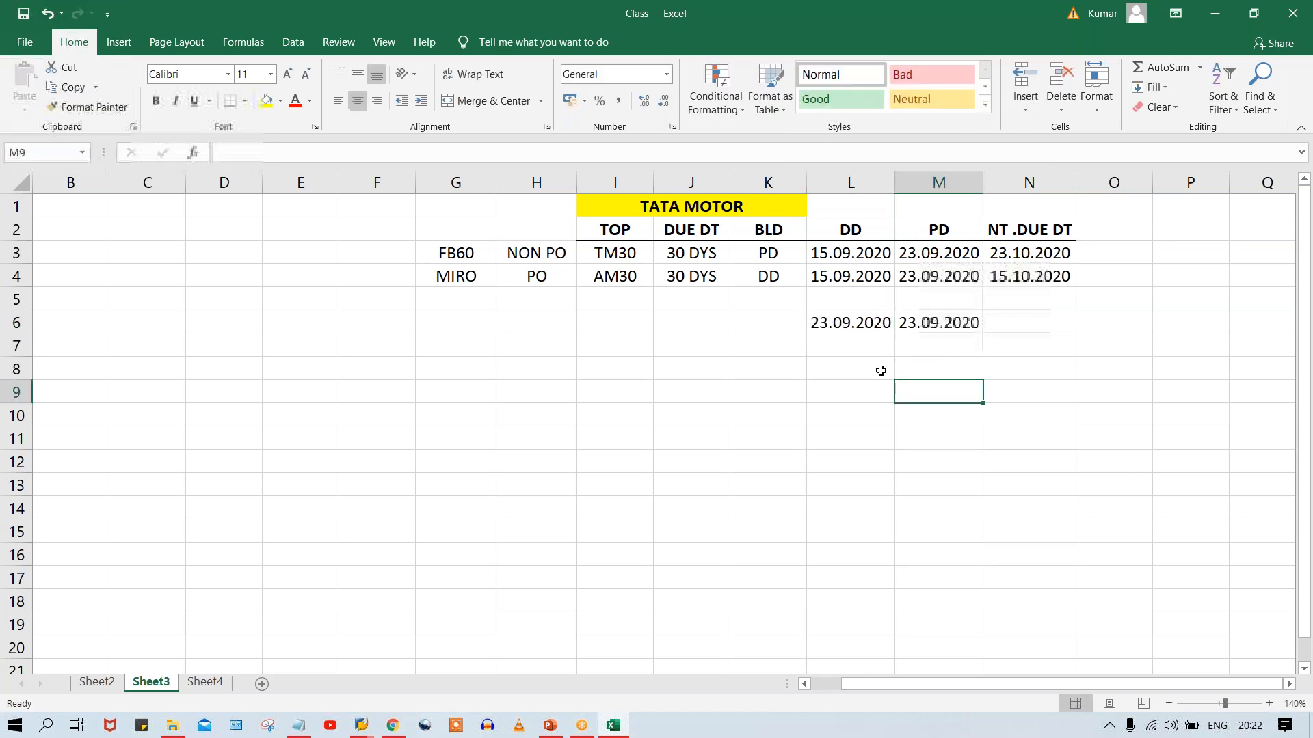
# Step: Examine the TM30 and AM30 payment terms, their baseline date types, the dates in row 6 and the FB60 net due date
pyautogui.click(865, 324)
pyautogui.click(598, 259)
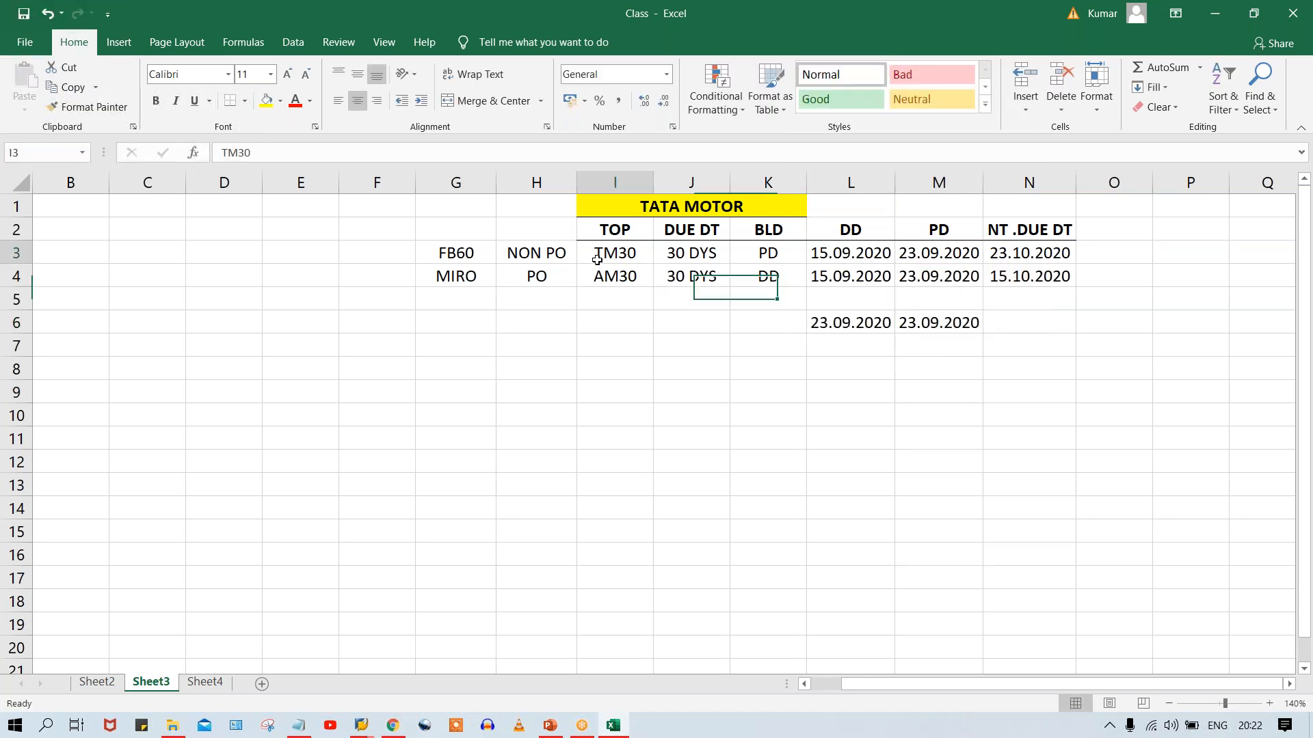
pyautogui.click(606, 282)
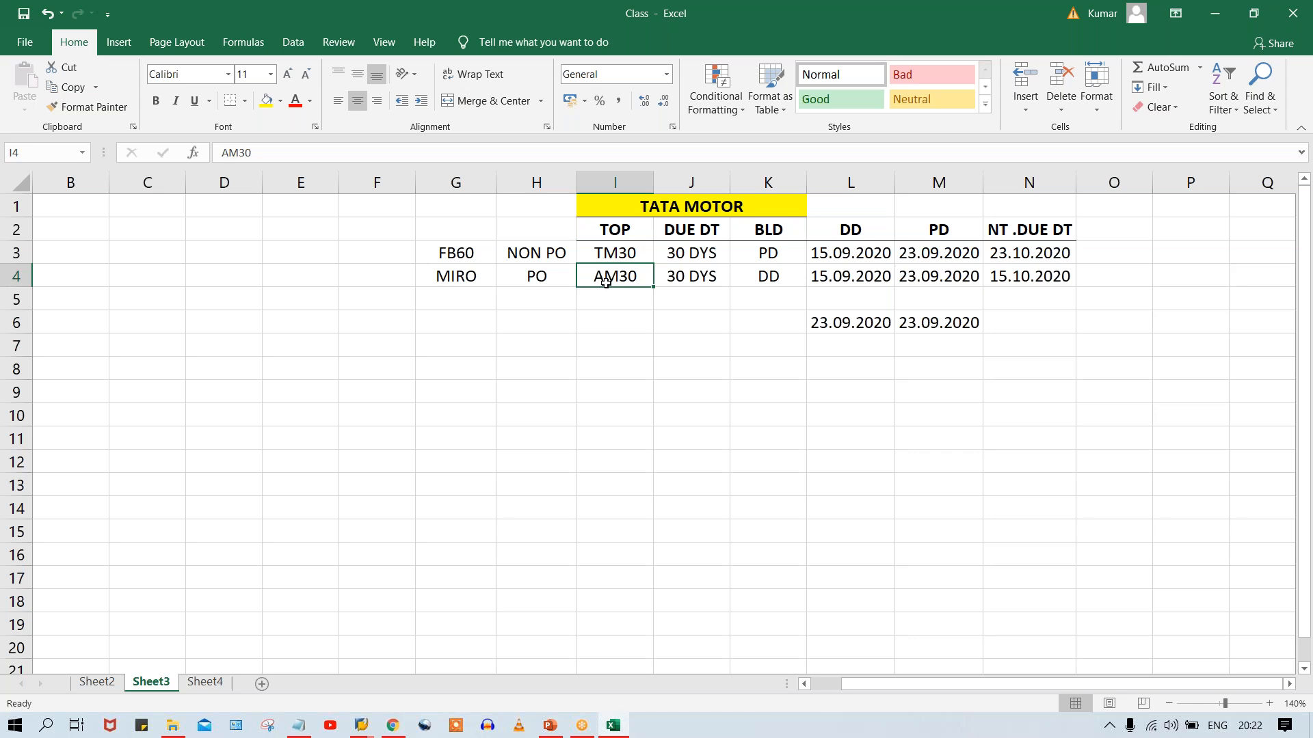
pyautogui.click(613, 257)
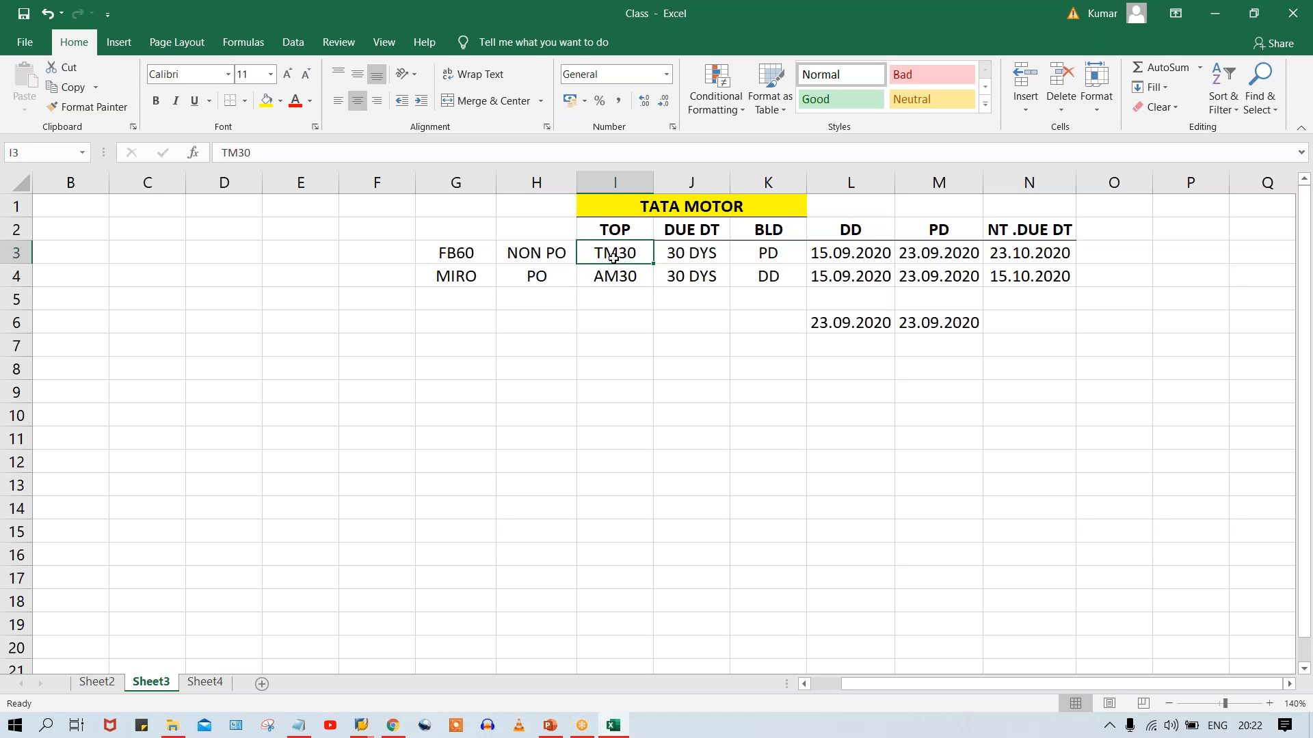
pyautogui.click(756, 260)
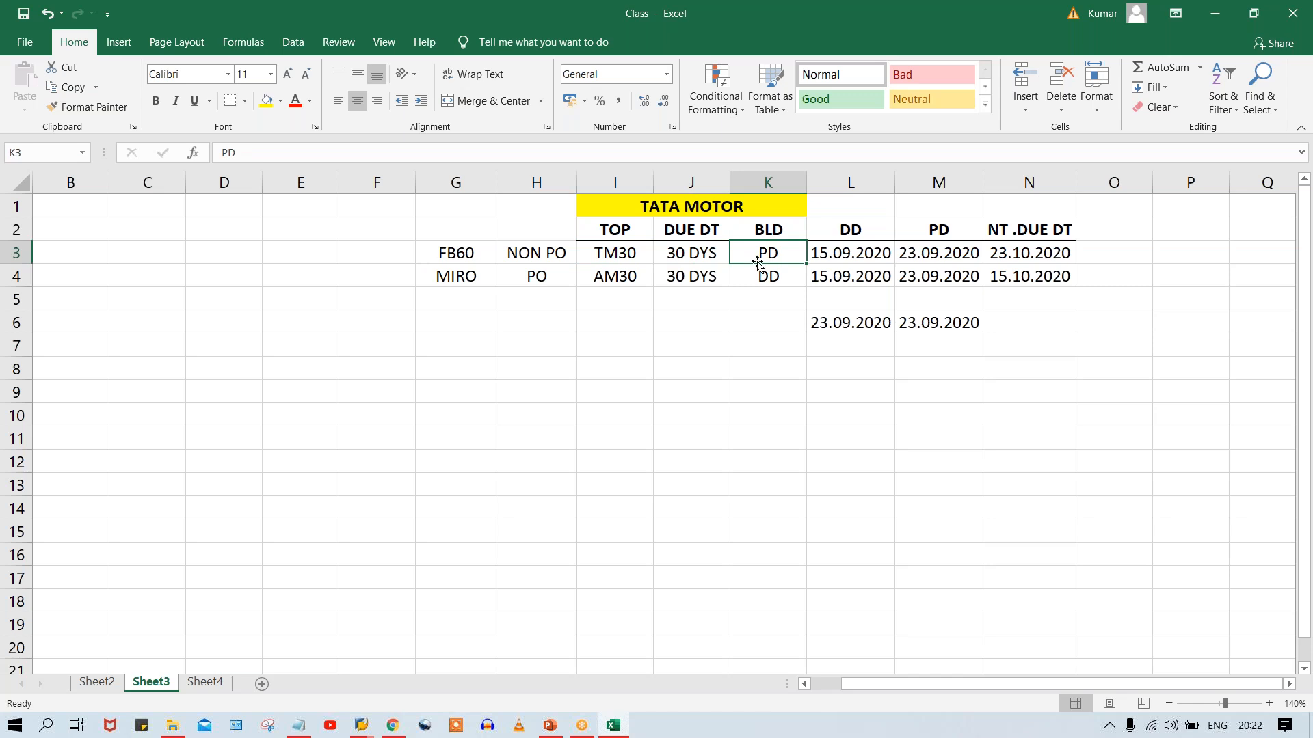
pyautogui.click(904, 321)
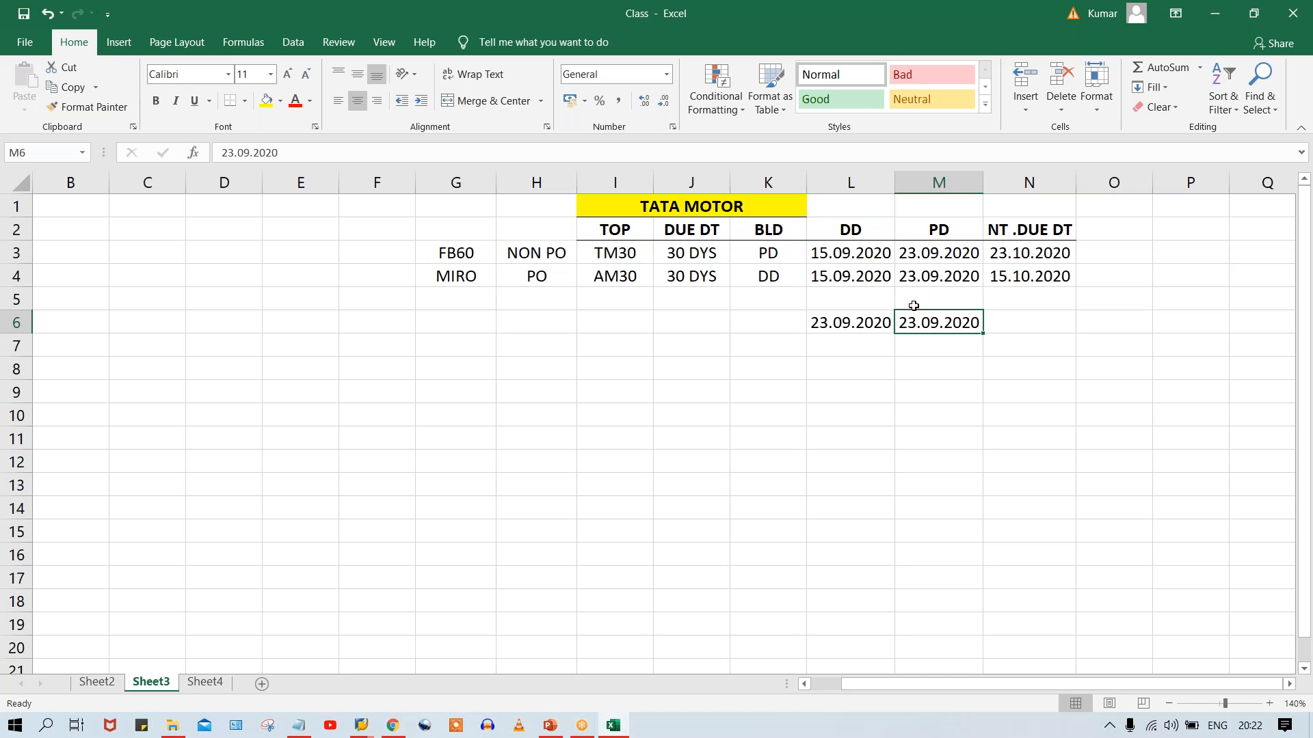
pyautogui.click(1017, 250)
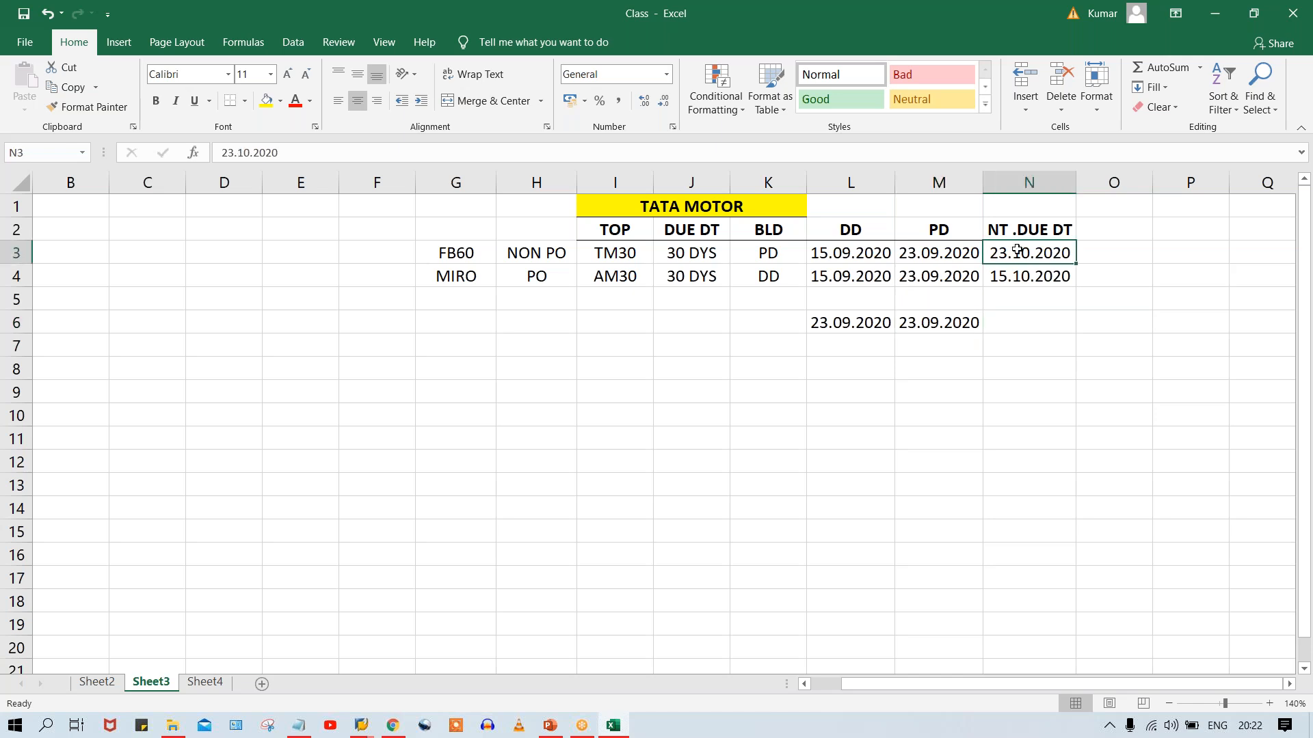
pyautogui.click(619, 276)
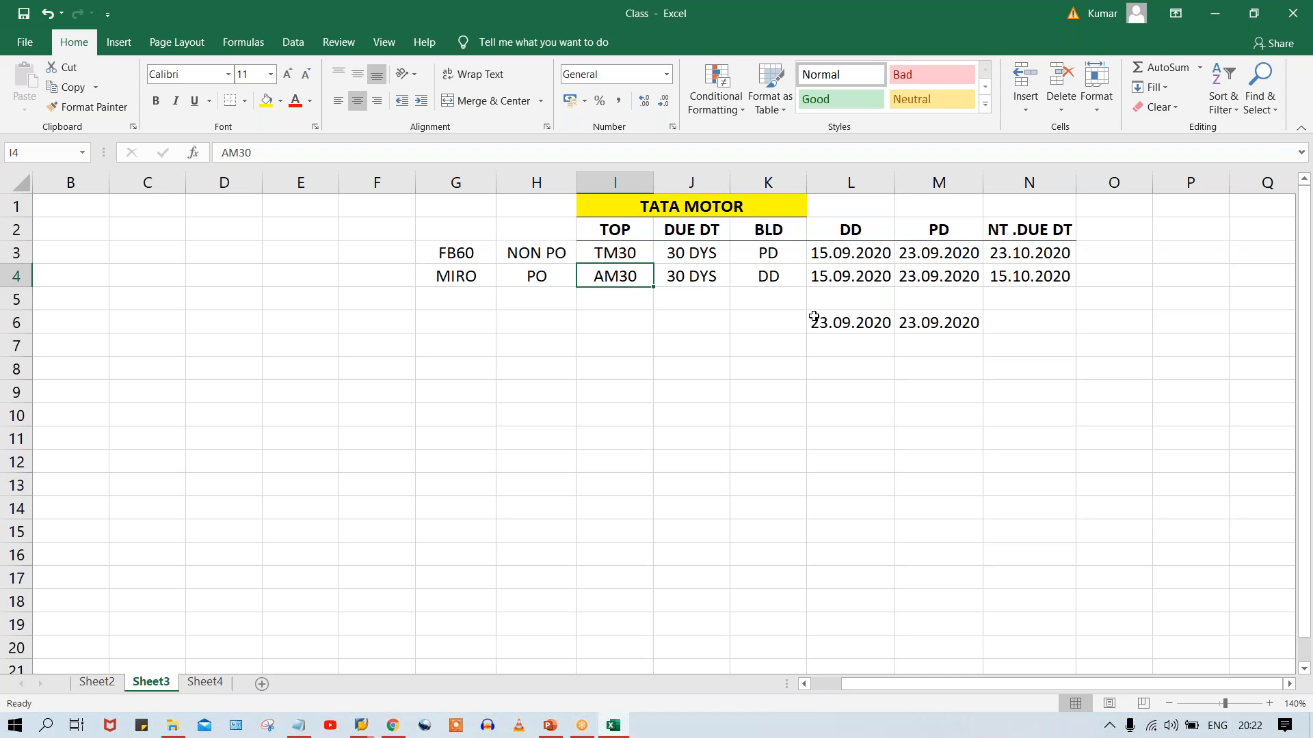
pyautogui.click(767, 279)
pyautogui.click(846, 324)
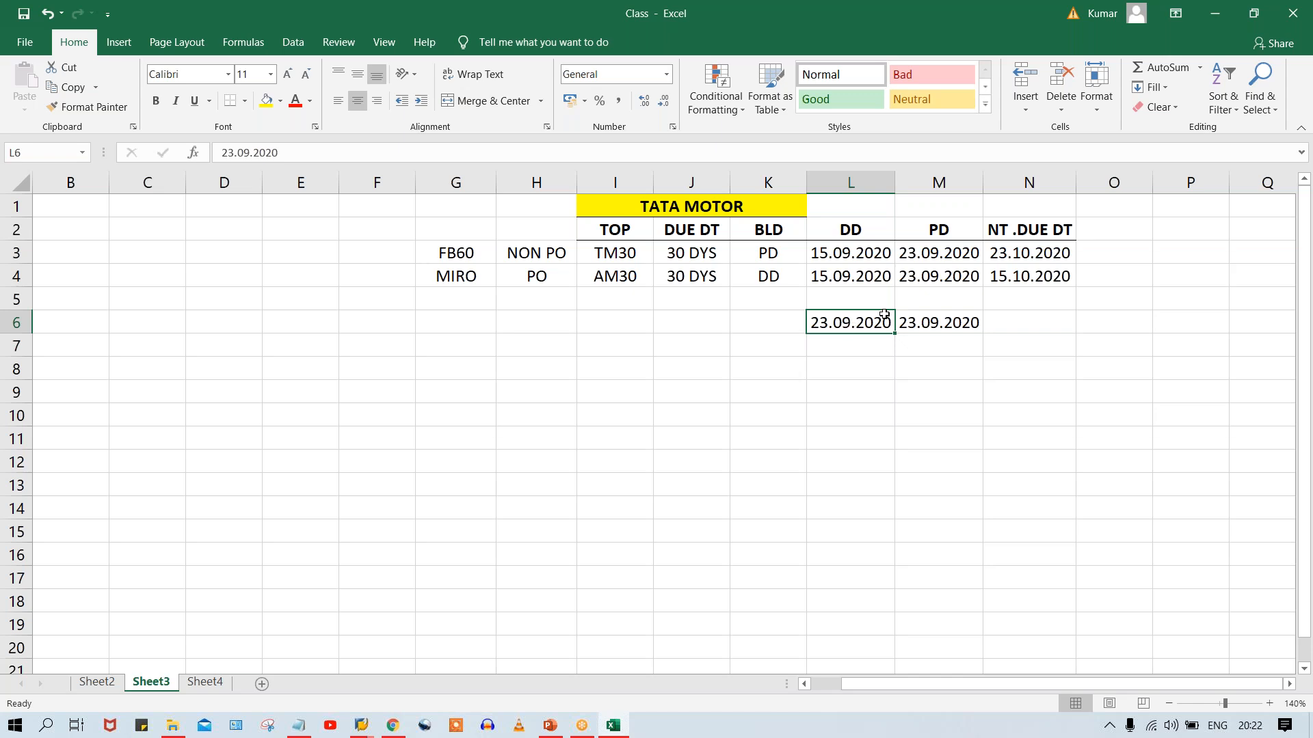
pyautogui.click(930, 322)
pyautogui.click(851, 322)
pyautogui.click(999, 252)
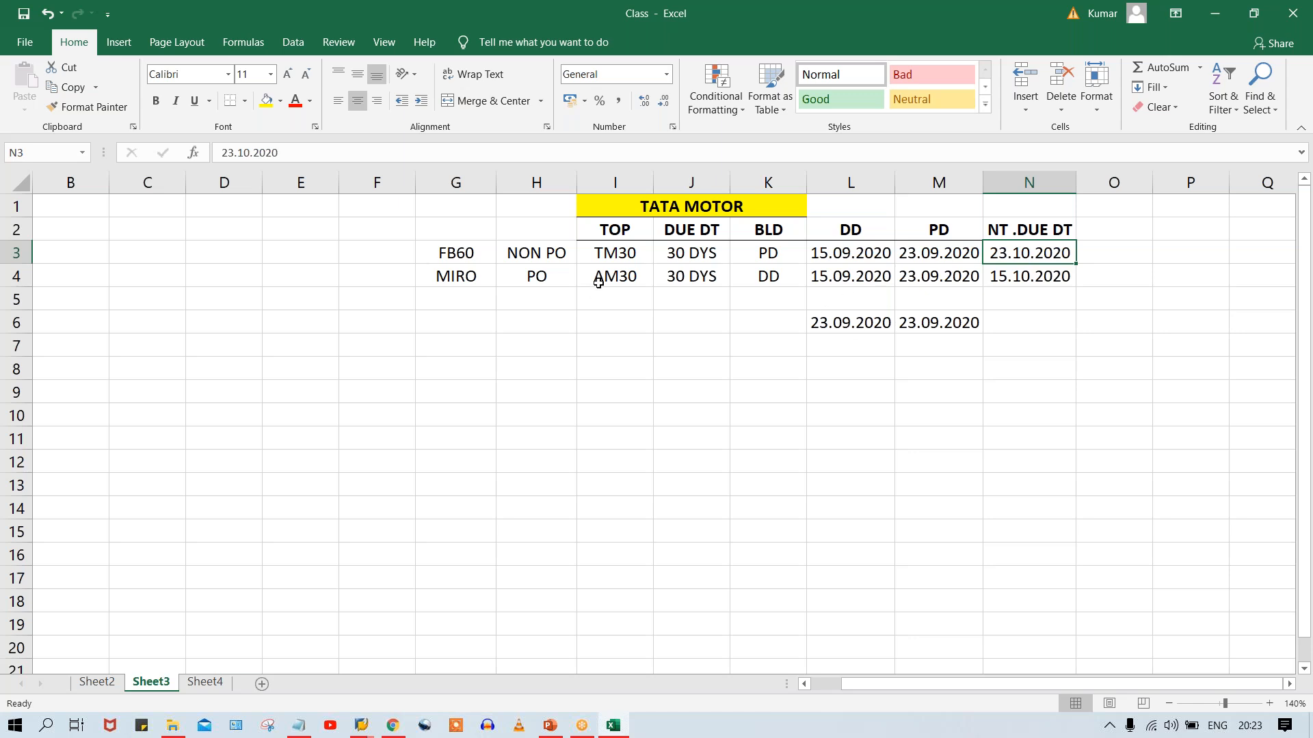
# Step: Compare the payment term codes TM30 in cell I3 and AM30 in cell I4
pyautogui.click(616, 261)
pyautogui.click(617, 270)
pyautogui.click(617, 258)
pyautogui.click(608, 277)
pyautogui.click(619, 254)
pyautogui.click(622, 282)
pyautogui.click(617, 255)
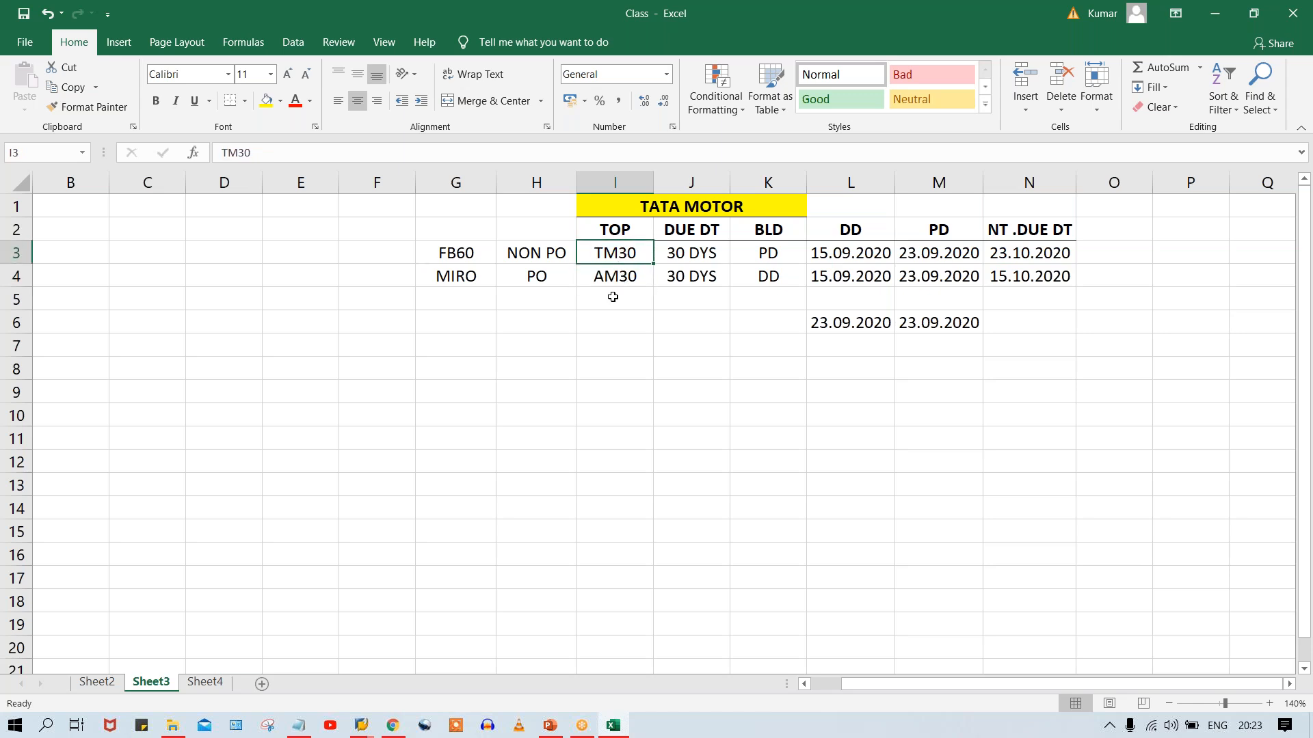
pyautogui.click(606, 280)
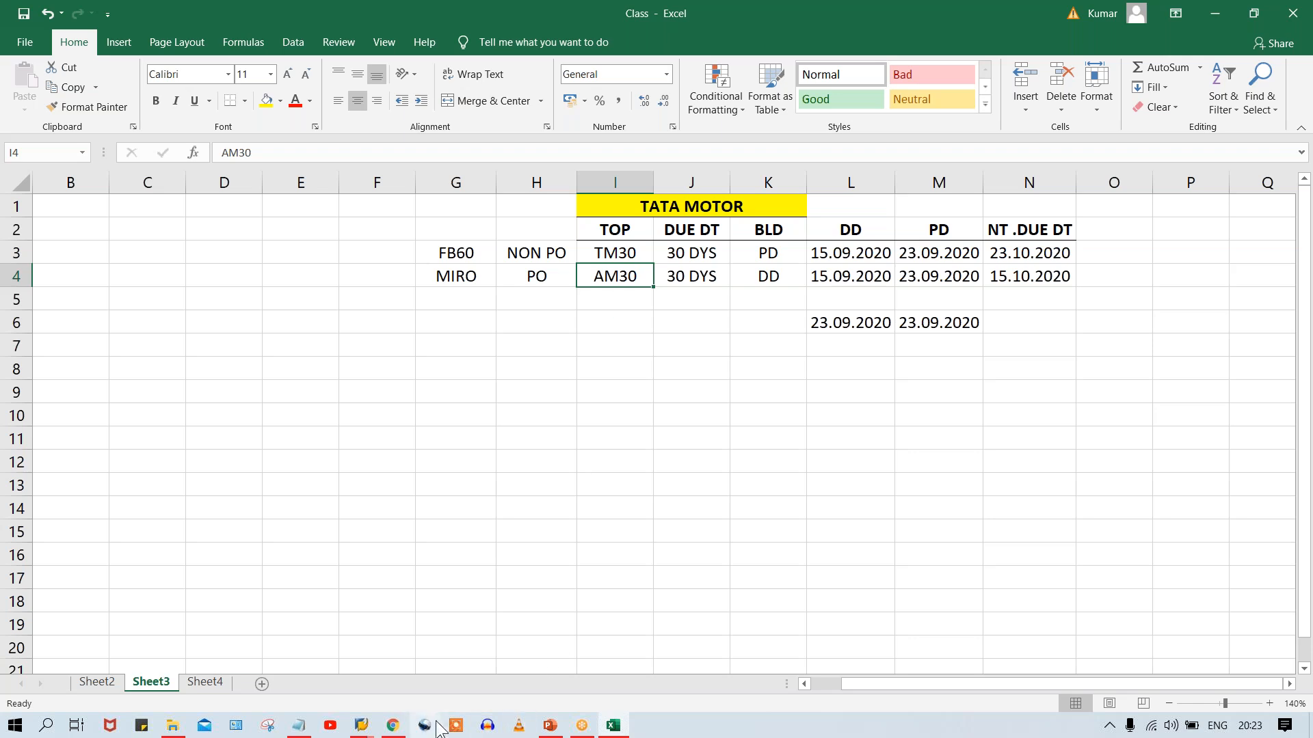
# Step: Switch to the SAP vendor invoice entry and set the invoice date to 15.09.2020, checking it against the posting date
pyautogui.moveTo(363, 726)
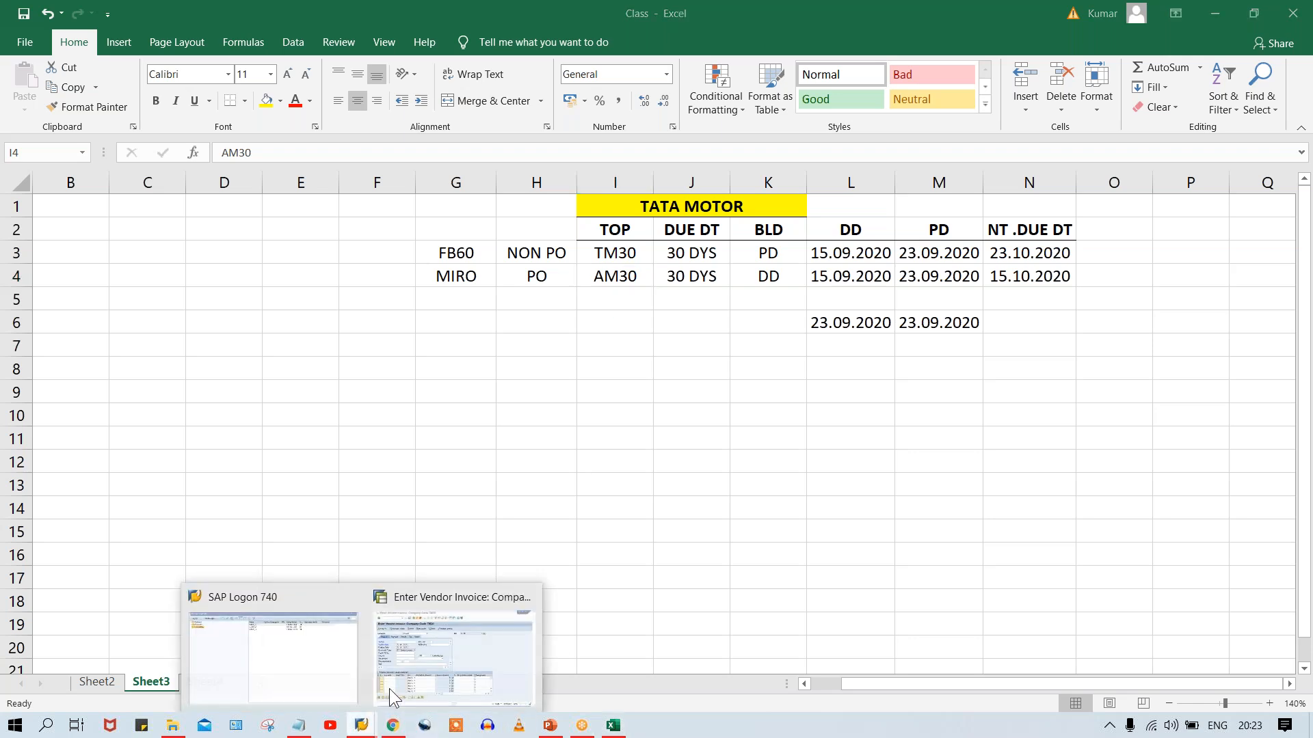
pyautogui.click(451, 671)
pyautogui.click(298, 255)
pyautogui.moveTo(342, 256); pyautogui.dragTo(461, 253)
pyautogui.press('BackSpace')
pyautogui.press('BackSpace')
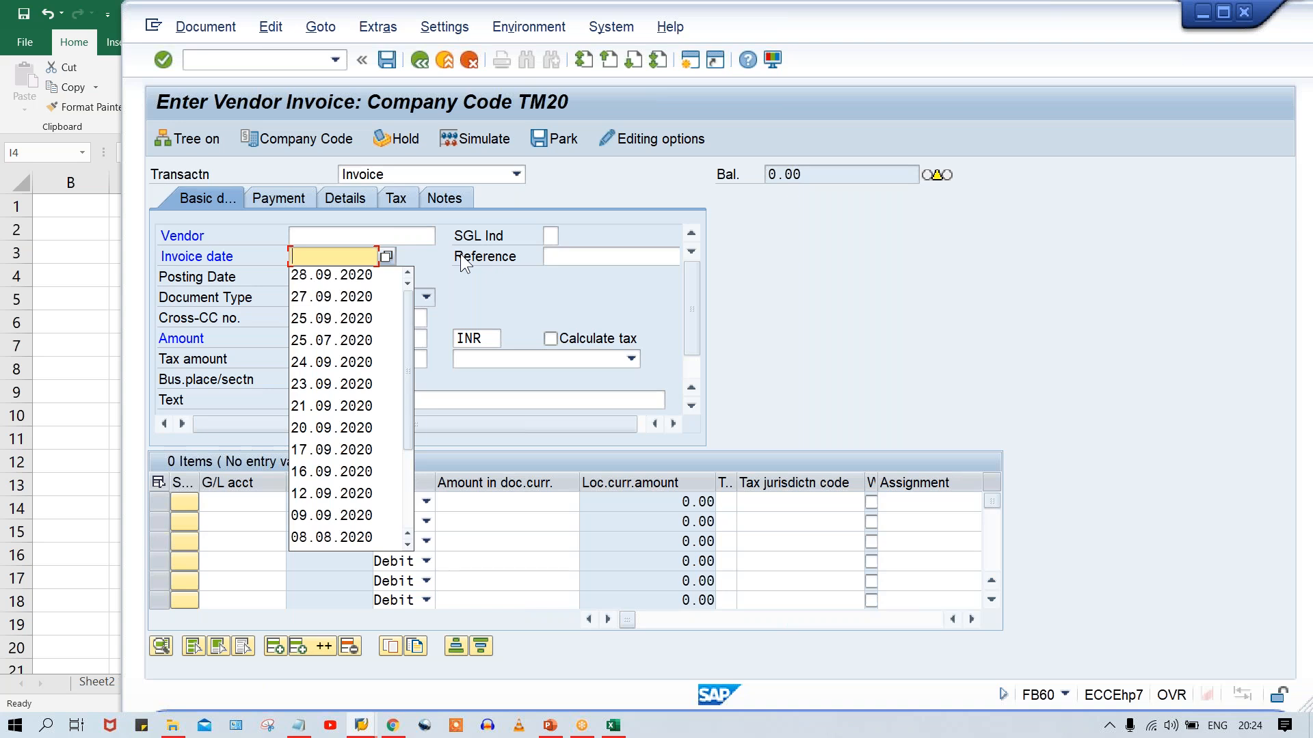
pyautogui.write('15')
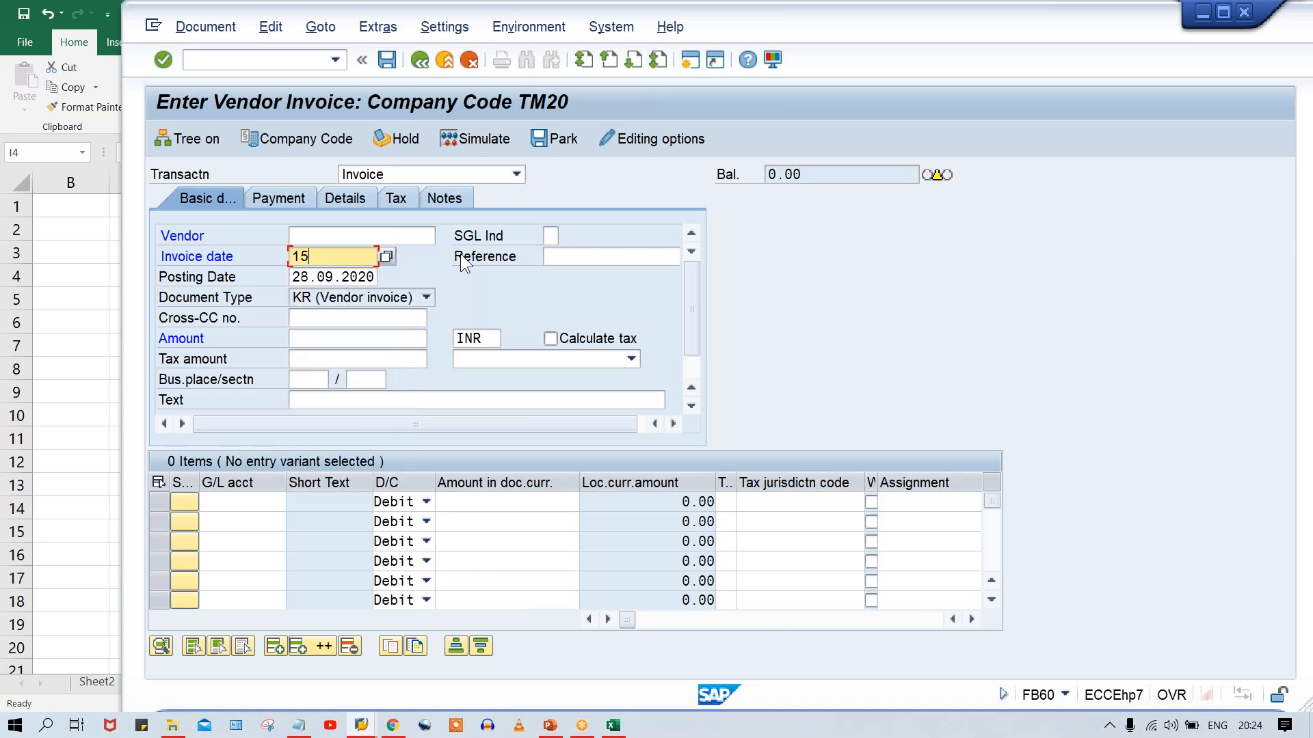
pyautogui.write('.09.2020')
pyautogui.moveTo(286, 272); pyautogui.dragTo(376, 274)
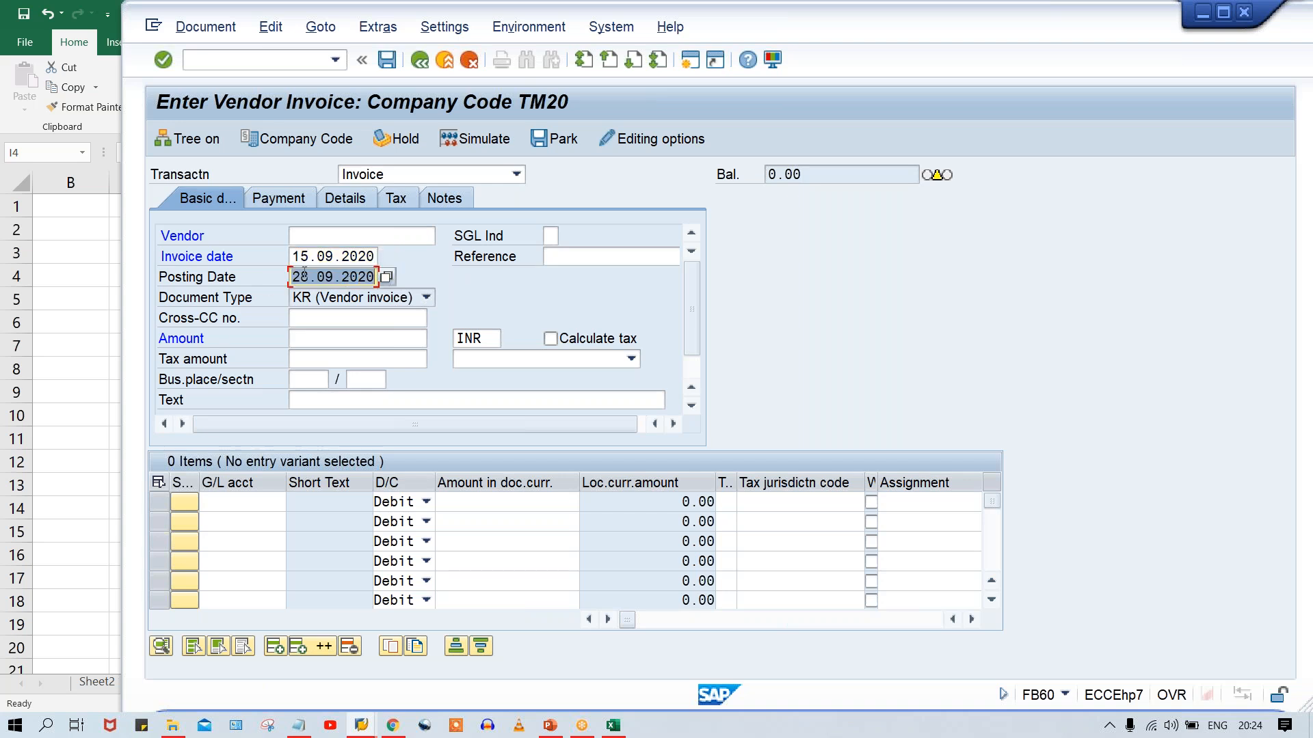
pyautogui.moveTo(289, 257); pyautogui.dragTo(377, 257)
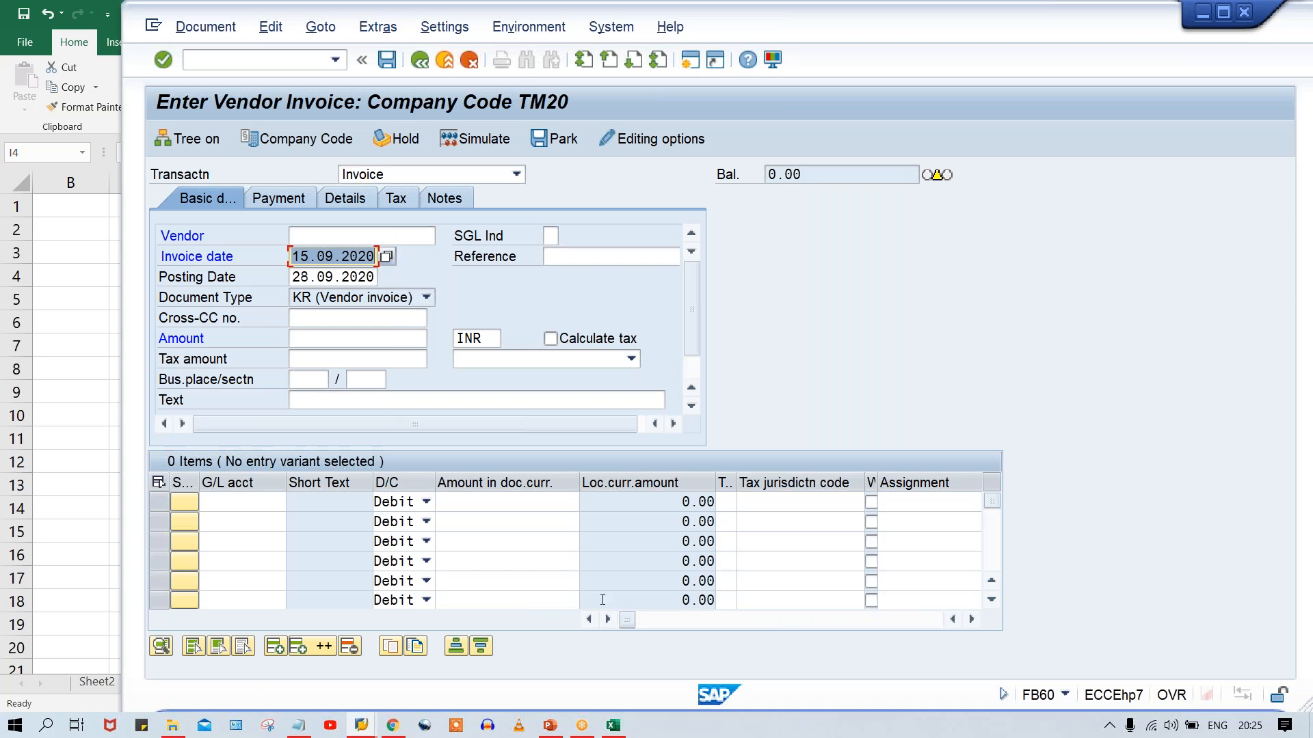
# Step: Switch back to the Class workbook in Excel and compare the DD and PD columns around row 5
pyautogui.click(614, 726)
pyautogui.click(885, 438)
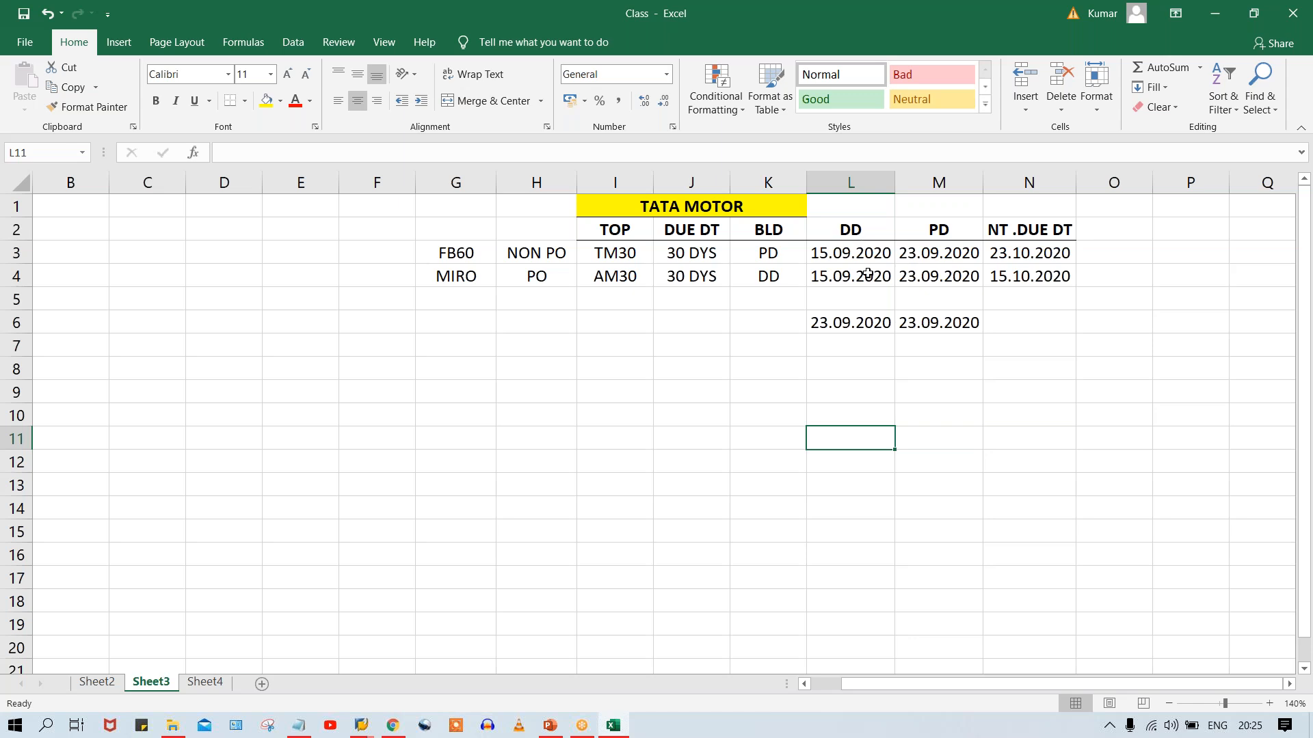
pyautogui.click(859, 303)
pyautogui.click(930, 303)
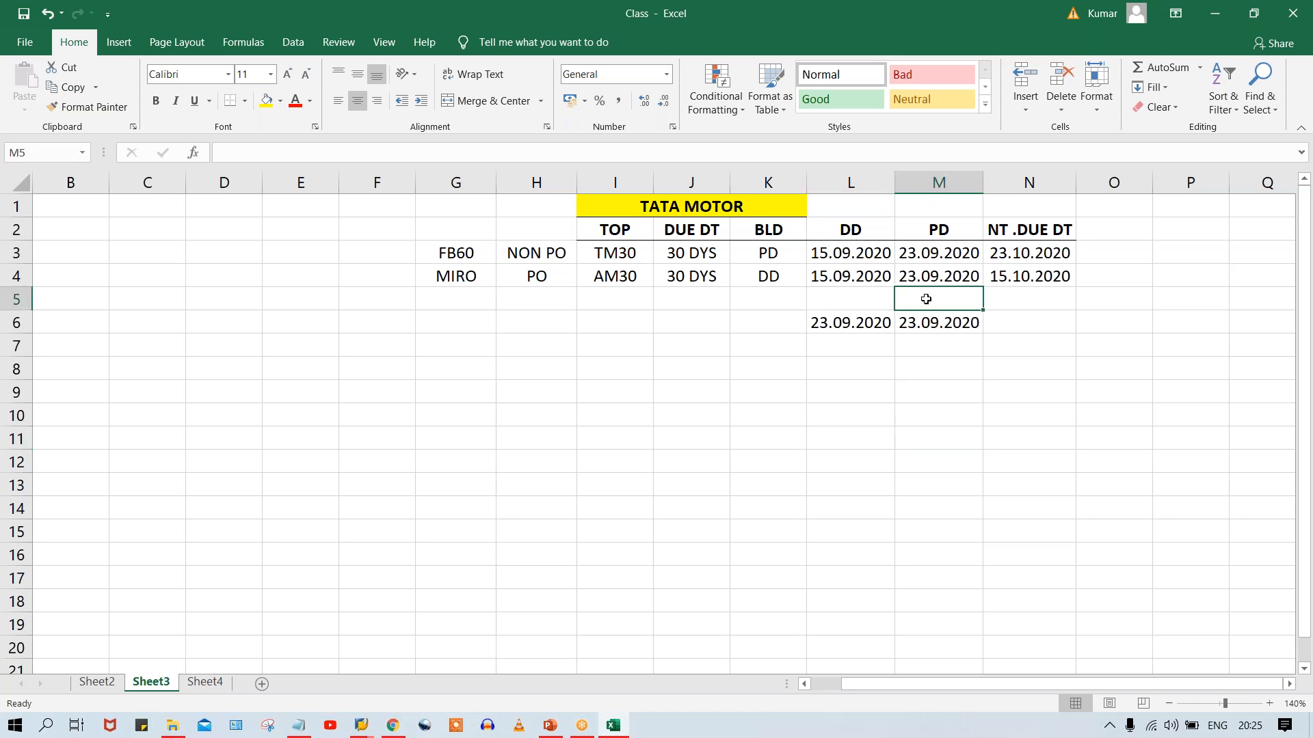
pyautogui.click(871, 297)
pyautogui.click(930, 298)
pyautogui.click(871, 298)
pyautogui.click(928, 298)
pyautogui.click(855, 297)
pyautogui.click(927, 294)
pyautogui.click(855, 296)
pyautogui.click(929, 295)
pyautogui.click(860, 295)
pyautogui.click(938, 295)
# Step: Switch to the Validation presentation in PowerPoint to read slide 2, and return to the Class workbook in Excel
pyautogui.moveTo(551, 726)
pyautogui.click(550, 655)
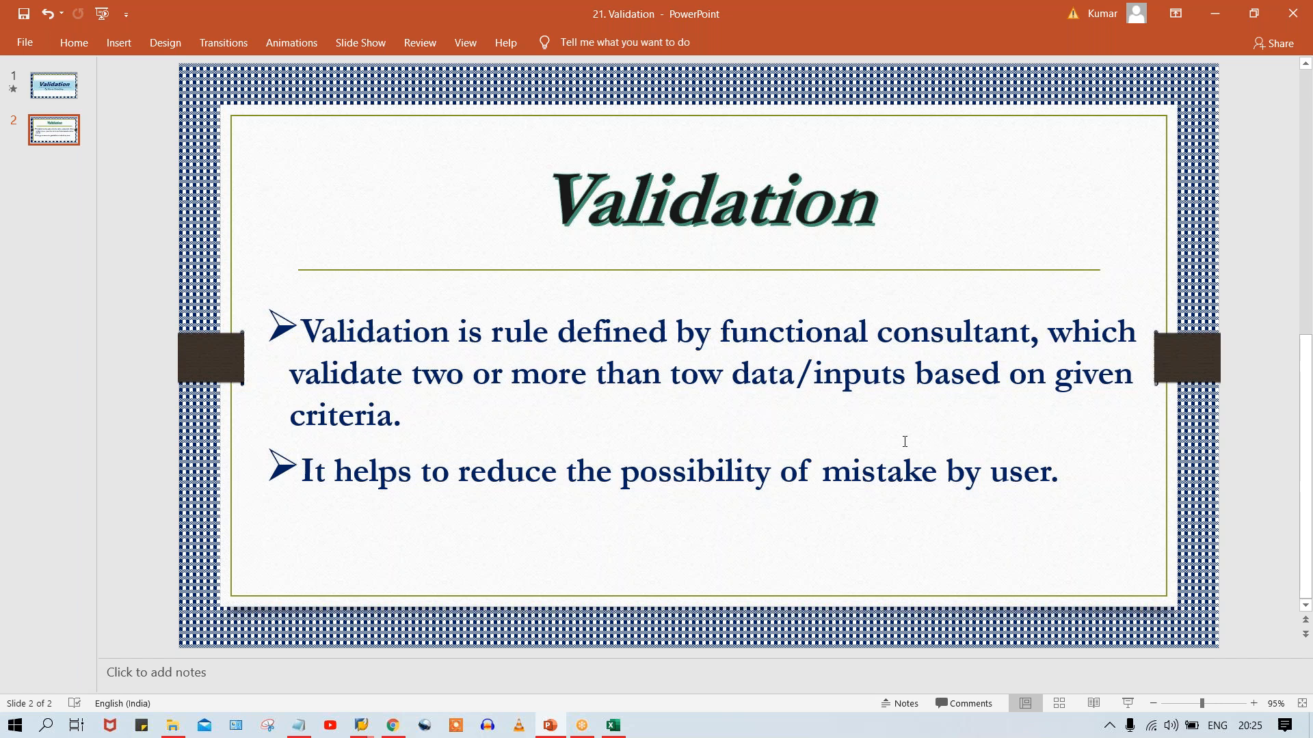
pyautogui.click(614, 725)
pyautogui.click(990, 340)
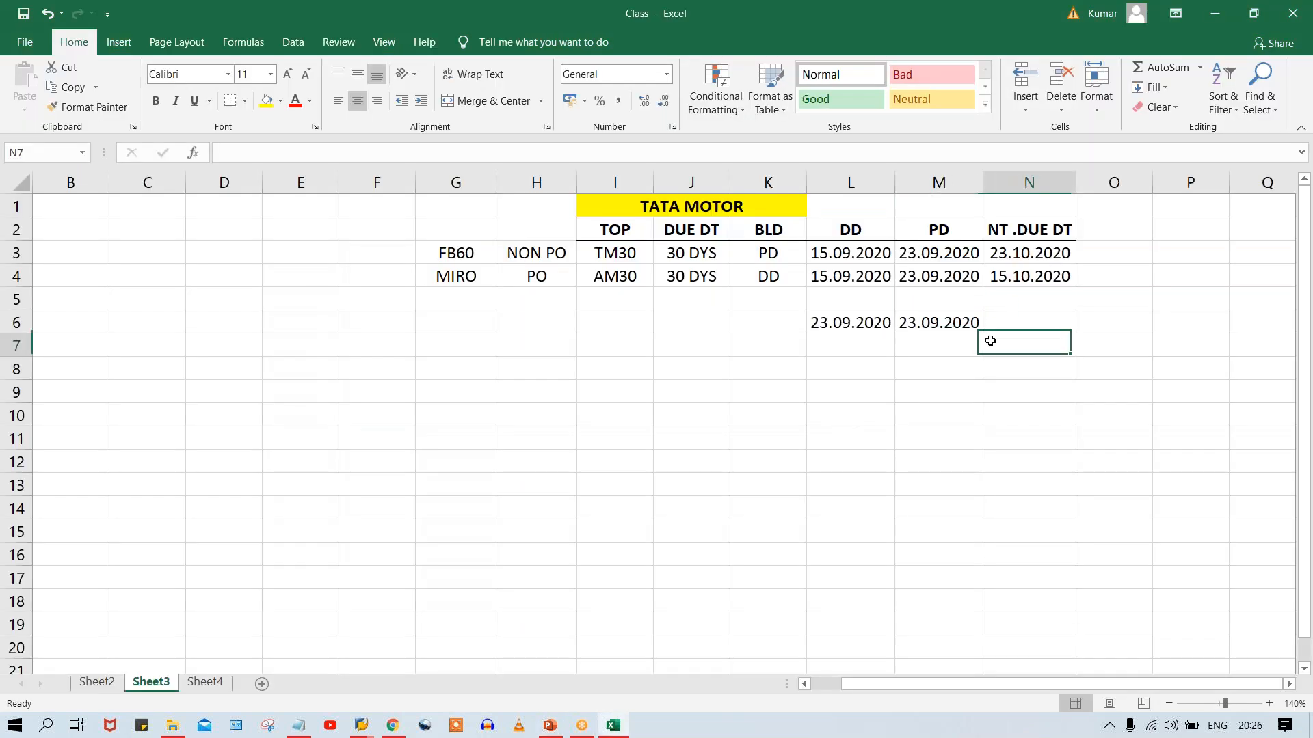
# Step: Examine the dates in L6 and M6 together with the DD and PD column headings
pyautogui.click(857, 316)
pyautogui.click(940, 320)
pyautogui.click(821, 330)
pyautogui.click(914, 329)
pyautogui.click(850, 328)
pyautogui.click(934, 328)
pyautogui.click(849, 335)
pyautogui.click(924, 321)
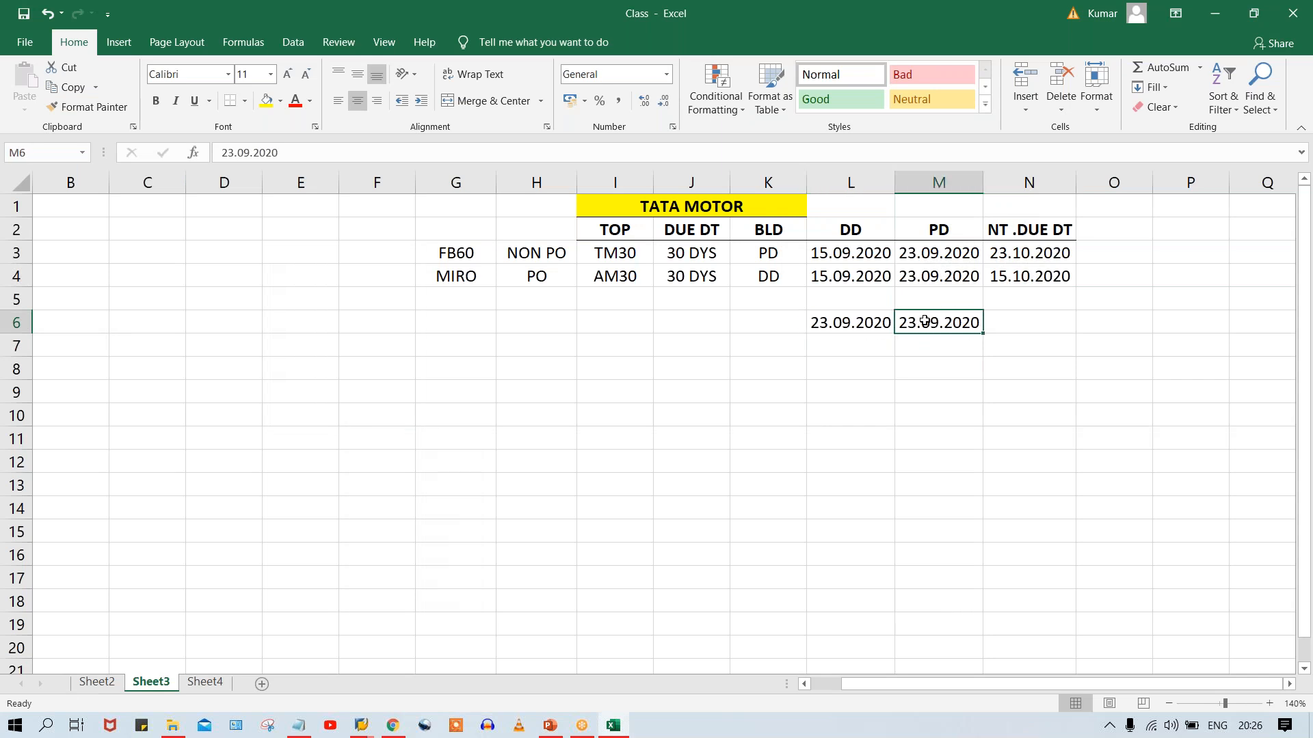
pyautogui.click(849, 232)
pyautogui.click(929, 230)
pyautogui.click(847, 233)
pyautogui.click(938, 229)
pyautogui.click(850, 230)
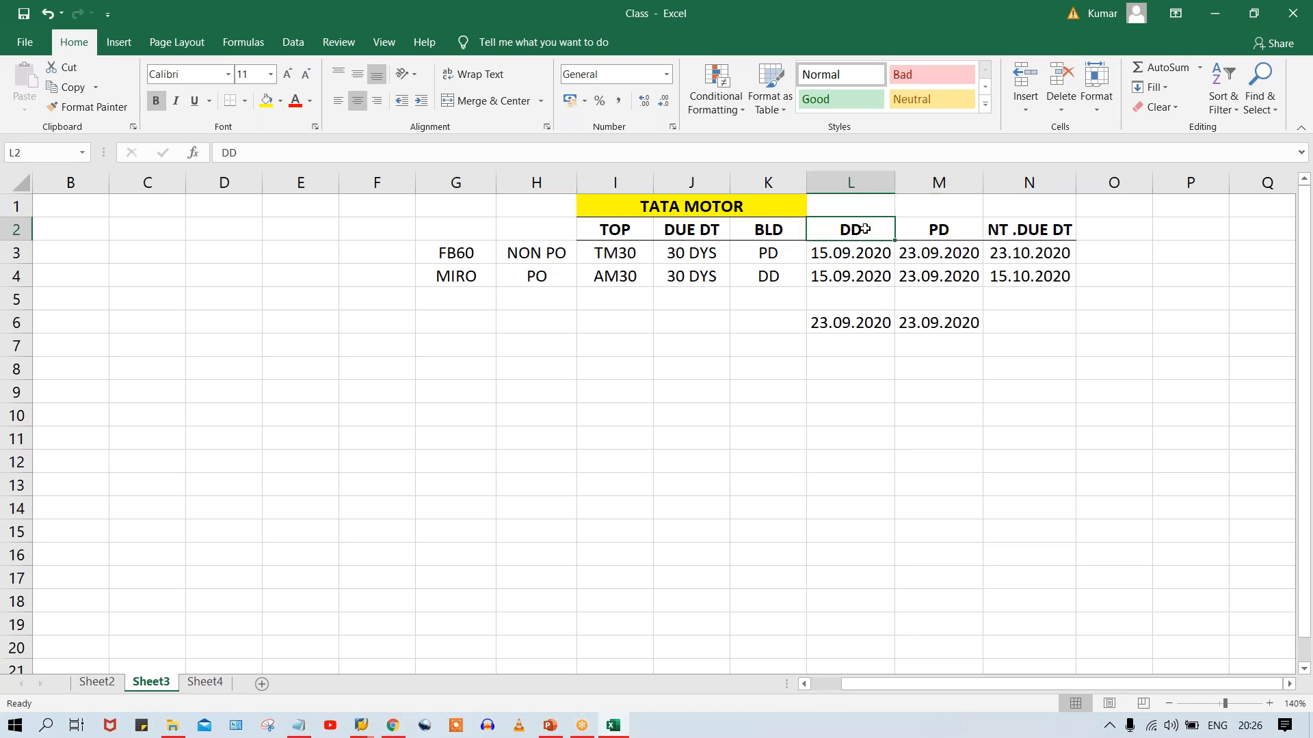
pyautogui.click(936, 229)
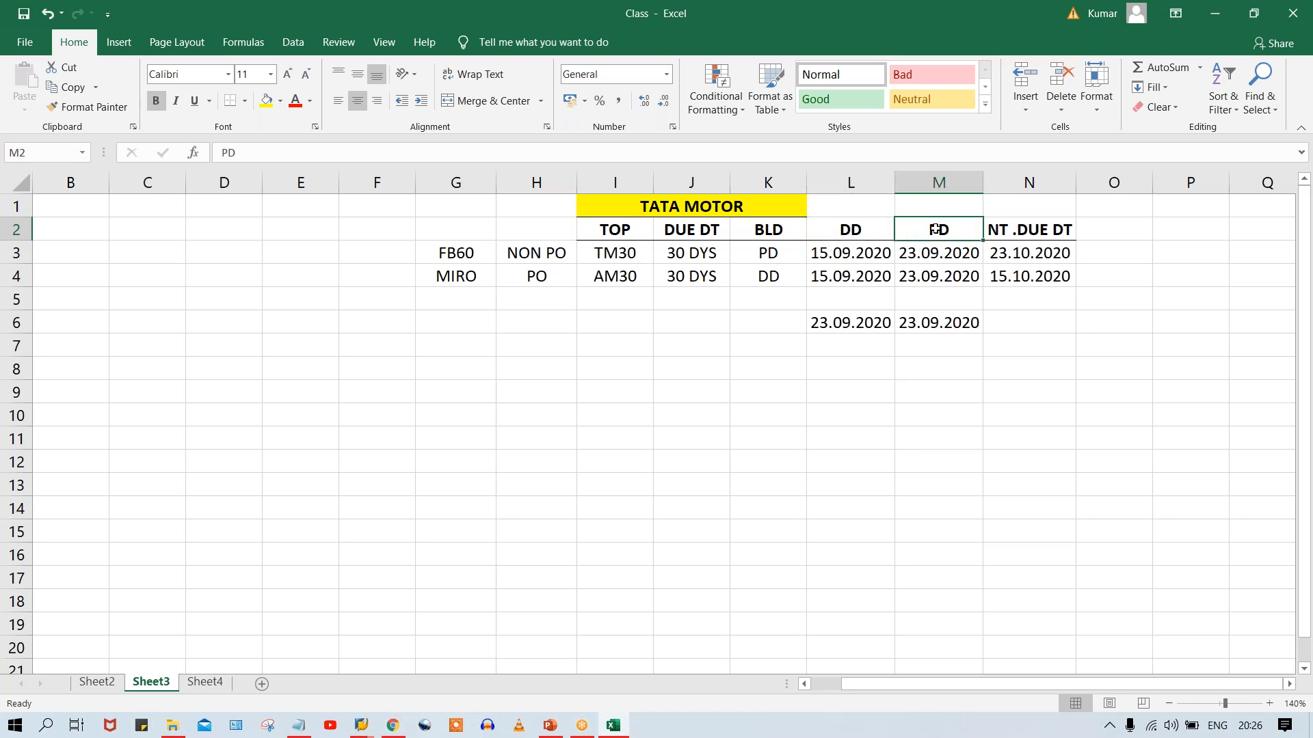
# Step: Compare the document date in cell L6 with the posting date in cell M6 for a match
pyautogui.click(850, 322)
pyautogui.click(946, 322)
pyautogui.click(887, 321)
pyautogui.click(945, 319)
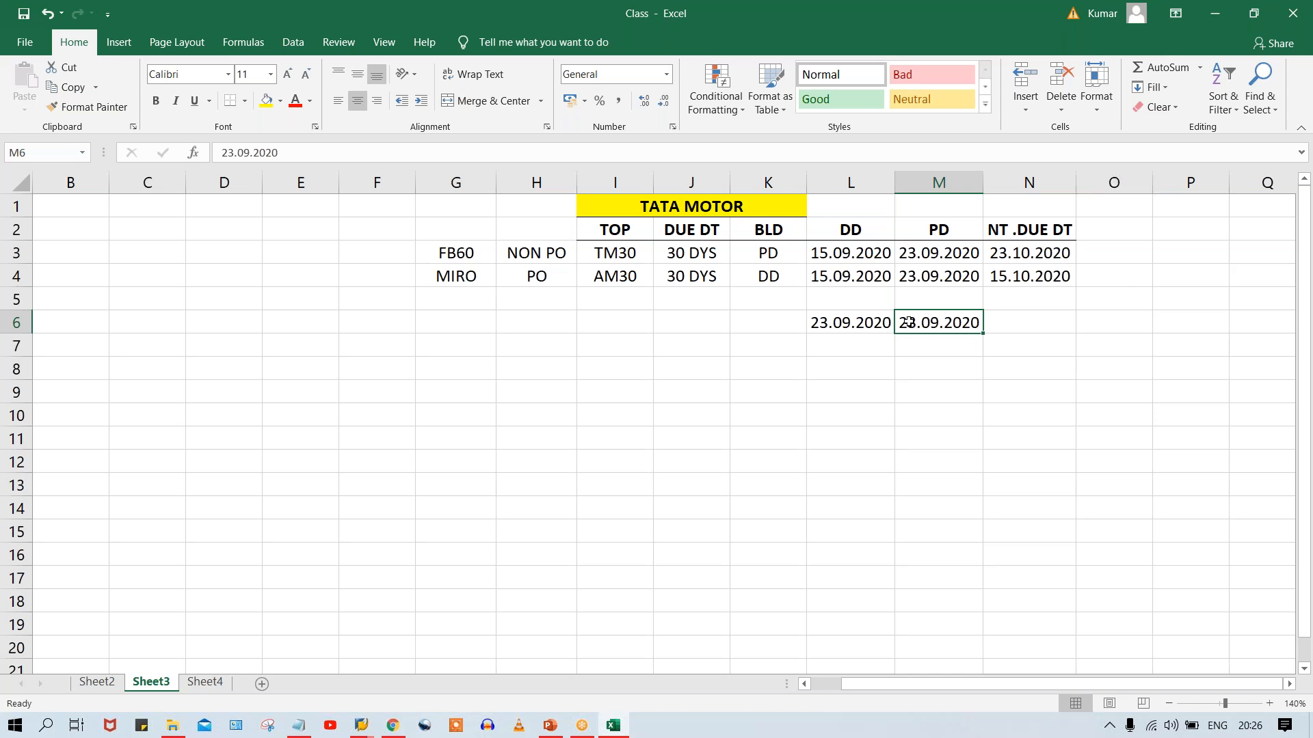
pyautogui.click(861, 331)
pyautogui.click(976, 319)
pyautogui.click(841, 322)
pyautogui.click(932, 316)
pyautogui.click(846, 326)
pyautogui.click(940, 325)
pyautogui.click(851, 323)
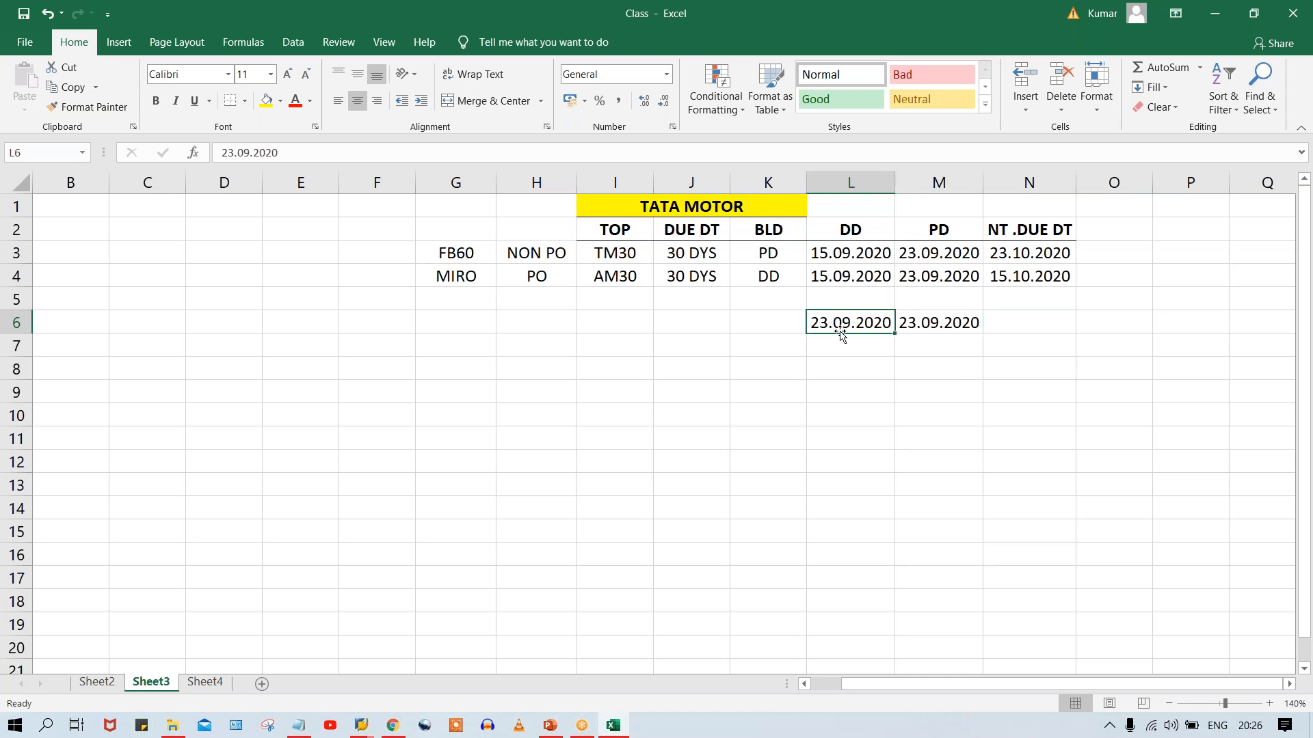
pyautogui.click(929, 322)
pyautogui.click(850, 322)
pyautogui.click(919, 325)
pyautogui.click(813, 324)
pyautogui.click(909, 323)
pyautogui.click(830, 327)
pyautogui.click(924, 322)
pyautogui.click(814, 322)
pyautogui.click(905, 322)
pyautogui.click(844, 322)
pyautogui.click(940, 322)
pyautogui.click(865, 337)
pyautogui.click(919, 322)
pyautogui.click(860, 322)
pyautogui.click(615, 327)
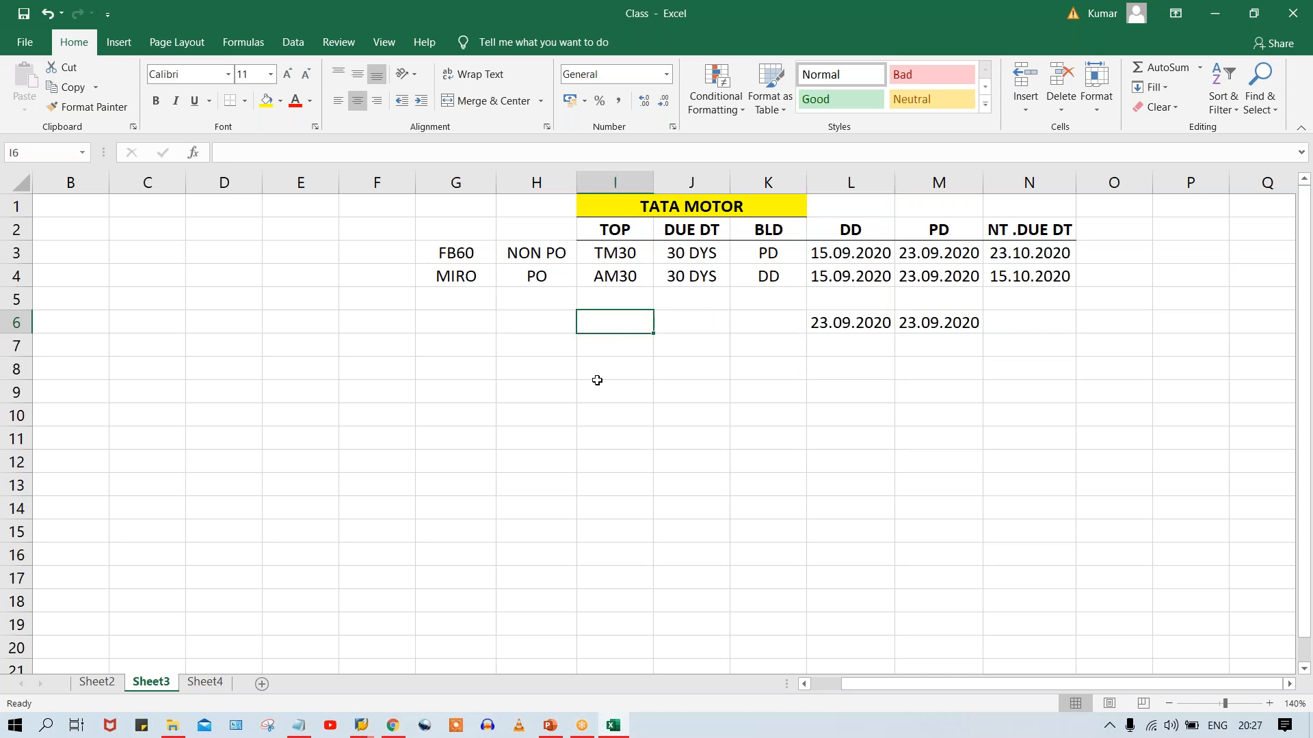
# Step: Switch to SAP and open the validation of accounting documents overview with /NOB28
pyautogui.click(361, 726)
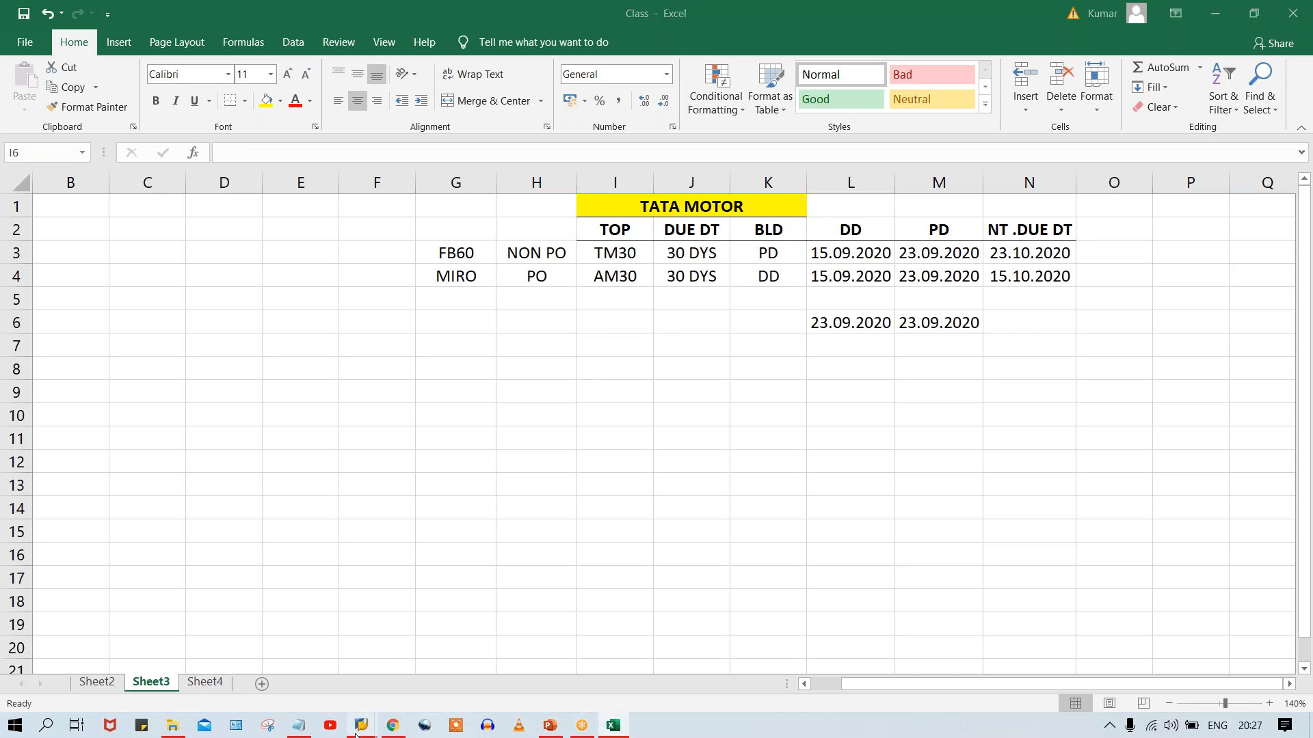
pyautogui.click(498, 667)
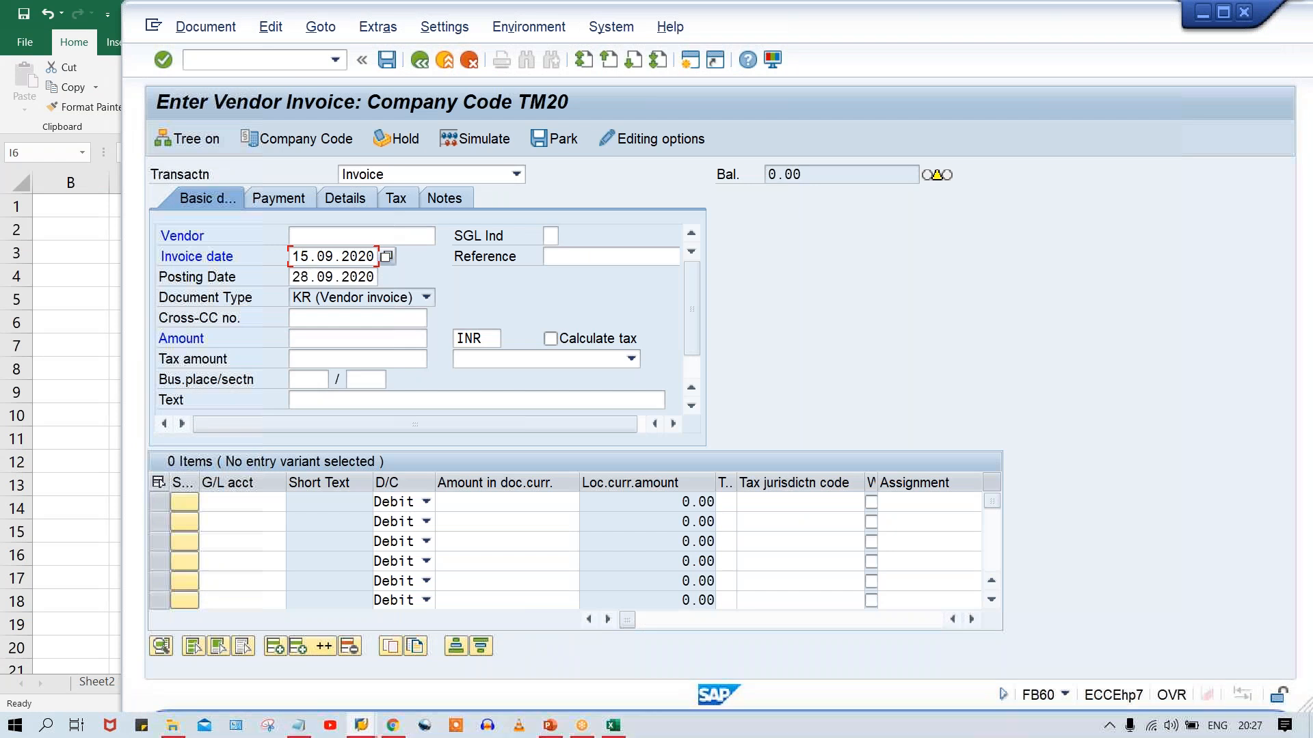
pyautogui.write('/NOB28')
pyautogui.press('Return')
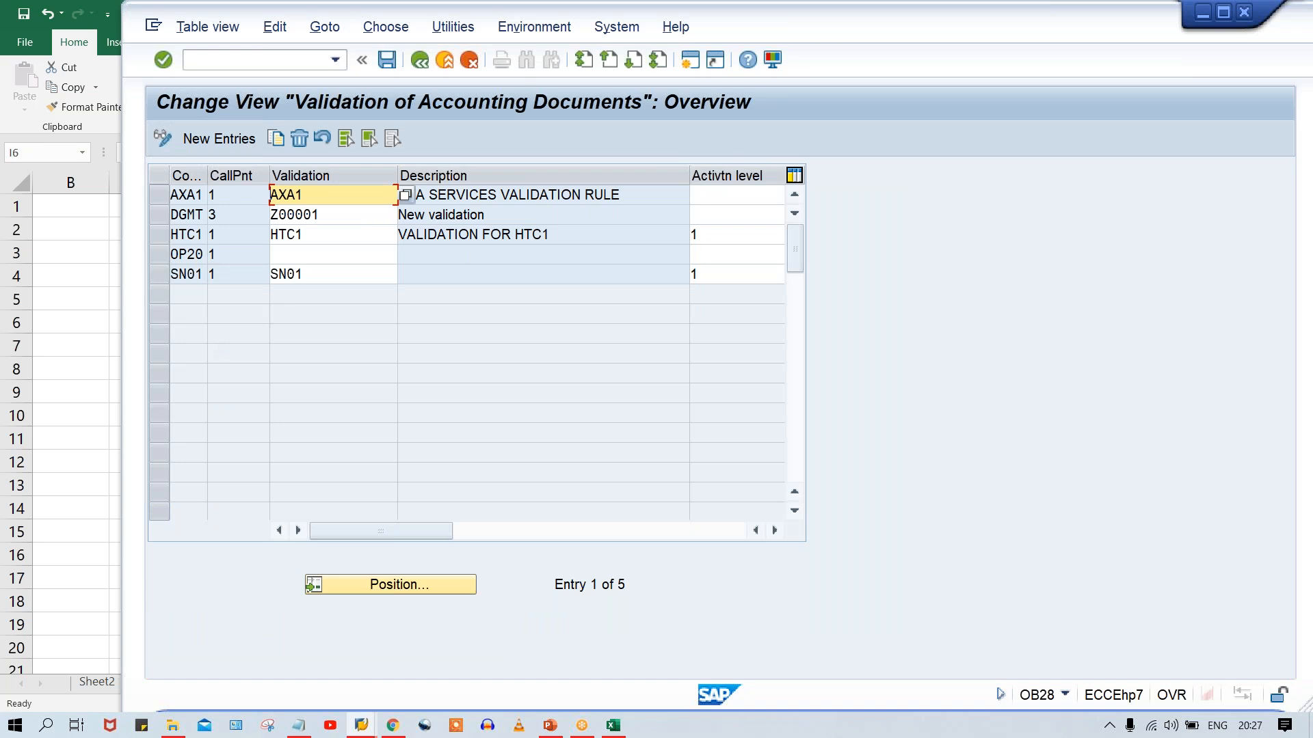
pyautogui.hotkey('alt', 'Tab')
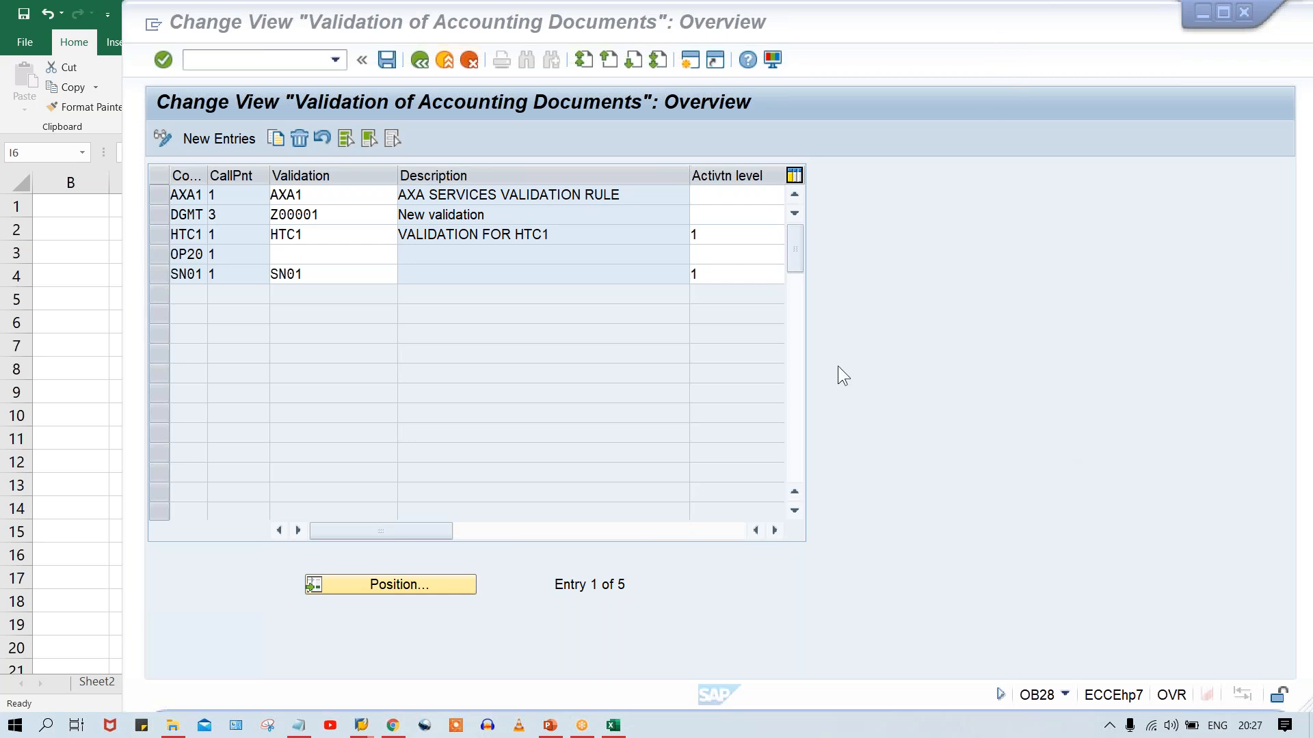
pyautogui.click(911, 311)
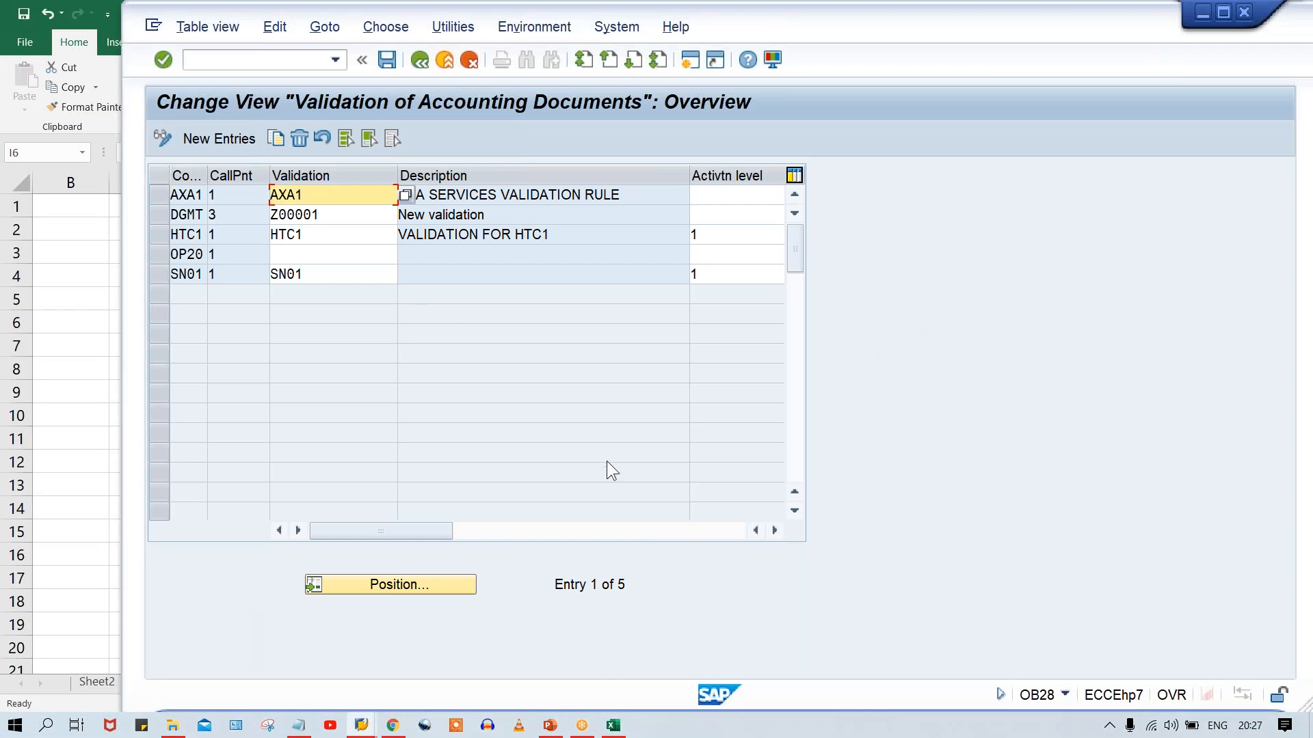
# Step: Switch back to the Class workbook in Excel and examine the FB60 NON PO entry across cells G3 to N3
pyautogui.click(614, 726)
pyautogui.click(1031, 419)
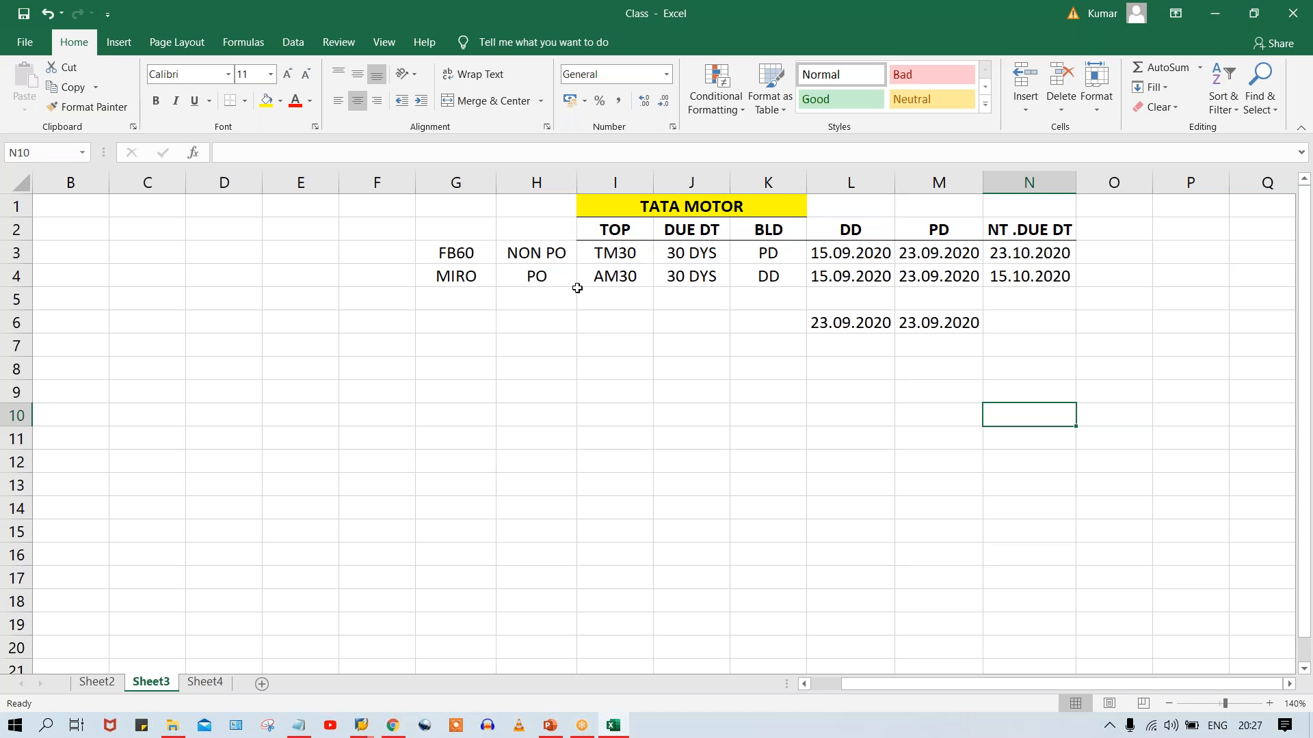
pyautogui.click(599, 254)
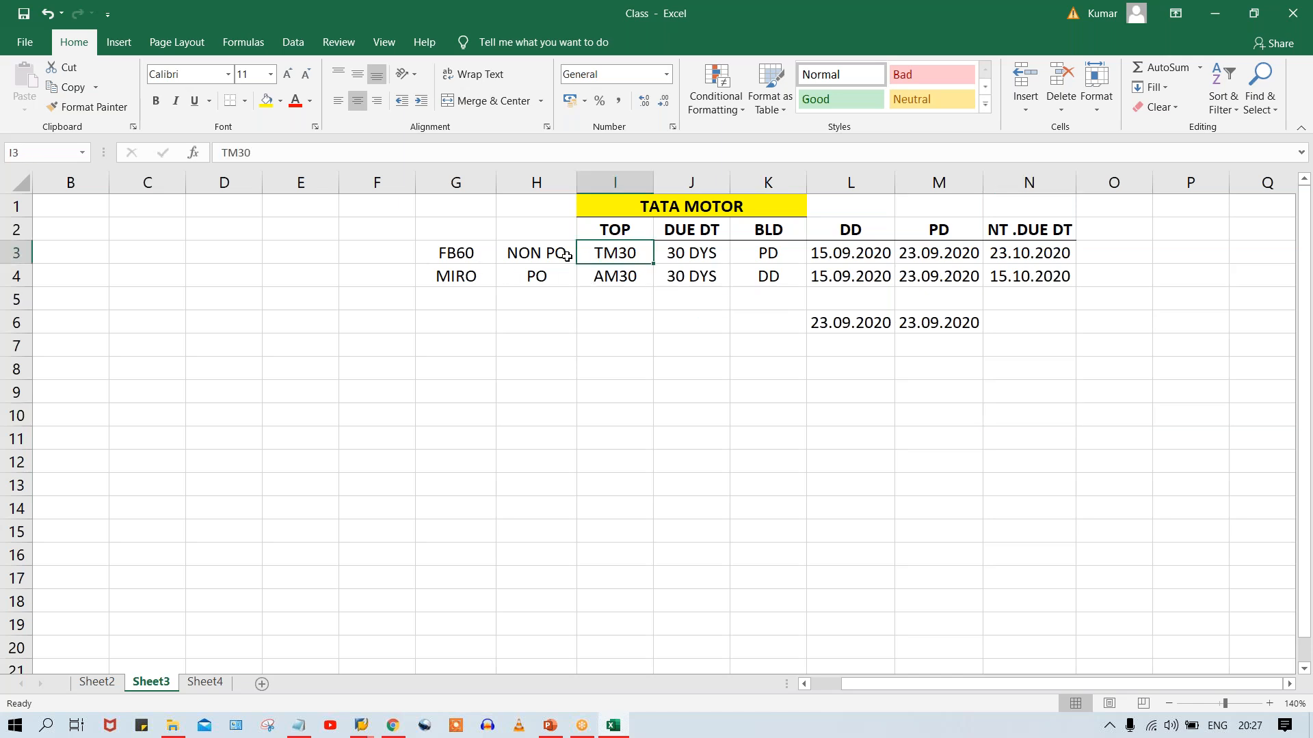
pyautogui.click(560, 256)
pyautogui.moveTo(425, 253); pyautogui.dragTo(1027, 255)
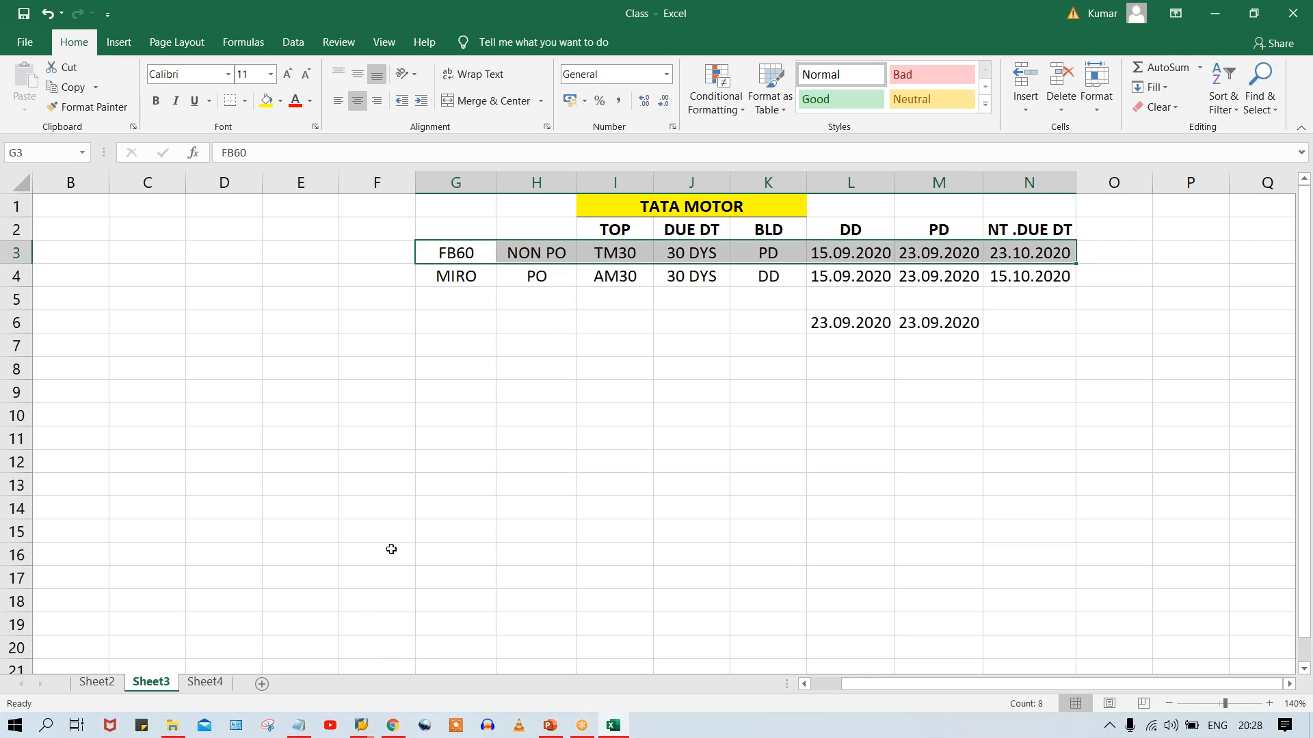
pyautogui.moveTo(362, 729)
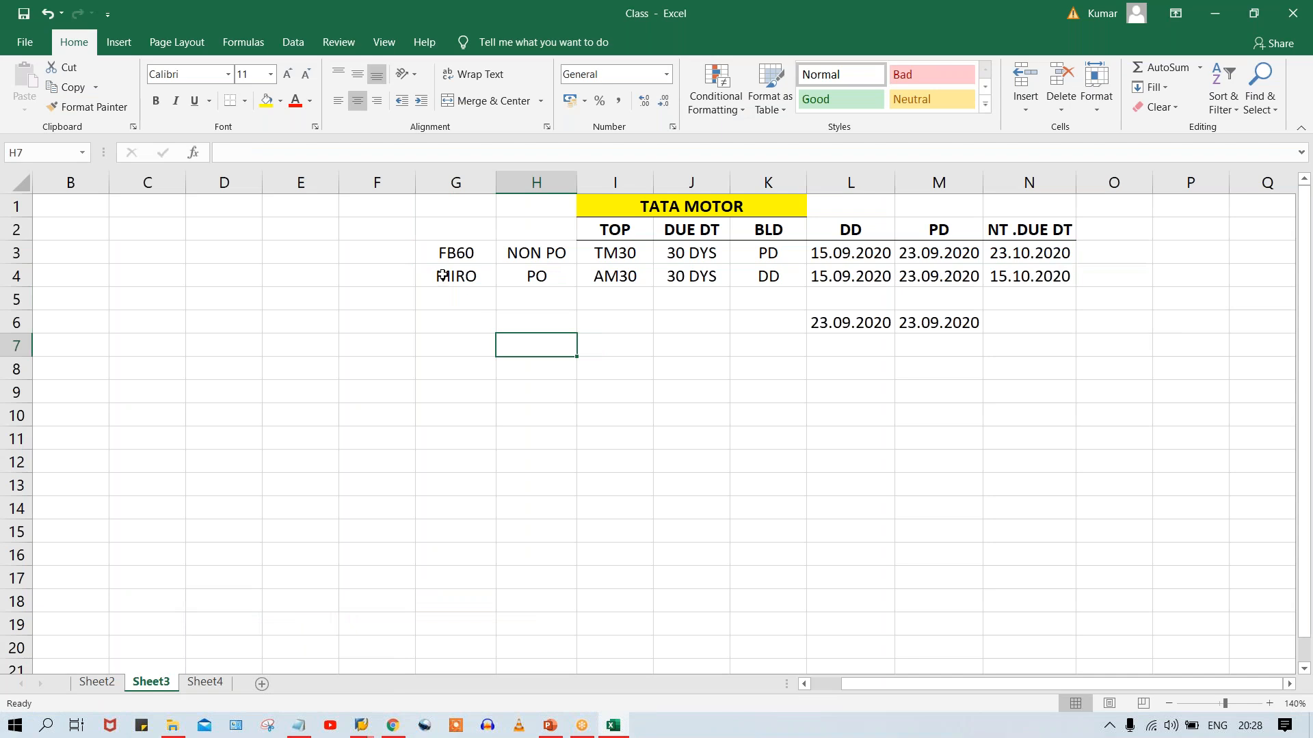
# Step: Compare the MIRO PO entry across G4 to N4 with the FB60 NON PO entry across G3 to N3
pyautogui.moveTo(443, 276); pyautogui.dragTo(1018, 271)
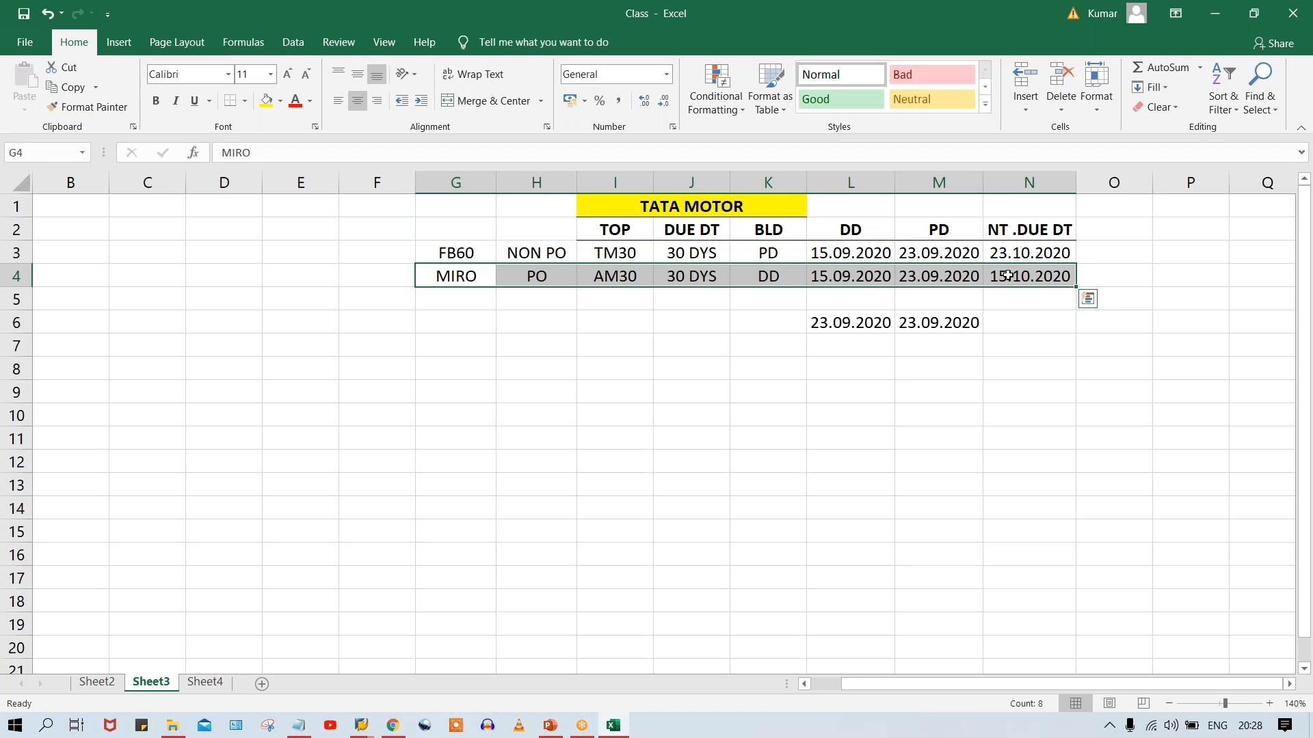
pyautogui.click(711, 443)
pyautogui.moveTo(469, 258); pyautogui.dragTo(1029, 257)
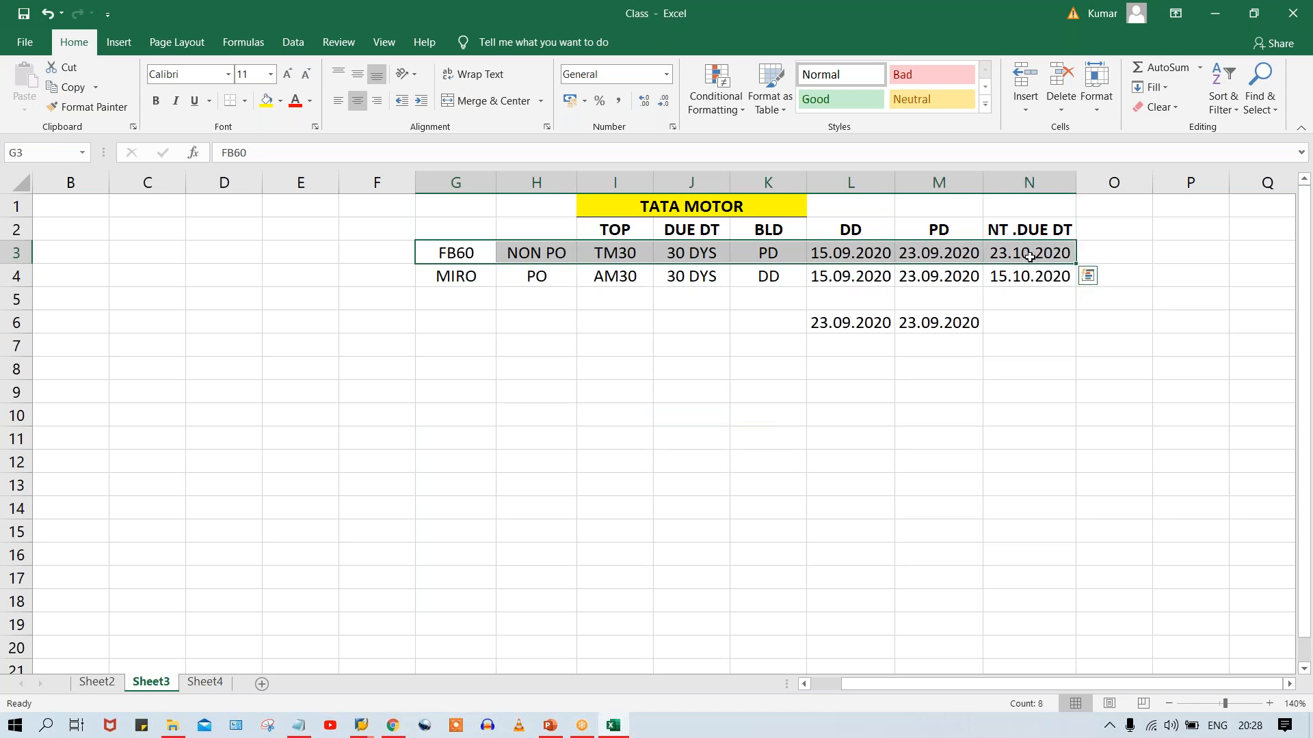
pyautogui.click(869, 484)
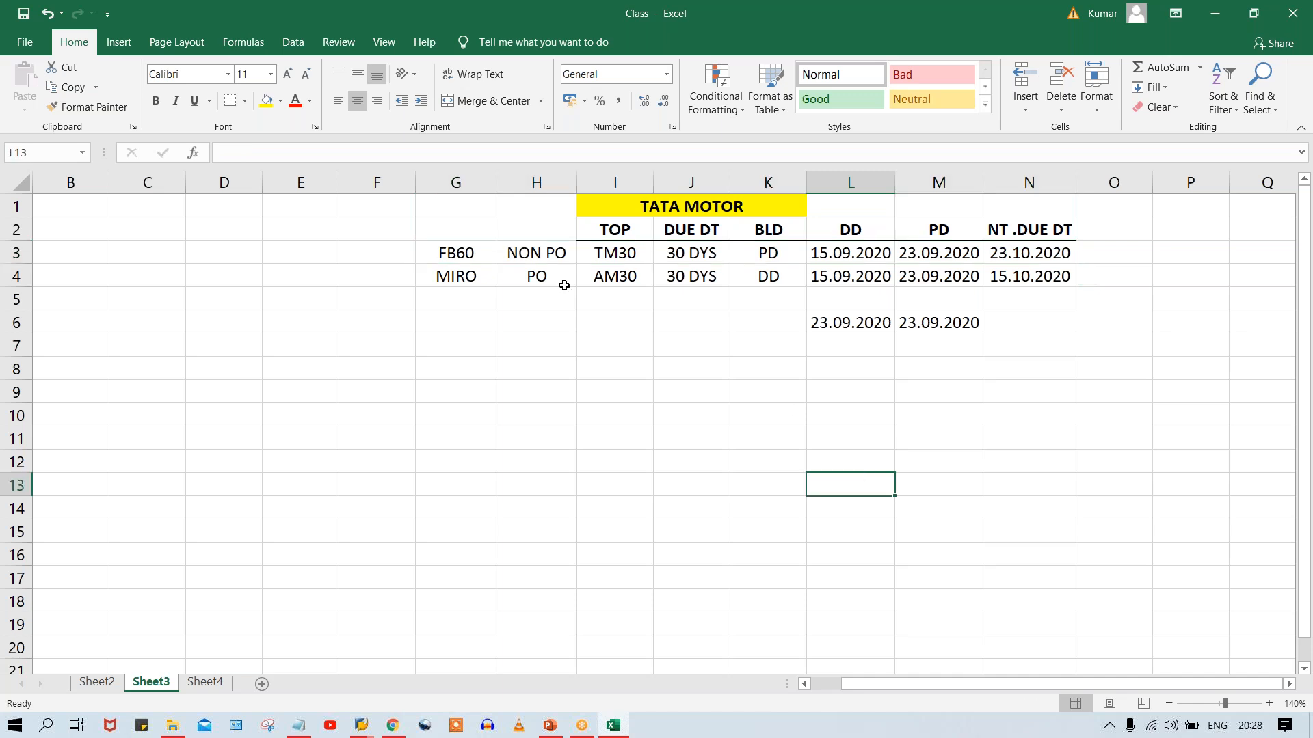
# Step: Examine the FB60 entry's PO type and payment term, and the whole row through its net due date
pyautogui.click(467, 264)
pyautogui.click(571, 258)
pyautogui.click(624, 258)
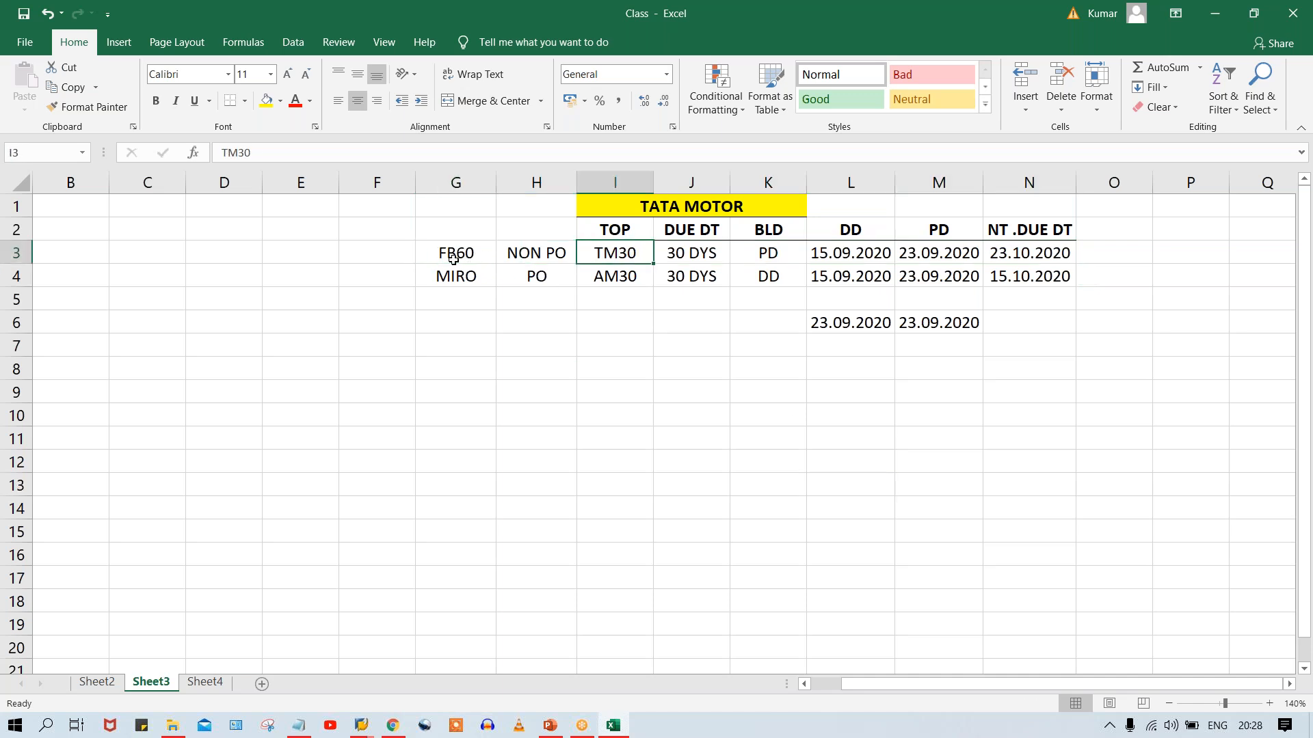
pyautogui.click(441, 256)
pyautogui.moveTo(442, 257); pyautogui.dragTo(1006, 250)
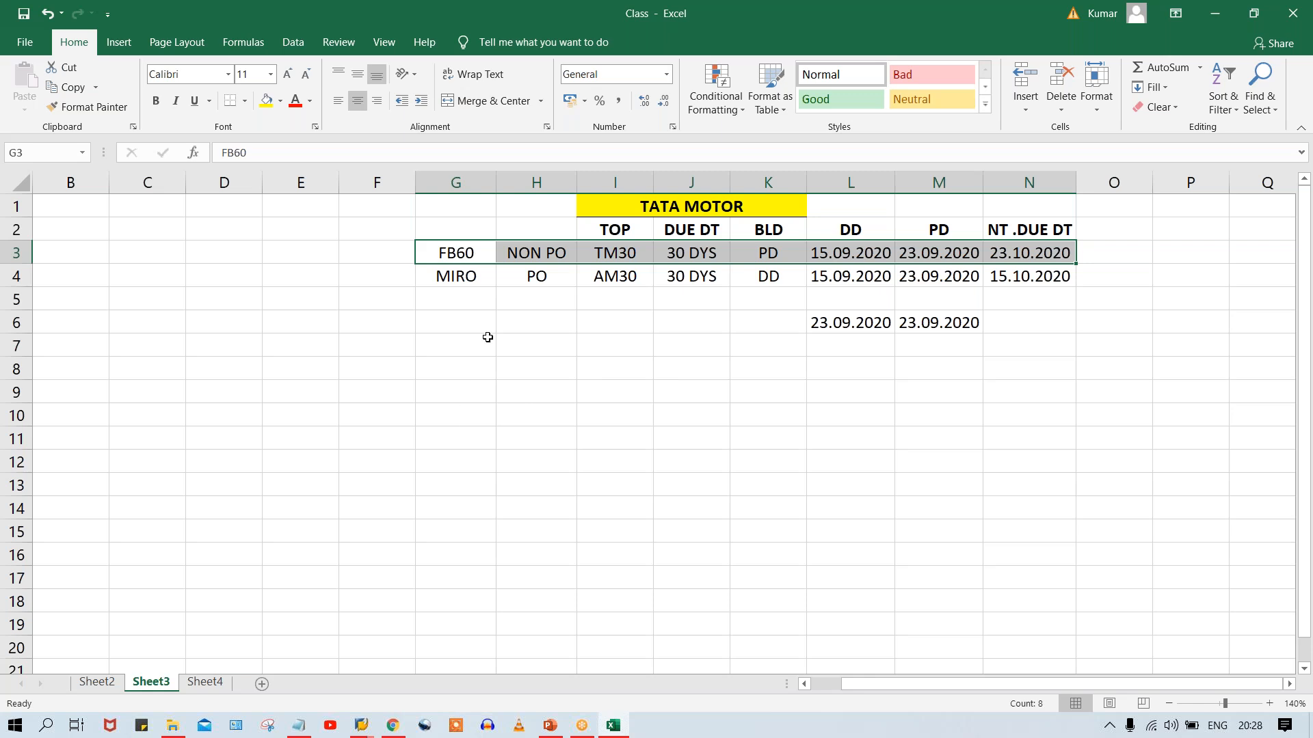
pyautogui.click(489, 305)
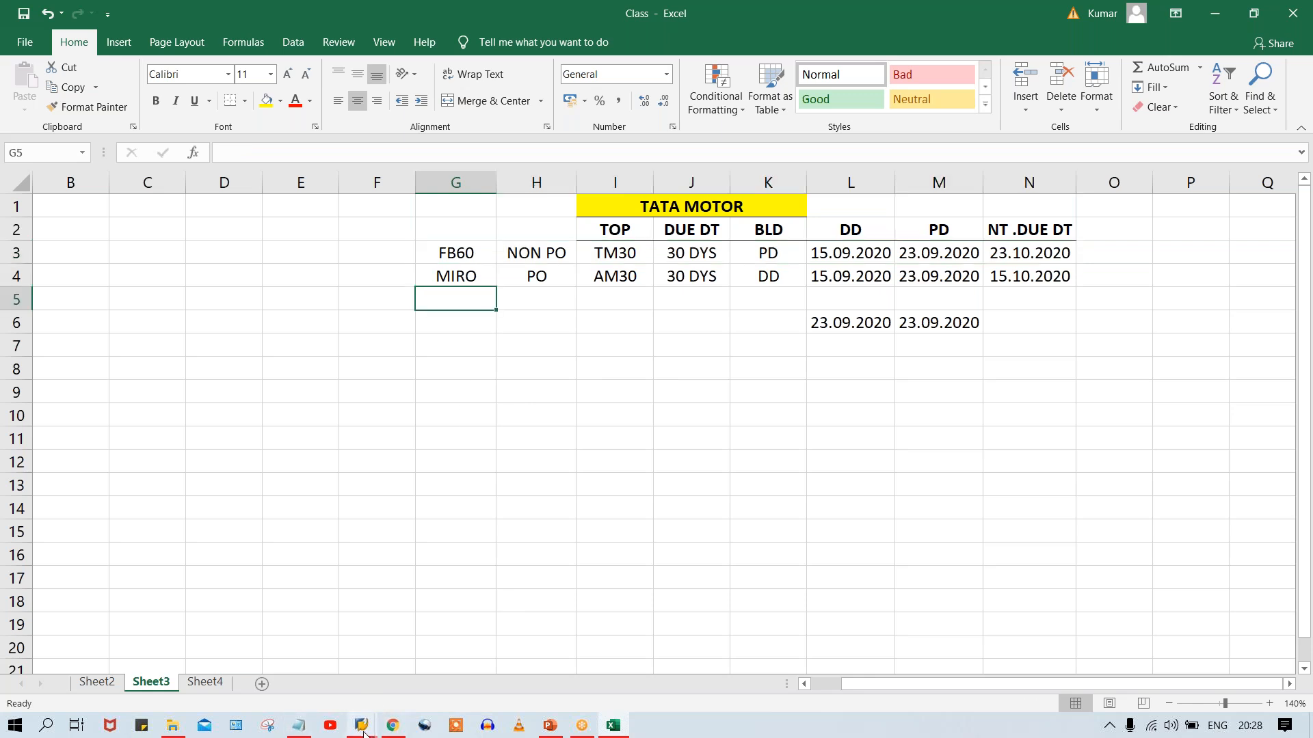
# Step: Switch to SAP and start a new accounting document validation entry for company code TM00
pyautogui.moveTo(361, 728)
pyautogui.click(535, 676)
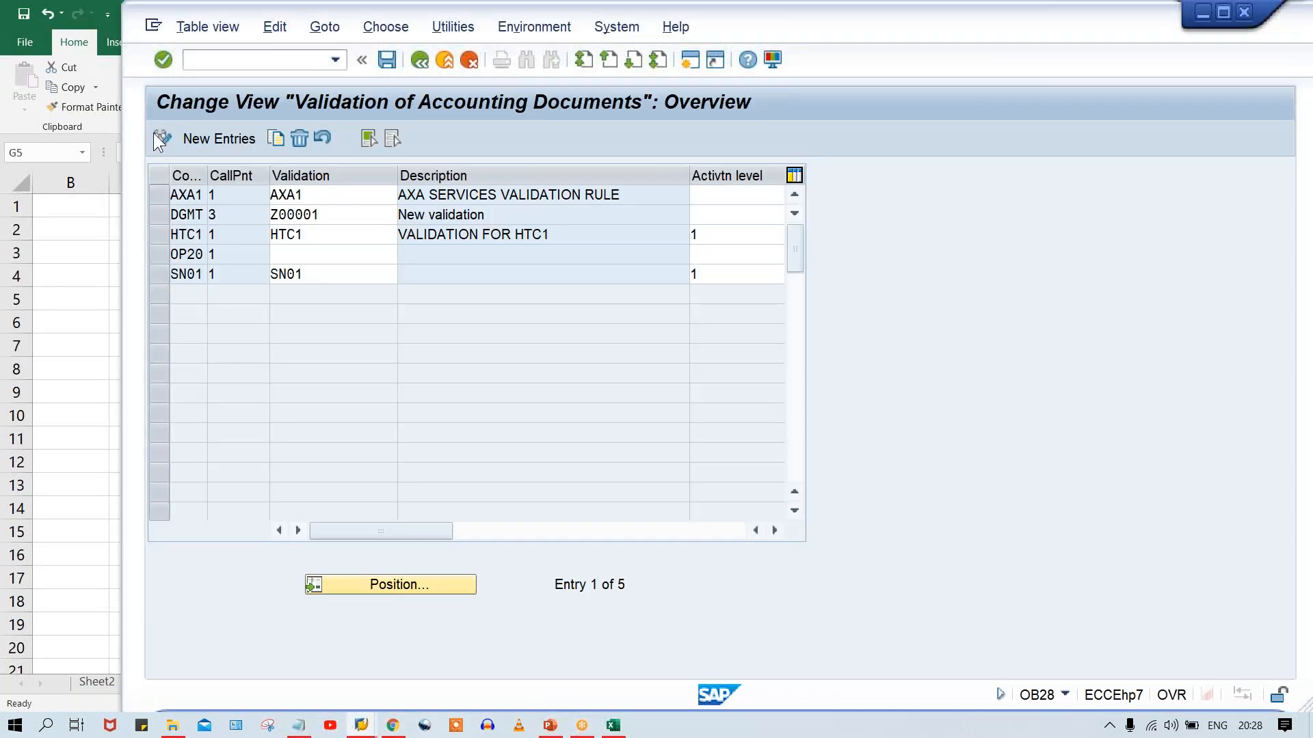
pyautogui.click(197, 132)
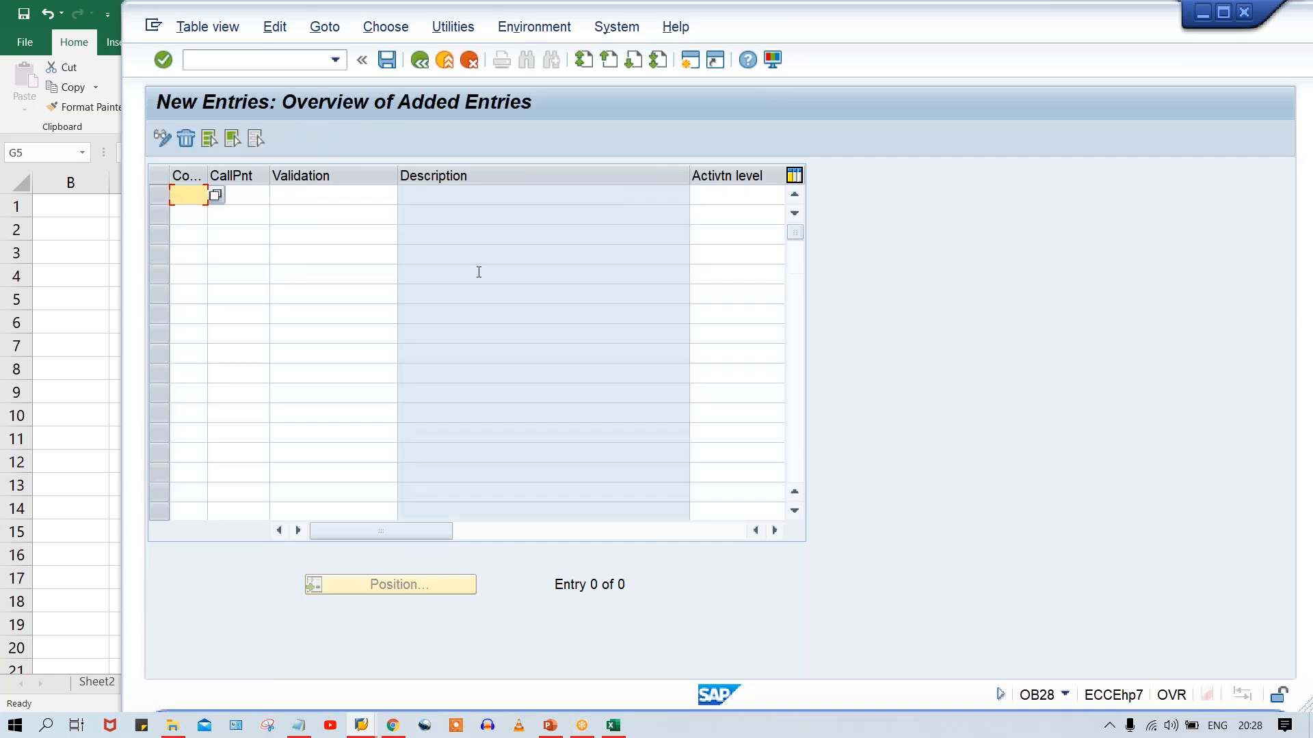
pyautogui.write('TM00')
pyautogui.press('Tab')
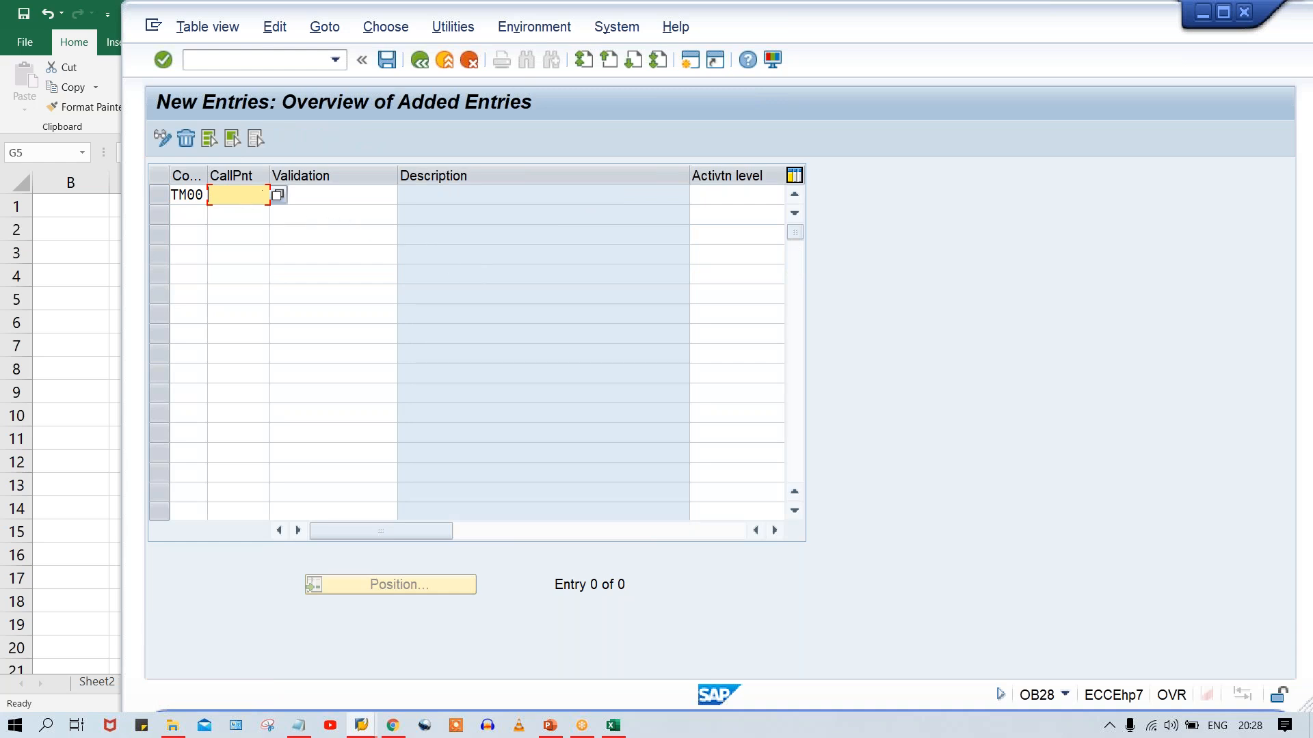
# Step: Examine the callup points available for the TM00 entry and close the list without choosing one
pyautogui.click(278, 196)
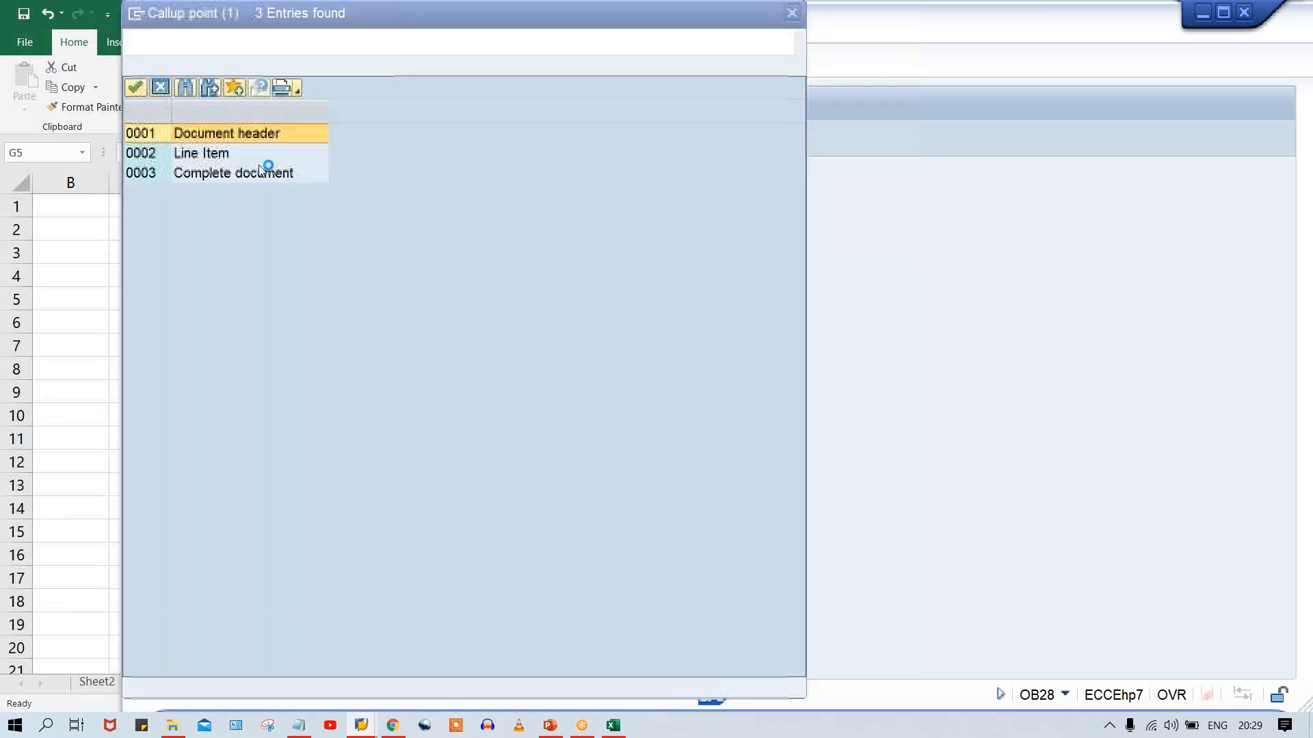
pyautogui.click(213, 164)
pyautogui.moveTo(333, 15); pyautogui.dragTo(371, 60)
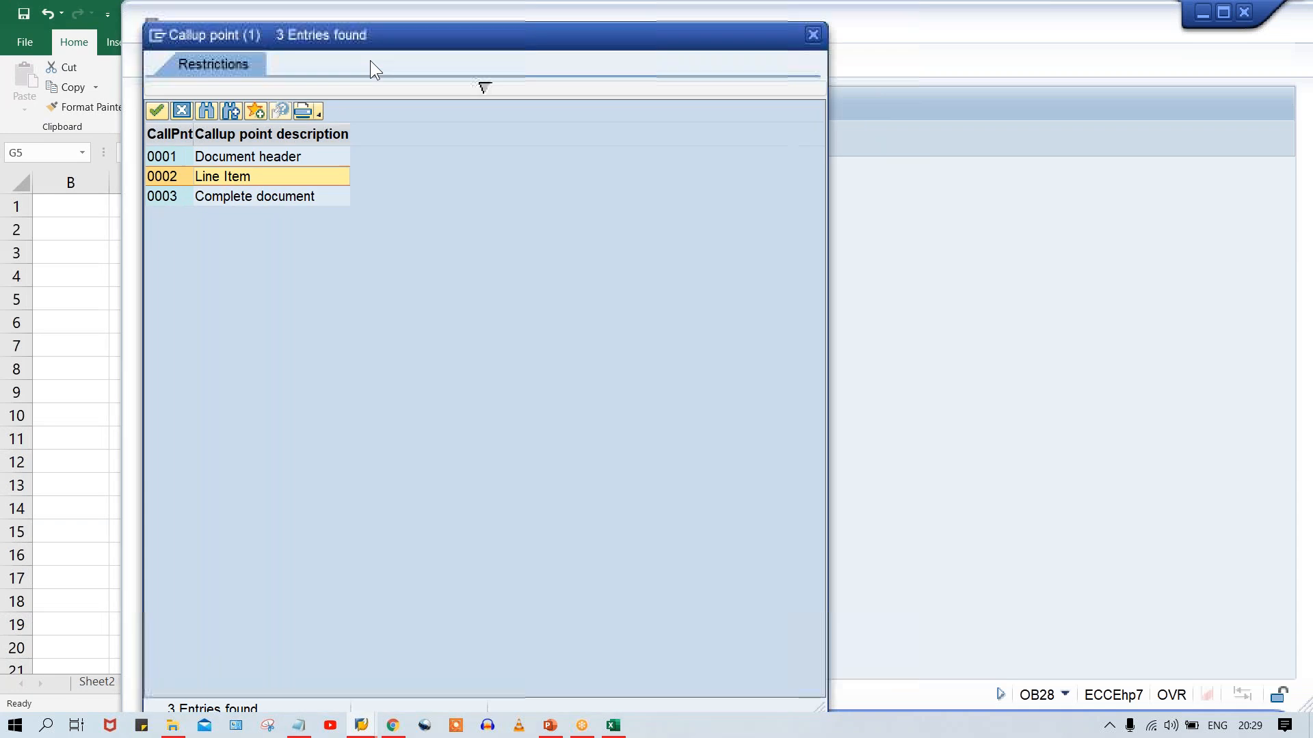
pyautogui.click(845, 80)
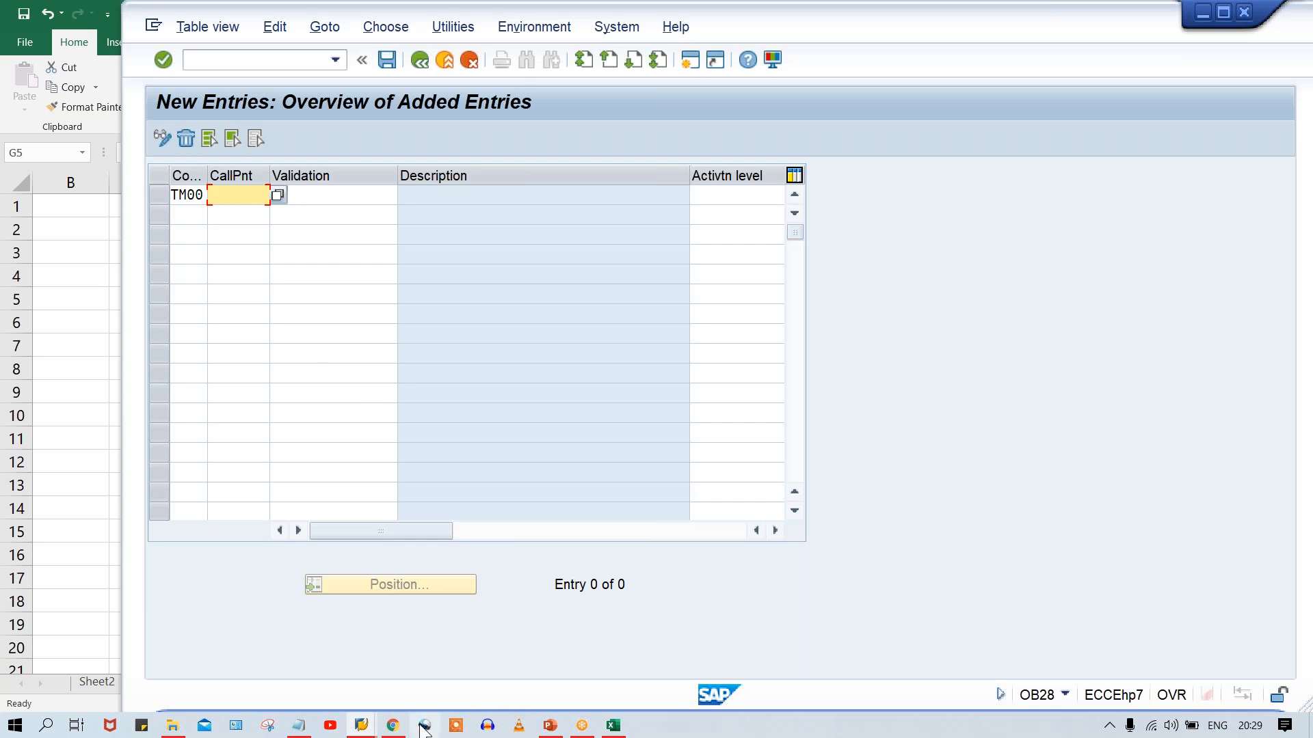
# Step: Open the FB60 vendor invoice screen in a new SAP session and examine its header and line item fields
pyautogui.click(356, 734)
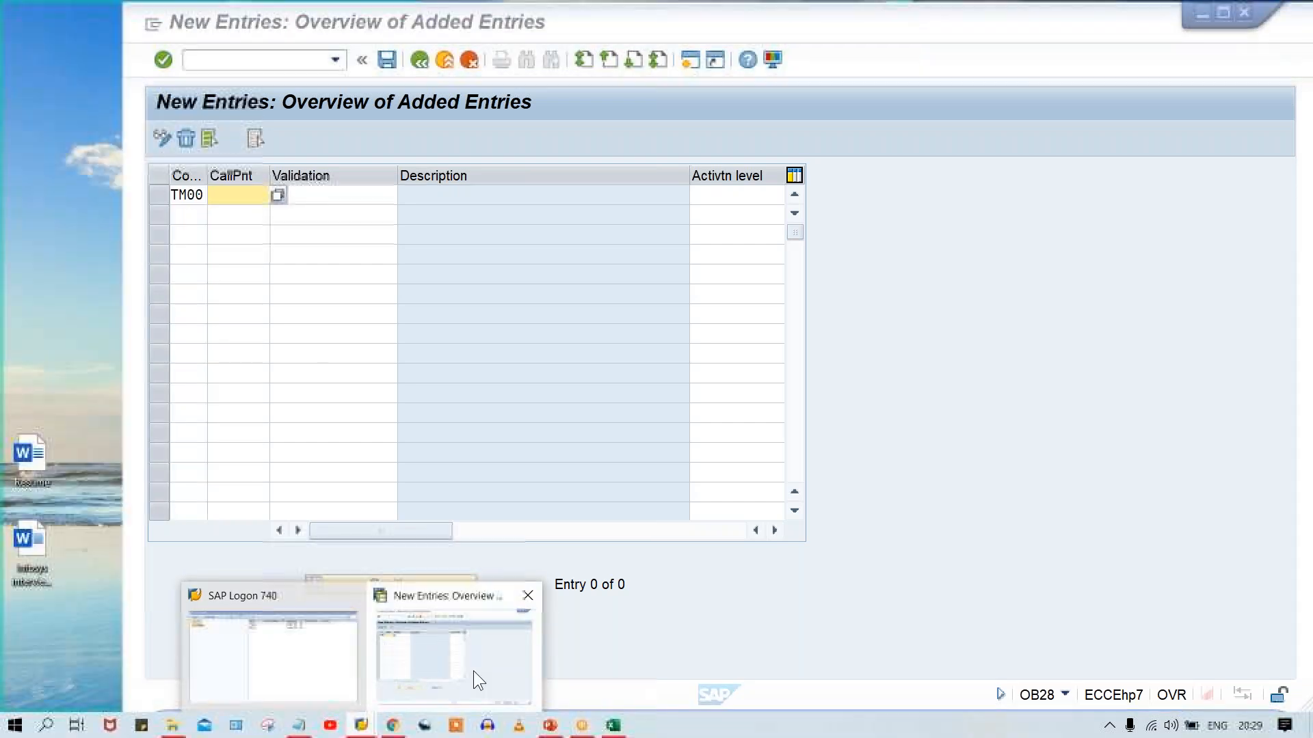
pyautogui.click(474, 671)
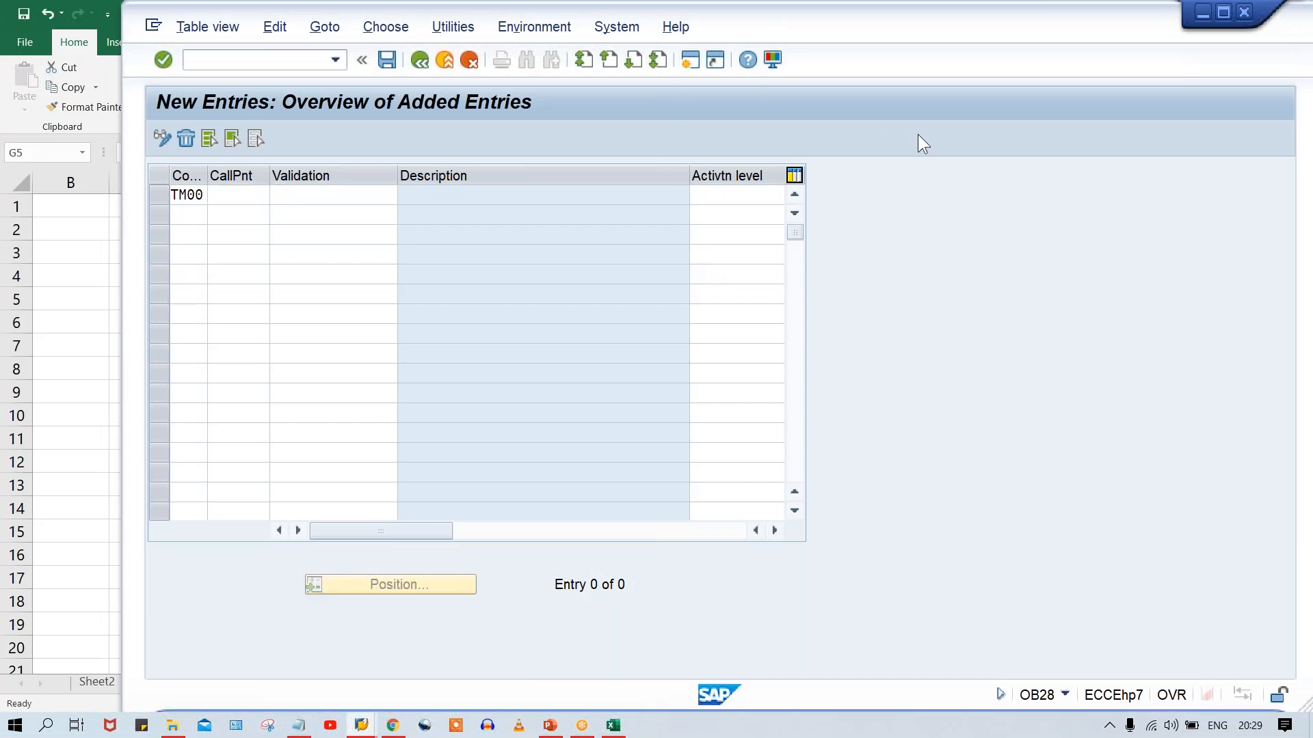
pyautogui.hotkey('ctrl', 'n')
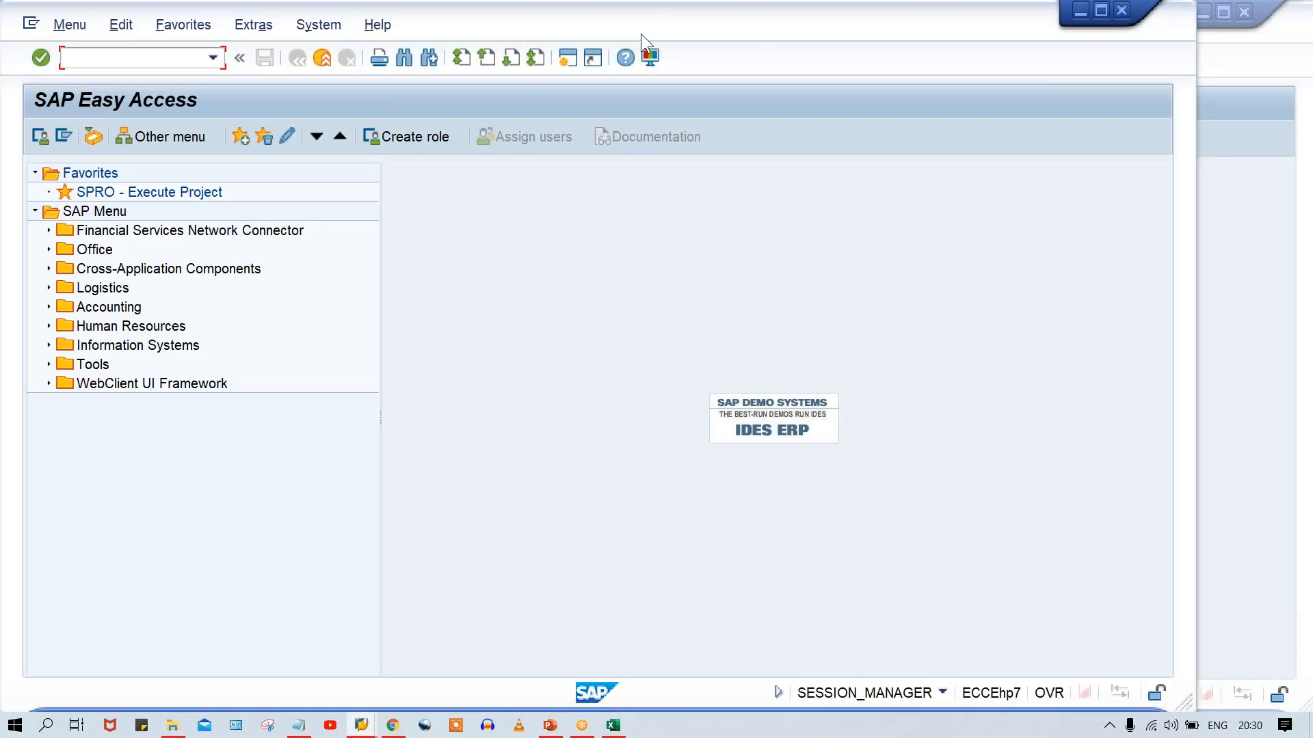
pyautogui.moveTo(641, 34); pyautogui.dragTo(761, 39)
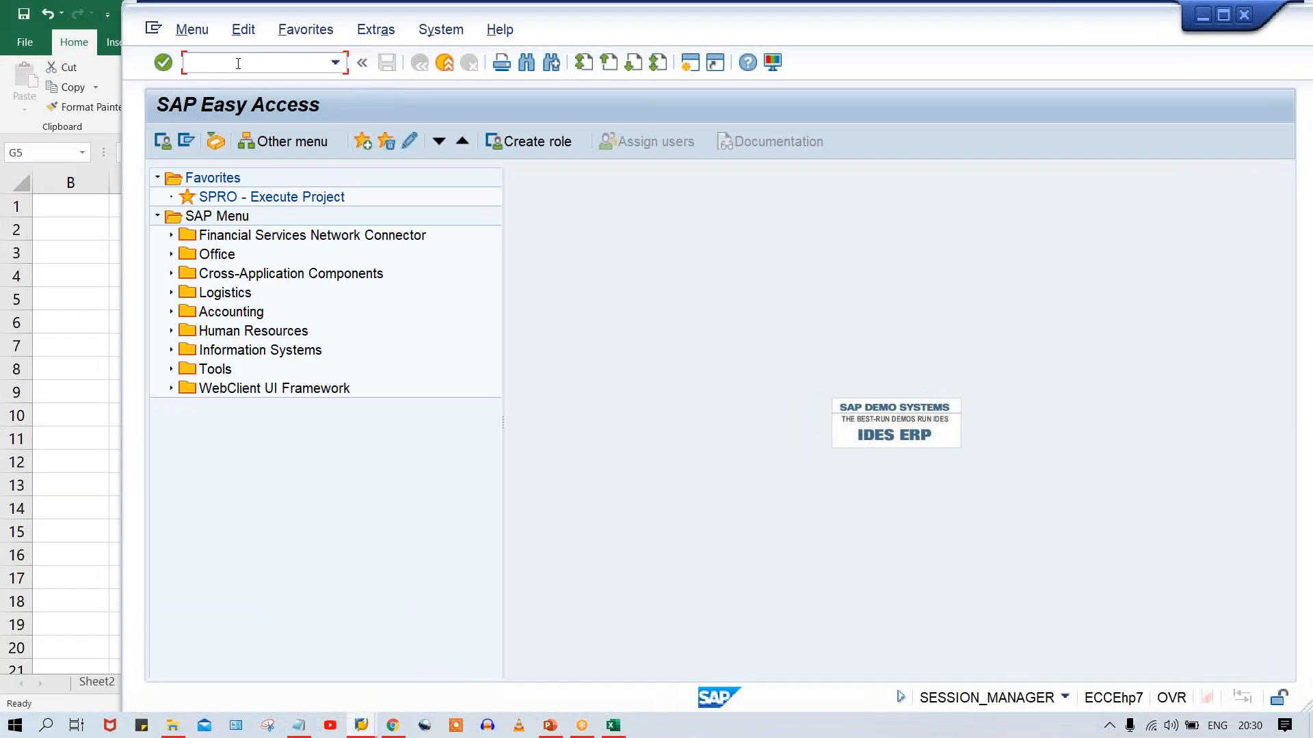
pyautogui.write('FB60')
pyautogui.press('Return')
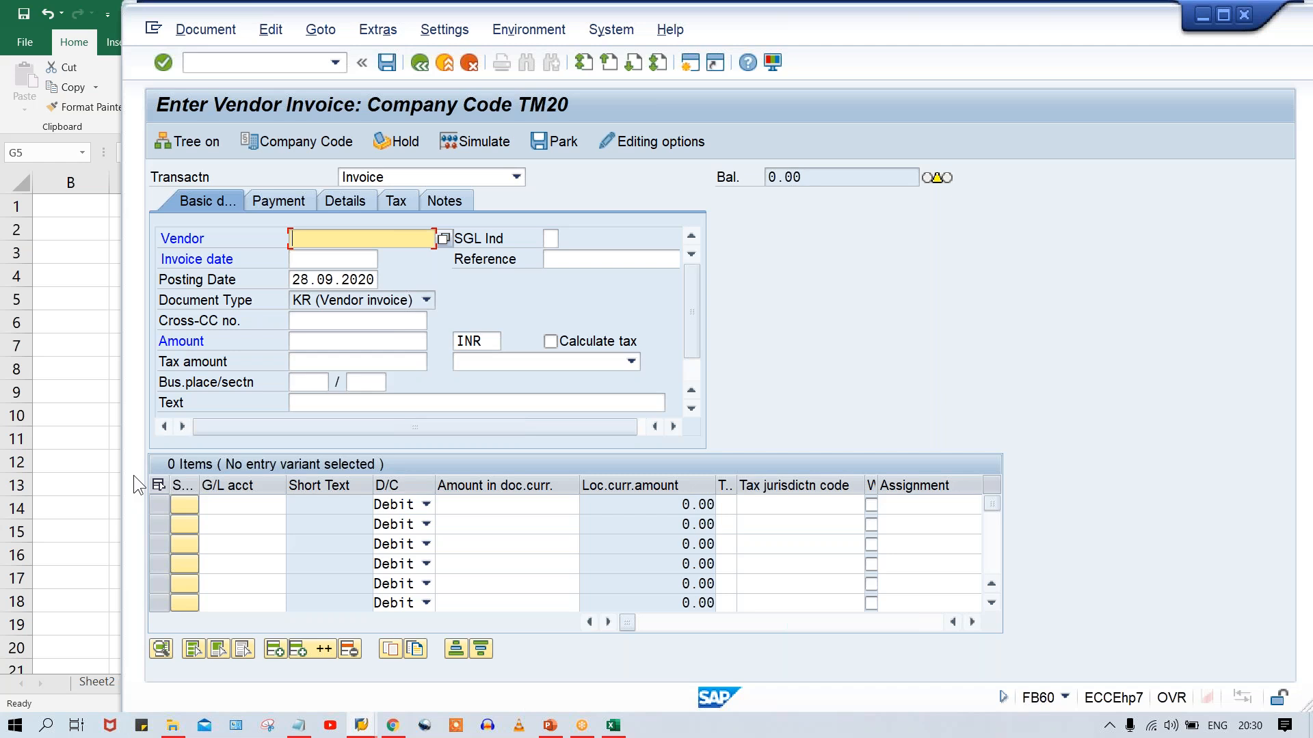
pyautogui.click(304, 259)
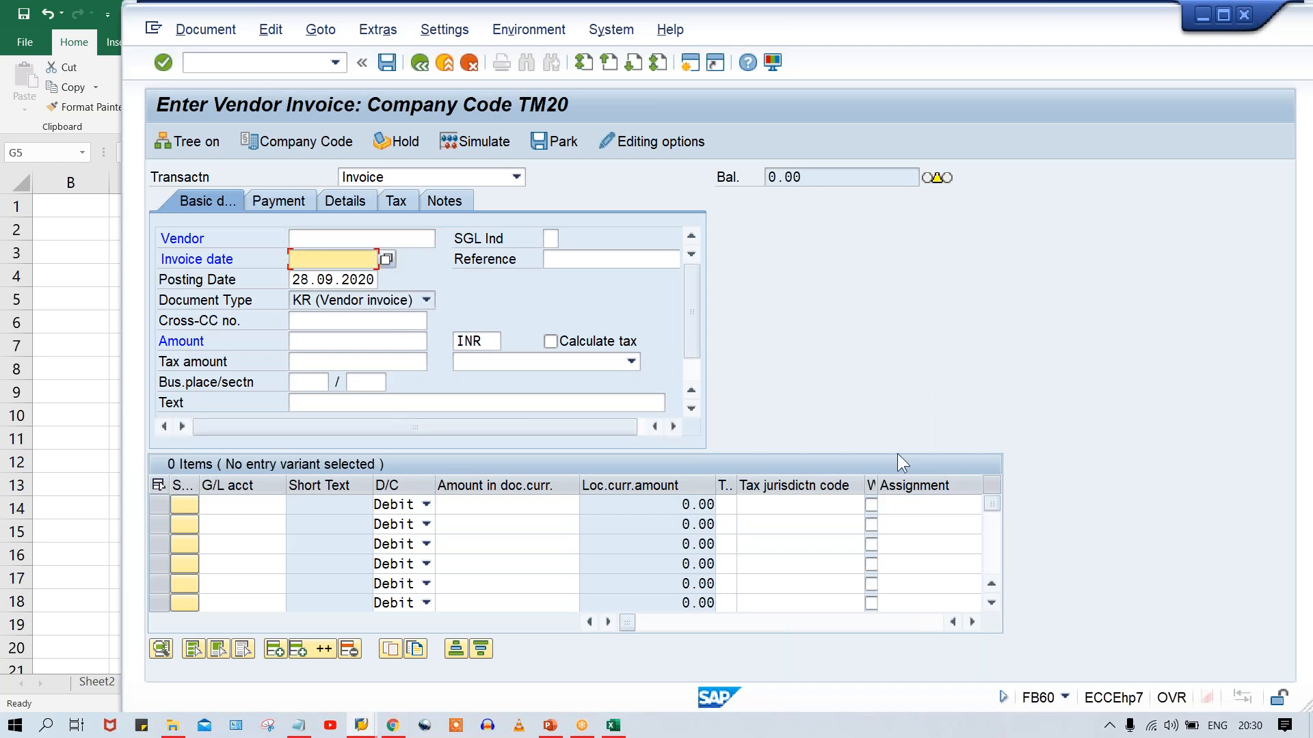
pyautogui.click(821, 506)
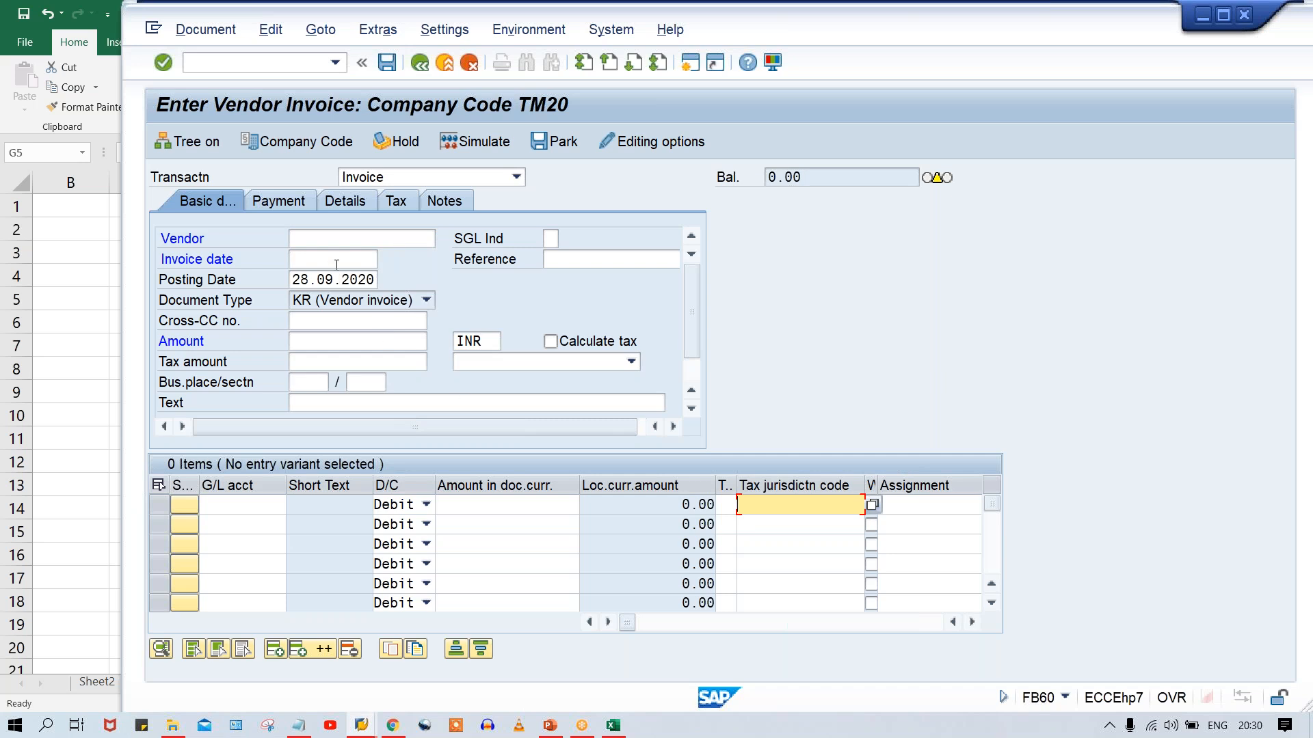
# Step: Return to the new validation entries, set callup point 1 for TM00, and open validation maintenance under the TATA MOTOR customizing request
pyautogui.hotkey('alt', 'Tab')
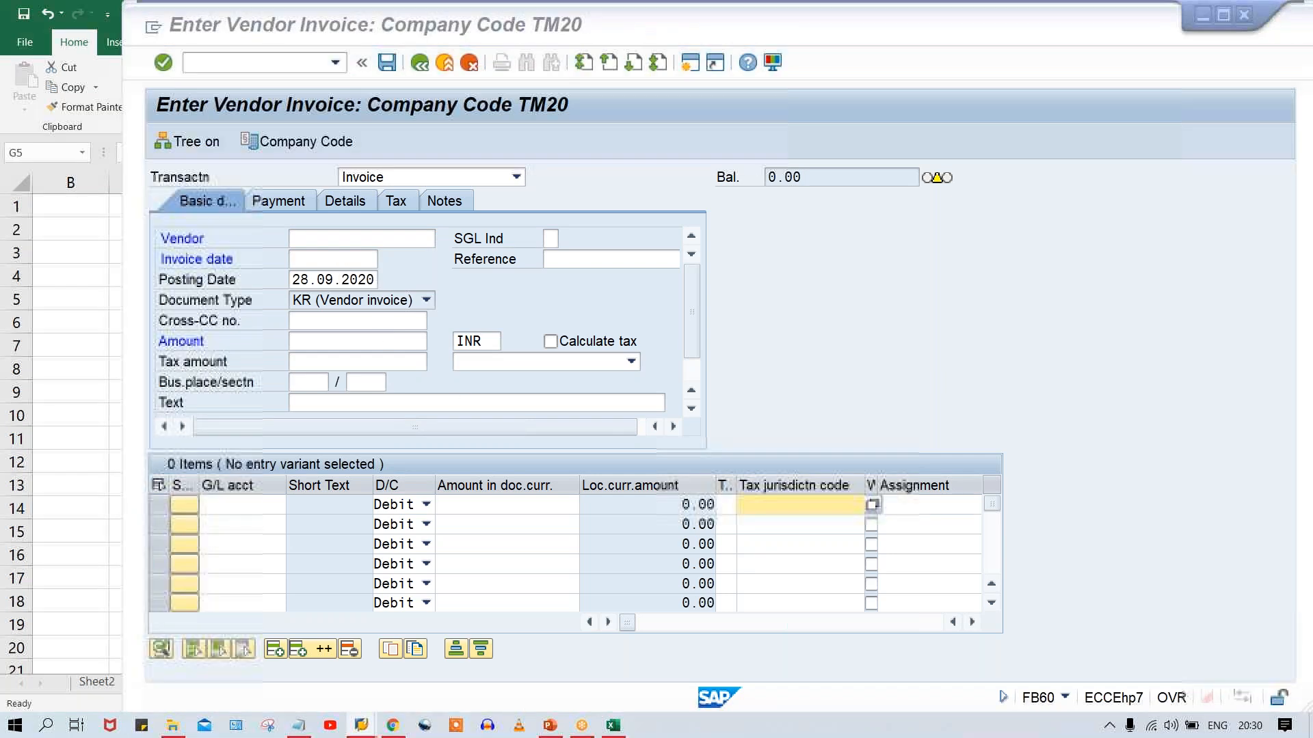
pyautogui.click(240, 201)
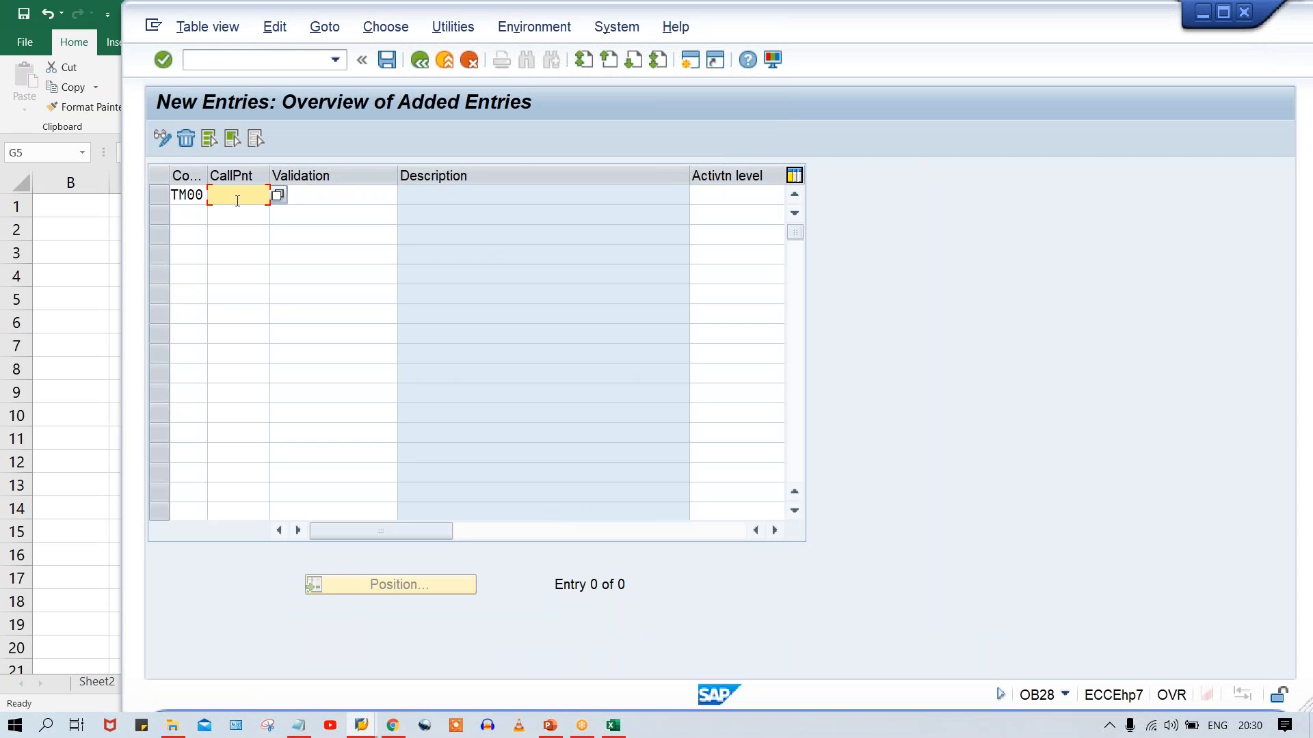
pyautogui.write('1')
pyautogui.click(321, 201)
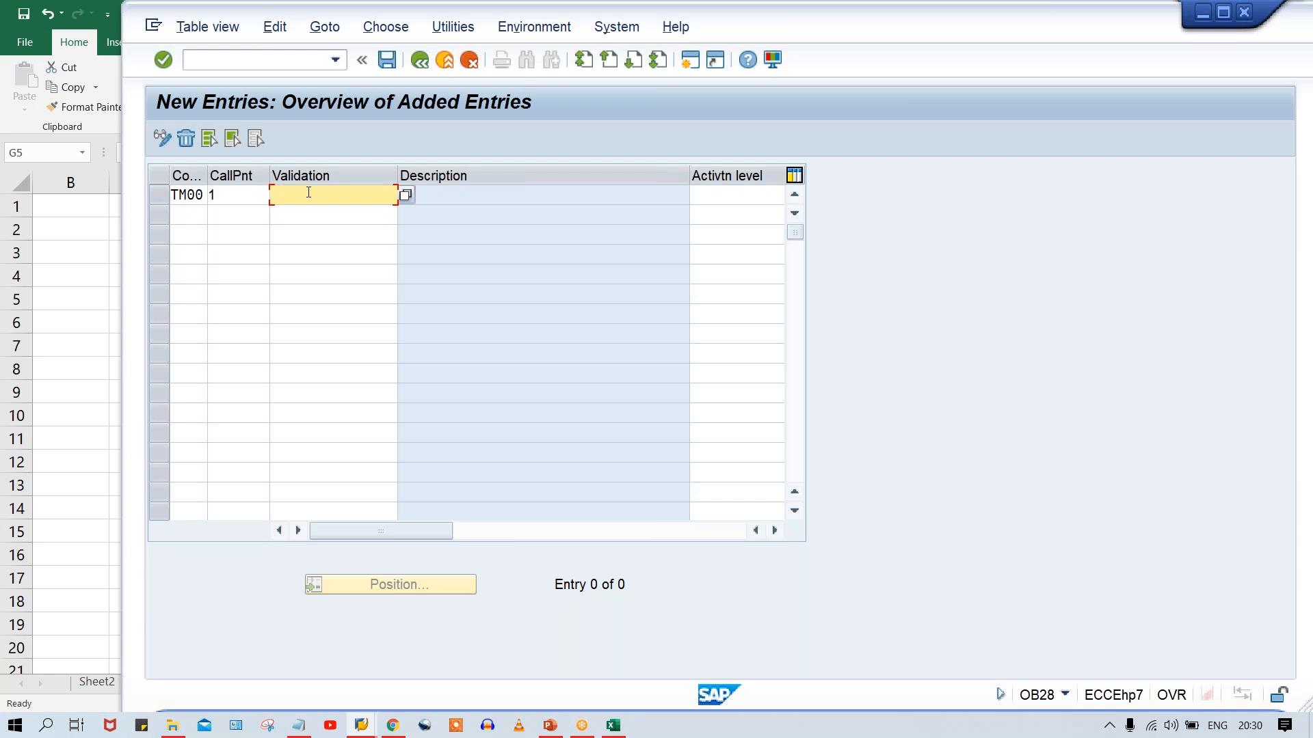
pyautogui.doubleClick(454, 196)
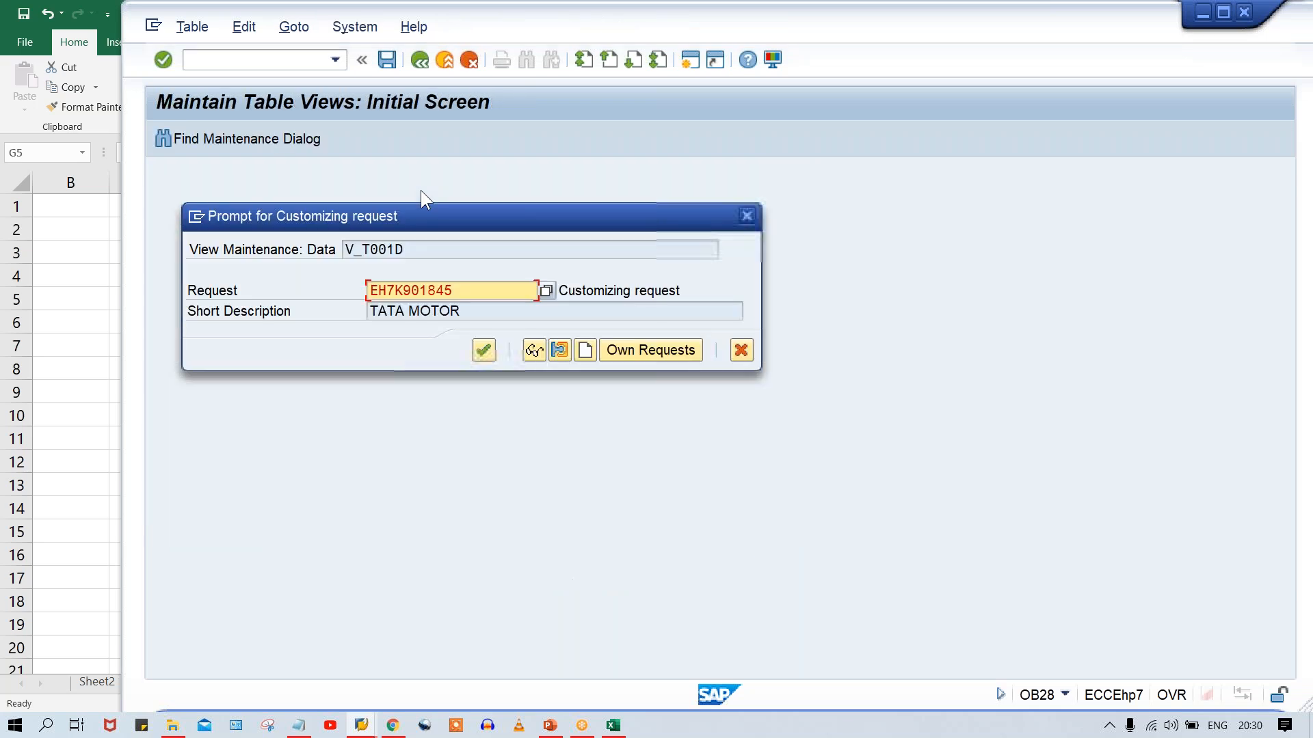
pyautogui.press('Return')
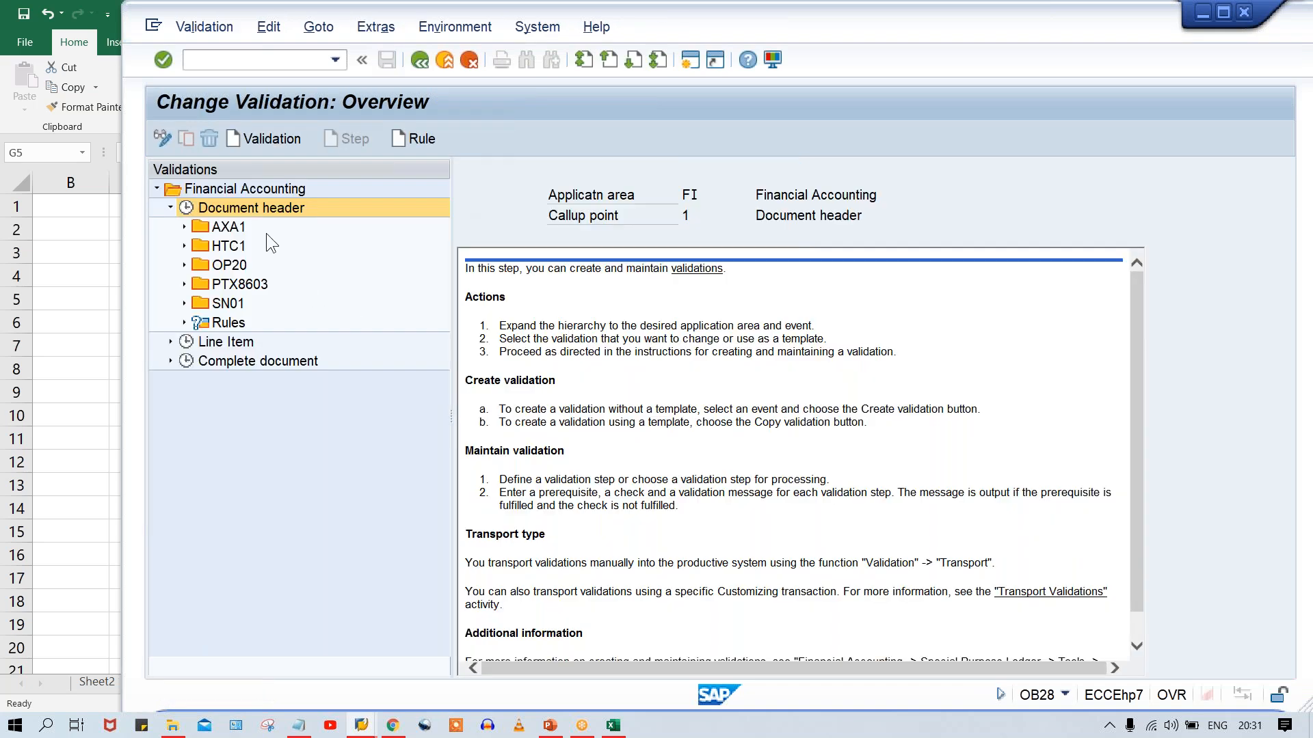
# Step: Create a validation named TM00 under Document header and add a validation step with its prerequisite open for editing
pyautogui.click(264, 137)
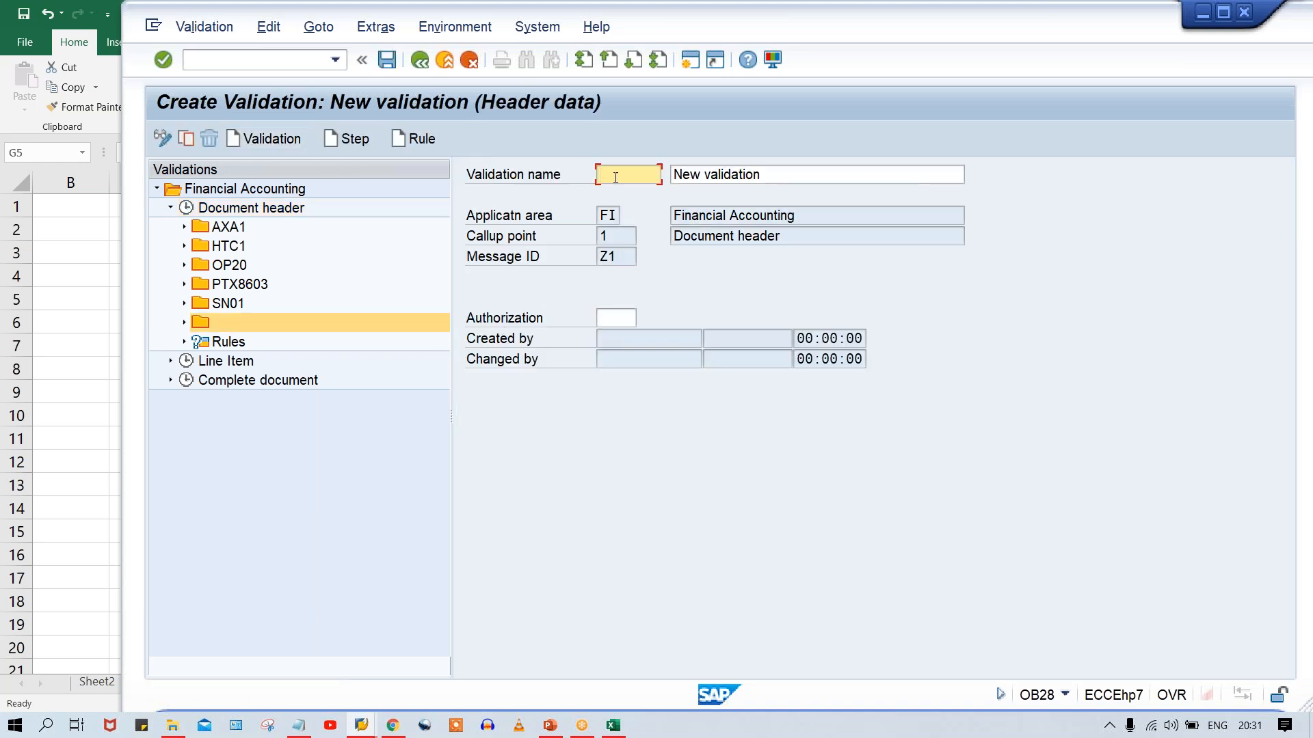
pyautogui.write('TM00')
pyautogui.press('Tab')
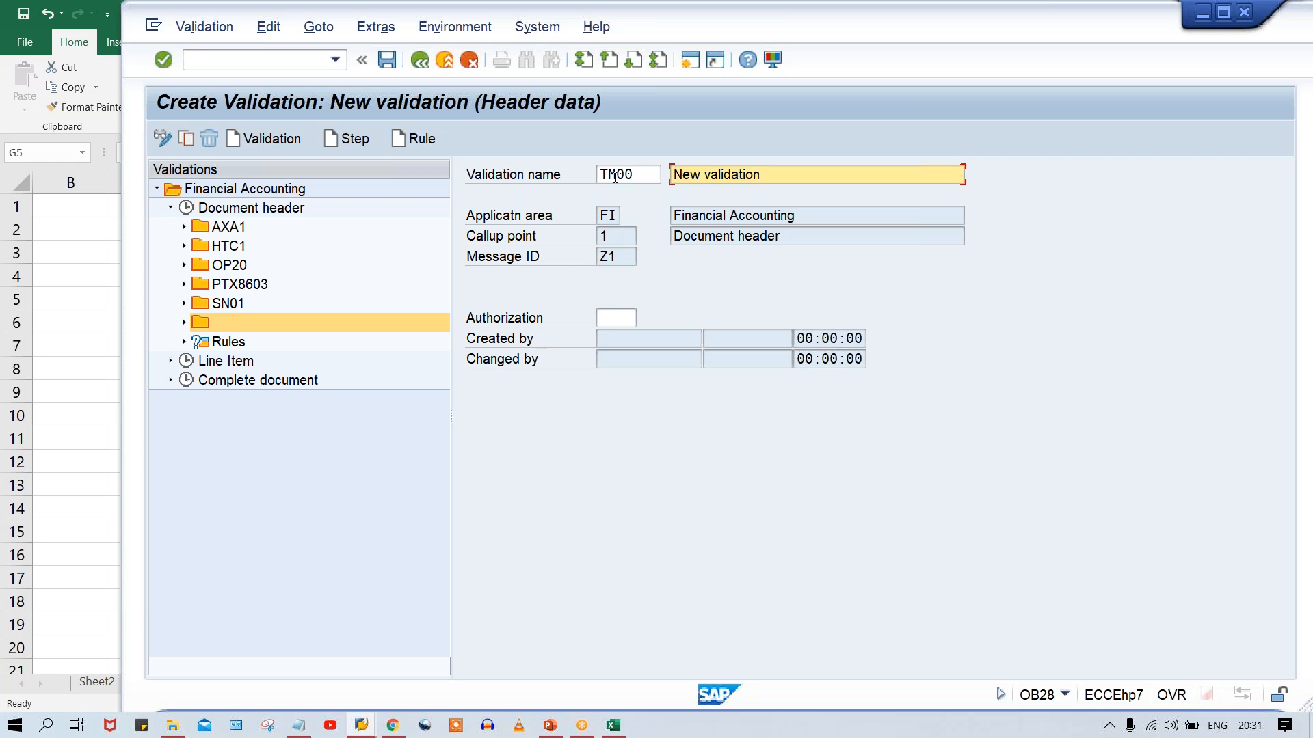
pyautogui.click(347, 141)
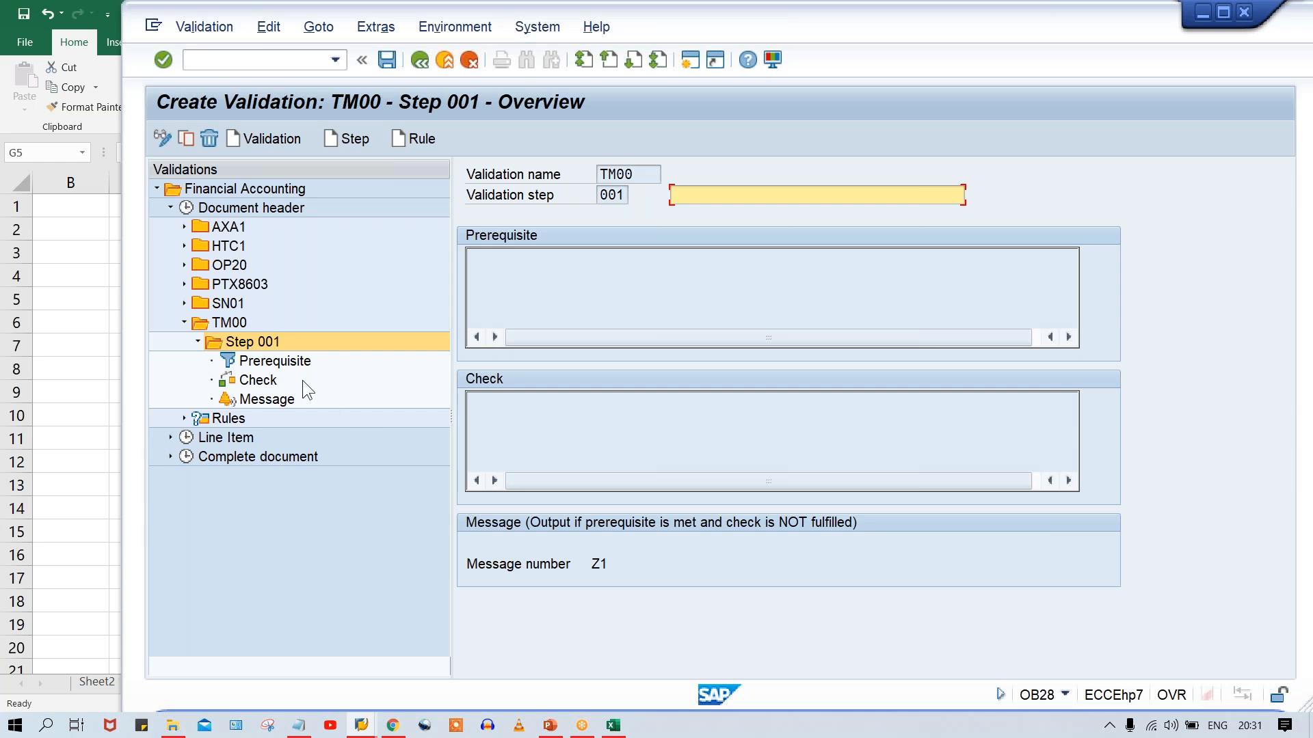
pyautogui.doubleClick(275, 361)
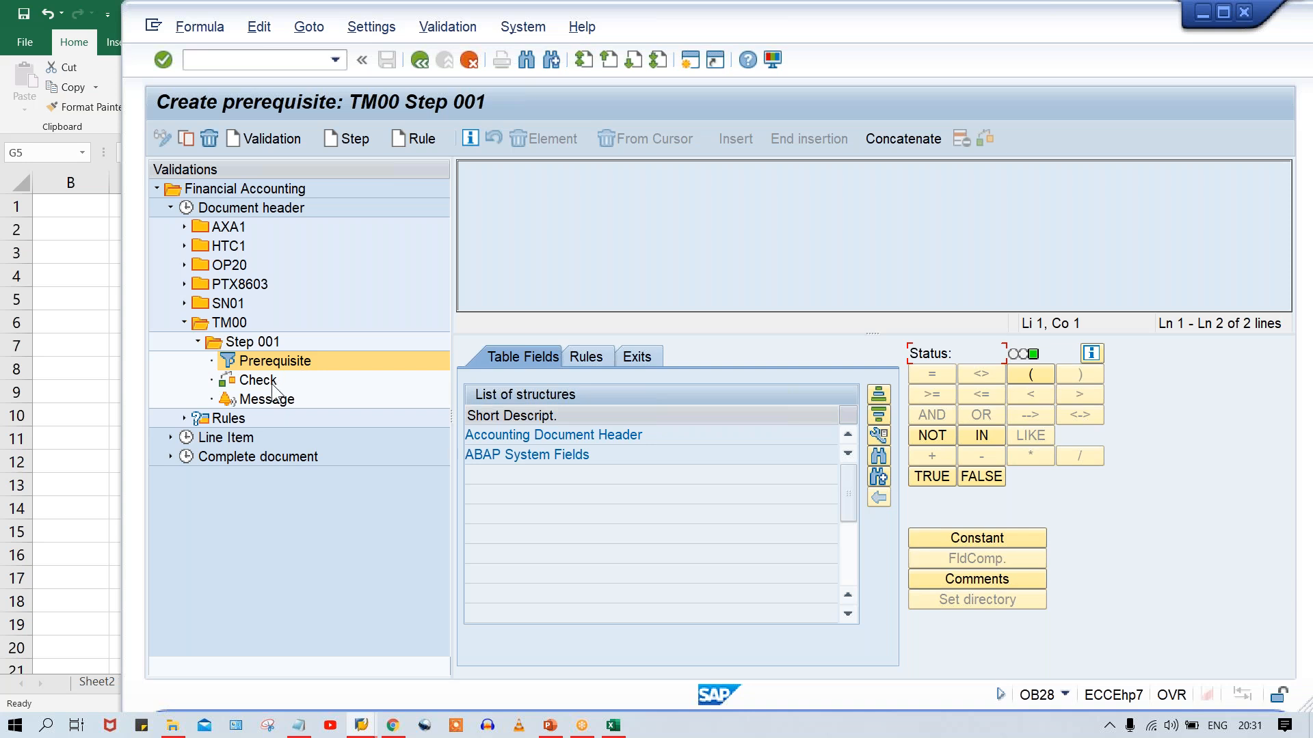
# Step: Switch to the Class workbook in Excel and compare the document date in L6 with the posting date in M6
pyautogui.click(612, 726)
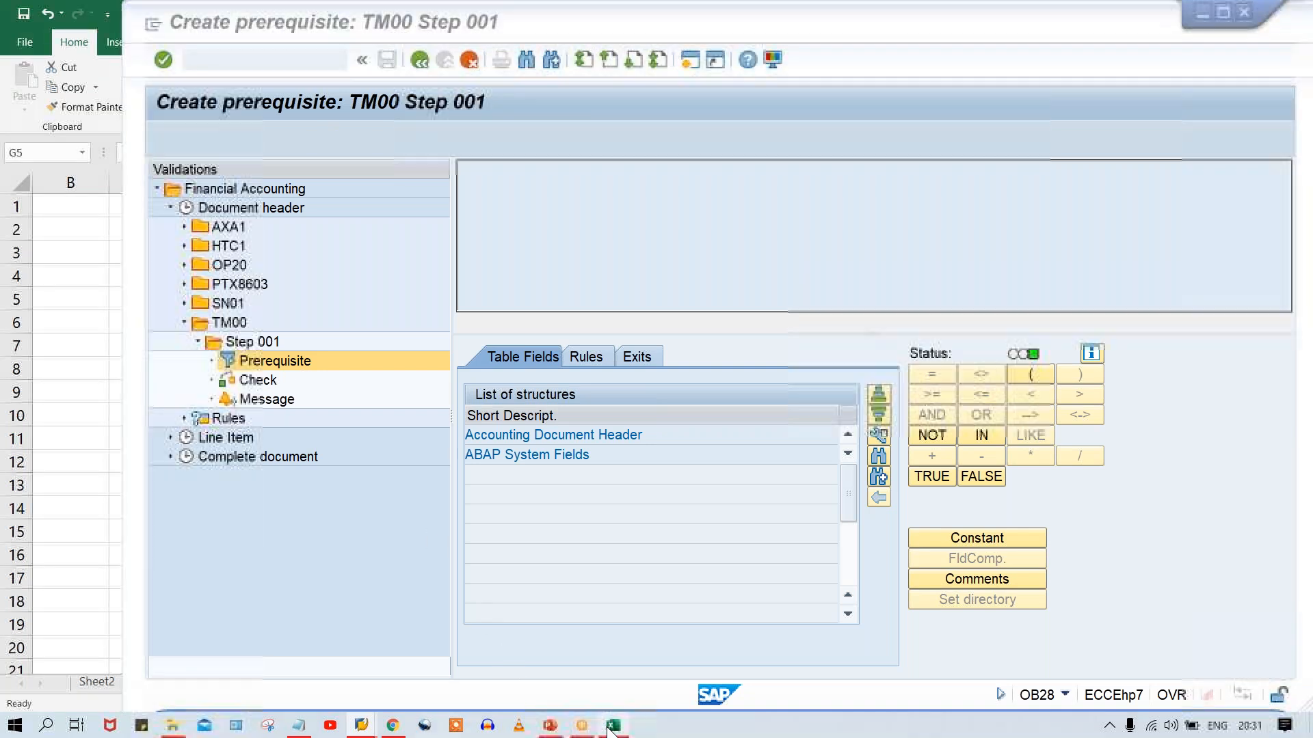
pyautogui.click(850, 325)
pyautogui.click(911, 341)
pyautogui.click(865, 326)
pyautogui.click(919, 338)
pyautogui.click(905, 324)
pyautogui.click(858, 323)
pyautogui.click(926, 322)
pyautogui.click(863, 325)
pyautogui.click(925, 322)
pyautogui.click(869, 326)
pyautogui.click(906, 327)
pyautogui.click(860, 327)
pyautogui.click(917, 326)
pyautogui.click(850, 327)
pyautogui.click(912, 328)
pyautogui.click(850, 323)
pyautogui.click(899, 328)
pyautogui.click(854, 323)
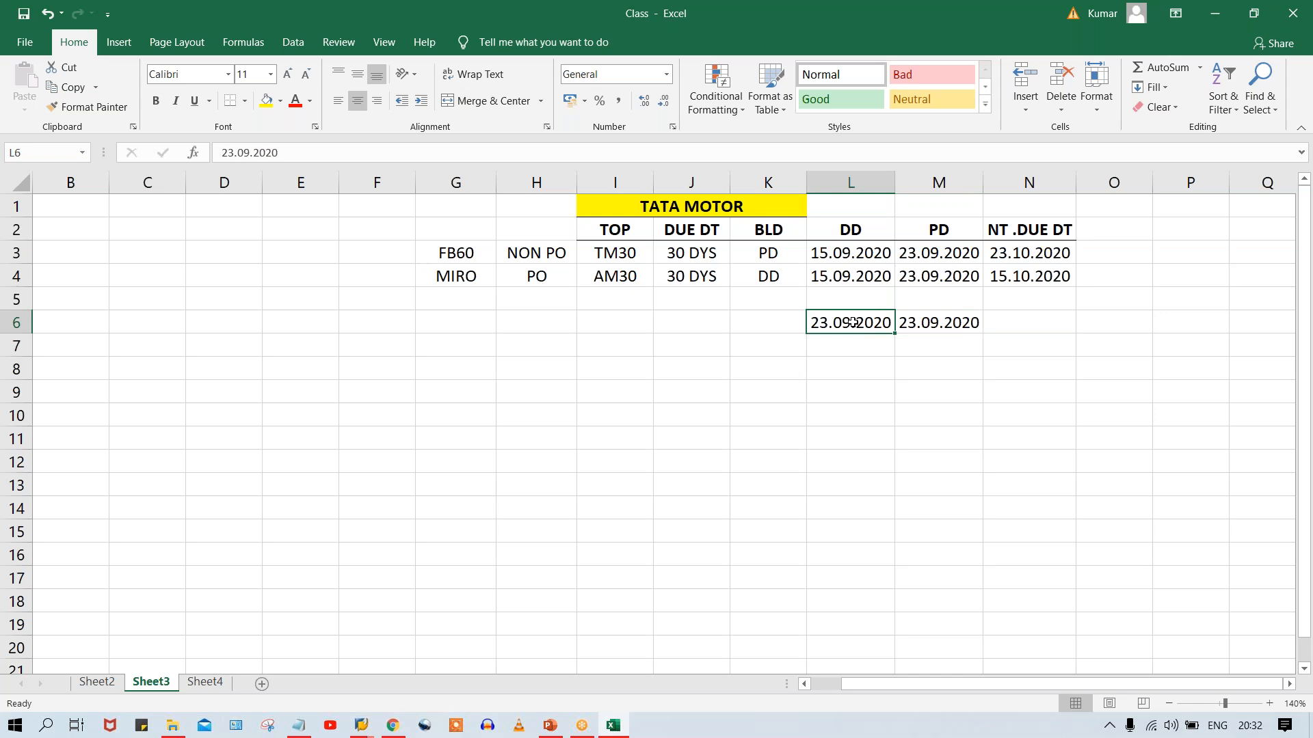
# Step: View the TM00 prerequisite in SAP and return to Excel to recheck the dates in L6 and M6
pyautogui.hotkey('alt', 'Tab')
pyautogui.click(275, 362)
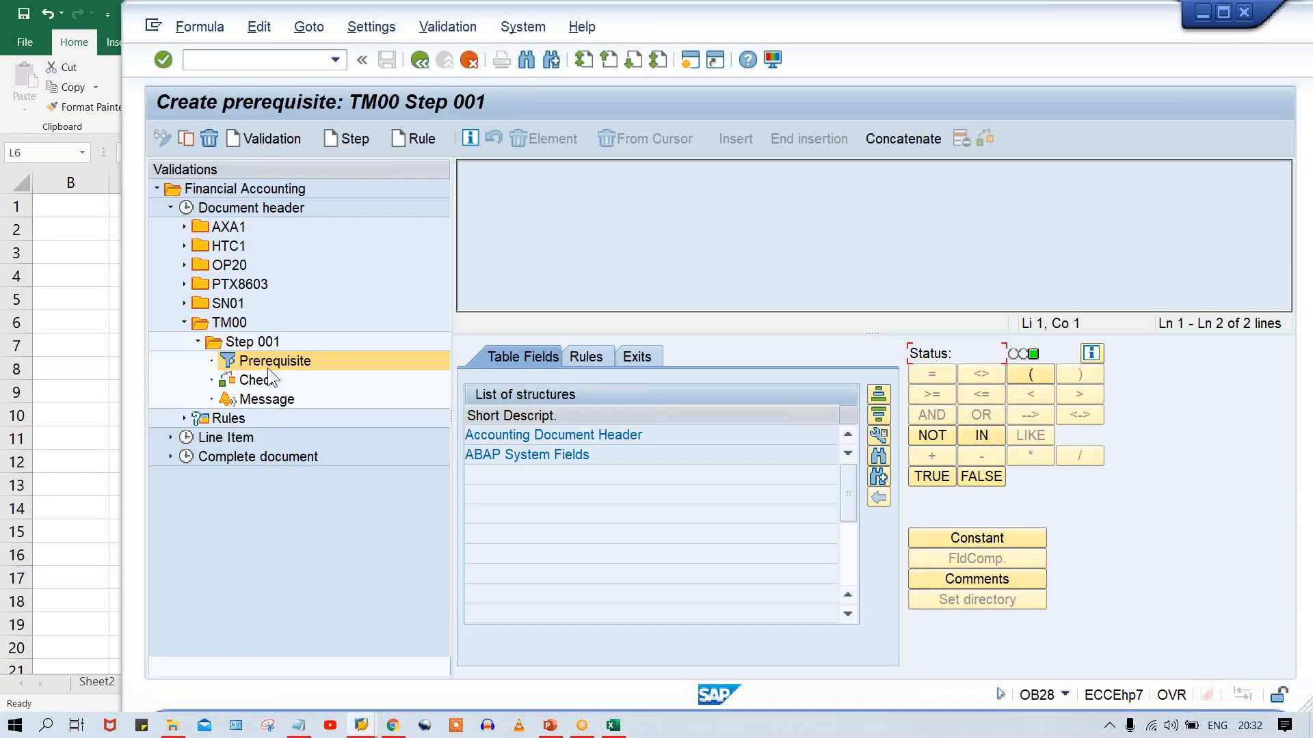
pyautogui.click(620, 730)
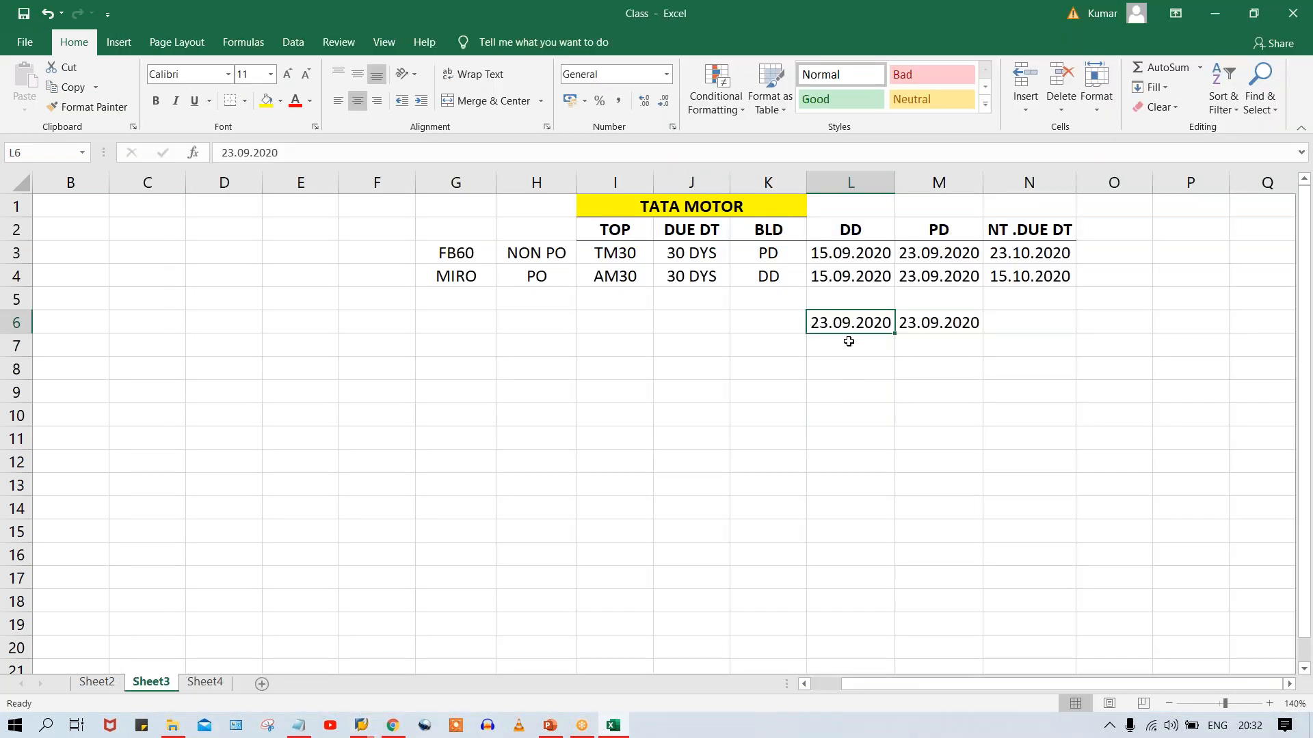
pyautogui.click(928, 321)
pyautogui.click(889, 327)
pyautogui.click(941, 322)
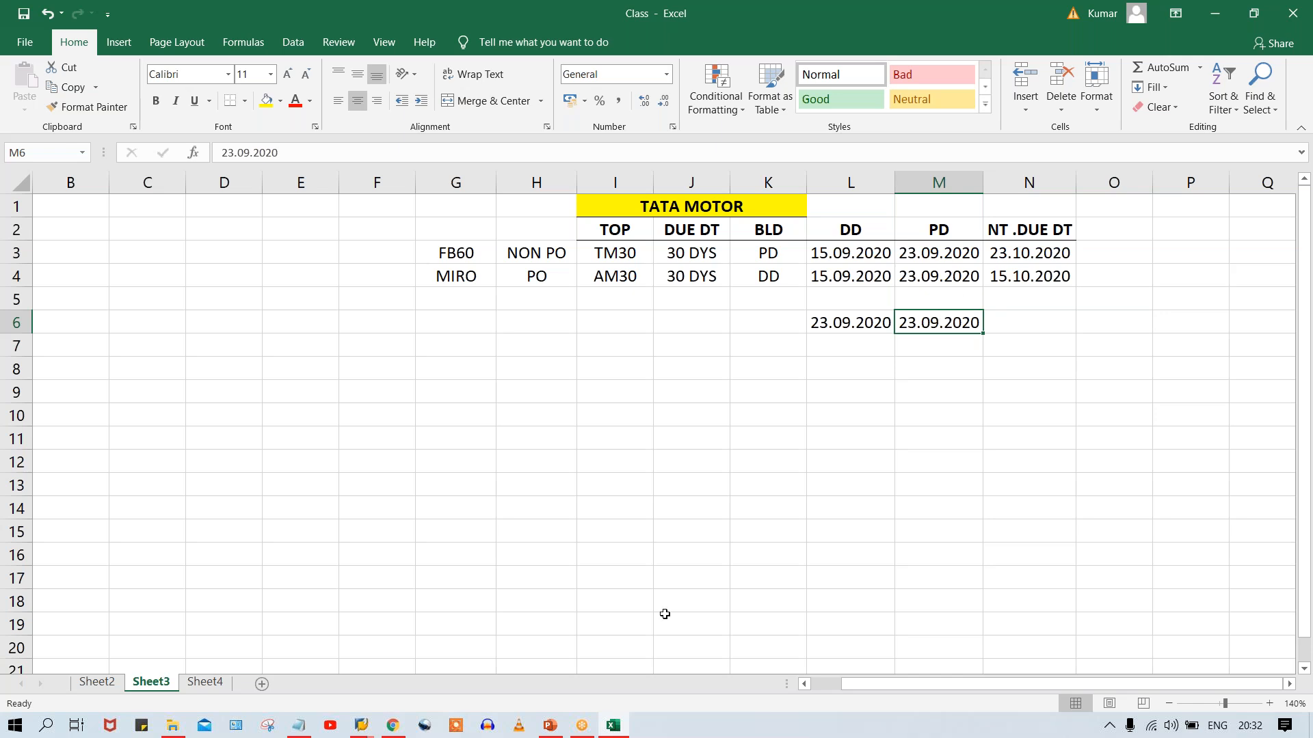
# Step: Switch to the TM00 Step 001 prerequisite in SAP and search its operand list for COMPANY CODE
pyautogui.click(361, 725)
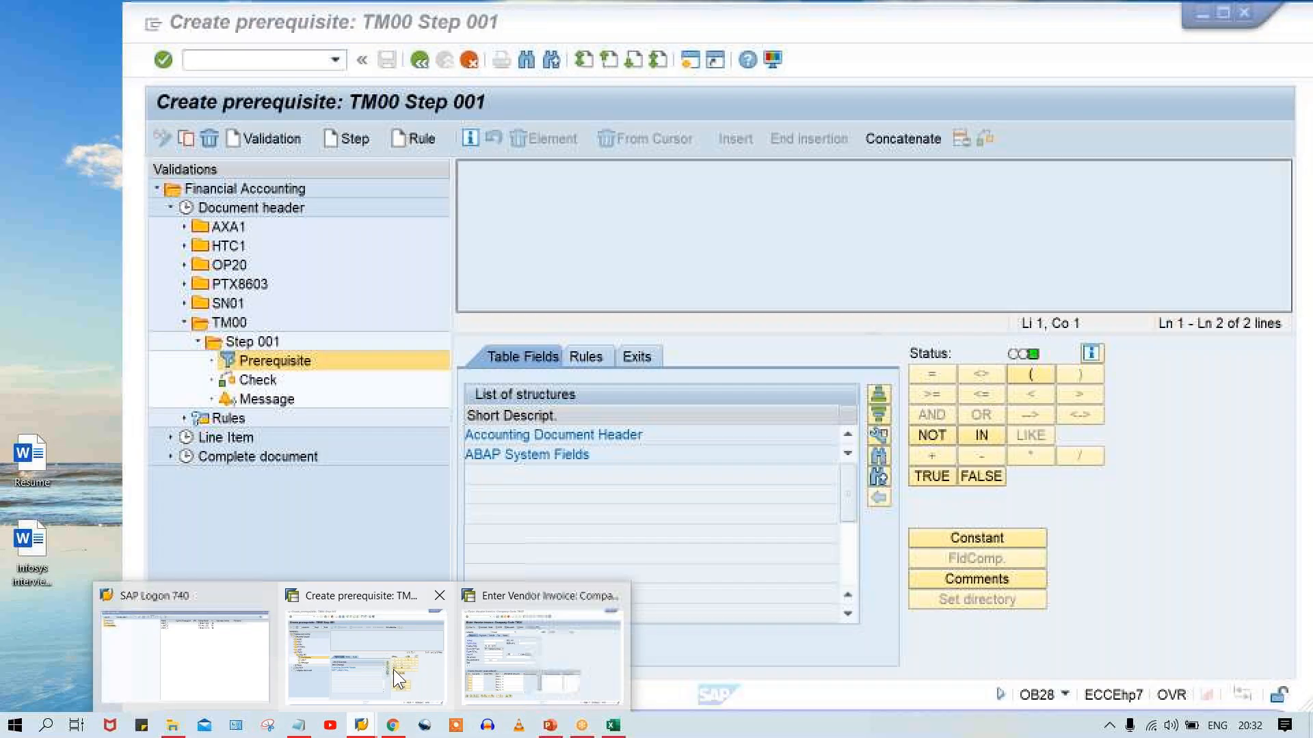
pyautogui.click(393, 670)
pyautogui.click(524, 203)
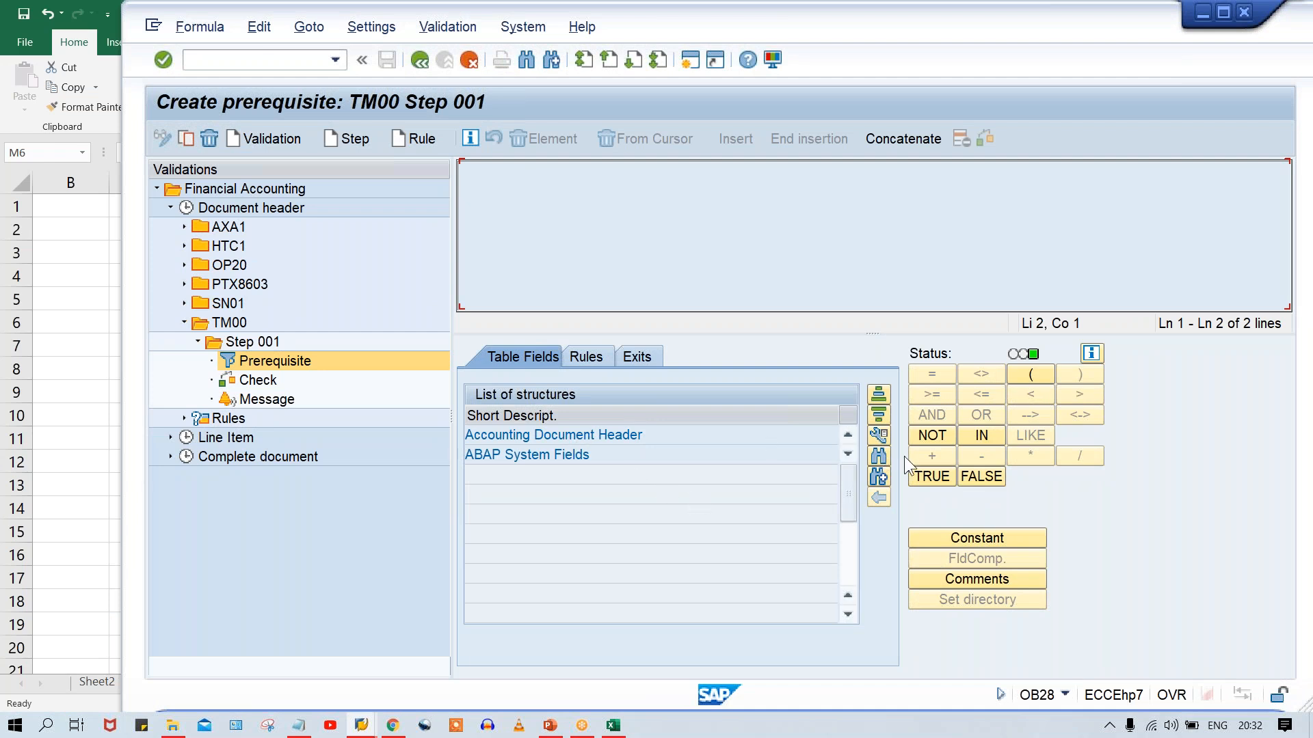
pyautogui.click(875, 459)
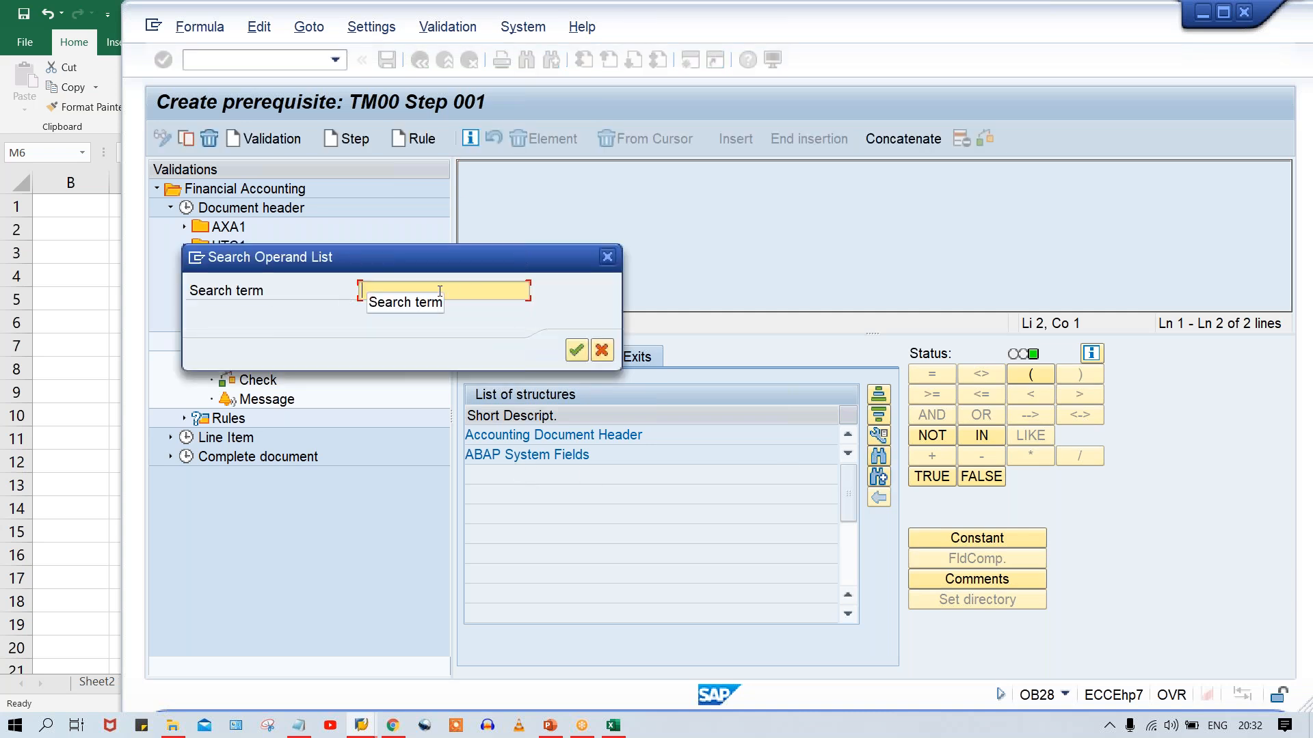
pyautogui.write('COMPA')
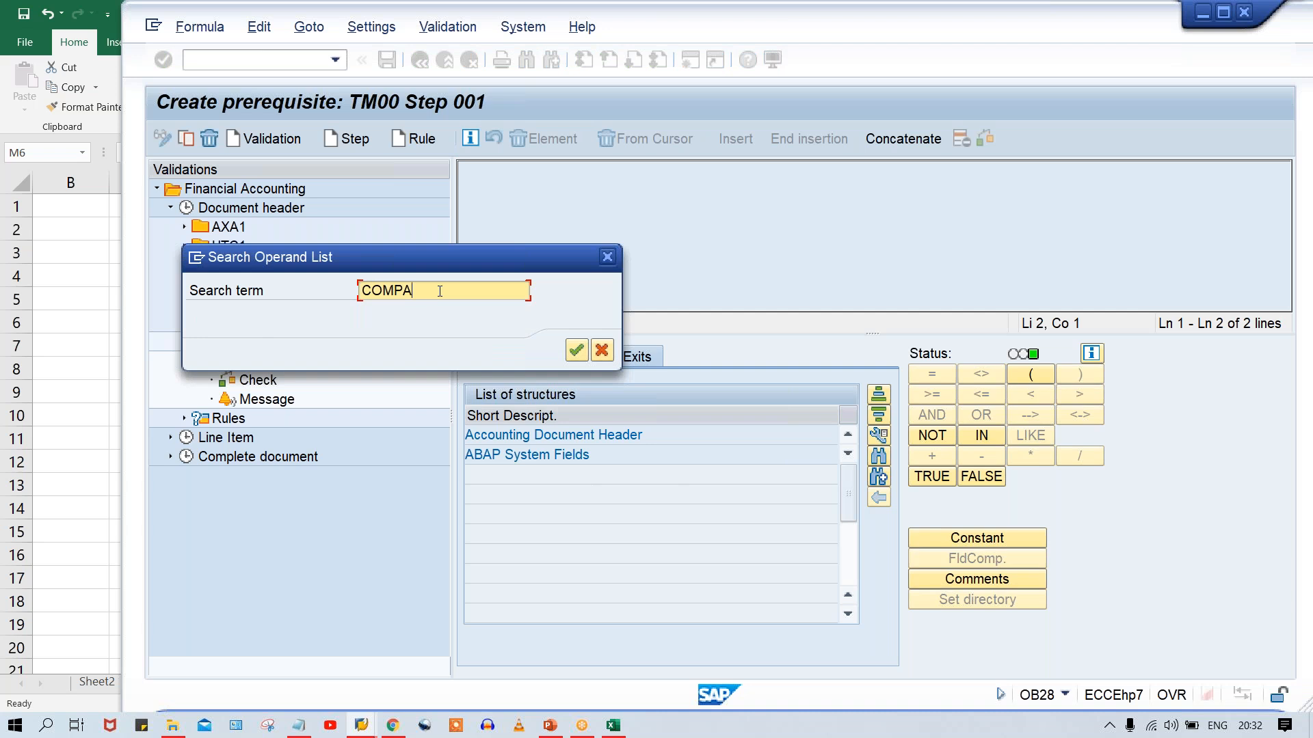
pyautogui.write('NY CODE')
pyautogui.press('Return')
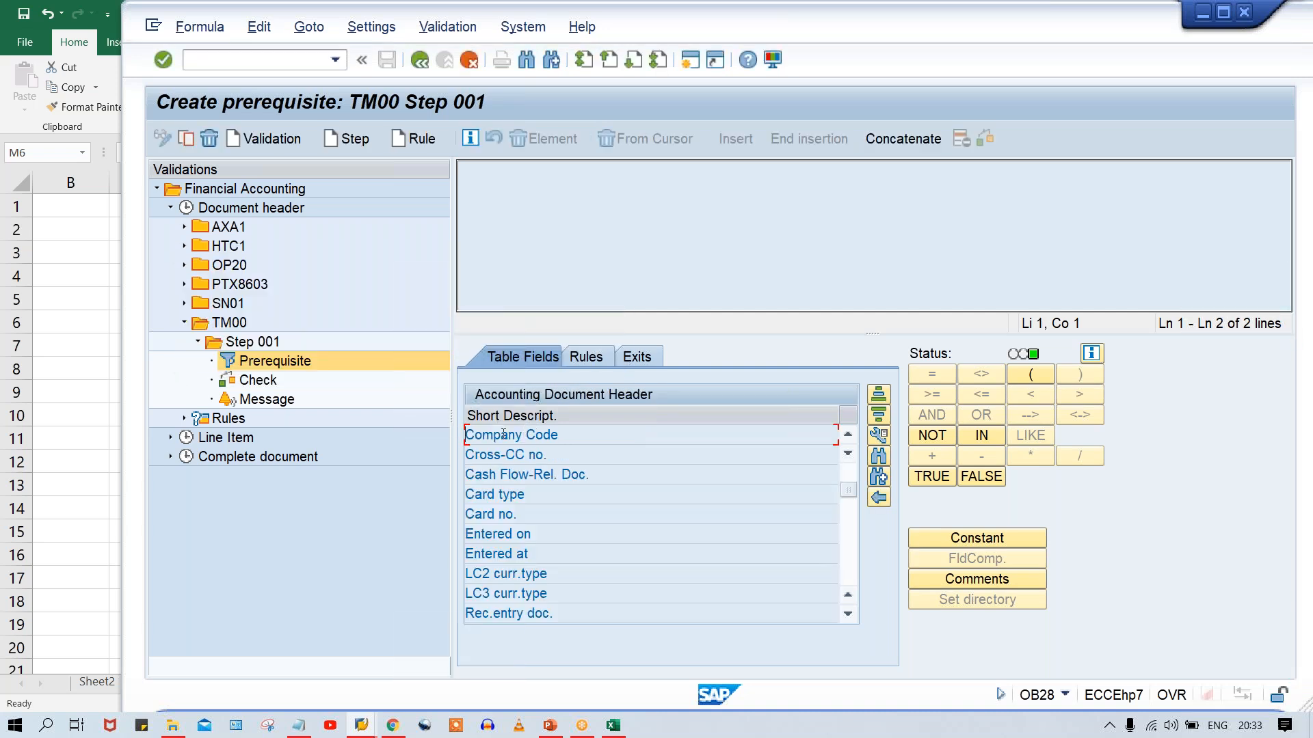
# Step: Browse the Accounting Document Header fields from the list of structures and repeat the operand search for COMPANY CODE
pyautogui.click(878, 498)
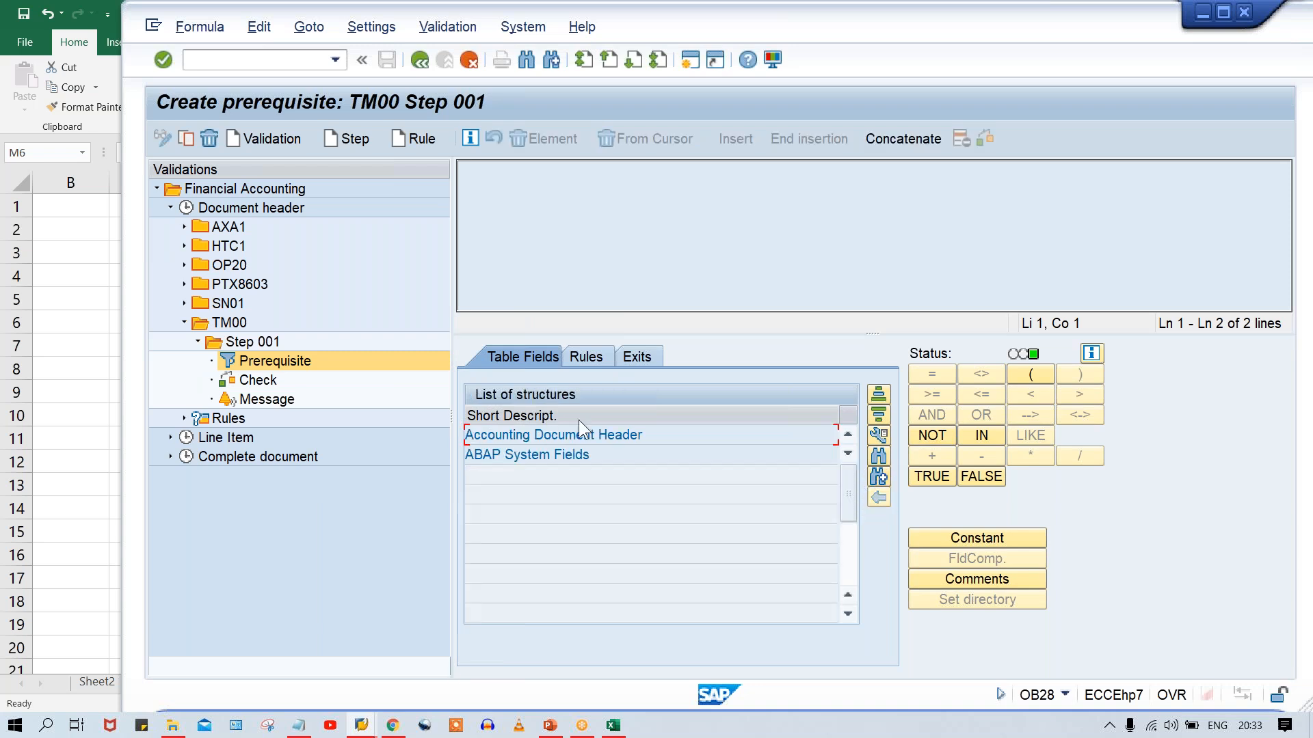
pyautogui.doubleClick(626, 435)
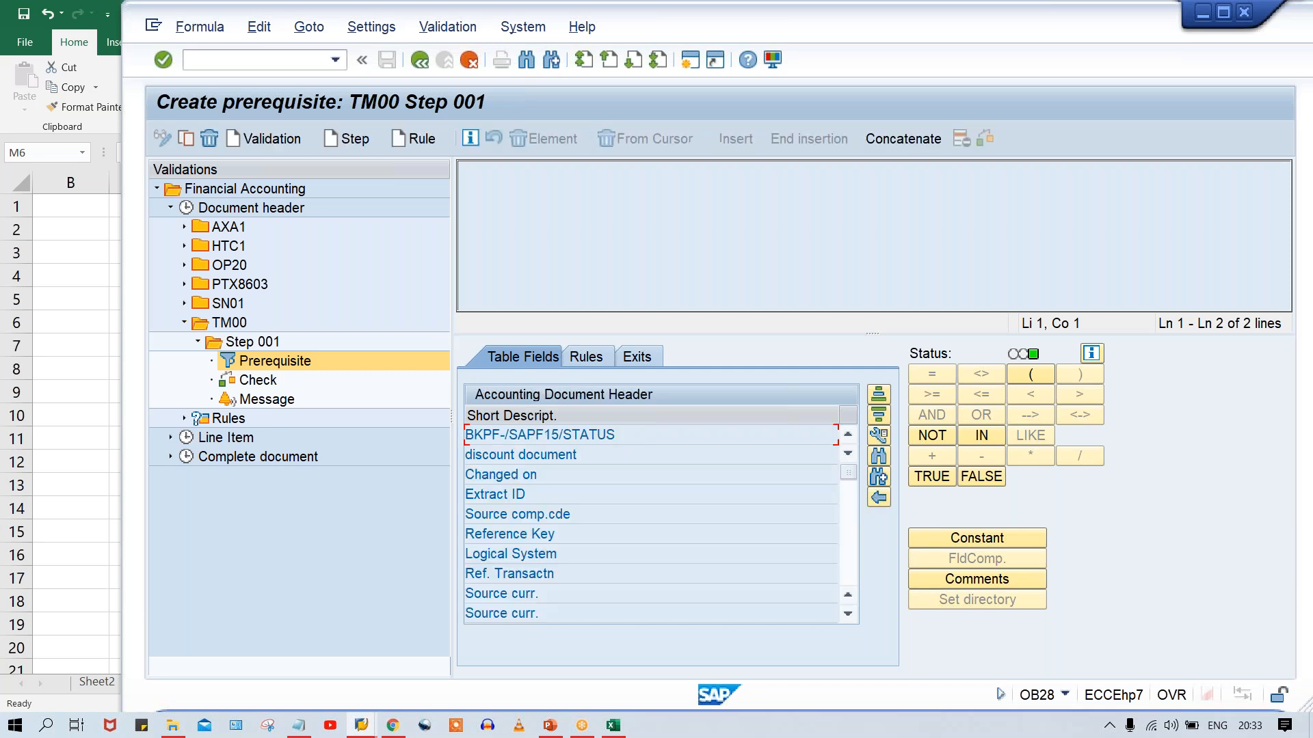
pyautogui.scroll(-7, 614, 516)
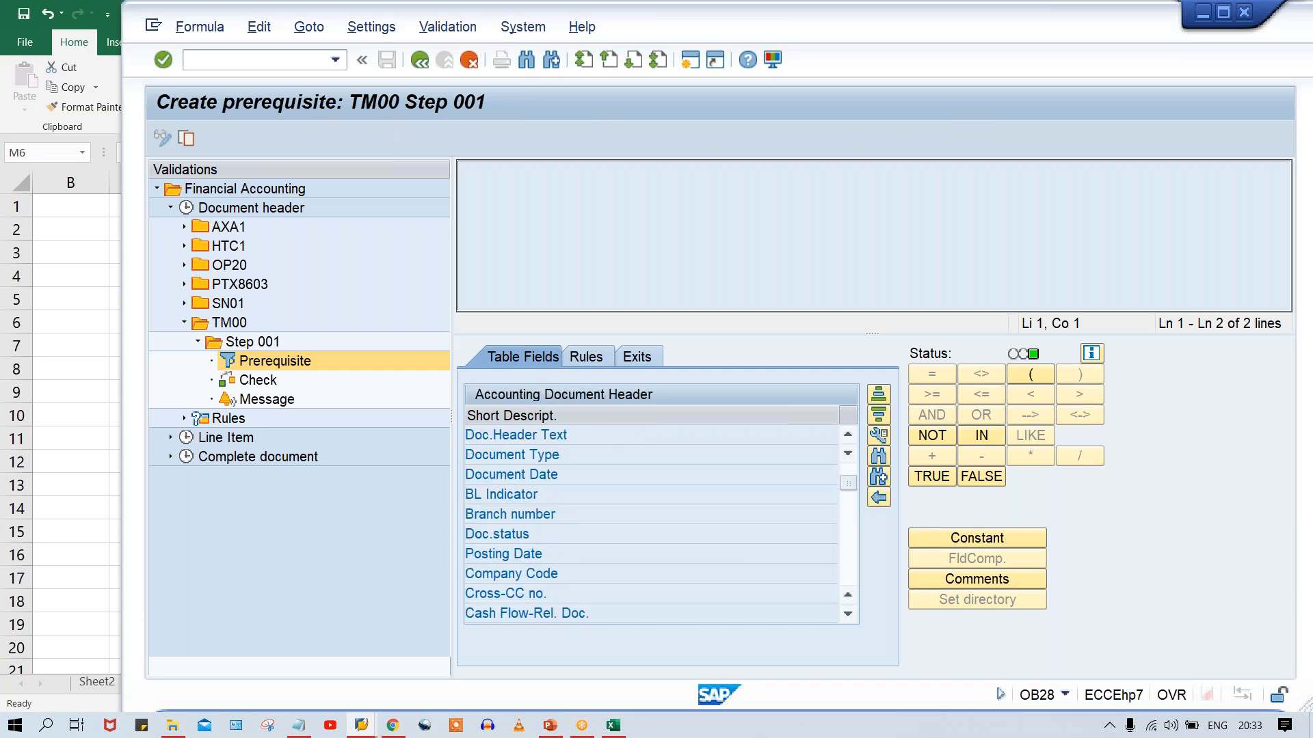
pyautogui.scroll(-2, 614, 516)
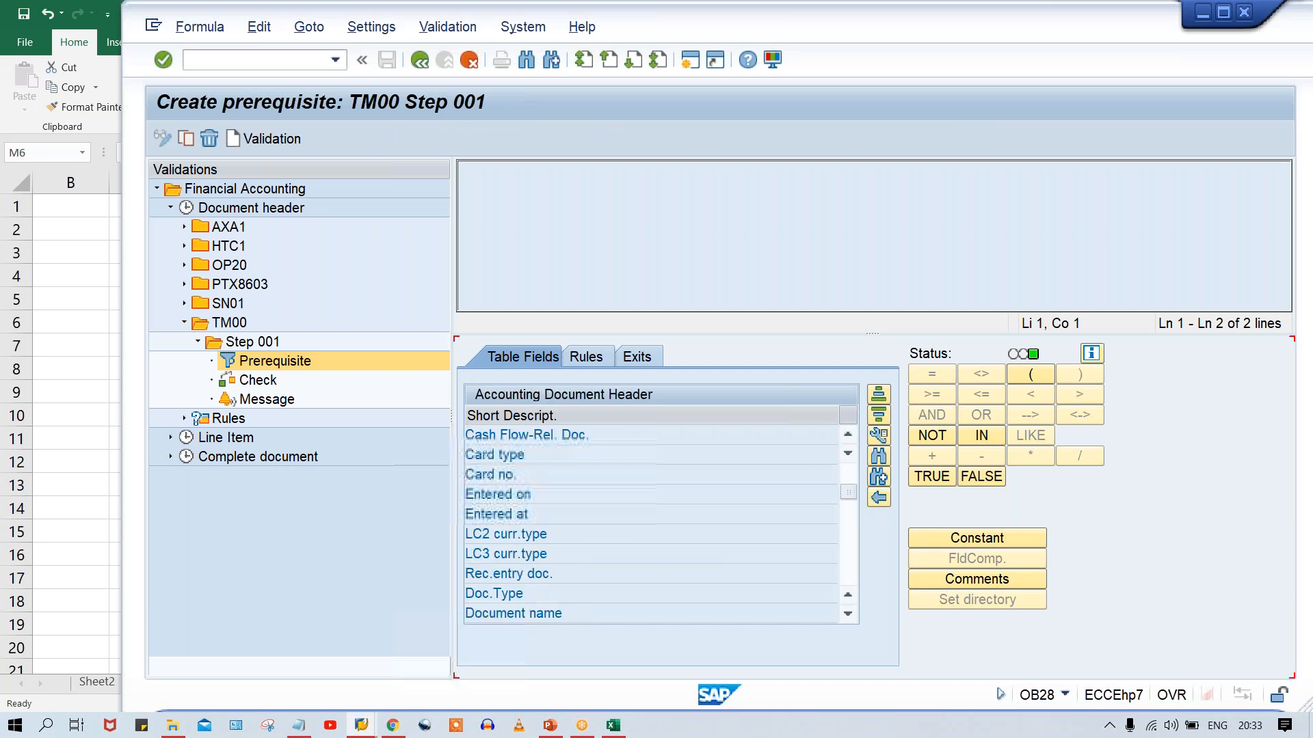
pyautogui.click(879, 456)
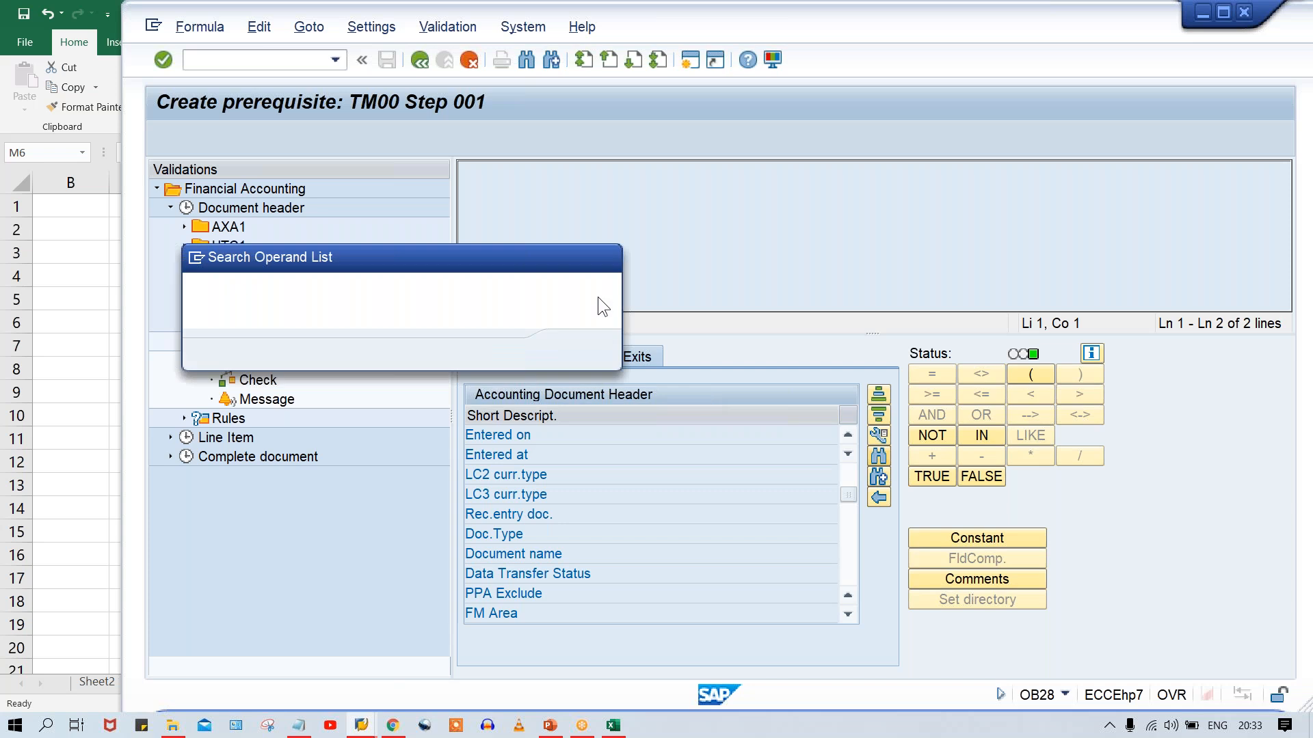
pyautogui.press('Return')
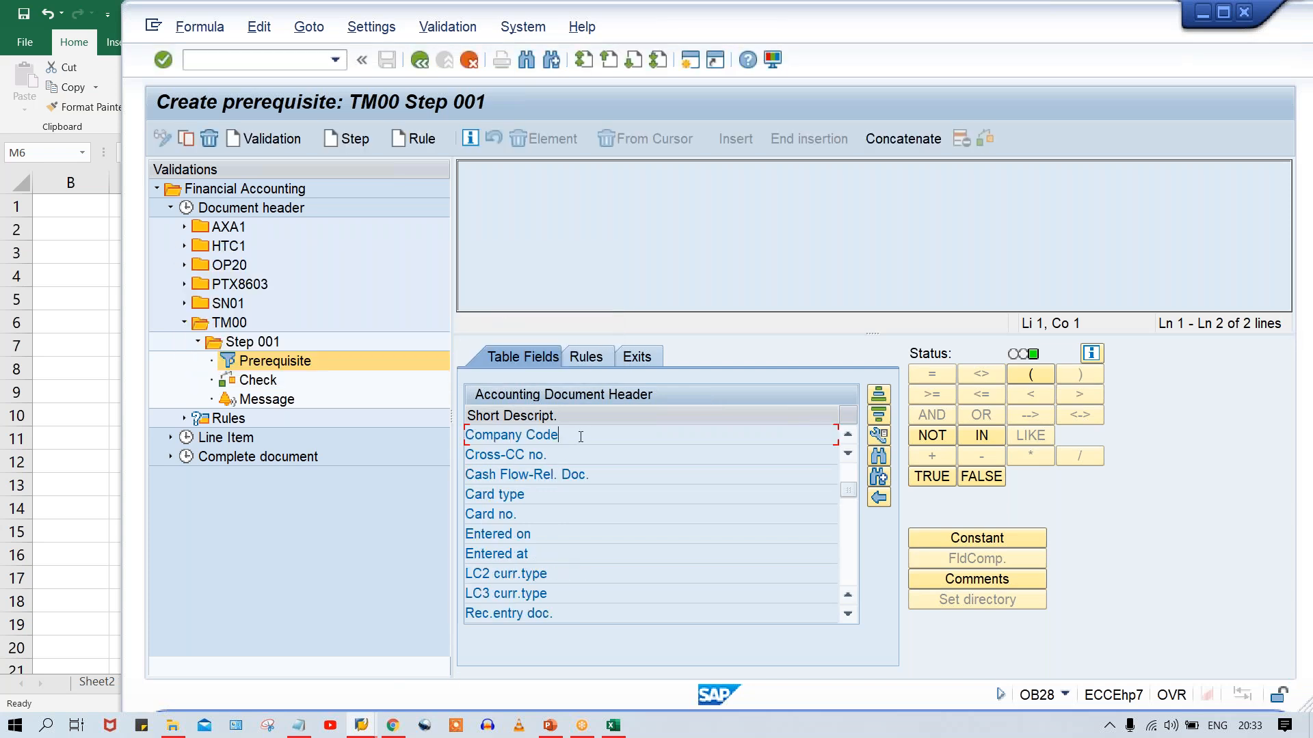
# Step: Insert the Company Code field into the prerequisite formula of TM00 Step 001
pyautogui.click(579, 435)
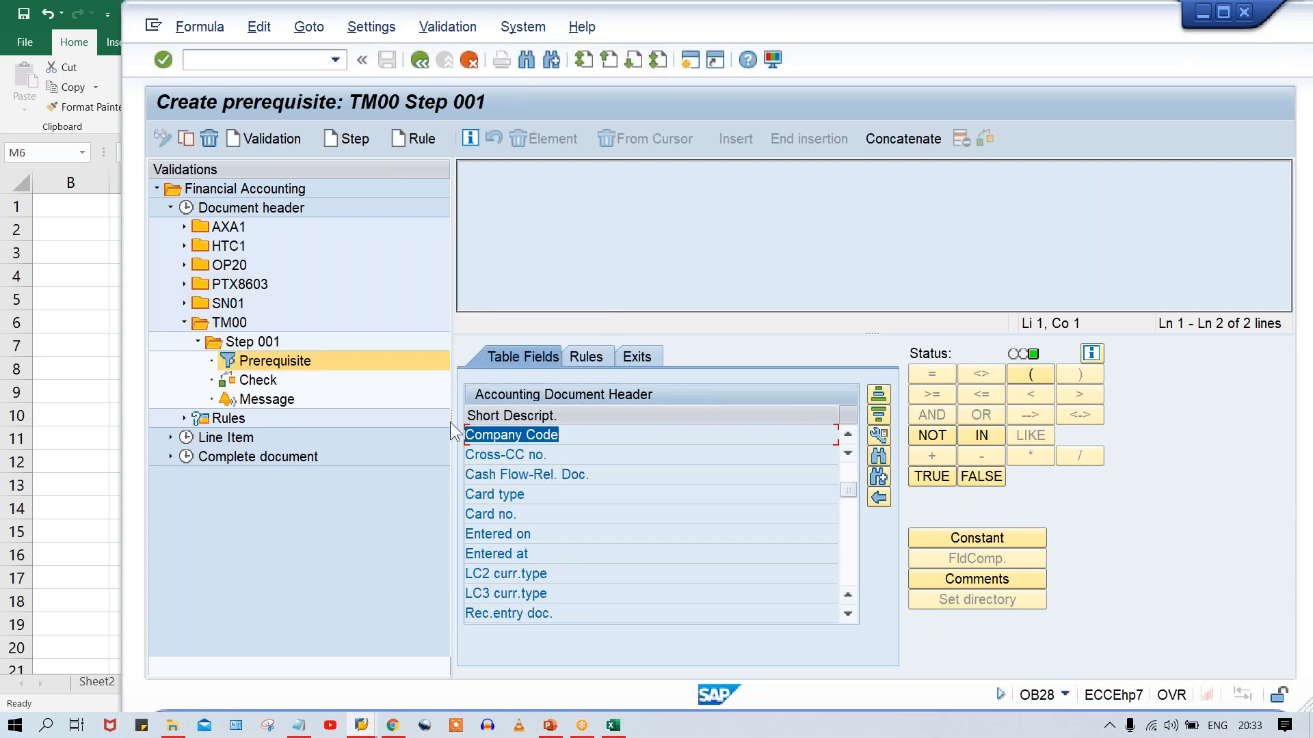
pyautogui.click(579, 438)
pyautogui.click(657, 180)
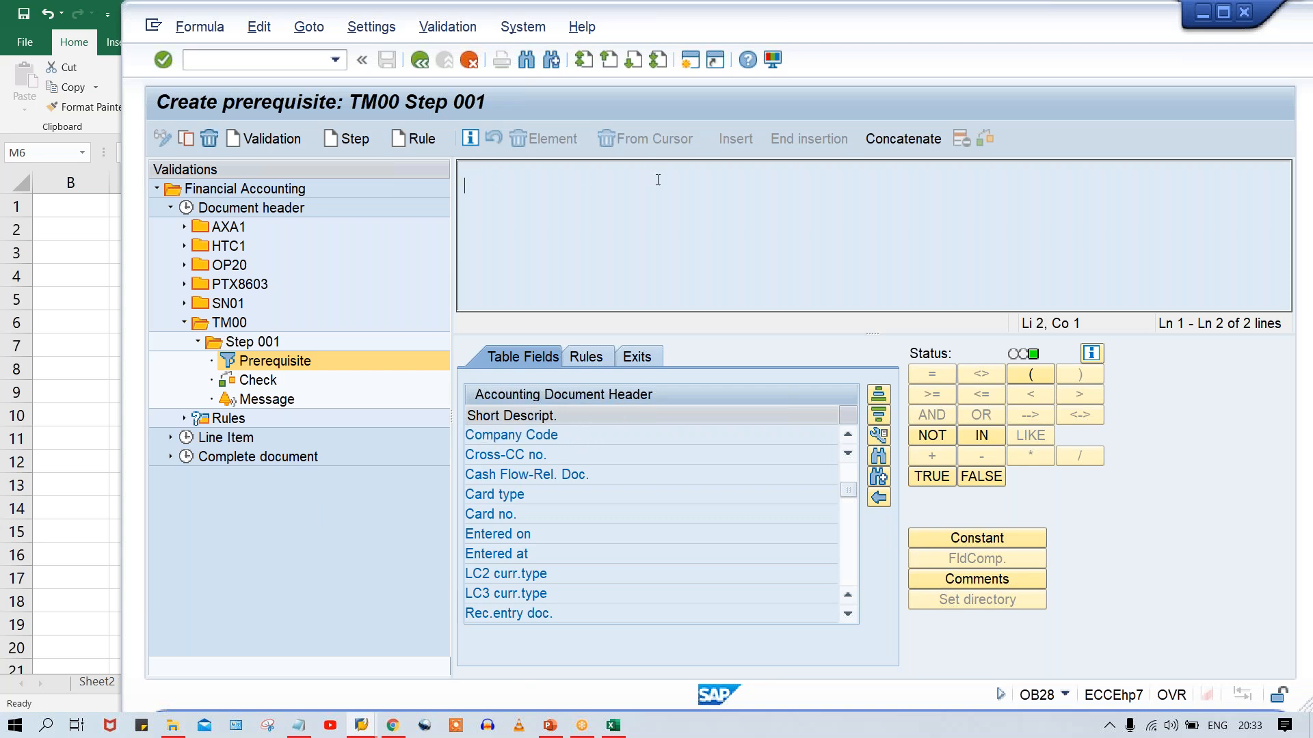
pyautogui.doubleClick(574, 435)
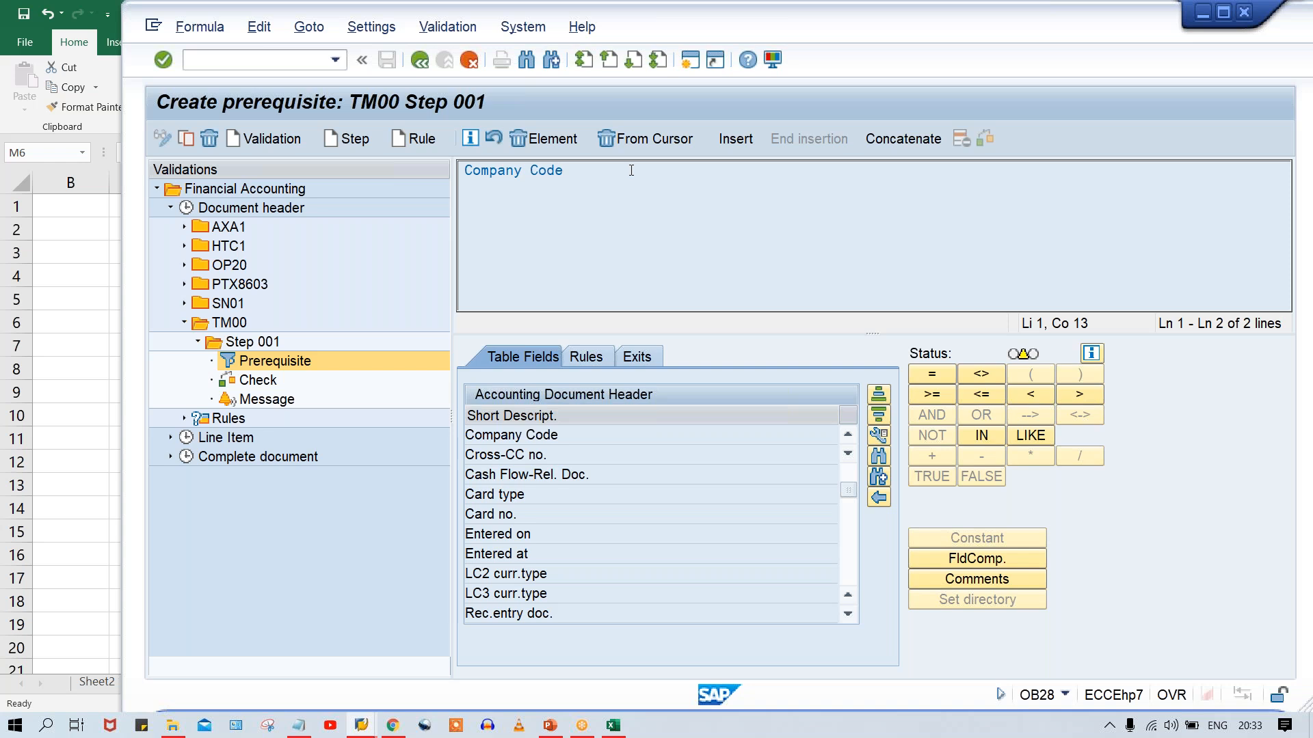
pyautogui.click(619, 180)
pyautogui.click(605, 178)
# Step: Complete the prerequisite by setting Company Code equal to the constant TM00
pyautogui.click(928, 368)
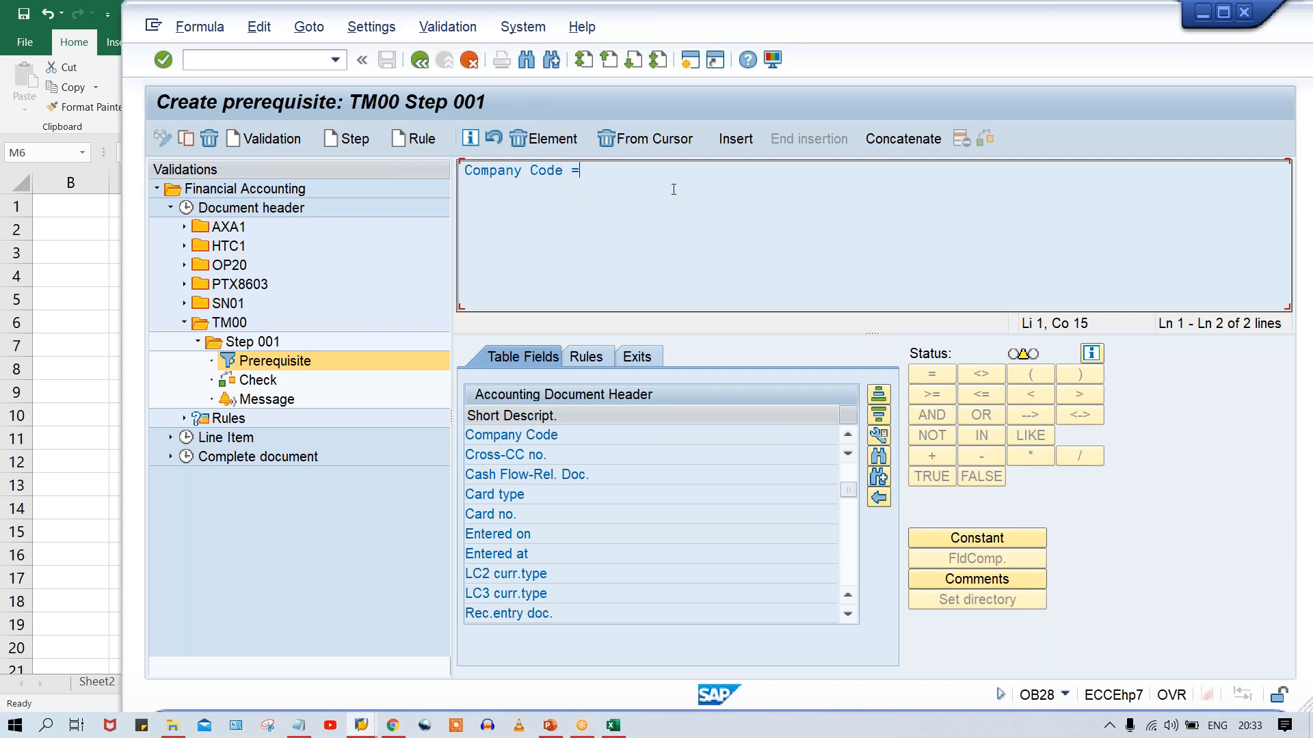
pyautogui.click(982, 537)
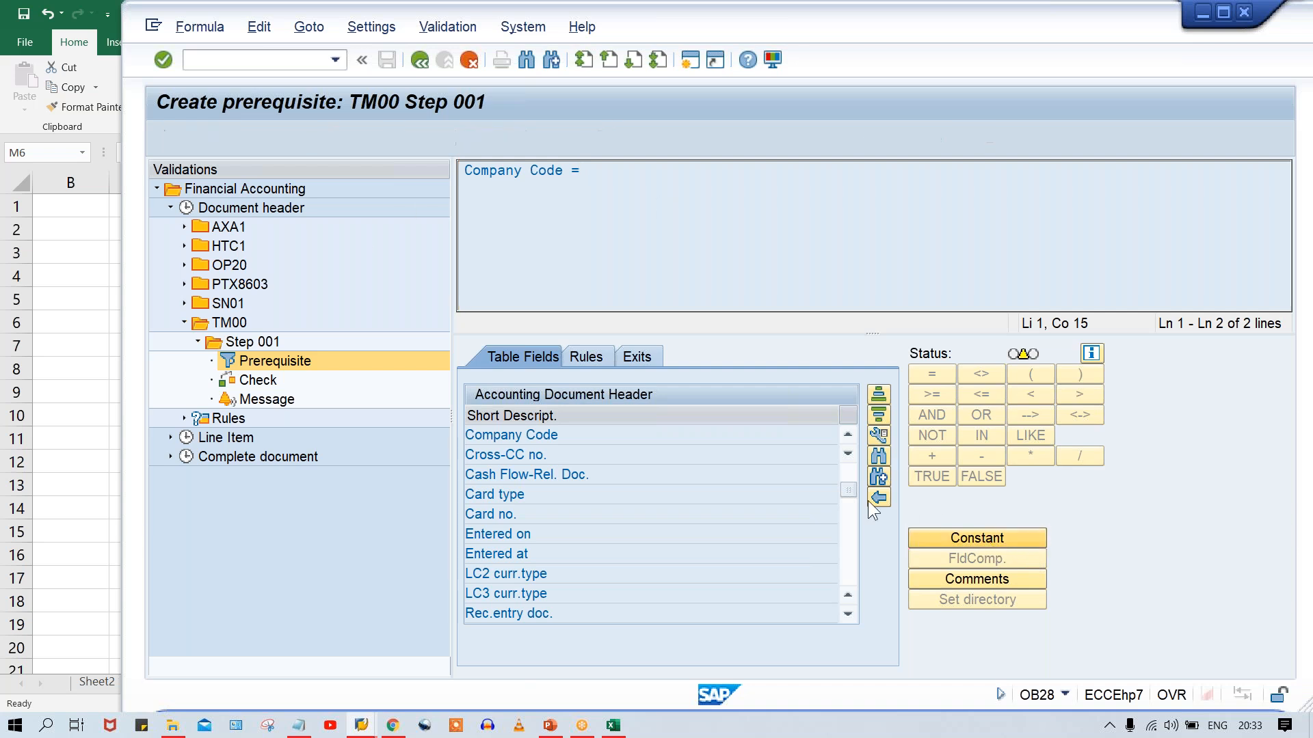
pyautogui.write('TM00')
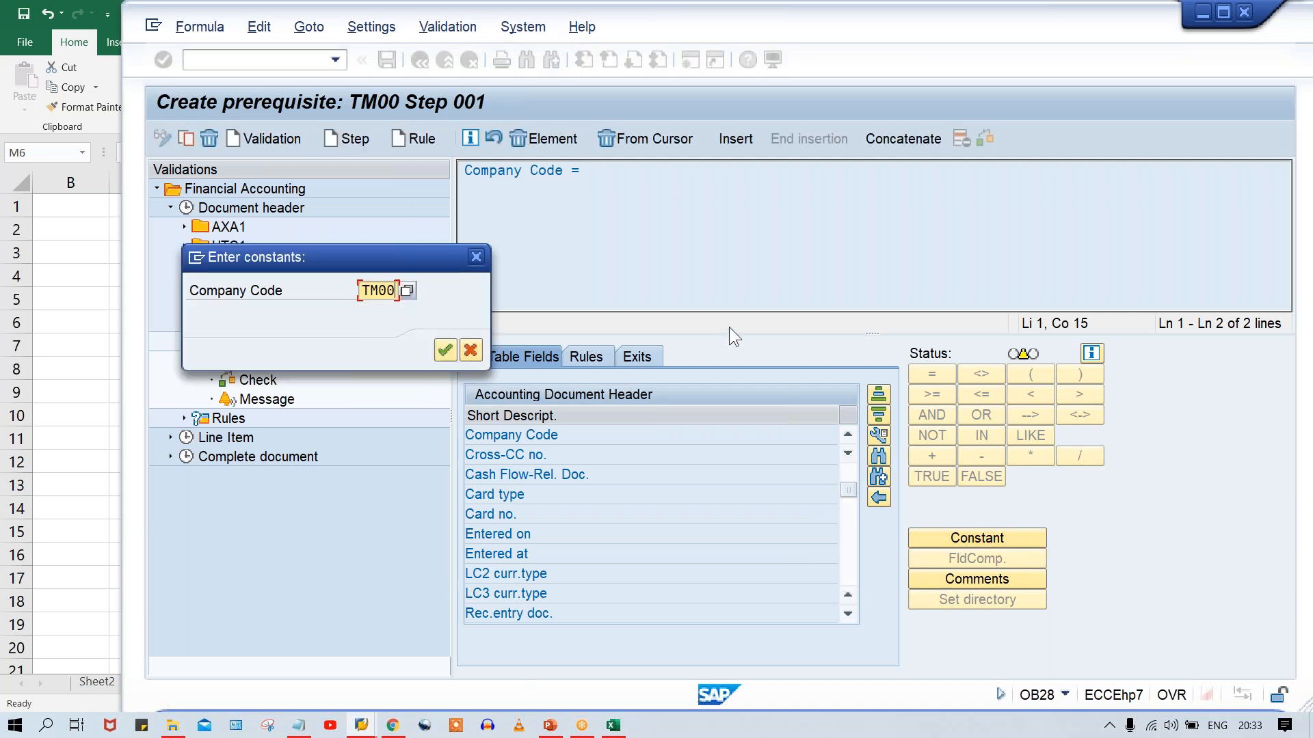
pyautogui.press('Return')
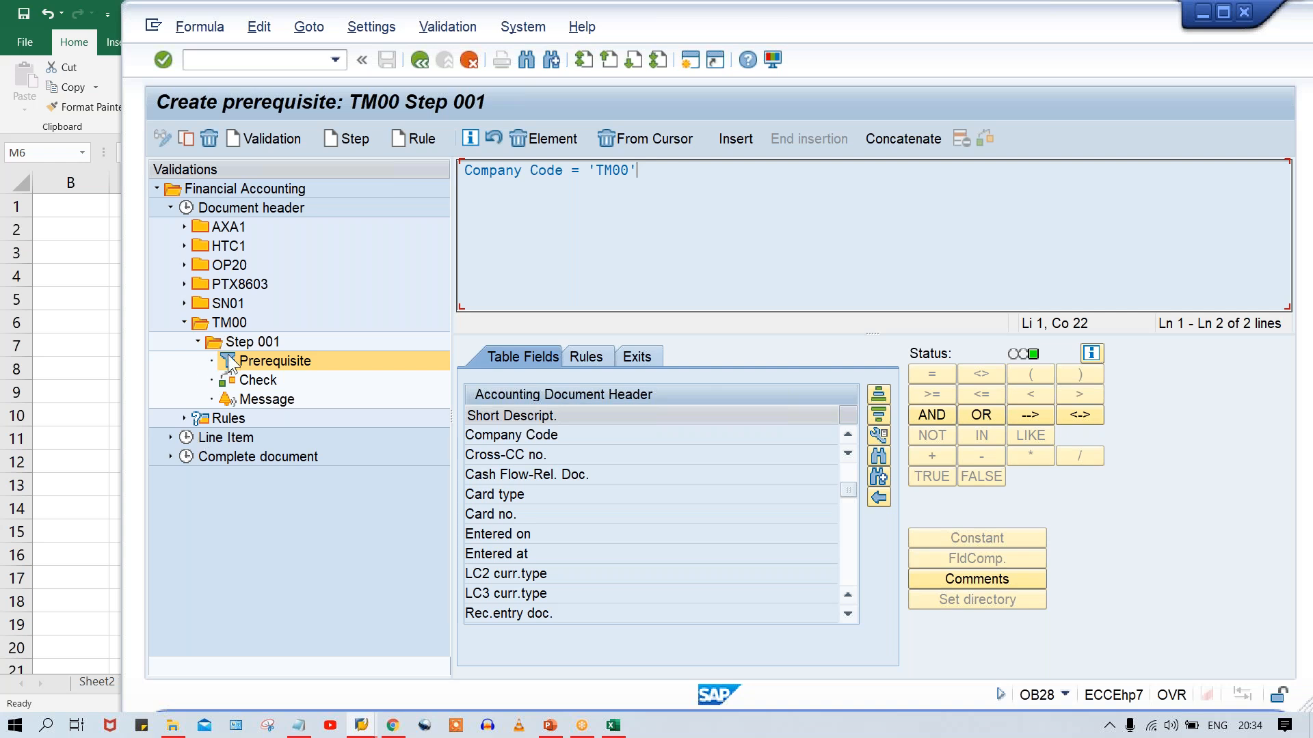
# Step: Open the check of TM00 Step 001 and search its operand list for DOCUMENT DATE
pyautogui.click(266, 384)
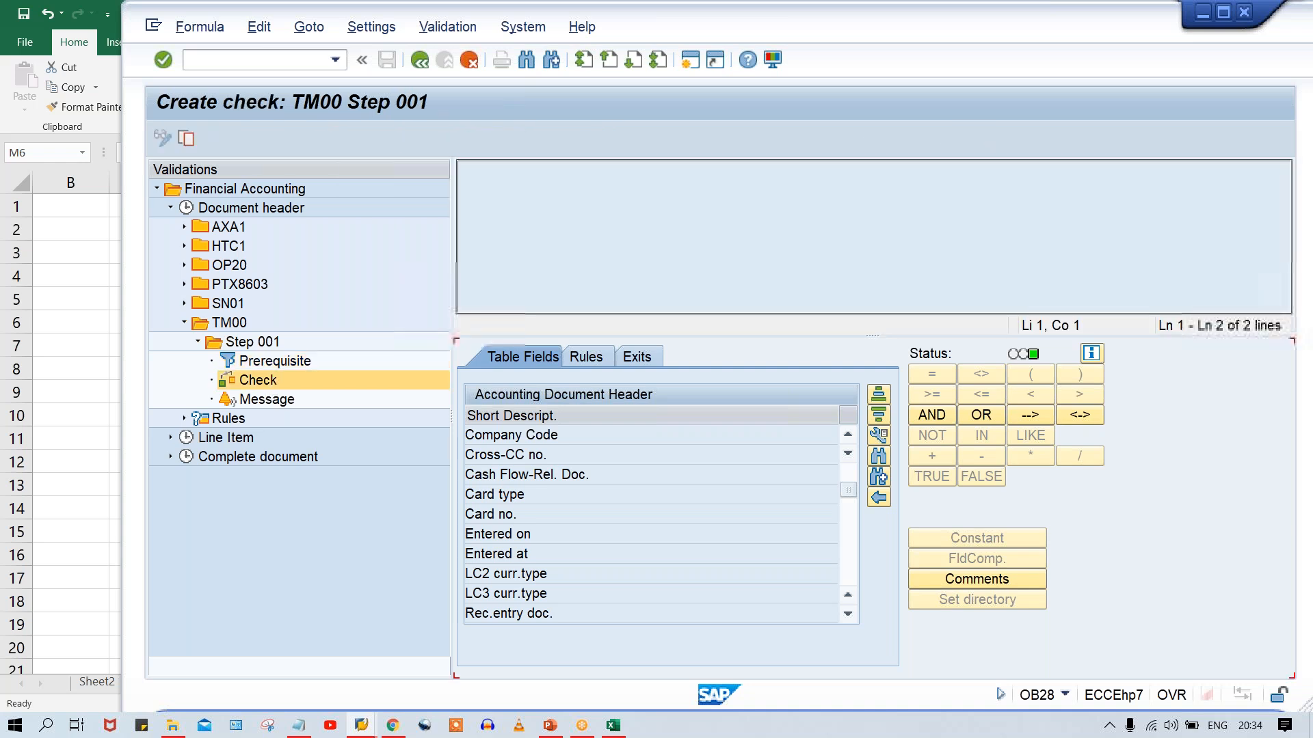
pyautogui.click(558, 238)
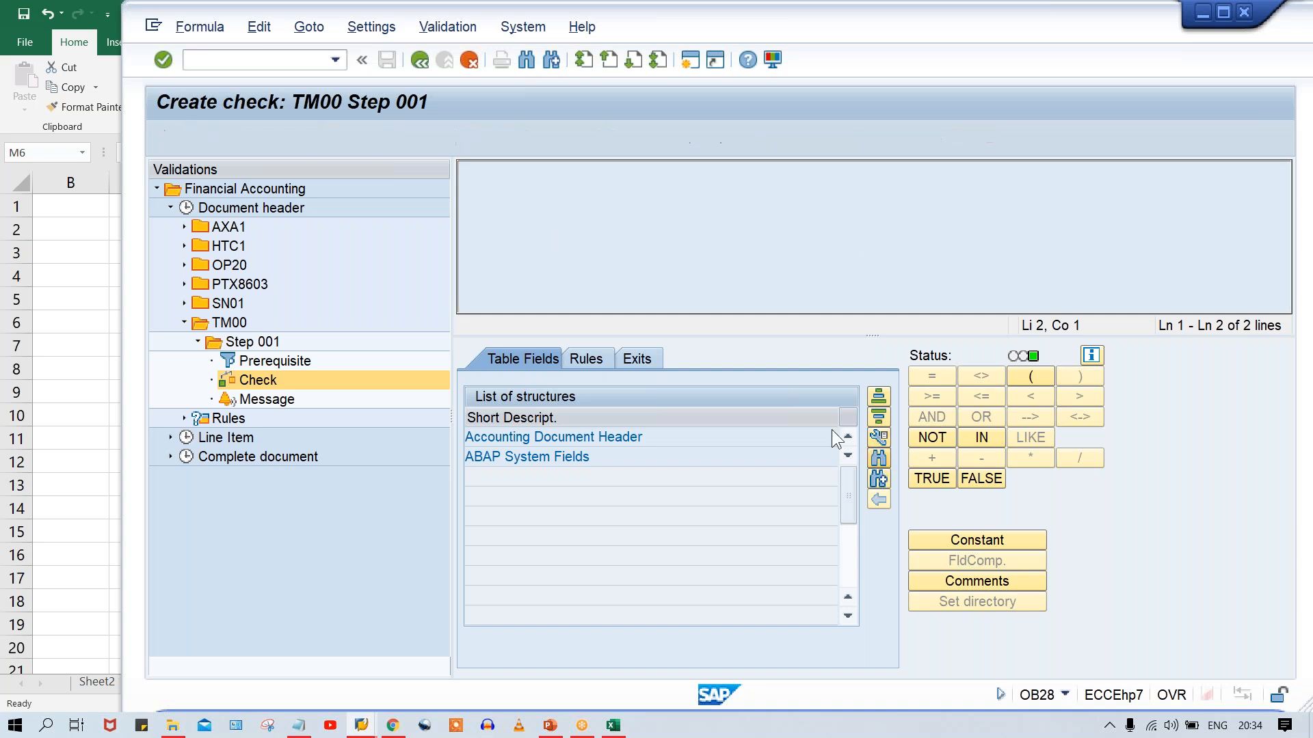
pyautogui.click(878, 458)
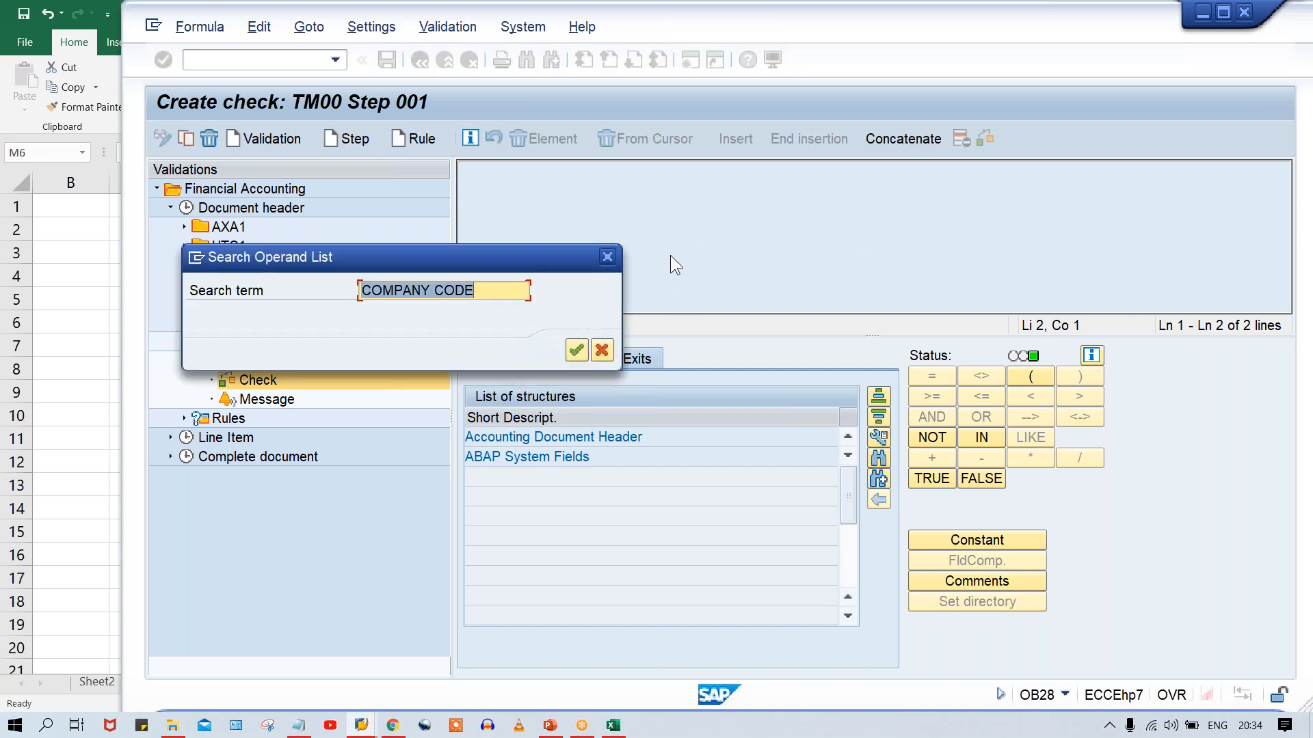
pyautogui.write('DOCUE')
pyautogui.press('BackSpace')
pyautogui.write('ME')
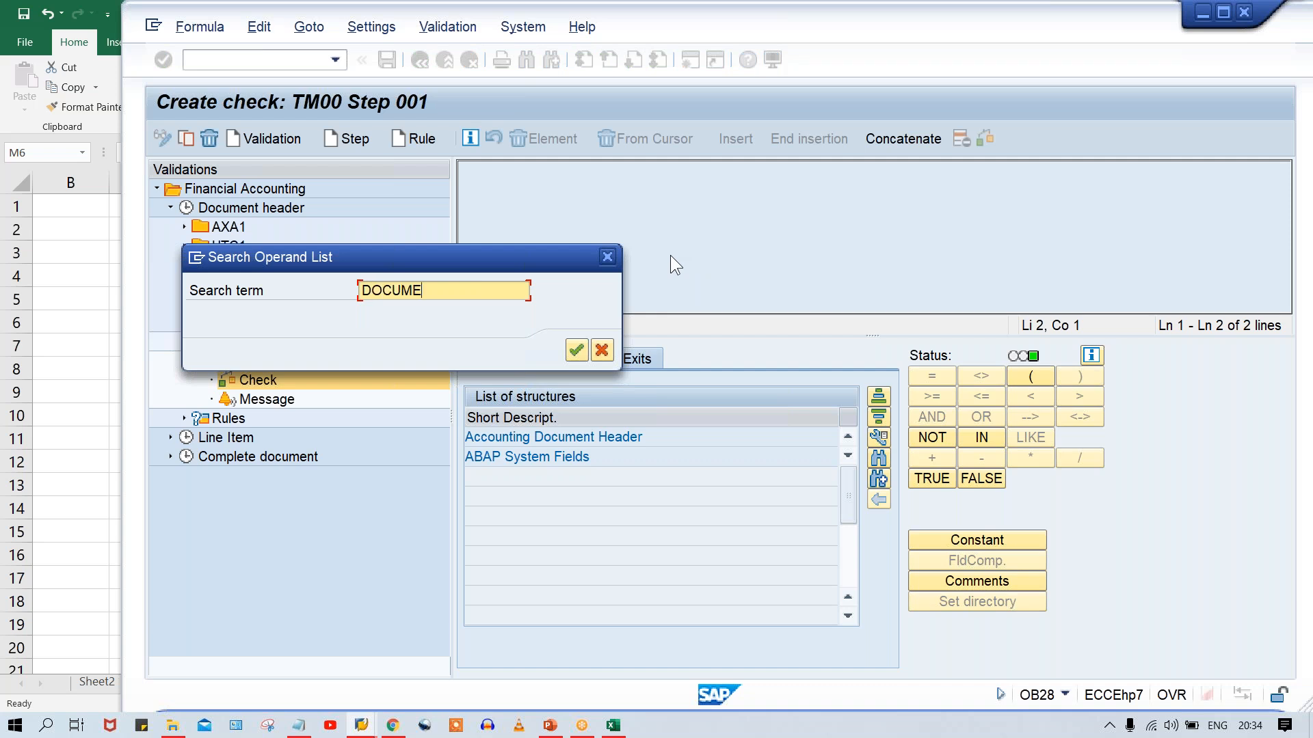
pyautogui.write('NT DATE')
pyautogui.press('Return')
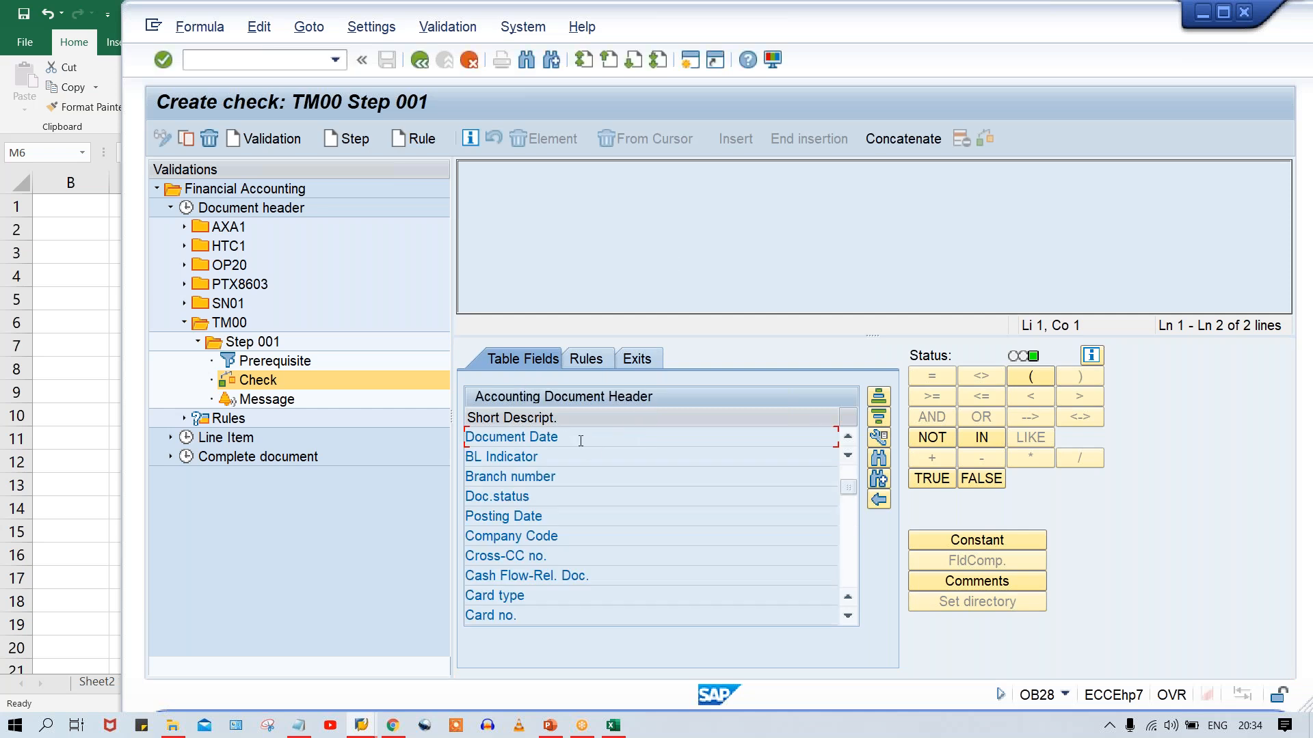
# Step: Build the check condition Document Date = Posting Date from the Accounting Document Header fields
pyautogui.doubleClick(580, 441)
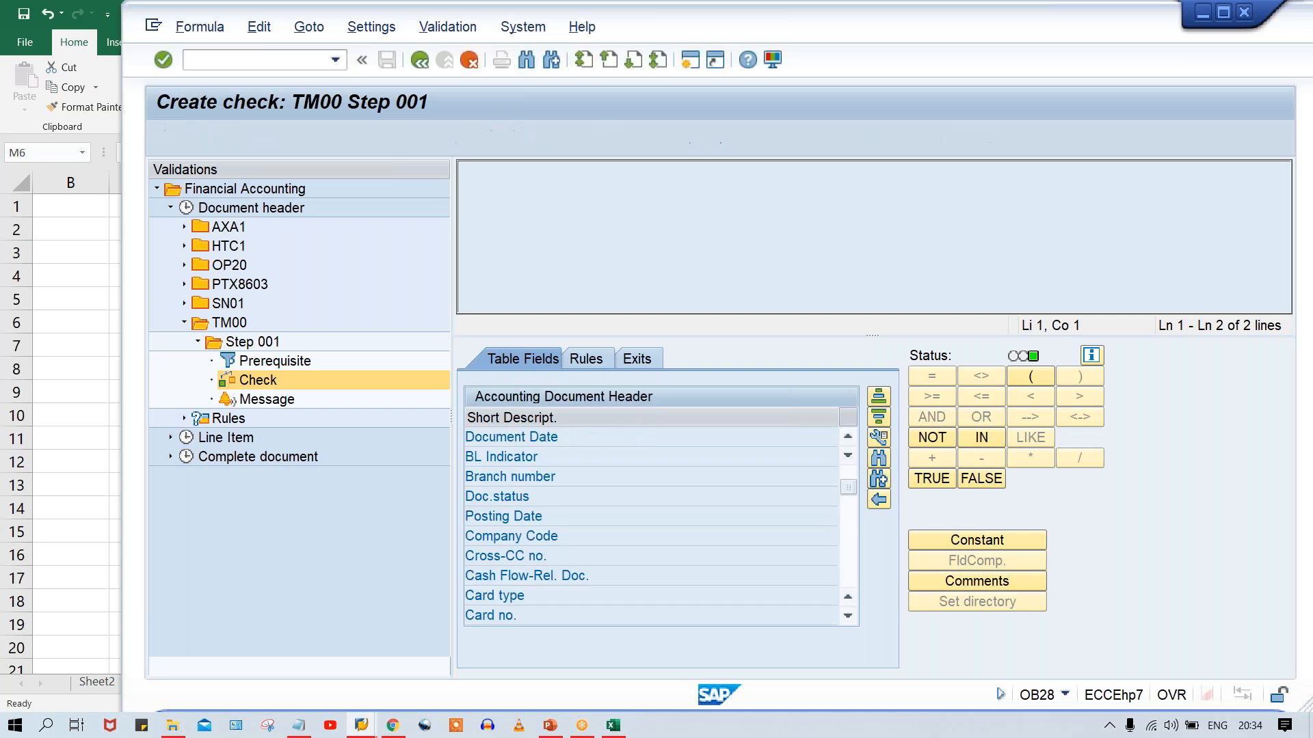
pyautogui.click(931, 376)
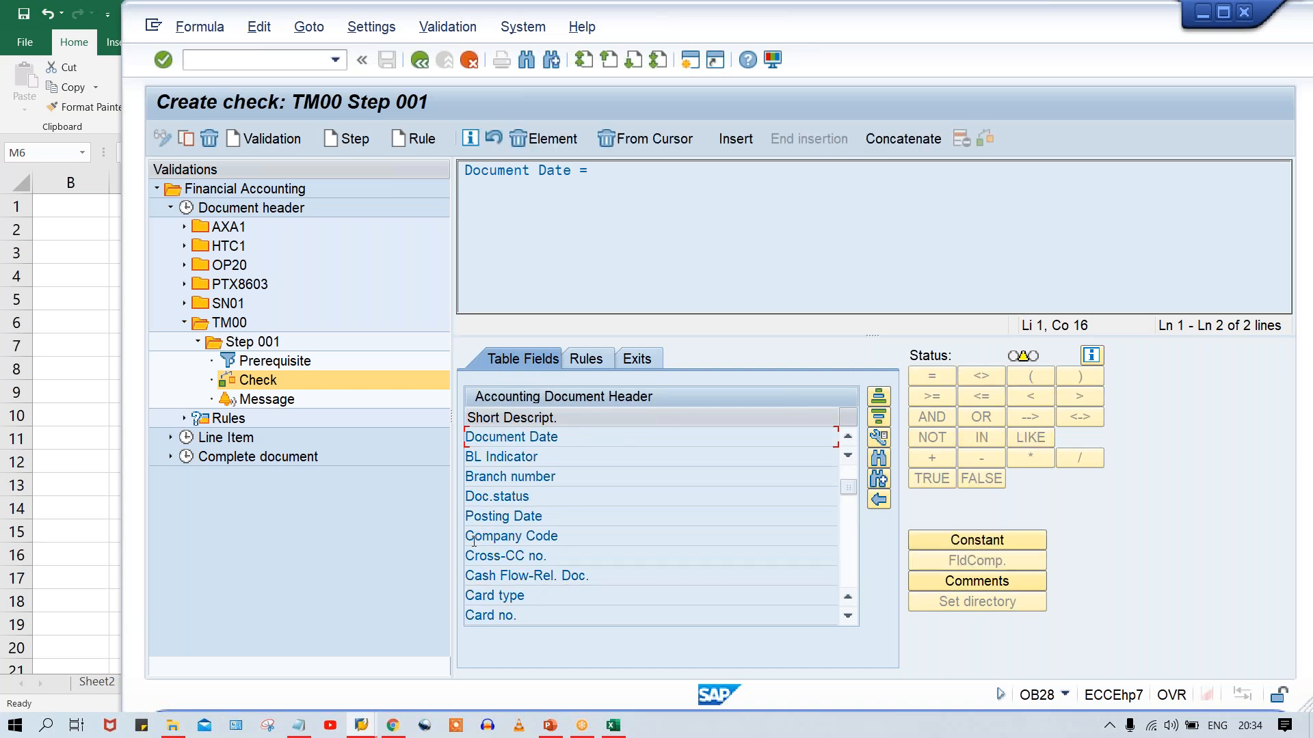
pyautogui.click(566, 517)
pyautogui.doubleClick(566, 517)
pyautogui.click(777, 183)
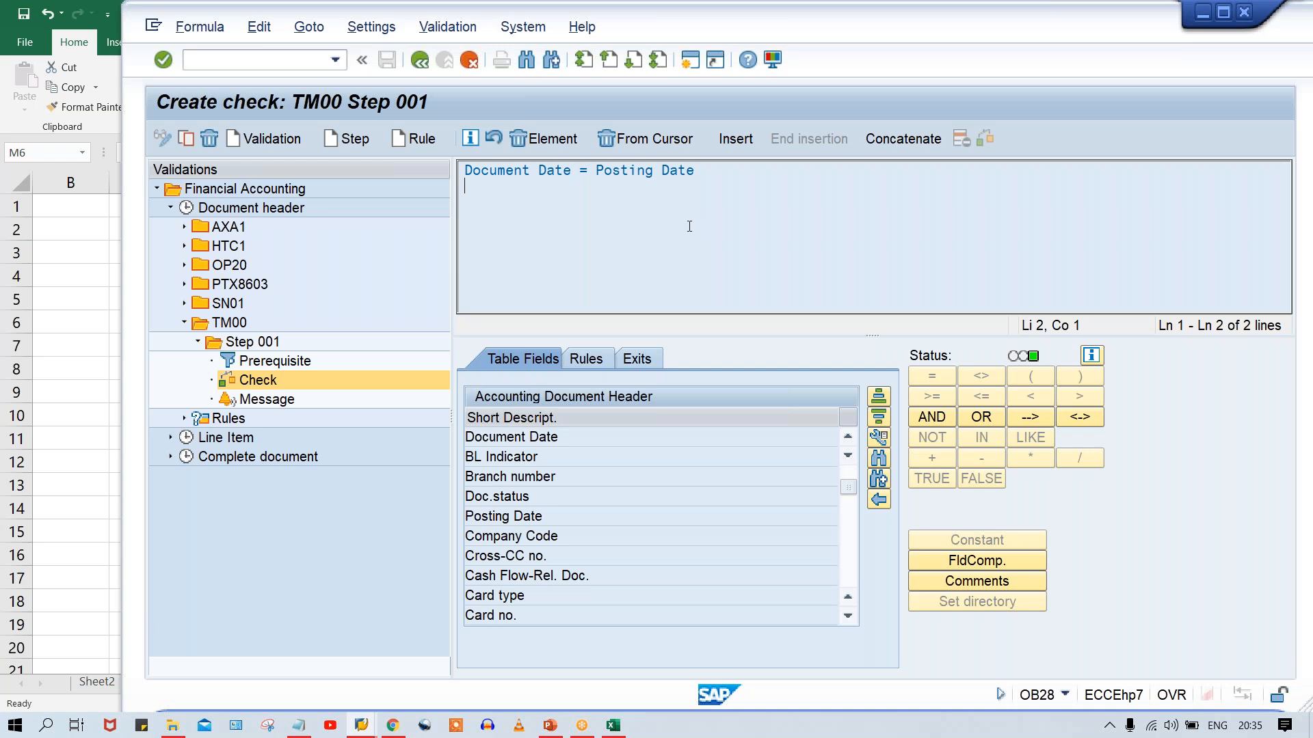
pyautogui.moveTo(696, 171); pyautogui.dragTo(457, 170)
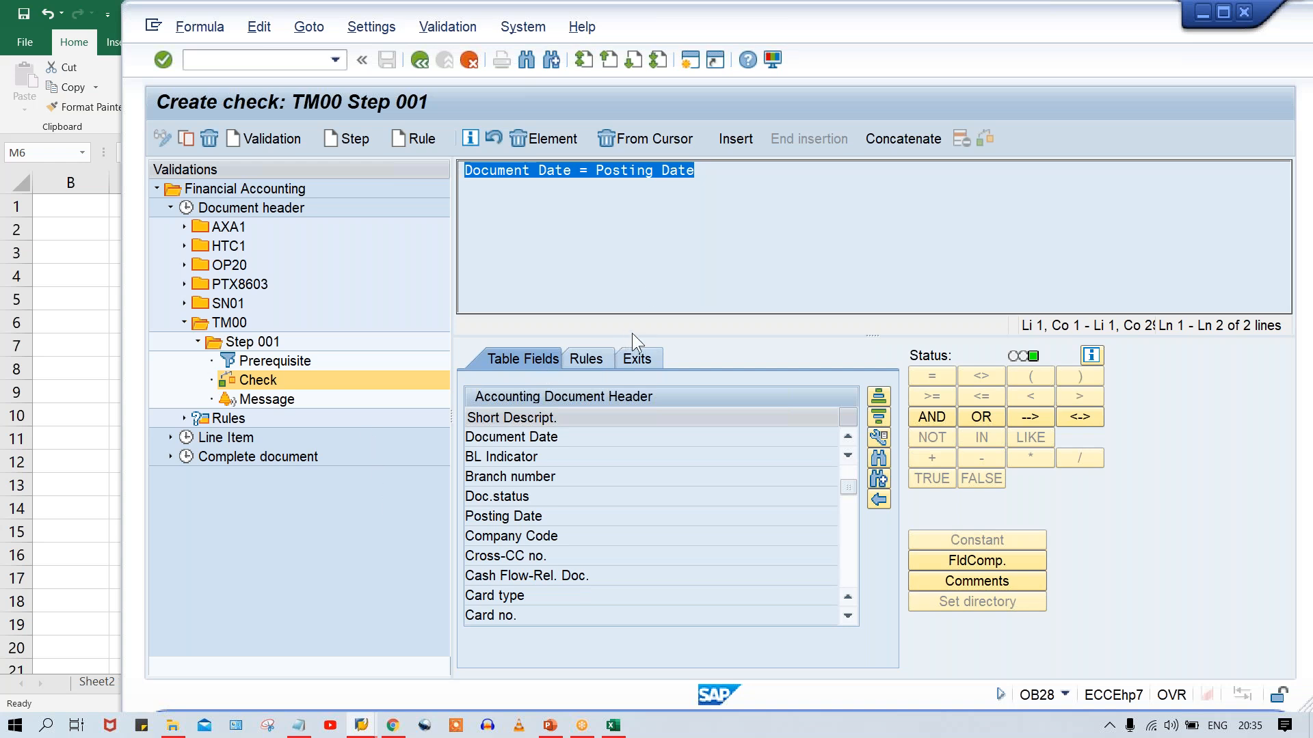
# Step: Open the message definition of TM00 Step 001 and choose message type E (Error)
pyautogui.click(260, 402)
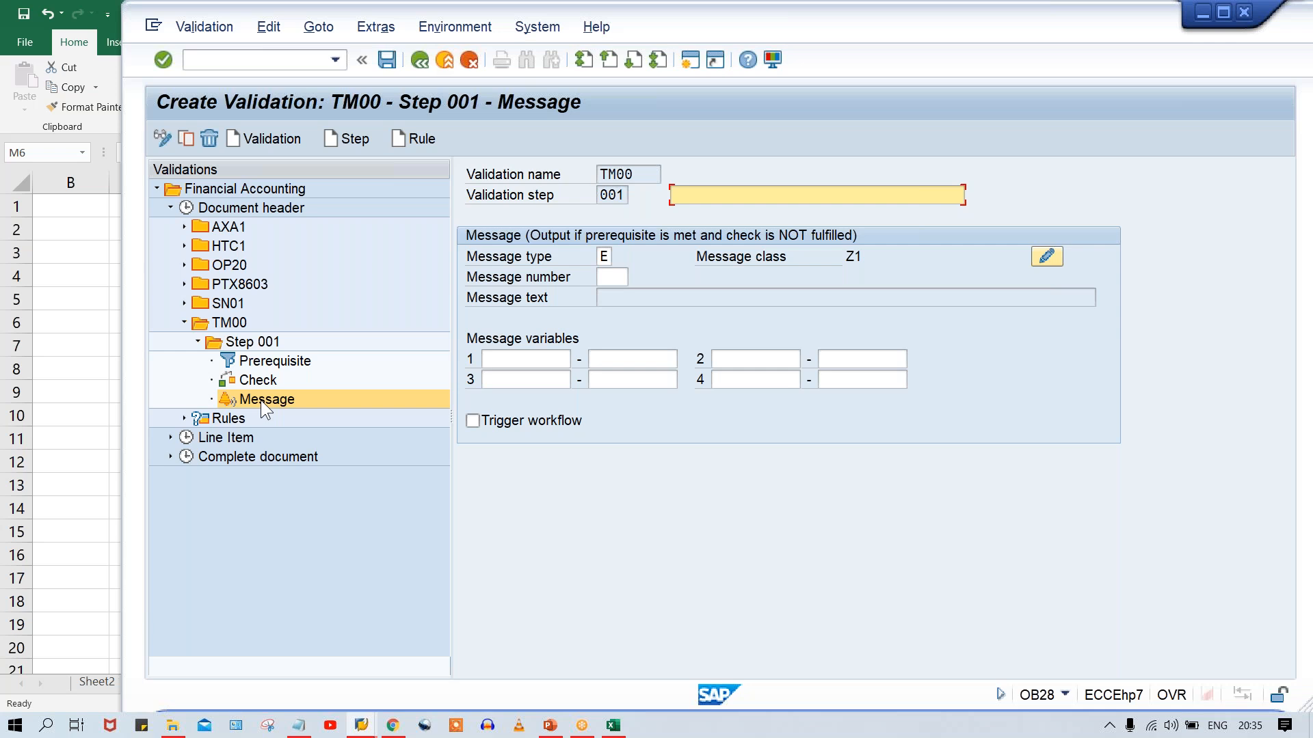
pyautogui.click(604, 260)
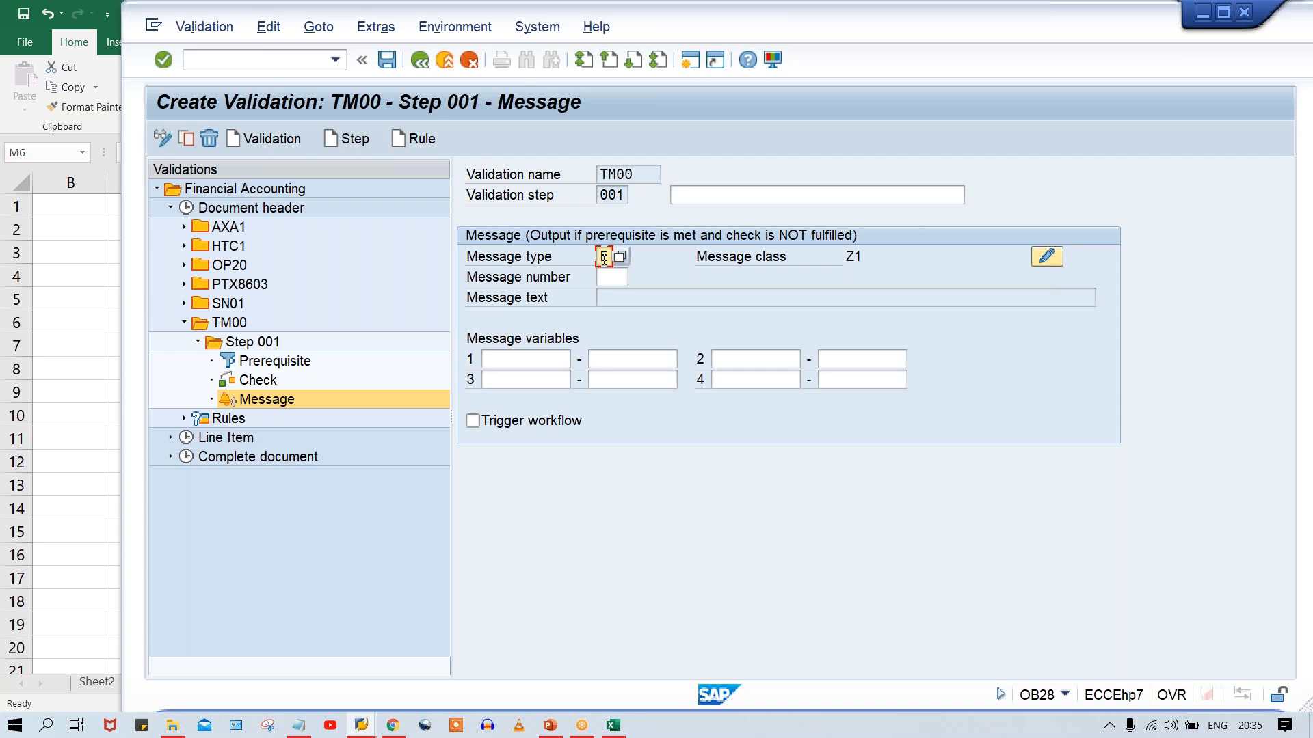
pyautogui.click(621, 254)
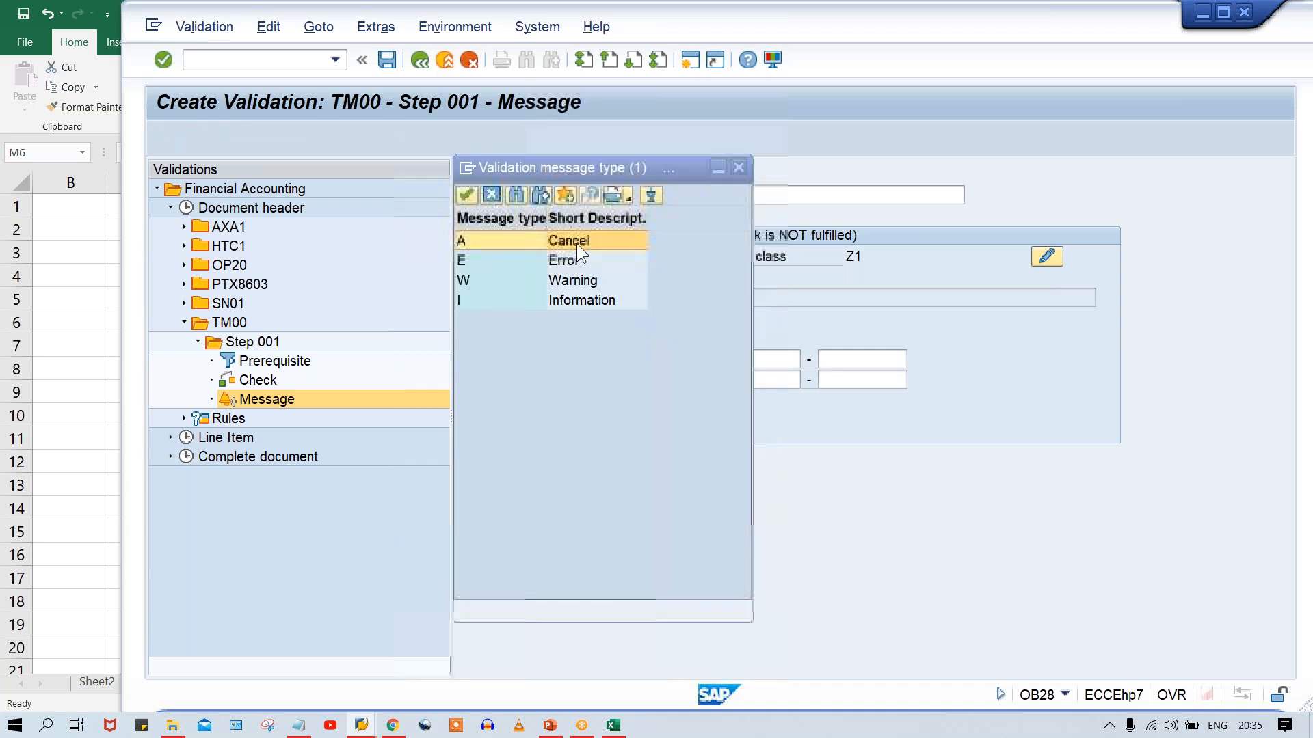
pyautogui.click(558, 264)
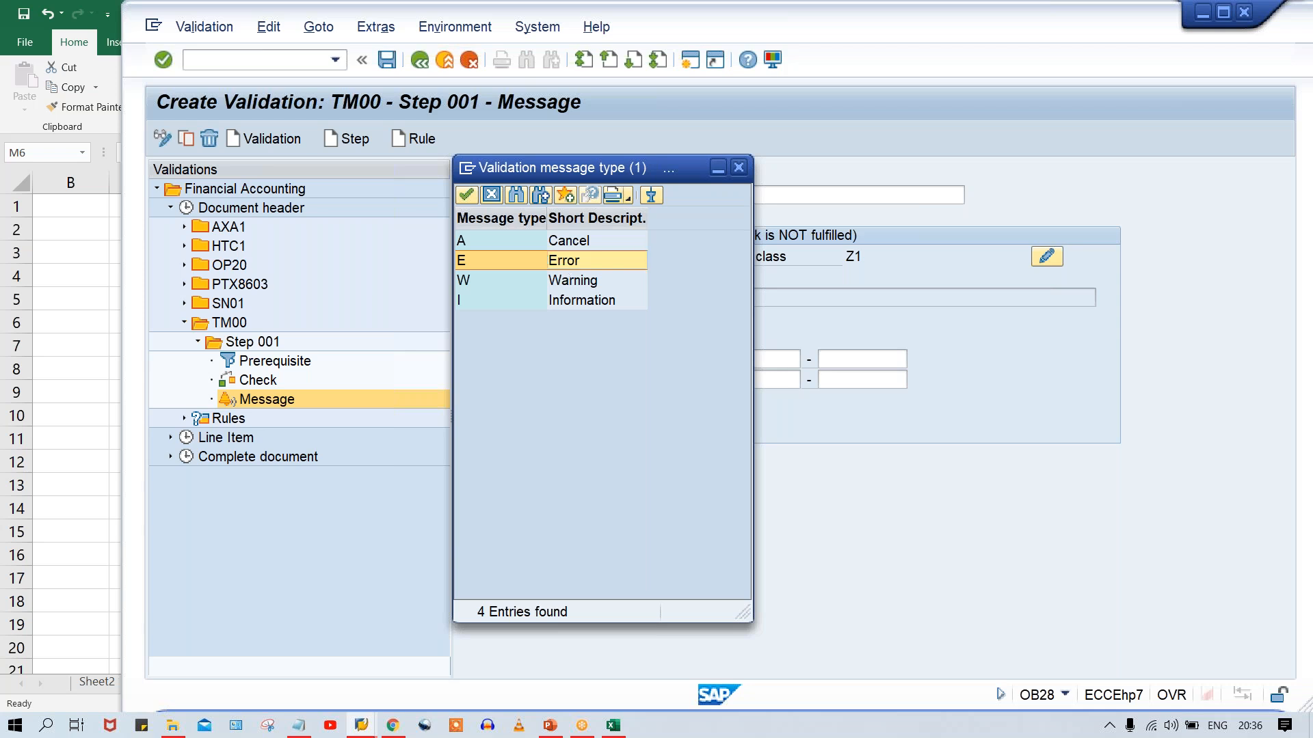
pyautogui.doubleClick(557, 264)
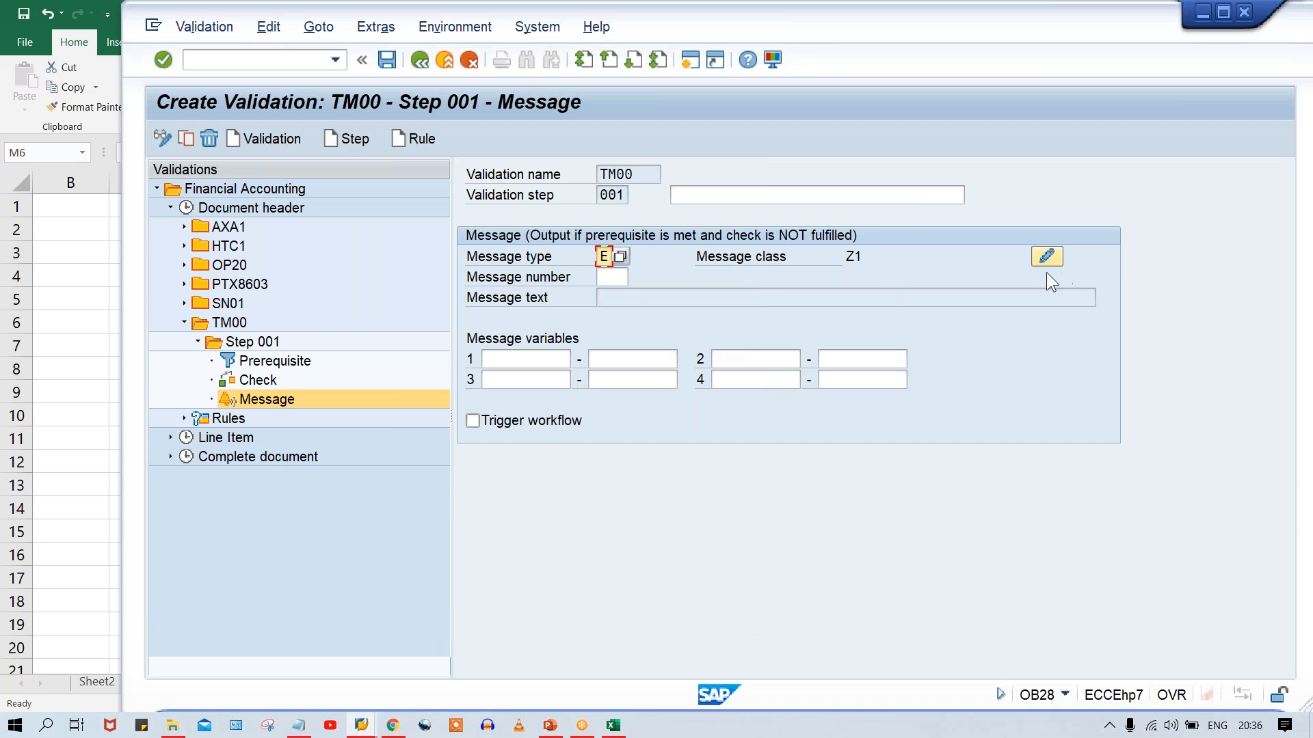
# Step: Open the messages of class Z1 from the message definition and go to the next free message number
pyautogui.click(611, 280)
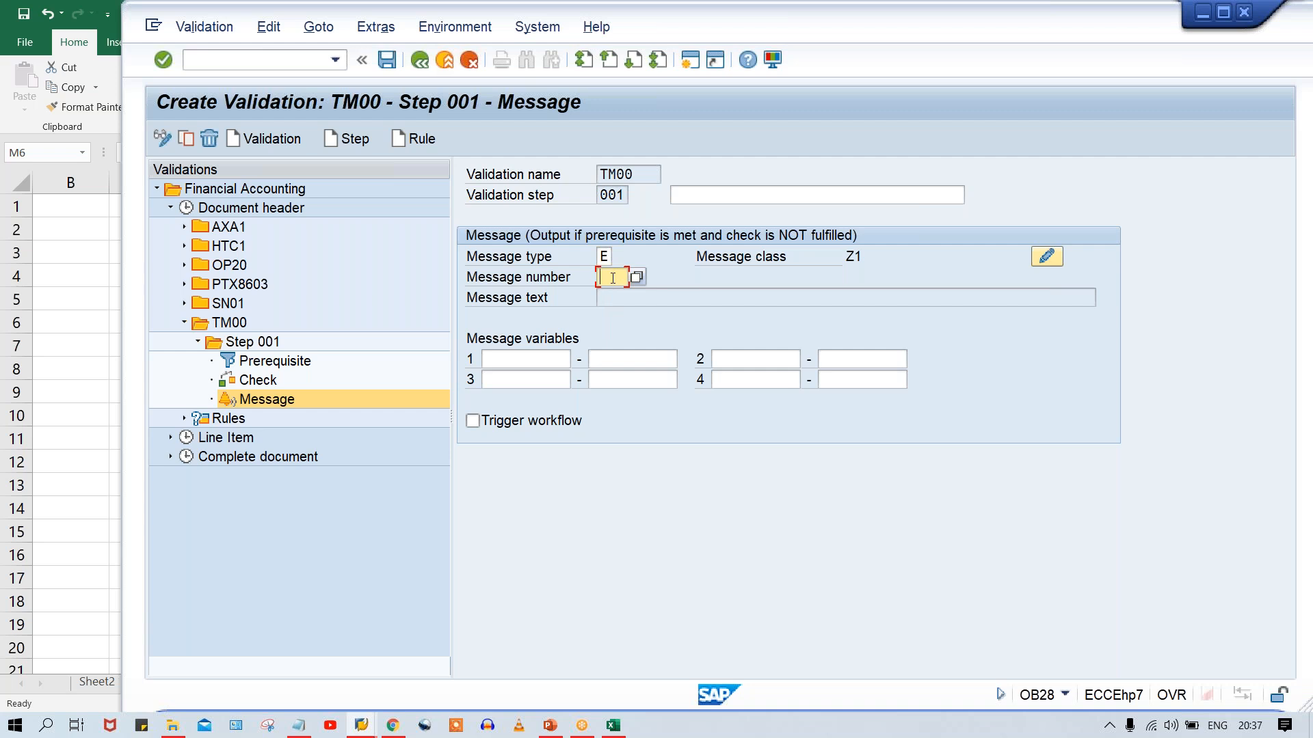
pyautogui.click(1041, 254)
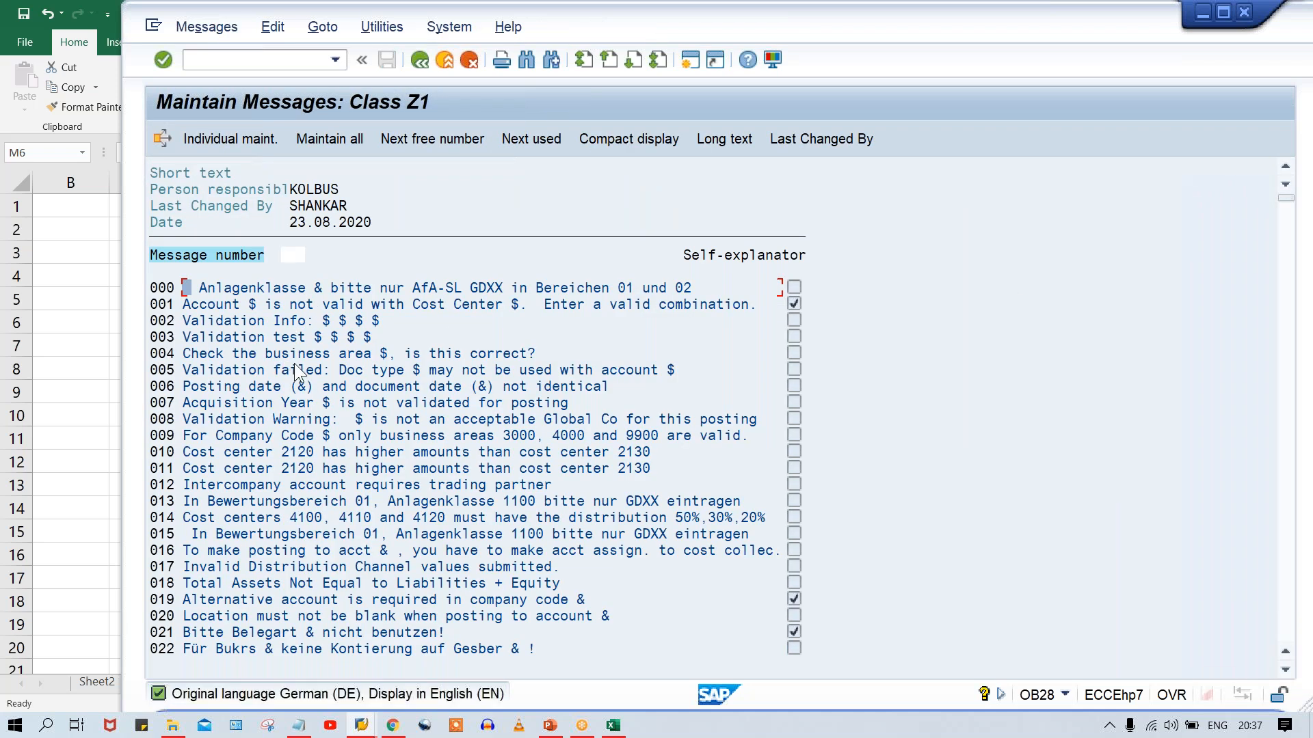
pyautogui.scroll(-4, 296, 375)
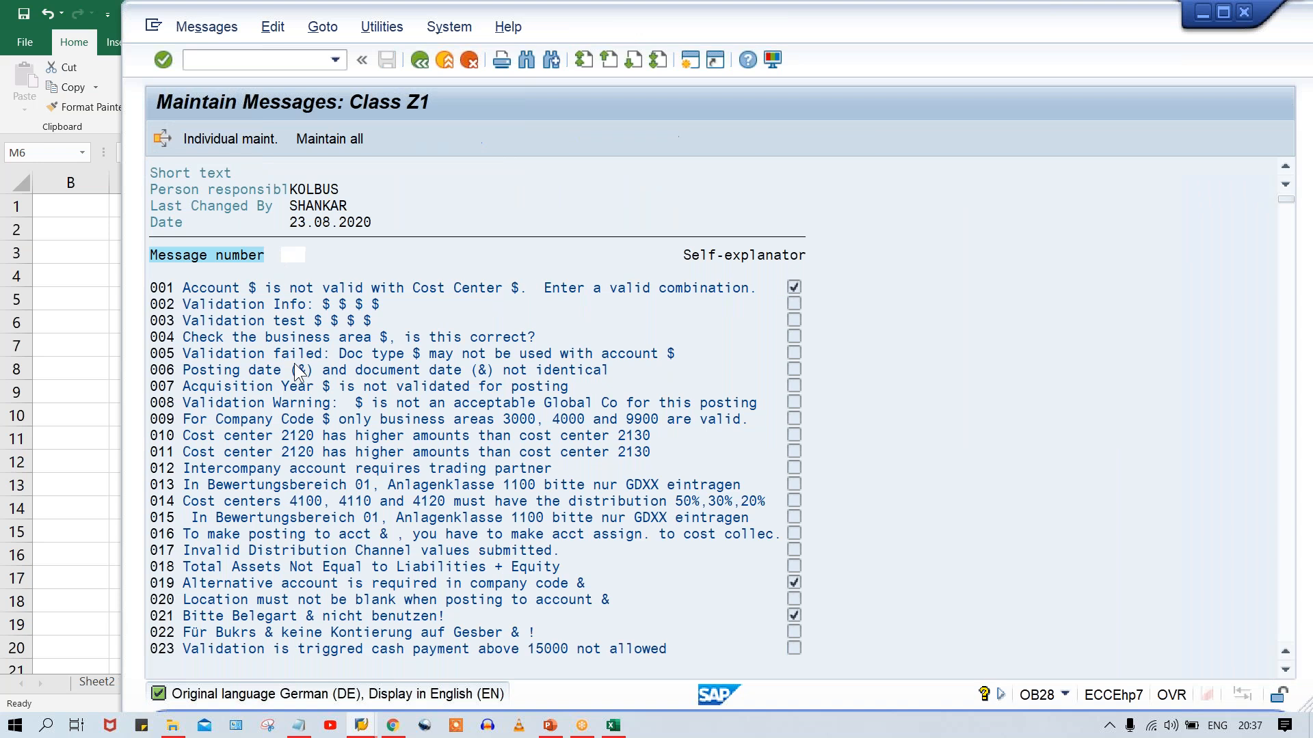
pyautogui.scroll(-2, 295, 375)
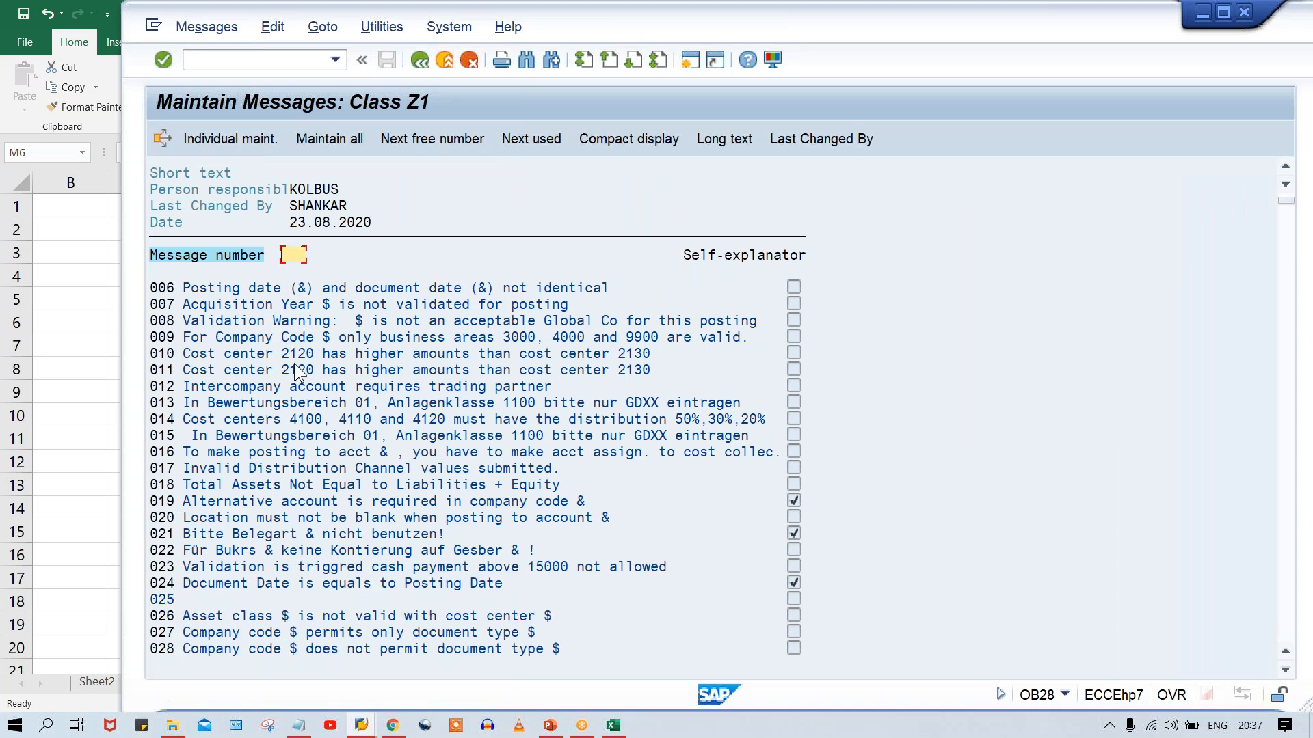
pyautogui.scroll(2, 294, 342)
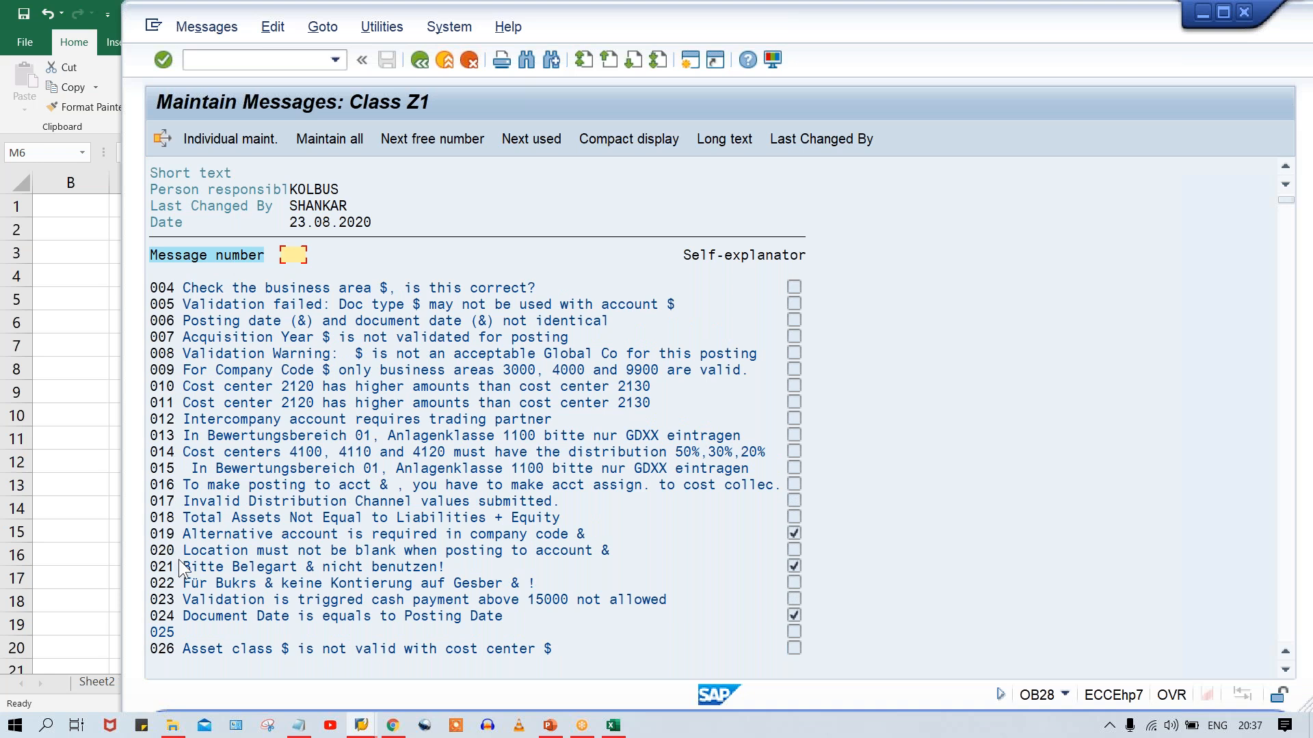
pyautogui.click(199, 626)
pyautogui.click(480, 291)
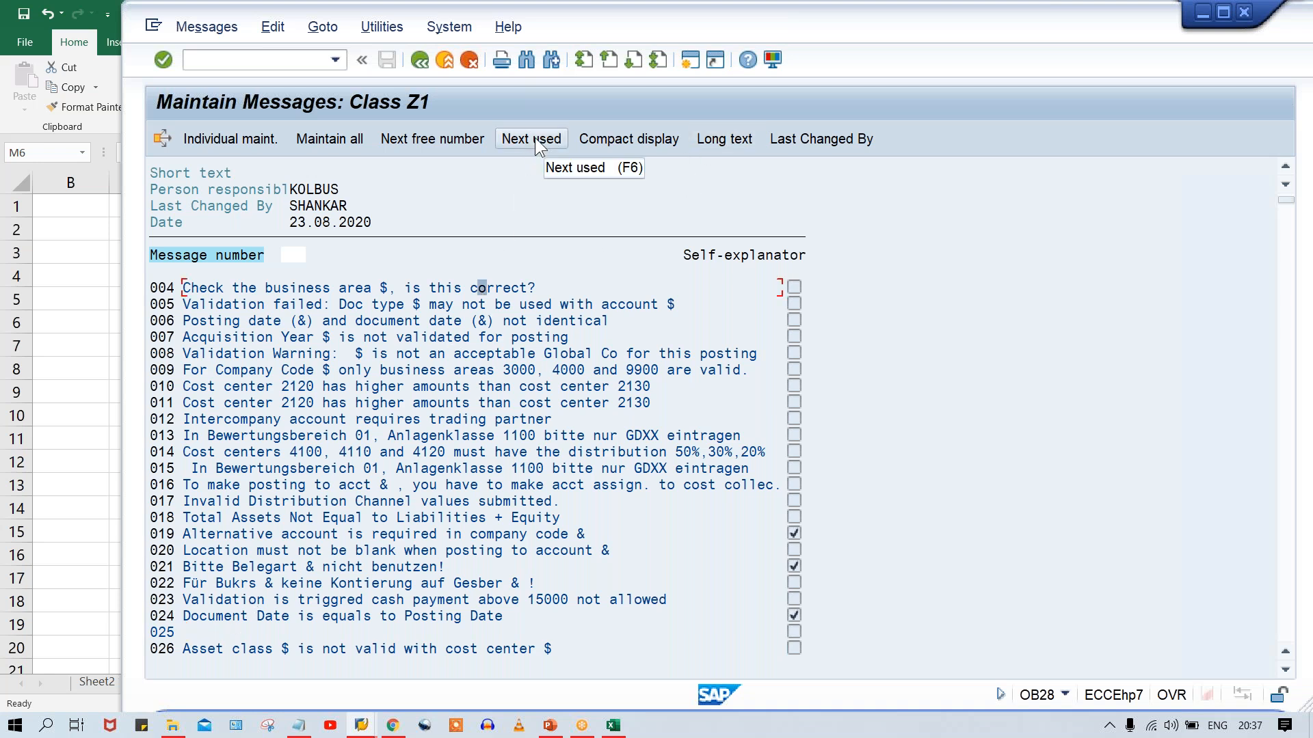
pyautogui.click(441, 136)
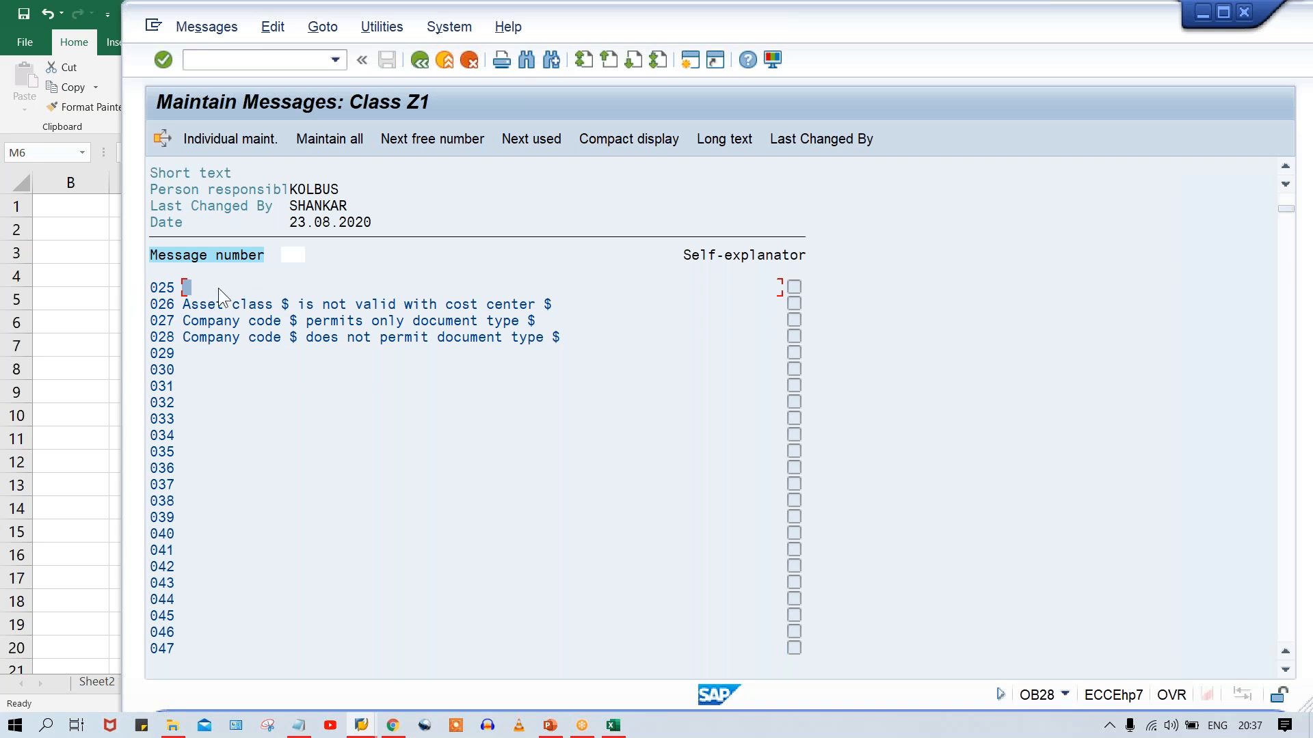
# Step: Open message 025 of class Z1 for individual maintenance in the original language
pyautogui.click(165, 288)
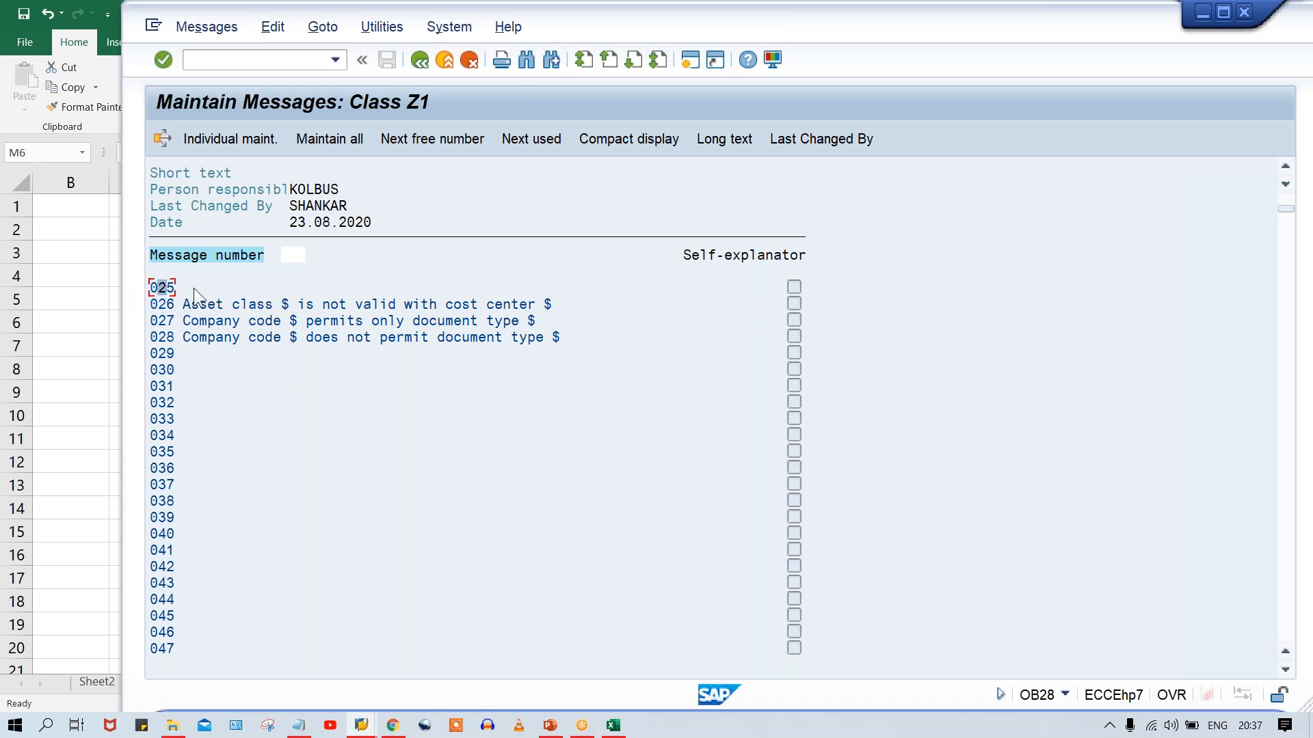
pyautogui.doubleClick(238, 284)
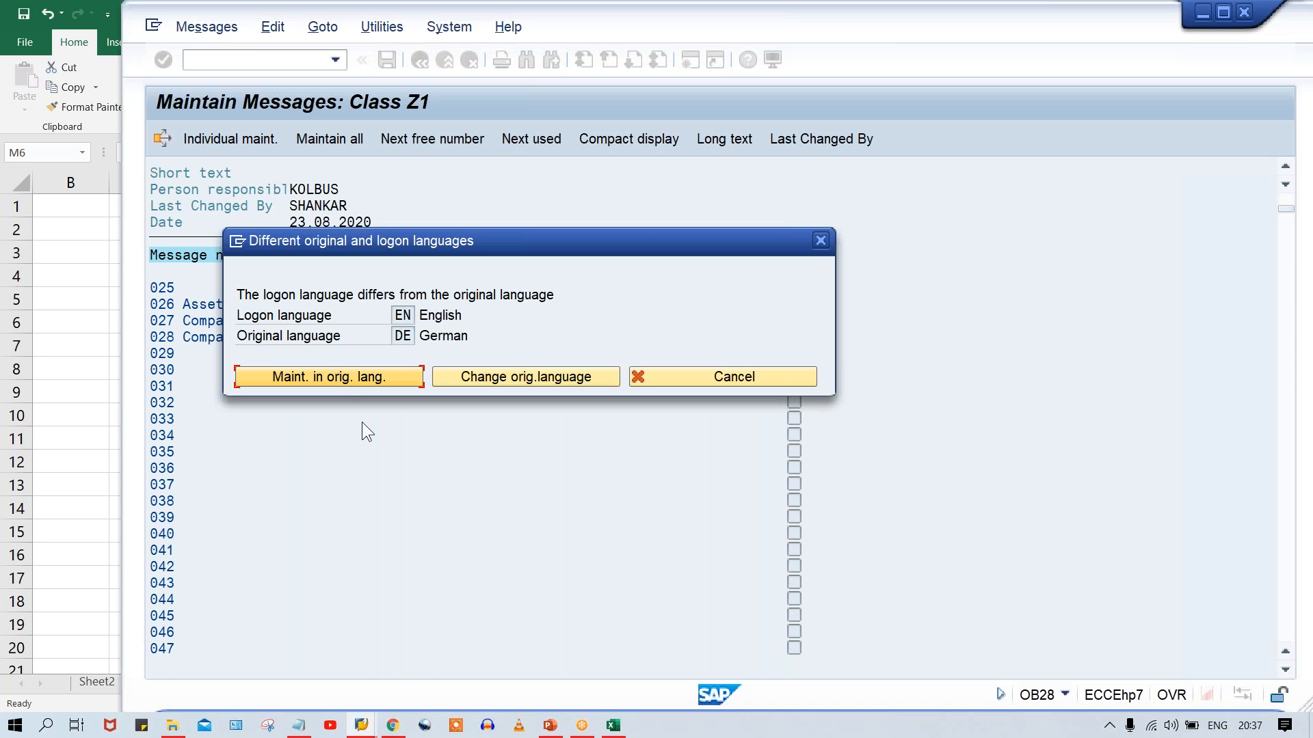
pyautogui.click(309, 375)
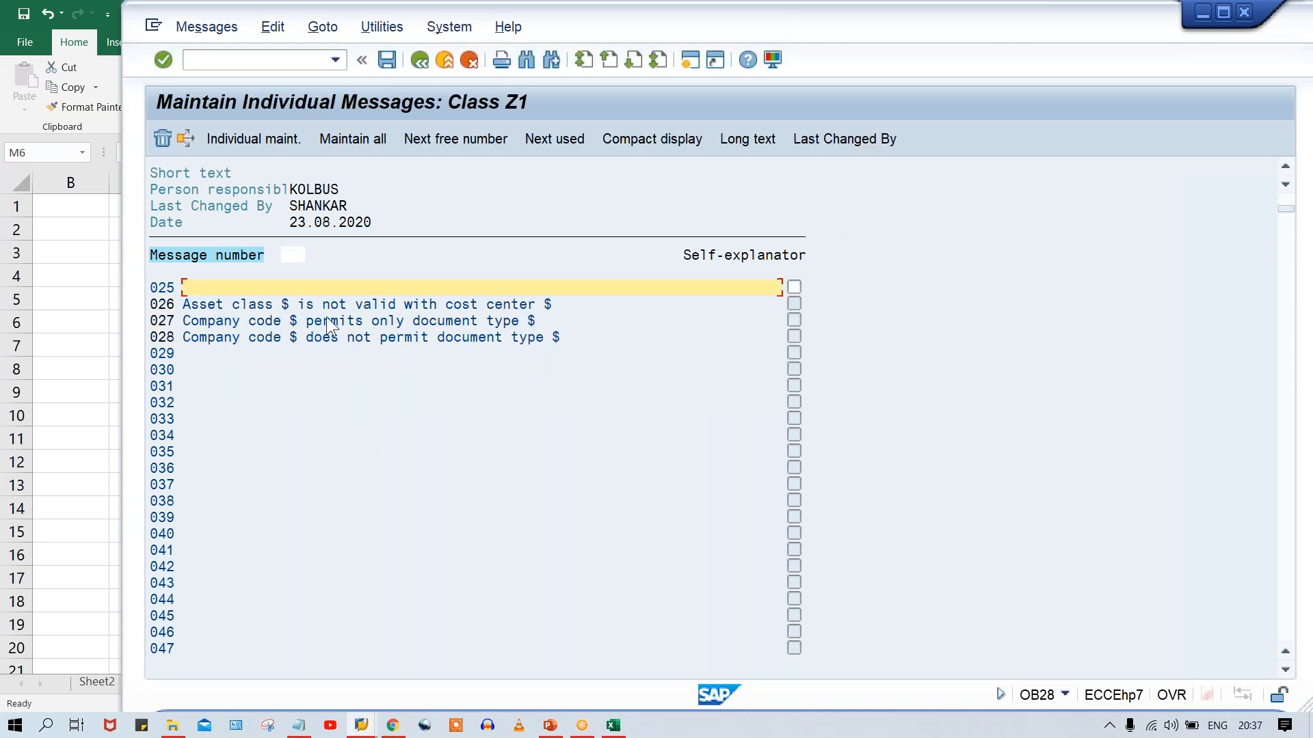
# Step: Enter the short text of message 025, starting with "Document date must b"
pyautogui.write('Docudm')
pyautogui.press('BackSpace')
pyautogui.press('BackSpace')
pyautogui.write('ment date i')
pyautogui.press('BackSpace')
pyautogui.press('BackSpace')
pyautogui.write('must b')
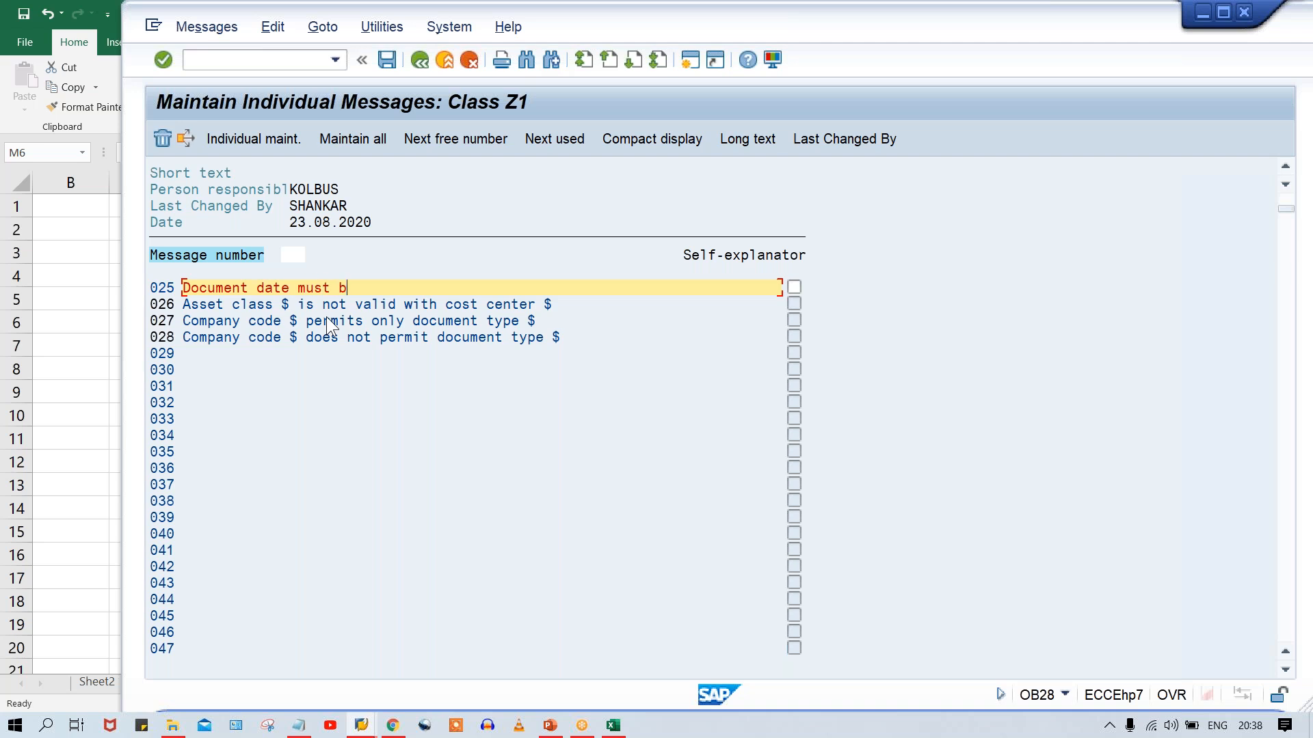
# Step: Complete message 025's text as "Document date must be equal to posting date", save it and return to the validation message
pyautogui.write('e equal to posting date')
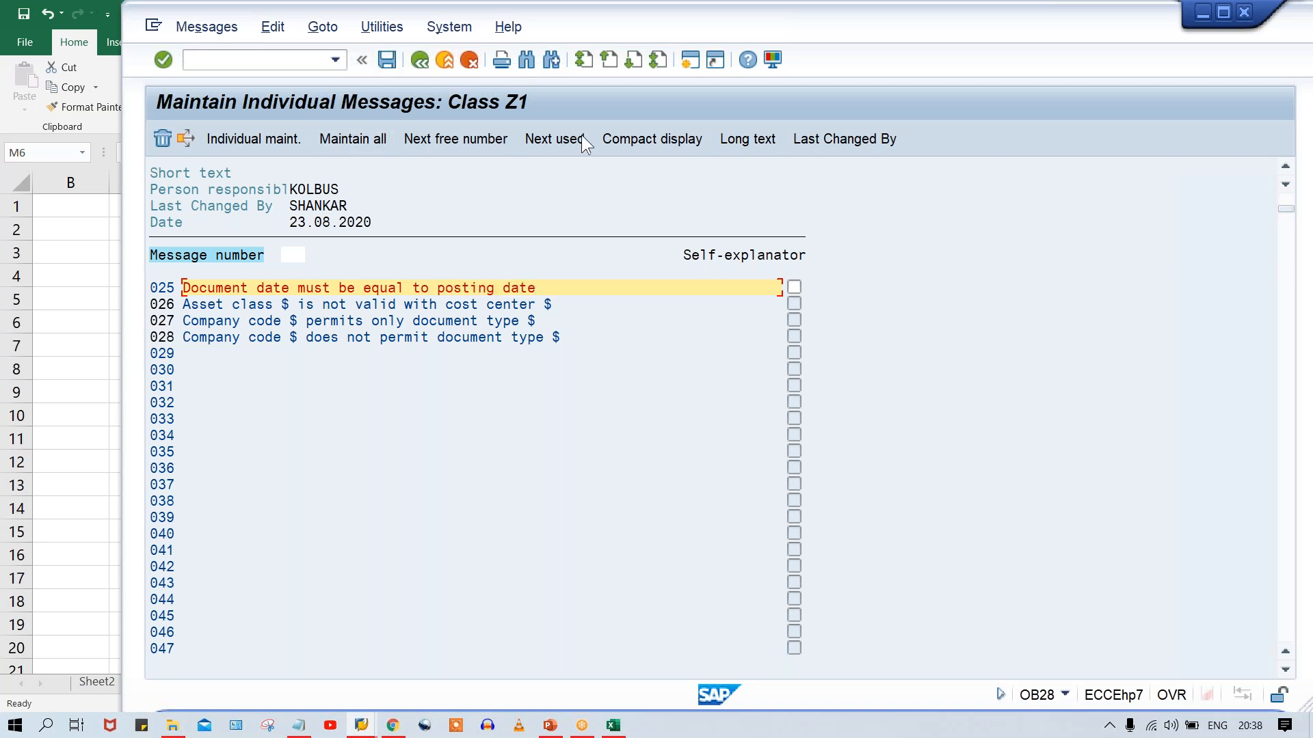
pyautogui.hotkey('ctrl', 's')
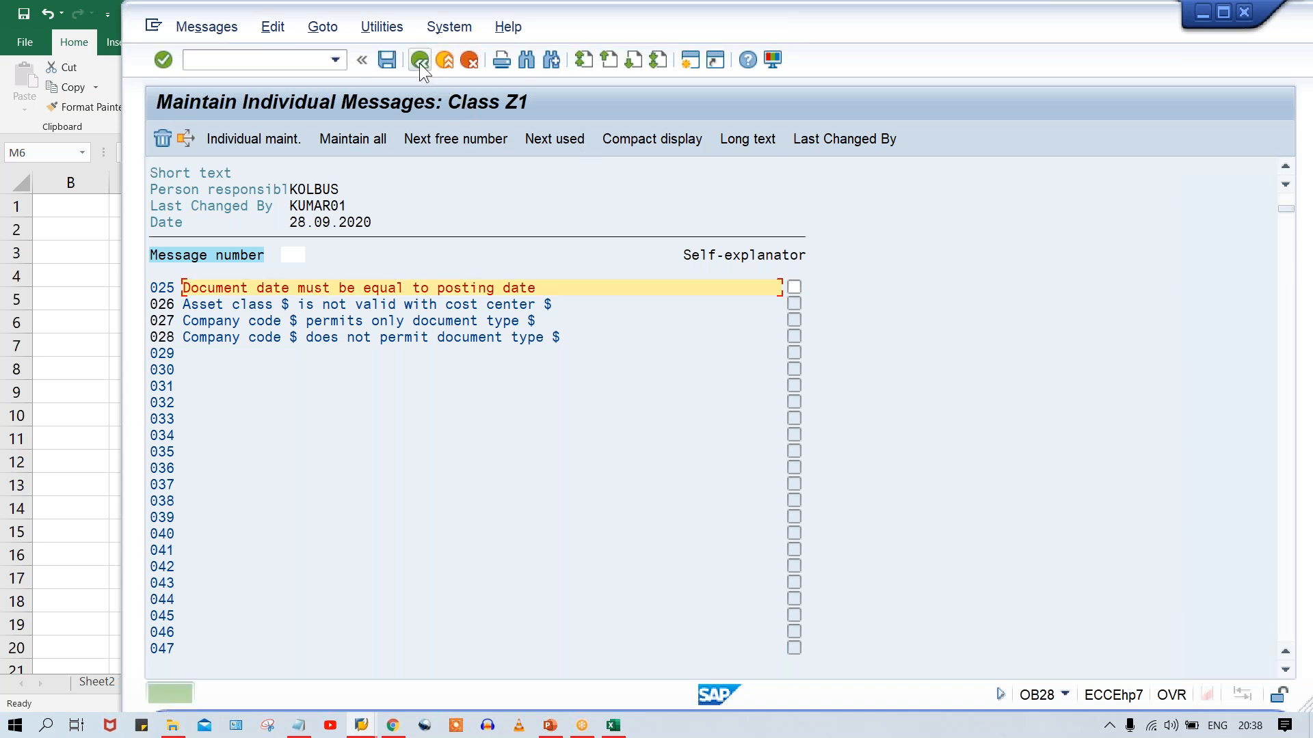
pyautogui.click(441, 62)
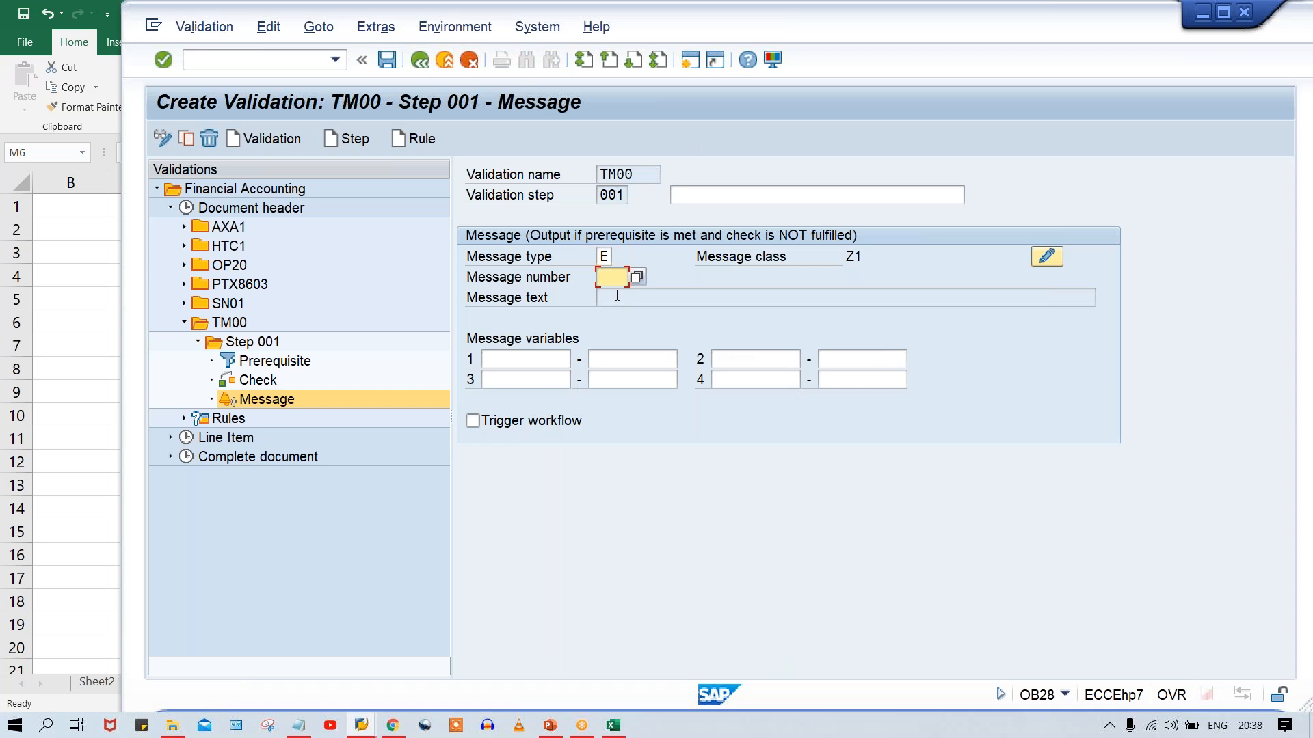
# Step: Try message number 025 for step 001 of validation TM00, and assign message number 006 instead
pyautogui.write('025')
pyautogui.press('Return')
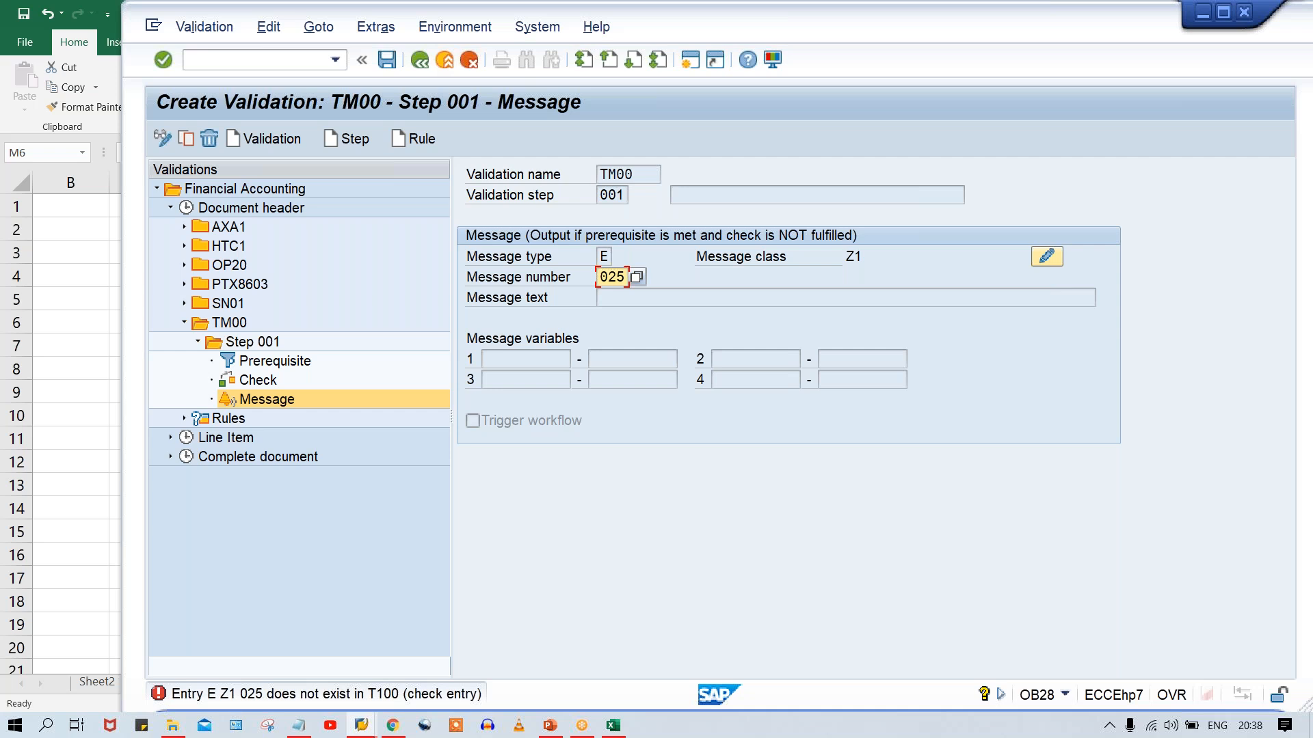
pyautogui.write('006')
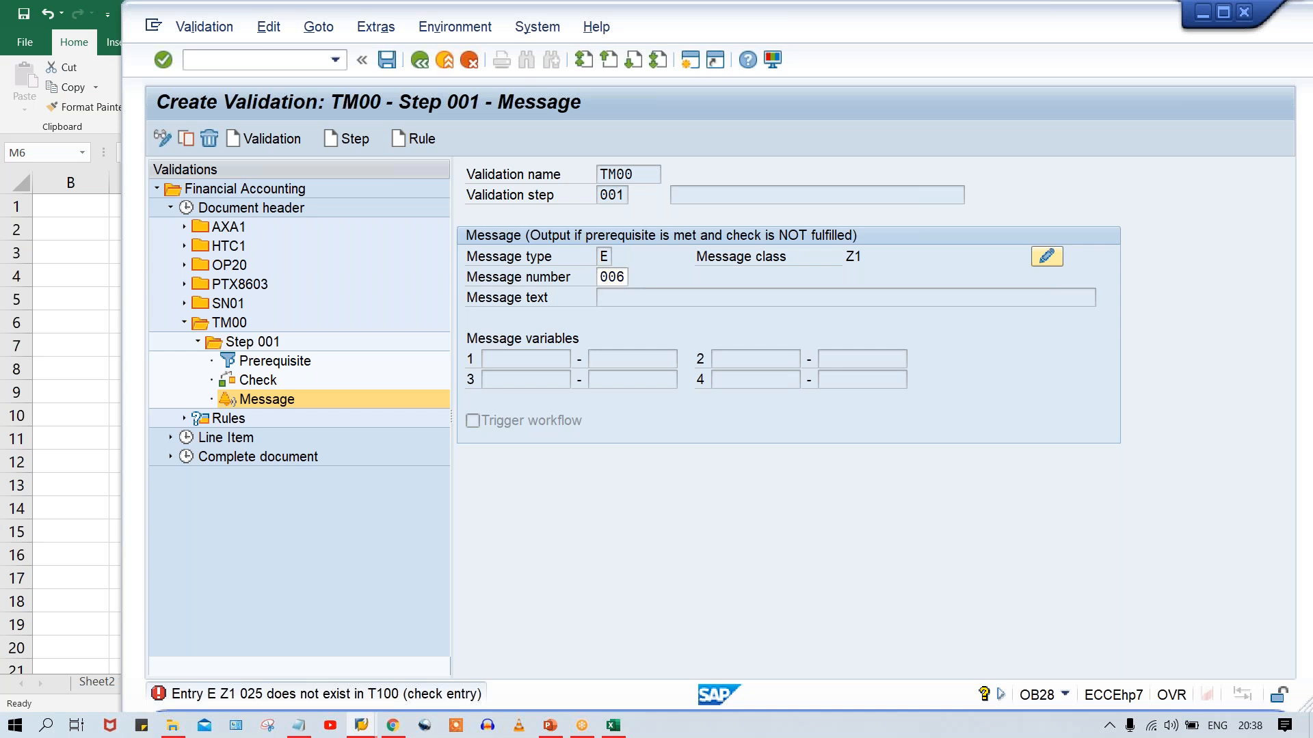
pyautogui.press('Return')
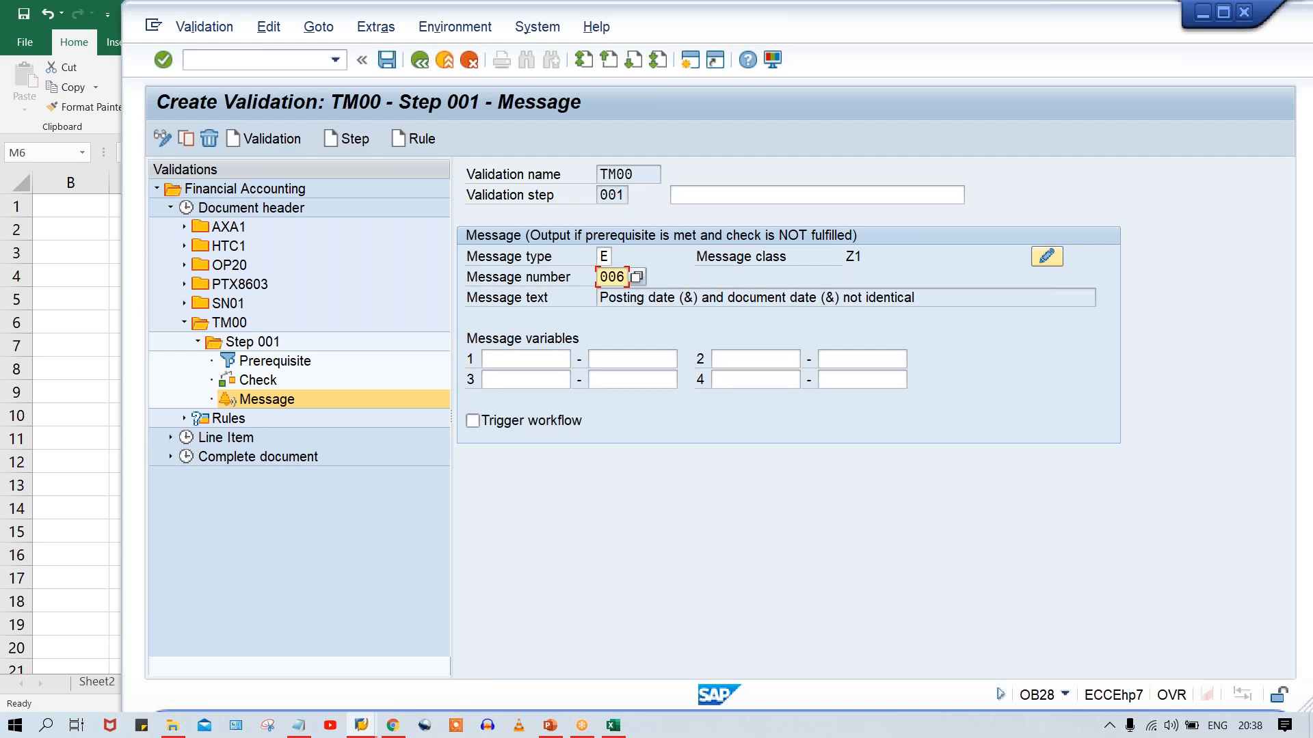
# Step: Review the text, number and type of the message assigned to validation step 001
pyautogui.moveTo(936, 302); pyautogui.dragTo(594, 290)
pyautogui.moveTo(974, 305); pyautogui.dragTo(526, 296)
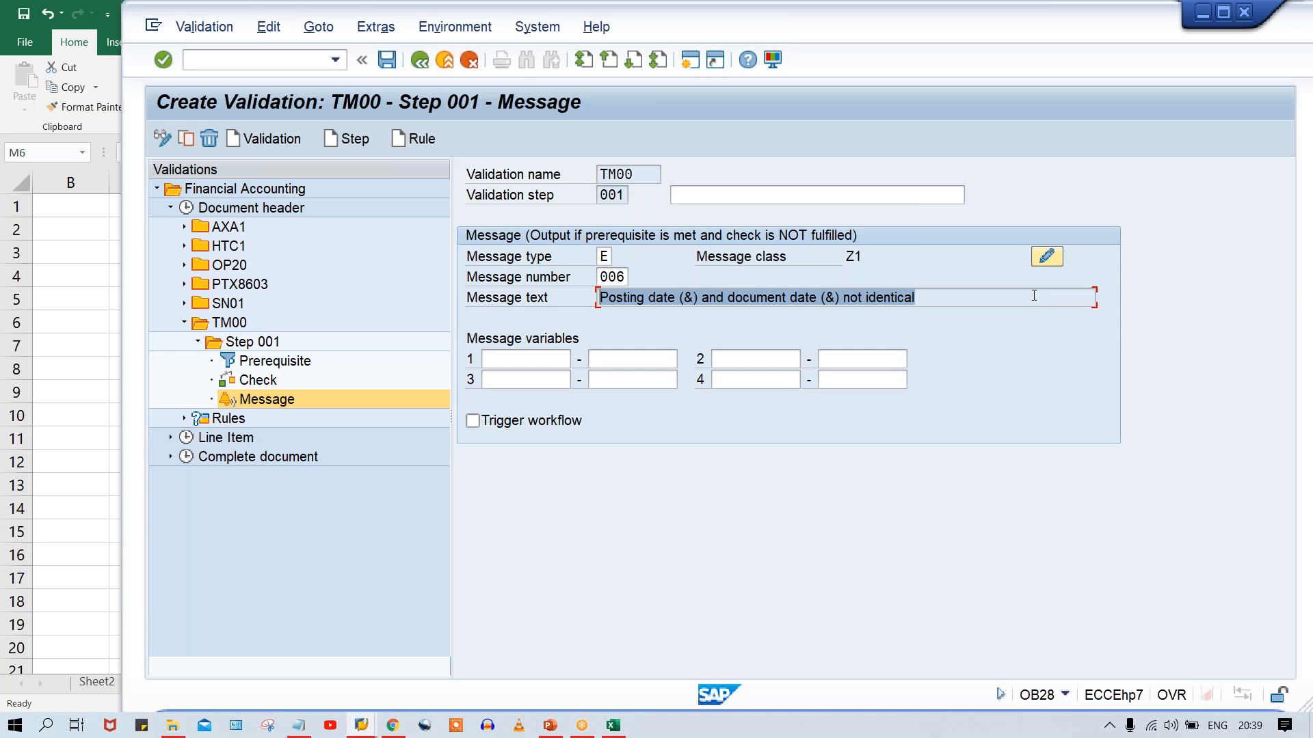
pyautogui.click(609, 277)
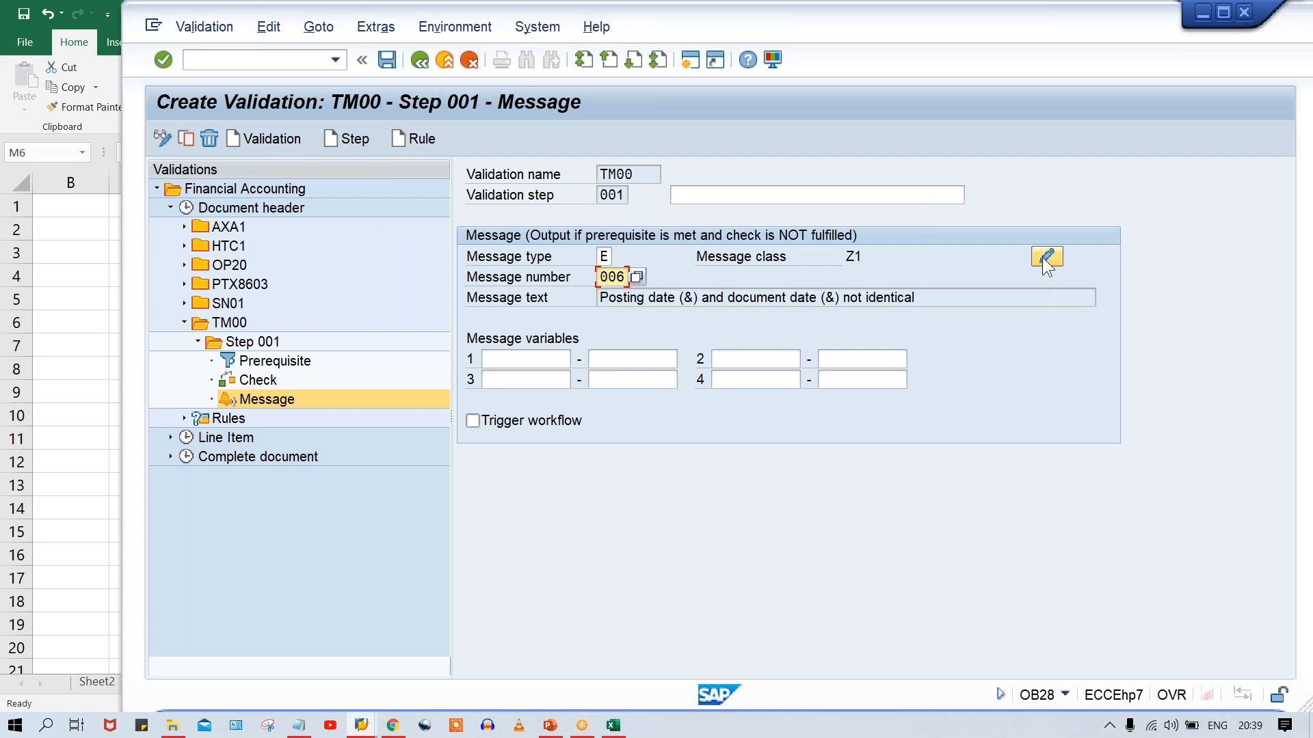
pyautogui.moveTo(599, 276); pyautogui.dragTo(633, 277)
pyautogui.moveTo(912, 299); pyautogui.dragTo(546, 329)
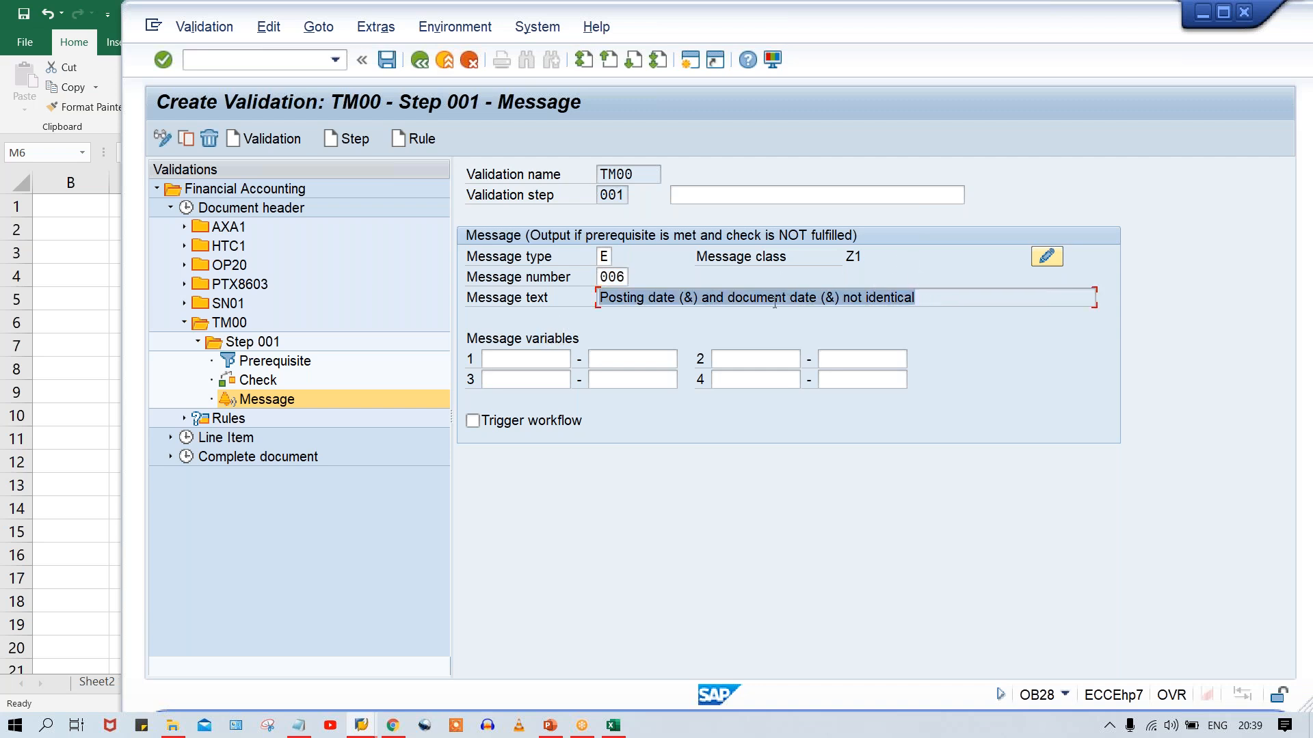
pyautogui.click(607, 259)
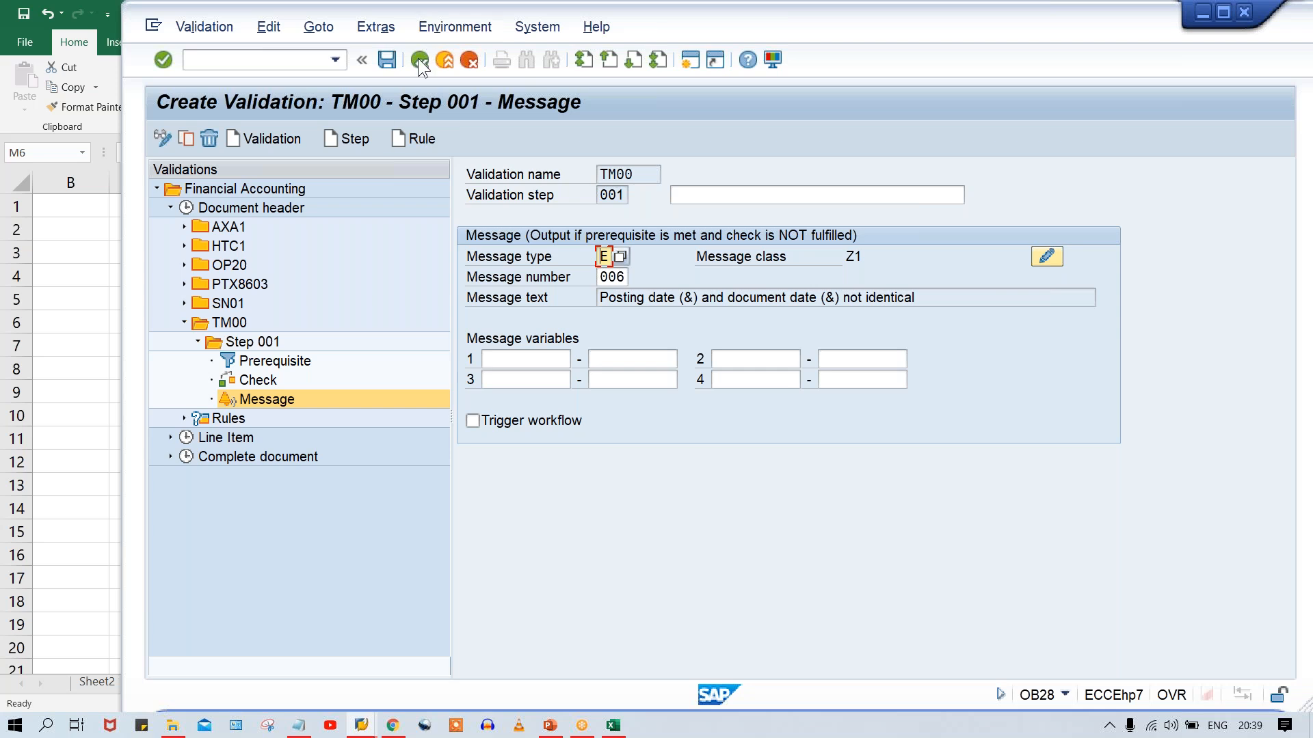
# Step: Save validation TM00 and go back to the new entries overview for validation assignments
pyautogui.click(387, 60)
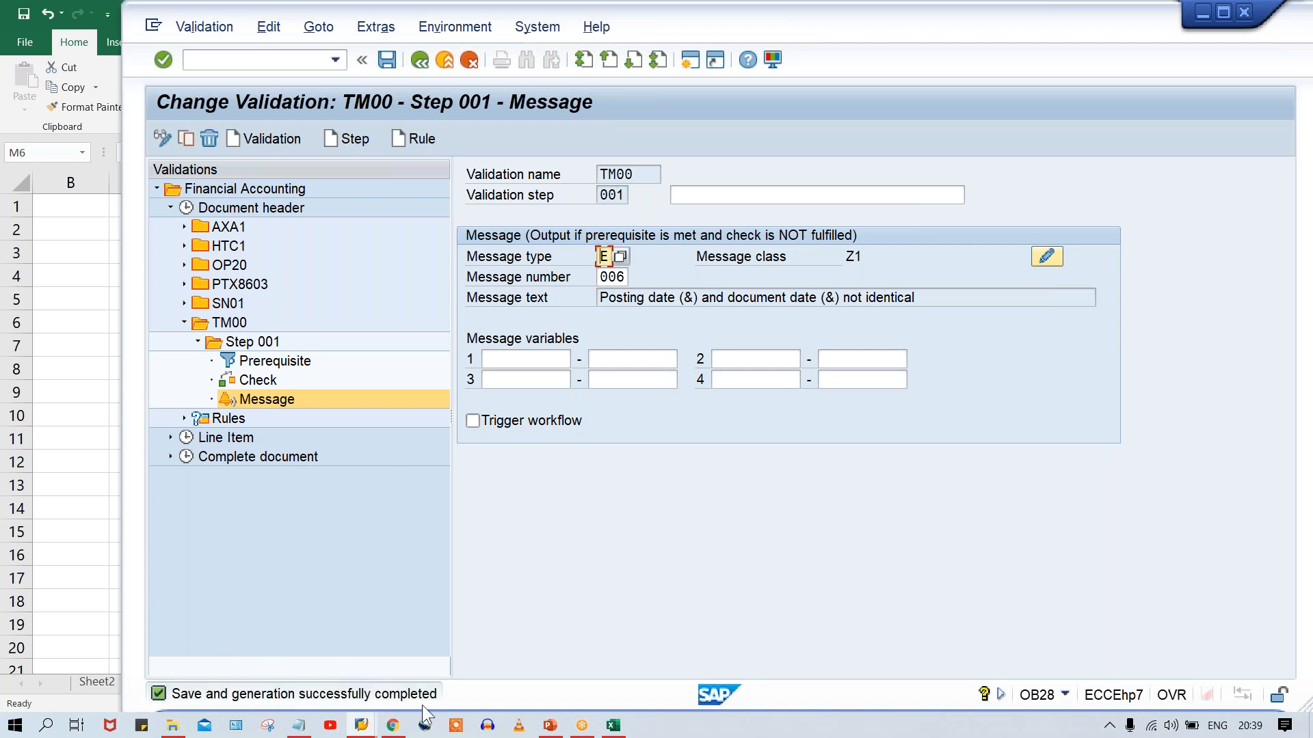
pyautogui.click(420, 57)
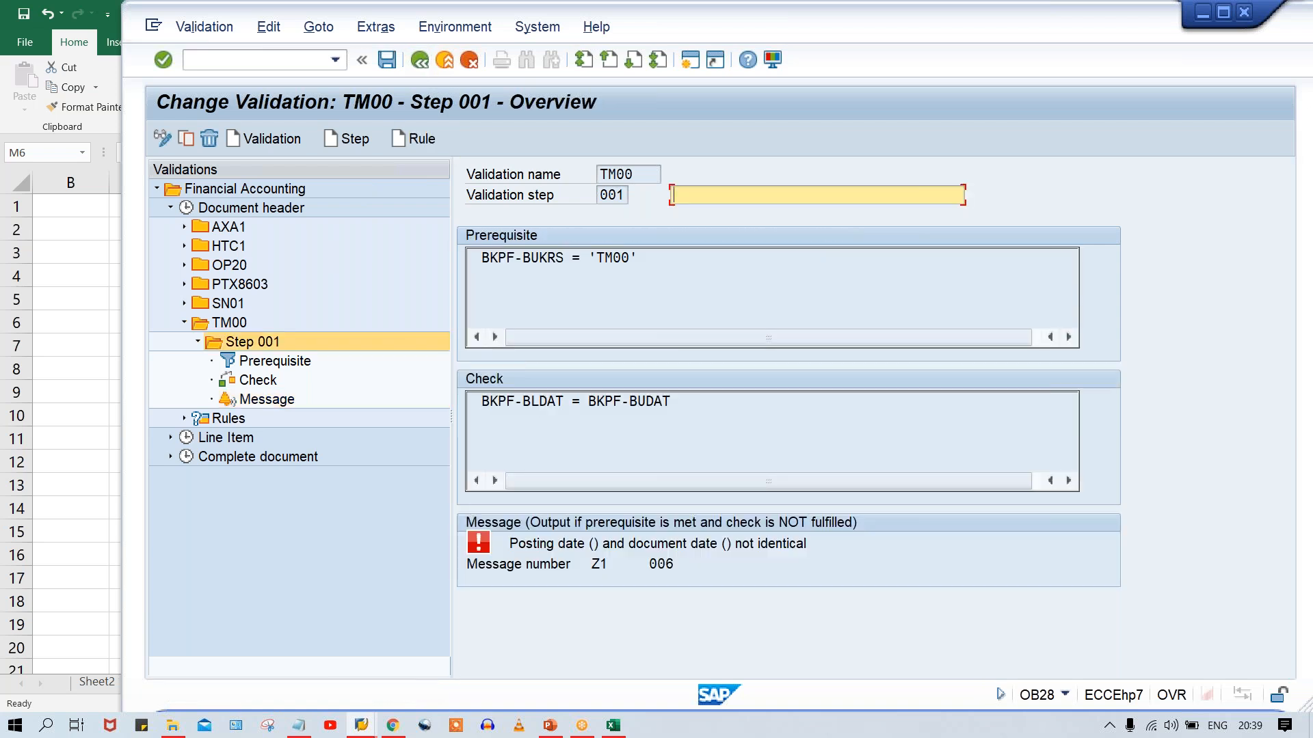
pyautogui.click(420, 59)
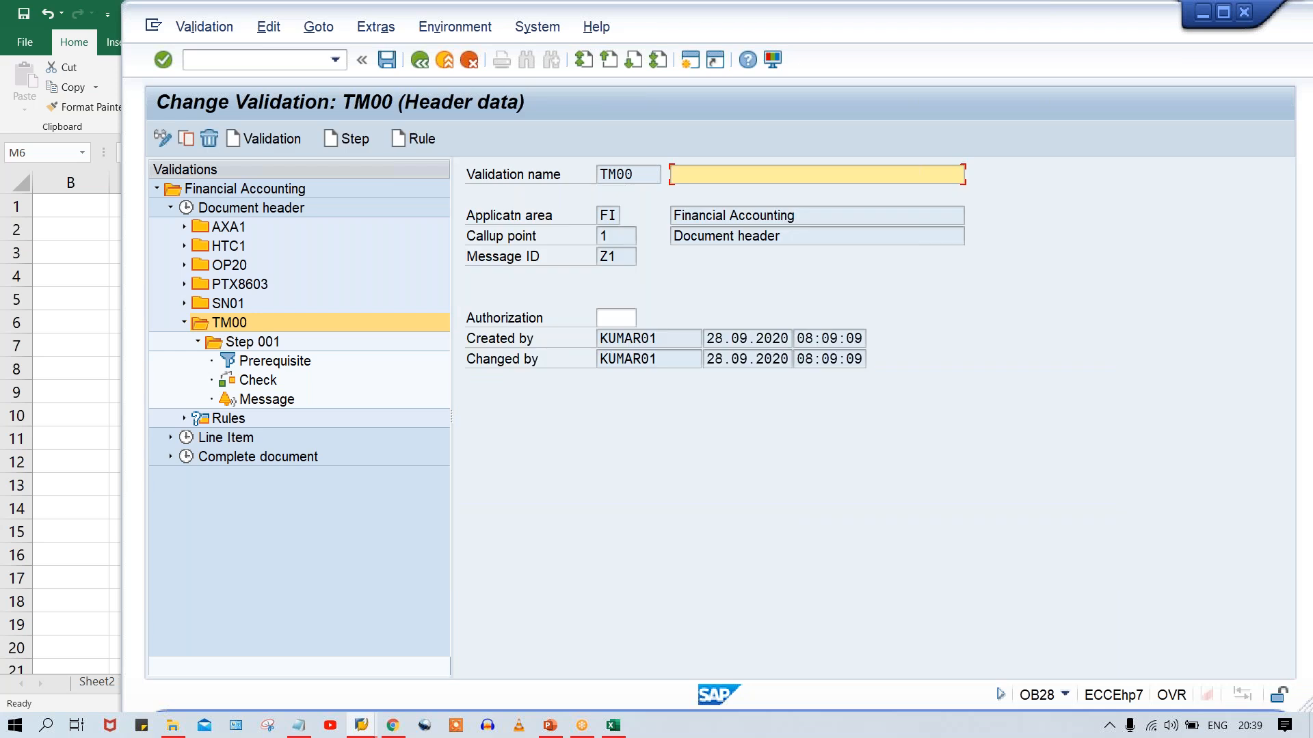
pyautogui.click(421, 59)
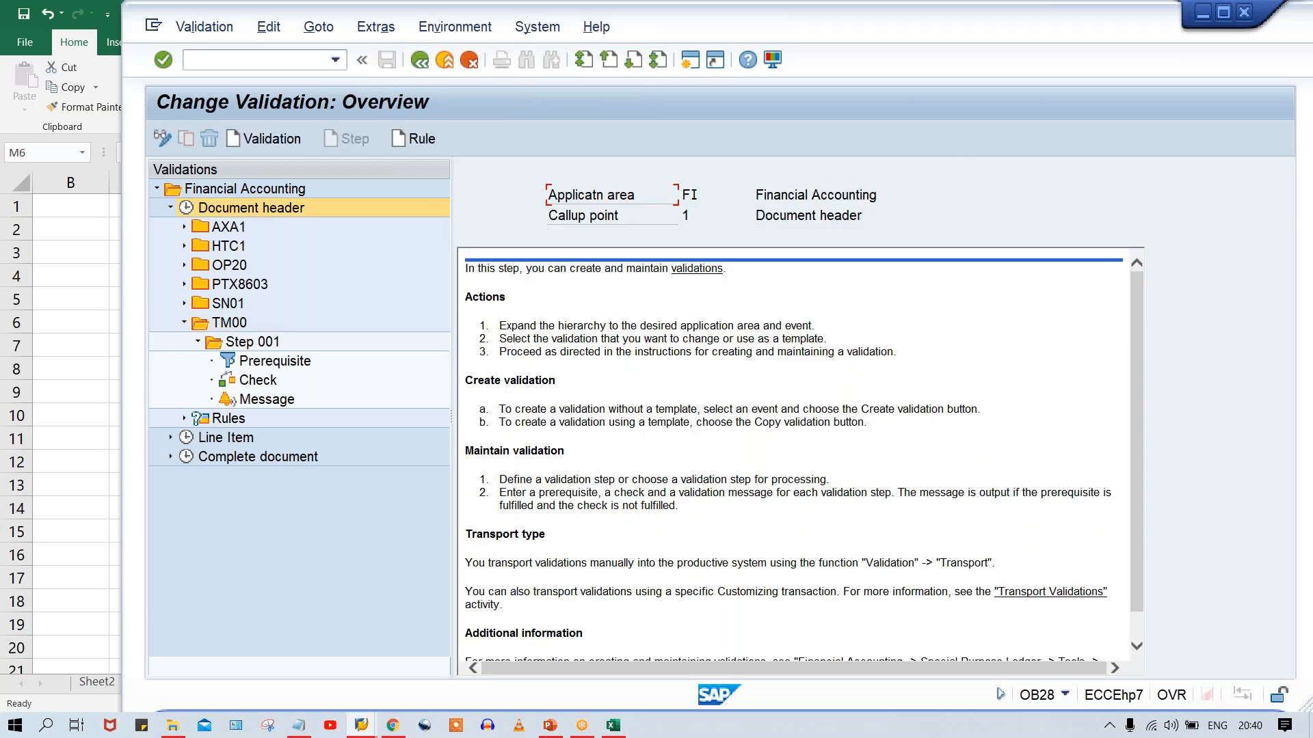
pyautogui.click(420, 60)
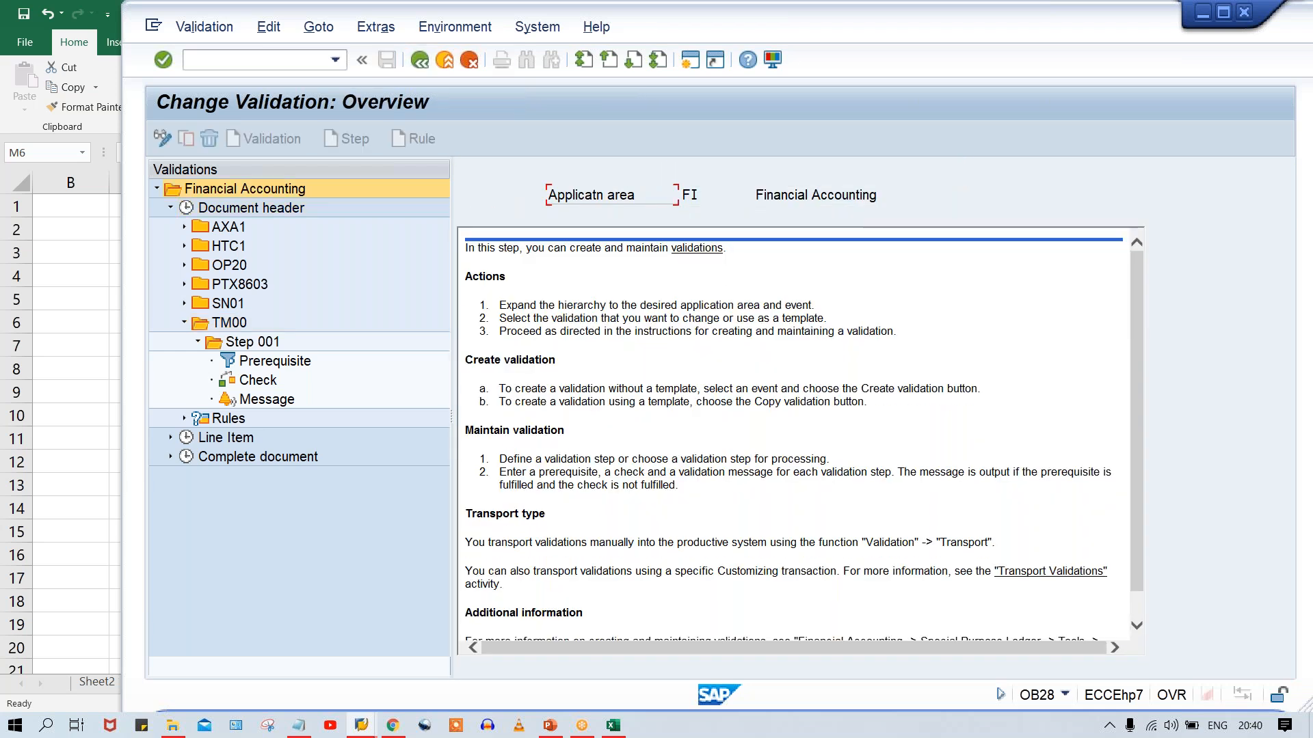
pyautogui.click(420, 60)
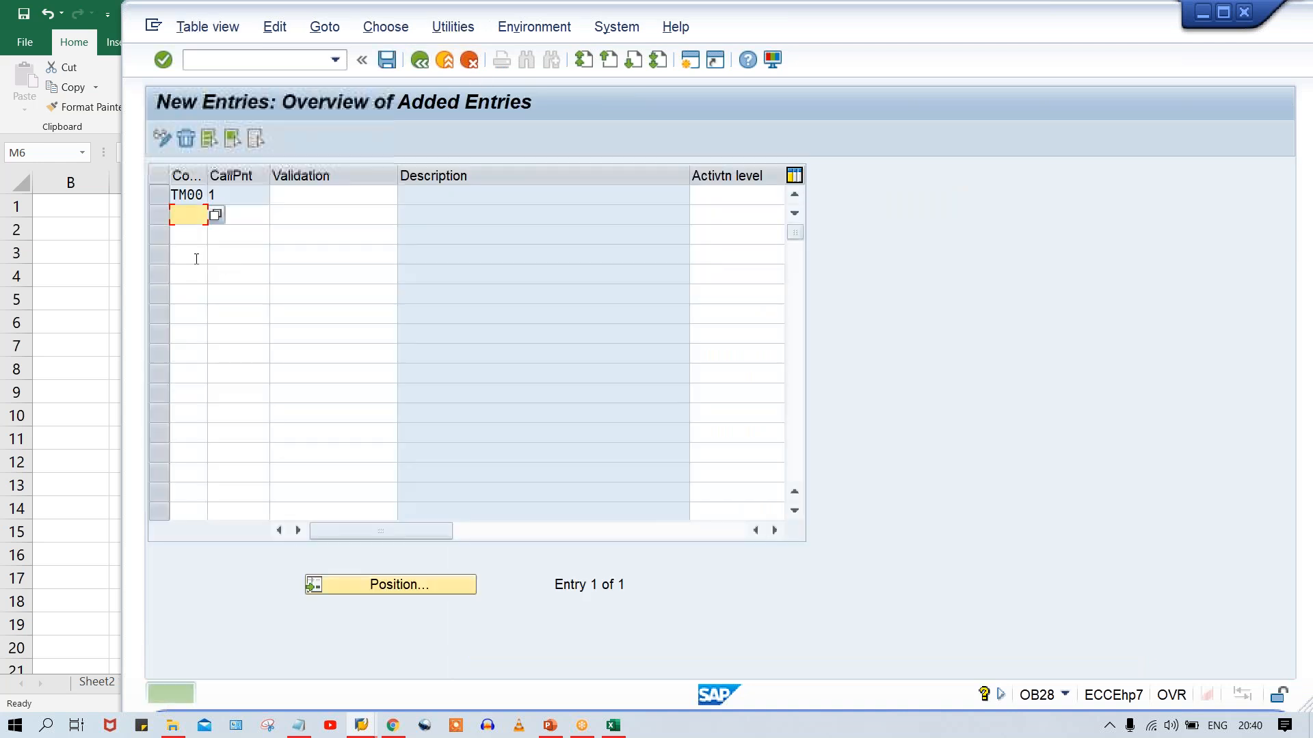
# Step: Assign validation TM00 to company code TM00 at call-up point 1 with activation level 1, and save the entry
pyautogui.click(324, 192)
pyautogui.write('tm00')
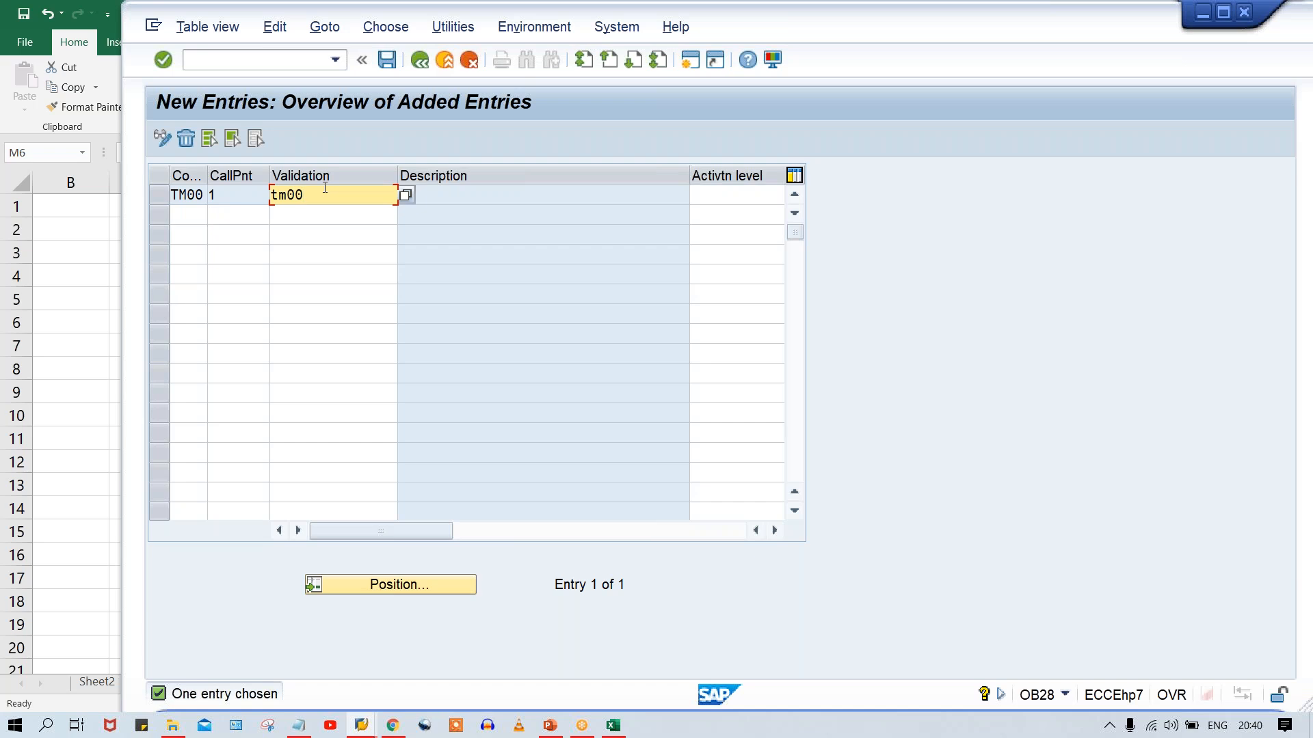
pyautogui.press('Return')
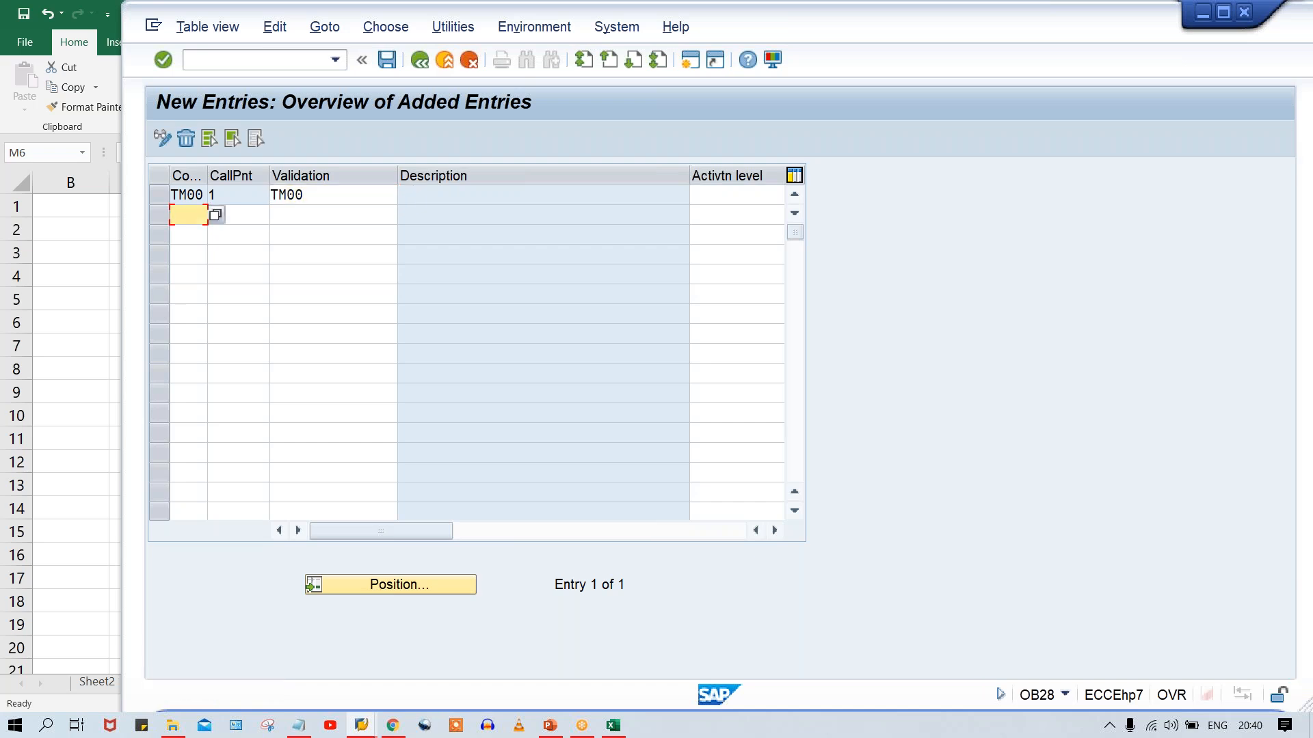
pyautogui.click(727, 198)
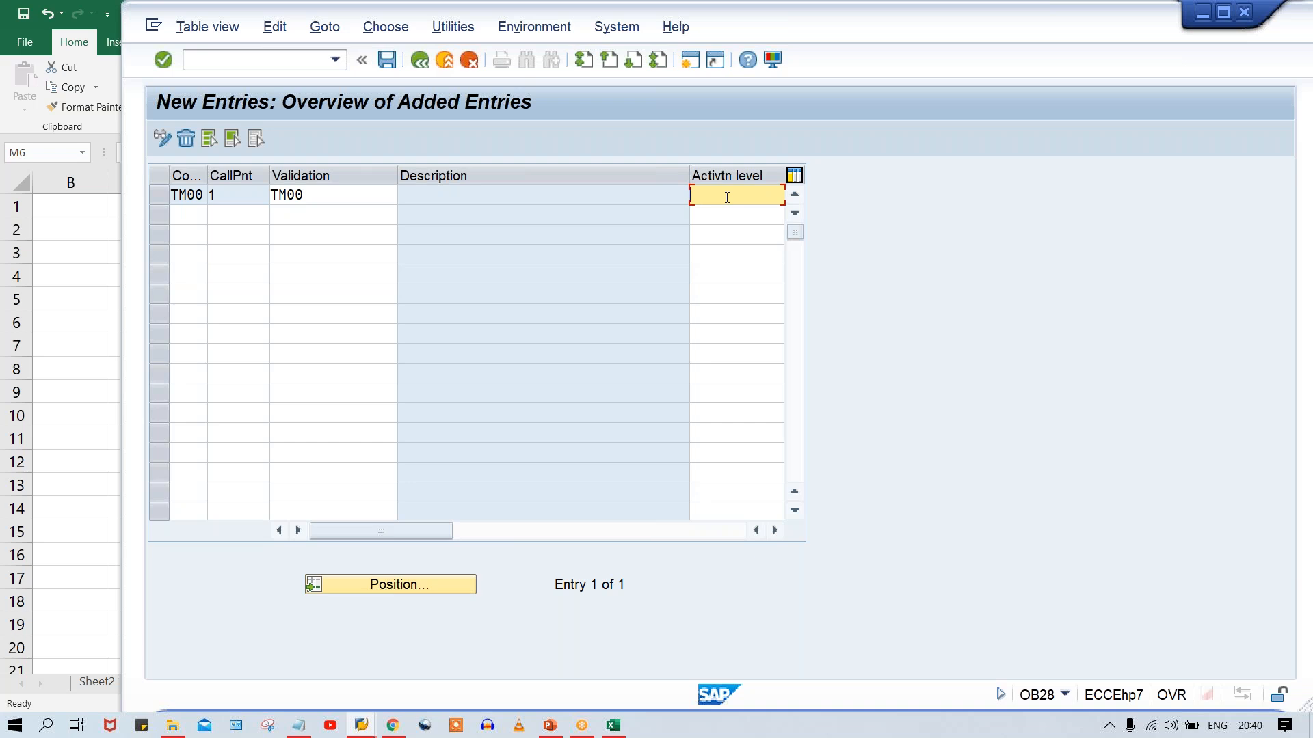
pyautogui.write('1')
pyautogui.press('Return')
pyautogui.hotkey('ctrl', 's')
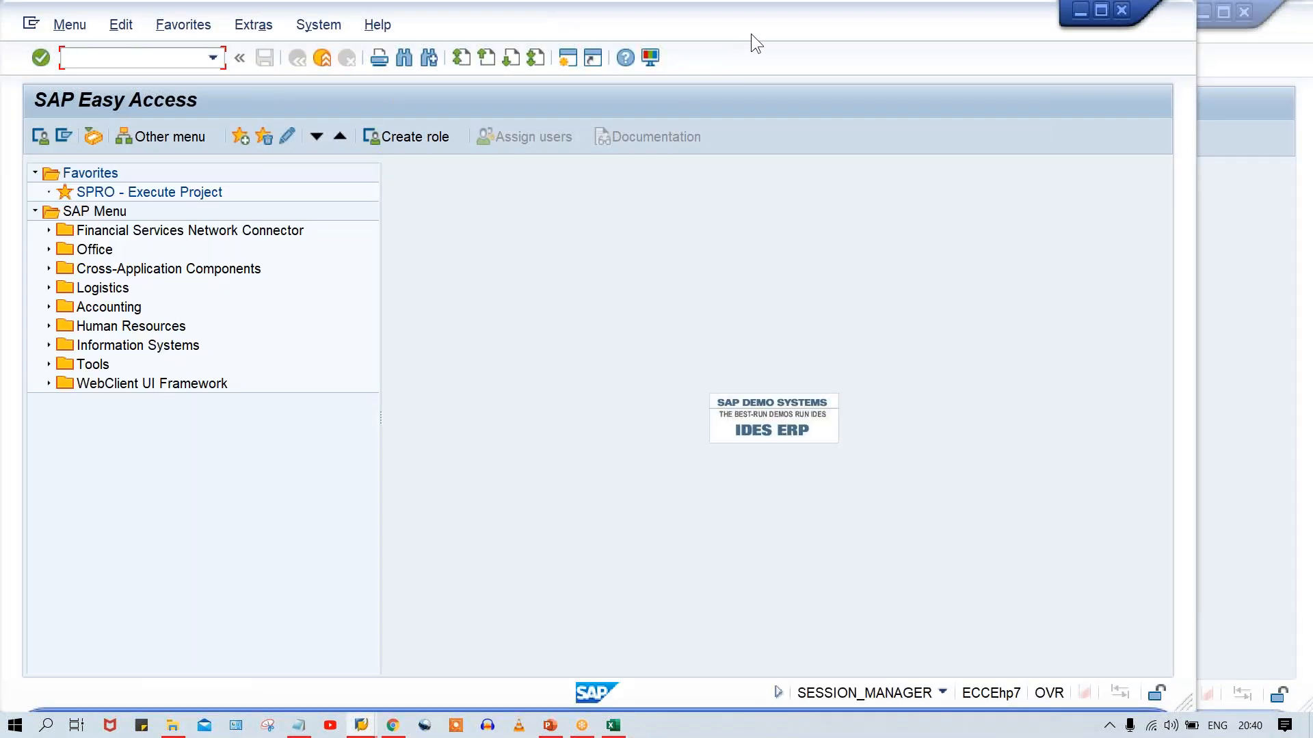
# Step: Open vendor invoice entry with transaction FB60 in the other session and switch the company code to TM00
pyautogui.moveTo(751, 36); pyautogui.dragTo(853, 35)
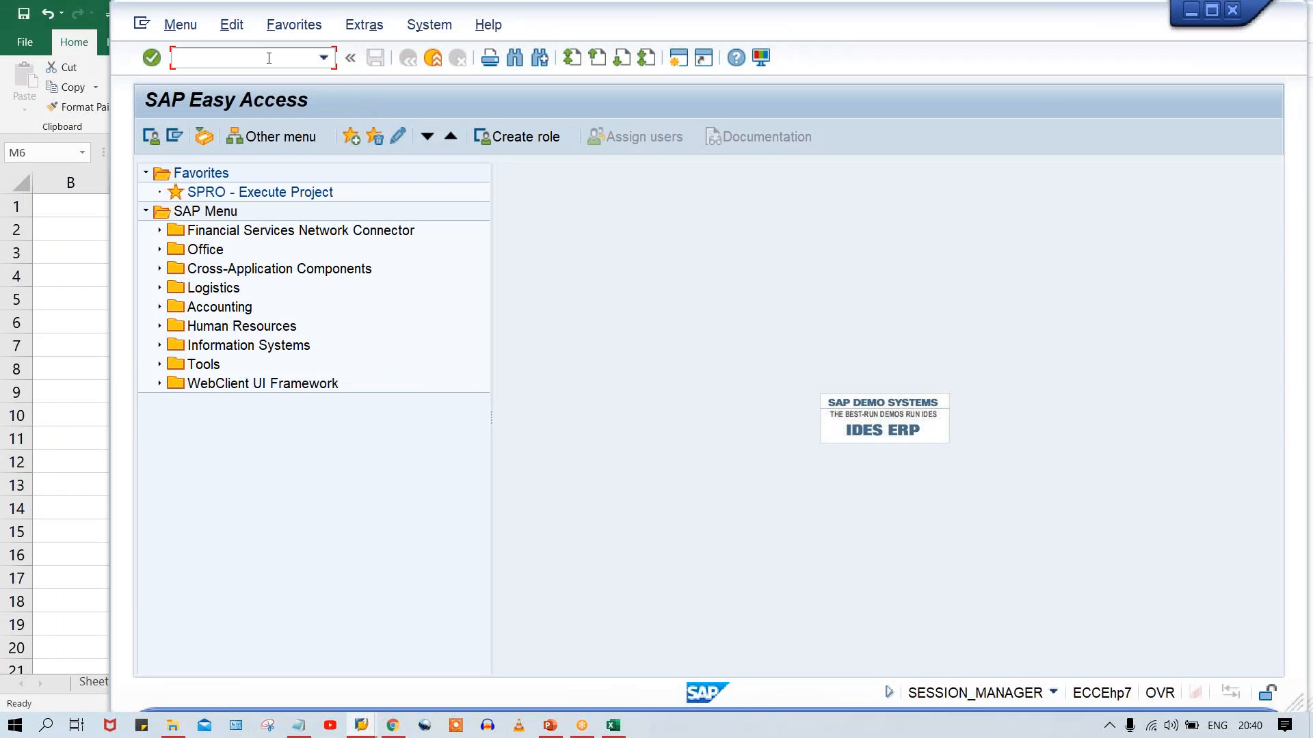
pyautogui.write('fb60')
pyautogui.press('Return')
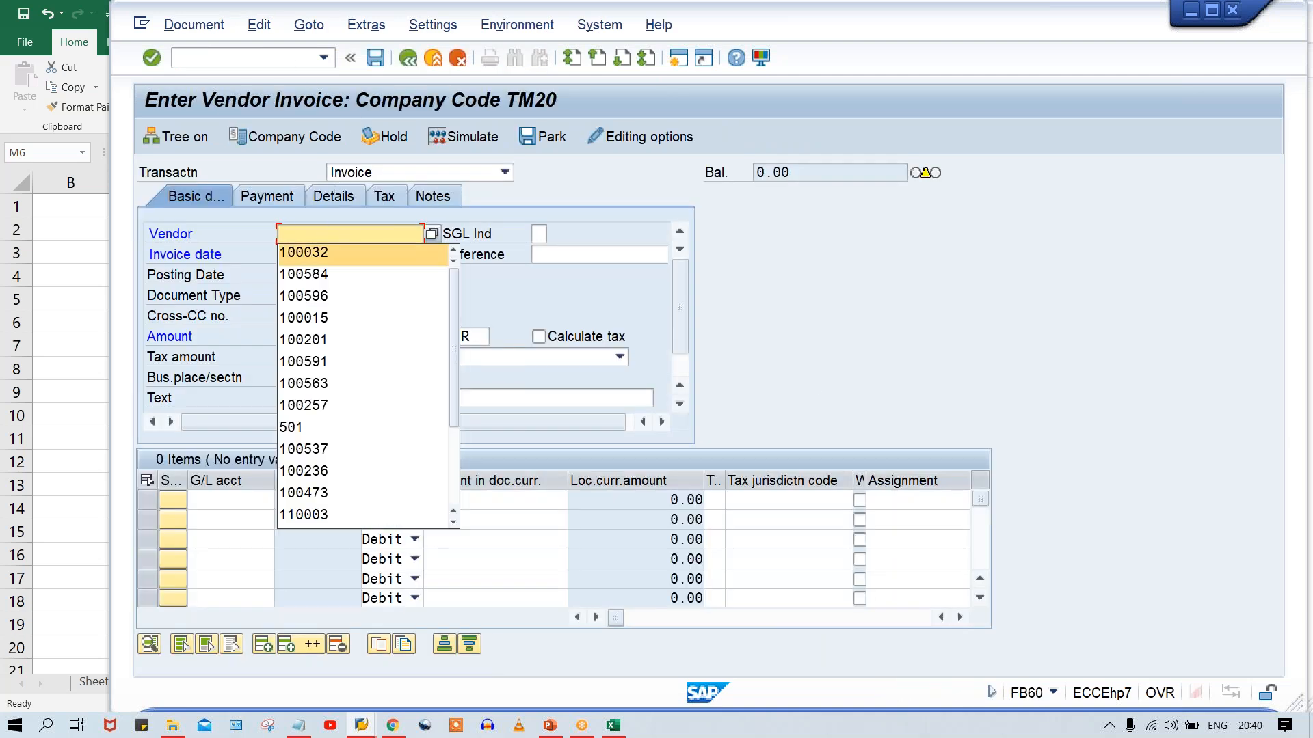
pyautogui.press('Escape')
pyautogui.click(287, 137)
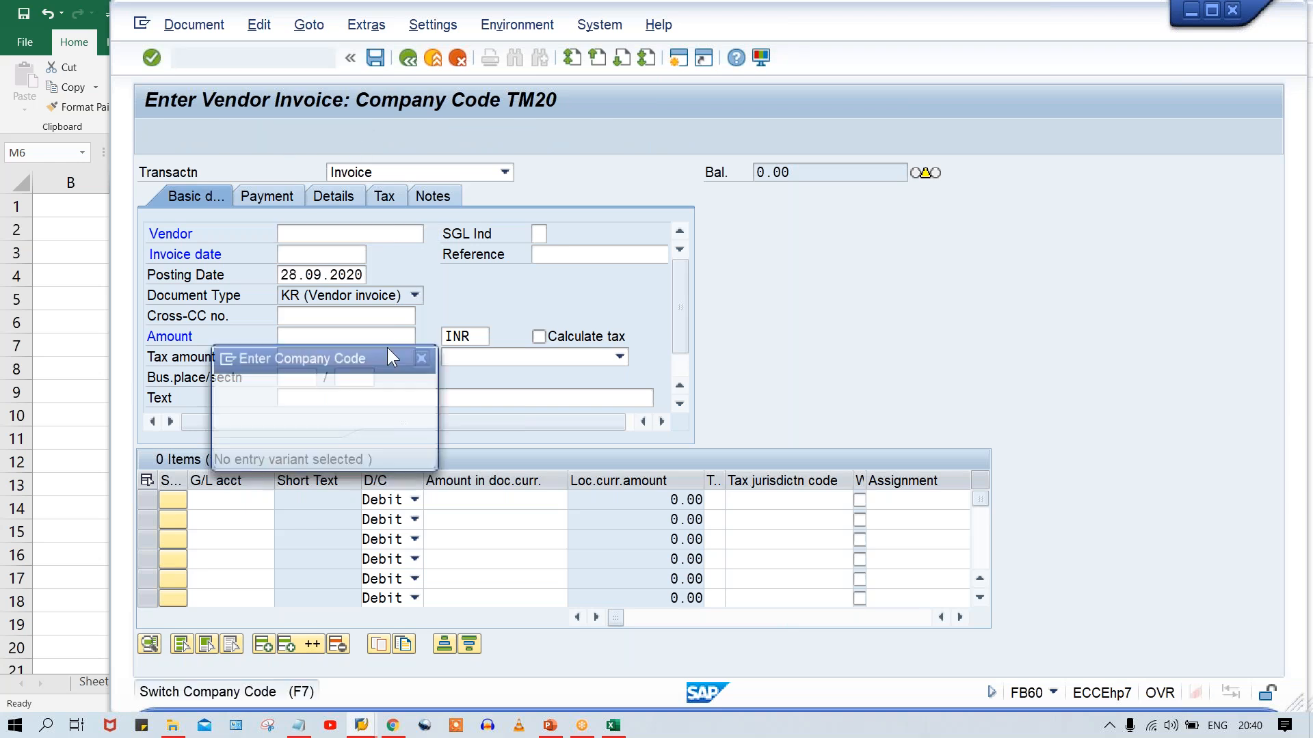
pyautogui.write('tm00')
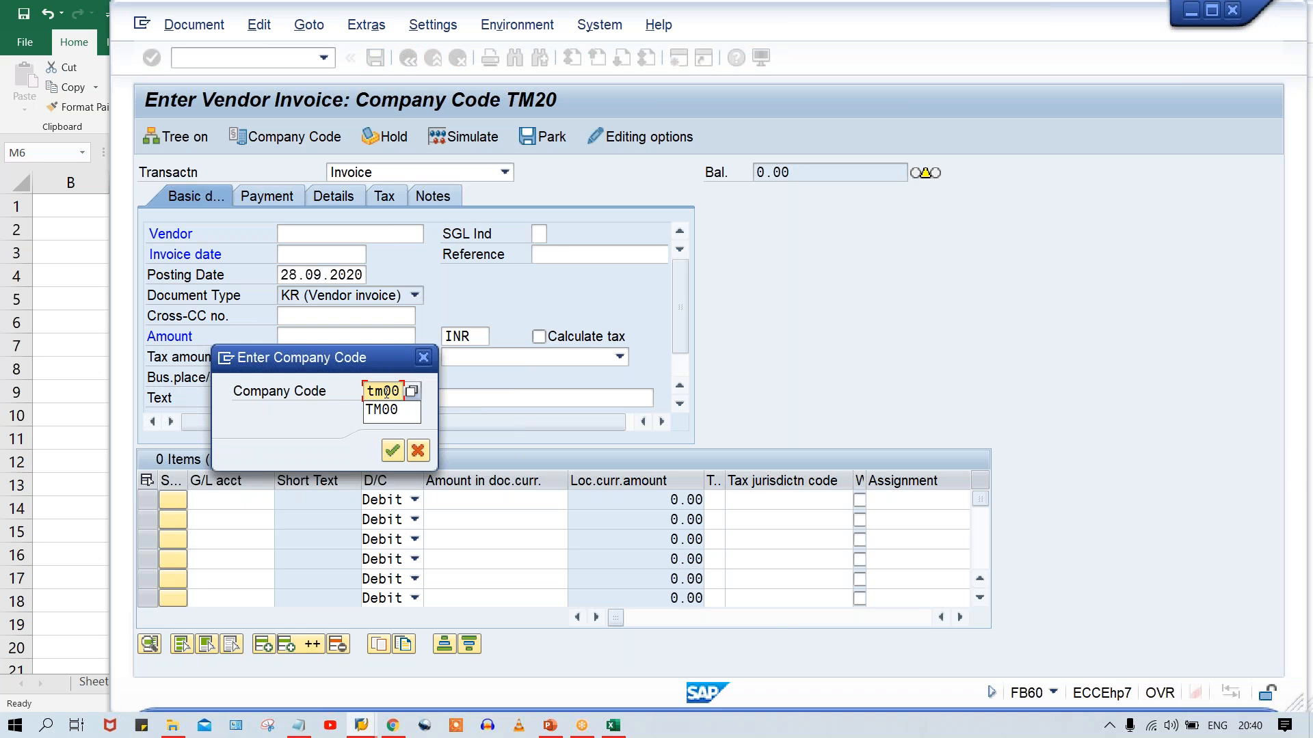
pyautogui.press('Return')
# Step: Fill in the vendor number, set the invoice date to 15.09.2020 and check the entry
pyautogui.click(417, 235)
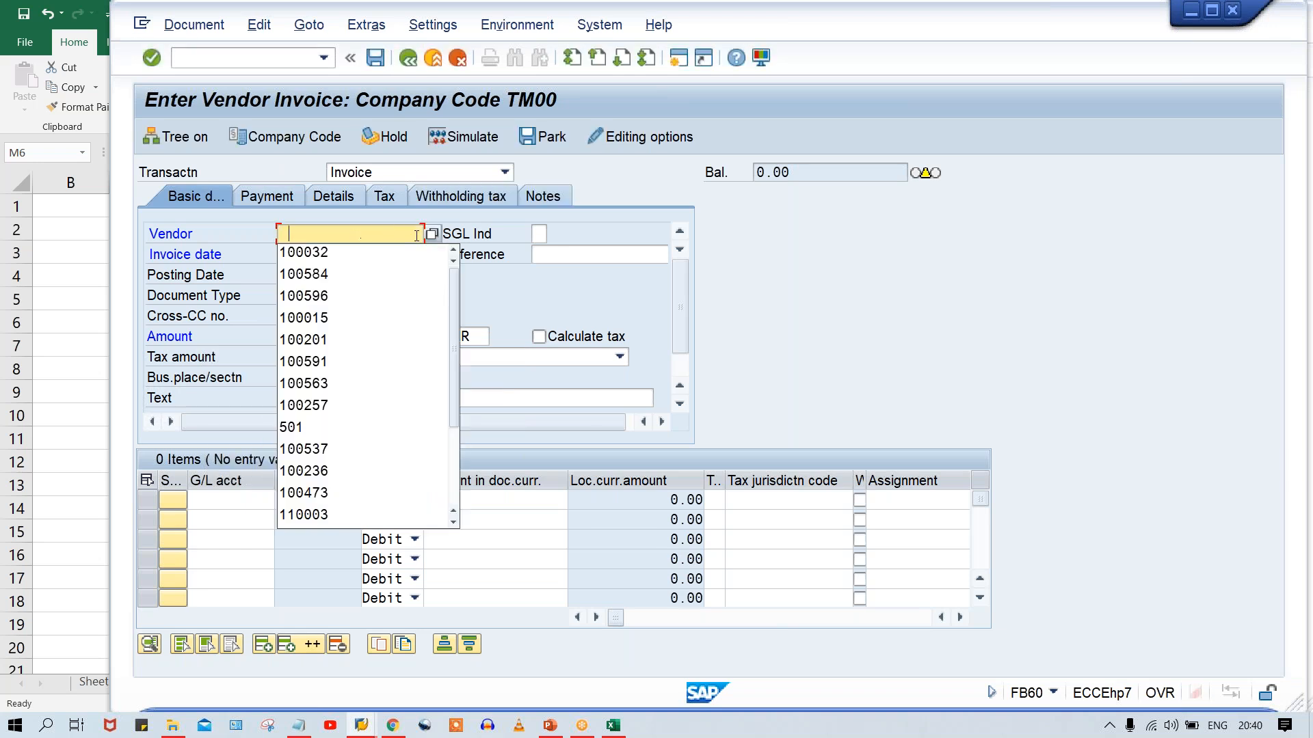
pyautogui.click(388, 275)
pyautogui.click(300, 250)
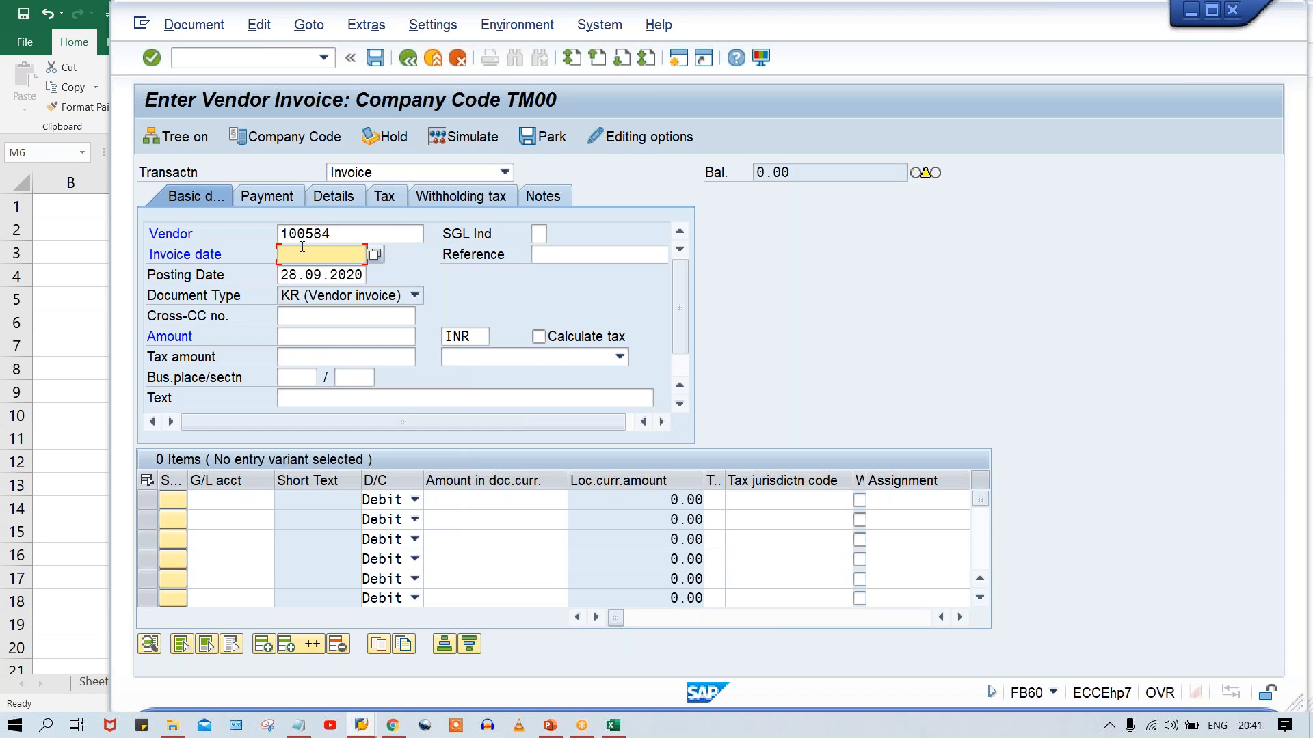
pyautogui.click(316, 257)
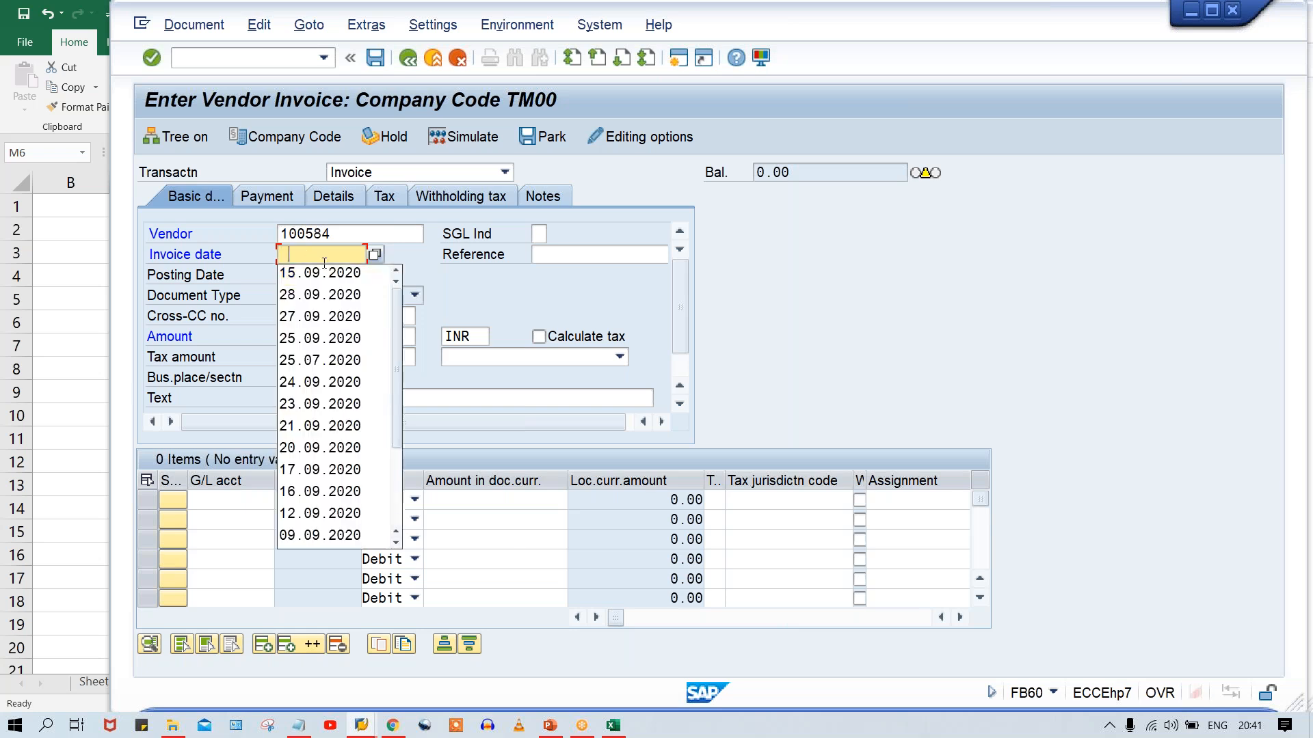
pyautogui.click(316, 273)
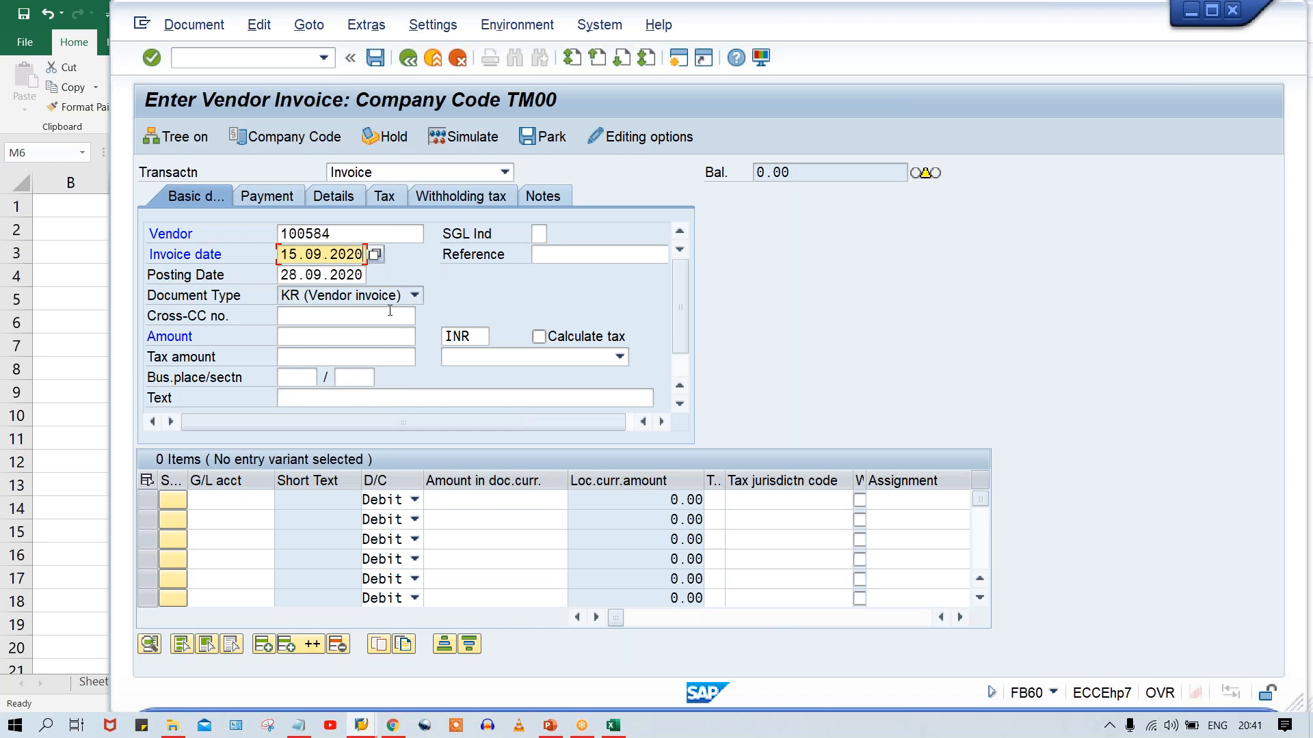
pyautogui.press('Return')
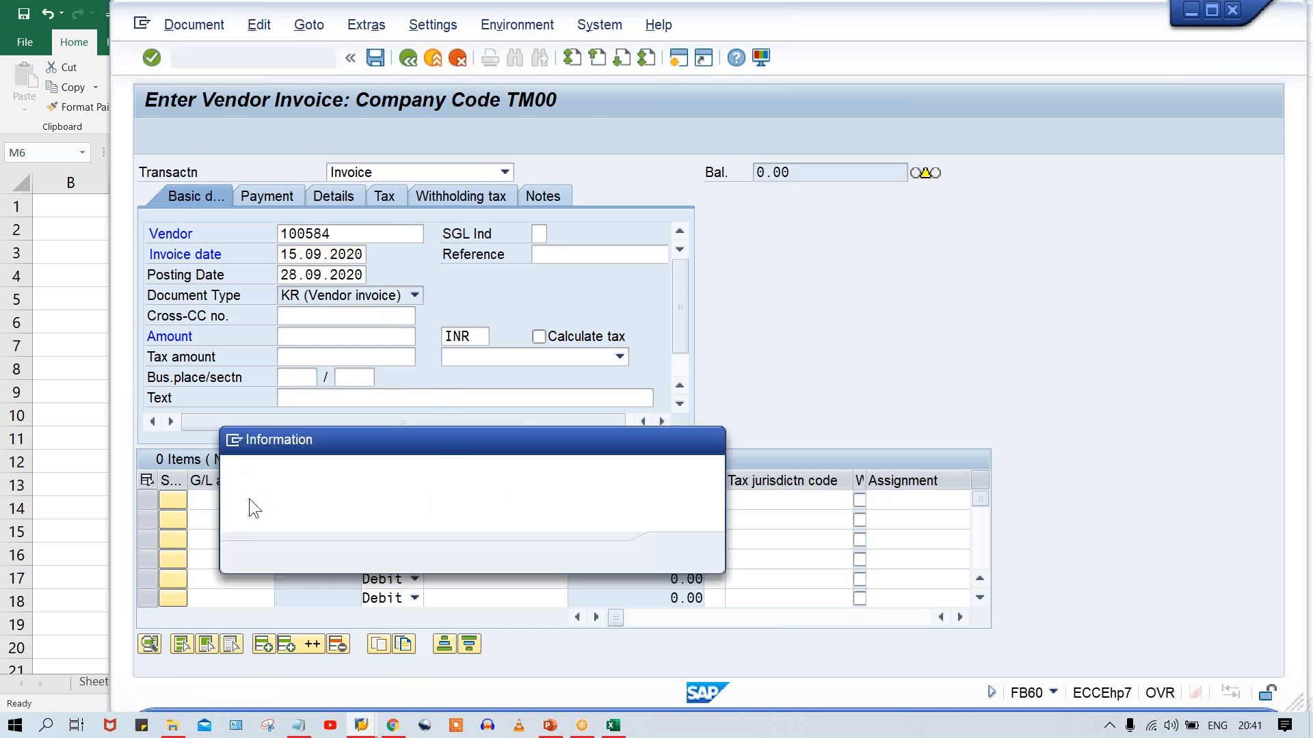
# Step: Test the date validation by rechecking the invoice and trying to save it, dismissing the message each time
pyautogui.moveTo(594, 474); pyautogui.dragTo(207, 484)
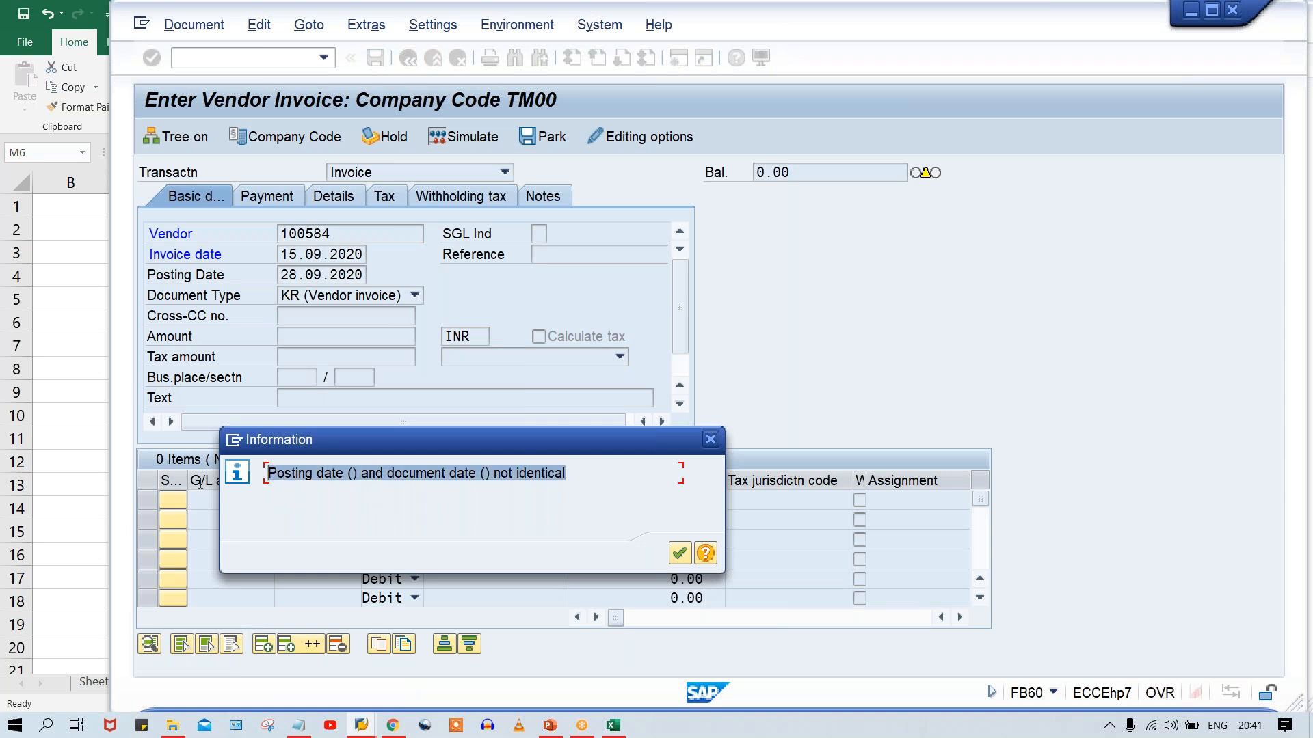
pyautogui.click(680, 553)
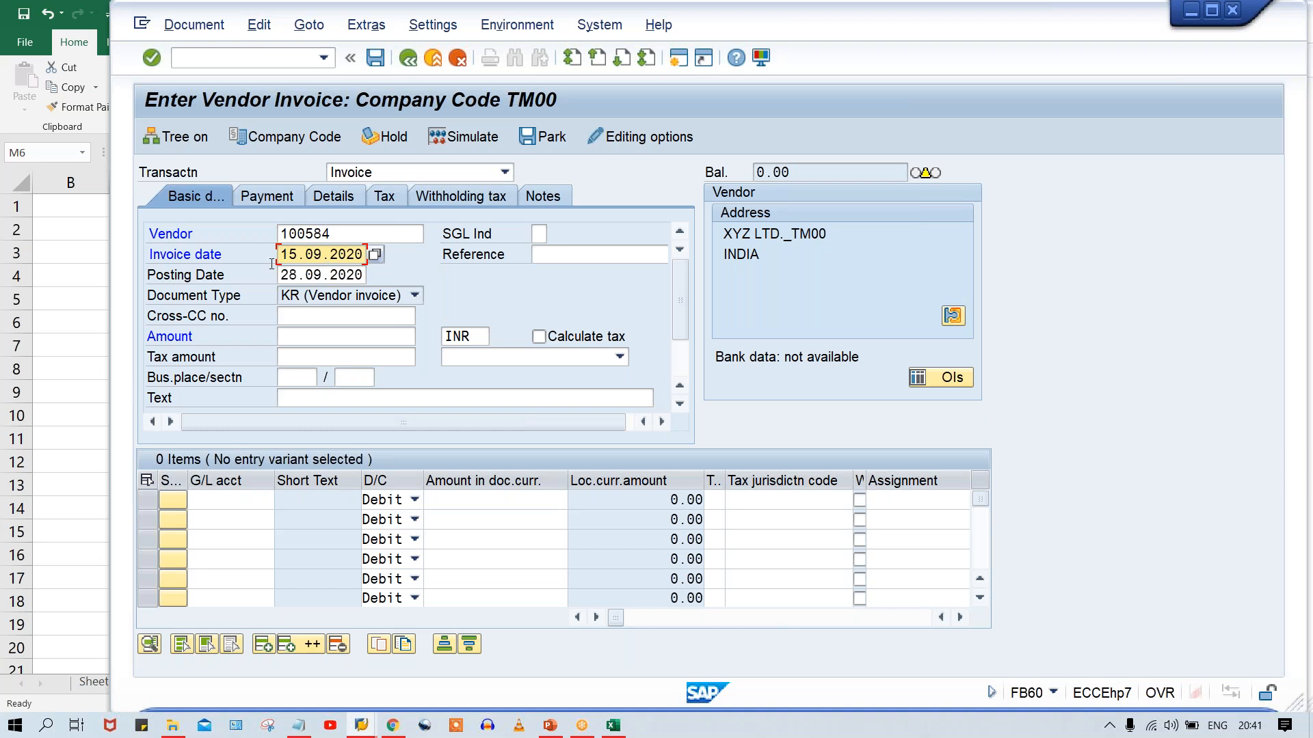
pyautogui.press('Return')
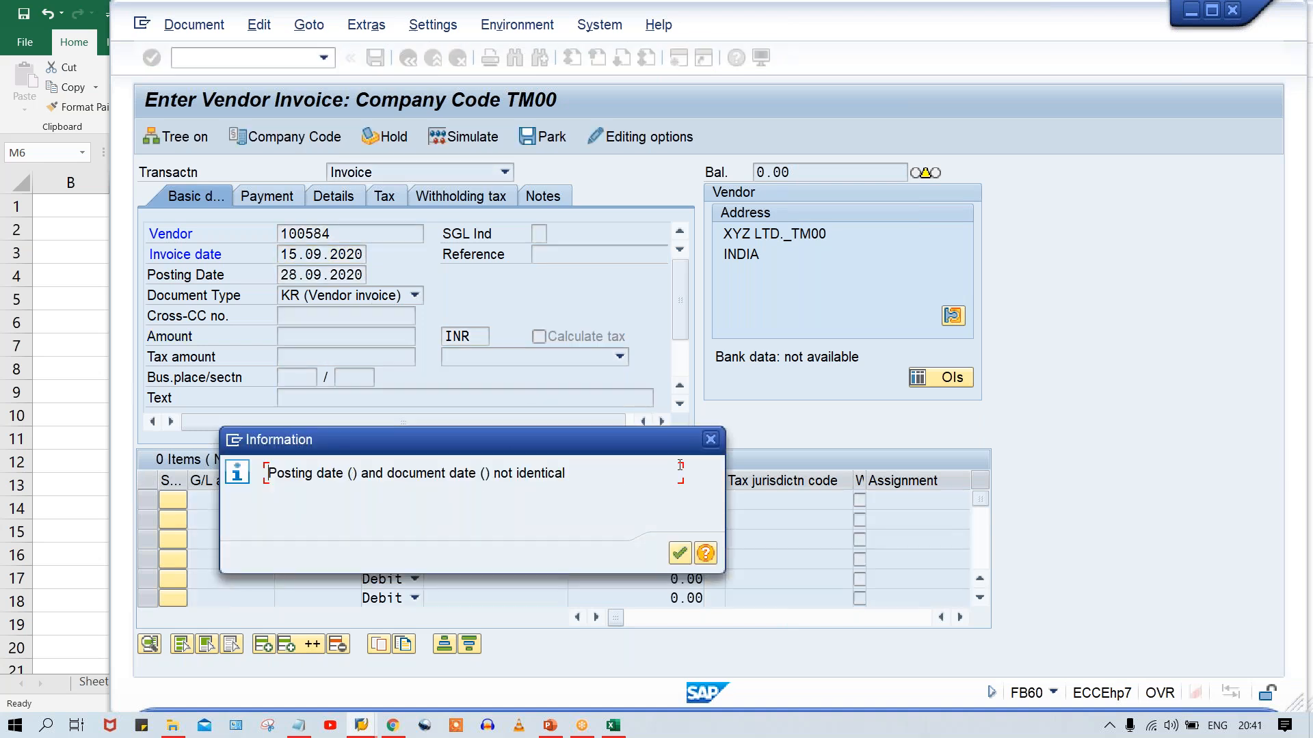
pyautogui.press('Return')
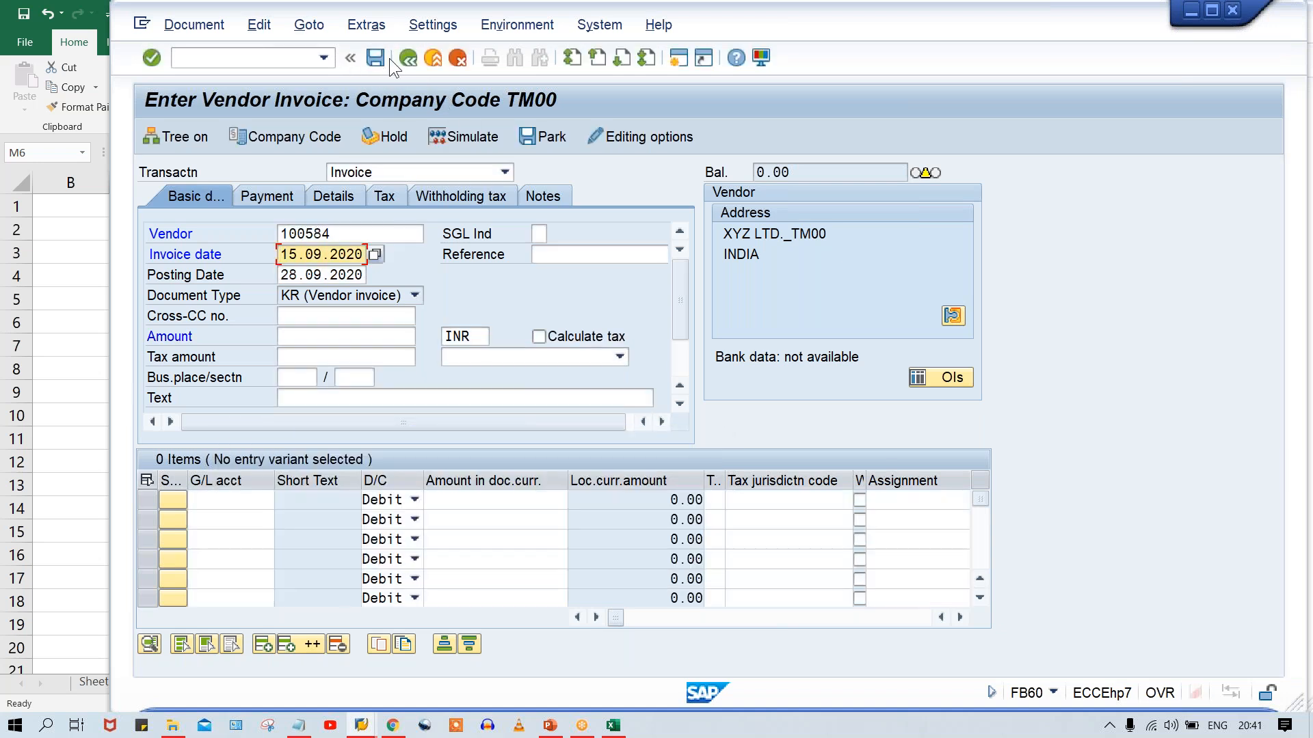
pyautogui.click(375, 60)
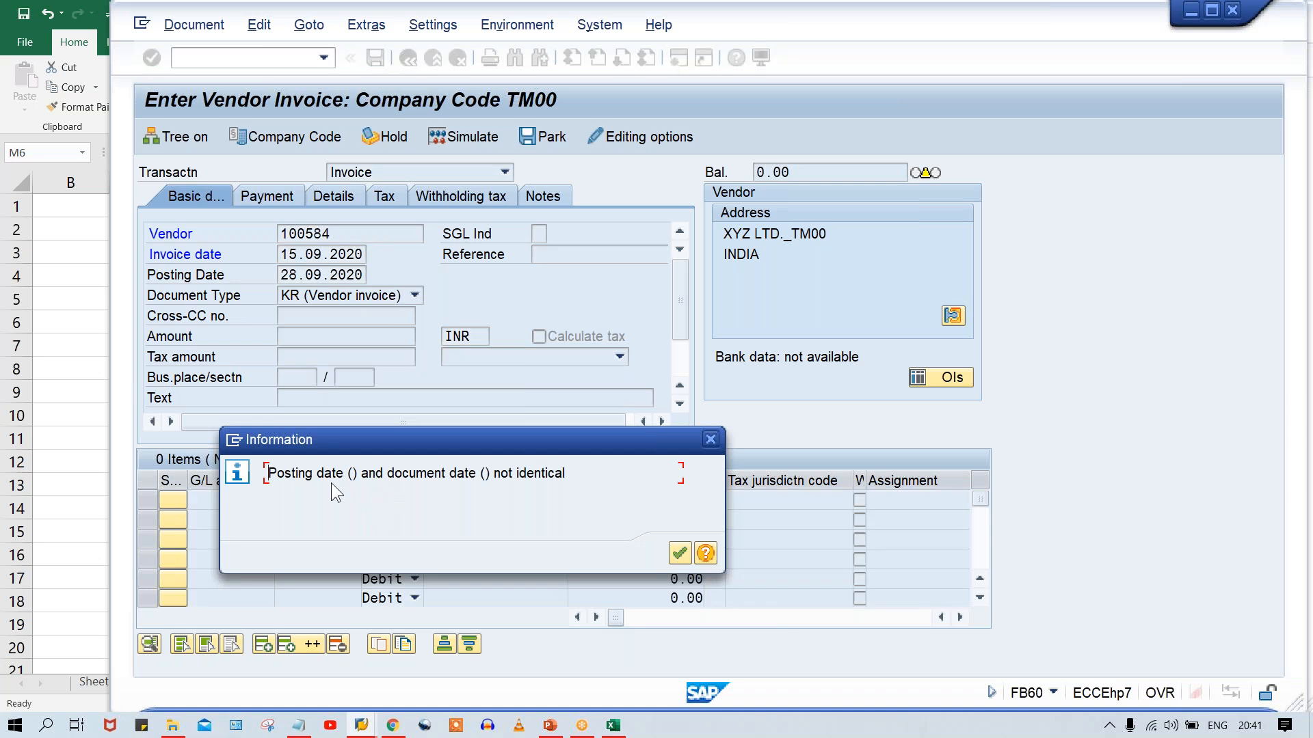
pyautogui.click(711, 438)
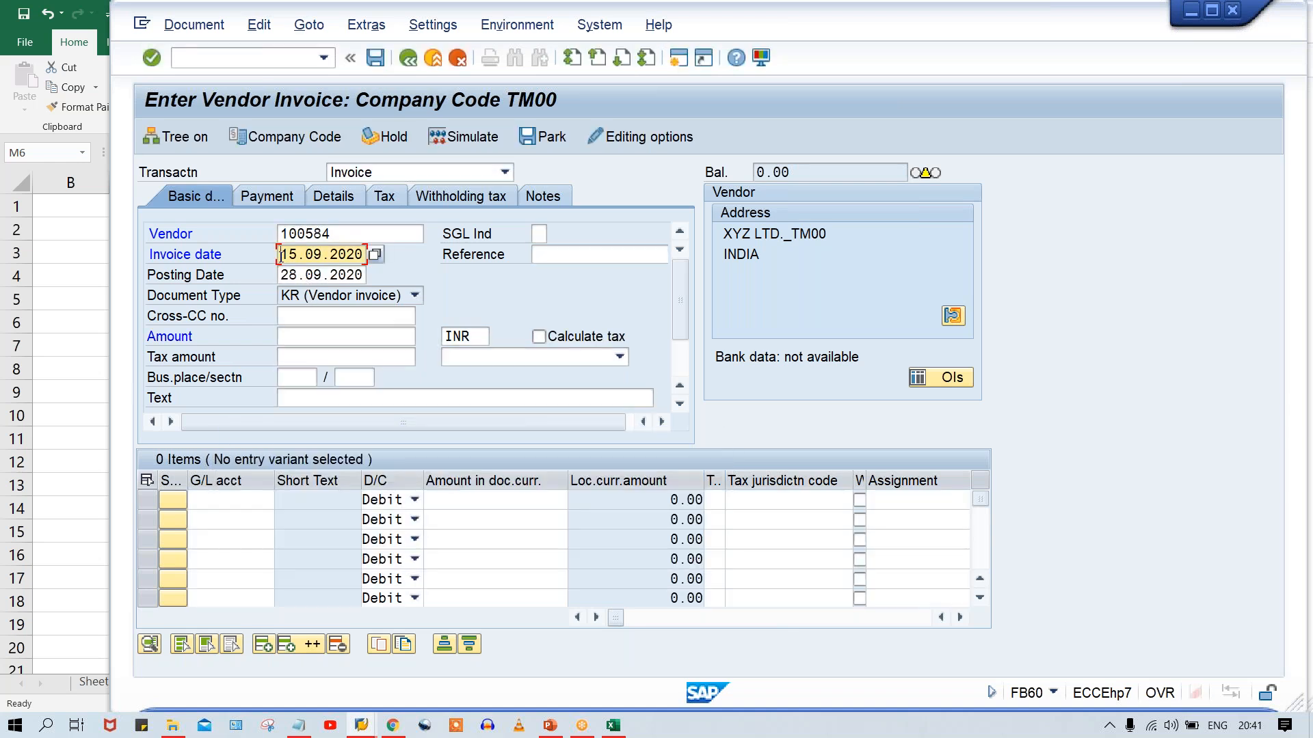
# Step: Set the vendor invoice date to 28.09.2020, recheck the entry and enter an invoice amount of 1000
pyautogui.write('28')
pyautogui.press('Return')
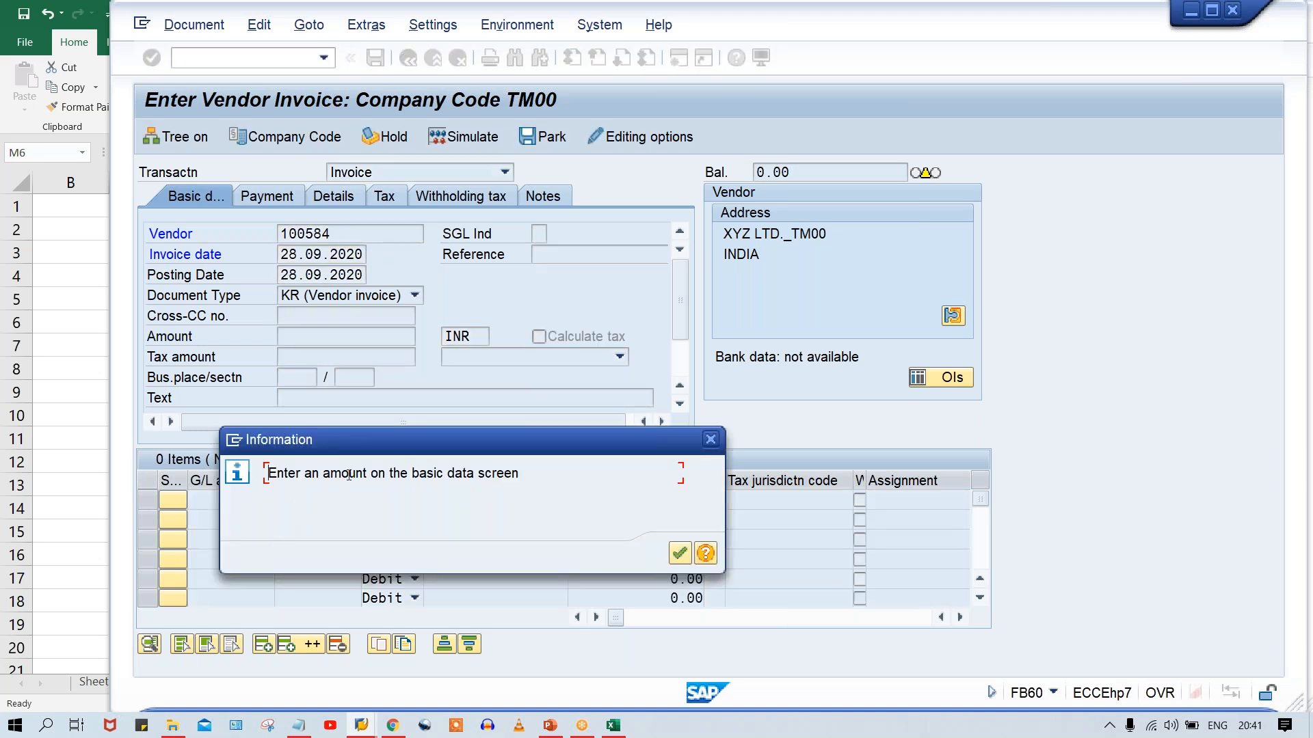
pyautogui.press('Return')
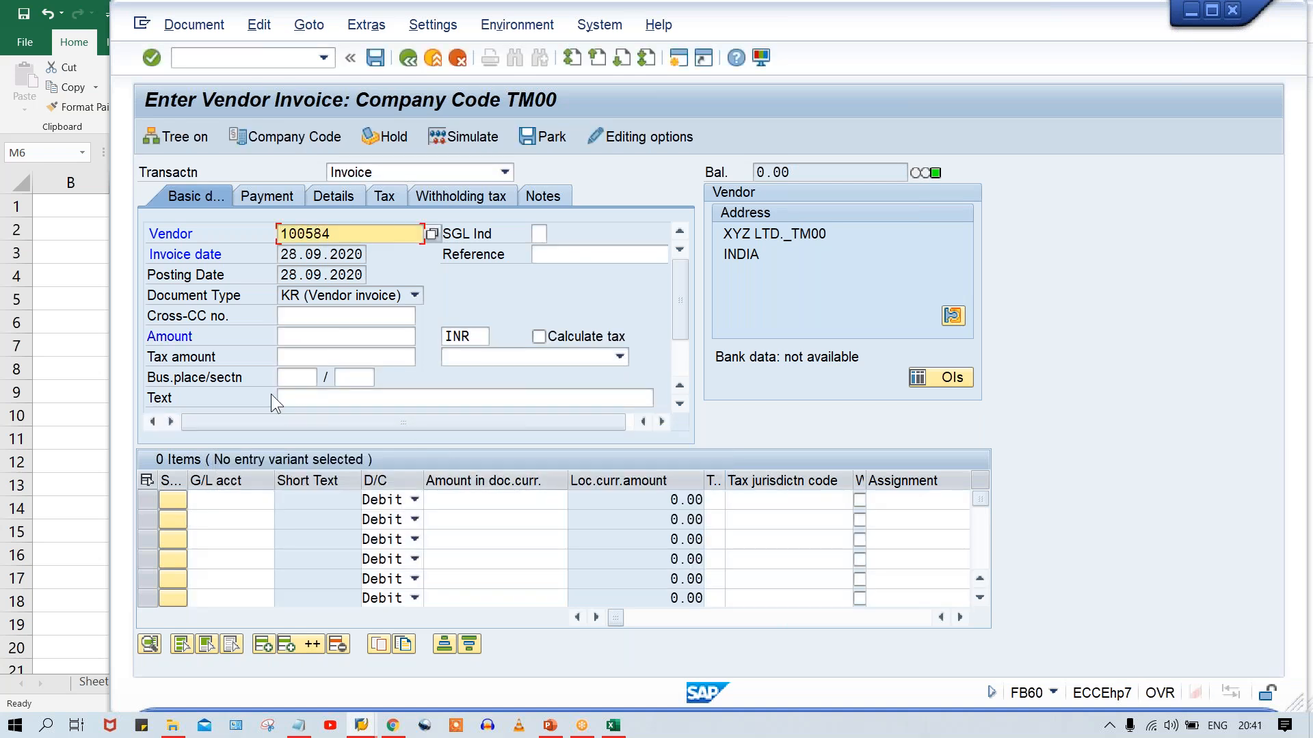
pyautogui.click(296, 338)
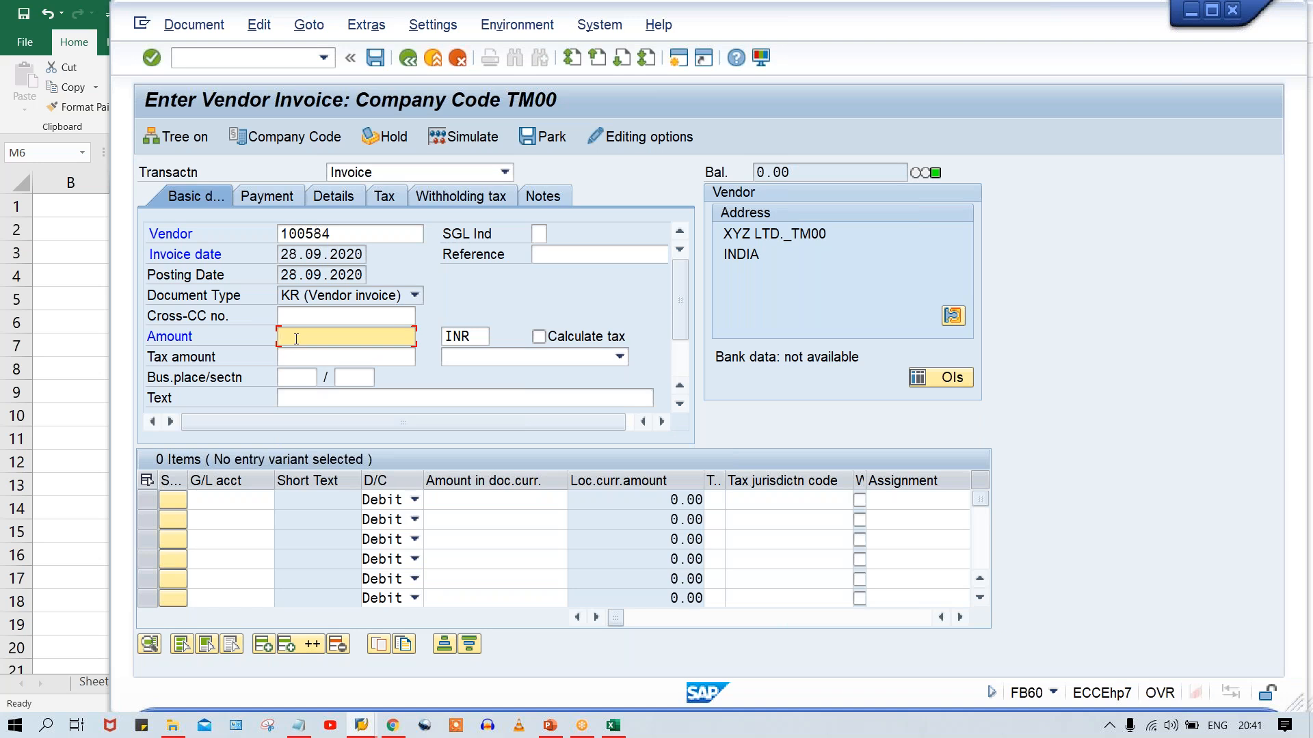
pyautogui.write('1000')
pyautogui.press('Return')
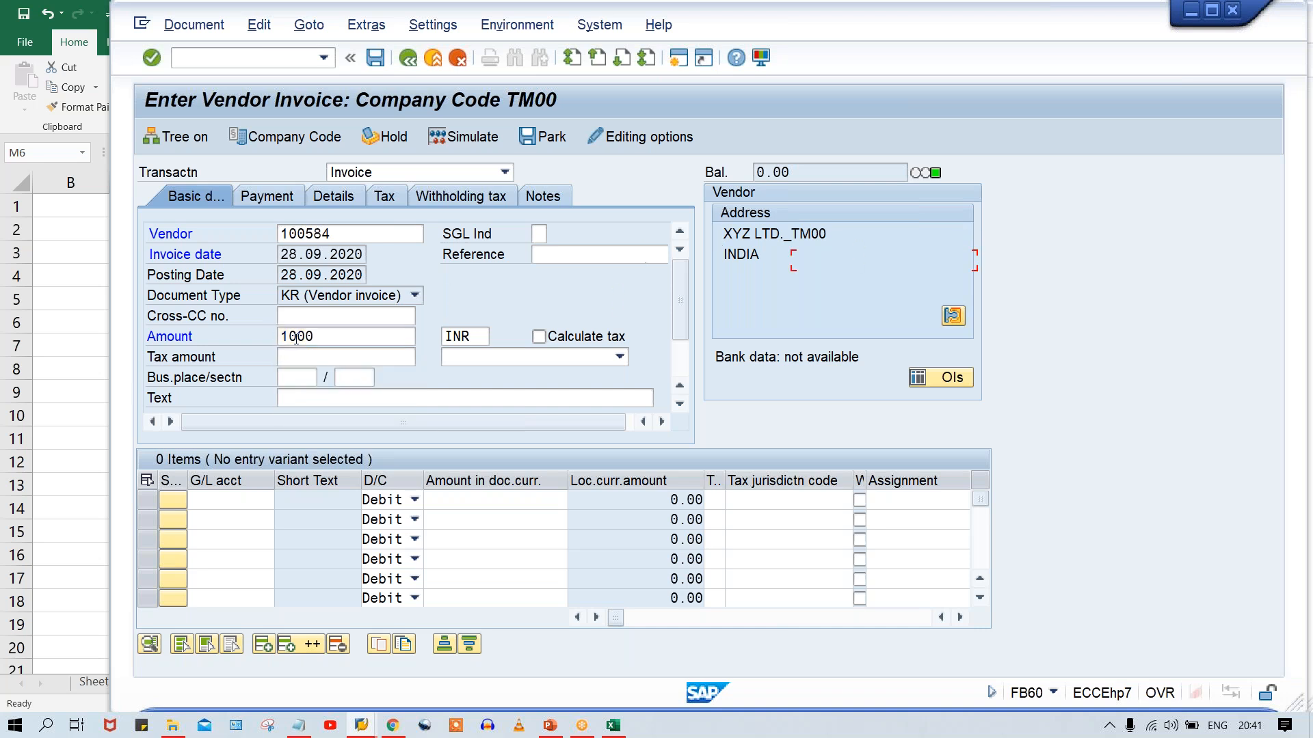
# Step: Add a debit line for G/L account 4000 with amount 1000 and tax code V1, and turn on tax calculation
pyautogui.write('4')
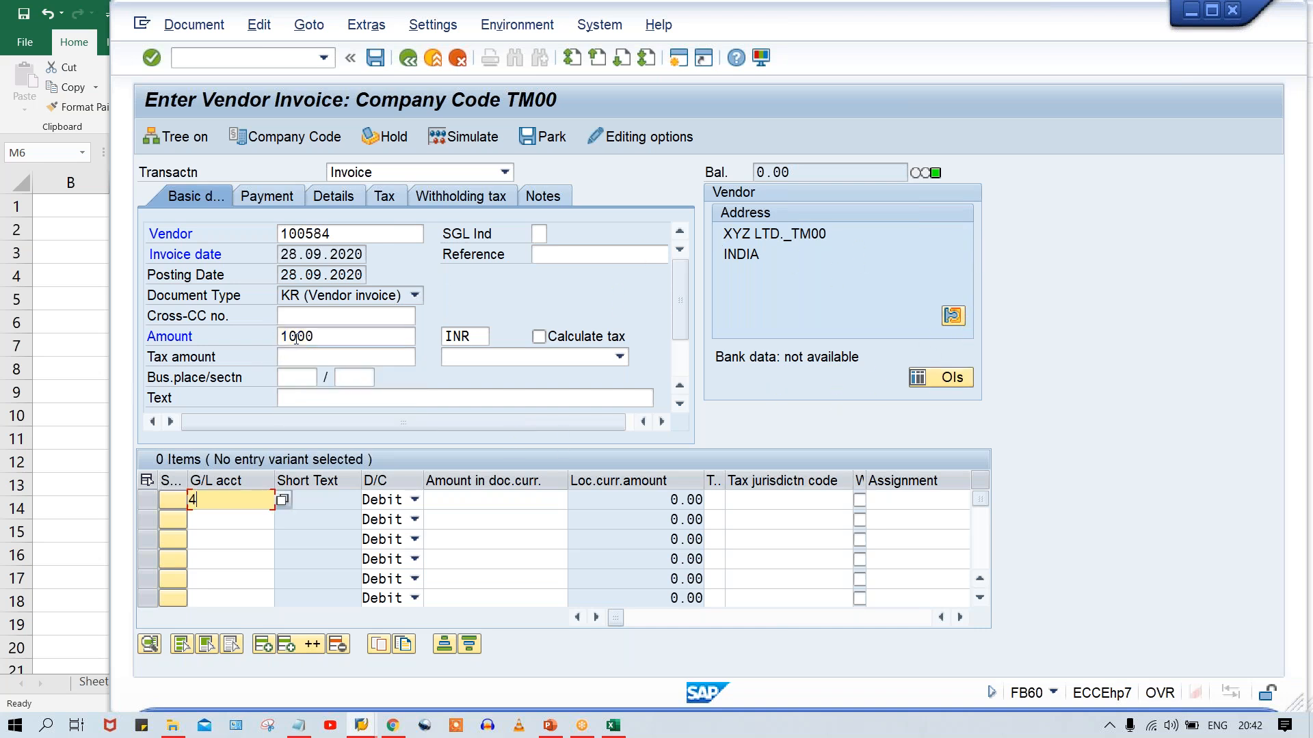
pyautogui.press('Down')
pyautogui.press('Down')
pyautogui.press('Return')
pyautogui.press('Tab')
pyautogui.press('Tab')
pyautogui.write('1000')
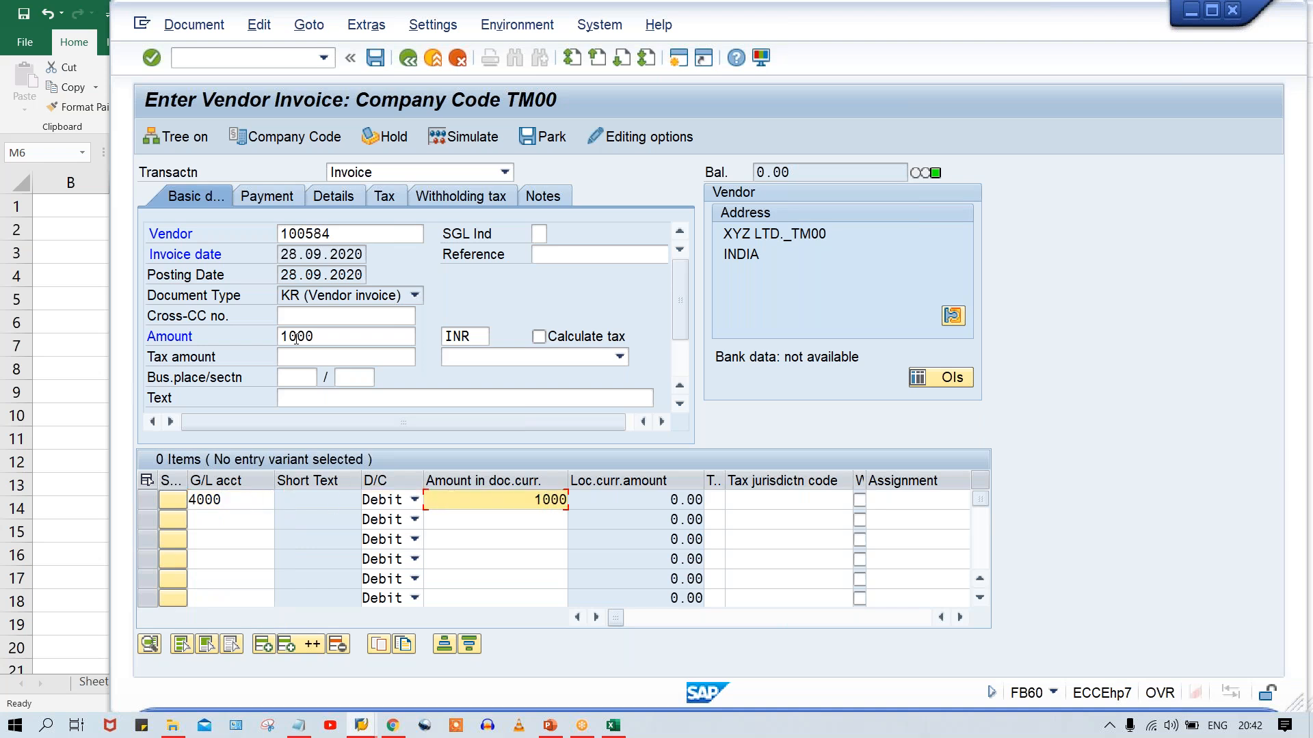
pyautogui.press('Return')
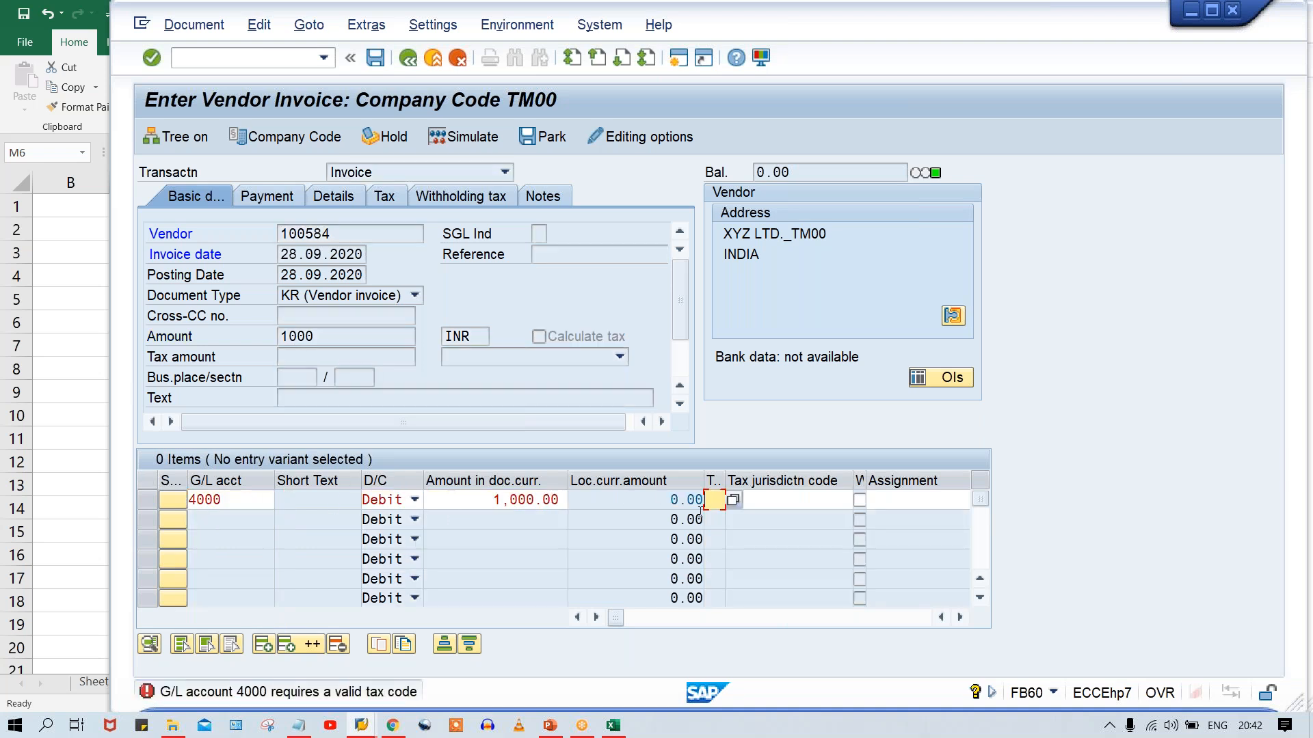
pyautogui.click(713, 499)
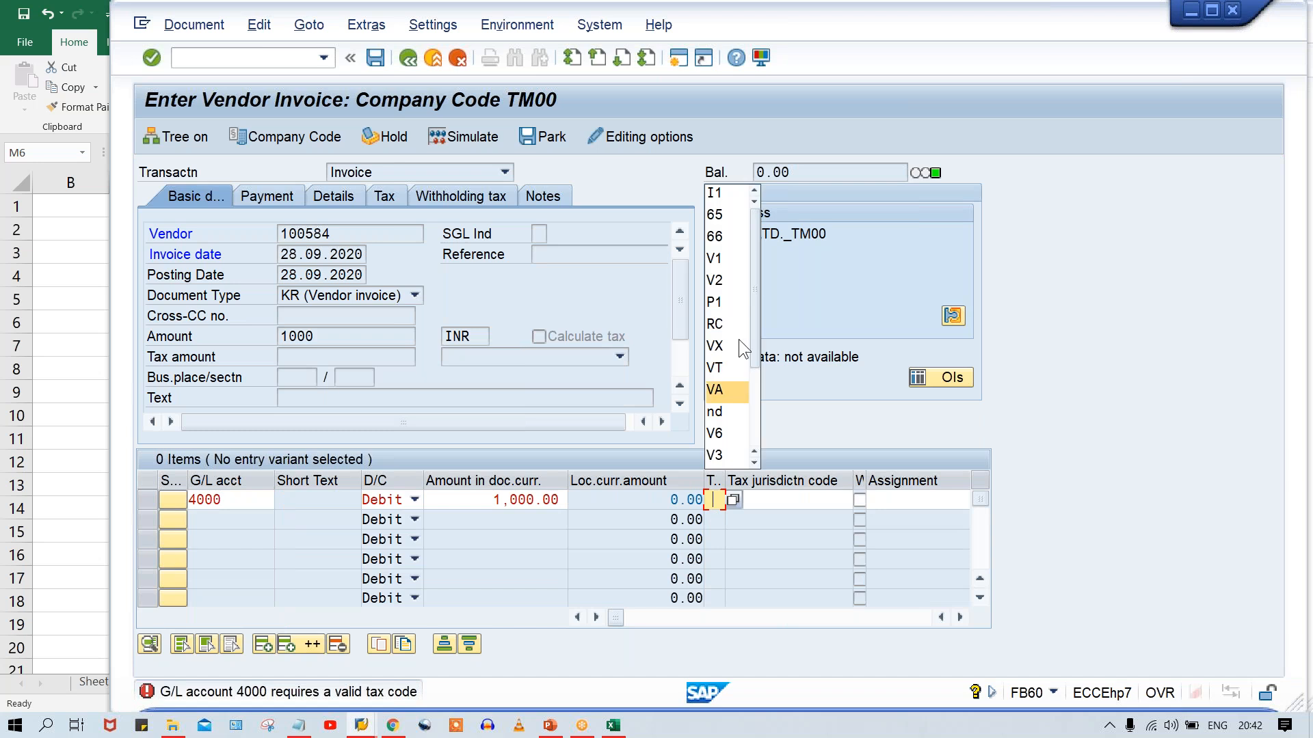
pyautogui.click(734, 255)
pyautogui.press('Return')
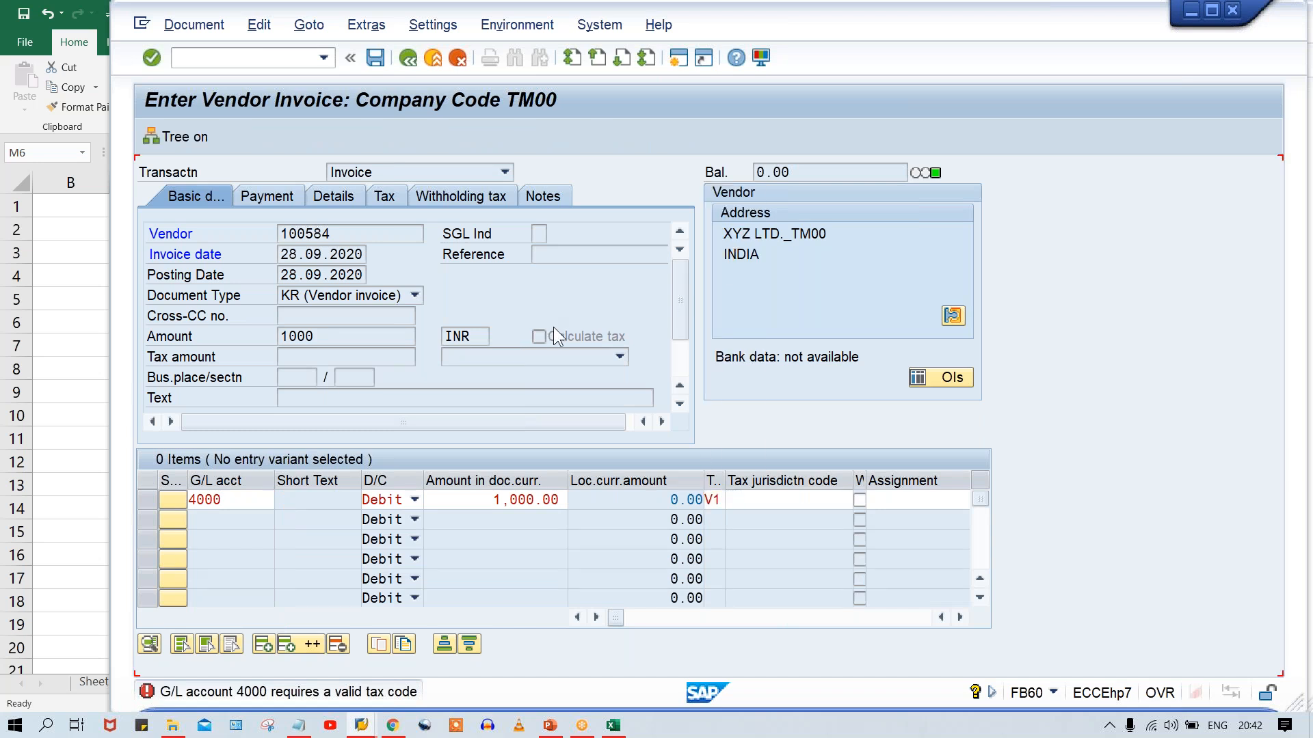
pyautogui.click(556, 334)
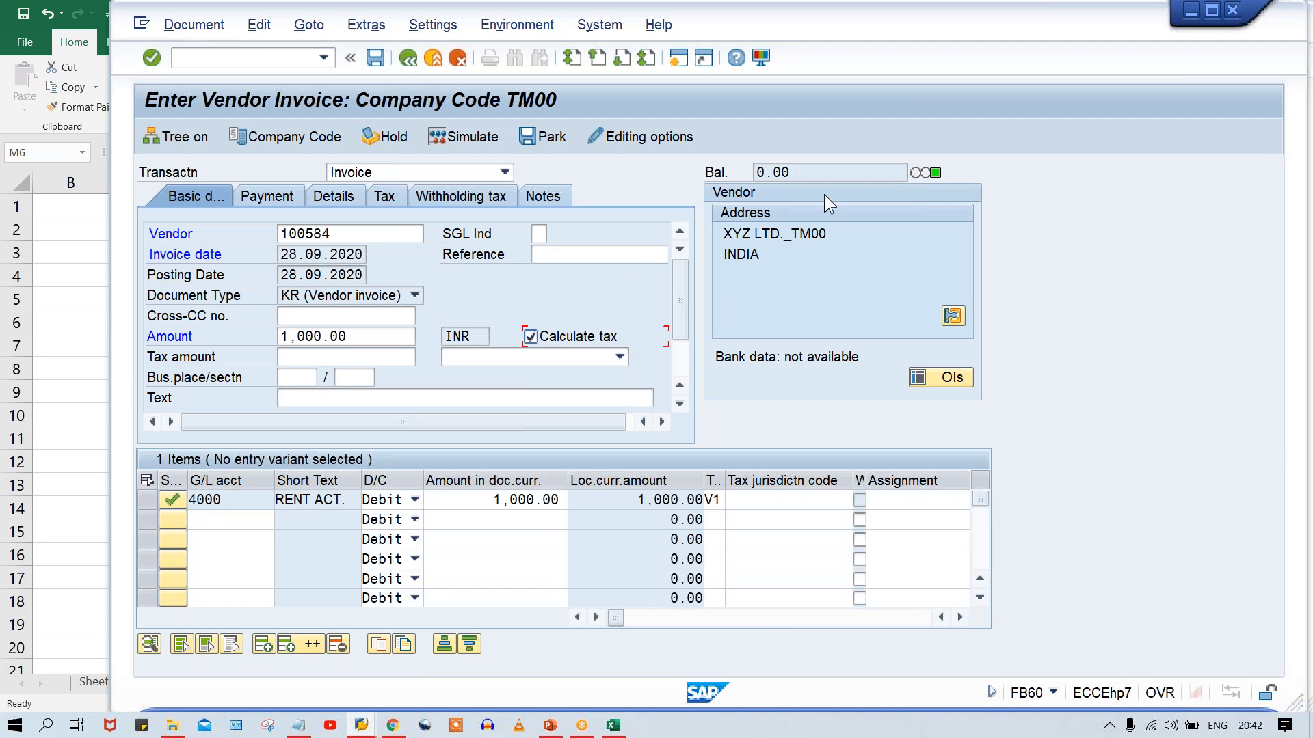
pyautogui.moveTo(352, 336); pyautogui.dragTo(271, 337)
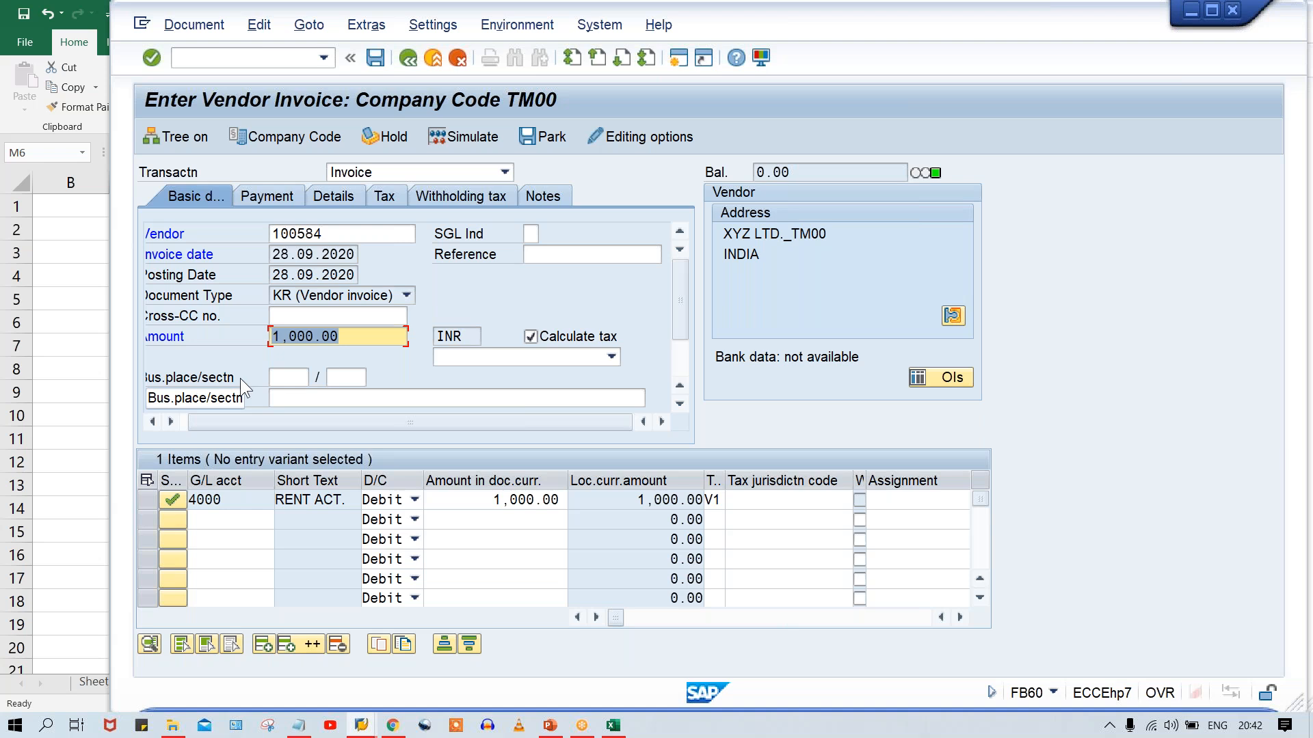
pyautogui.click(353, 339)
pyautogui.moveTo(352, 342); pyautogui.dragTo(240, 344)
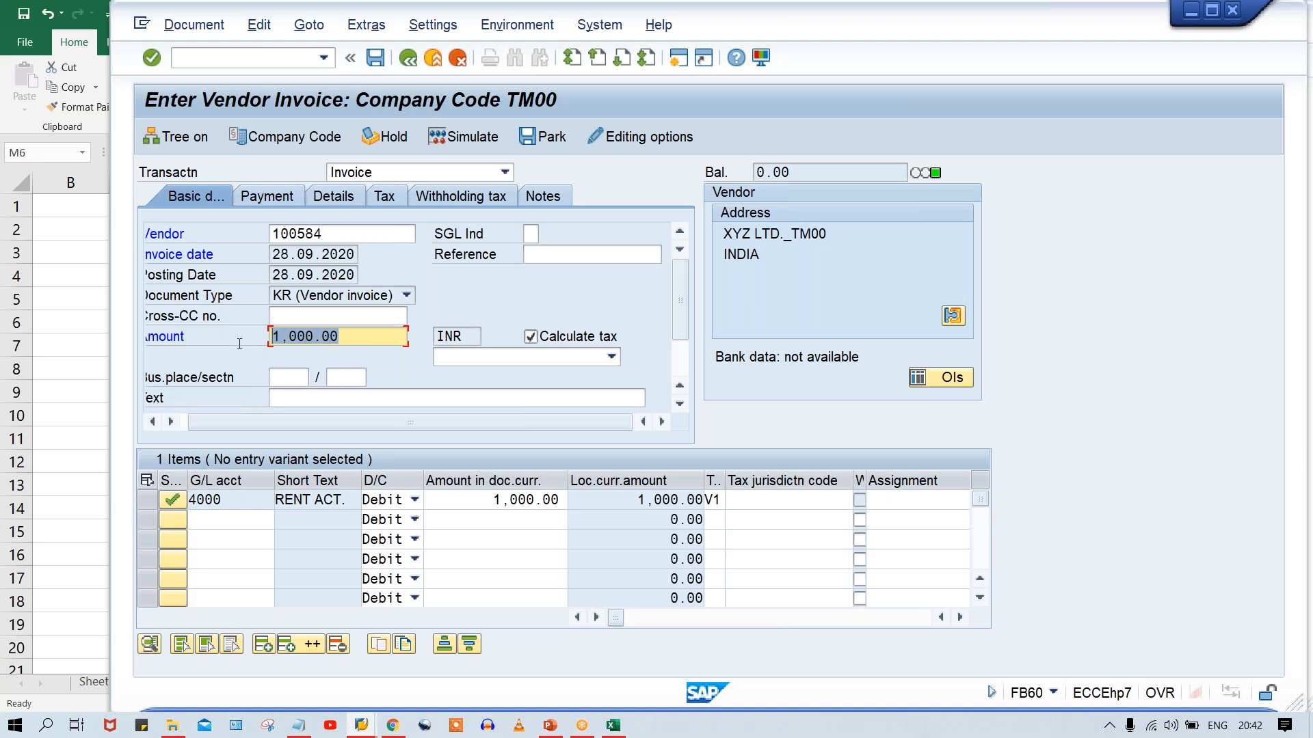
pyautogui.click(341, 345)
pyautogui.moveTo(341, 345); pyautogui.dragTo(259, 337)
# Step: Open G/L account document entry with transaction FB50 and switch the company code to TM00
pyautogui.click(218, 56)
pyautogui.write('/nfb50')
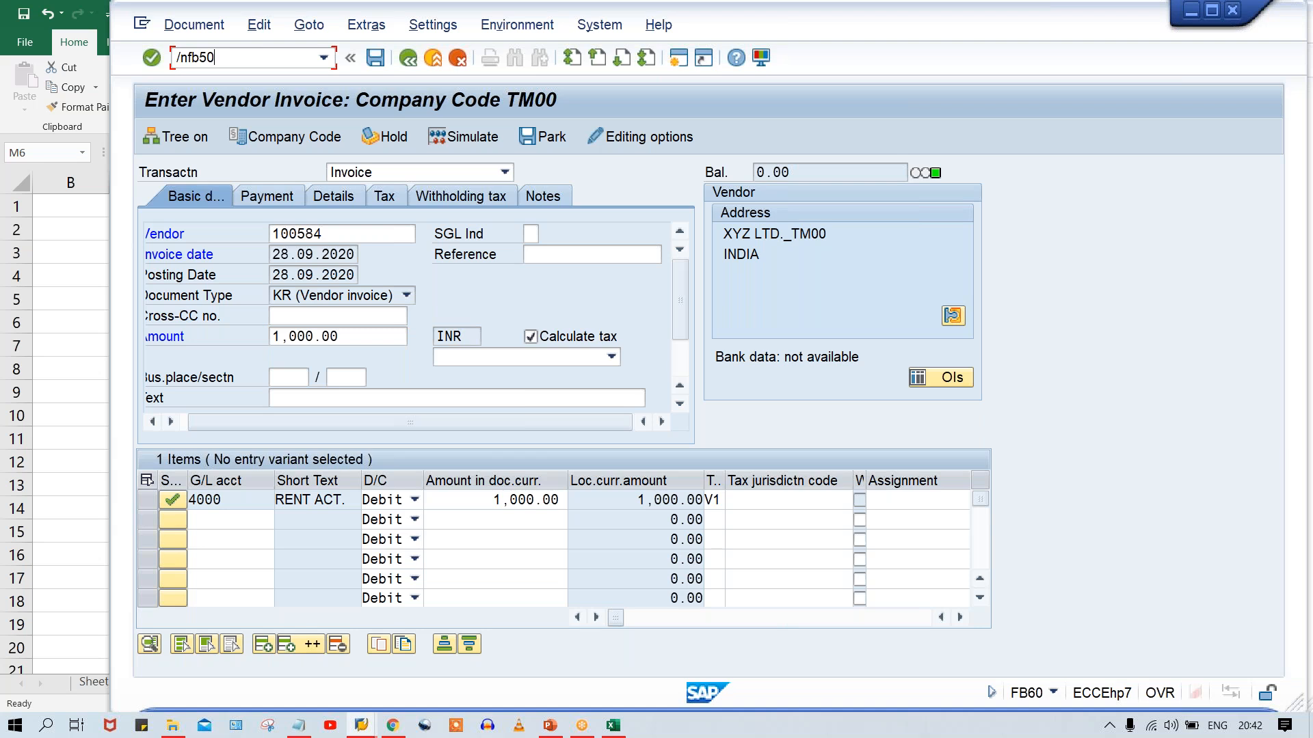
pyautogui.press('Return')
pyautogui.press('space')
pyautogui.click(329, 232)
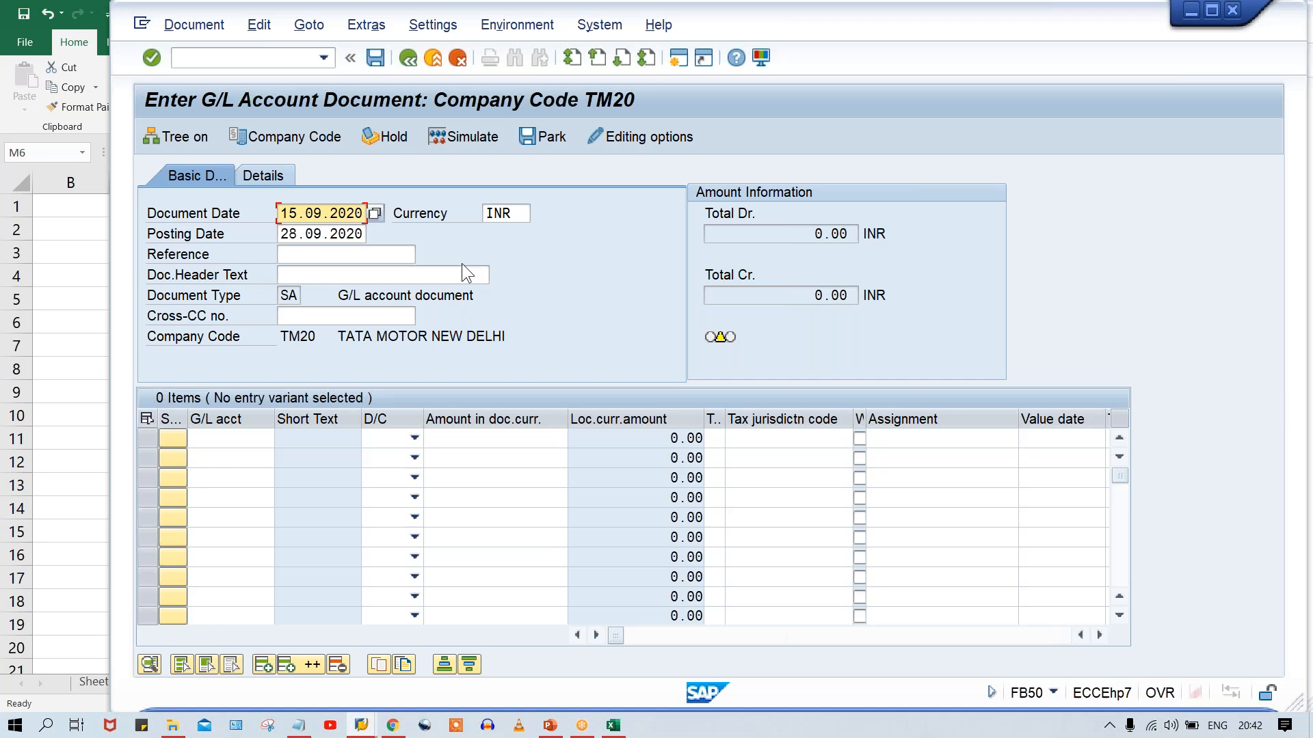
pyautogui.click(284, 136)
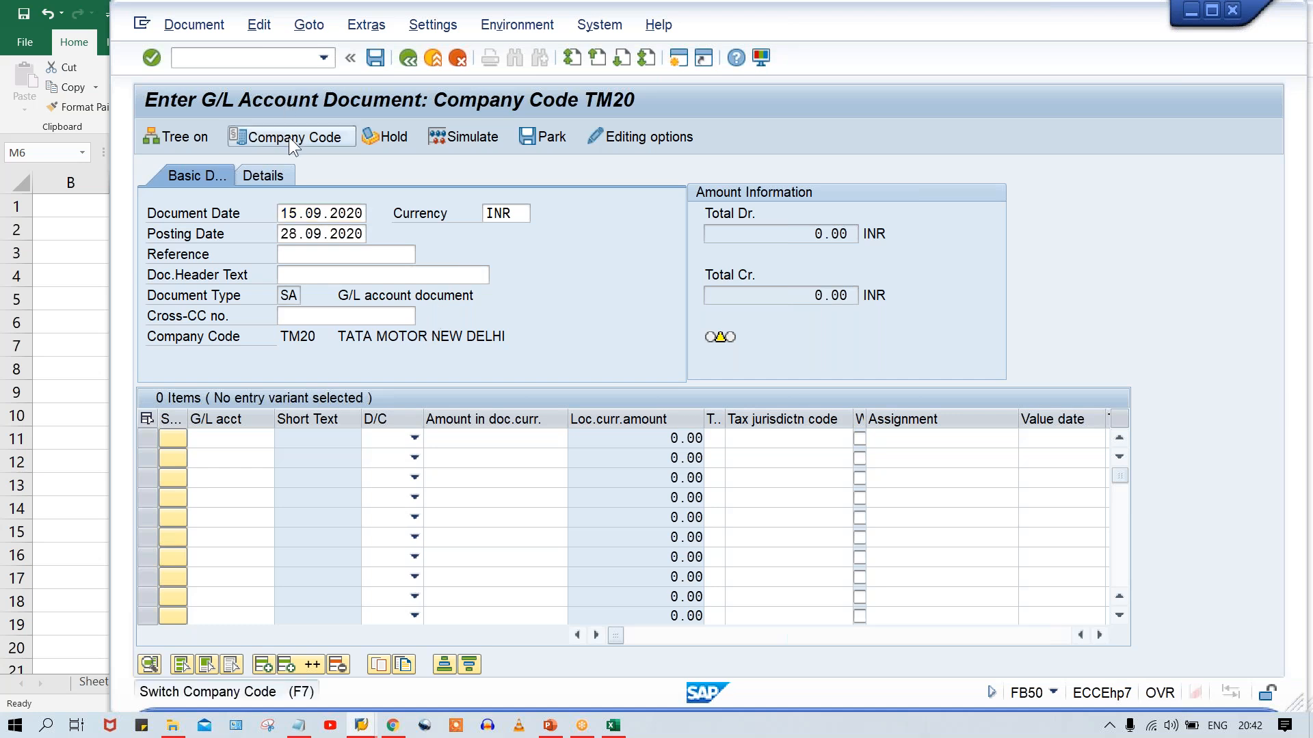
pyautogui.write('tm00')
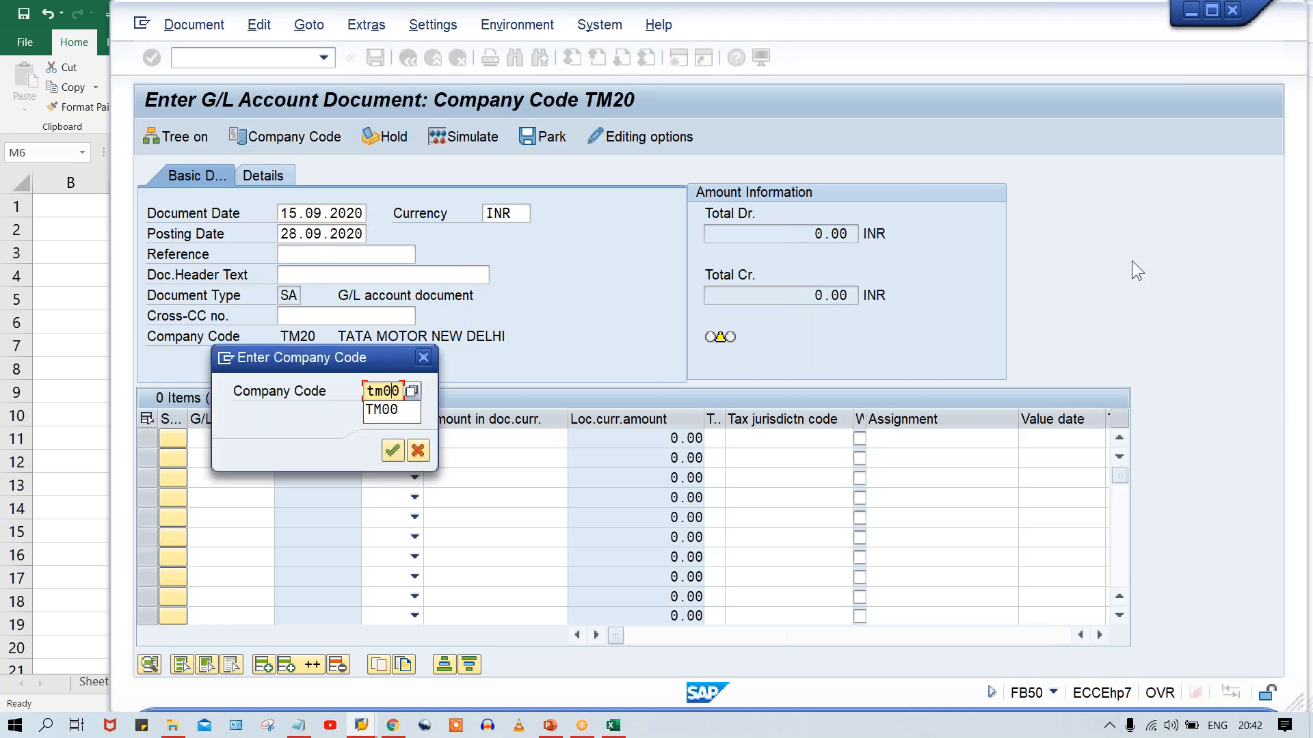
pyautogui.press('Return')
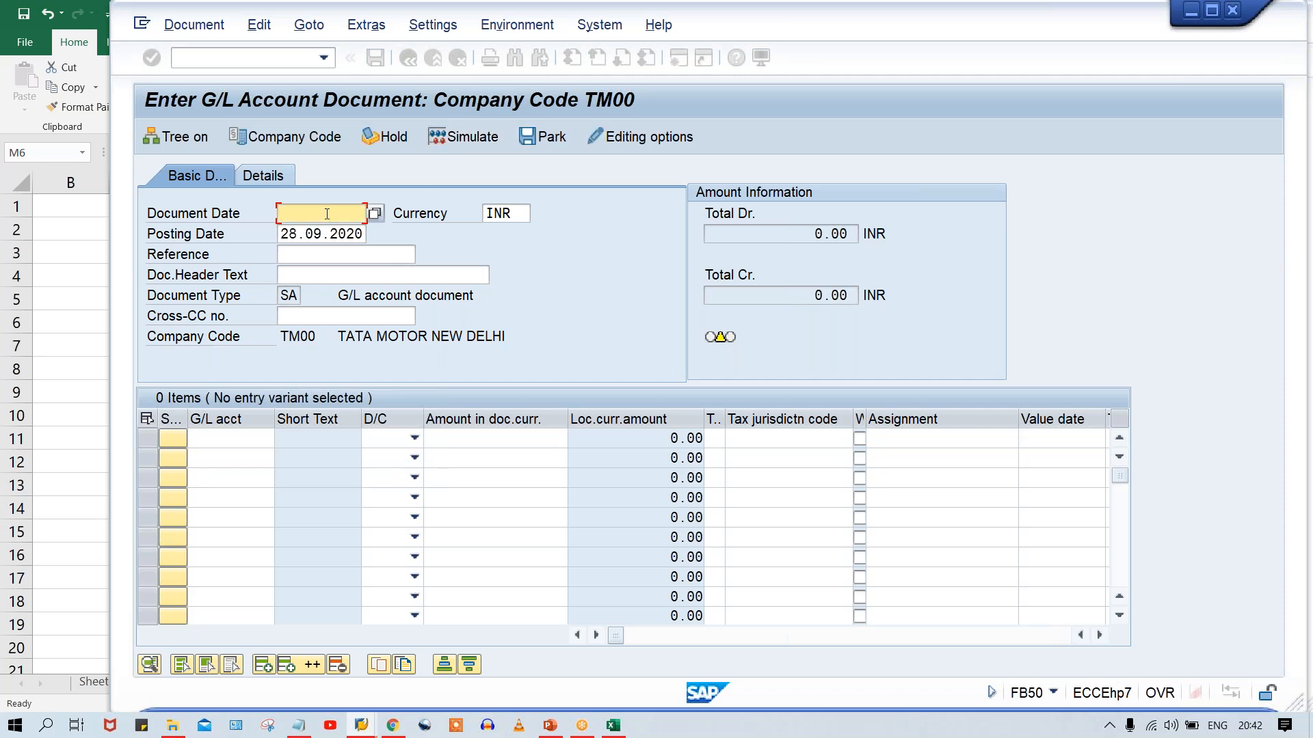
# Step: Test the validation on the G/L document with document date 15.09.2020 by checking the entry and dismissing the message
pyautogui.click(321, 214)
pyautogui.click(327, 228)
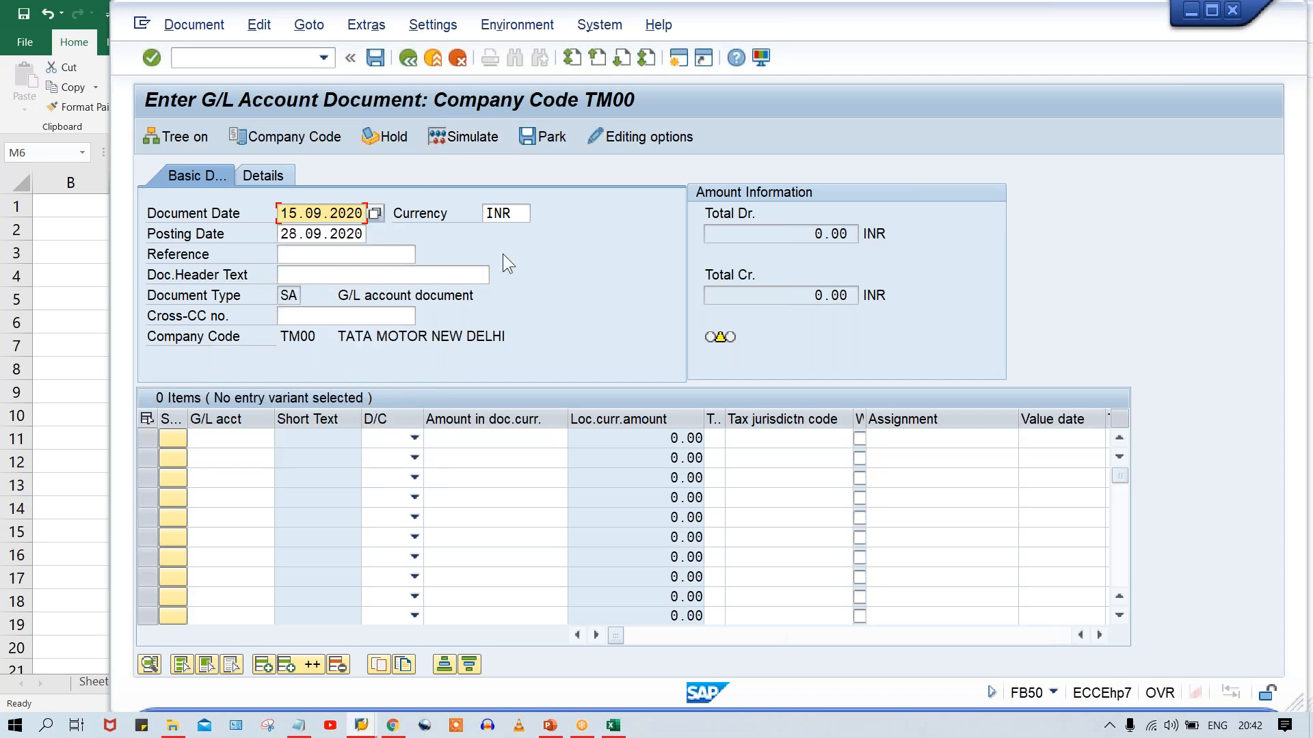
pyautogui.press('Return')
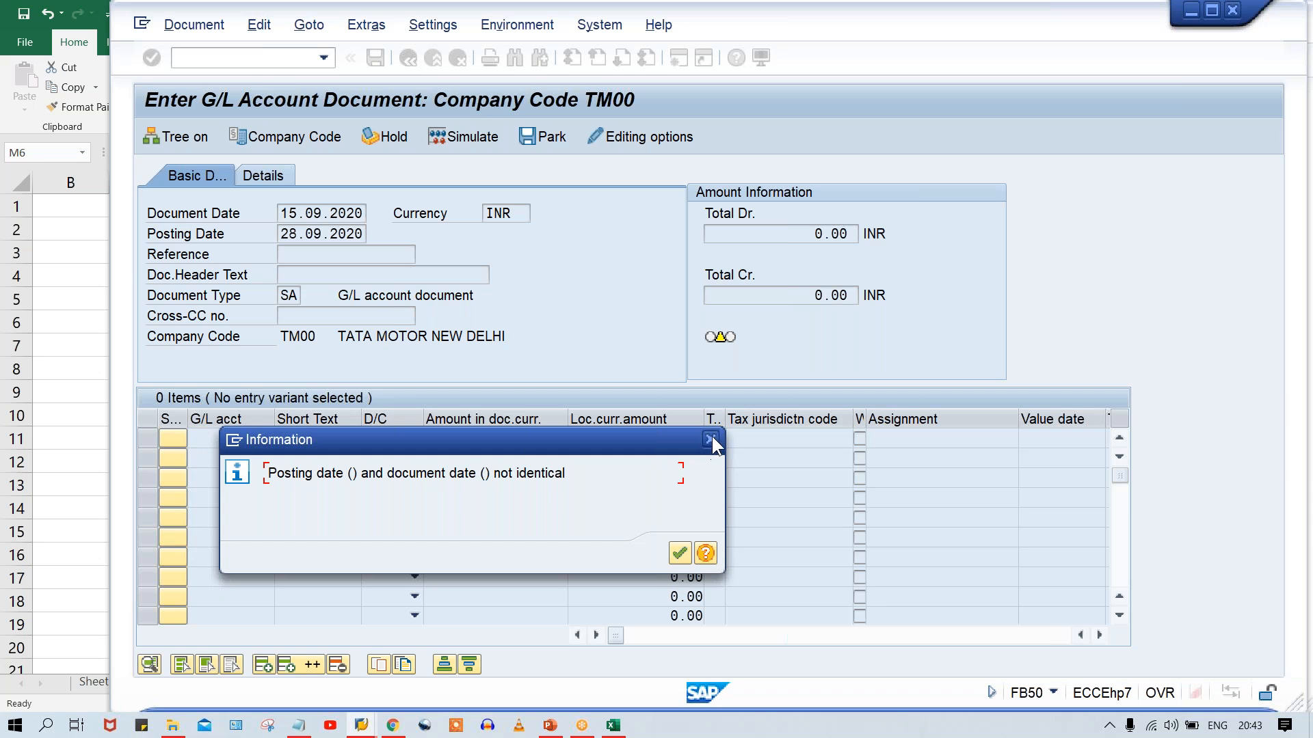
pyautogui.press('Return')
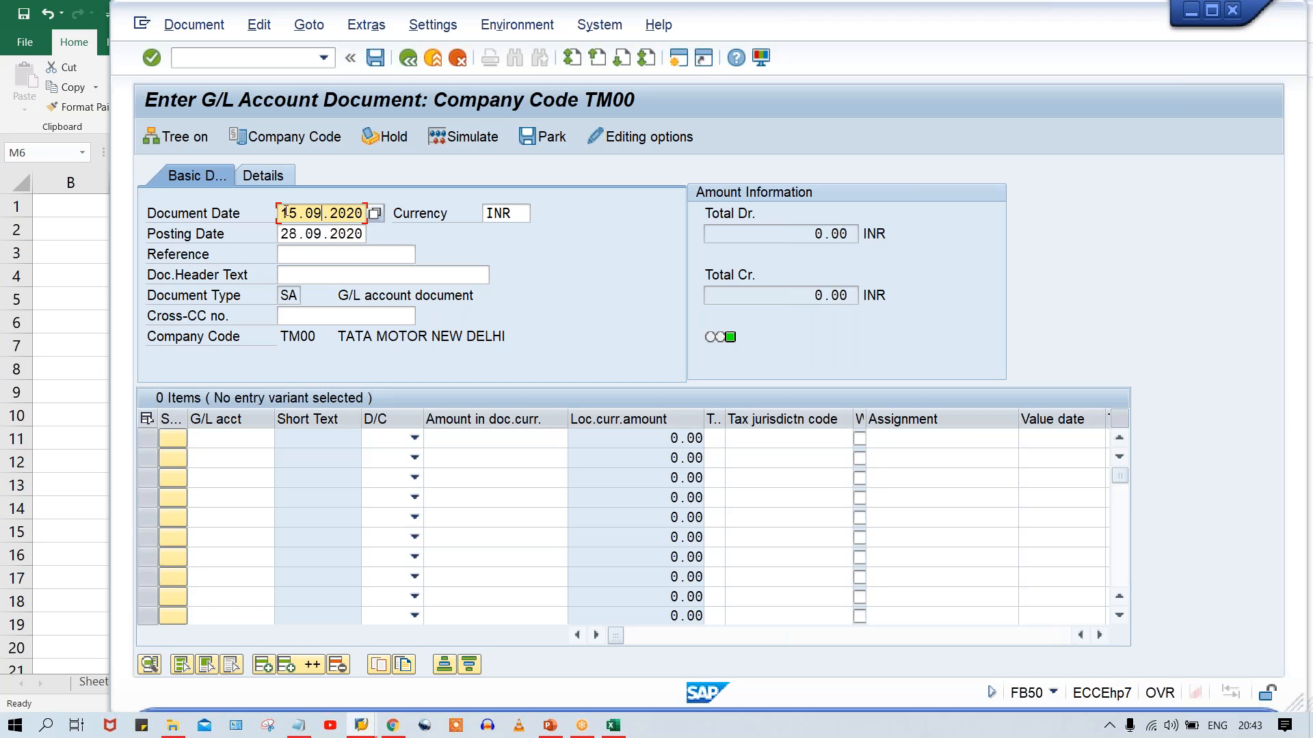
# Step: Switch to the OB28 session, open the definition of validation TM00 and expand its Step 001
pyautogui.click(360, 726)
pyautogui.click(304, 668)
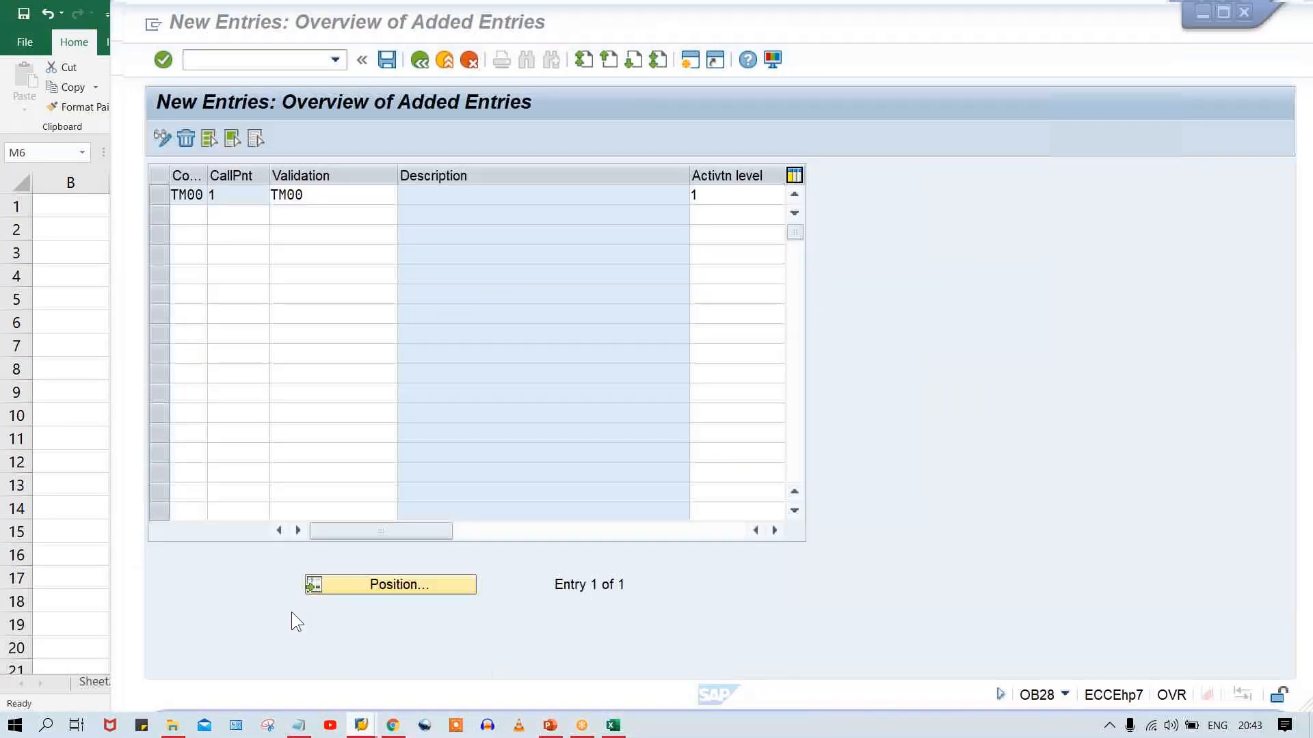
pyautogui.doubleClick(329, 196)
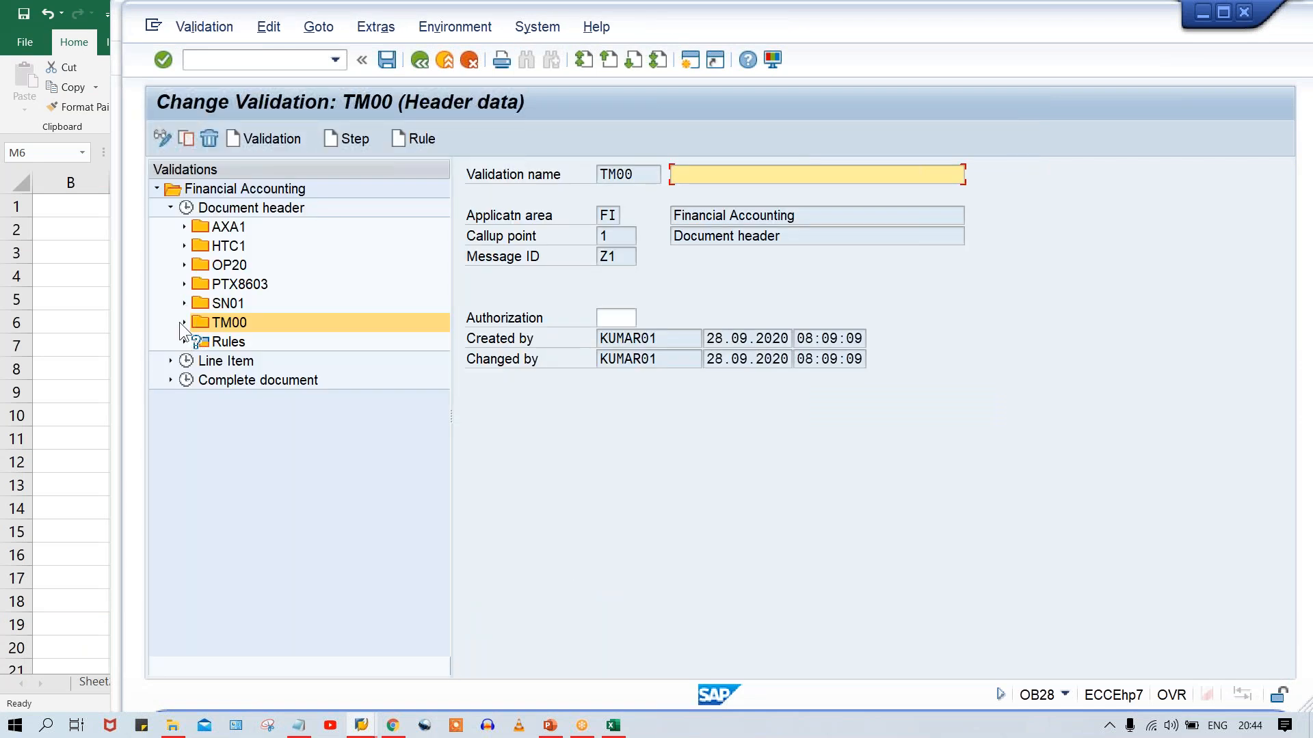
pyautogui.click(183, 322)
pyautogui.click(197, 342)
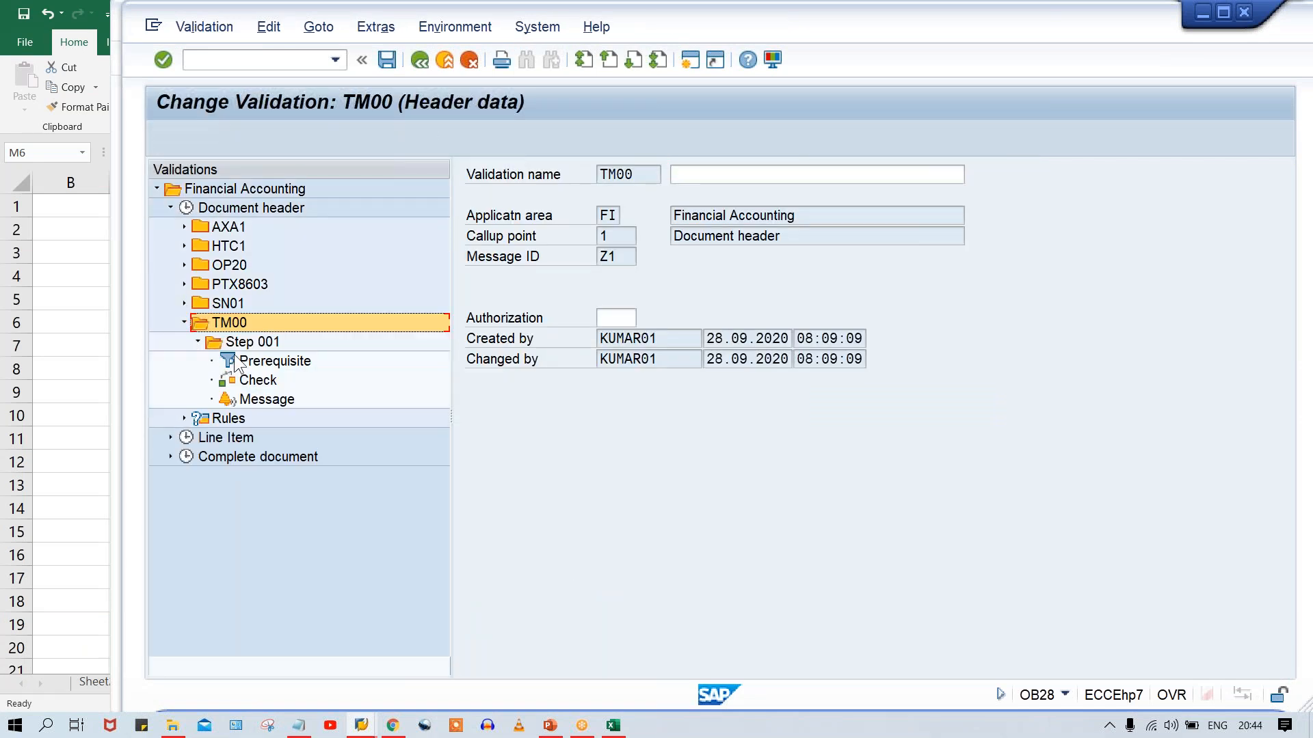
# Step: Review the prerequisite and check formulas of Step 001 in validation TM00
pyautogui.doubleClick(263, 361)
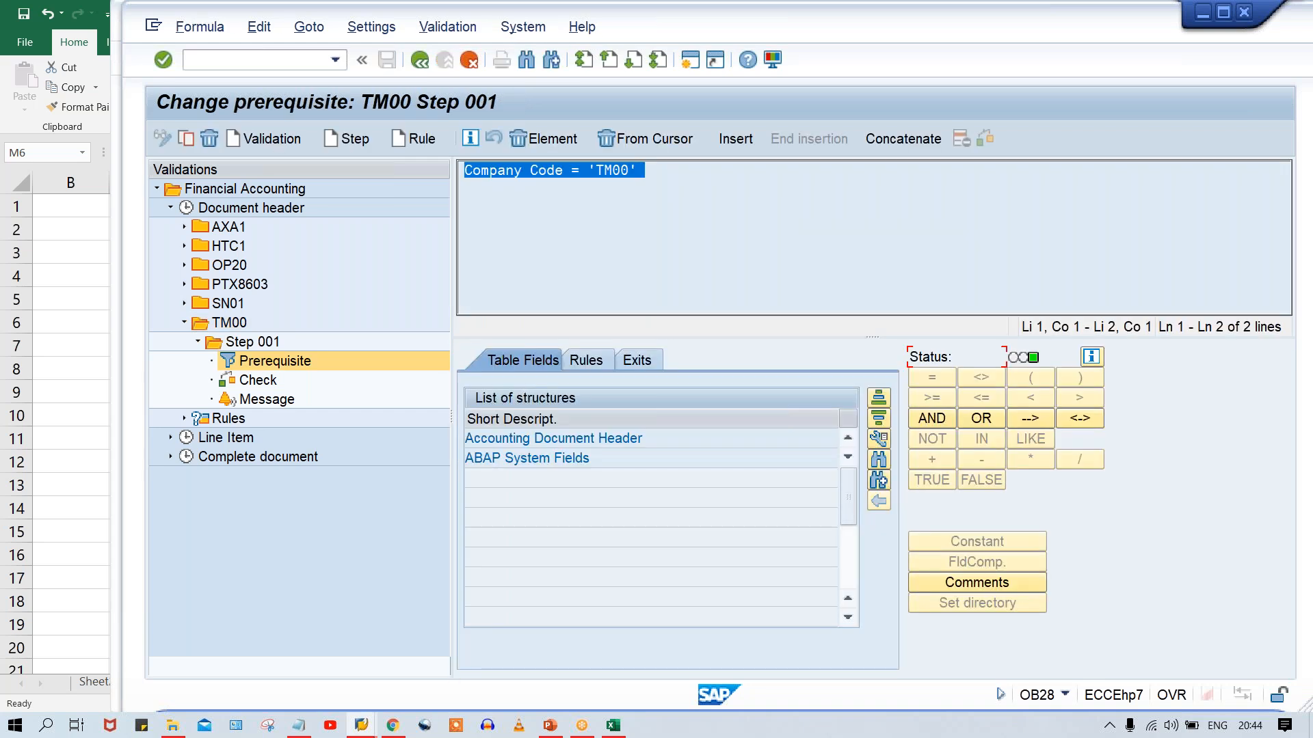
pyautogui.doubleClick(266, 381)
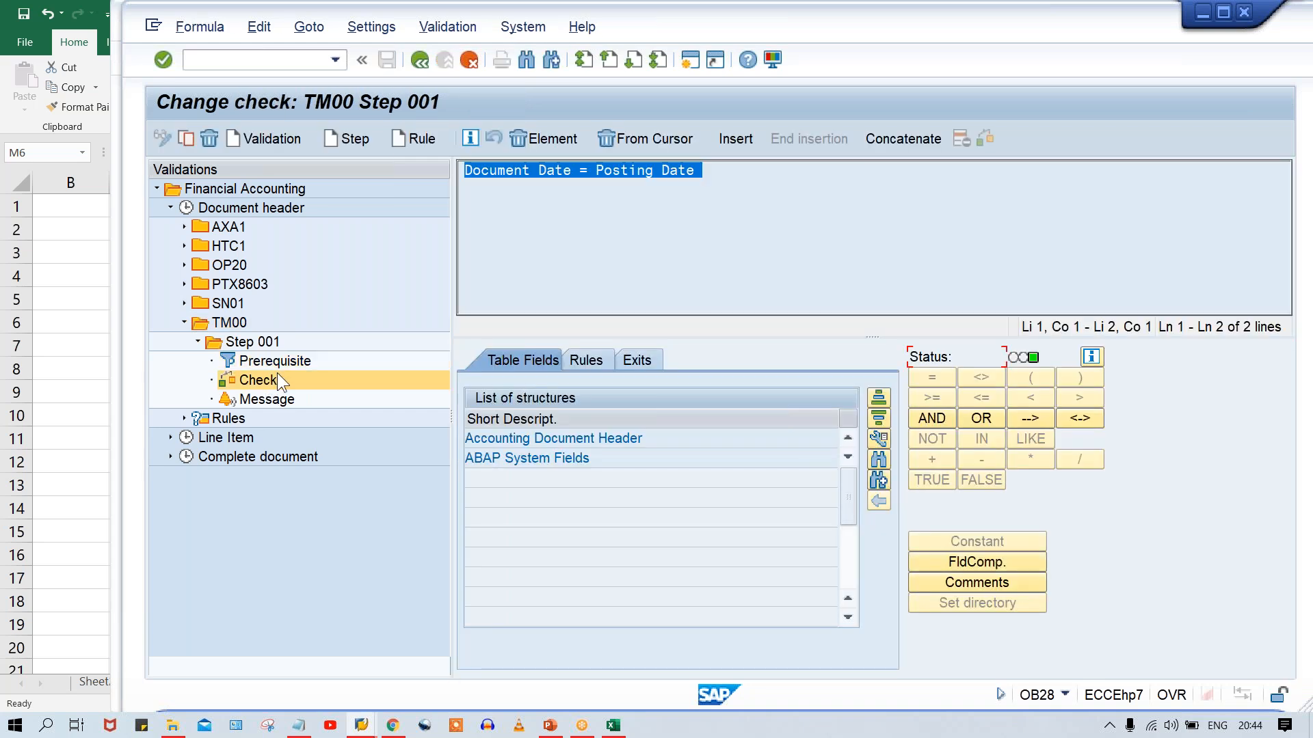
pyautogui.click(618, 176)
# Step: Reopen the prerequisite of Step 001 and append an AND operator after the company code condition
pyautogui.click(281, 362)
pyautogui.click(758, 192)
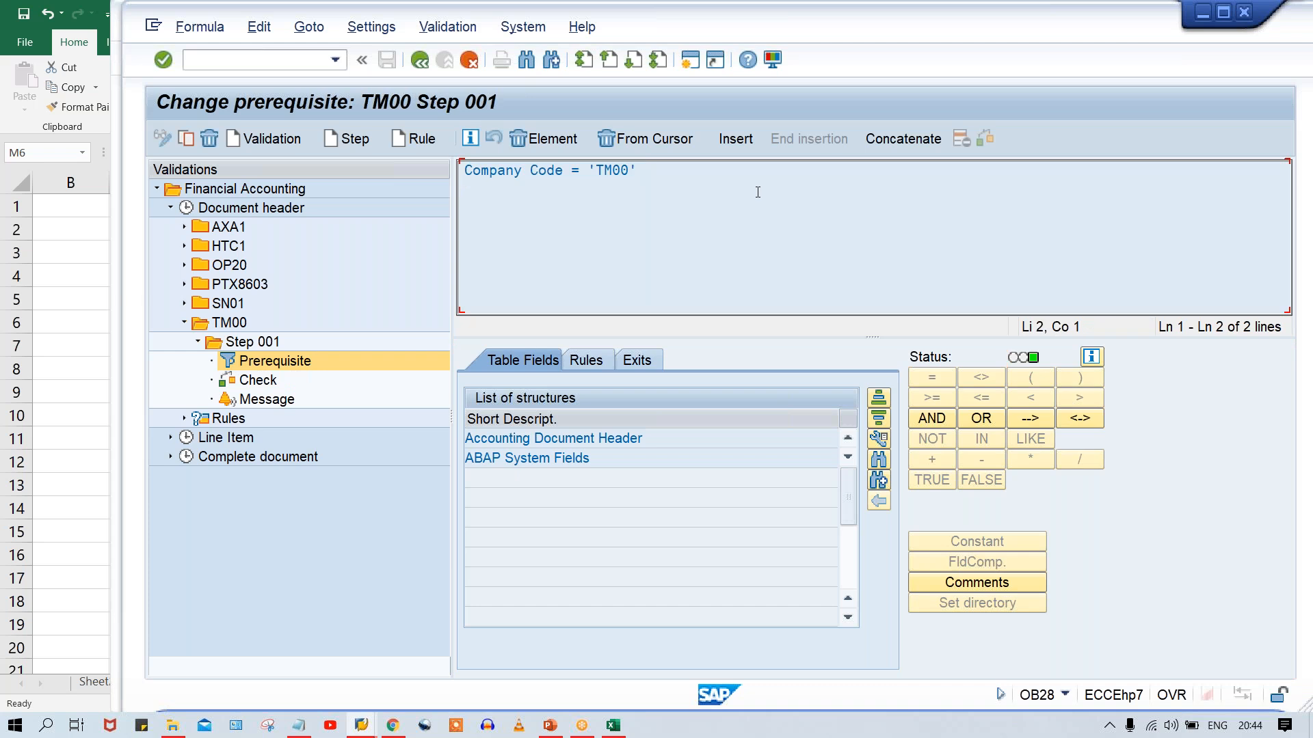
pyautogui.moveTo(466, 172); pyautogui.dragTo(634, 174)
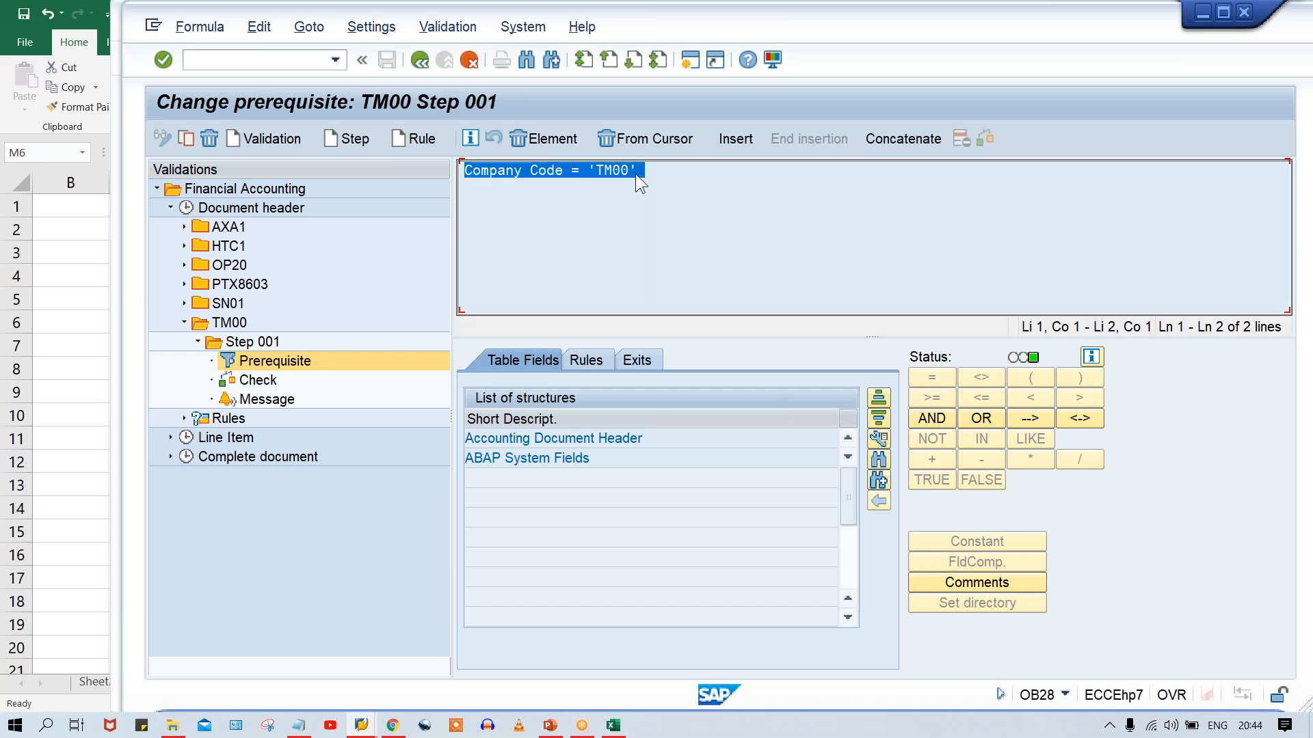
pyautogui.click(635, 173)
pyautogui.click(931, 417)
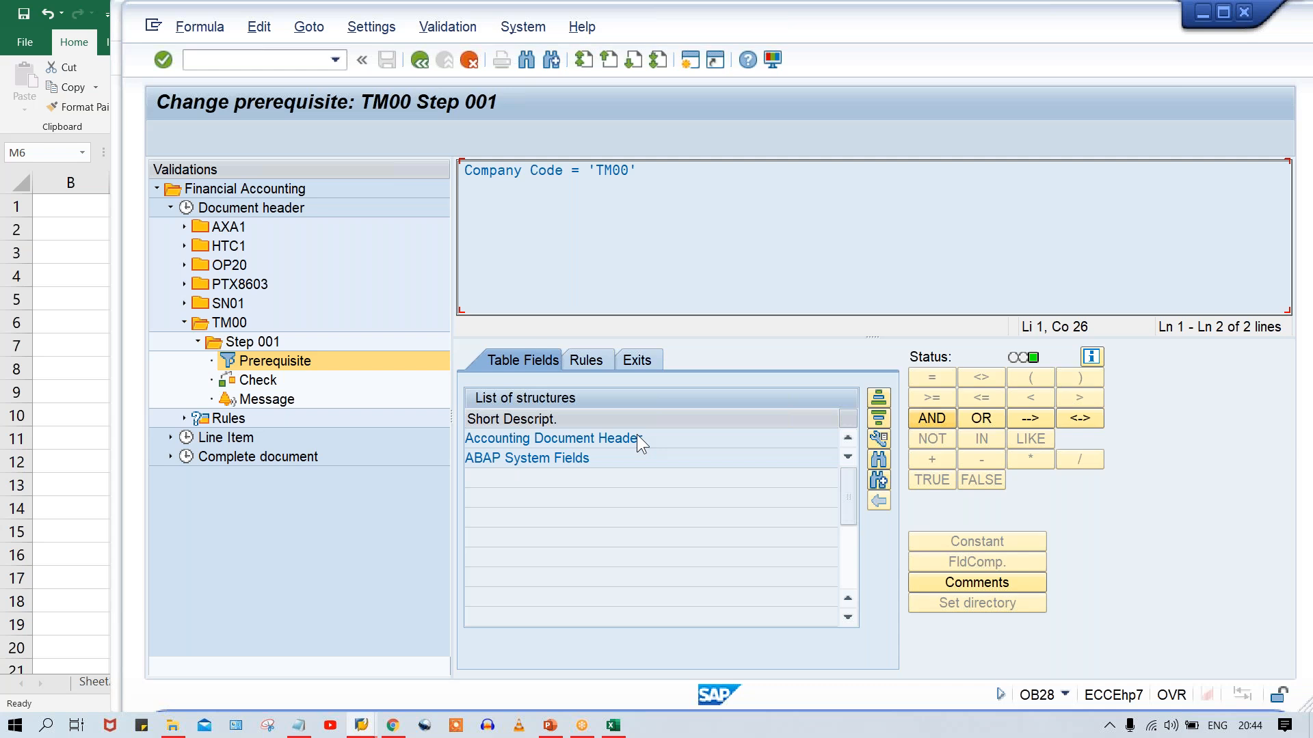
# Step: Find the Transaction Code field by searching for "transaction code" and add it to the prerequisite with an equals operator
pyautogui.click(880, 457)
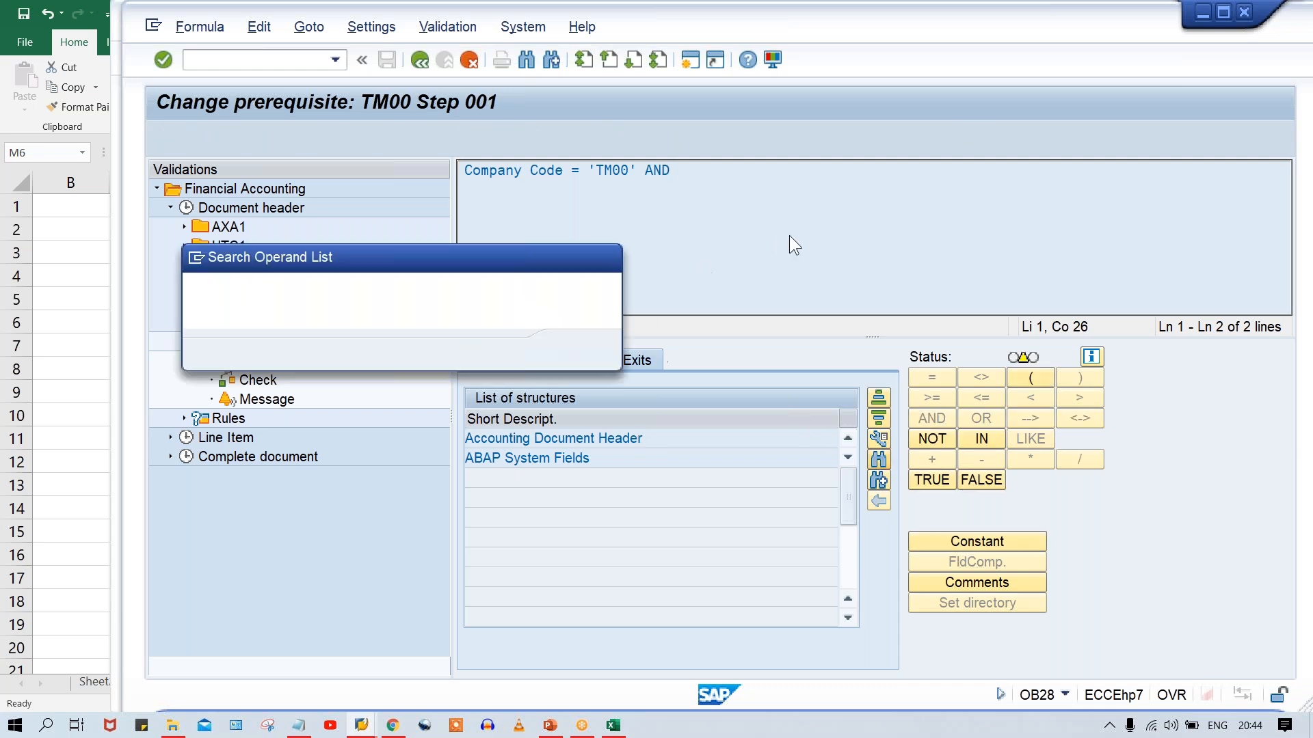
pyautogui.hotkey('ctrl', 'a')
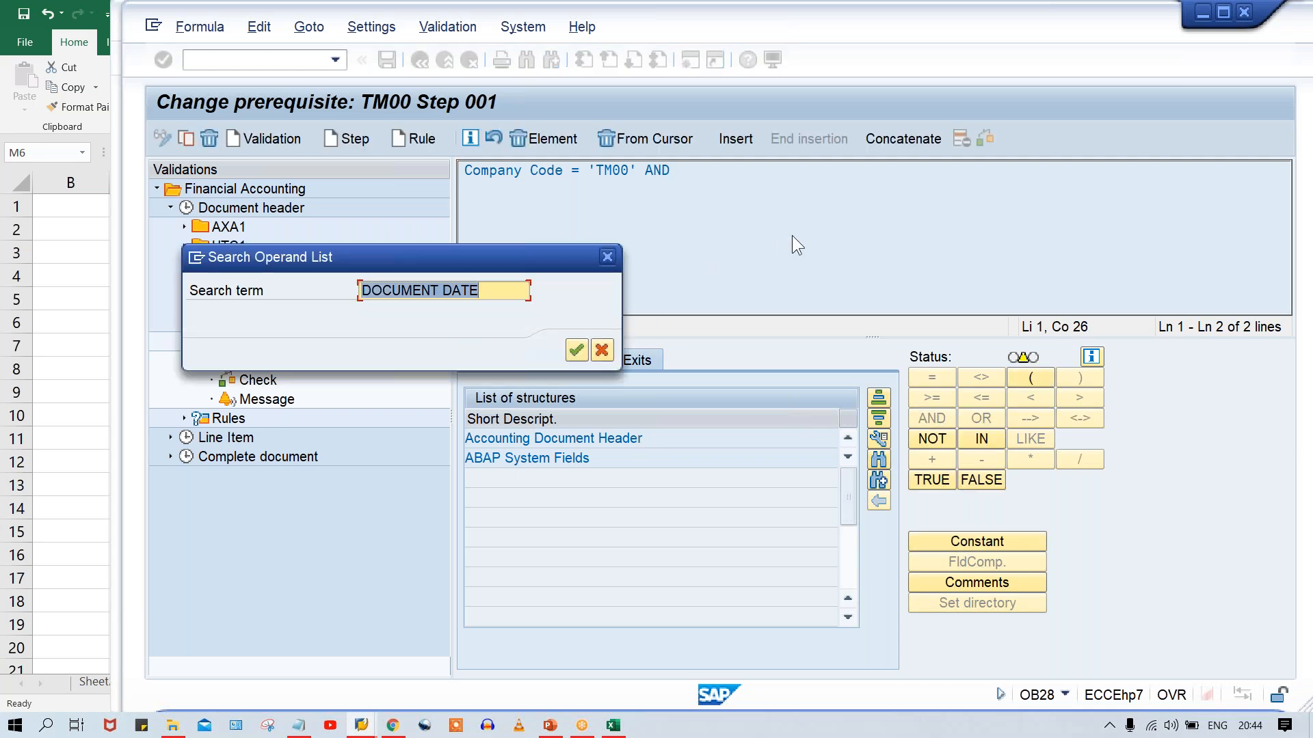
pyautogui.write('transa')
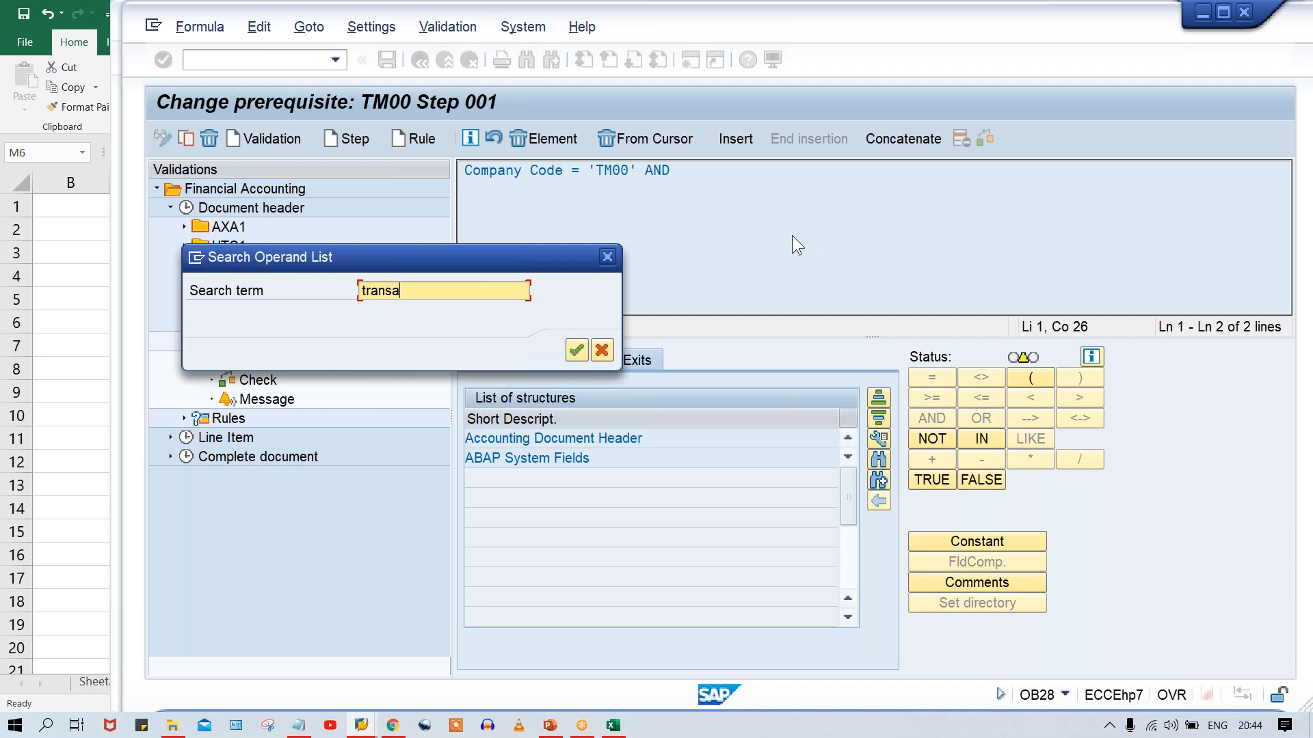
pyautogui.write('ction code')
pyautogui.press('Return')
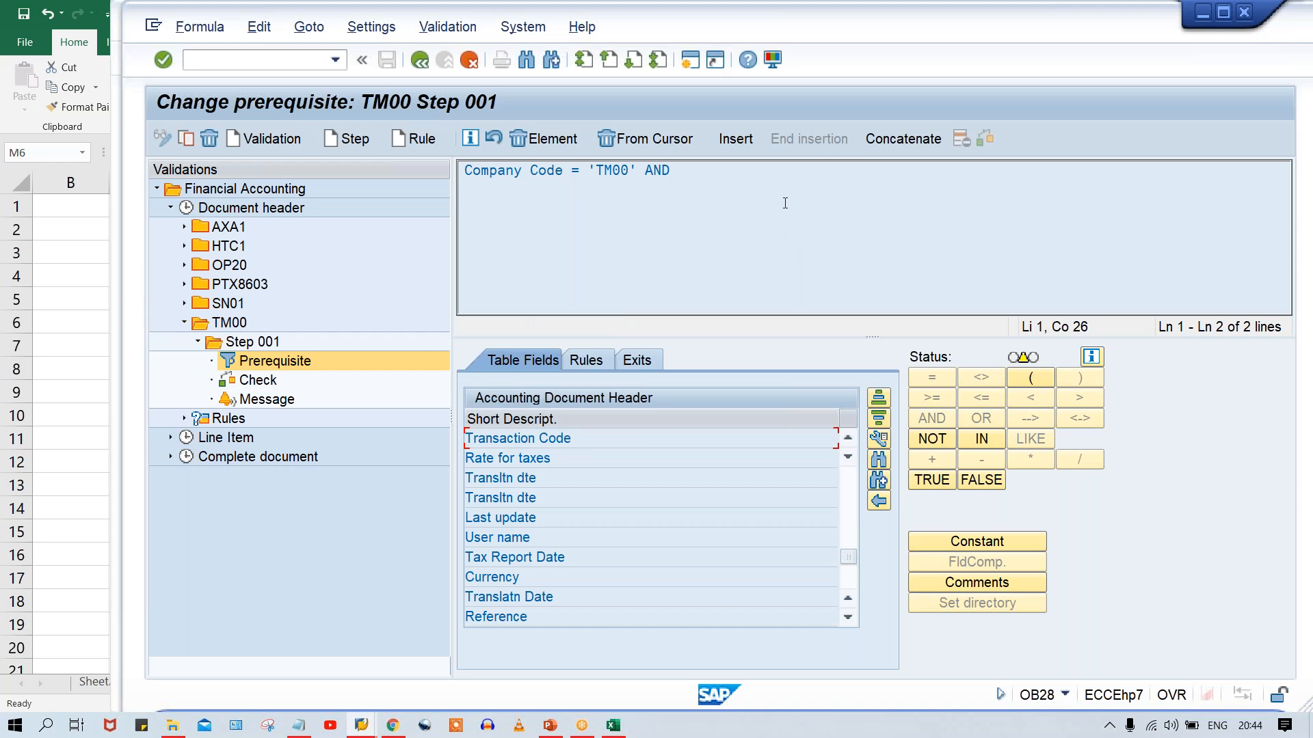
pyautogui.doubleClick(587, 439)
pyautogui.click(931, 377)
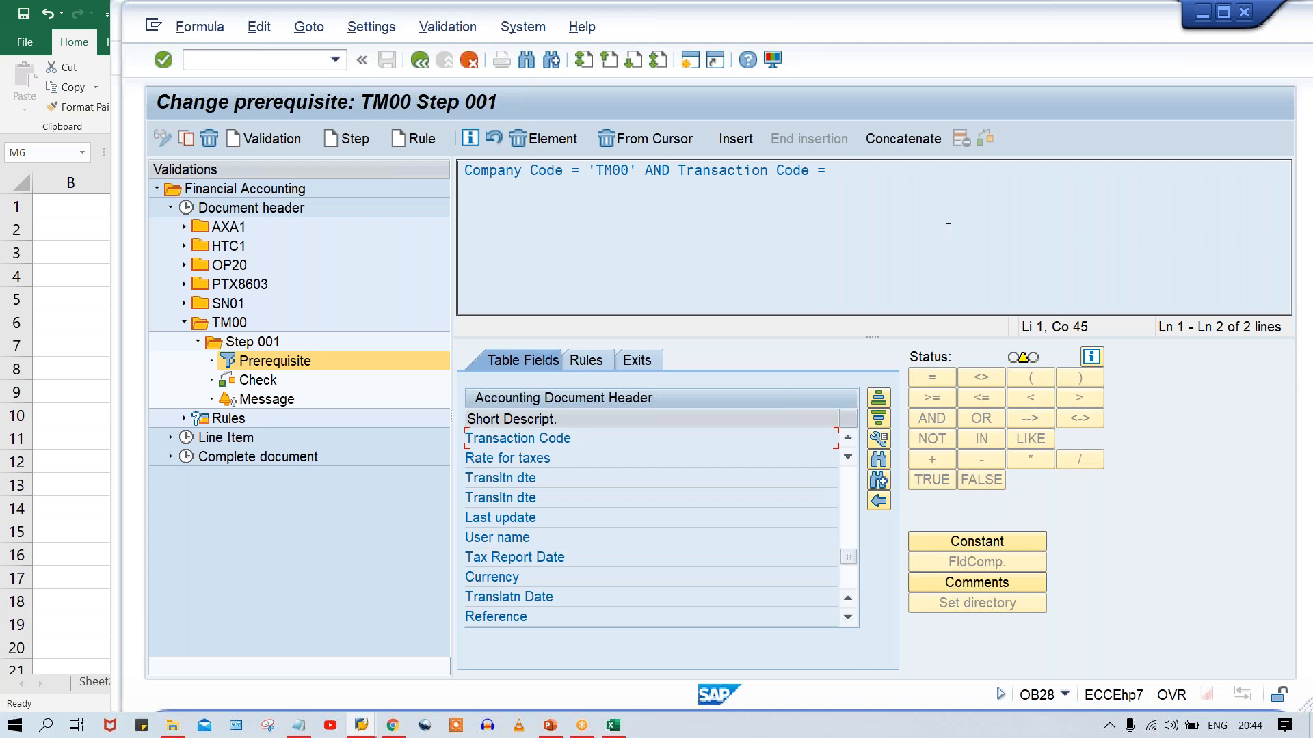
# Step: Complete the transaction code condition in the Step 001 prerequisite with the constant FB60
pyautogui.click(1006, 543)
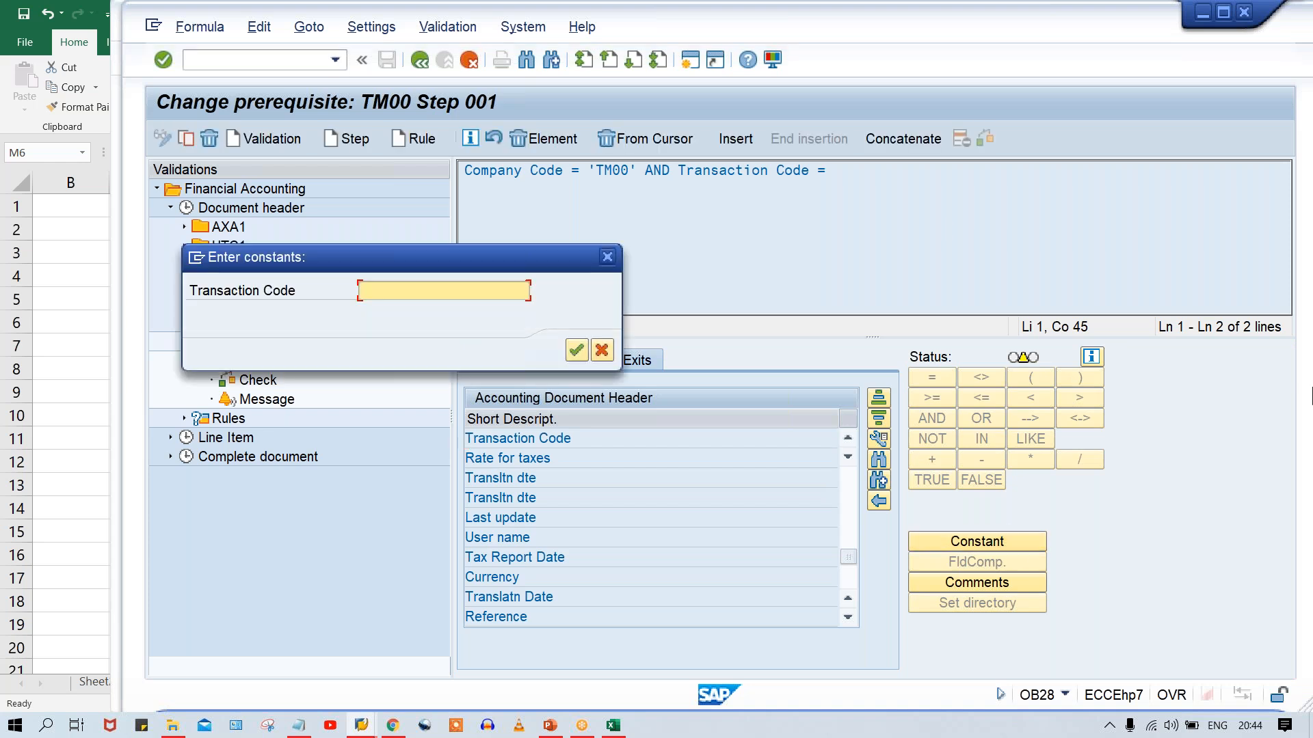
pyautogui.press('capslock')
pyautogui.write('FB60')
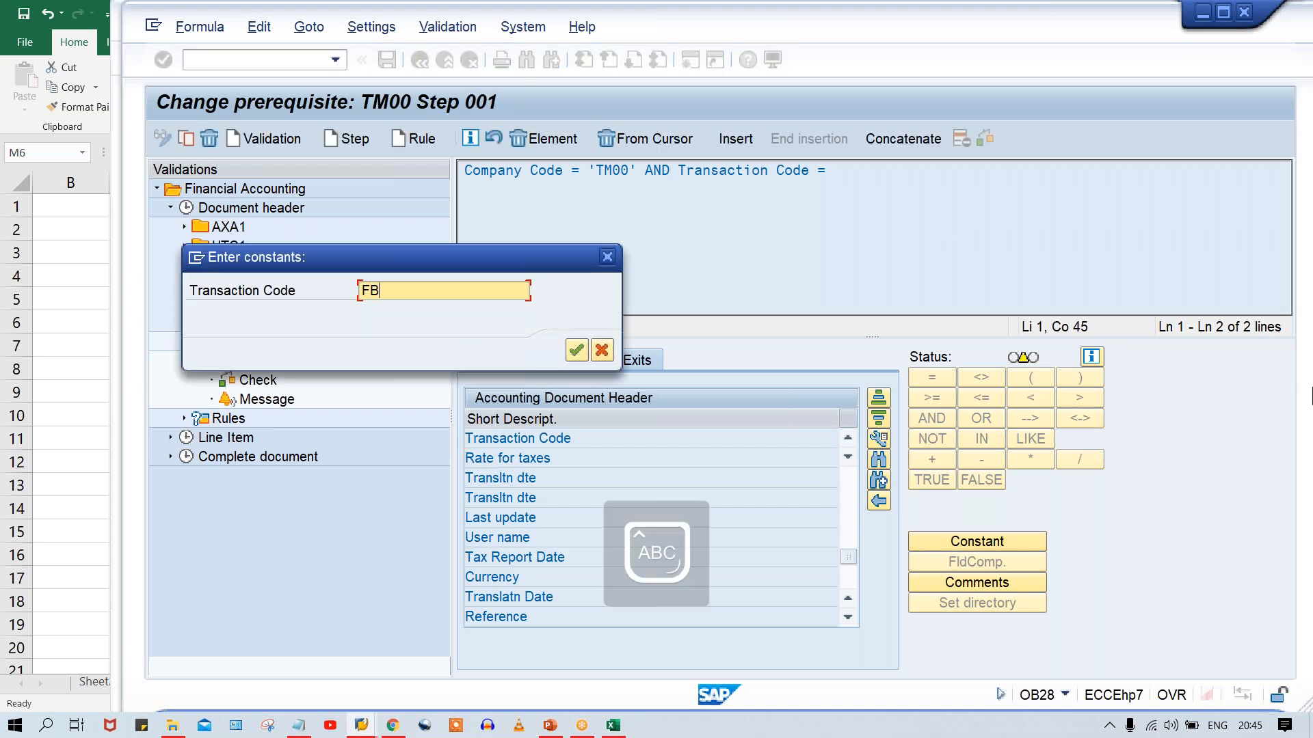
pyautogui.press('Return')
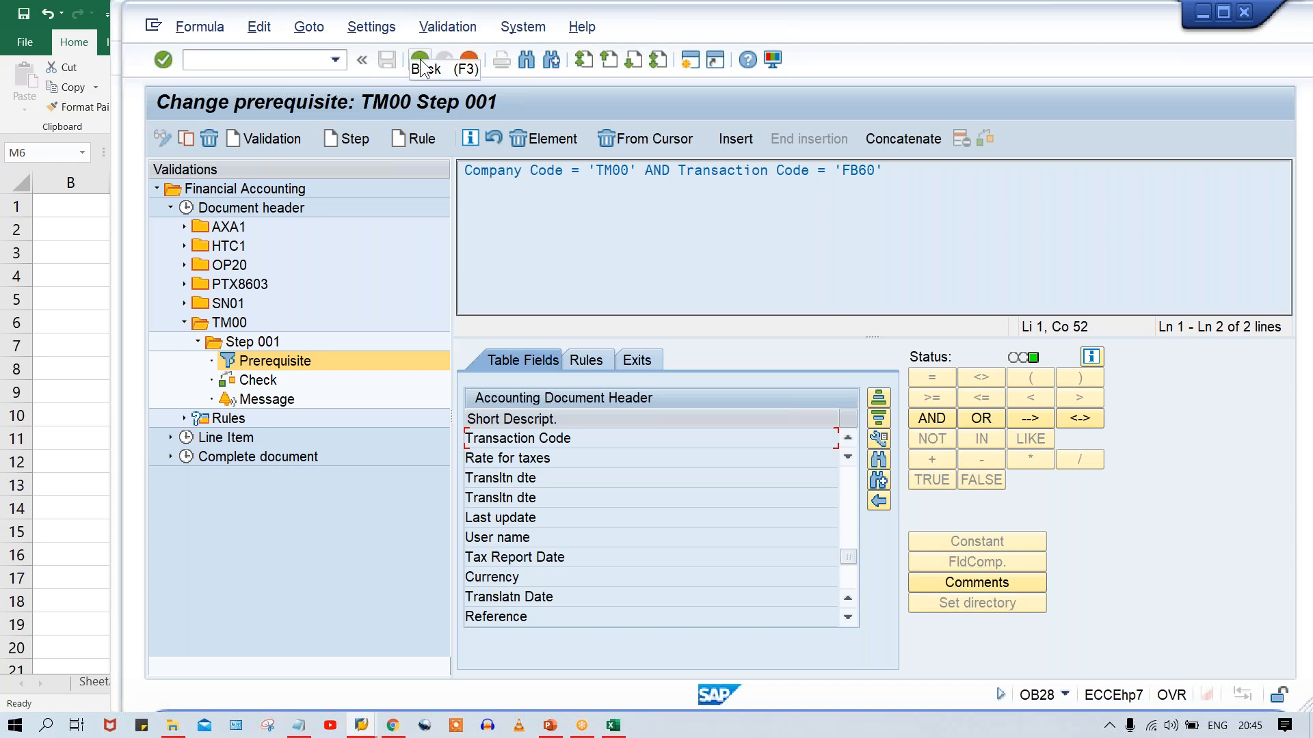
pyautogui.moveTo(896, 175); pyautogui.dragTo(440, 170)
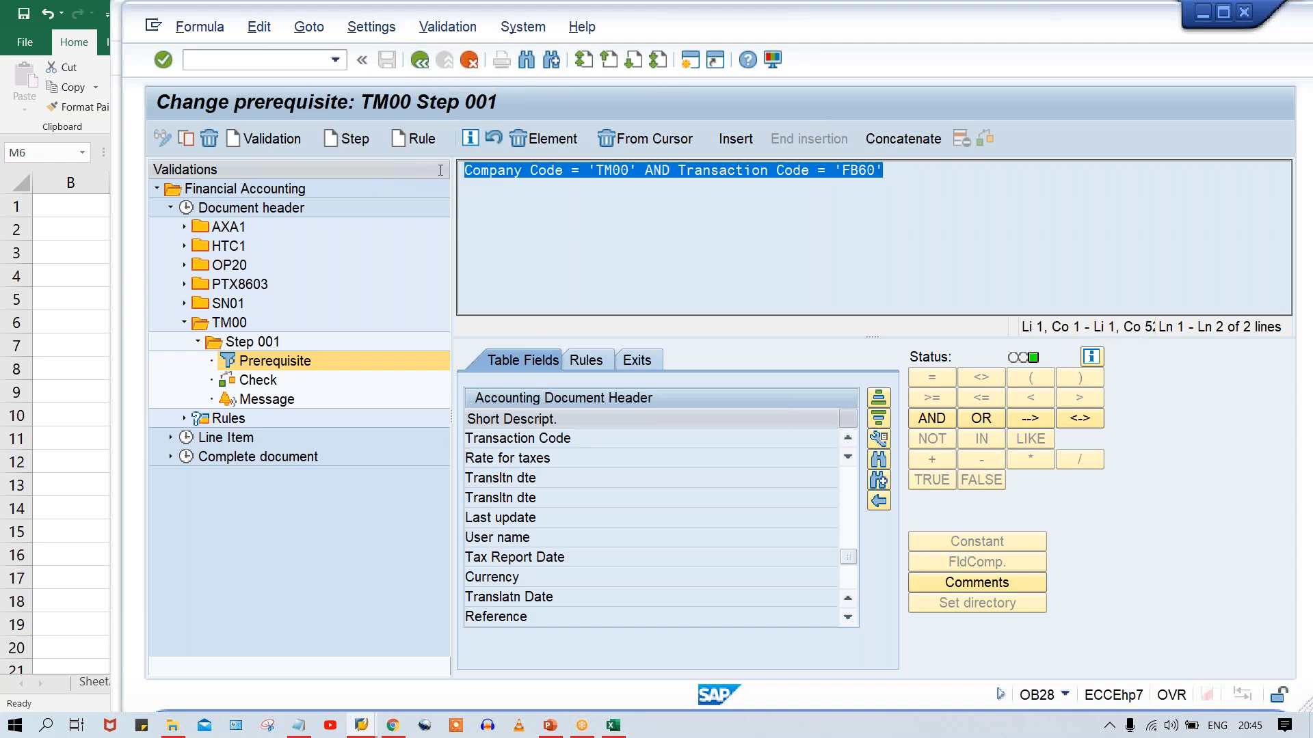
# Step: Return from the validation editor to the OB28 activation entries and check the activation level of company code TM00
pyautogui.click(430, 55)
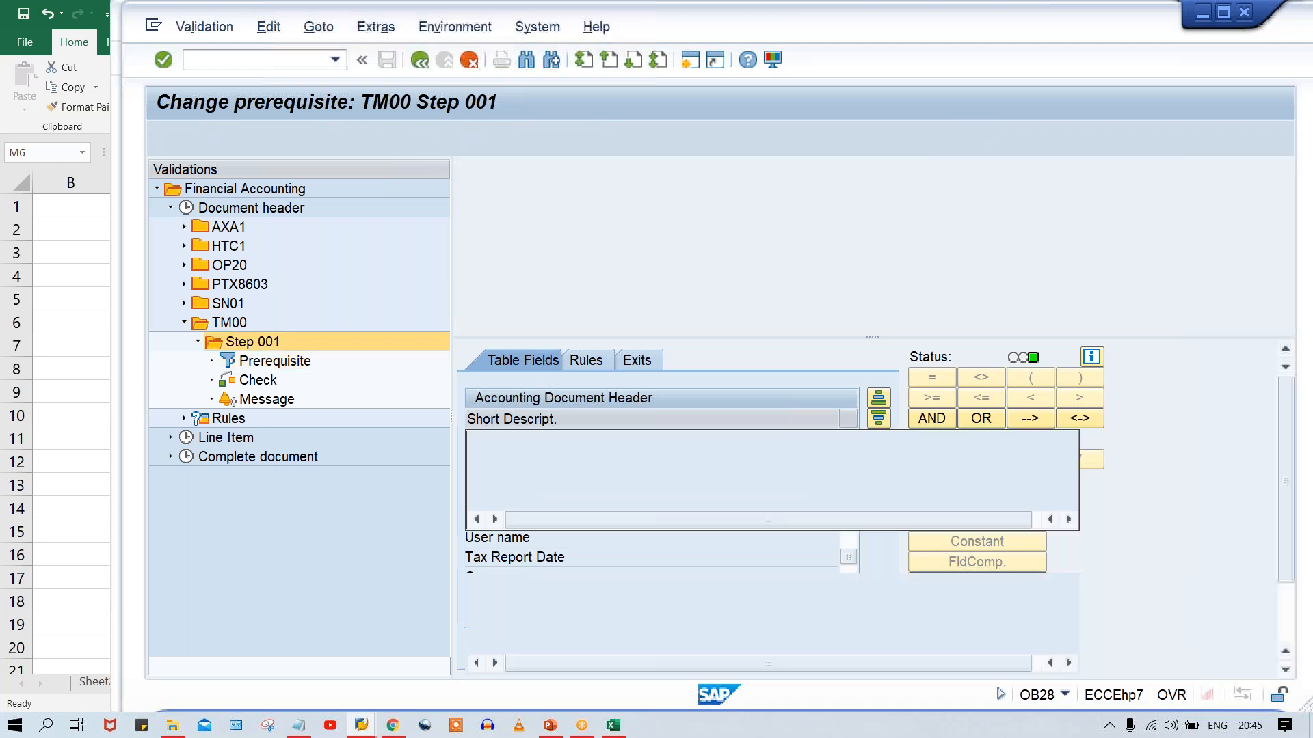
pyautogui.click(428, 56)
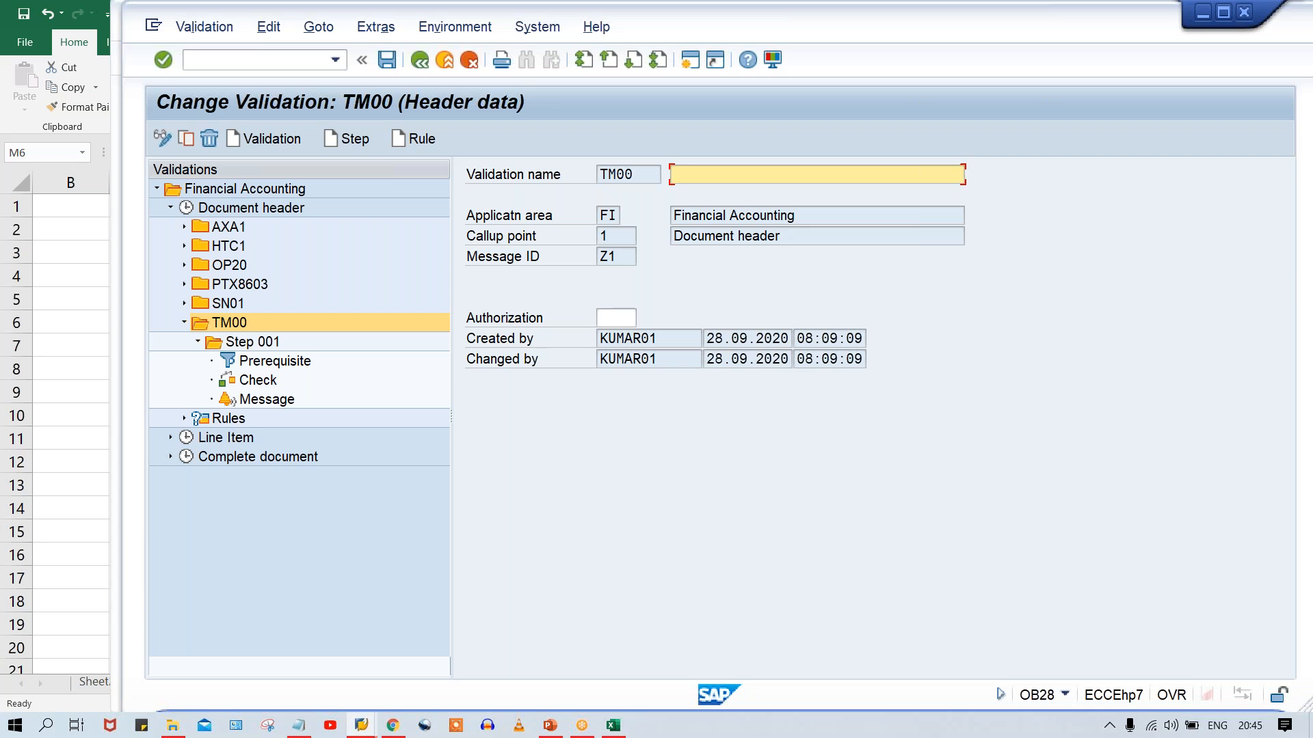
pyautogui.click(426, 57)
pyautogui.click(438, 392)
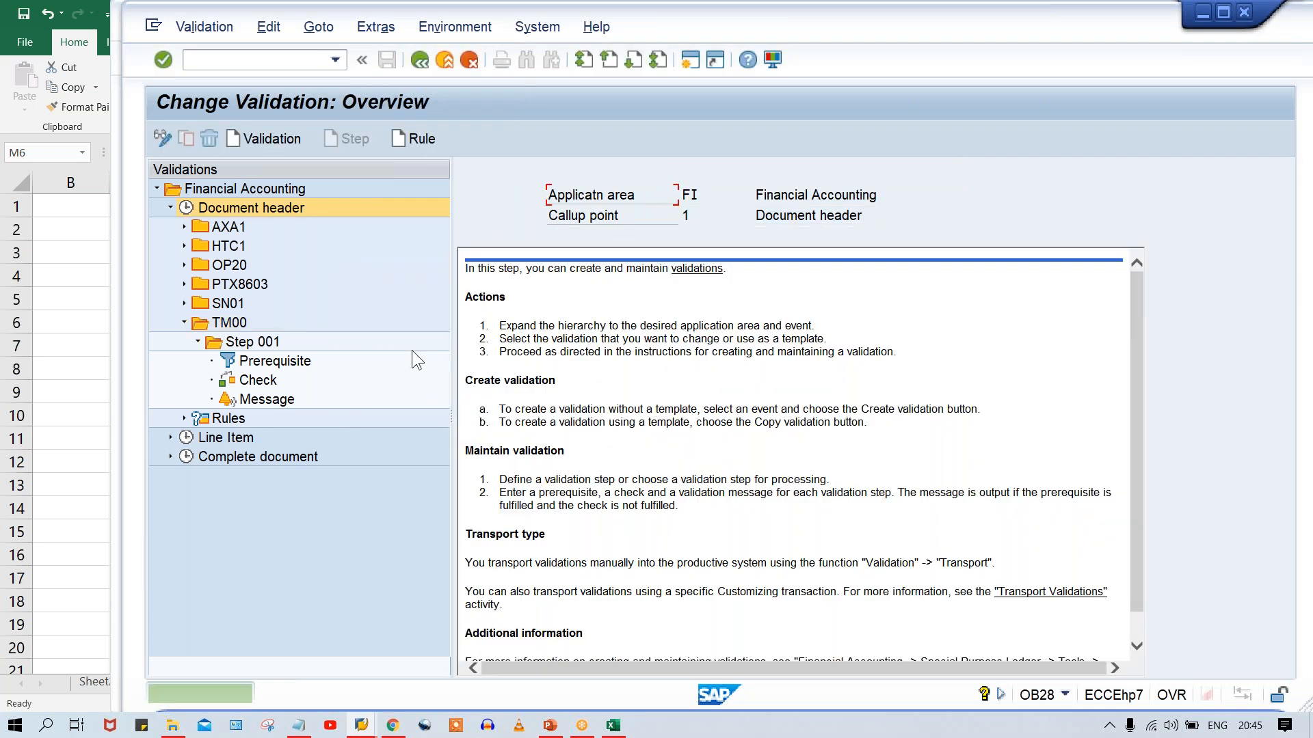
pyautogui.click(420, 59)
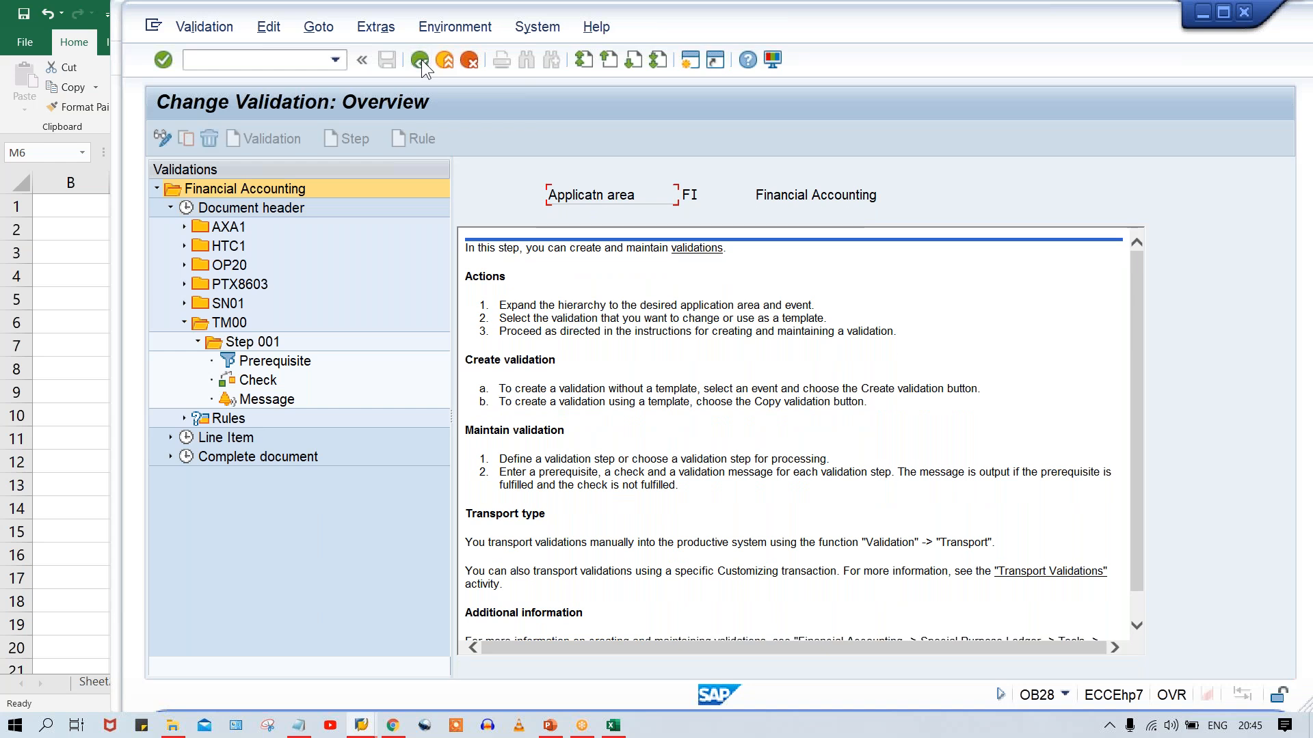
pyautogui.click(420, 60)
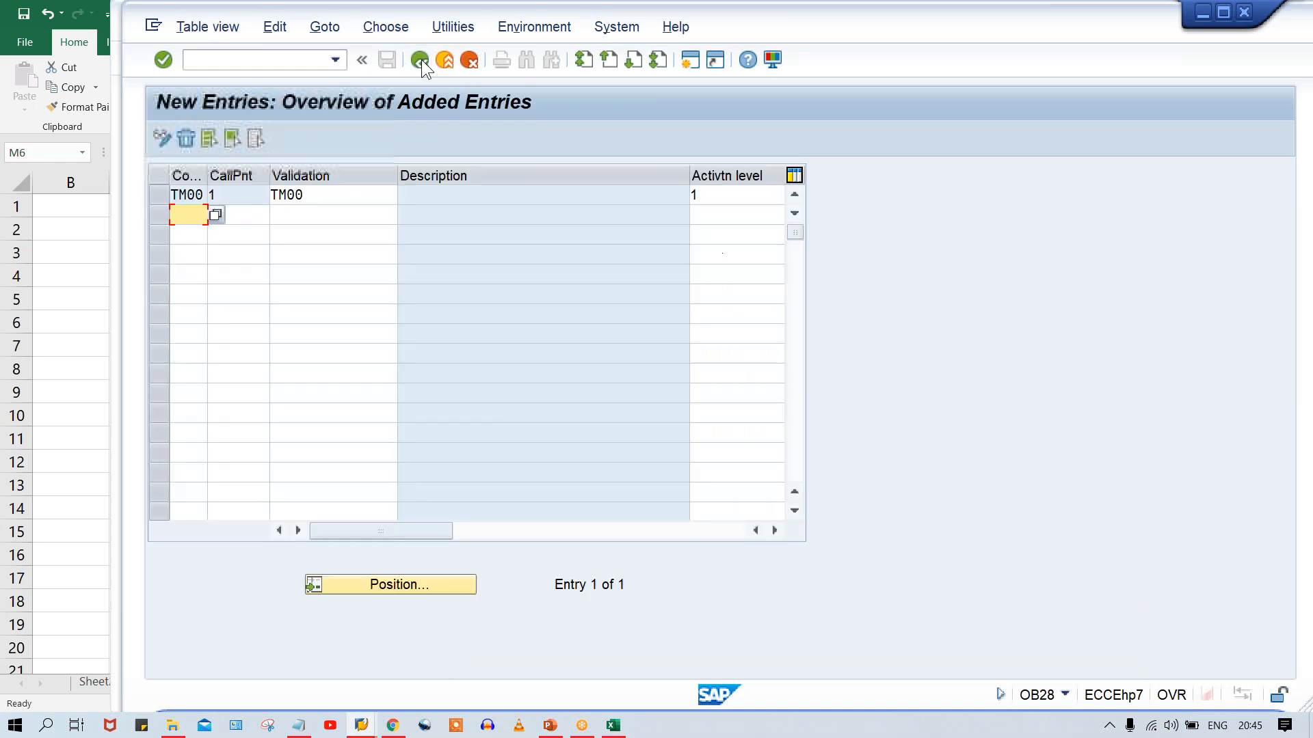
pyautogui.click(740, 198)
pyautogui.doubleClick(706, 198)
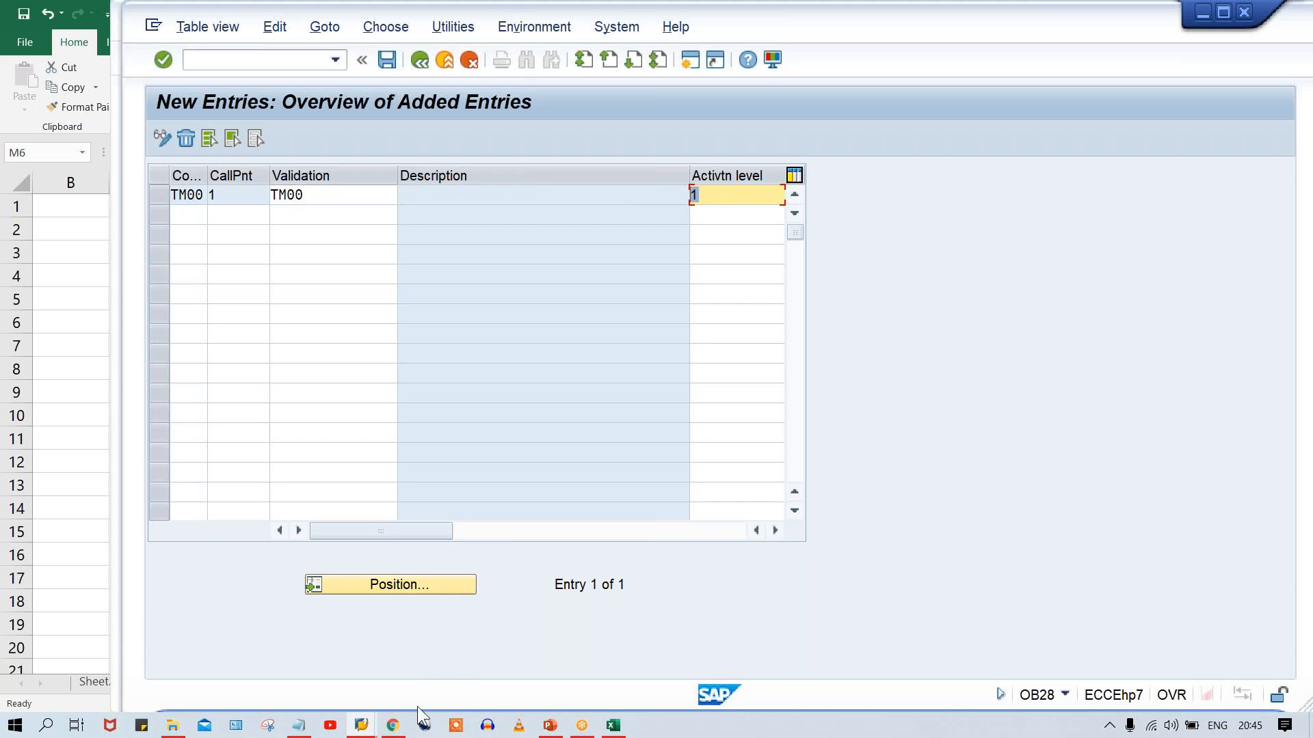
pyautogui.click(361, 725)
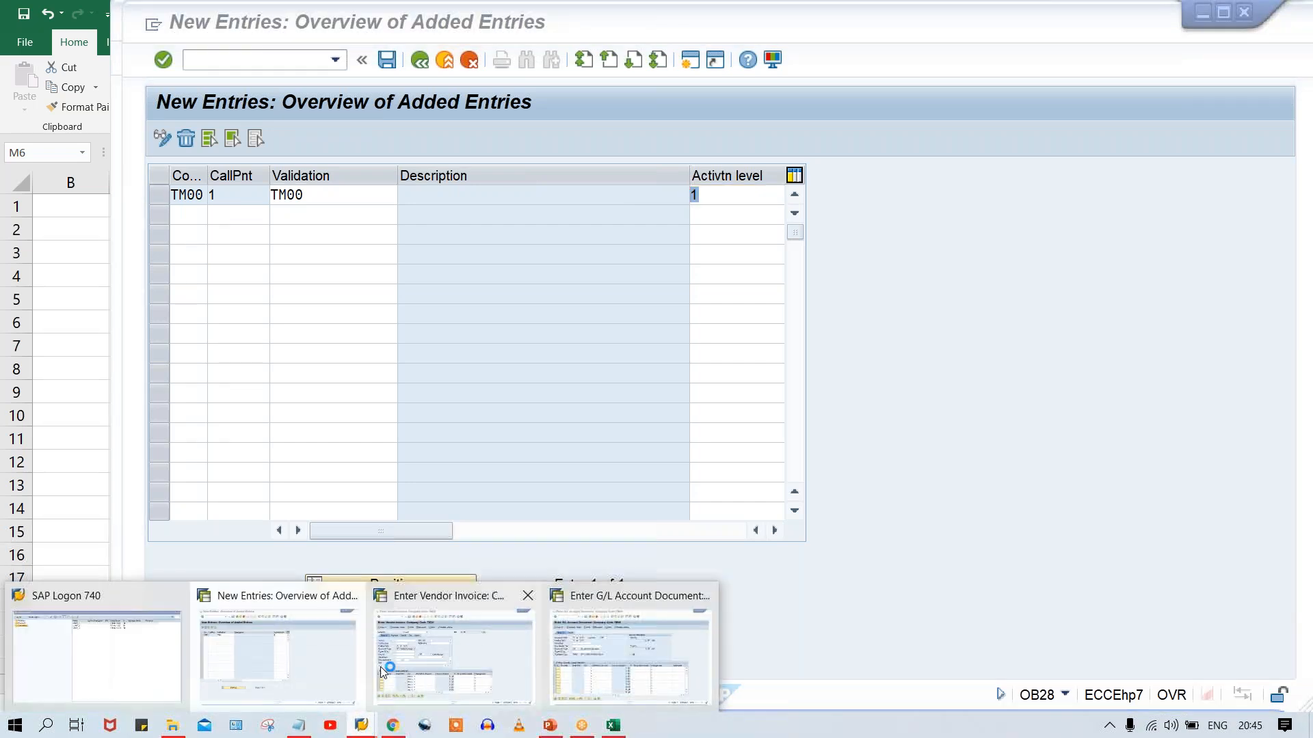
pyautogui.click(350, 659)
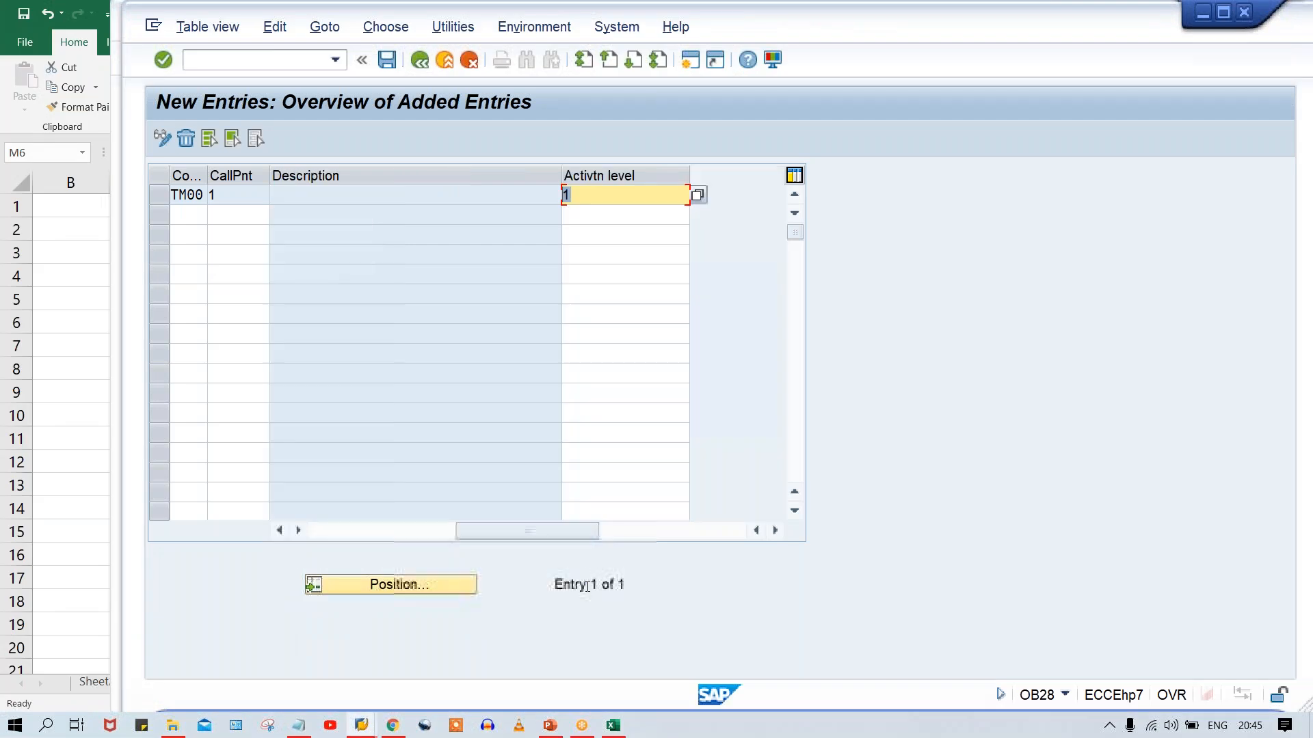
pyautogui.click(362, 726)
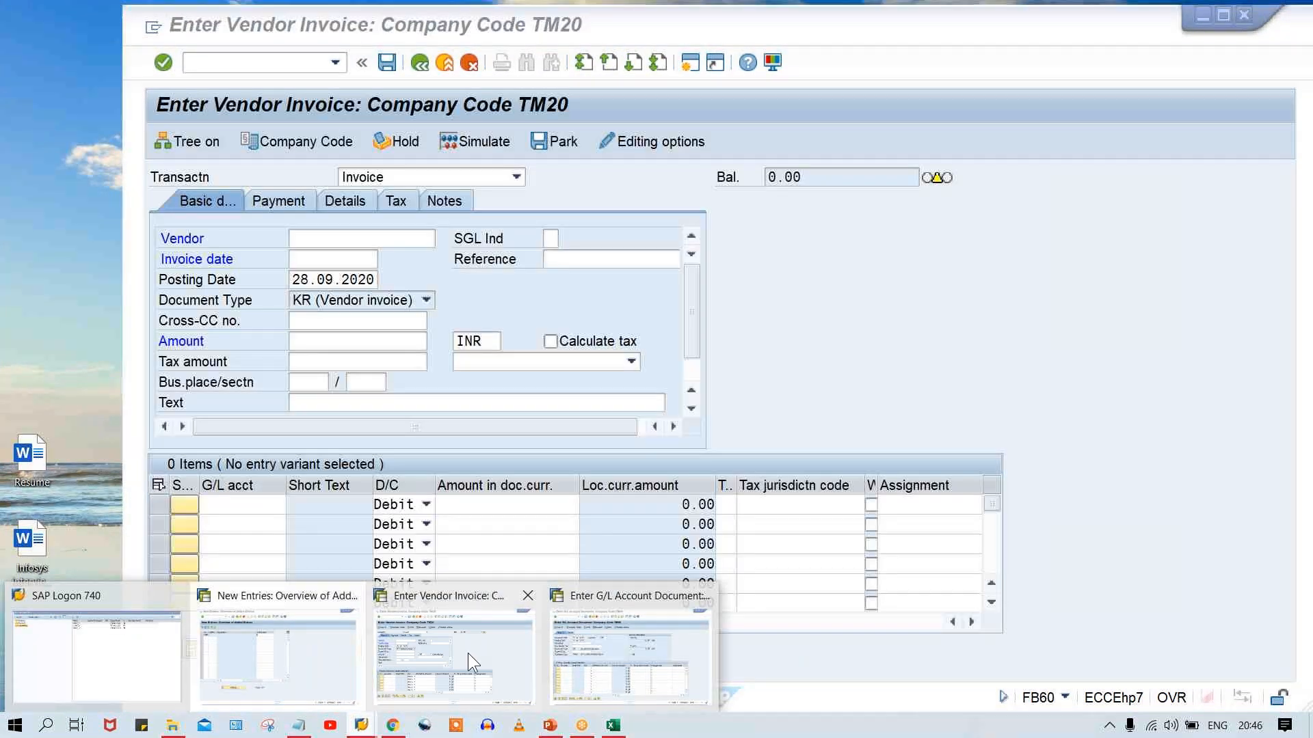
pyautogui.click(439, 604)
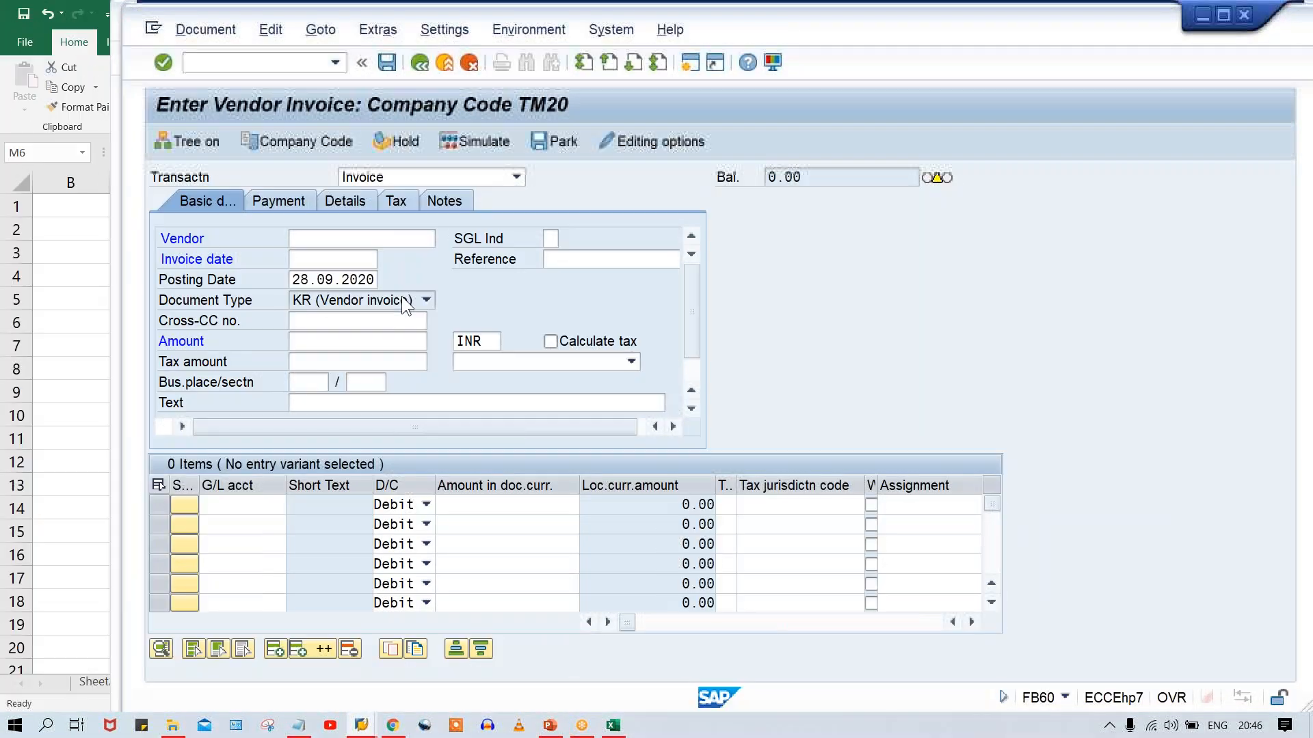
pyautogui.click(335, 62)
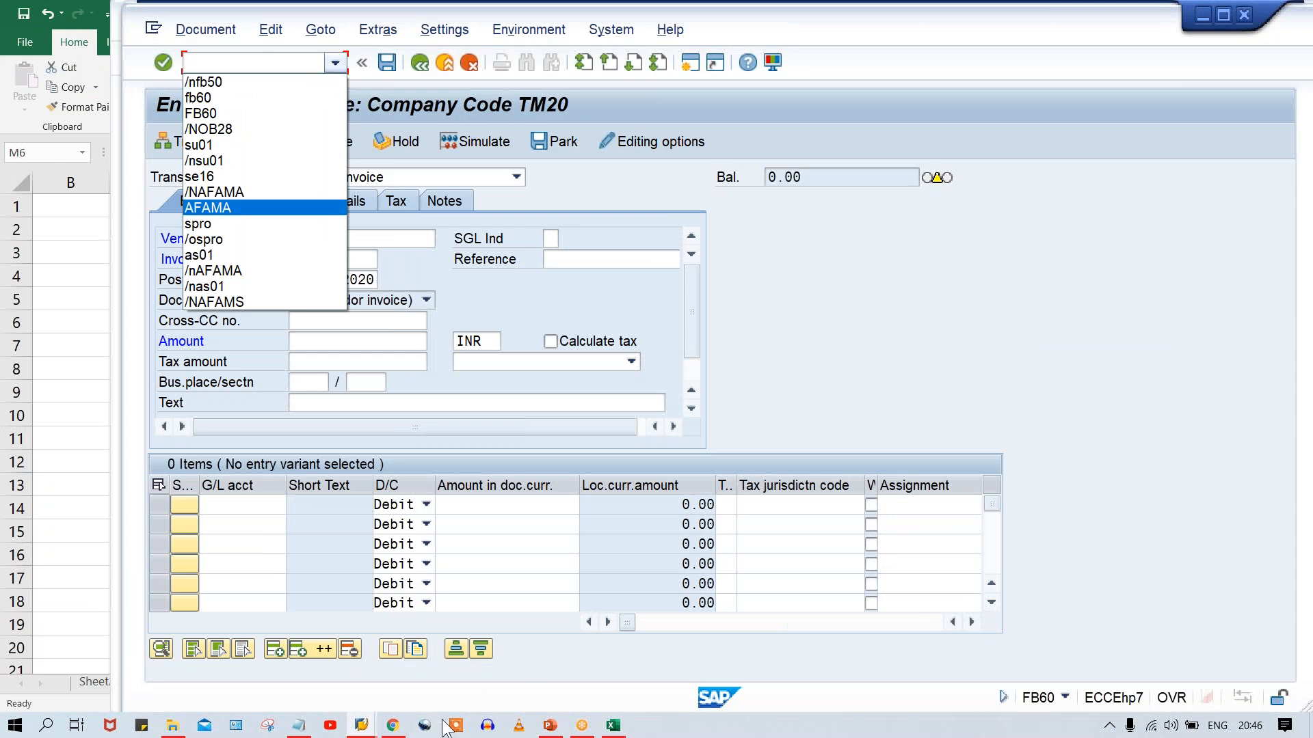
# Step: Switch to the G/L account document session and restart transaction FB50 with an empty entry screen
pyautogui.click(361, 725)
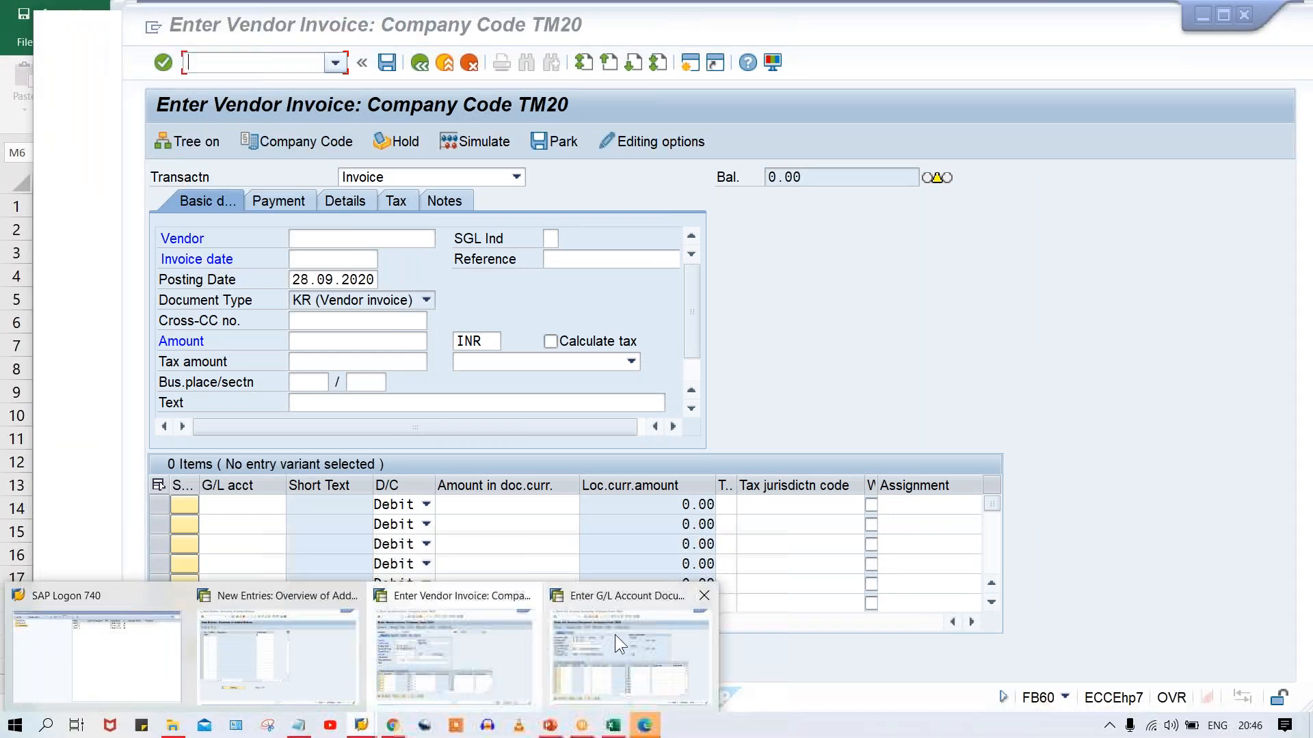
pyautogui.click(614, 635)
pyautogui.click(323, 59)
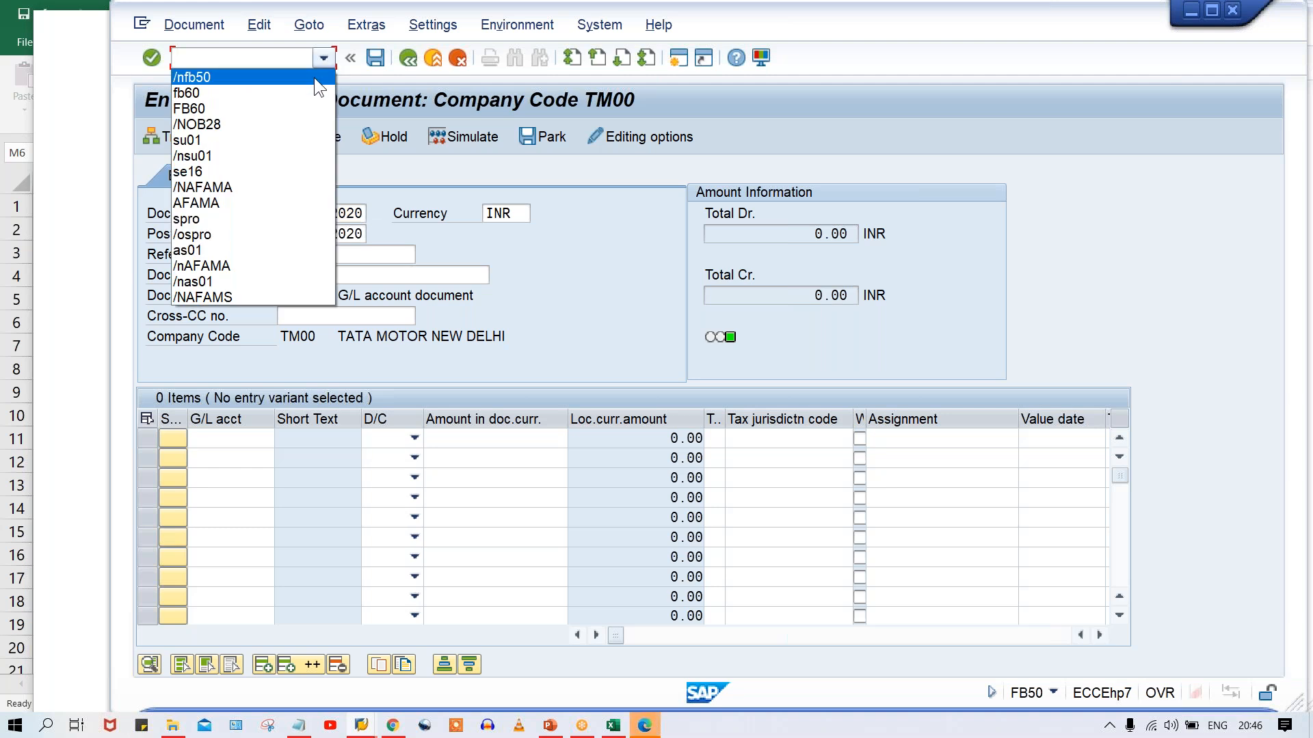
pyautogui.click(314, 77)
pyautogui.press('Return')
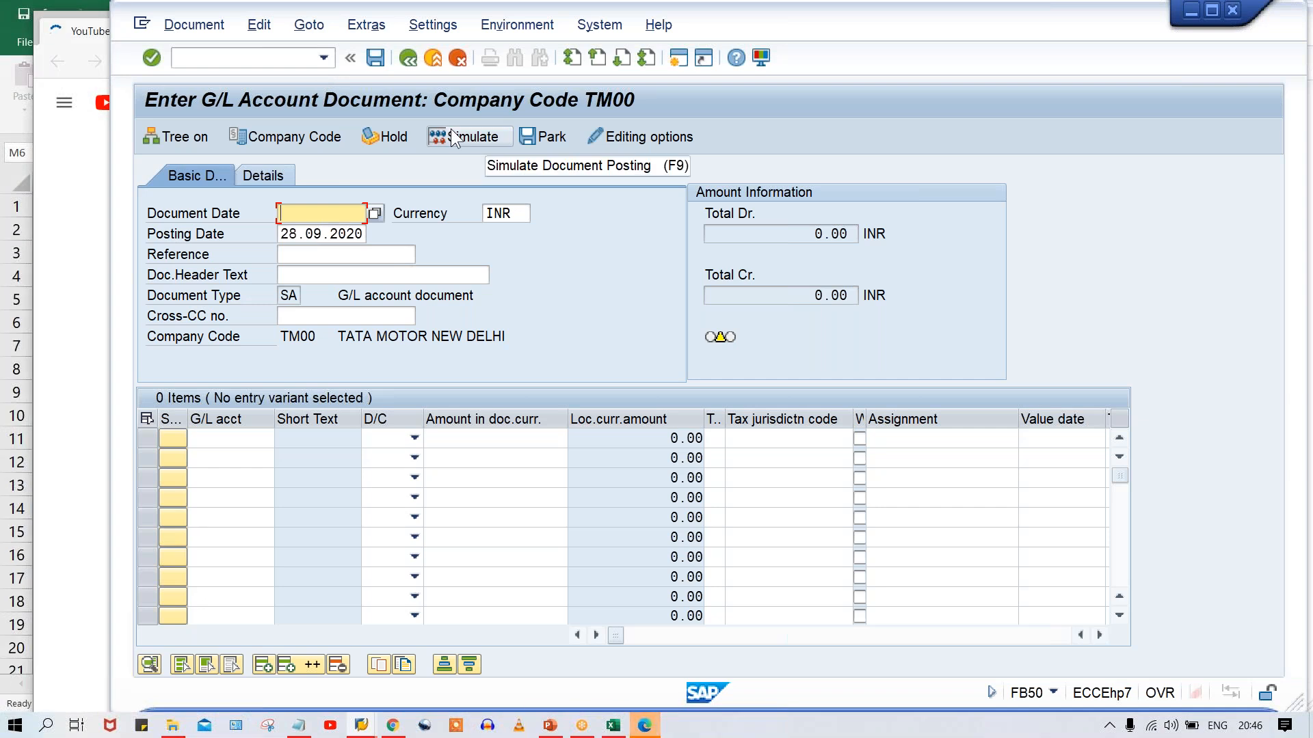
# Step: Set the G/L document's date to 15.09.2020 and submit the header to test the validation in FB50
pyautogui.click(322, 216)
pyautogui.click(322, 228)
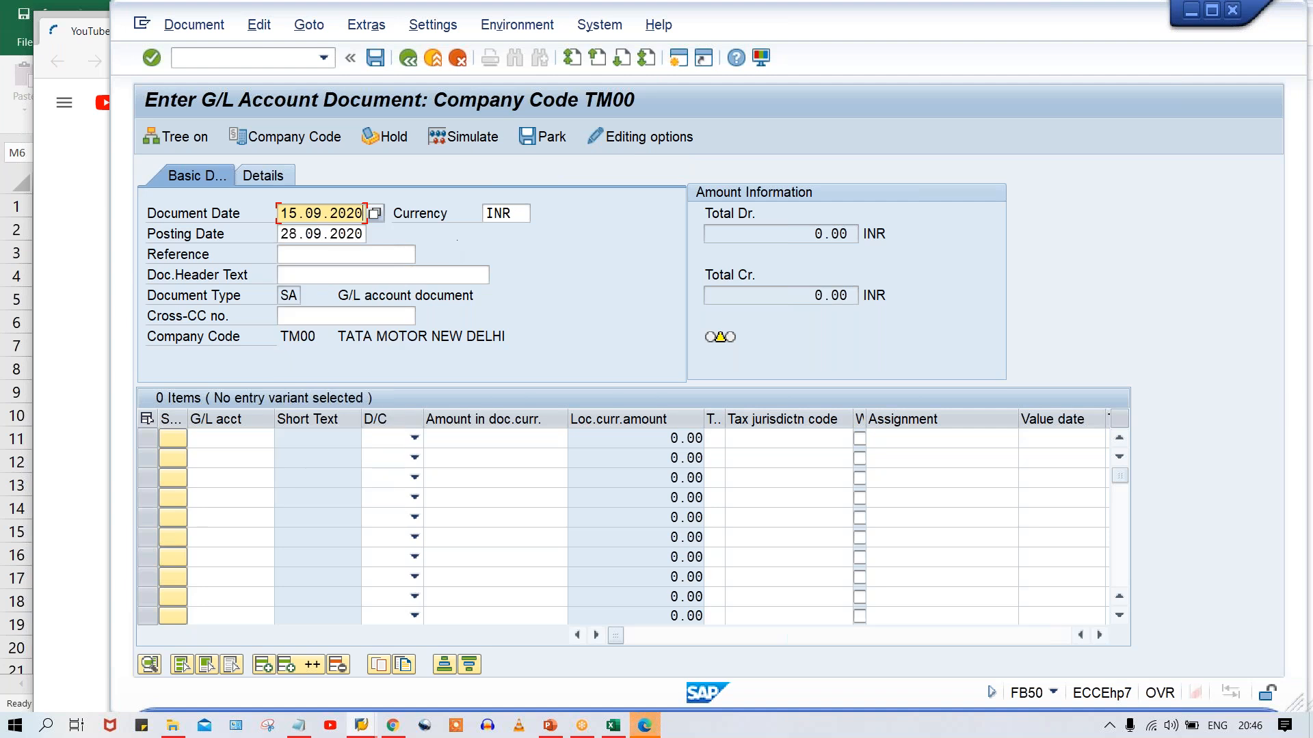
pyautogui.press('Return')
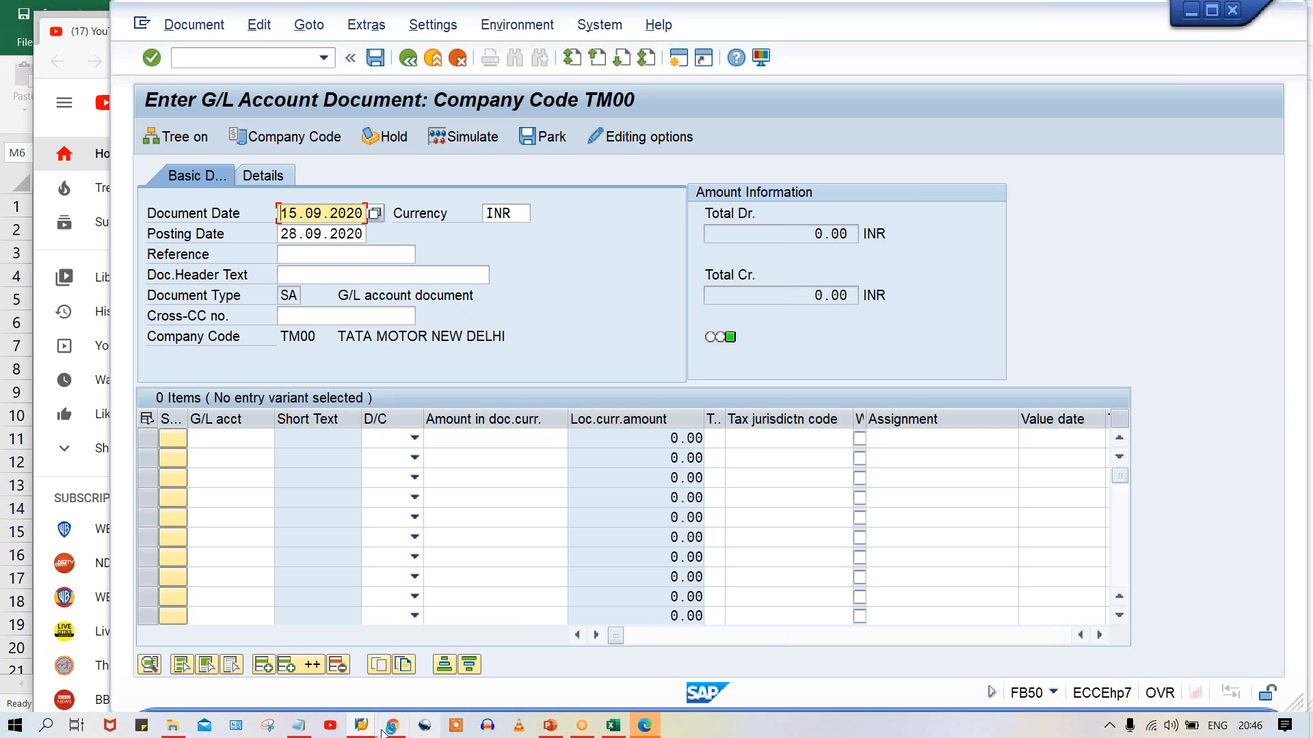
# Step: Switch to the vendor invoice session and restart transaction FB60 using /nfb60
pyautogui.click(364, 727)
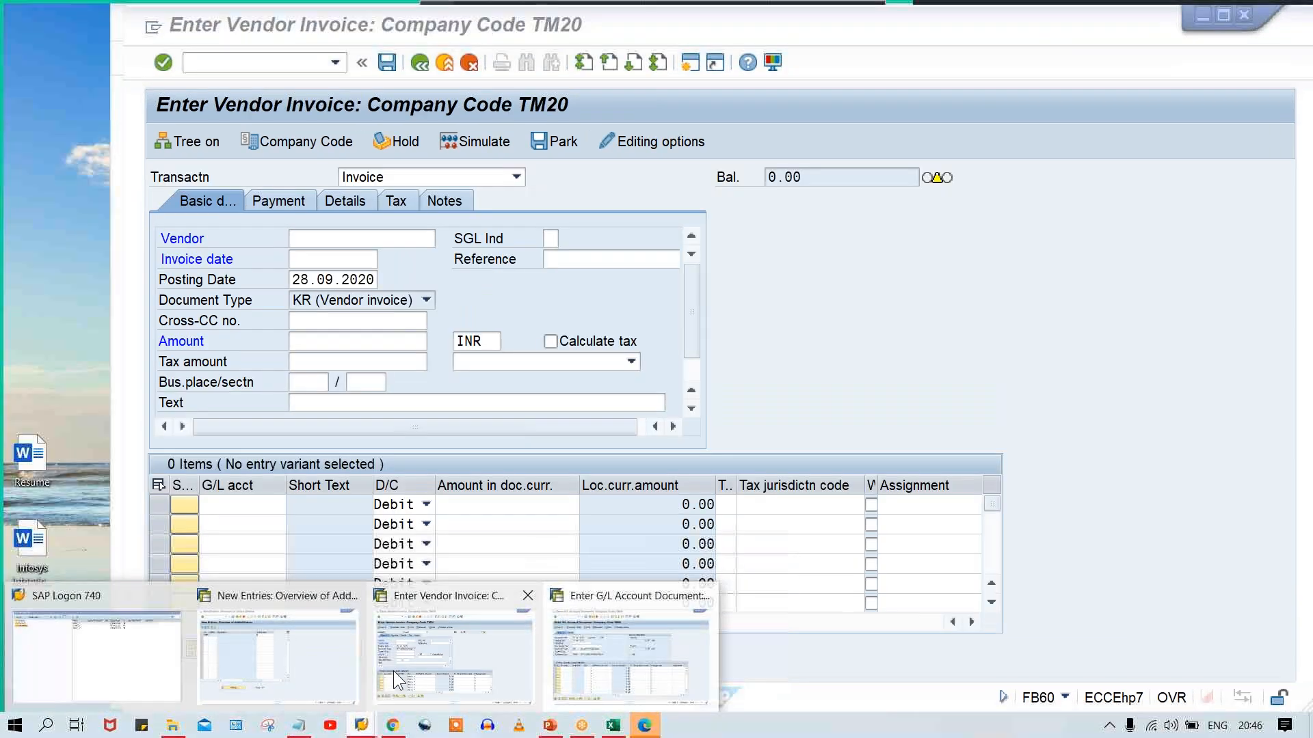
pyautogui.click(393, 671)
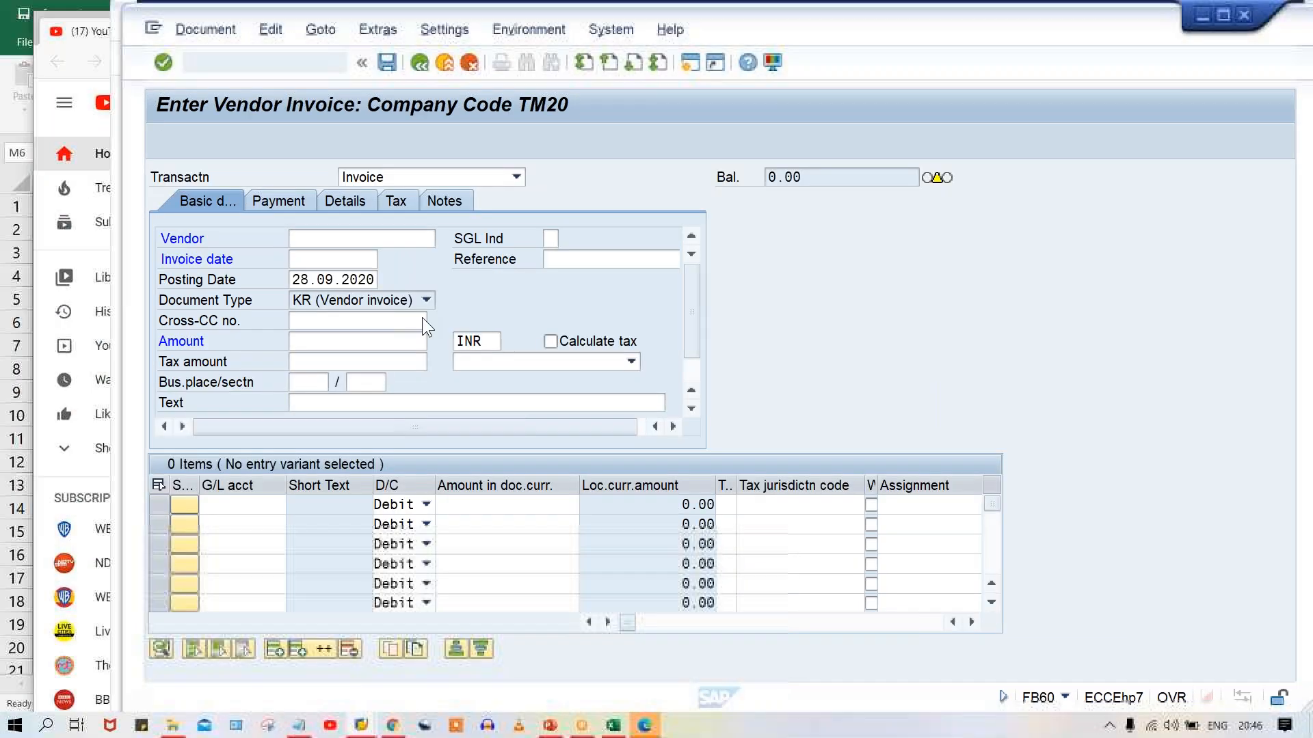
pyautogui.click(335, 62)
pyautogui.click(296, 100)
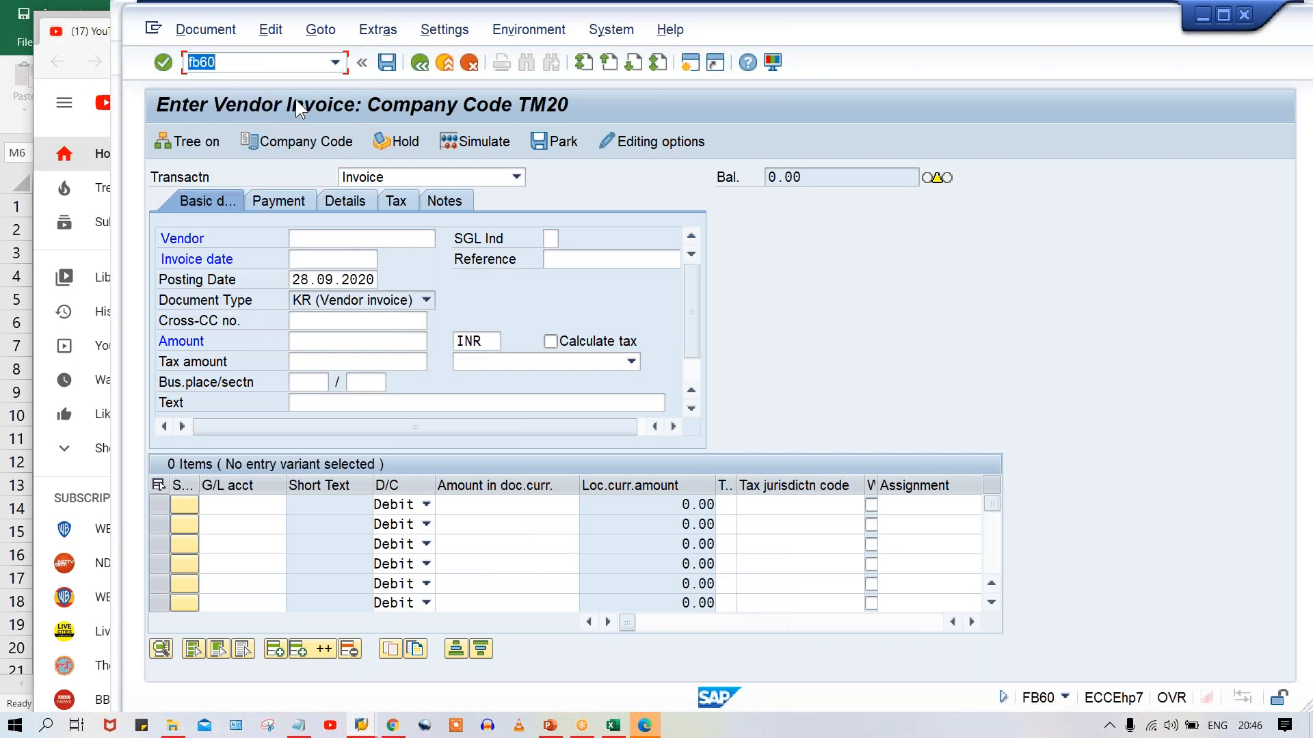
pyautogui.press('Left')
pyautogui.write('/n')
pyautogui.press('Return')
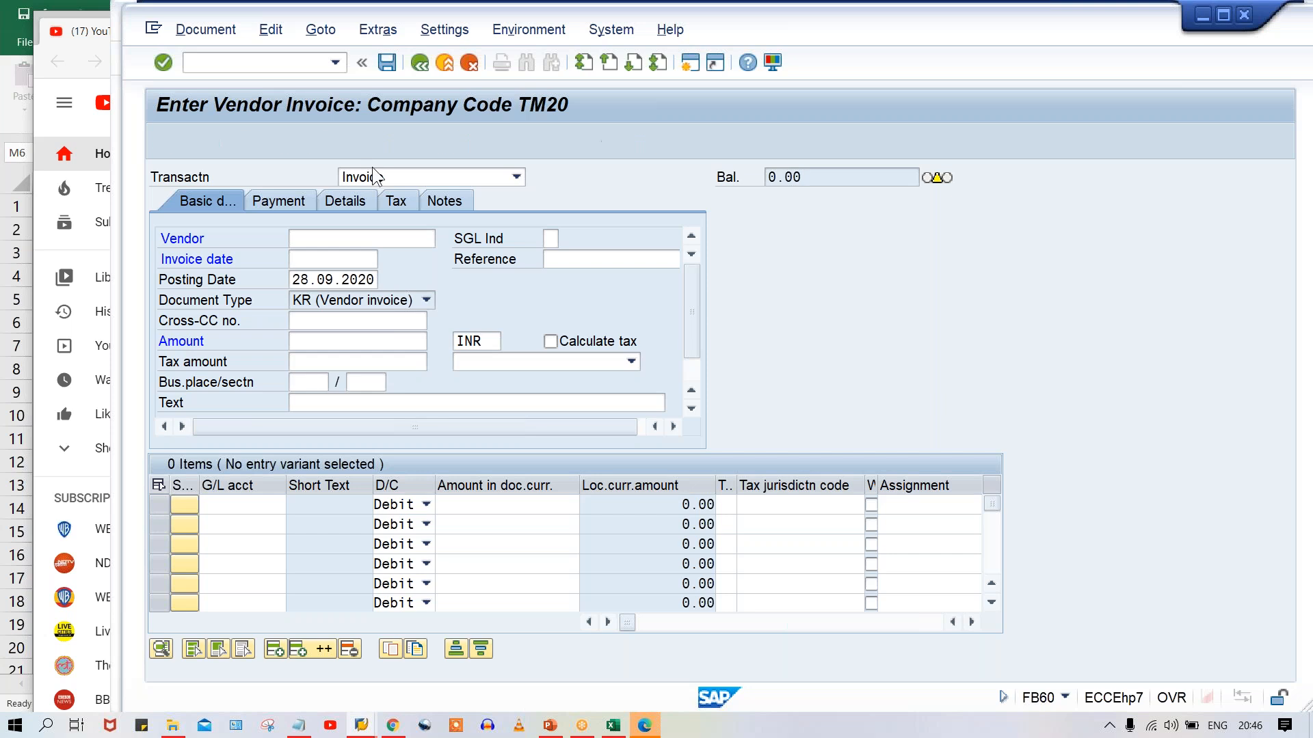
# Step: Enter the XYZ LTD._TM00 vendor and invoice date 15.09.2020, and submit the header to test the validation in FB60
pyautogui.click(354, 241)
pyautogui.click(354, 254)
pyautogui.click(337, 265)
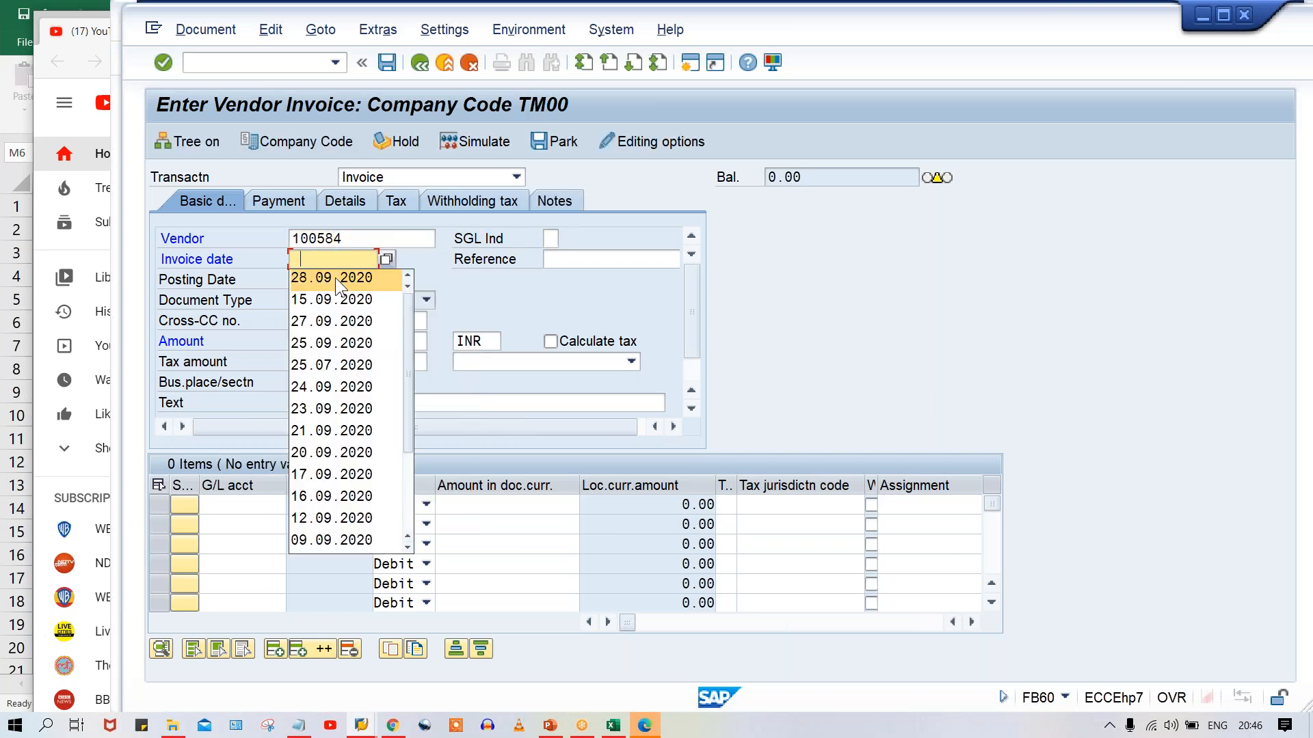
pyautogui.click(338, 278)
pyautogui.click(338, 299)
pyautogui.press('Return')
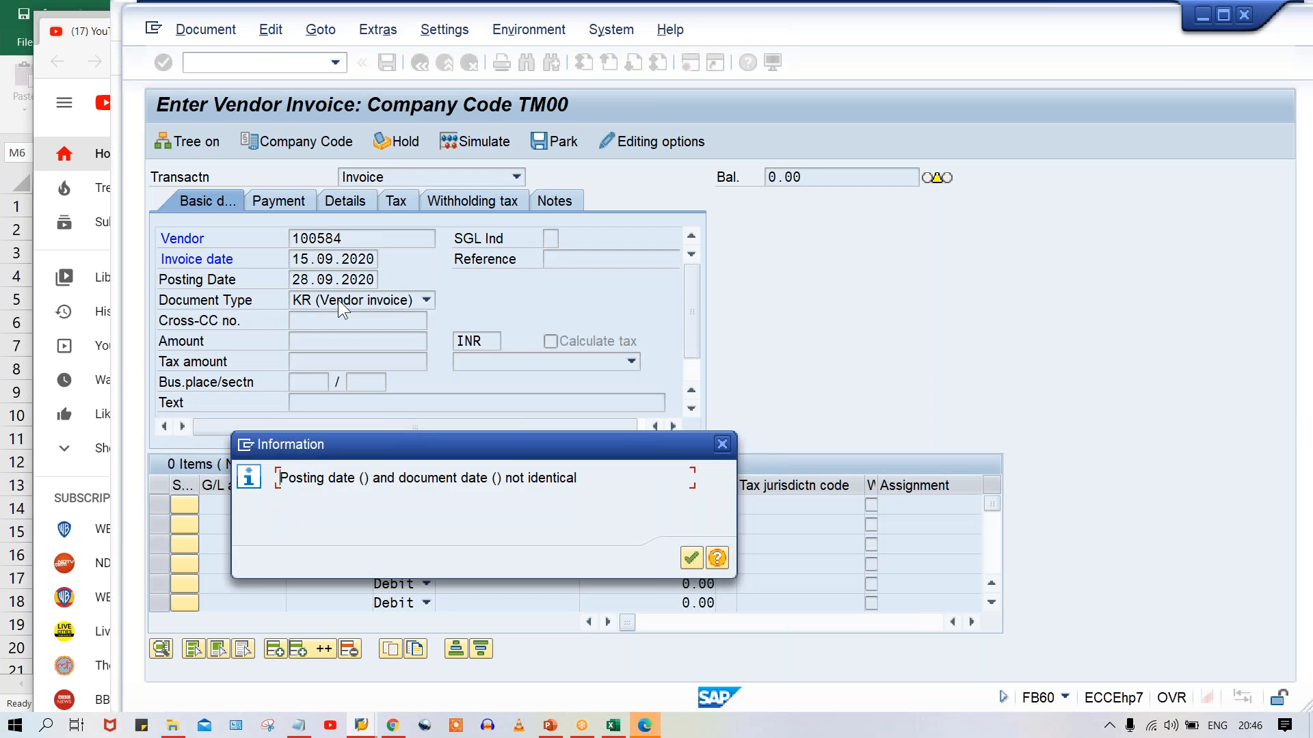
pyautogui.press('Return')
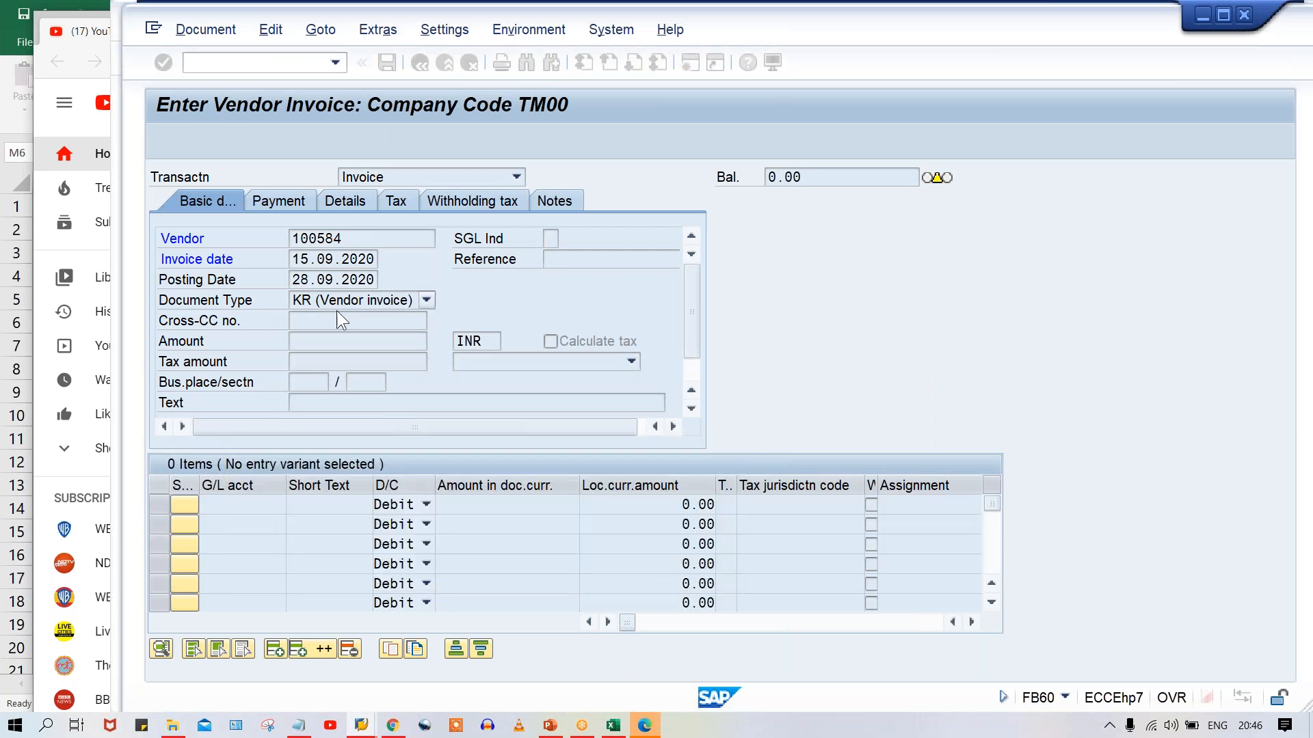
# Step: Start transaction F-43 in the same session and set the document date to 25.09.2020
pyautogui.click(236, 62)
pyautogui.write('/')
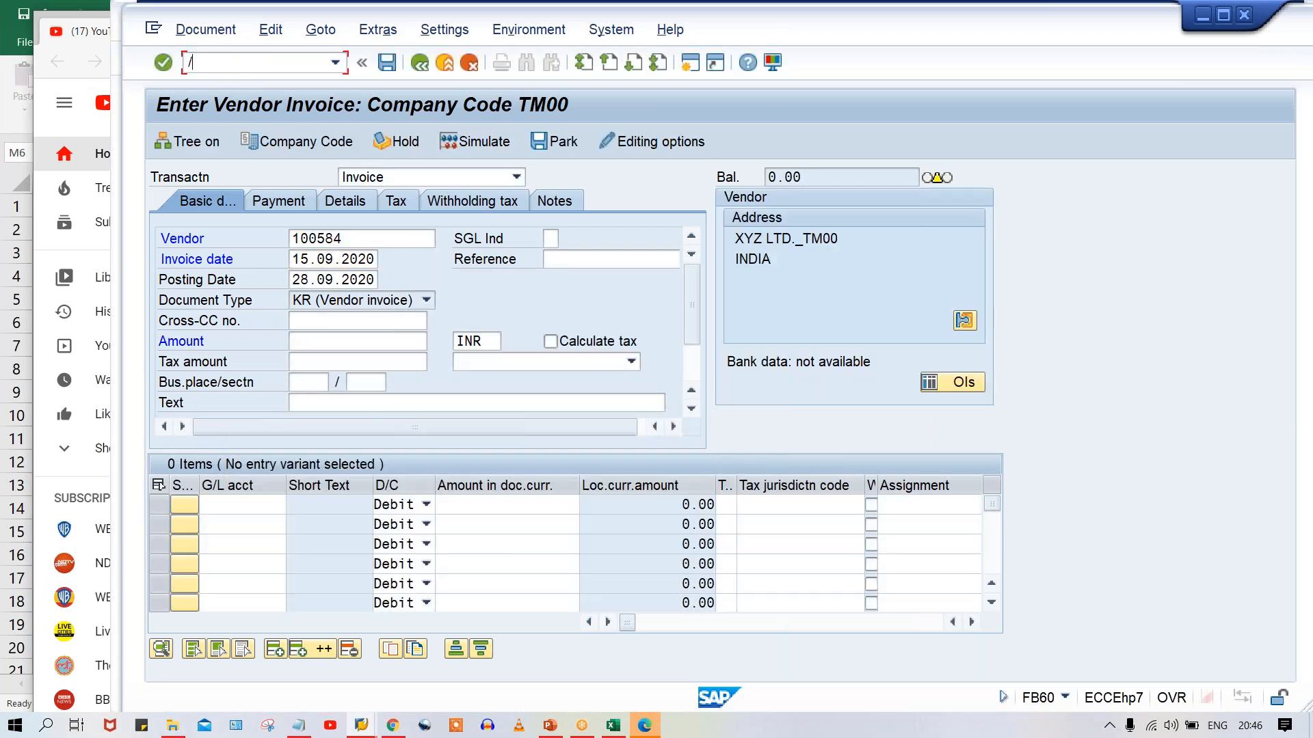
pyautogui.write('NF-43')
pyautogui.press('Return')
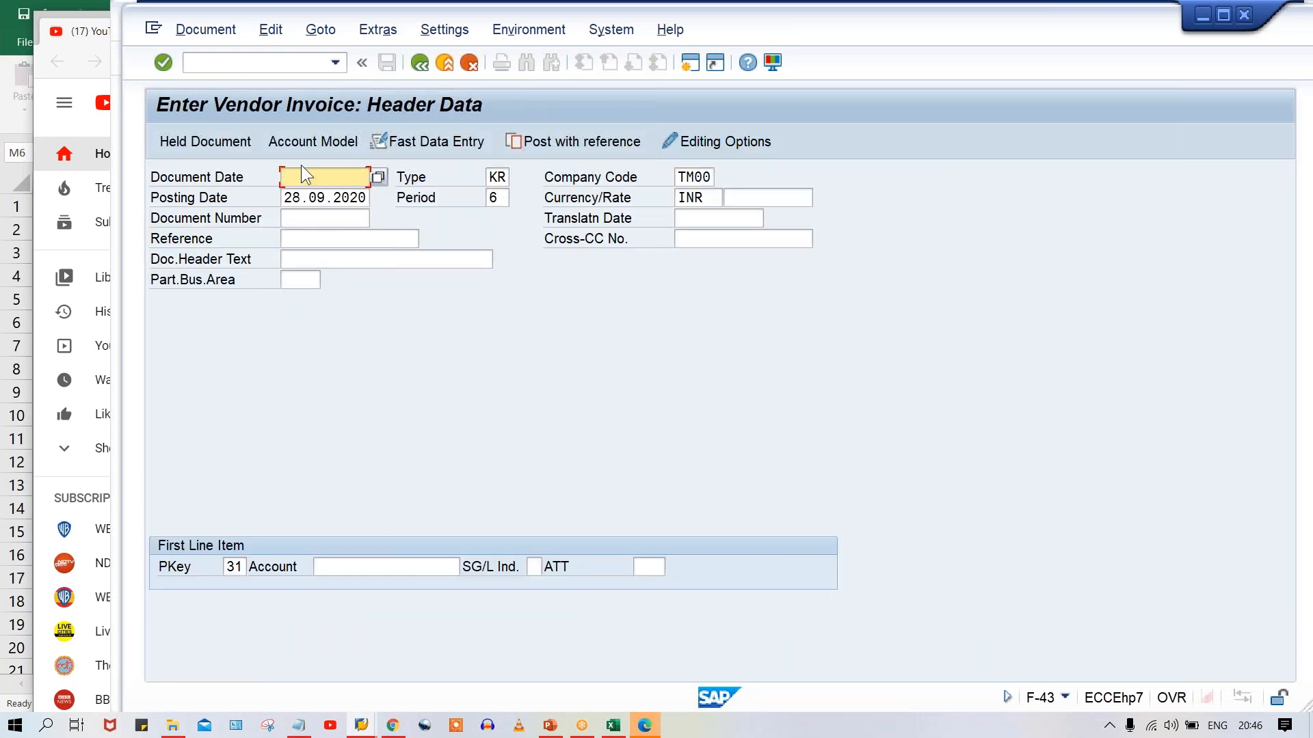
pyautogui.click(304, 175)
pyautogui.click(322, 218)
# Step: Look up vendor XYZ LTD._TM00 for the first line item's account and continue to the vendor item screen
pyautogui.click(373, 563)
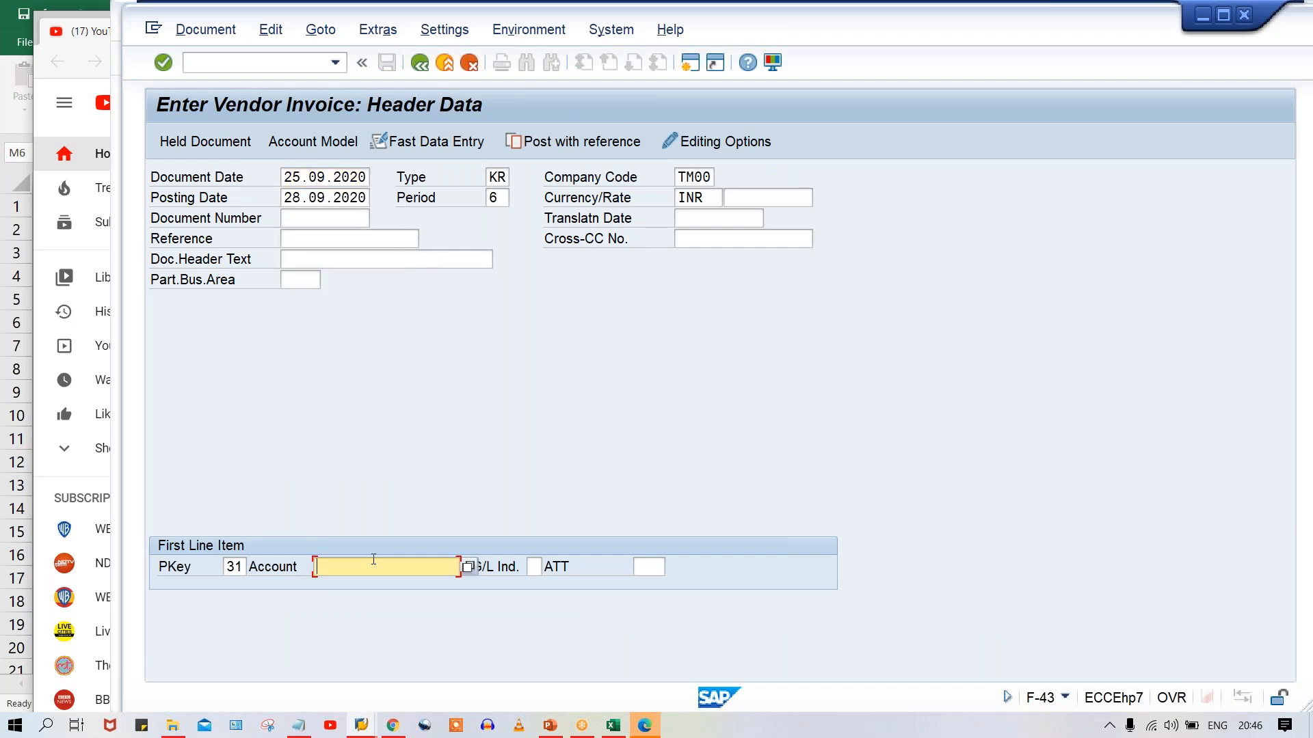
pyautogui.press('space')
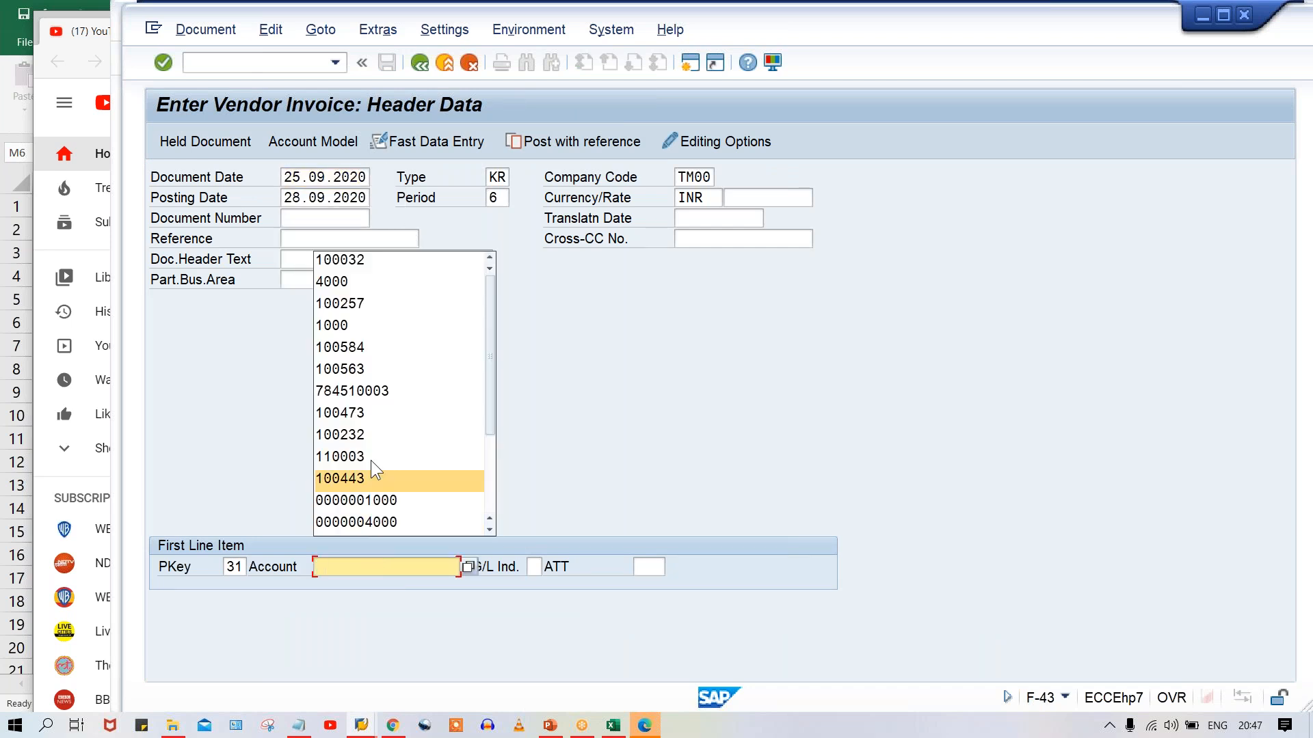
pyautogui.click(470, 565)
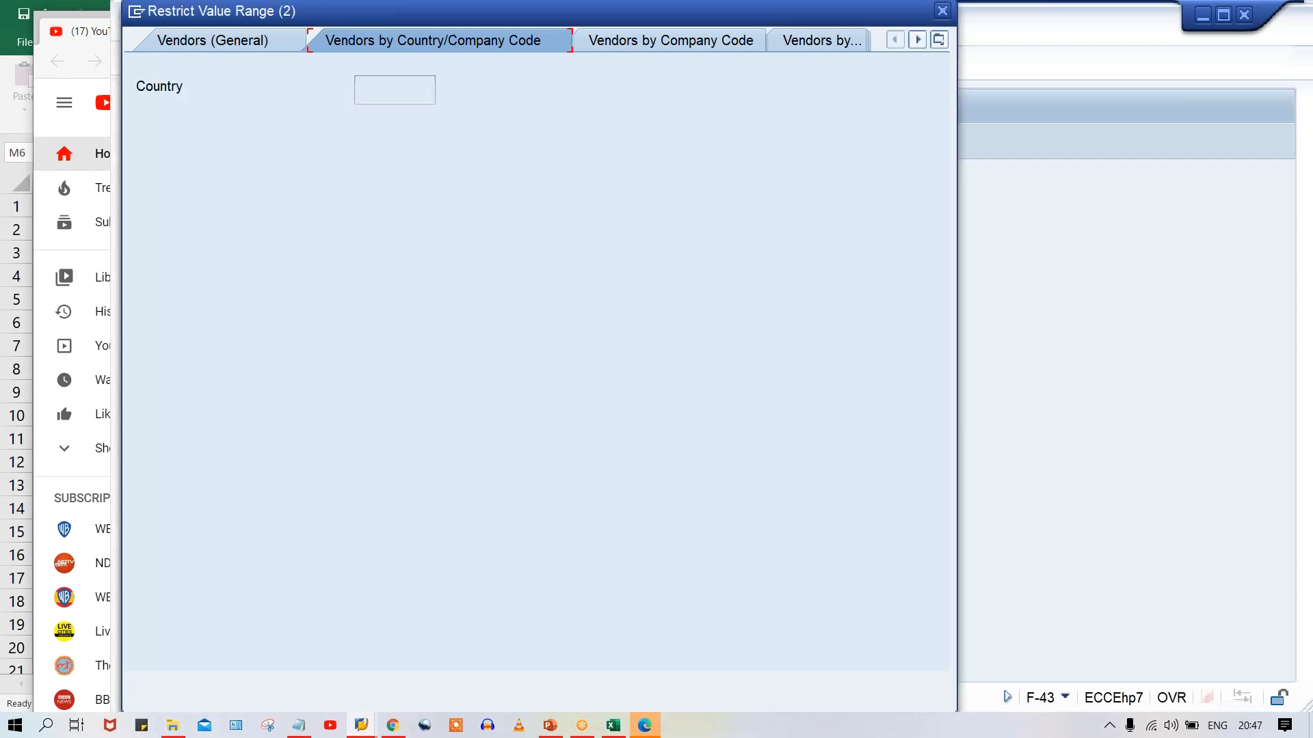
pyautogui.press('Return')
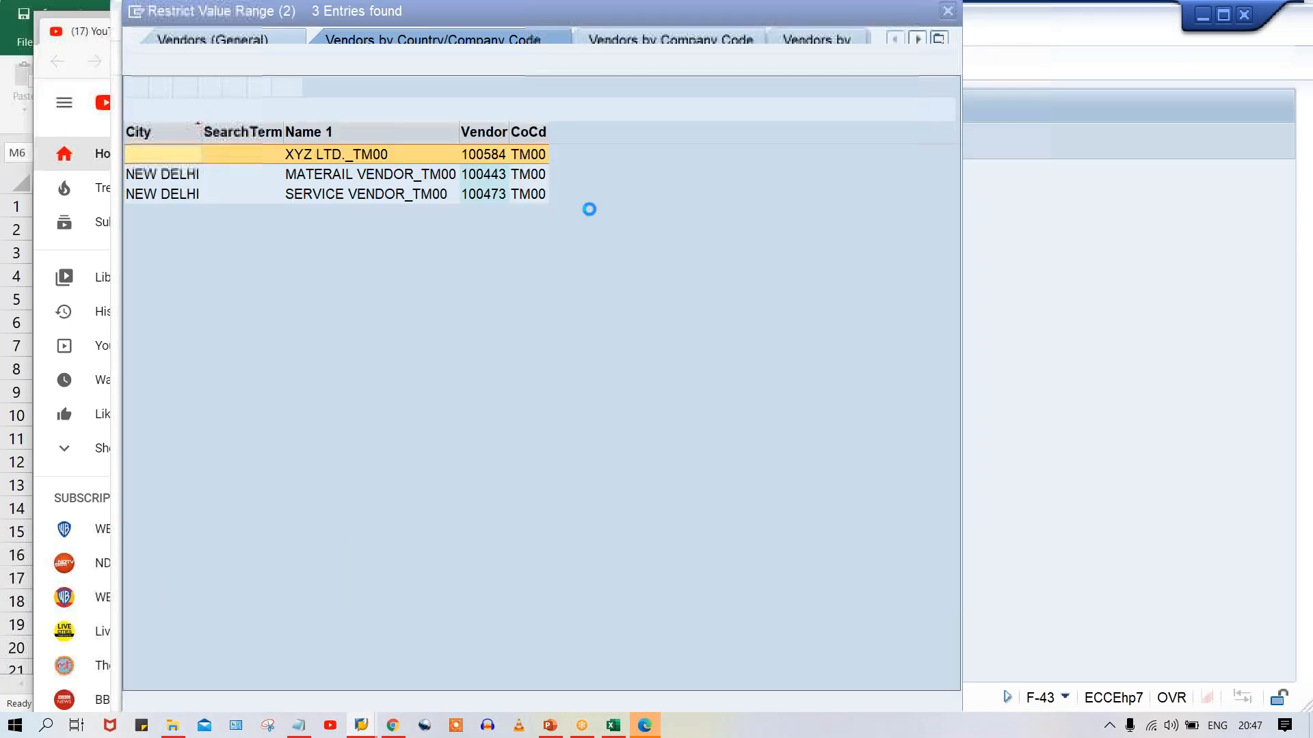
pyautogui.doubleClick(487, 154)
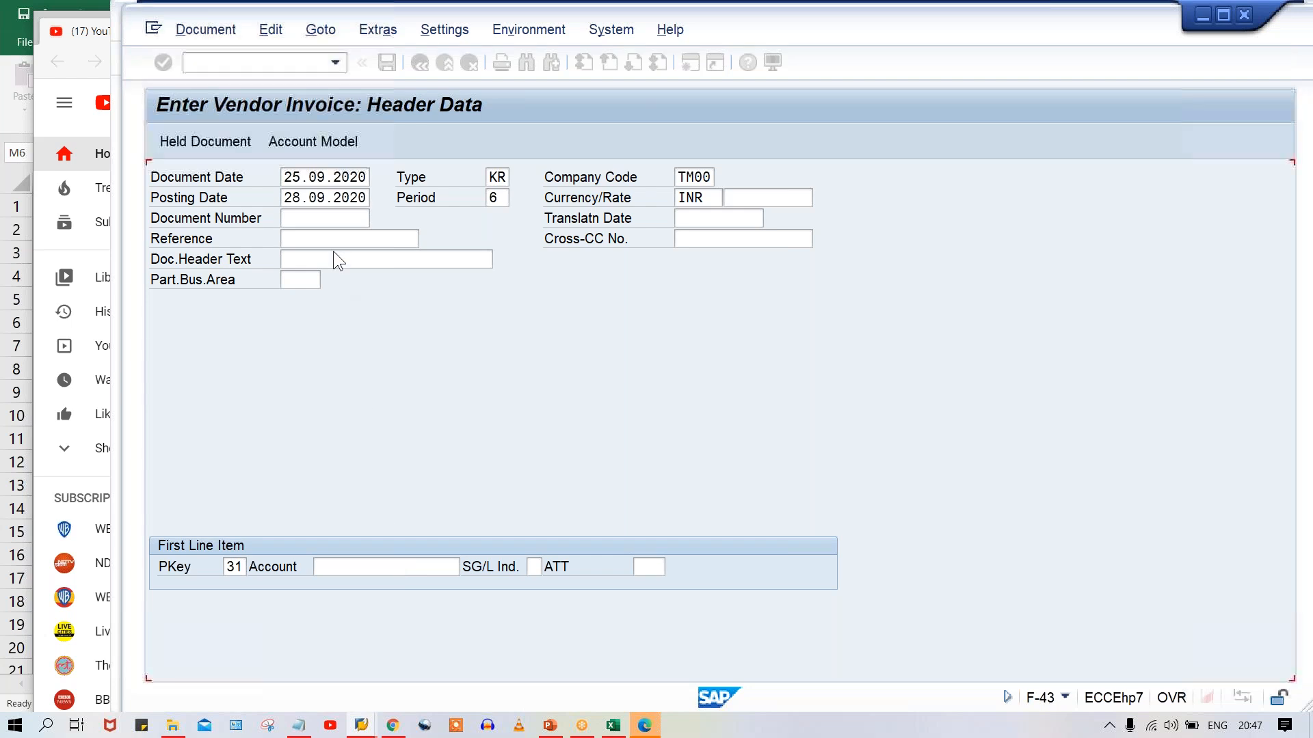
pyautogui.press('Return')
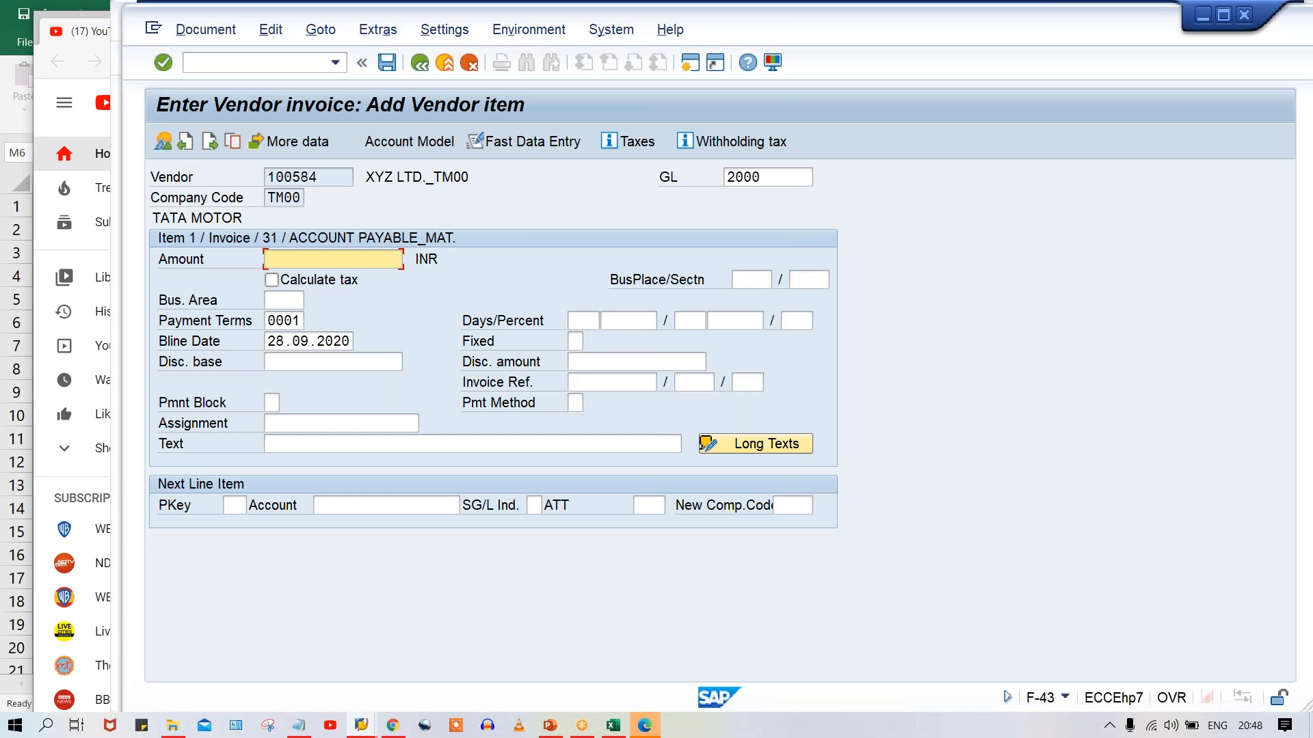
# Step: Switch to the OB28 validation session and review the prerequisite and check of TM00 Step 001, ending on the prerequisite
pyautogui.press('F3')
pyautogui.hotkey('alt', 'Tab')
pyautogui.hotkey('alt', 'Tab')
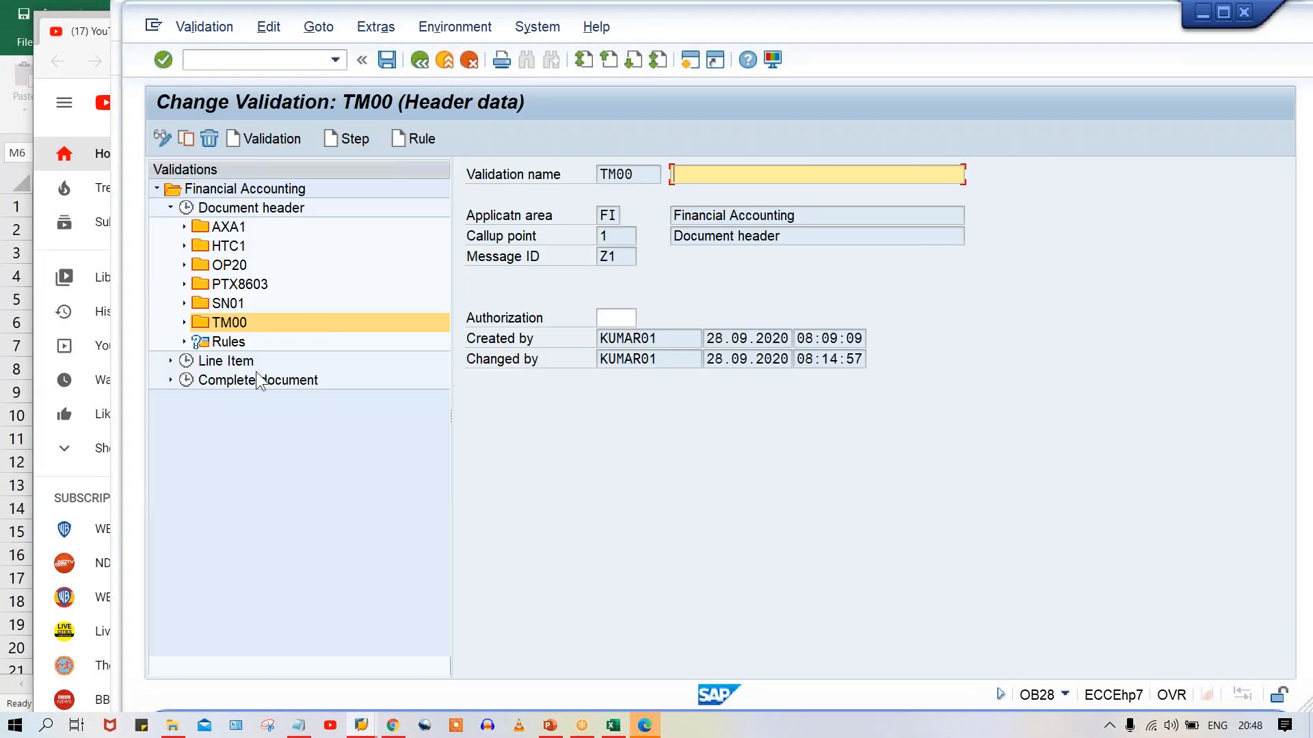
pyautogui.click(183, 322)
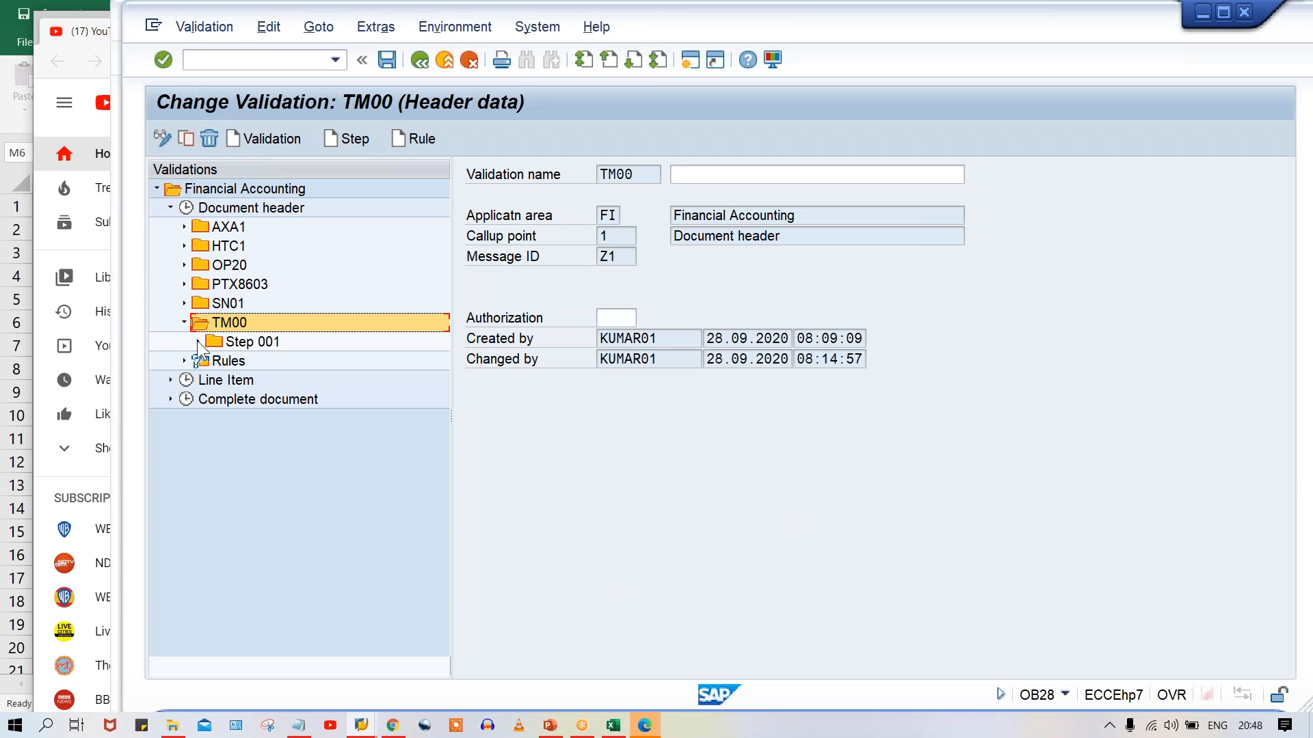
pyautogui.click(198, 341)
pyautogui.doubleClick(266, 361)
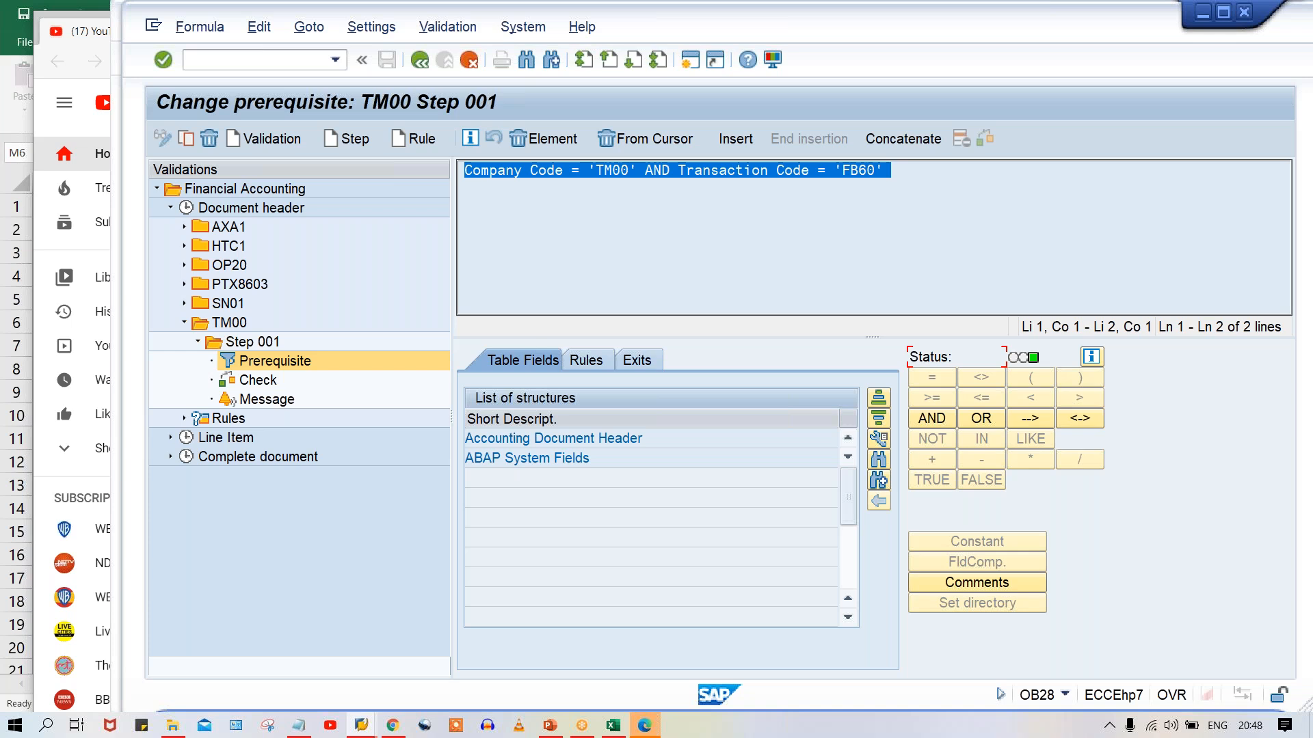
pyautogui.click(254, 381)
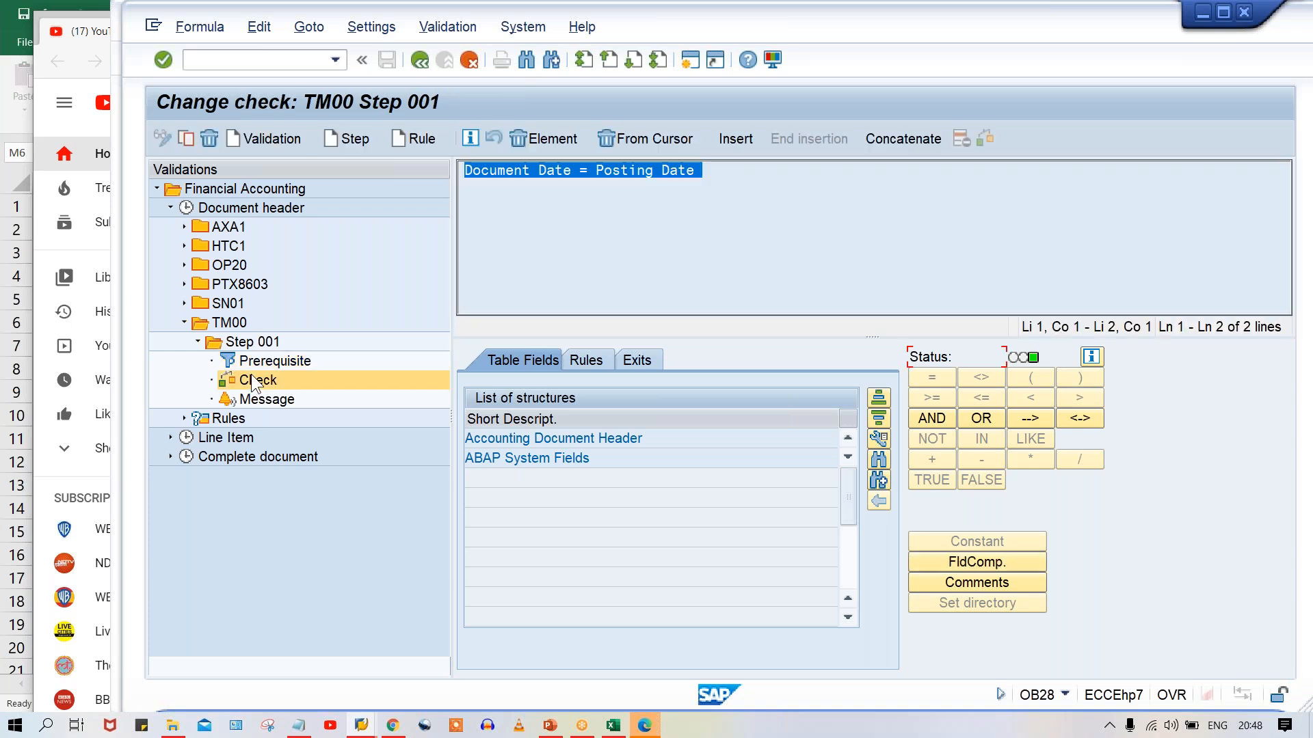
pyautogui.click(279, 359)
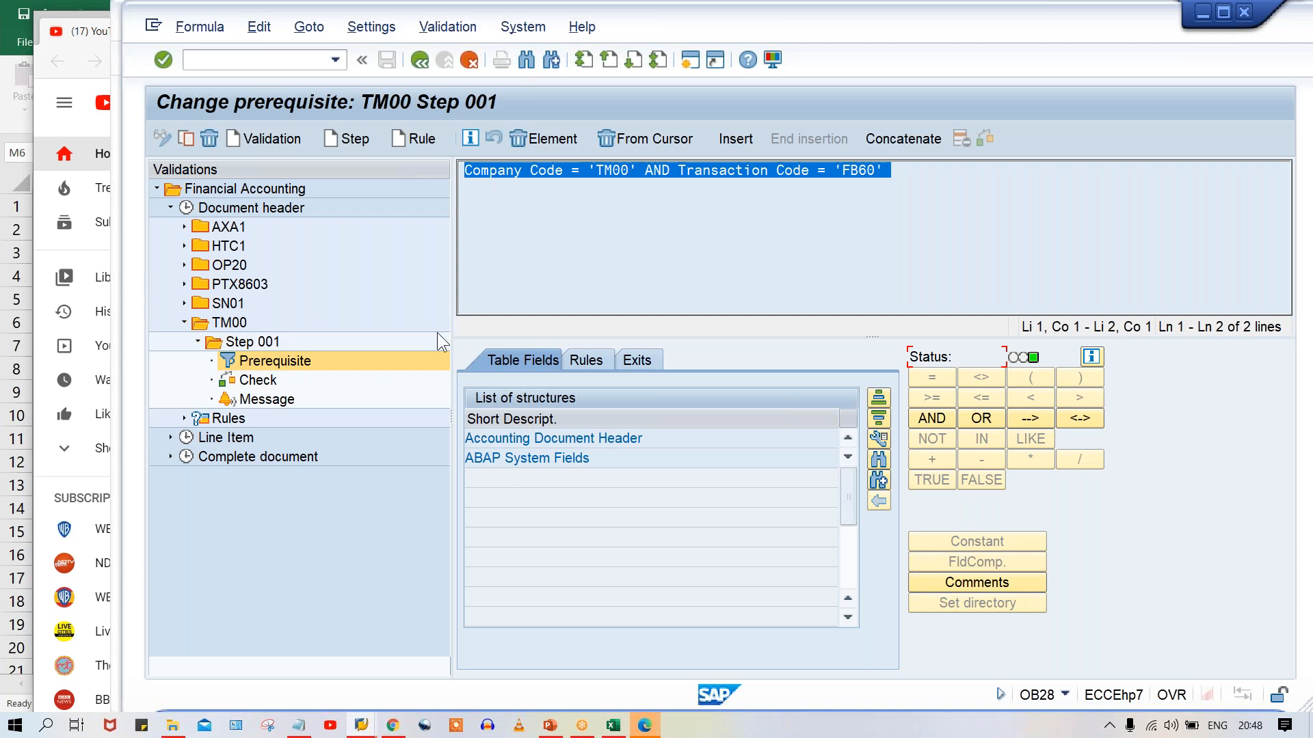
# Step: Append the condition OR Transaction Code = 'F-43' to the prerequisite, finding the field through the operand search and entering F-43 as a constant
pyautogui.click(530, 203)
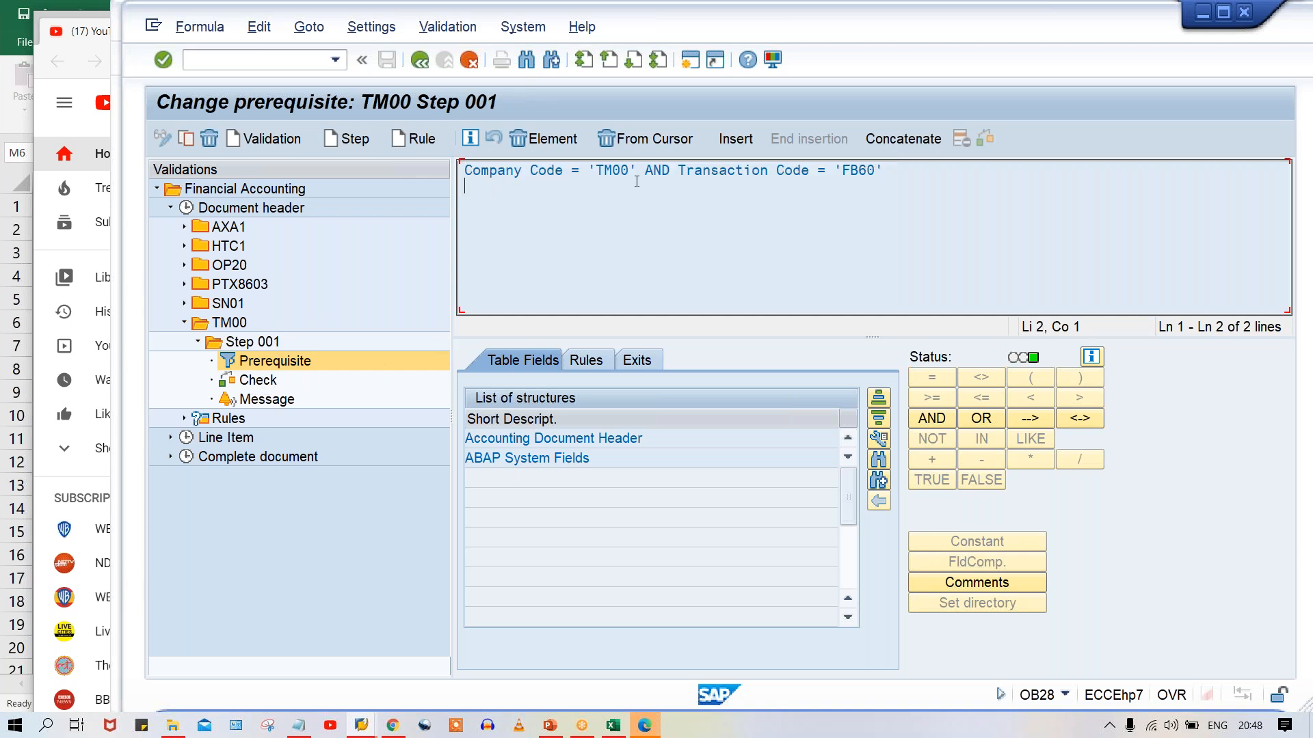
pyautogui.click(912, 169)
pyautogui.click(979, 419)
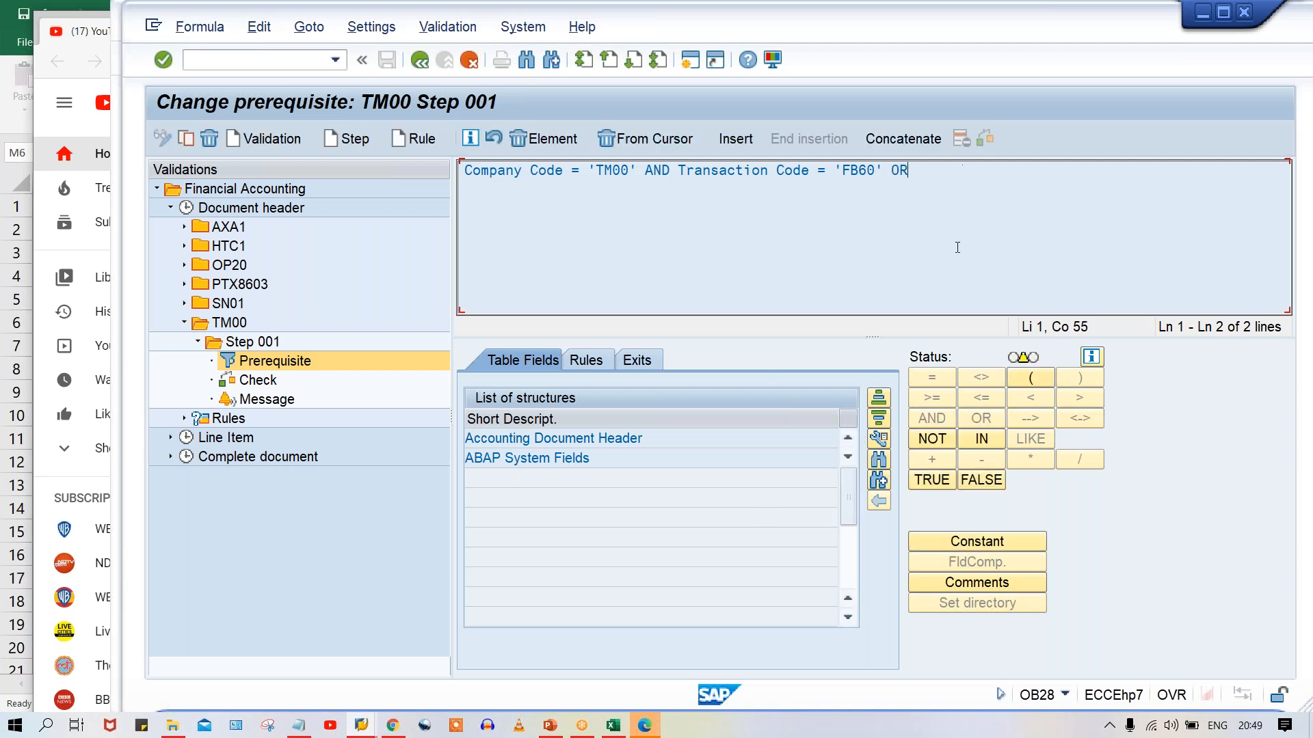
pyautogui.click(878, 462)
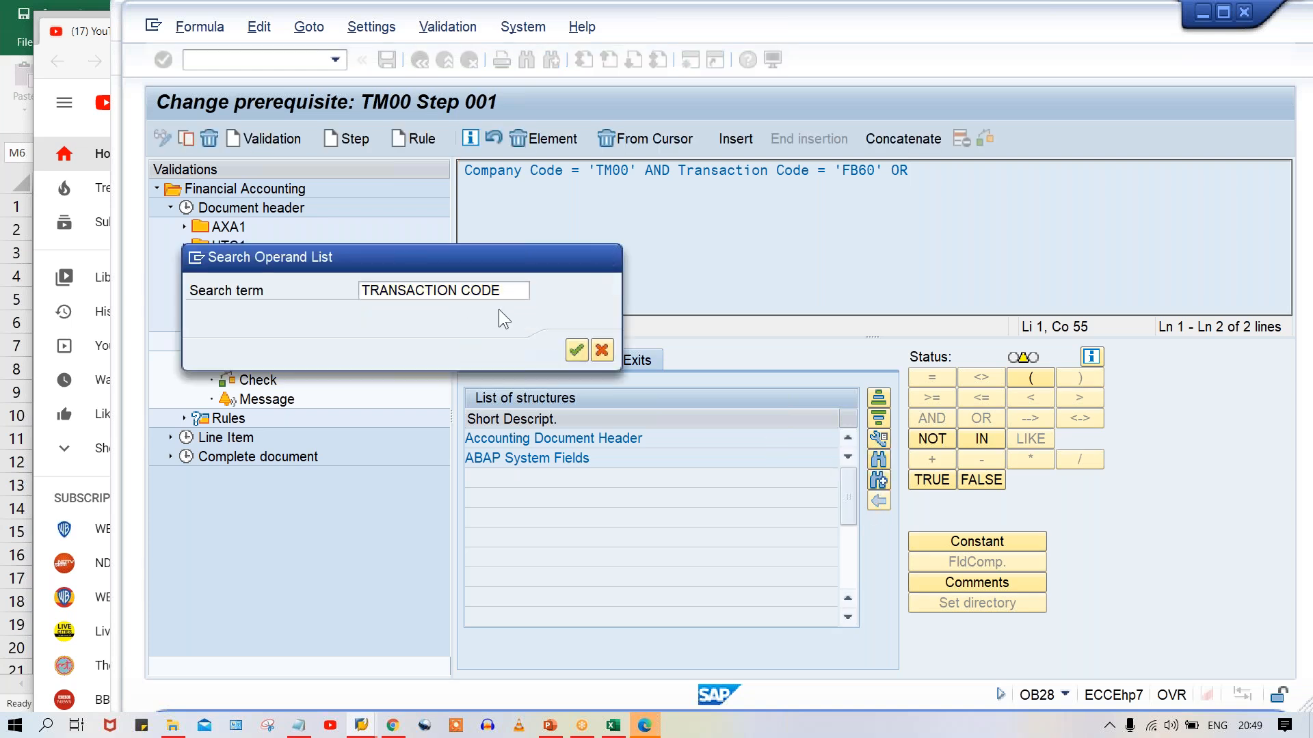
pyautogui.press('Return')
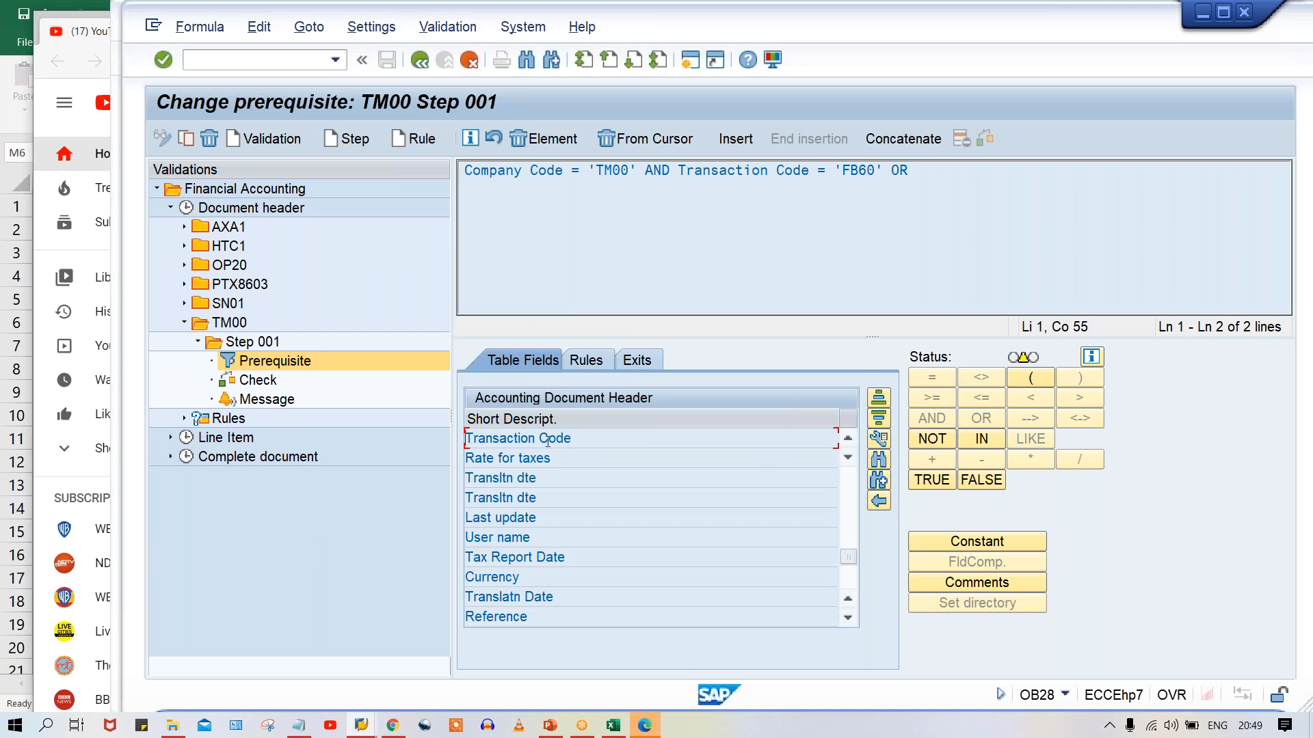
pyautogui.doubleClick(548, 441)
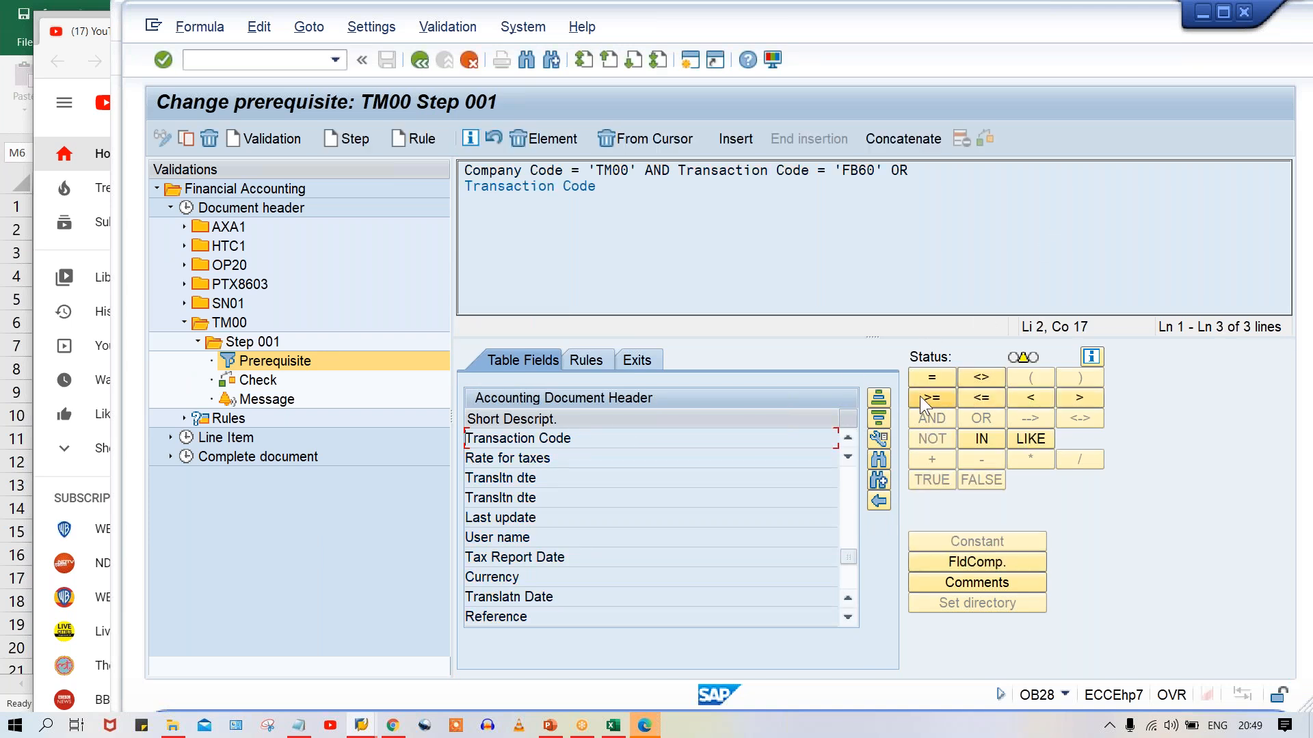
pyautogui.click(928, 380)
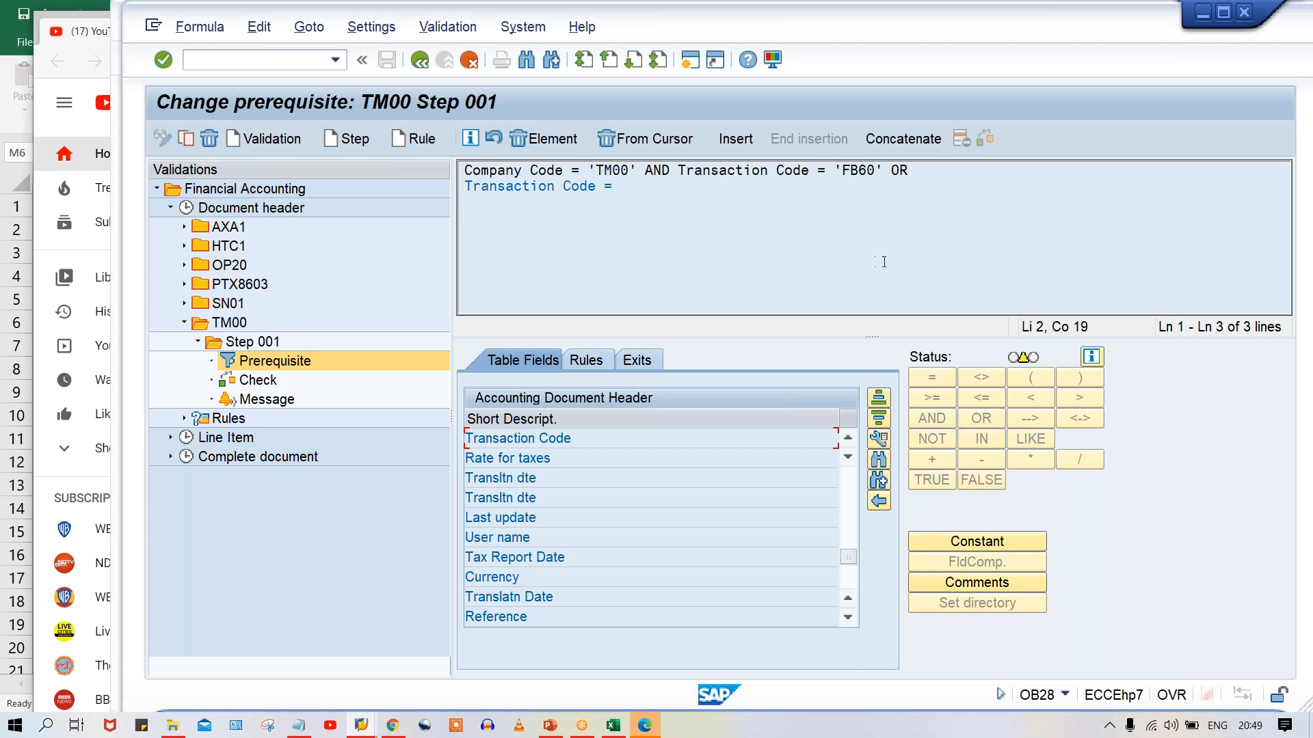
pyautogui.click(966, 540)
pyautogui.write('F-43')
pyautogui.press('Return')
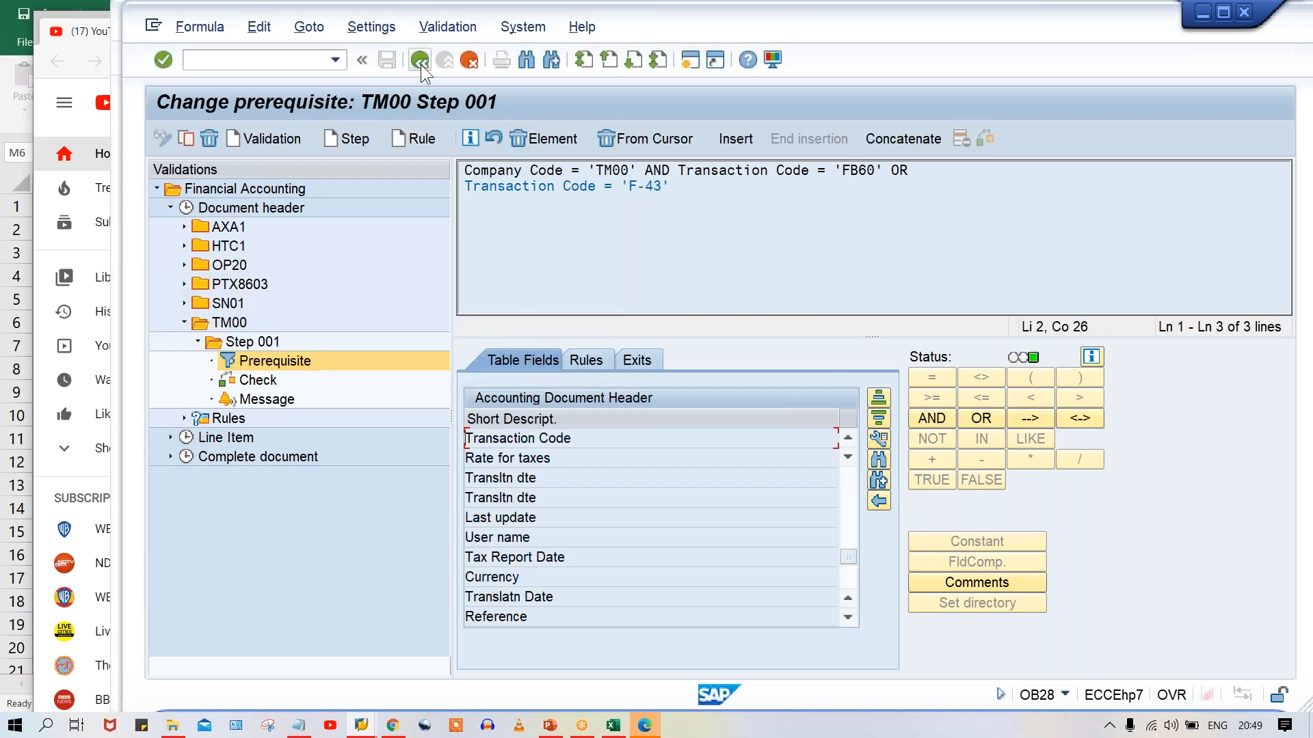
# Step: Exit the TM00 validation step and header, and save the changes
pyautogui.click(420, 62)
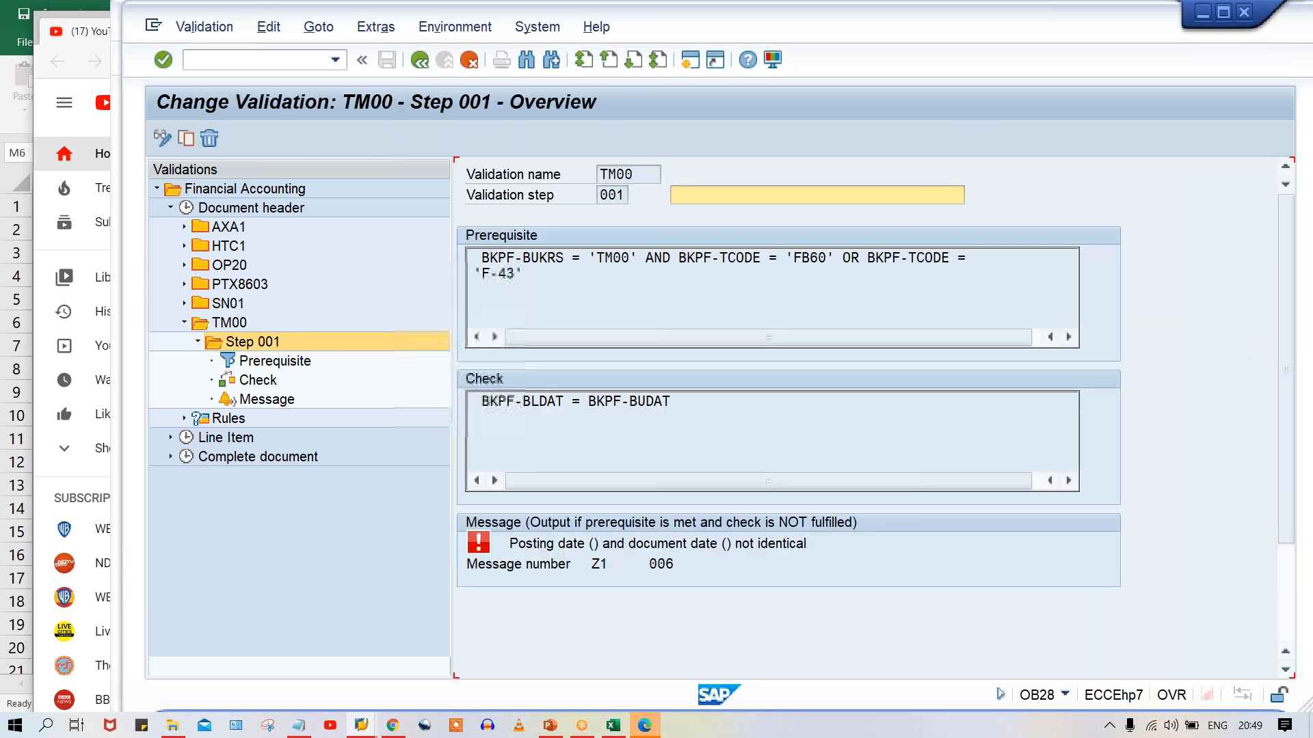
pyautogui.click(420, 61)
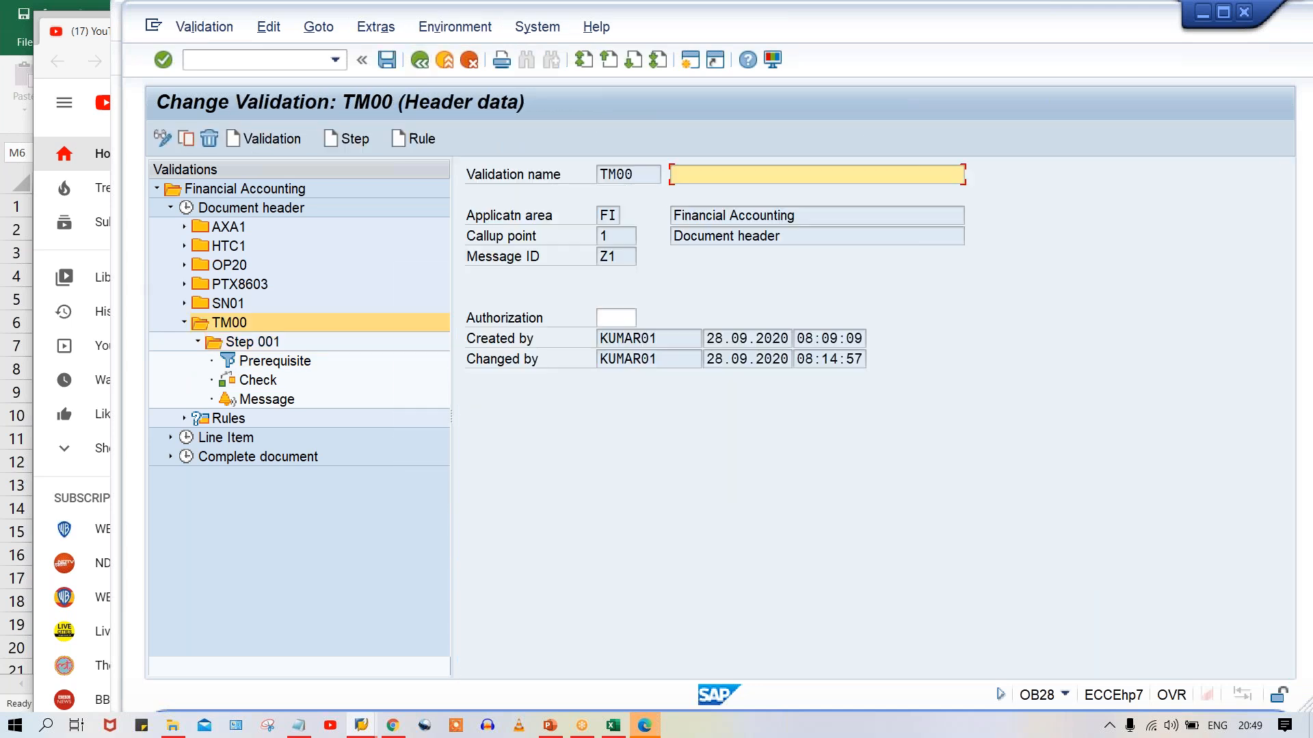
pyautogui.click(421, 62)
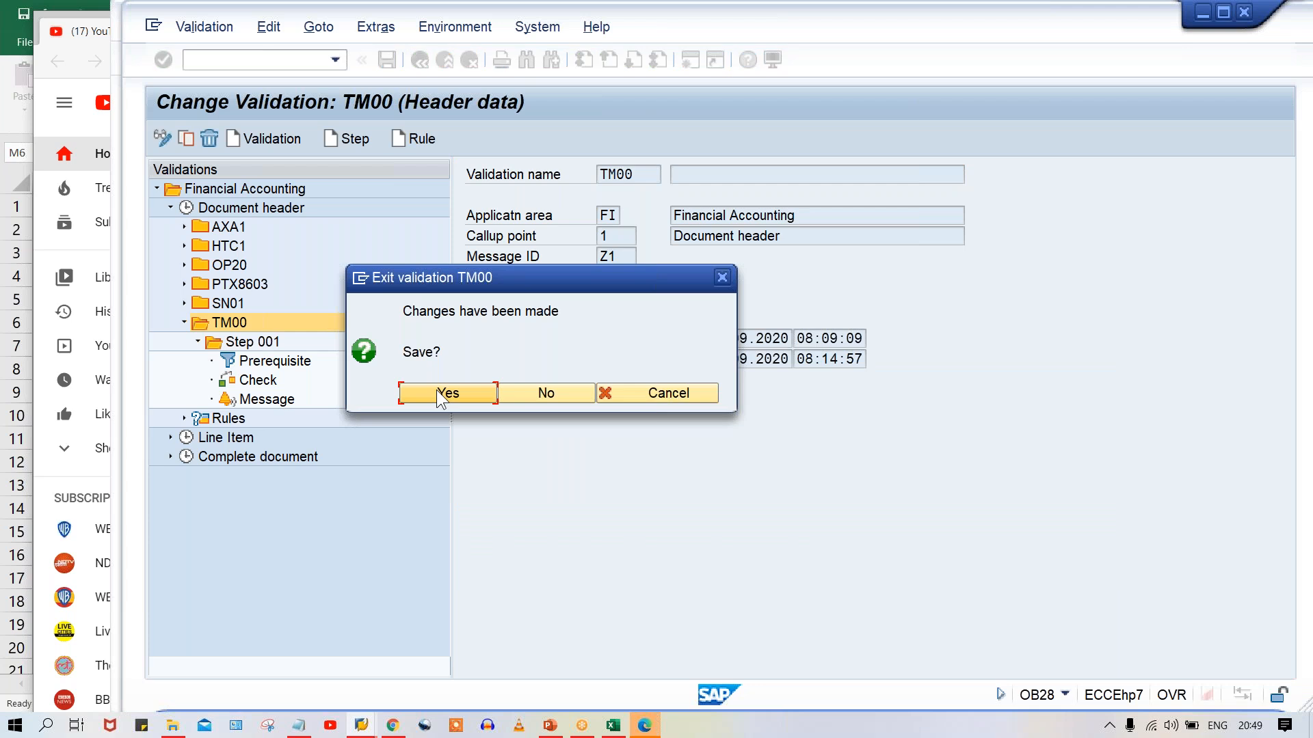
pyautogui.click(436, 389)
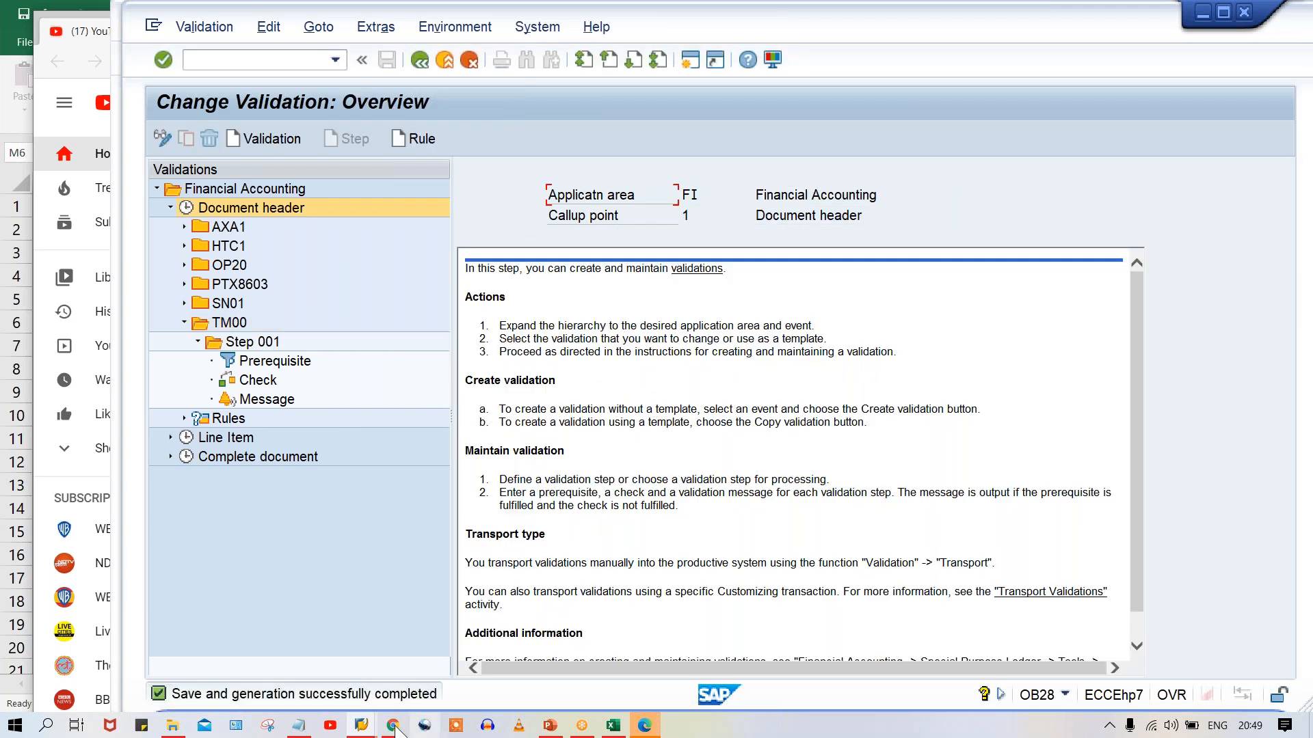
# Step: Switch to the vendor invoice session and restart transaction F-43 using /NF-43
pyautogui.click(361, 726)
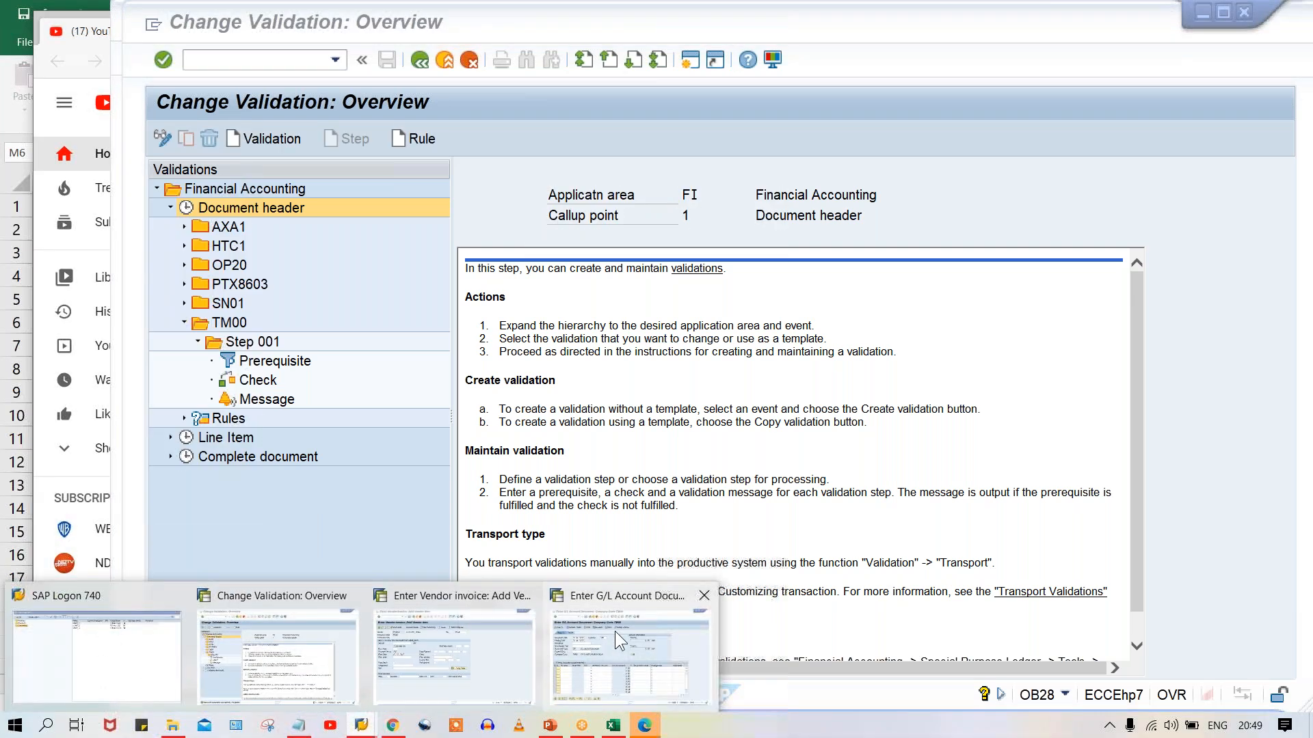
pyautogui.moveTo(614, 630)
pyautogui.click(497, 642)
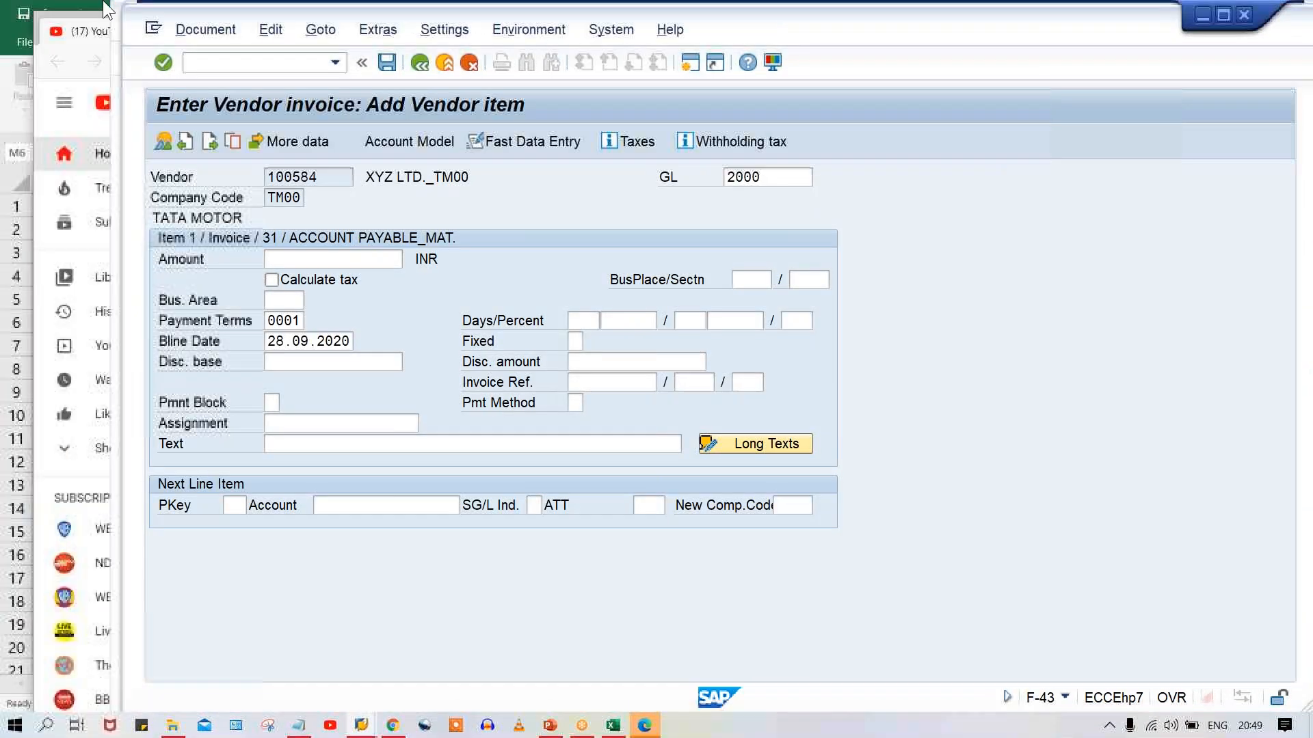
pyautogui.click(225, 62)
pyautogui.write('/N')
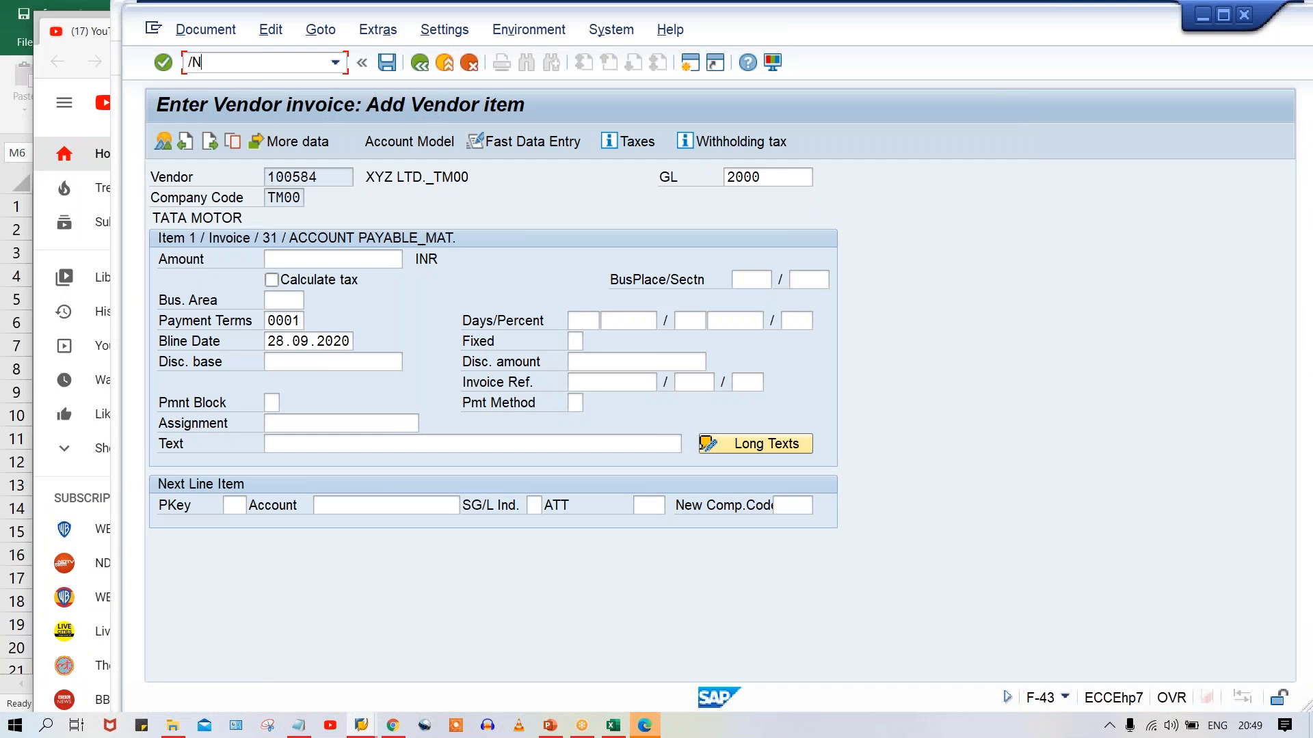
pyautogui.write('F-43')
pyautogui.press('Return')
# Step: Set the document date to 25.09.2020, enter the XYZ LTD._TM00 vendor account, and continue to the vendor item to test the validation
pyautogui.press('space')
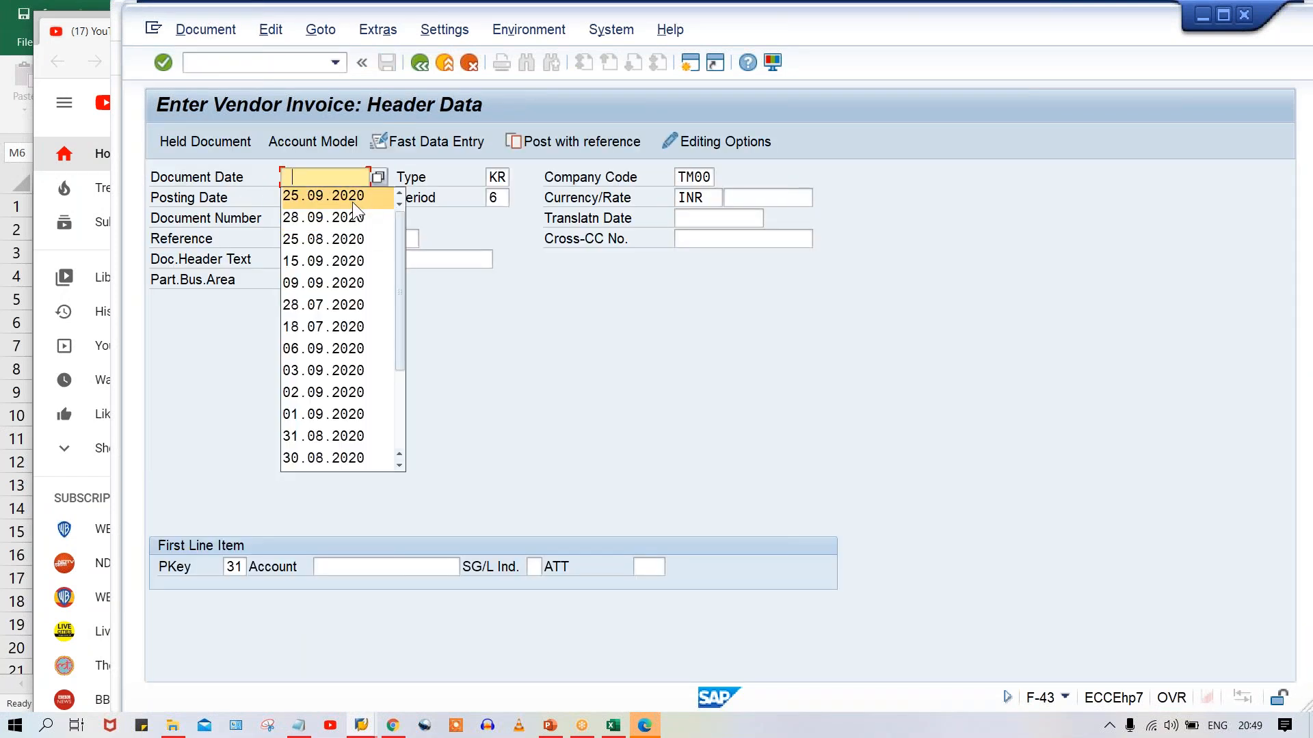
pyautogui.click(358, 203)
pyautogui.press('Return')
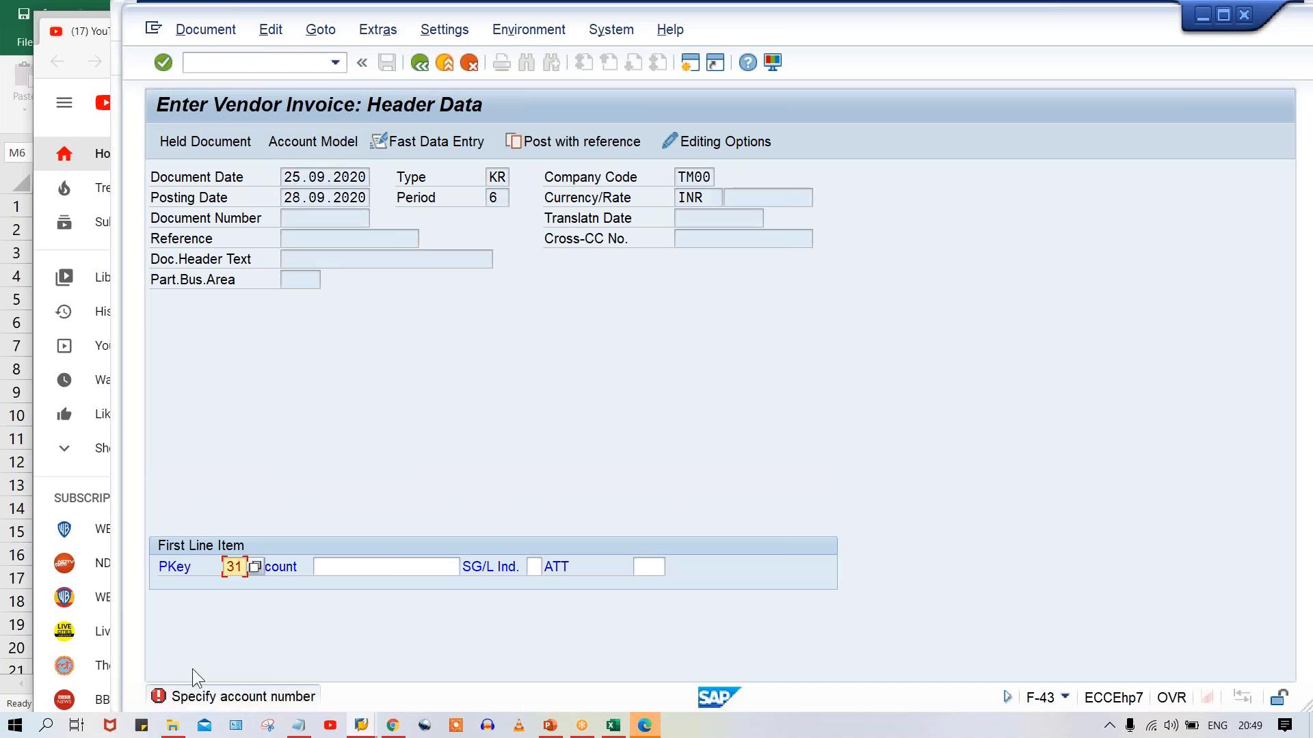
pyautogui.click(396, 567)
pyautogui.press('space')
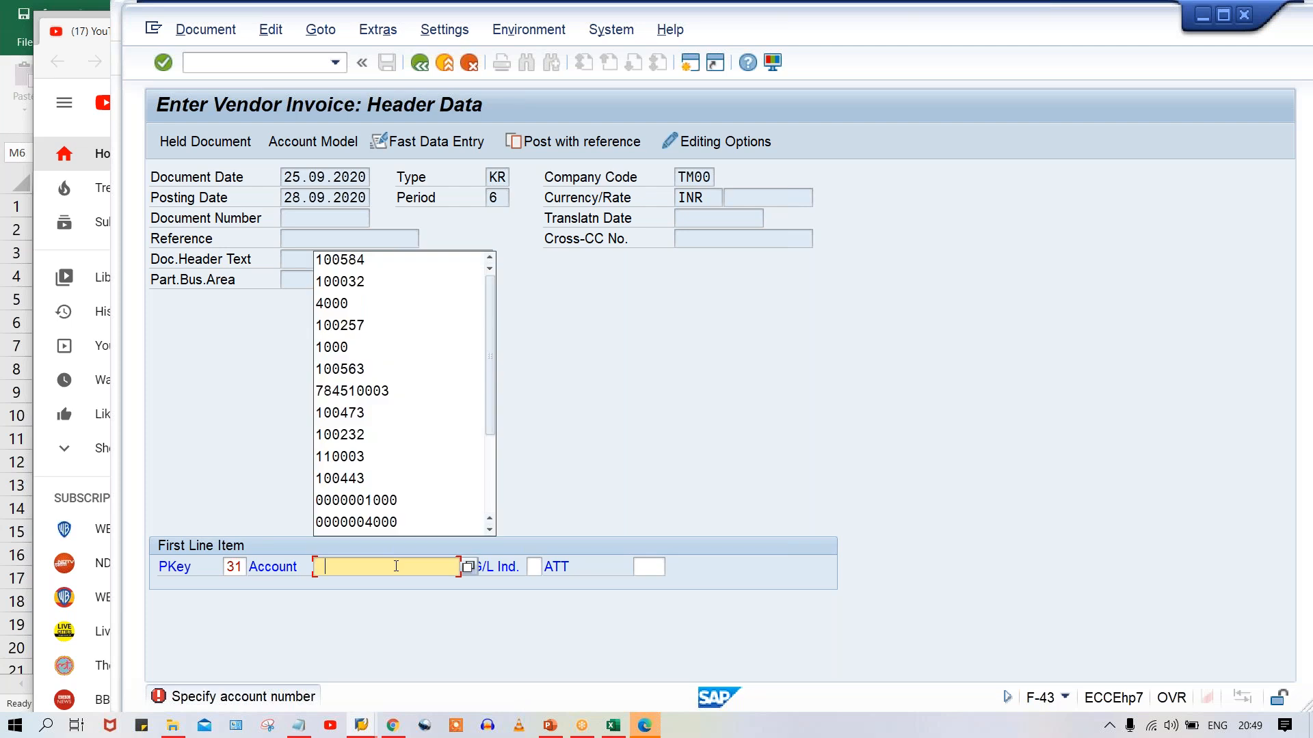
pyautogui.click(380, 259)
pyautogui.press('Return')
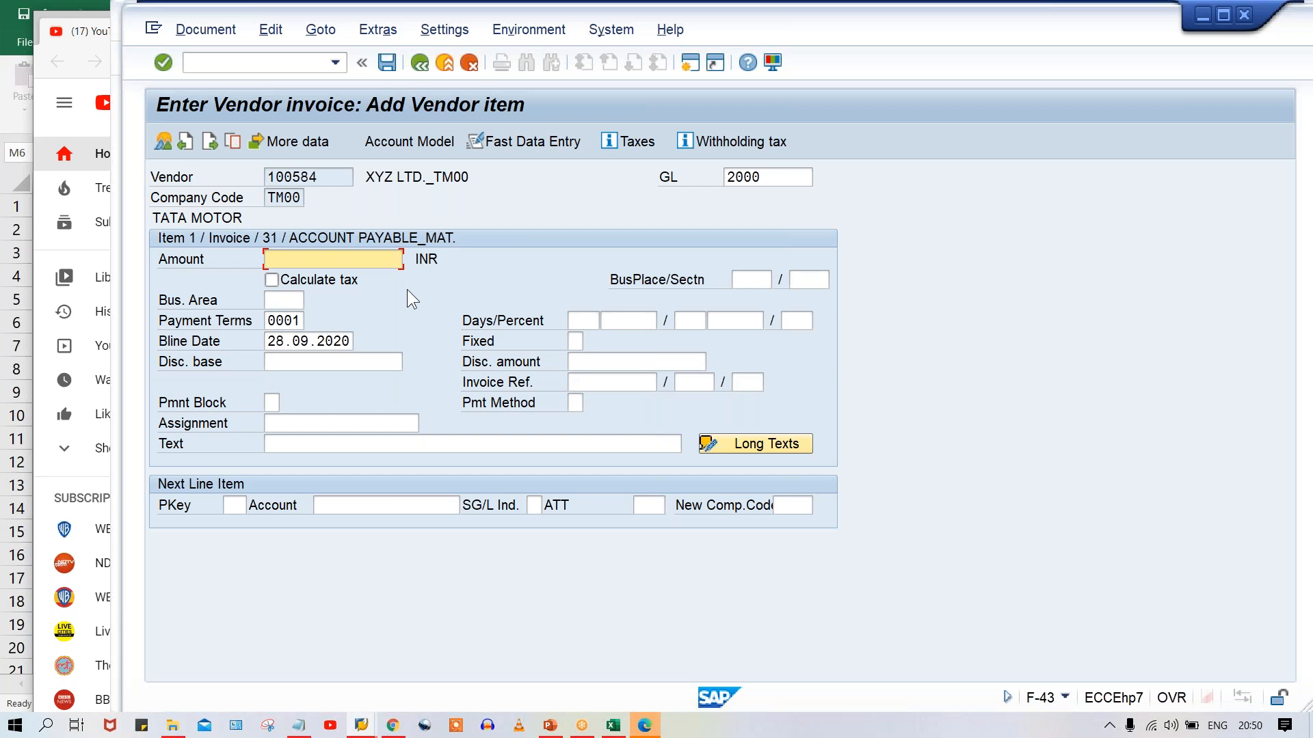
# Step: Switch to the FB50 G/L account document session and enter the /N command
pyautogui.click(362, 725)
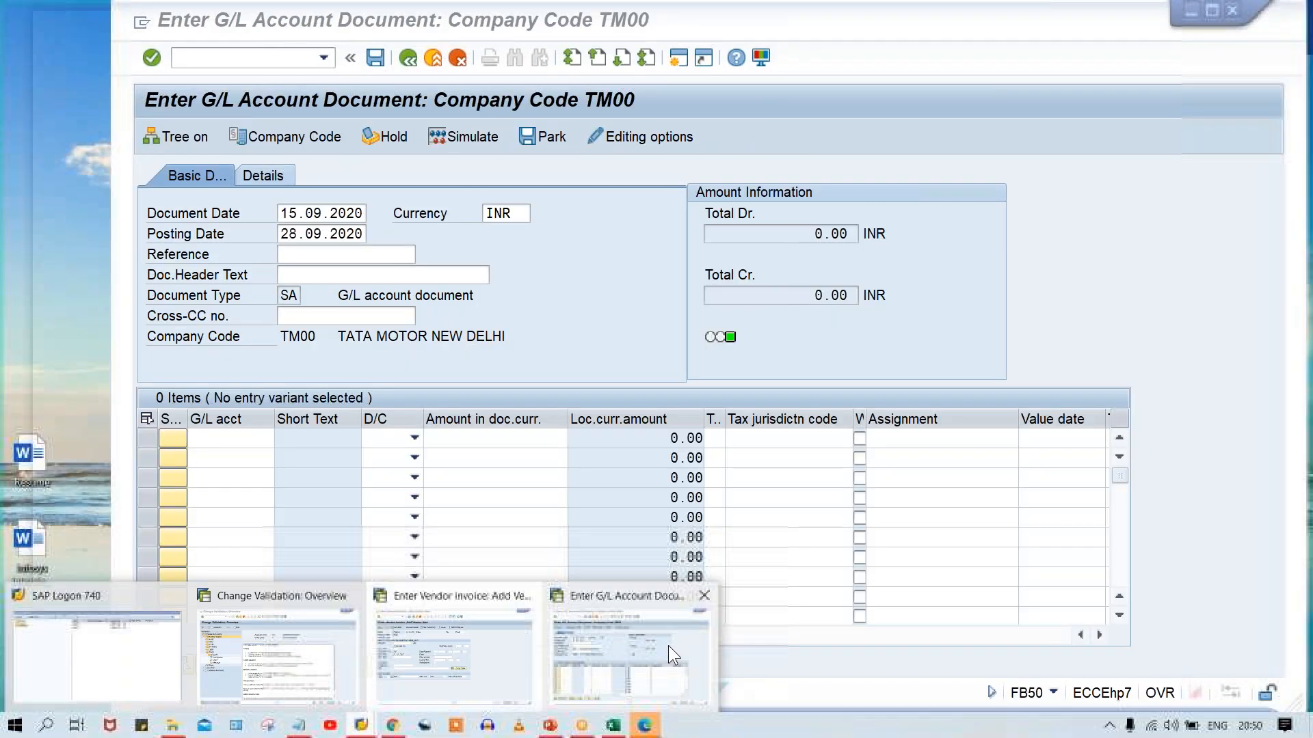
pyautogui.click(667, 646)
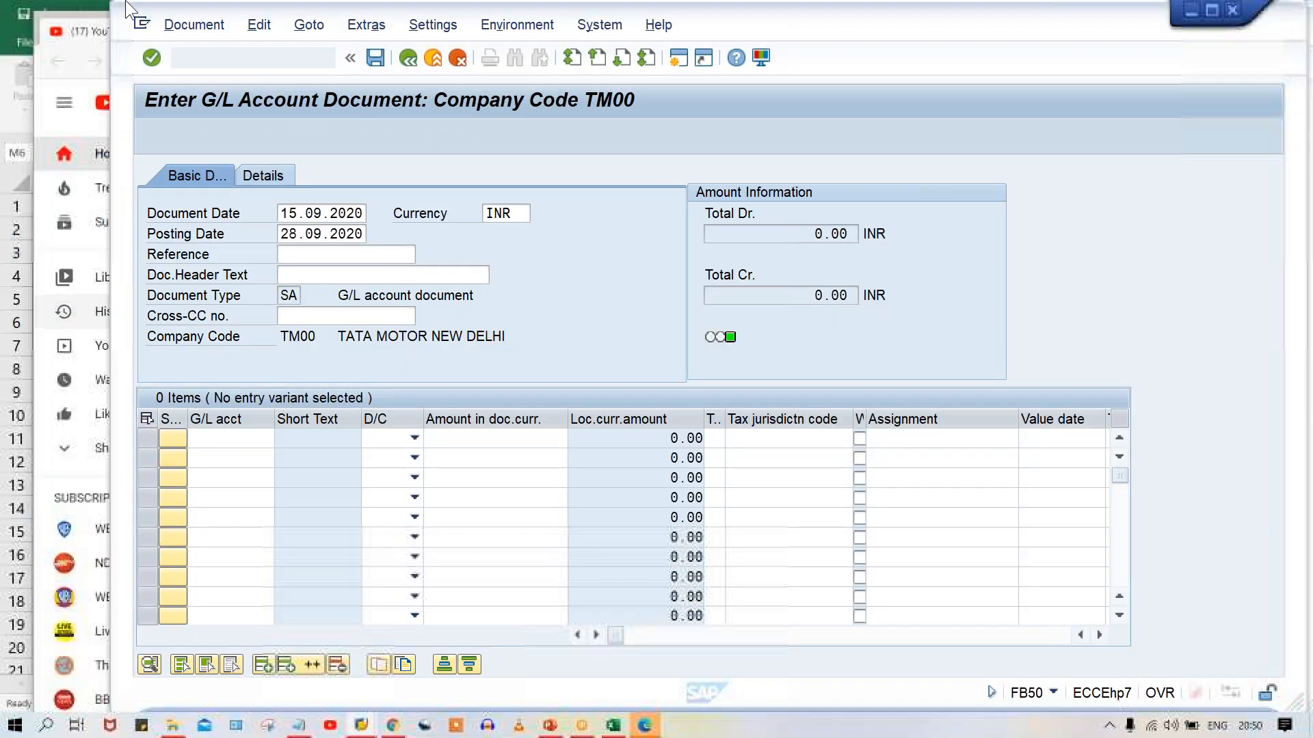
pyautogui.click(256, 55)
pyautogui.write('/N')
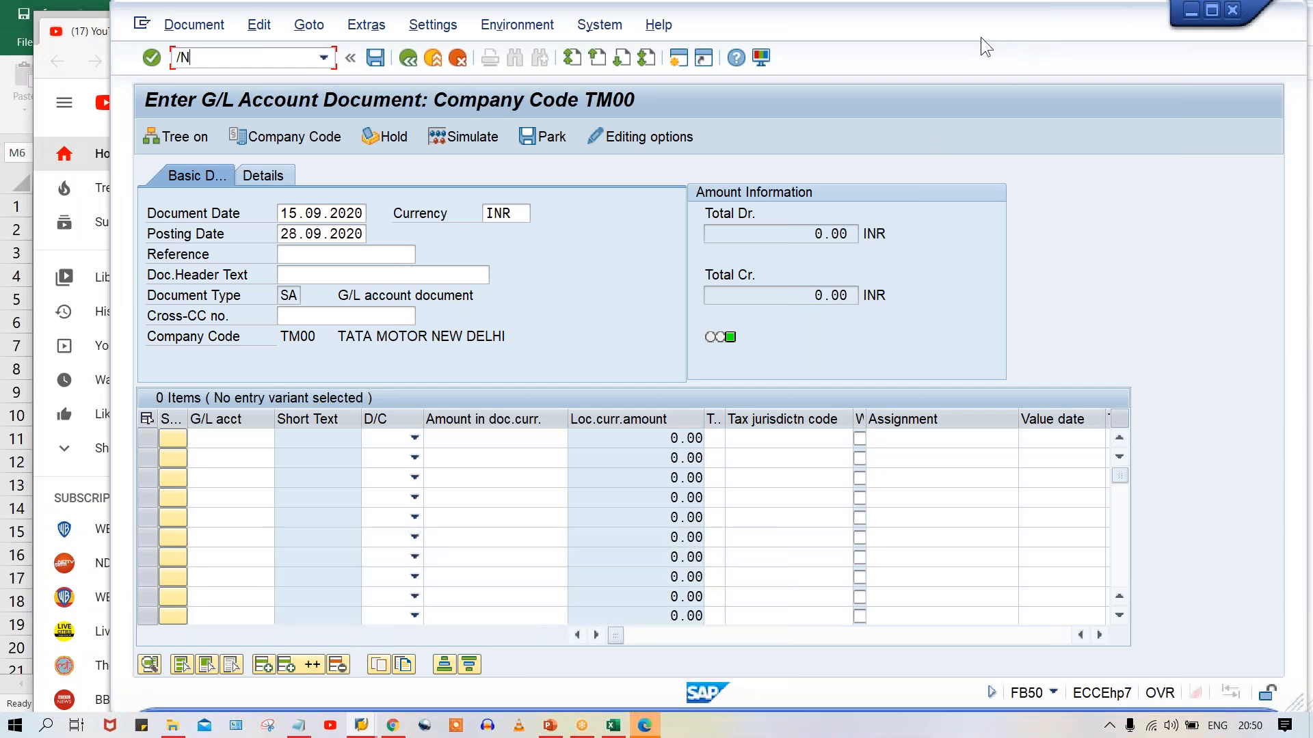
pyautogui.press('Return')
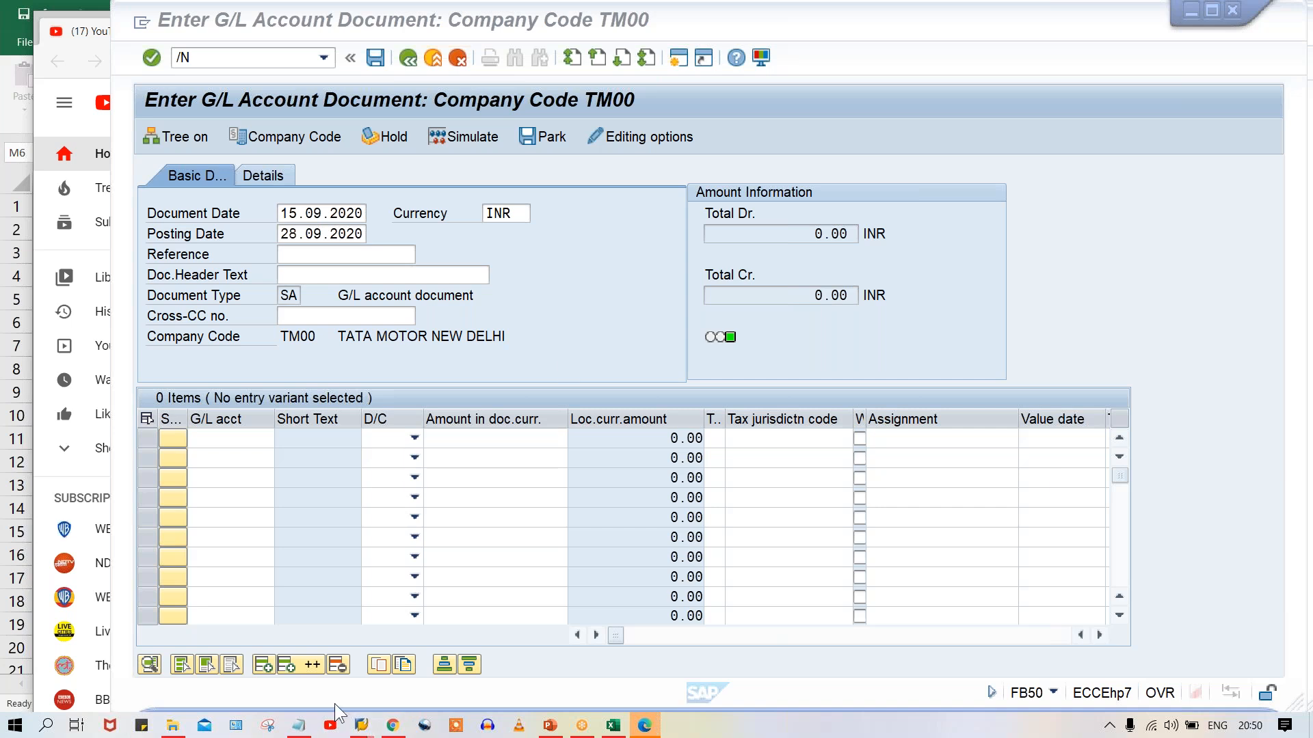
# Step: Switch back to the OB28 validation session and reopen the prerequisite of TM00 Step 001
pyautogui.click(360, 729)
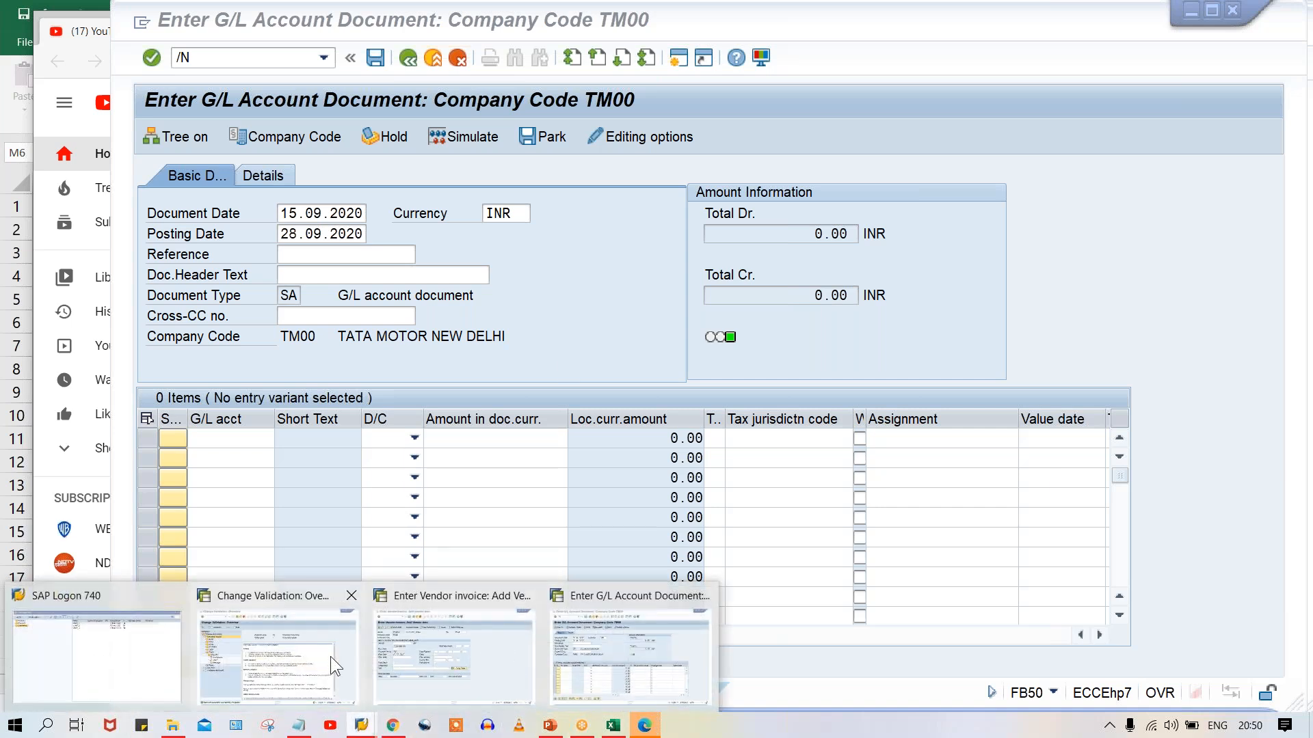
pyautogui.click(314, 651)
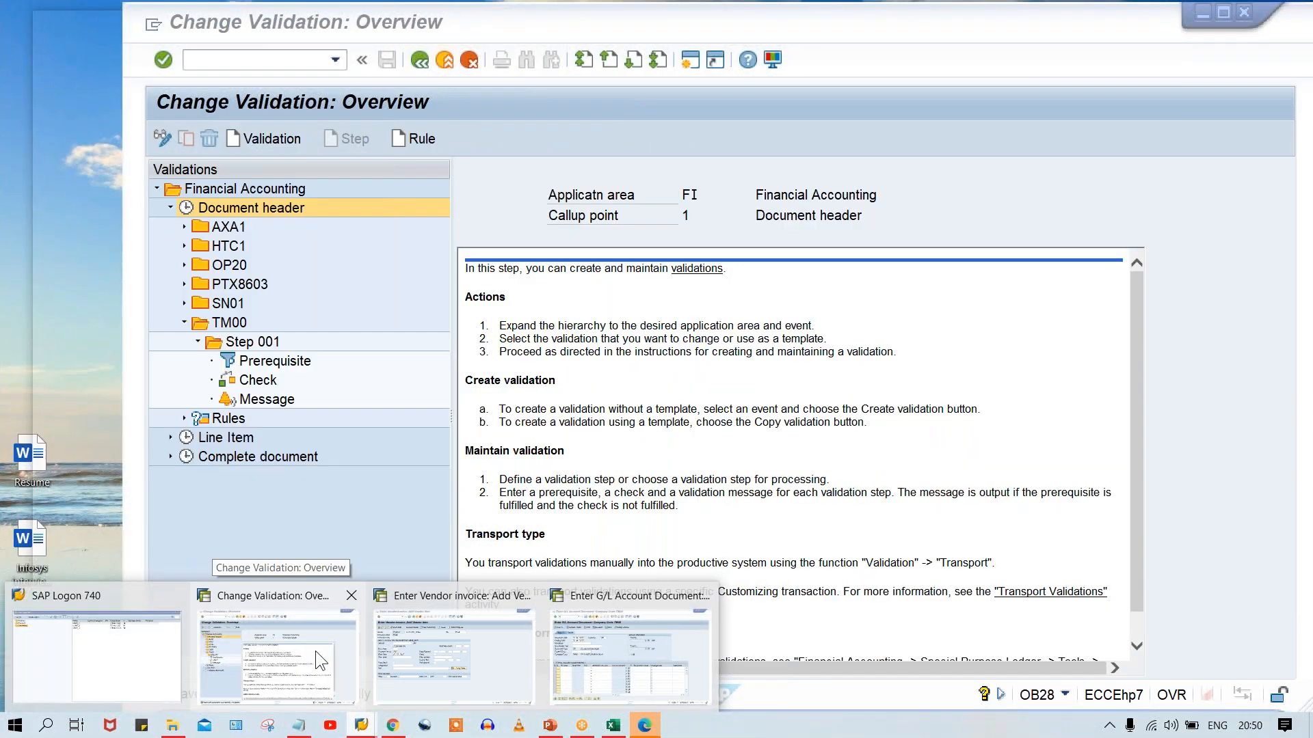
pyautogui.click(274, 361)
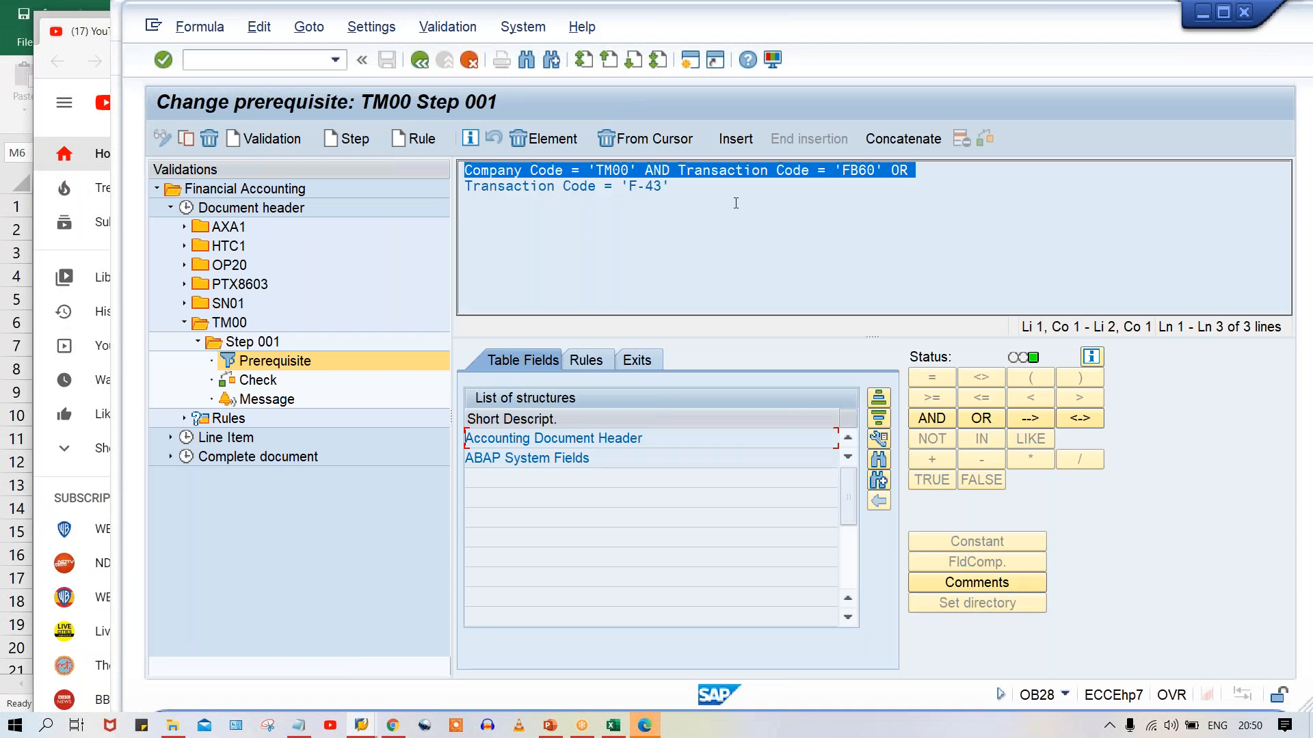
# Step: Insert an opening parenthesis after AND, directly before the FB60 transaction code condition of the prerequisite
pyautogui.click(736, 204)
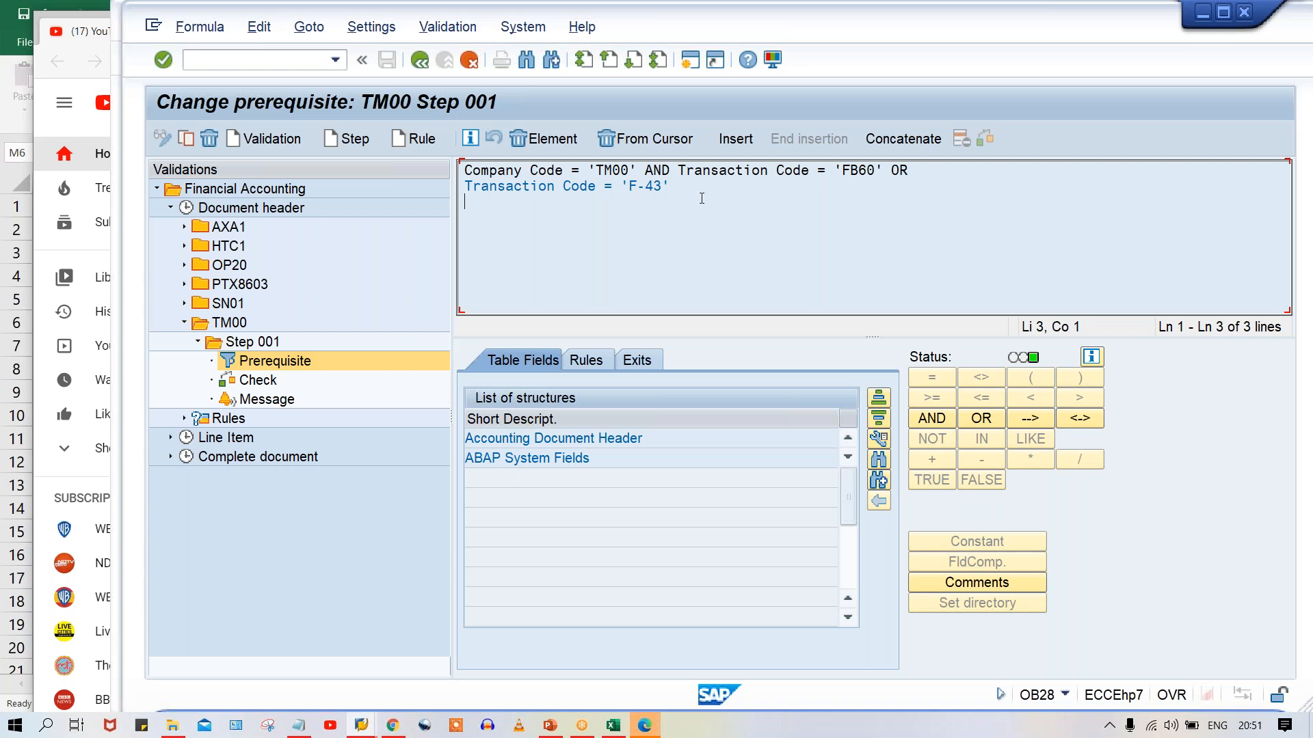
pyautogui.click(696, 169)
pyautogui.click(680, 170)
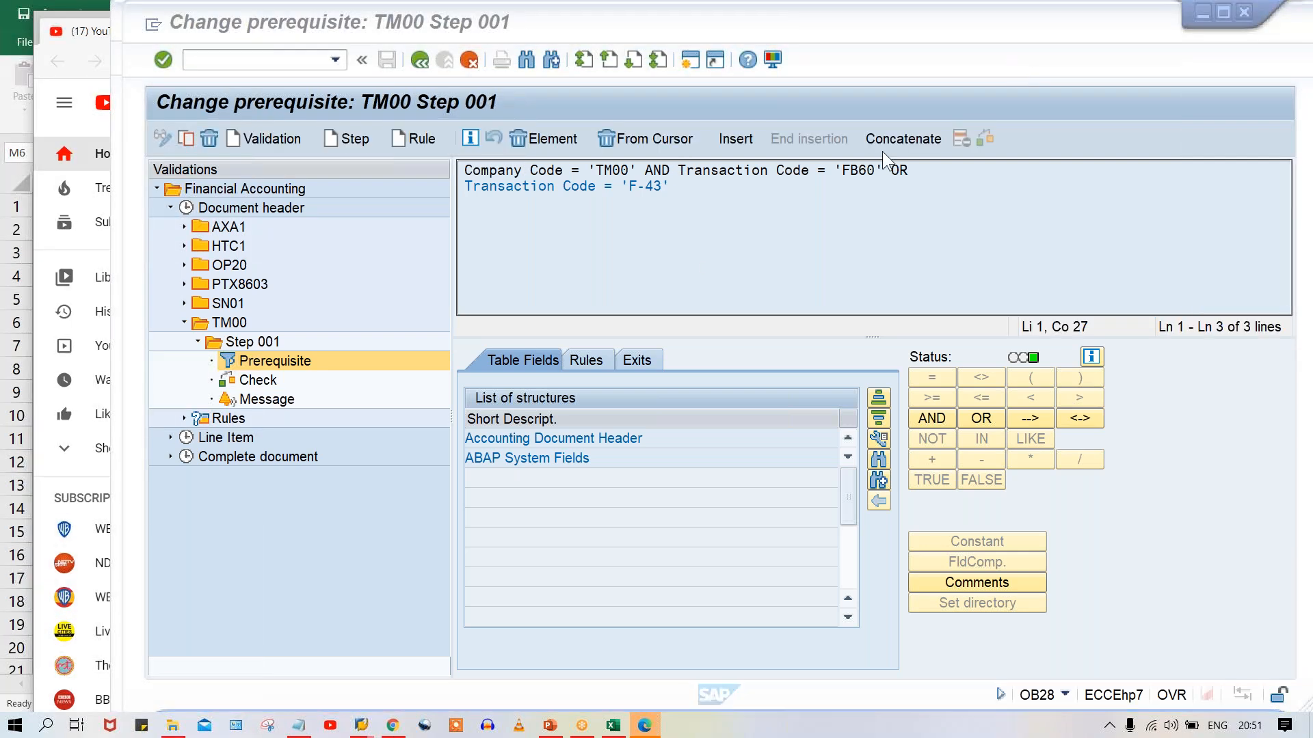
pyautogui.click(680, 169)
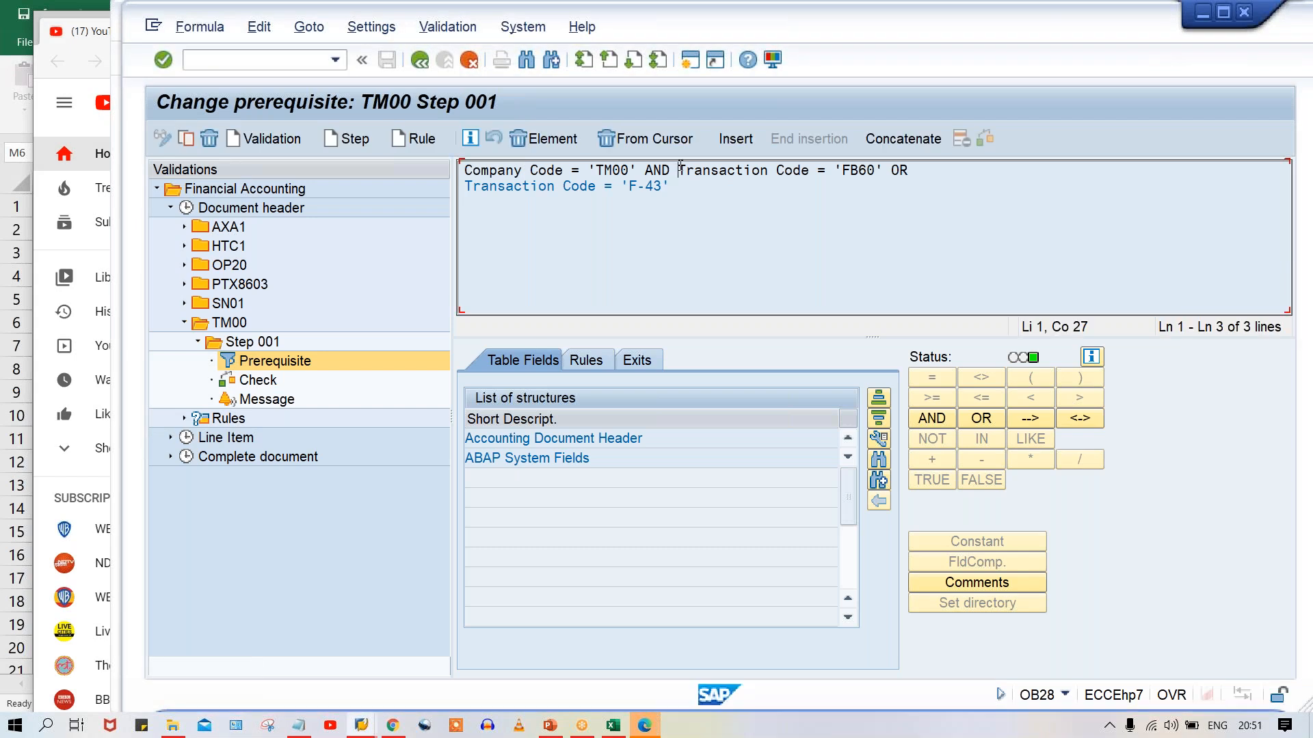
pyautogui.click(748, 137)
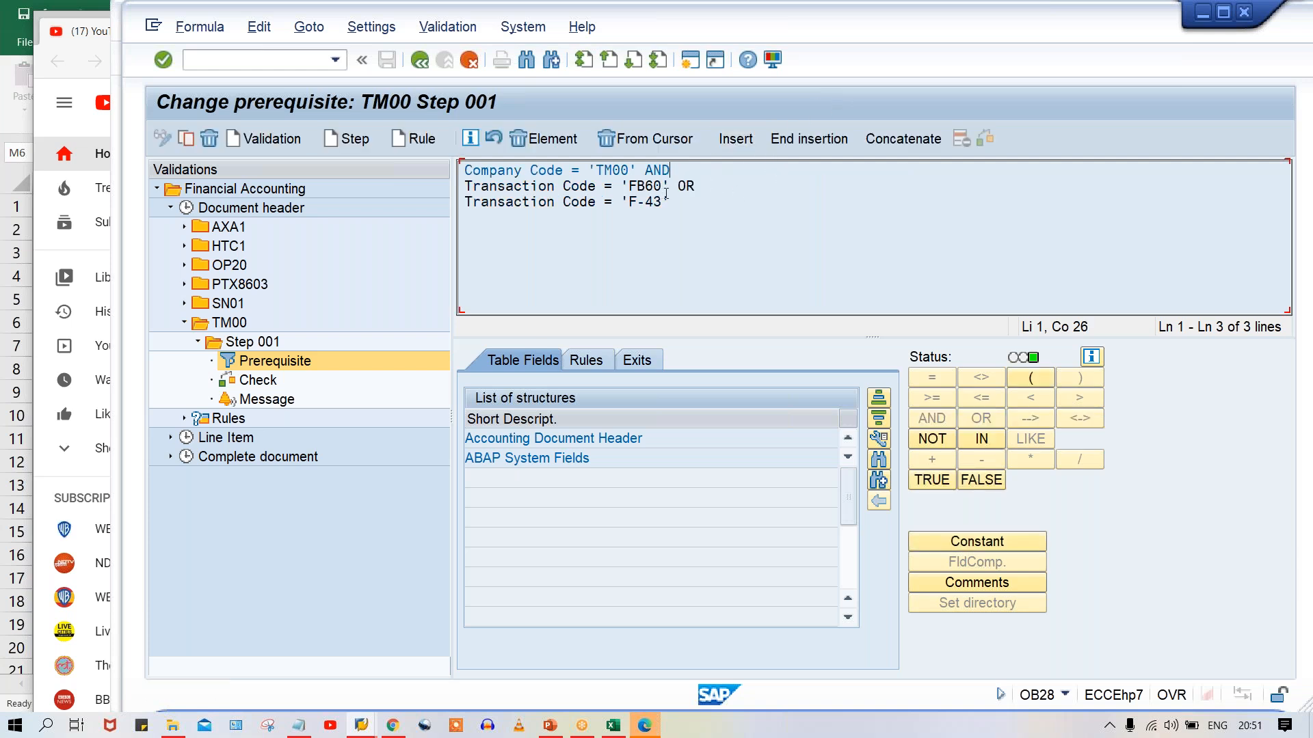
pyautogui.click(1032, 378)
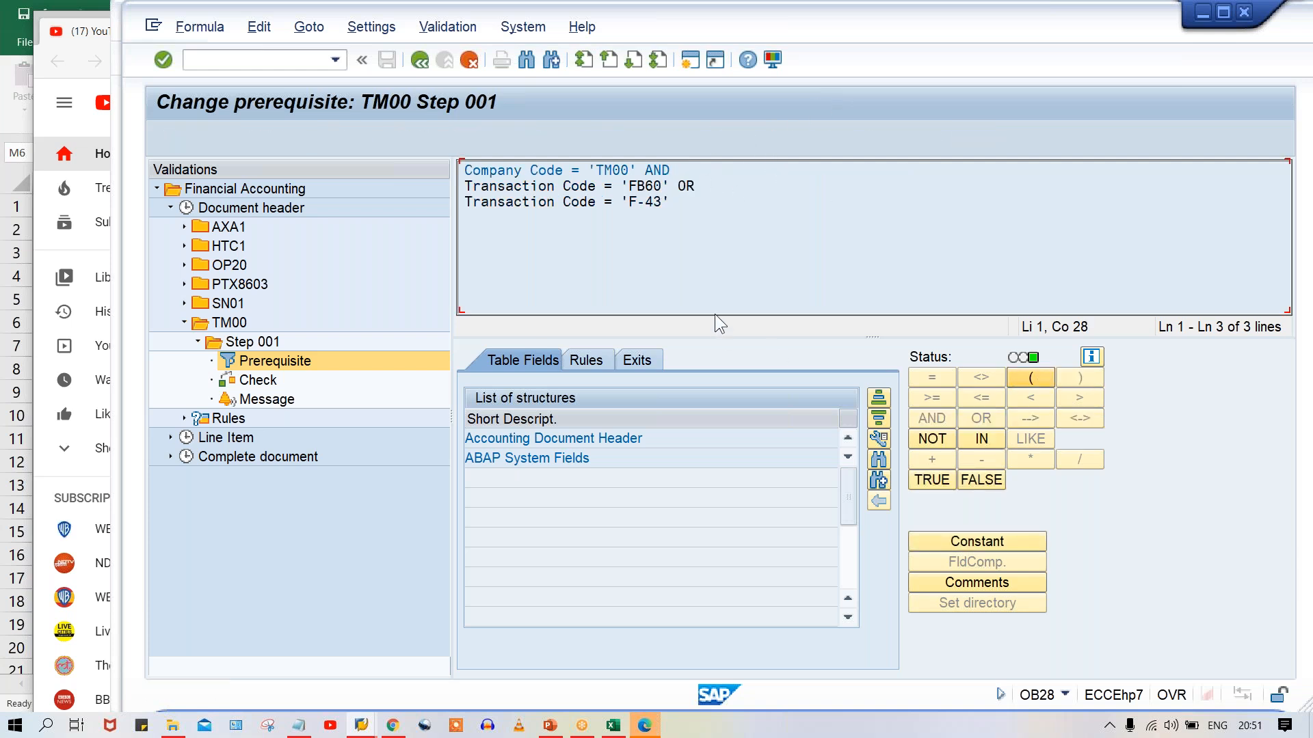
# Step: Try to start an insertion after the F-43 condition at the end of the prerequisite
pyautogui.click(683, 209)
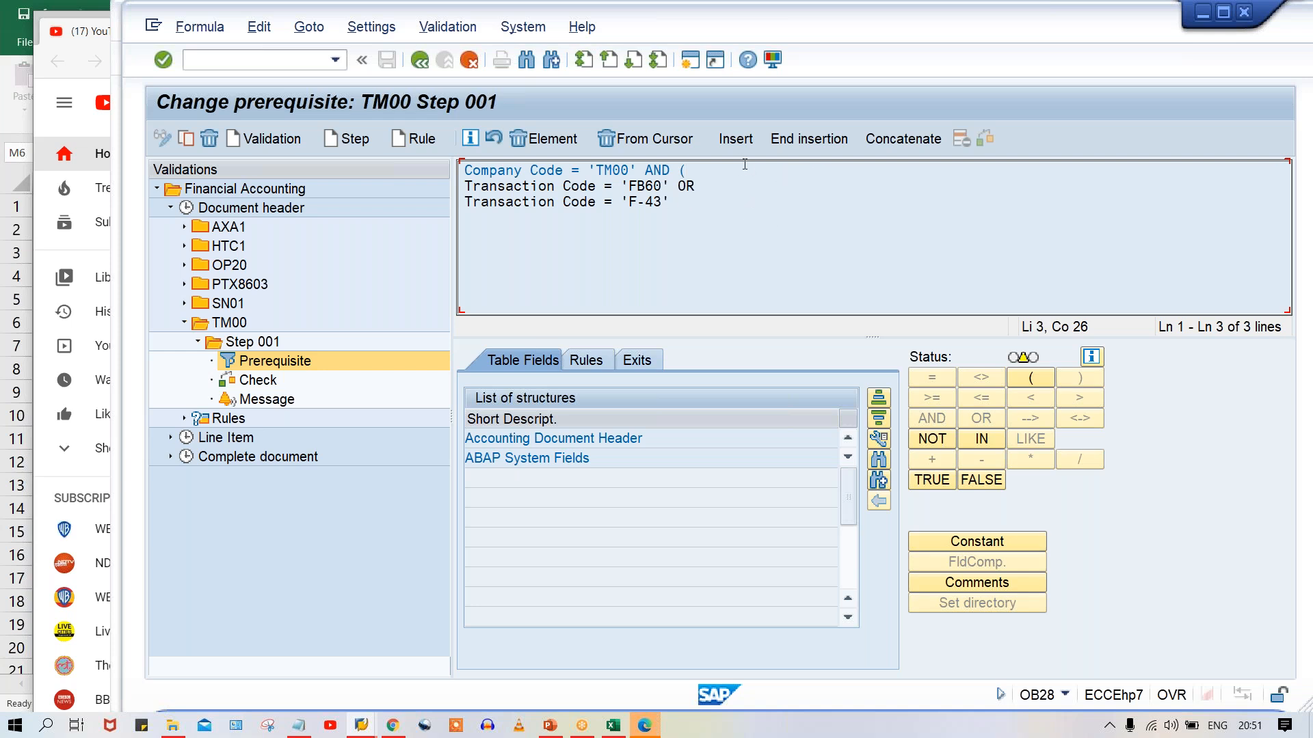
pyautogui.click(745, 141)
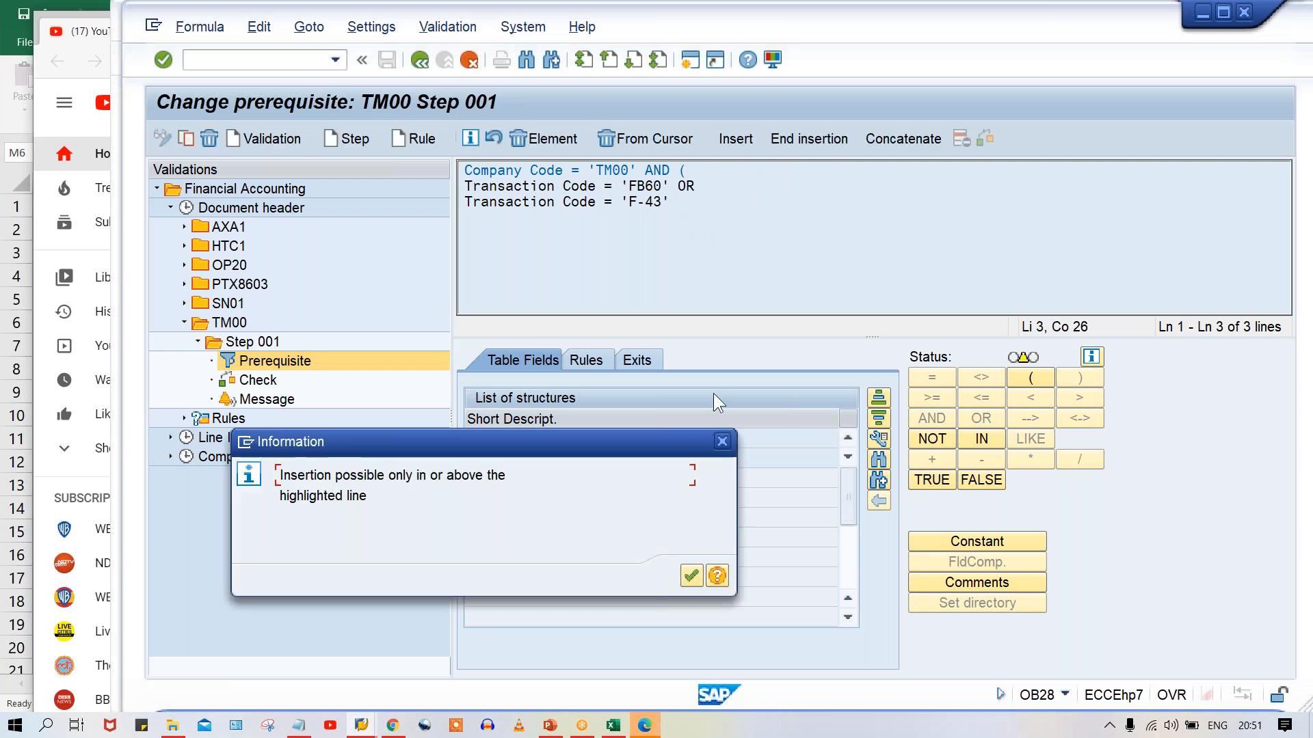
pyautogui.click(720, 444)
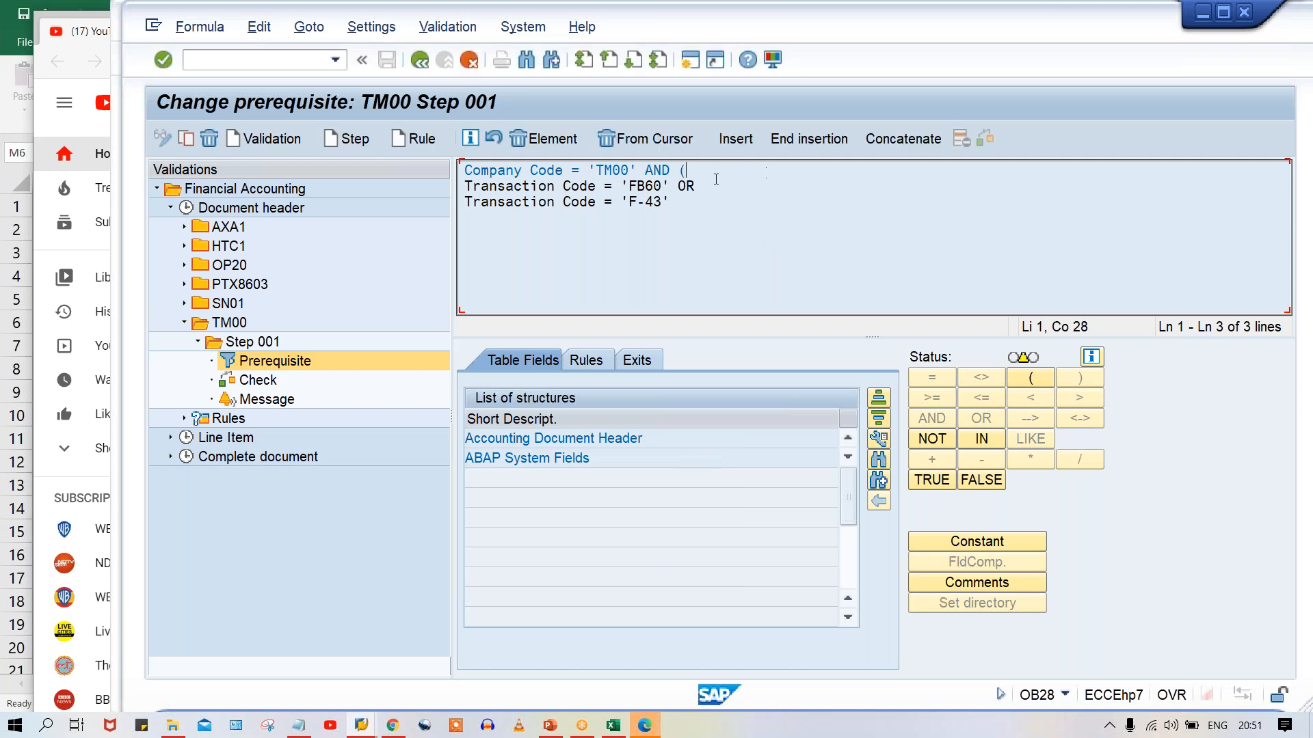
# Step: Delete everything after Company Code = 'TM00' in the prerequisite, and append AND with an opening parenthesis
pyautogui.click(567, 134)
pyautogui.click(646, 139)
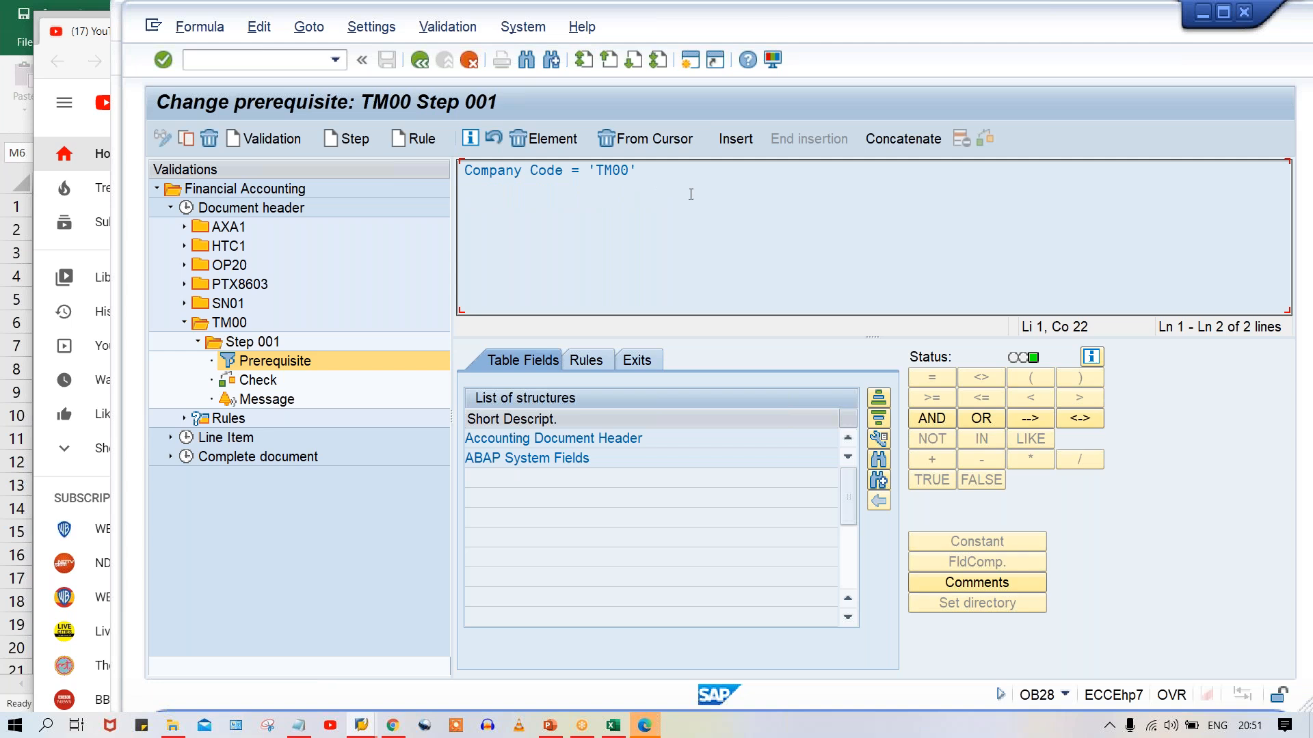
pyautogui.click(931, 419)
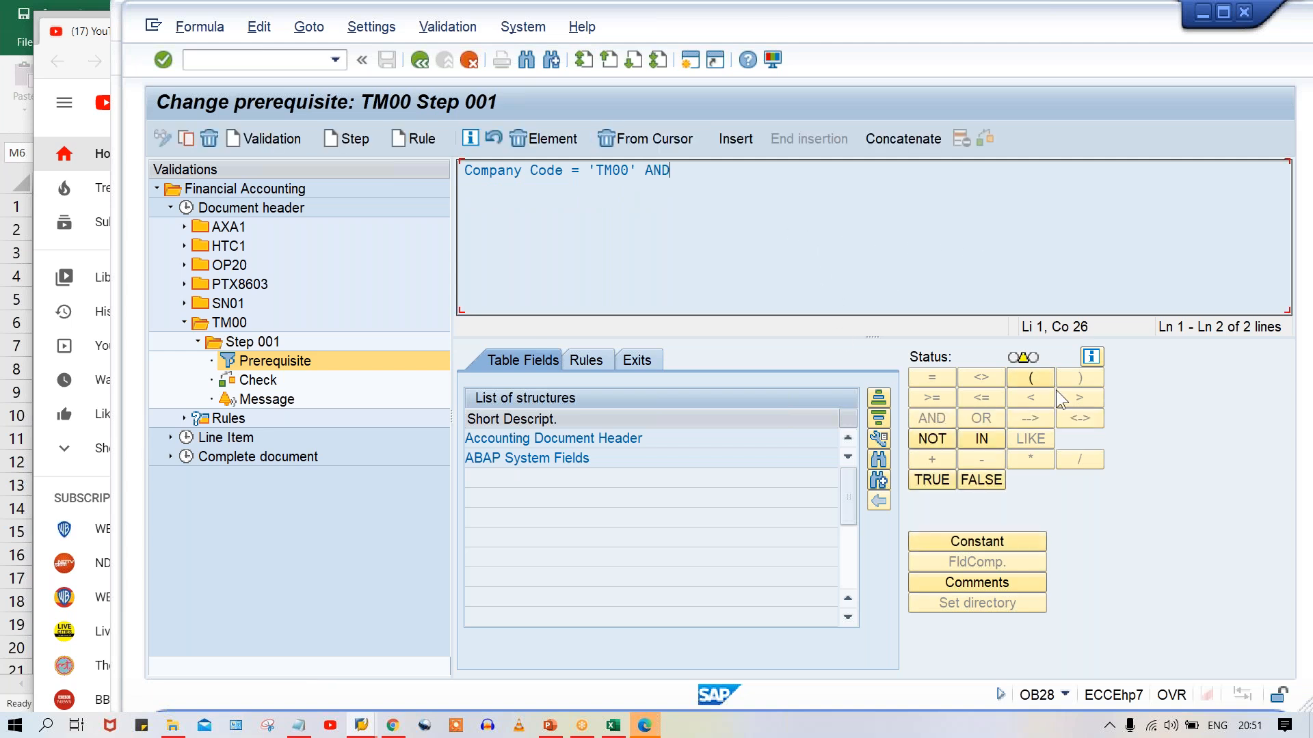
pyautogui.click(1030, 377)
# Step: Search the operand list for TRANSACTION CODE and add the condition Transaction Code = 'FB60' to the prerequisite
pyautogui.click(878, 460)
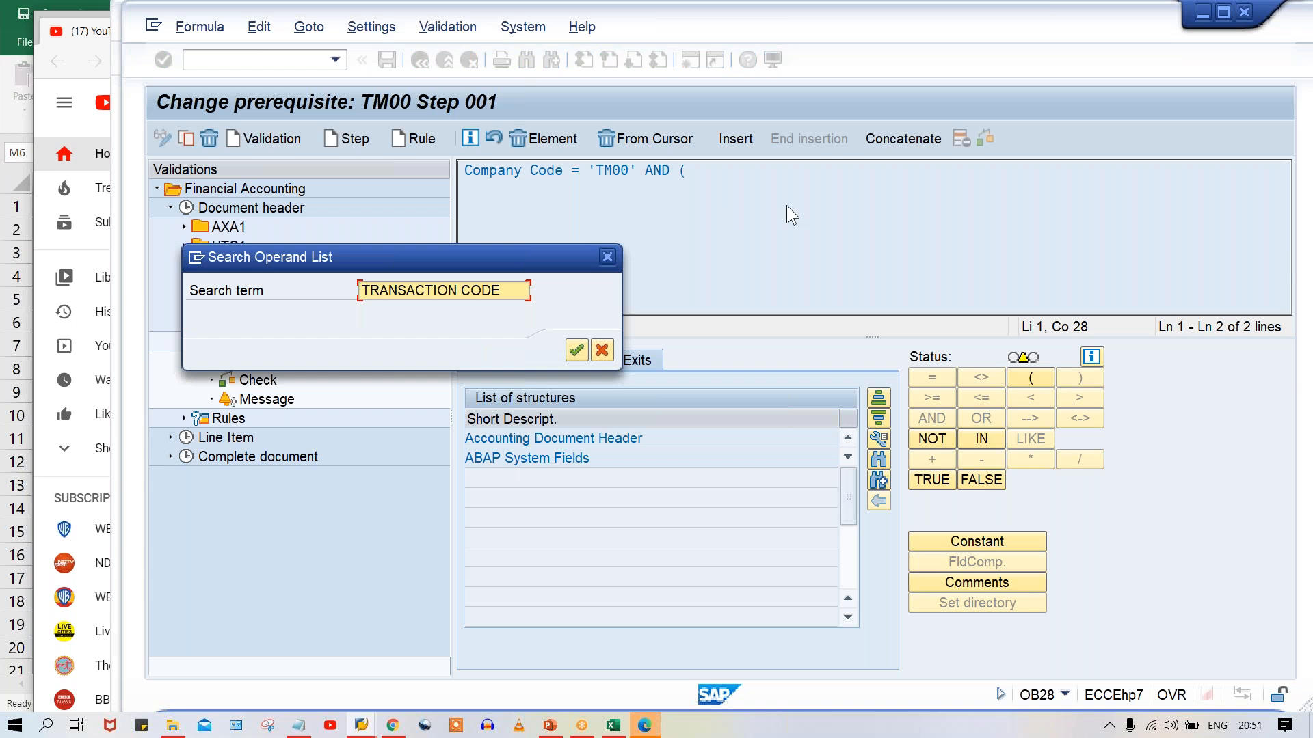
pyautogui.press('Return')
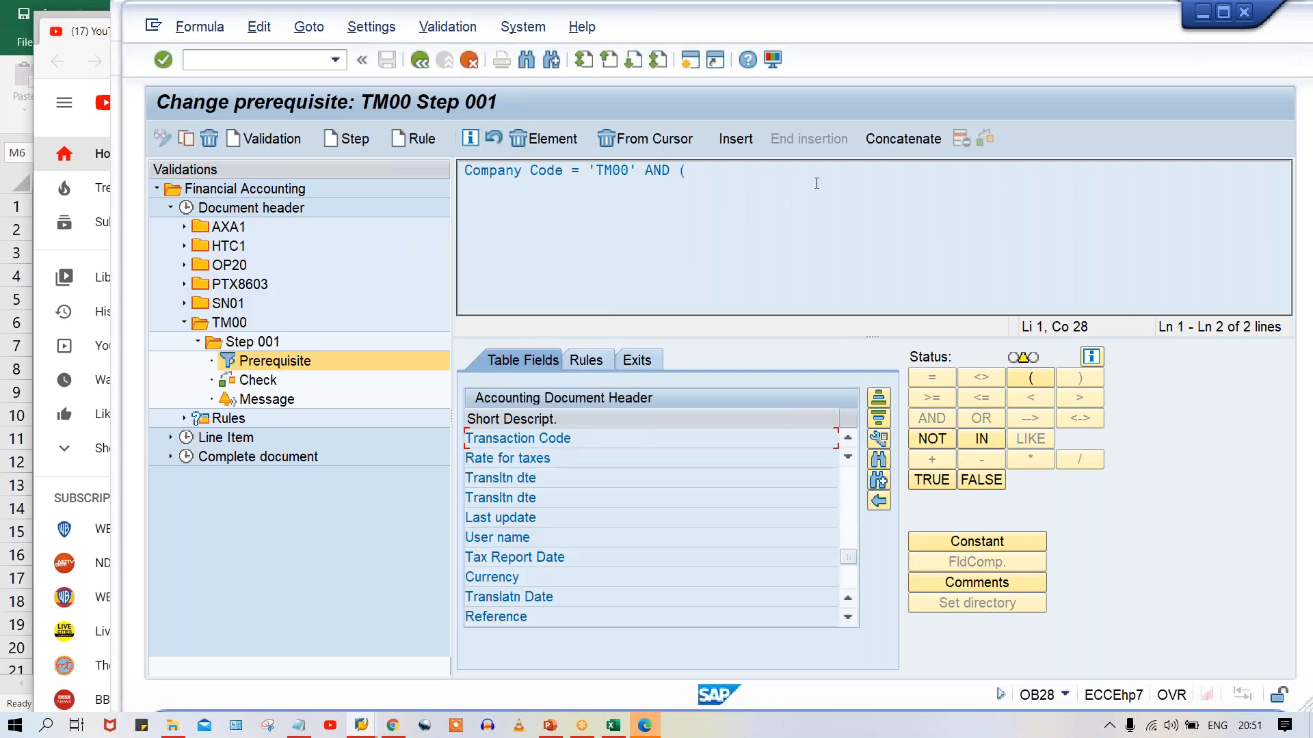
pyautogui.doubleClick(586, 438)
pyautogui.click(916, 381)
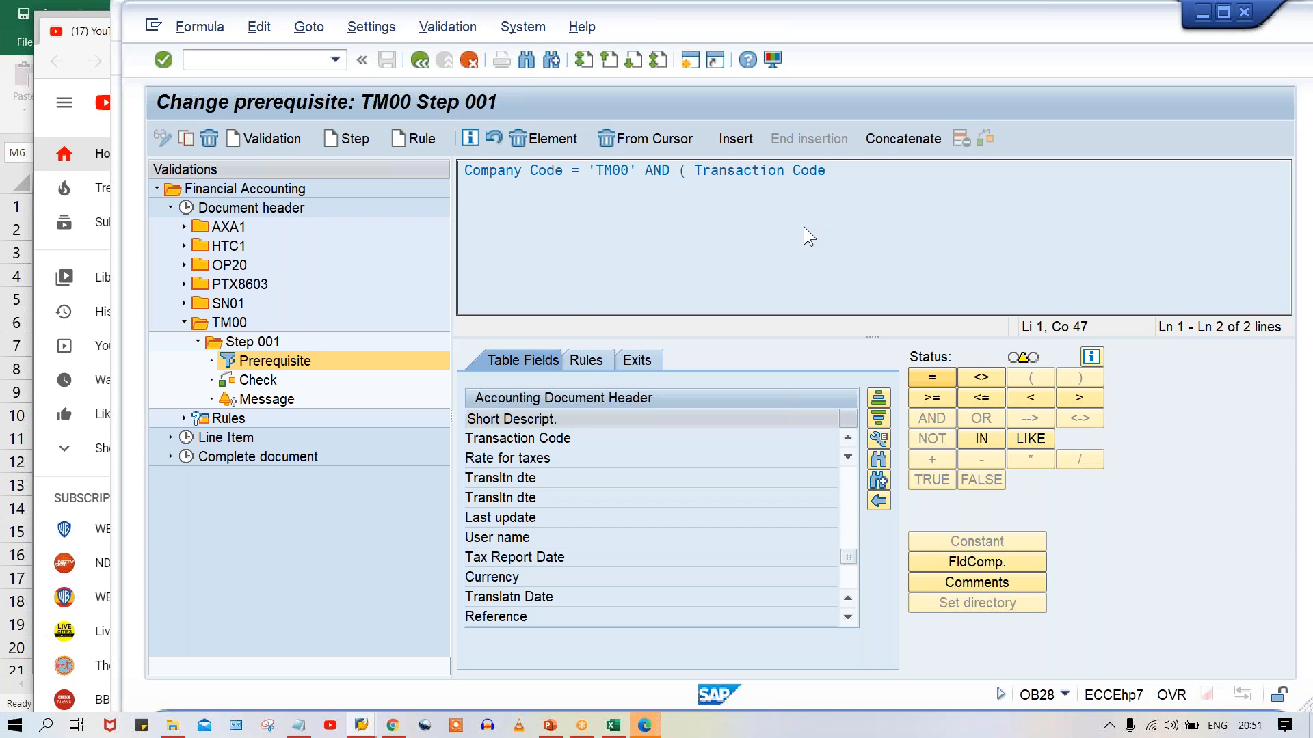
pyautogui.click(986, 540)
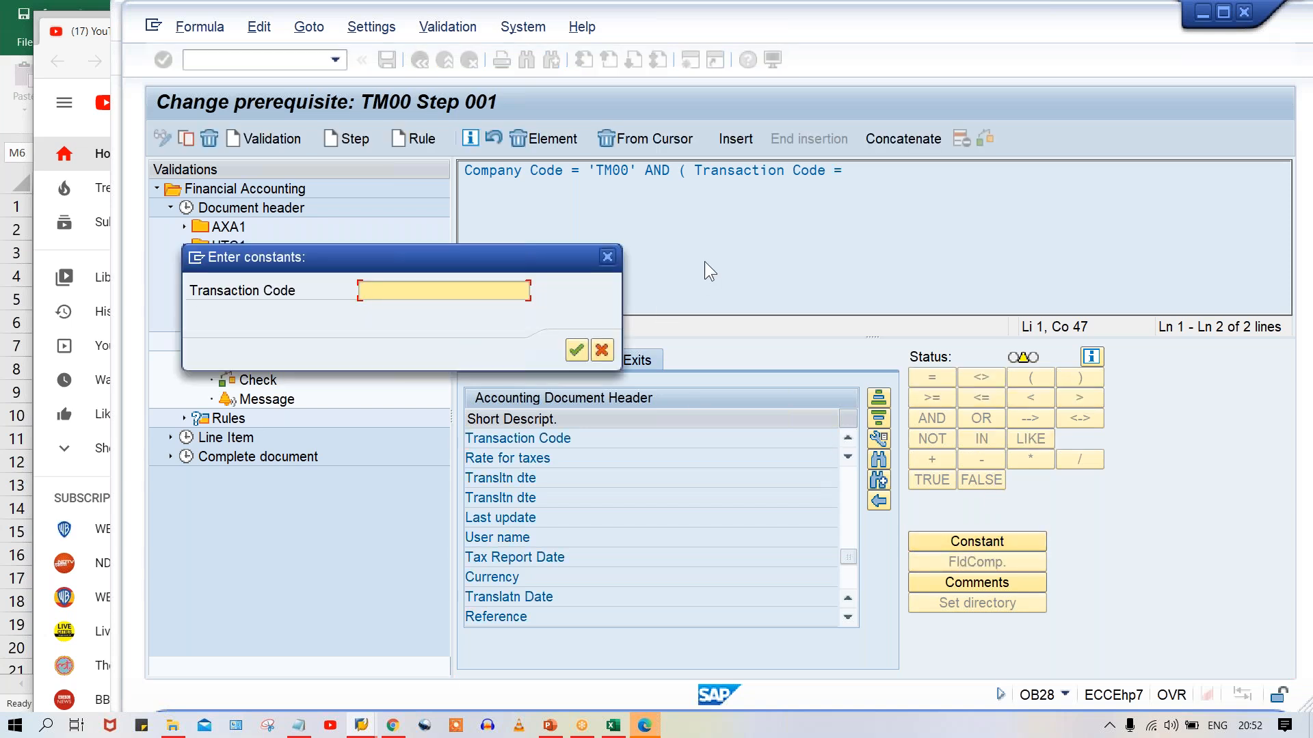
pyautogui.write('FB60')
pyautogui.press('Return')
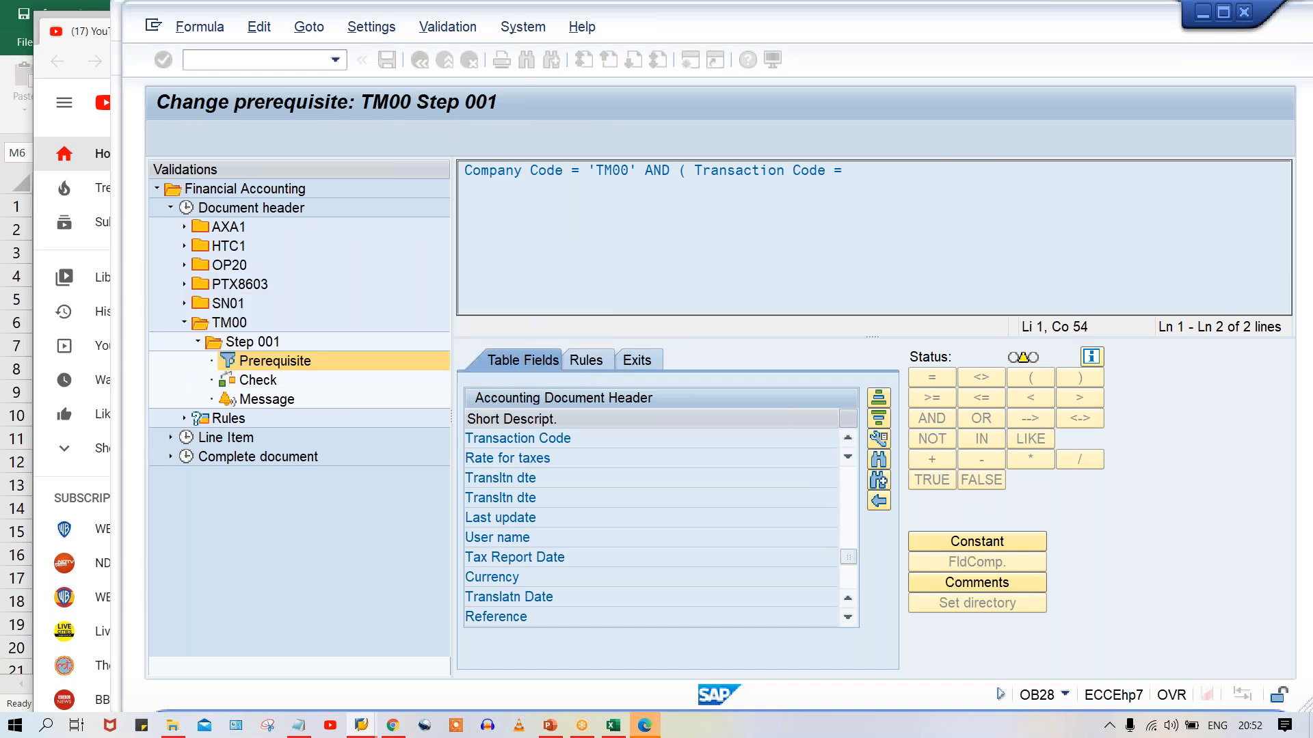
# Step: Append OR and the constant F-43 after the FB60 condition
pyautogui.click(979, 420)
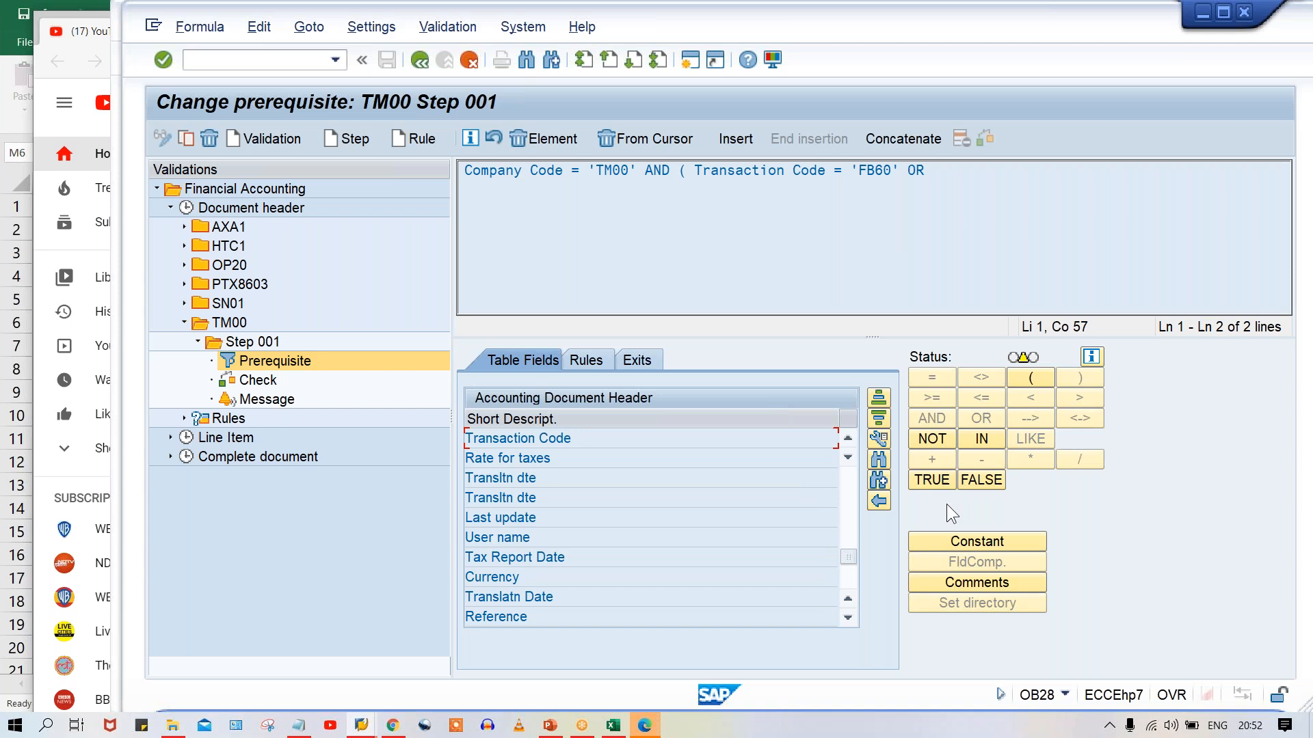
pyautogui.click(949, 540)
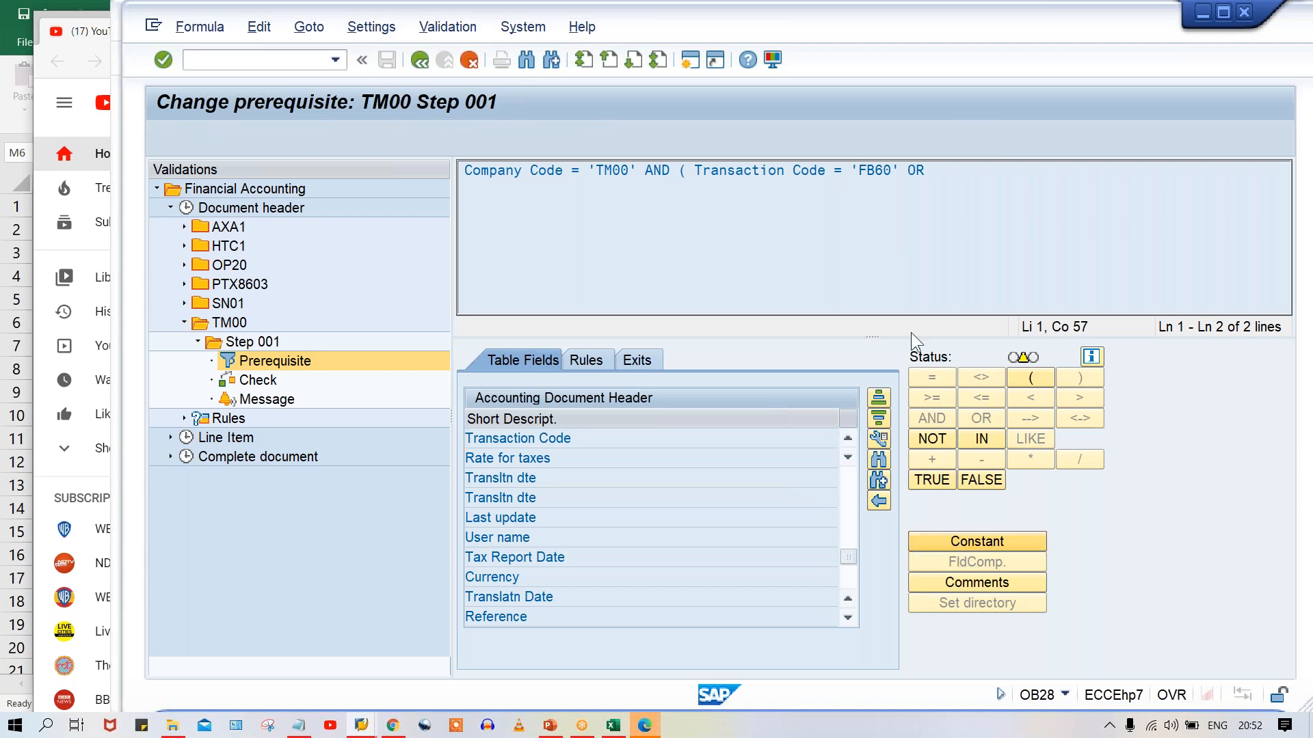
pyautogui.write('F-43')
pyautogui.press('Return')
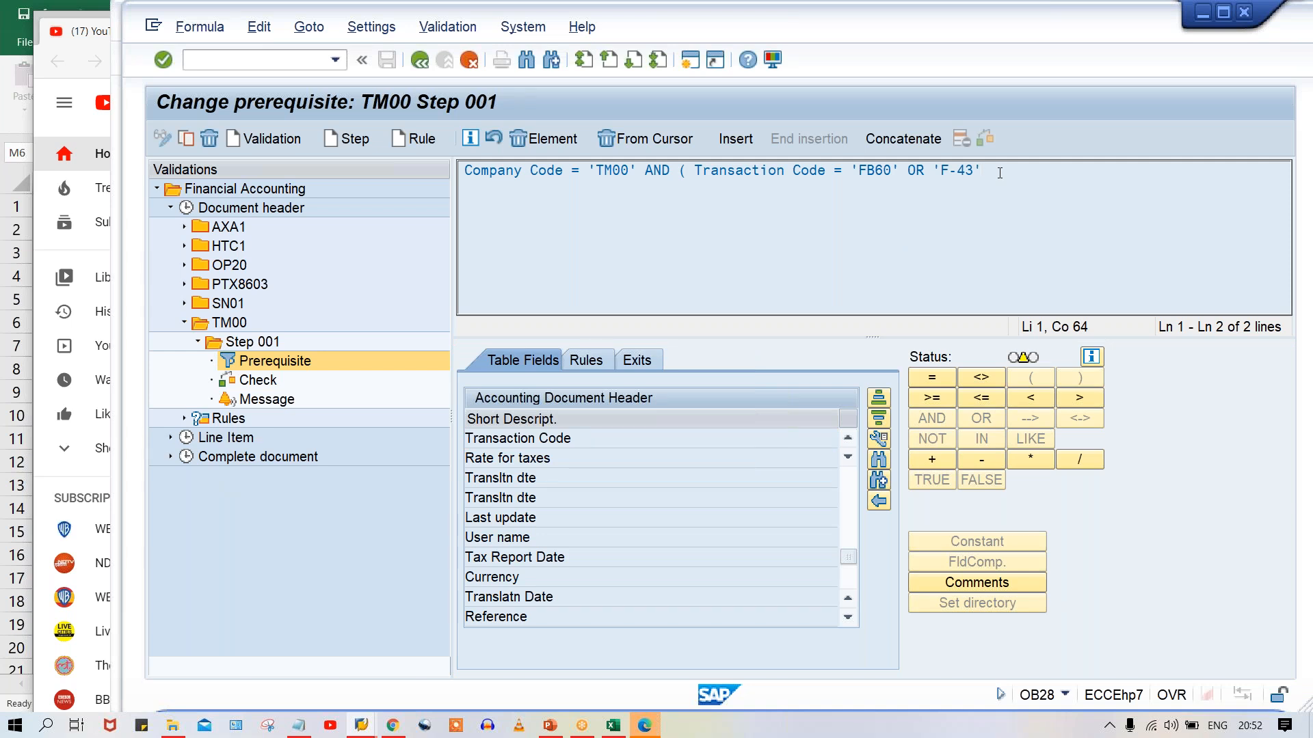
# Step: Check the end of the formula and try to leave the prerequisite editor with the bracketed formula
pyautogui.click(1030, 179)
pyautogui.moveTo(990, 171); pyautogui.dragTo(926, 171)
pyautogui.tripleClick(995, 160)
pyautogui.click(706, 184)
pyautogui.click(681, 170)
pyautogui.click(420, 60)
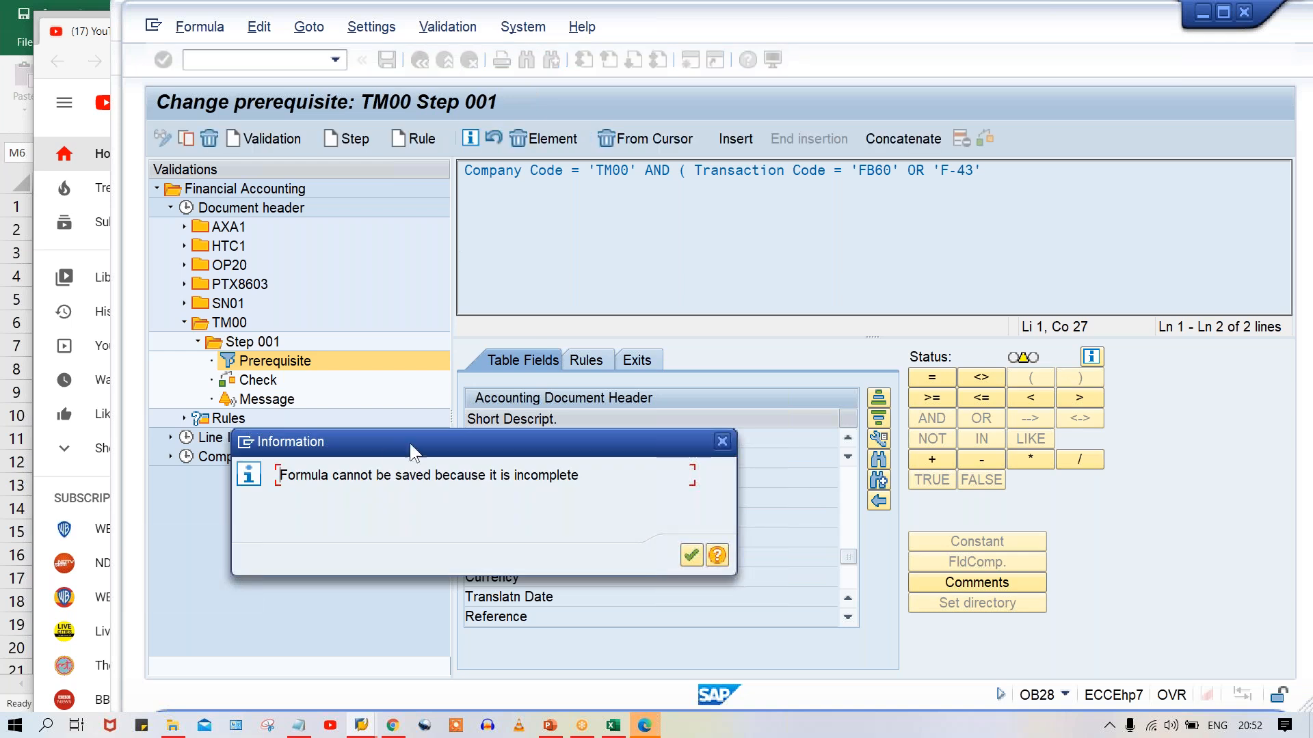
pyautogui.click(691, 555)
# Step: Delete the opening parenthesis before the FB60 condition and try to leave the prerequisite editor
pyautogui.click(685, 172)
pyautogui.press('Left')
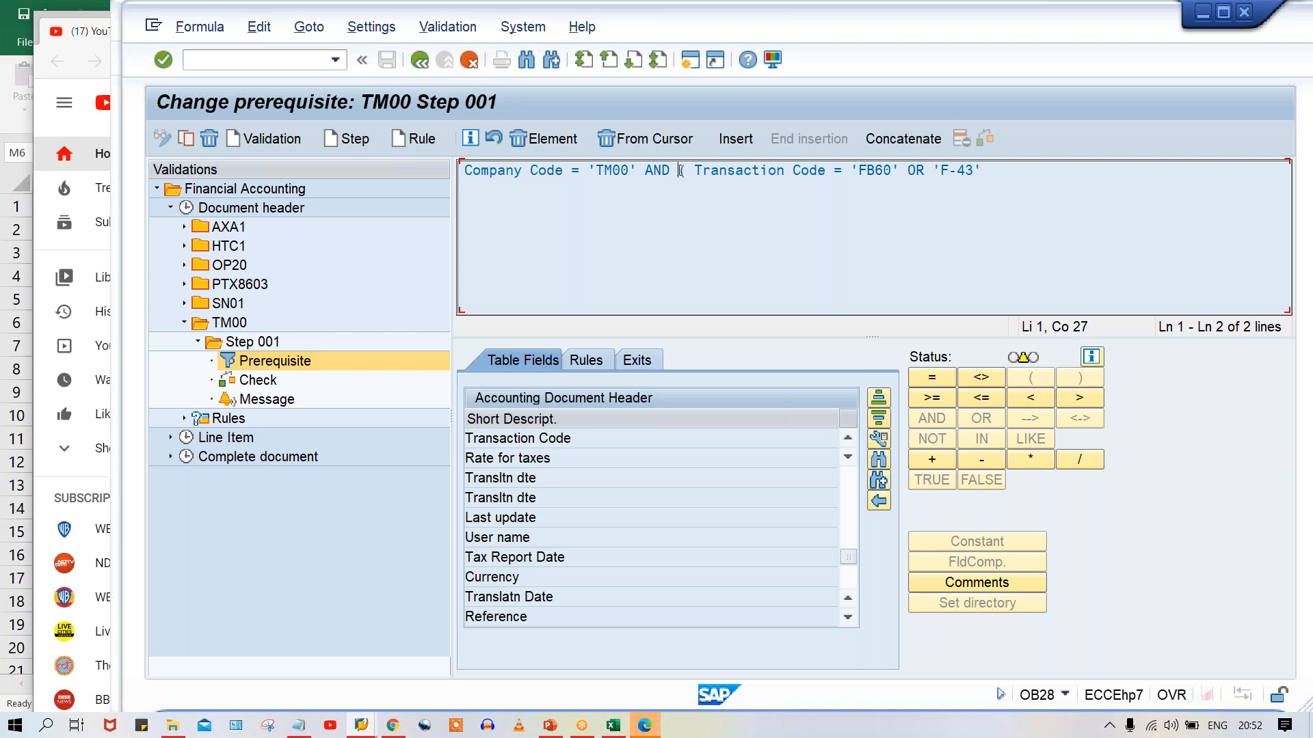
pyautogui.click(549, 141)
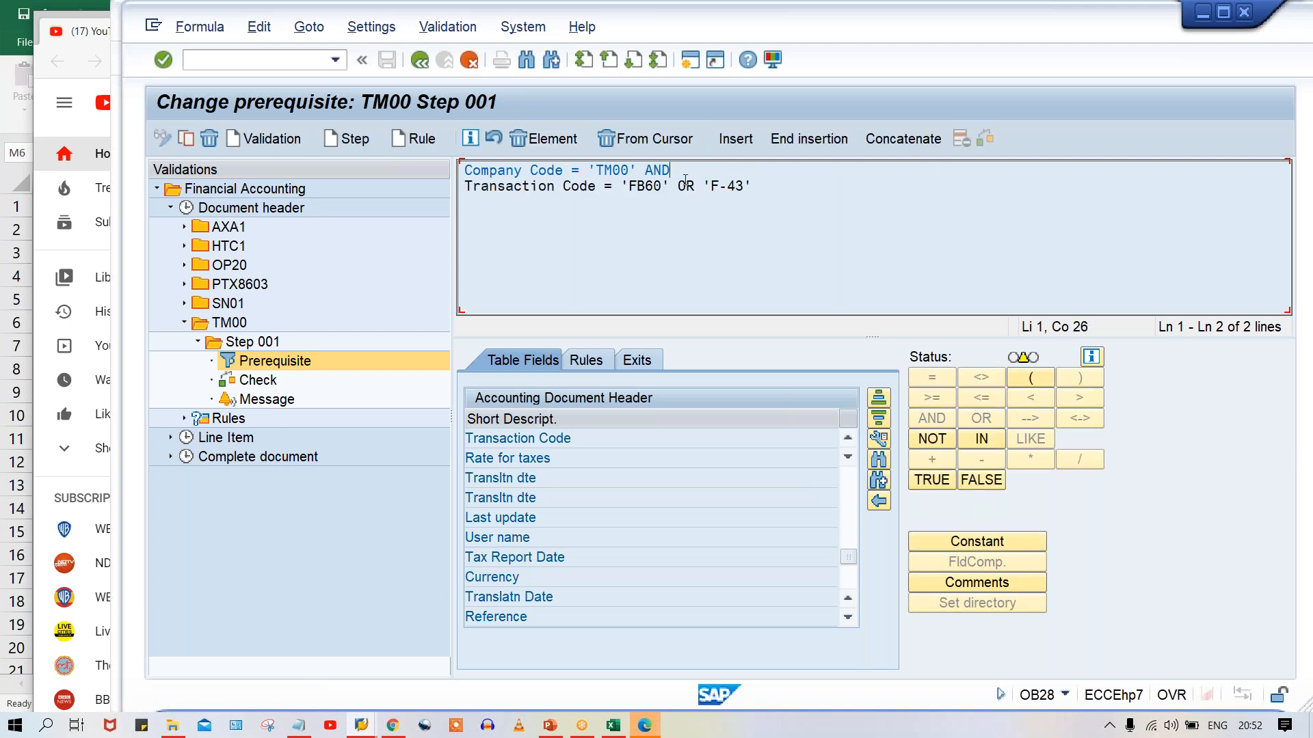
pyautogui.click(421, 60)
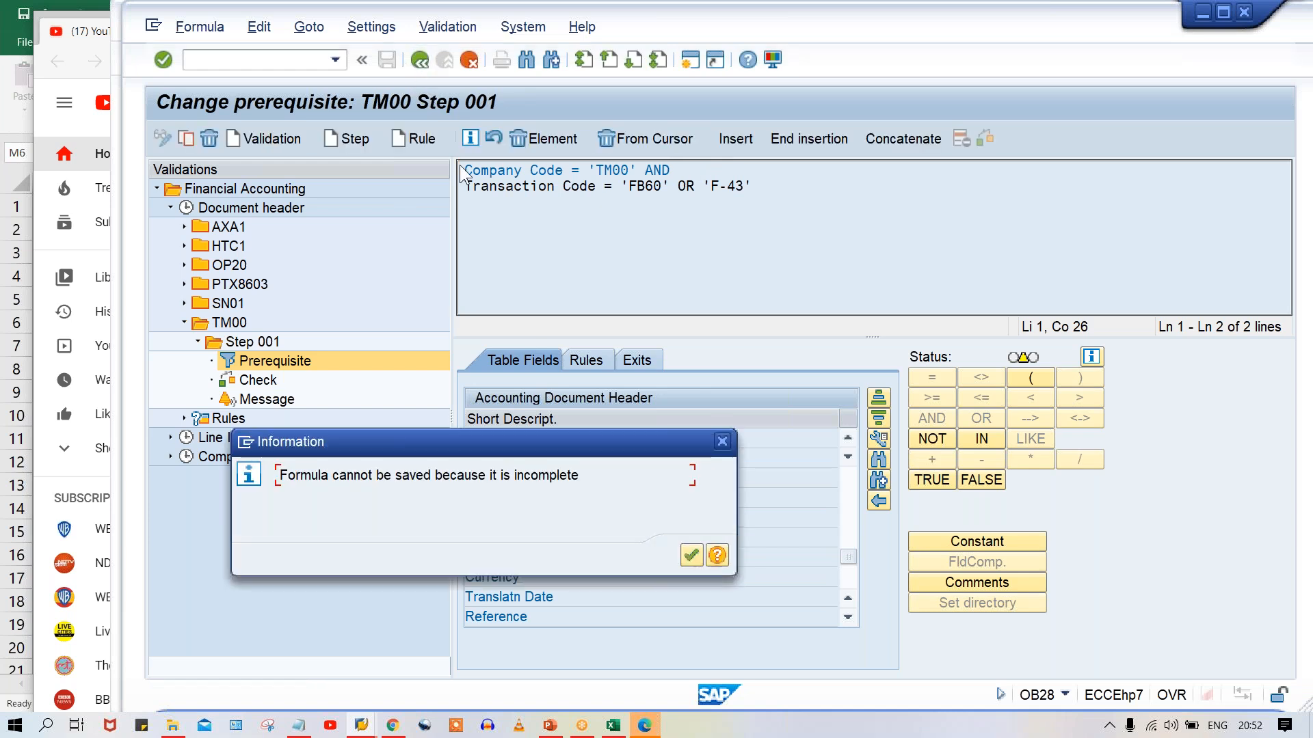
pyautogui.click(691, 555)
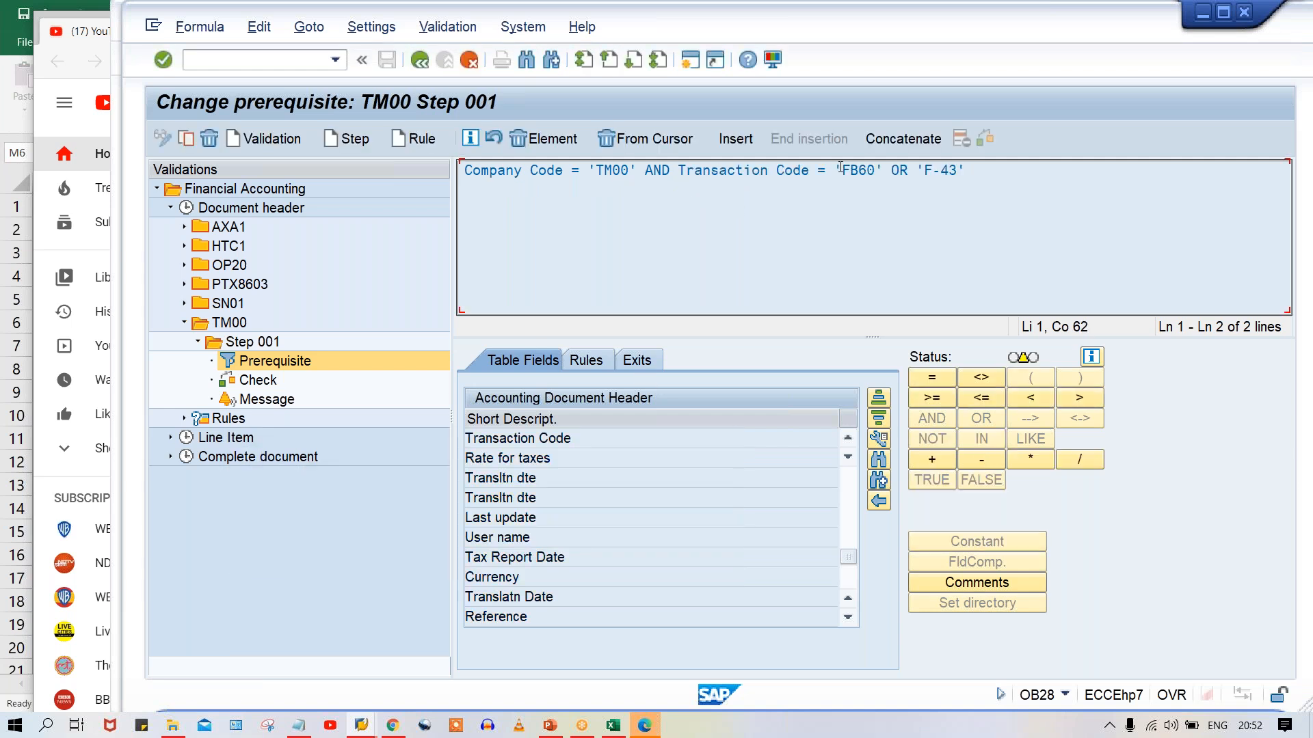
# Step: Remove OR 'F-43' from the end of the prerequisite so that it ends with the FB60 condition
pyautogui.moveTo(972, 167); pyautogui.dragTo(891, 170)
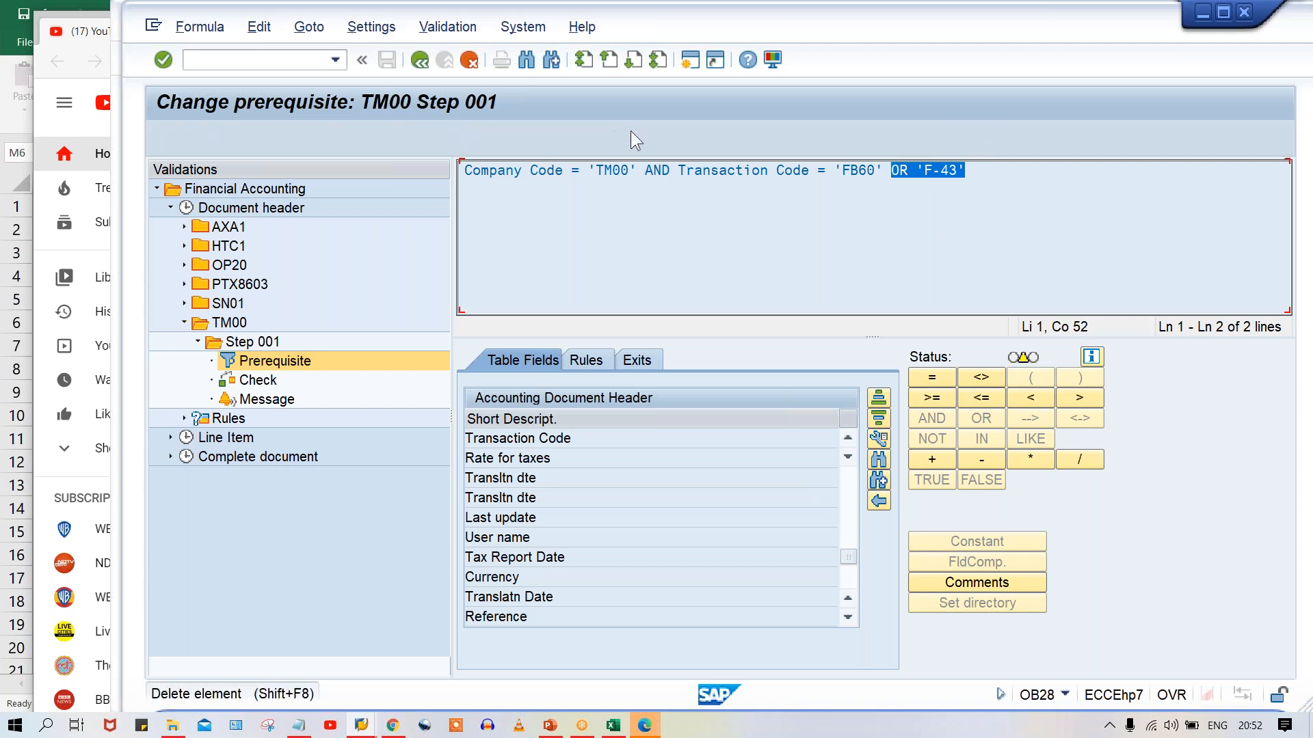
pyautogui.click(684, 144)
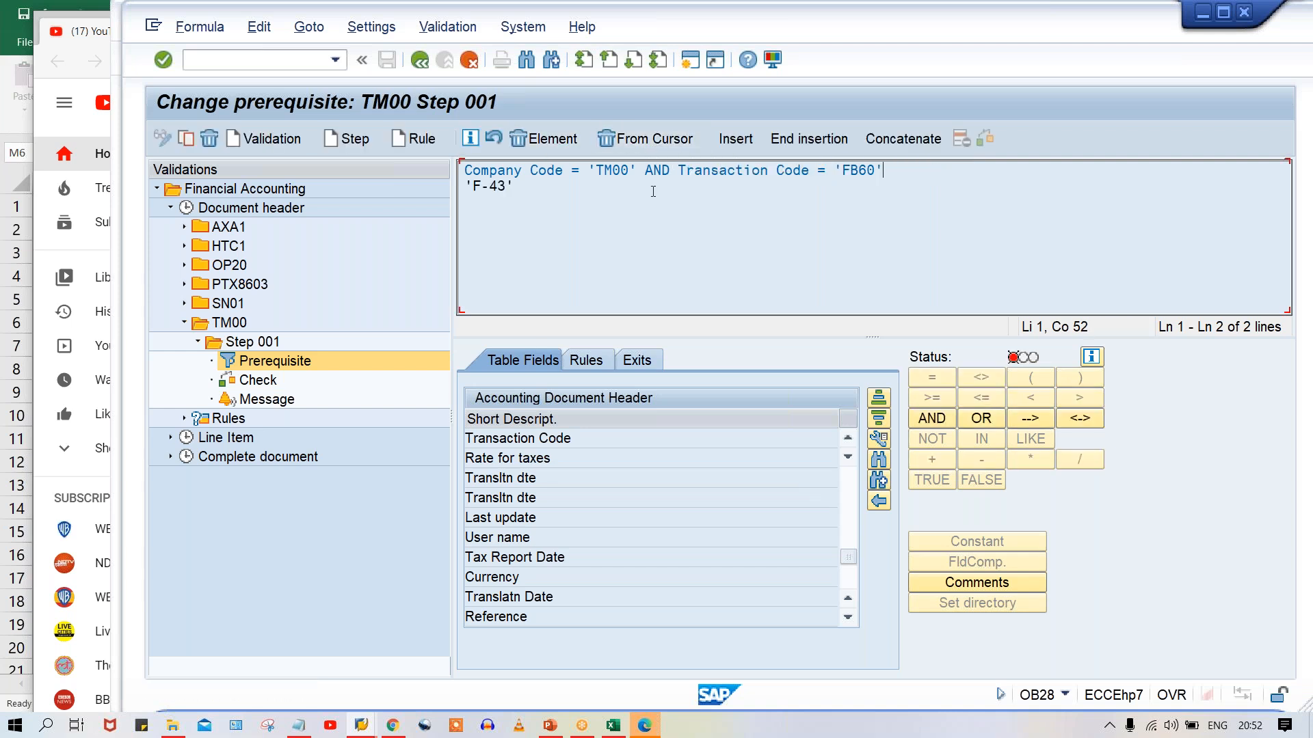
pyautogui.click(991, 415)
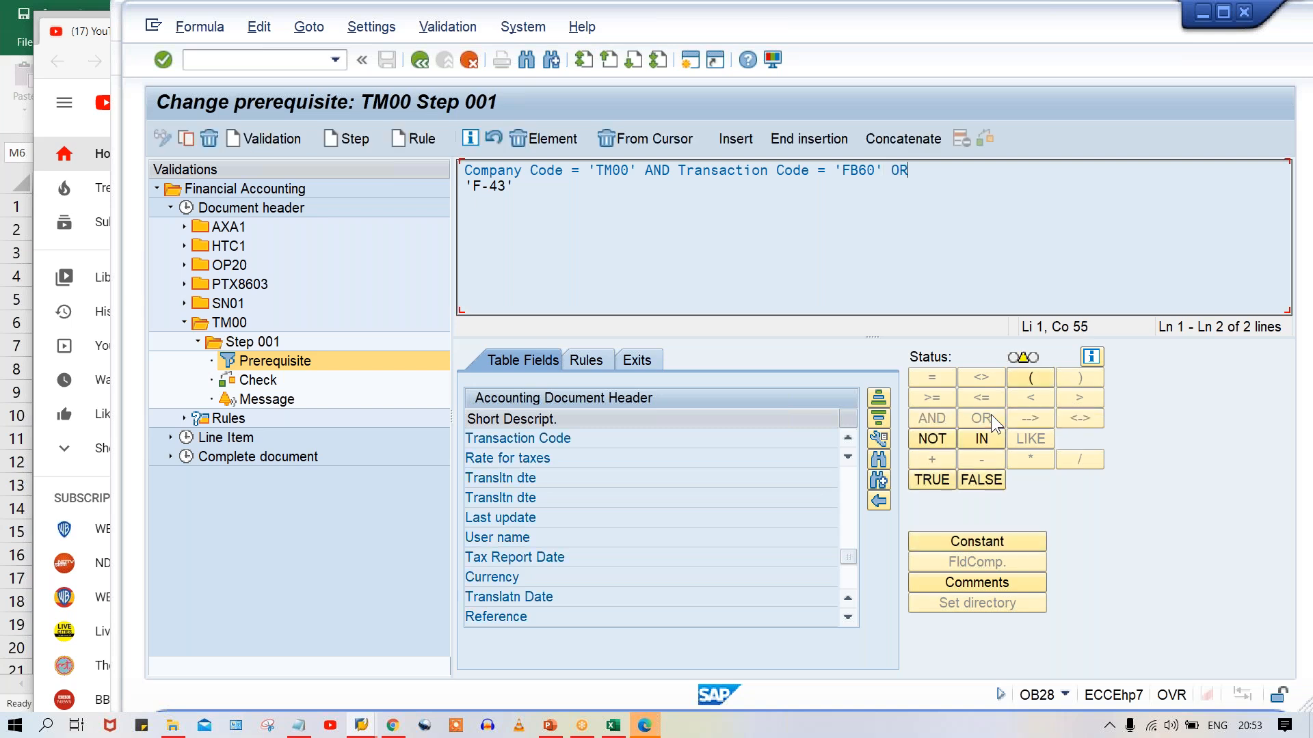
pyautogui.click(658, 146)
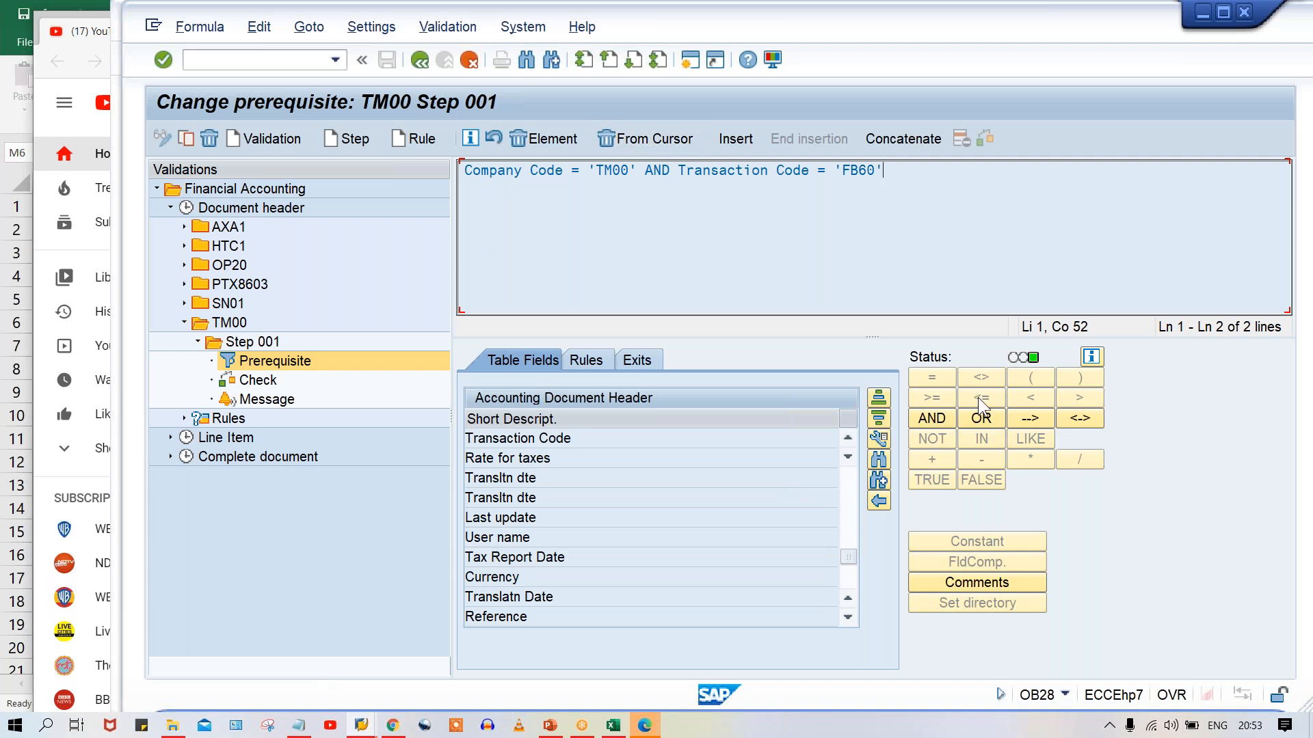
# Step: Append the condition OR Transaction Code = 'F-43' to the prerequisite
pyautogui.click(988, 418)
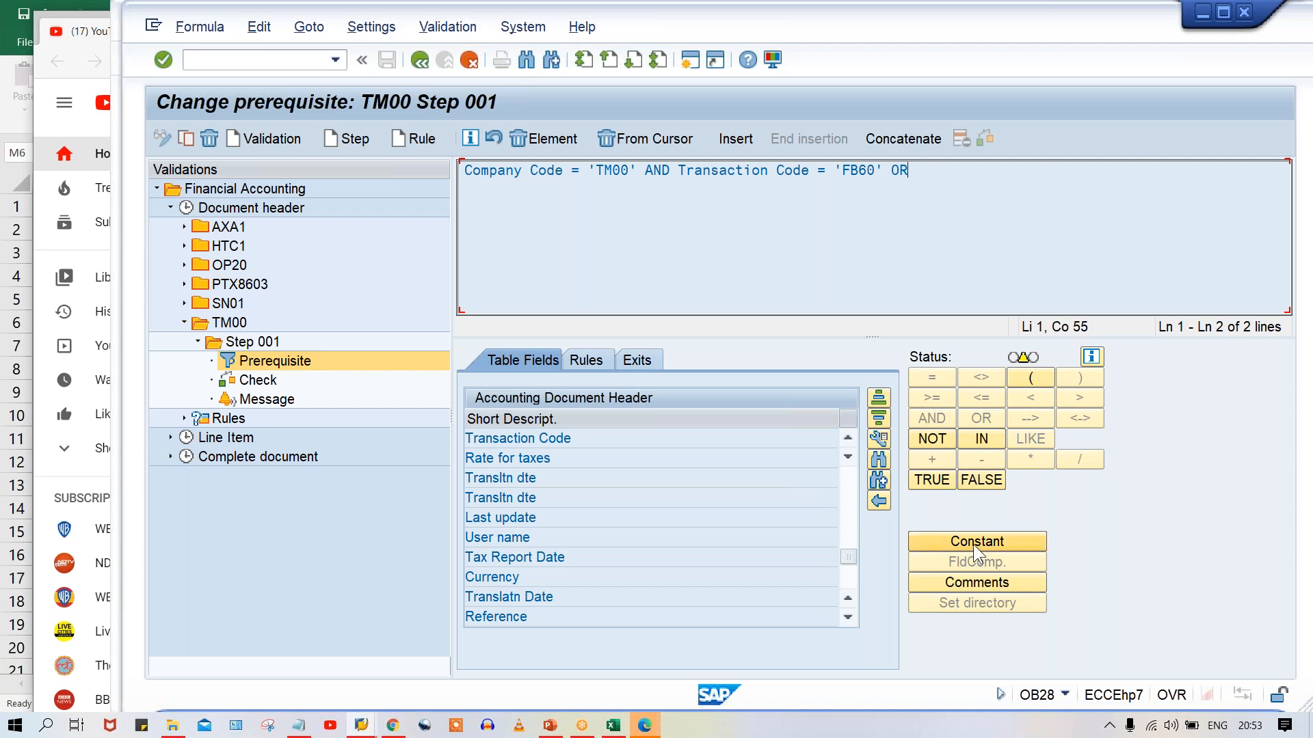
pyautogui.click(543, 438)
pyautogui.doubleClick(543, 438)
pyautogui.click(934, 375)
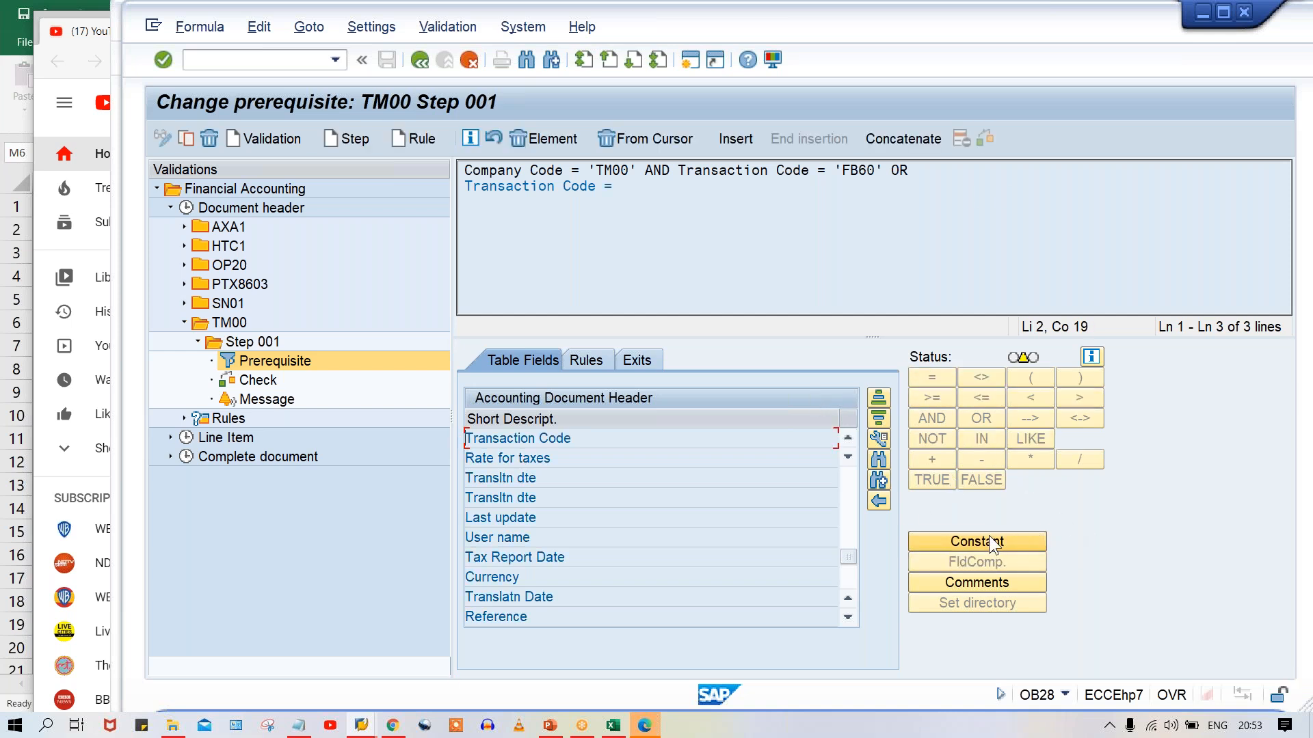
pyautogui.click(989, 540)
pyautogui.write('F-43')
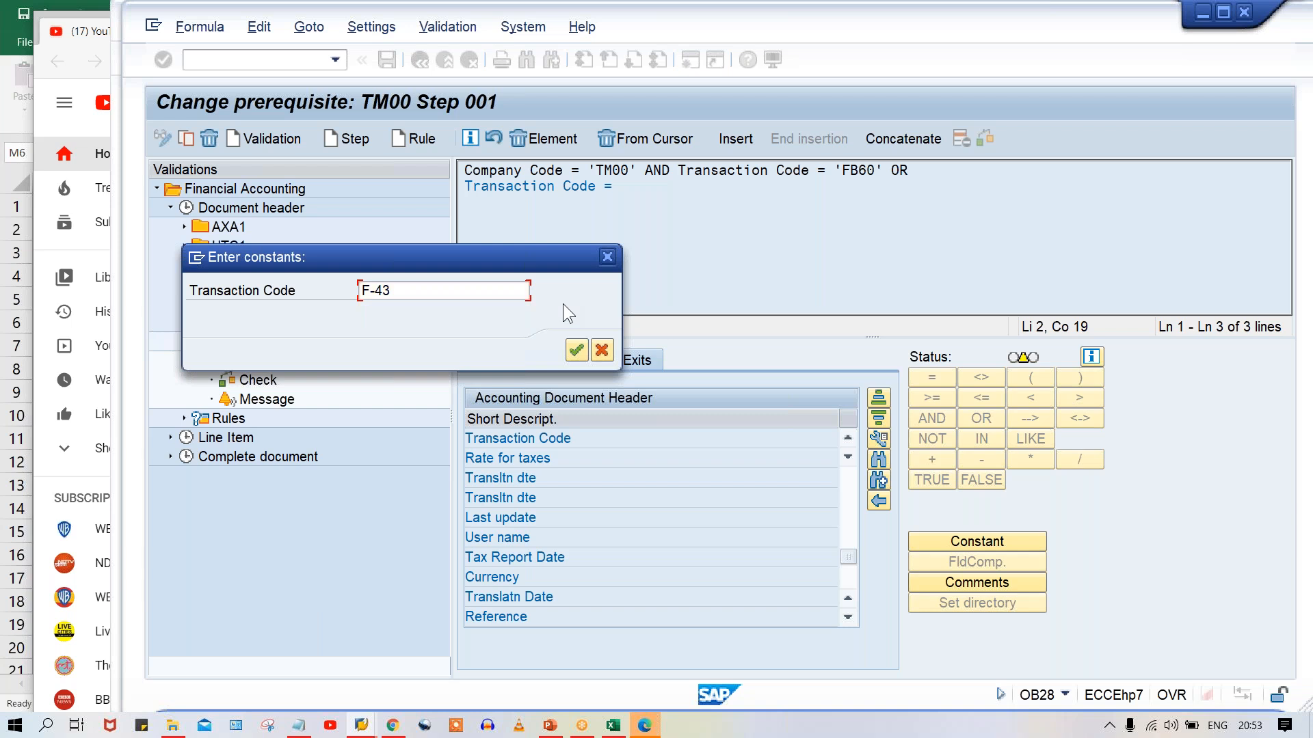
pyautogui.press('Return')
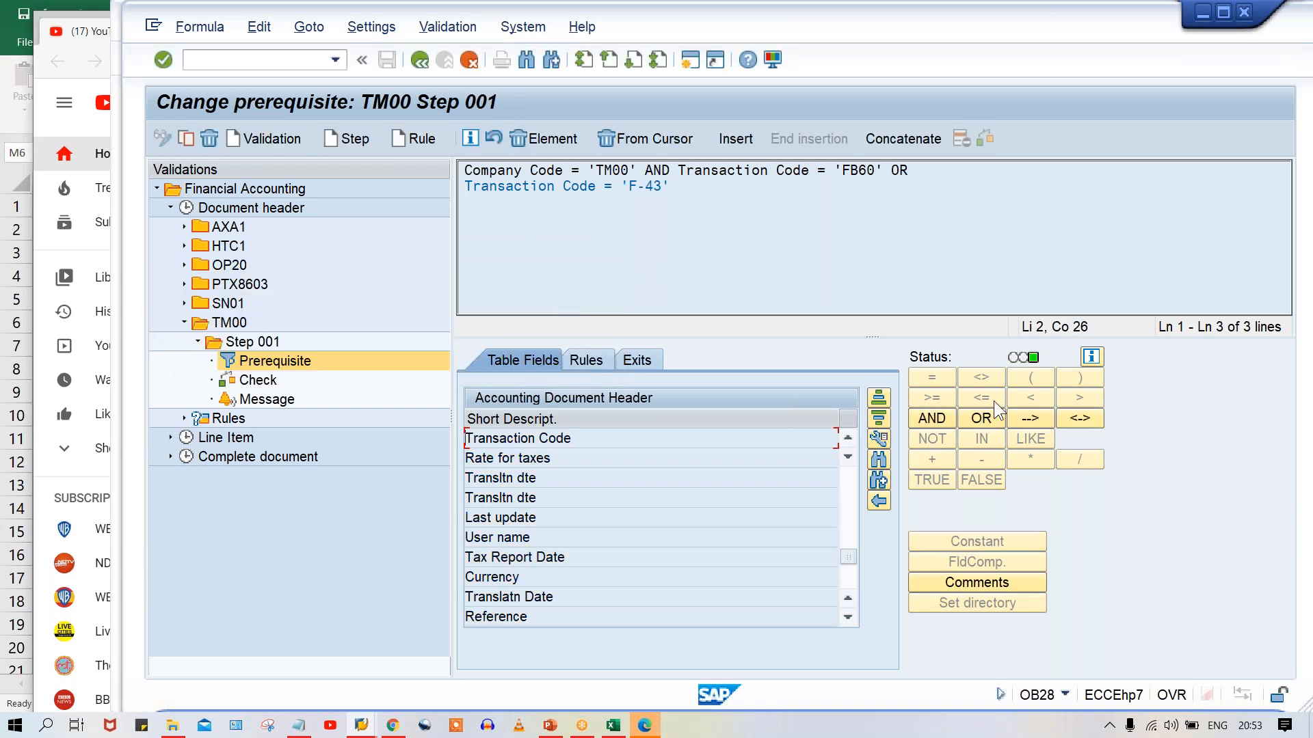
# Step: Append the condition OR Transaction Code = 'FB01' to the end of the prerequisite formula
pyautogui.click(980, 417)
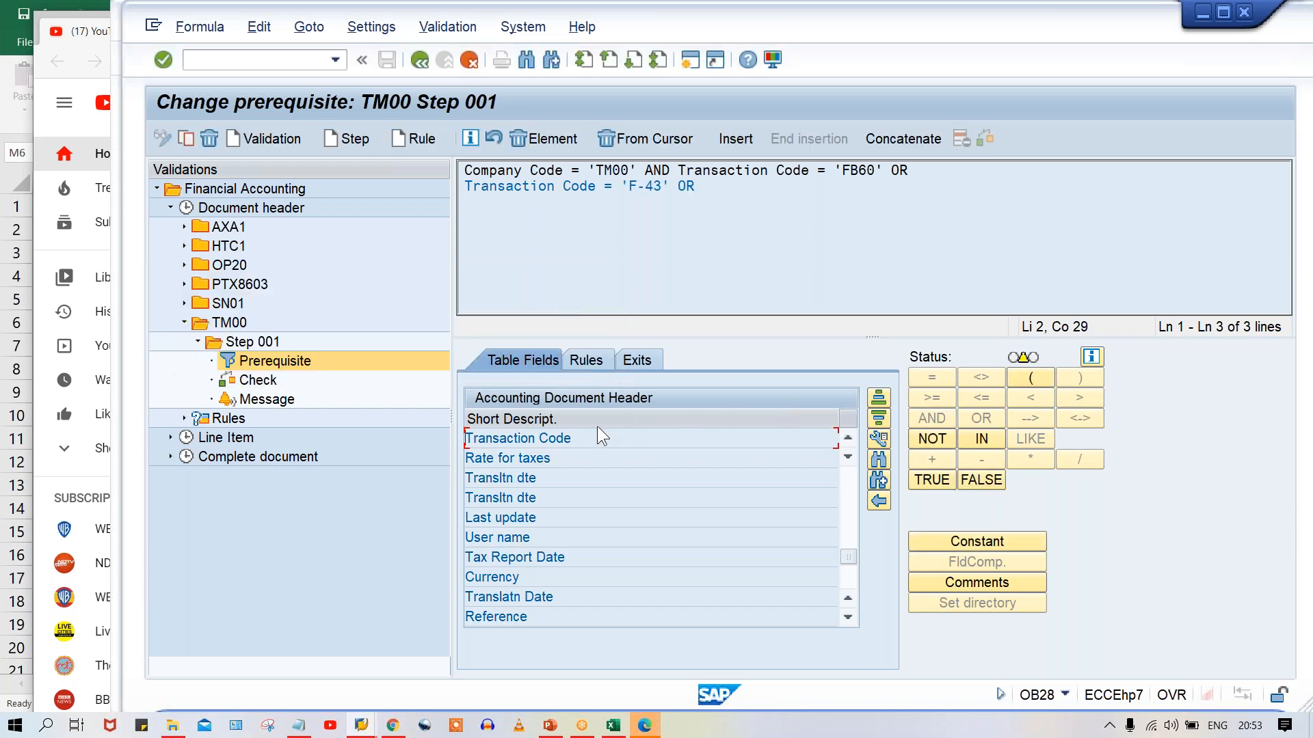
pyautogui.doubleClick(518, 438)
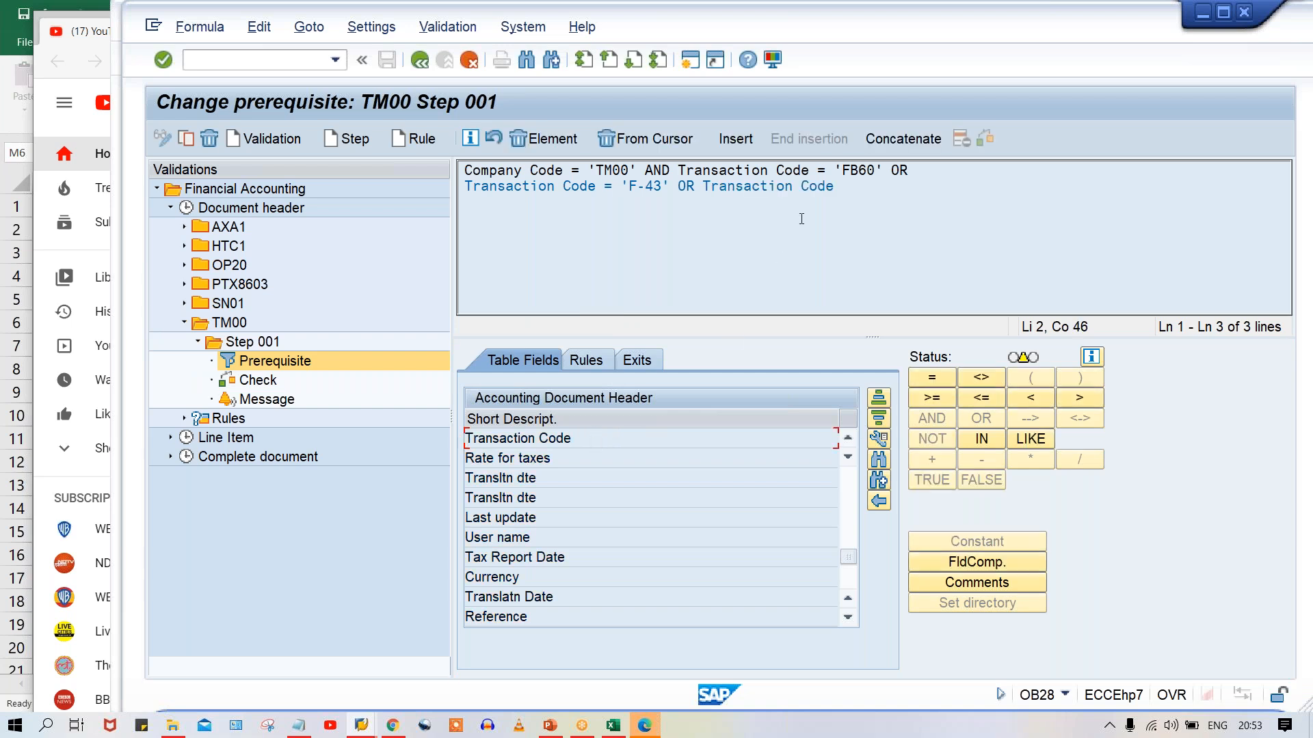
pyautogui.click(932, 378)
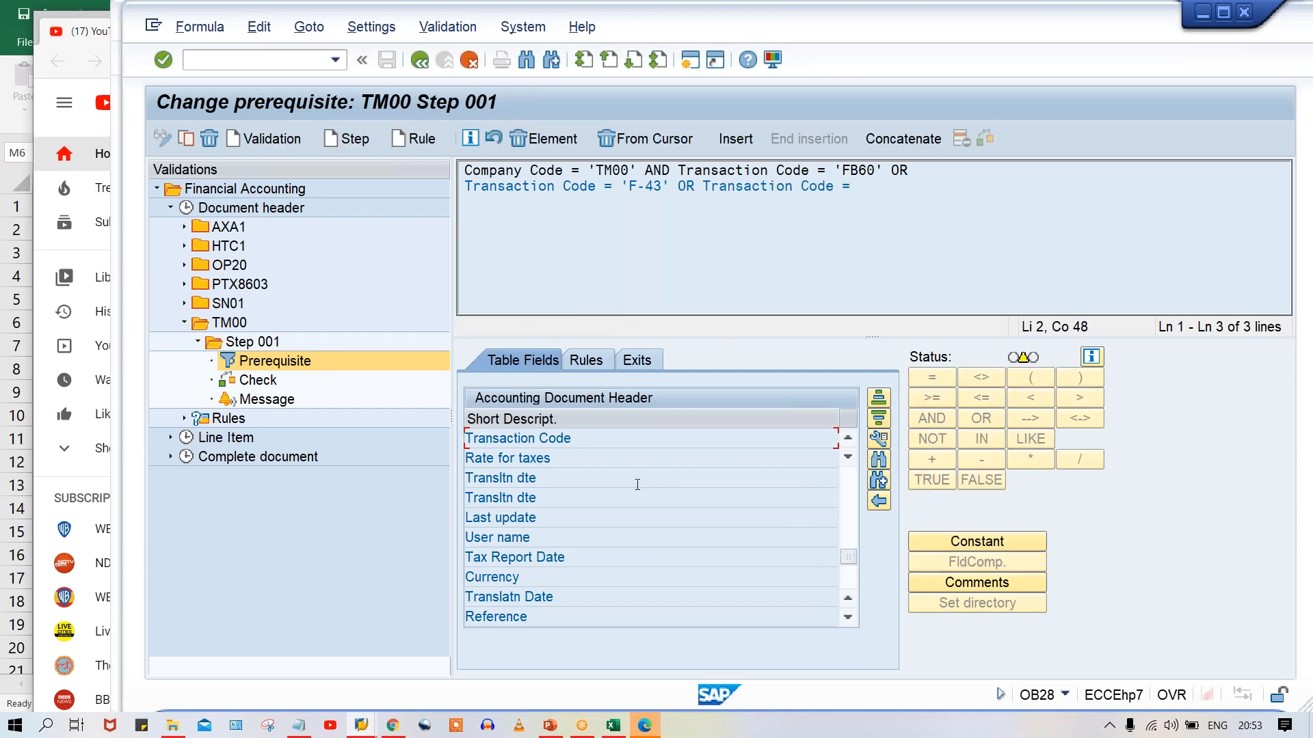
pyautogui.click(975, 539)
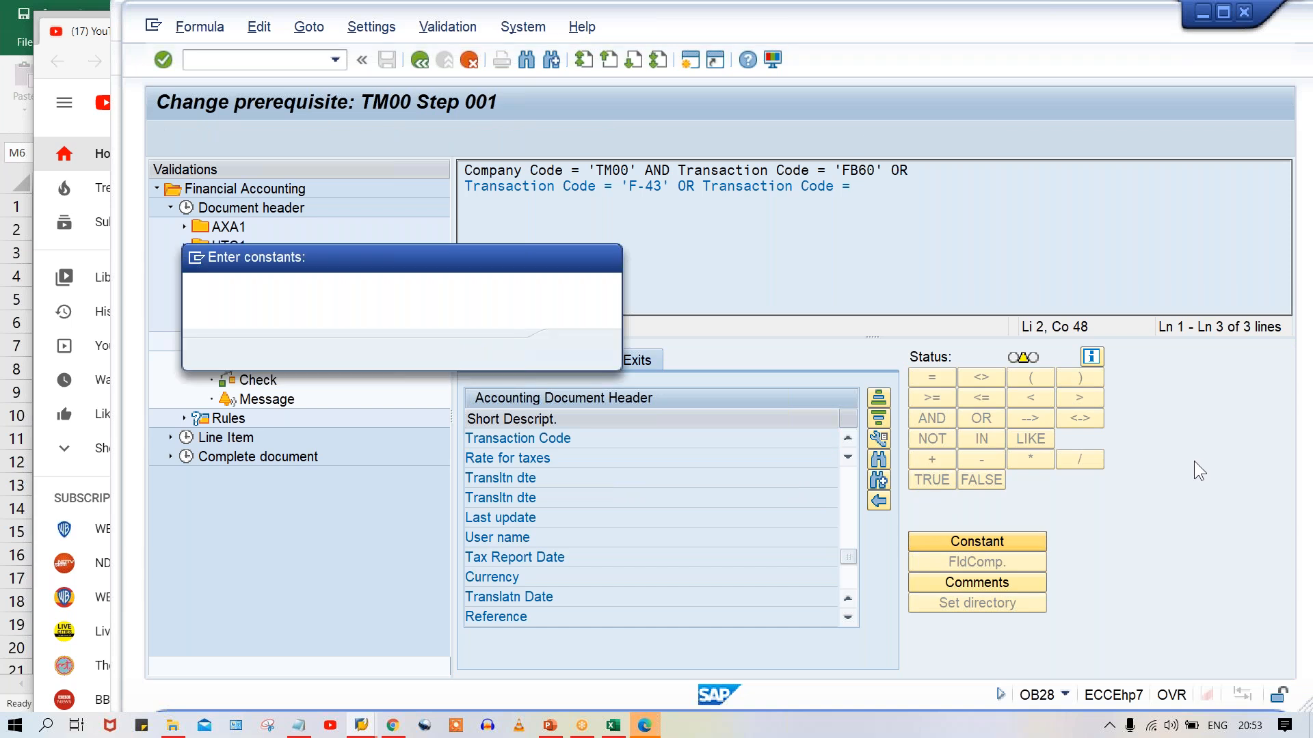
pyautogui.write('FB01')
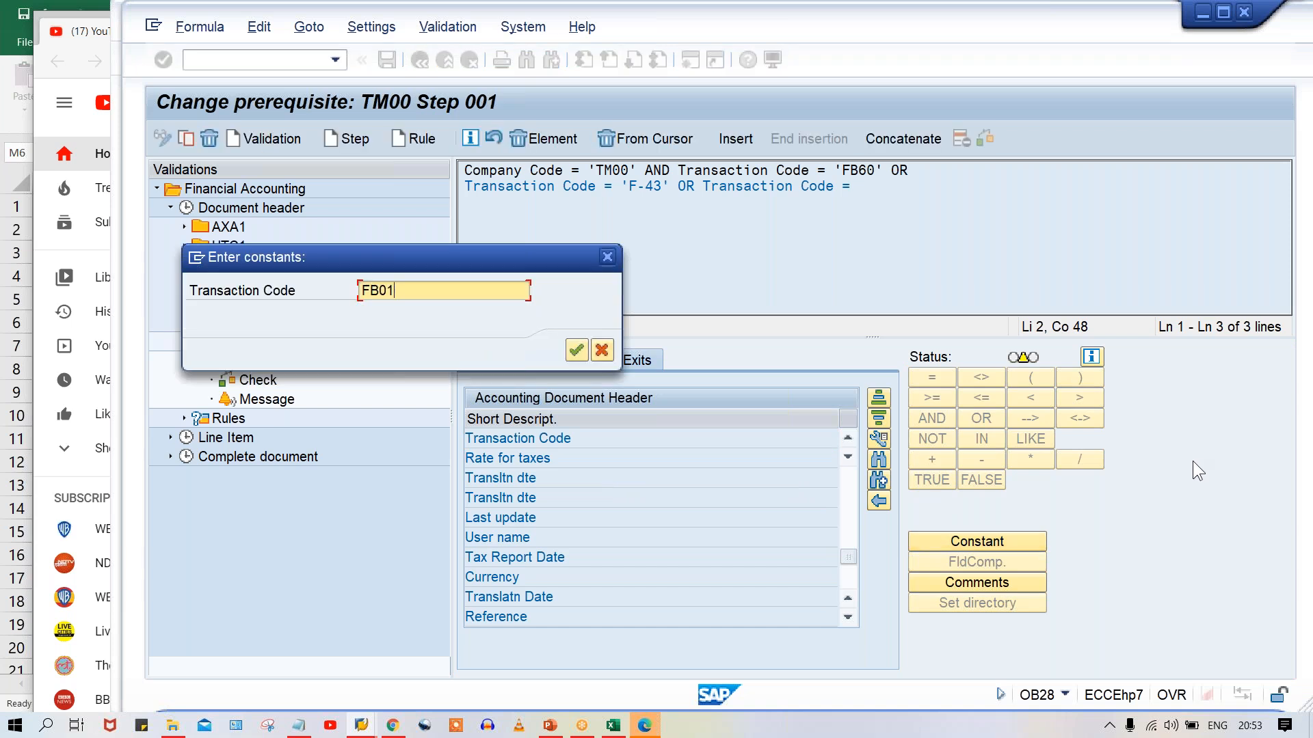
pyautogui.press('Return')
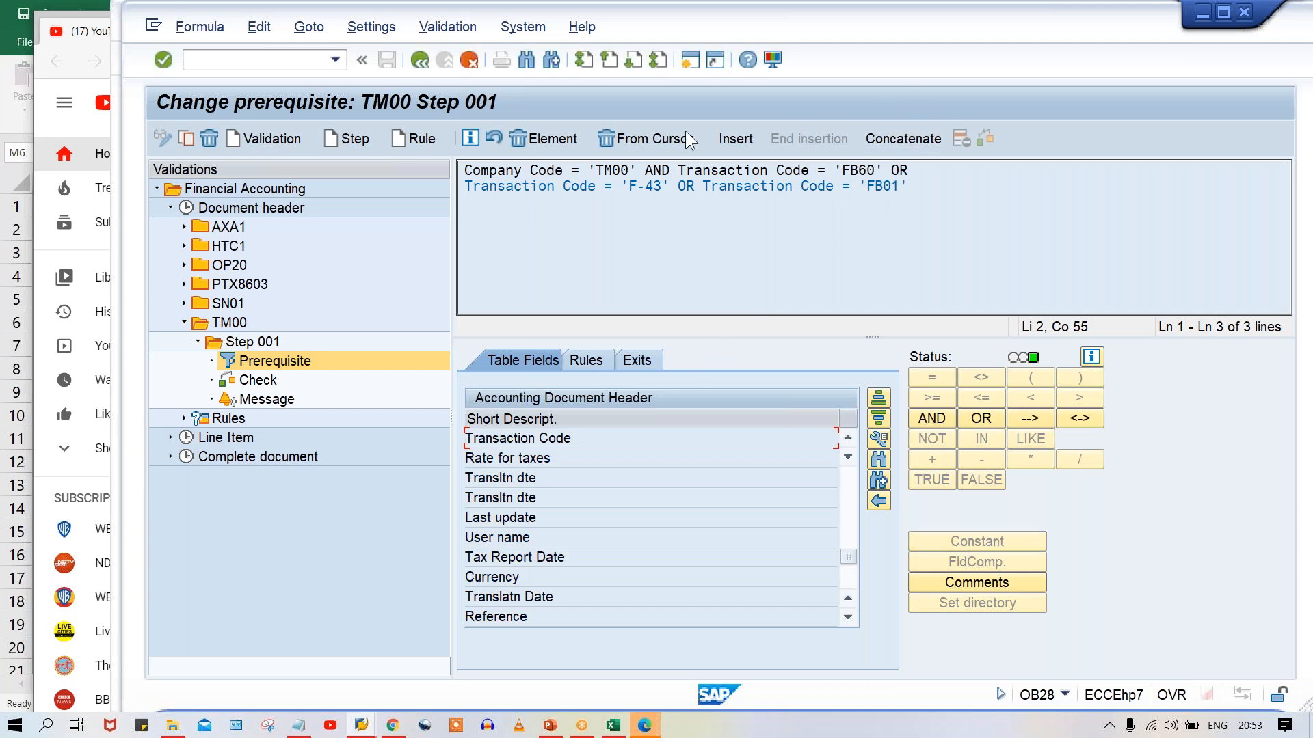
# Step: Leave the prerequisite editor and save the TM00 validation with its extended prerequisite
pyautogui.click(910, 187)
pyautogui.click(419, 58)
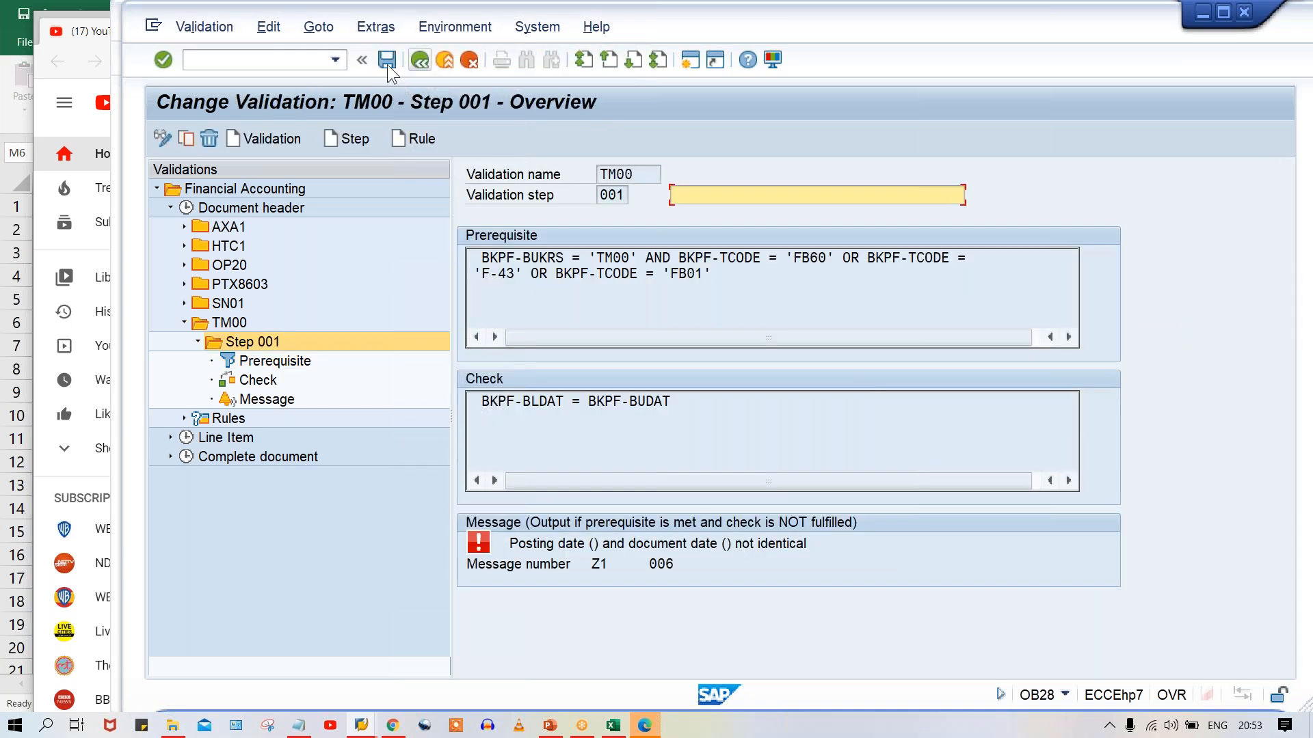
pyautogui.hotkey('ctrl', 's')
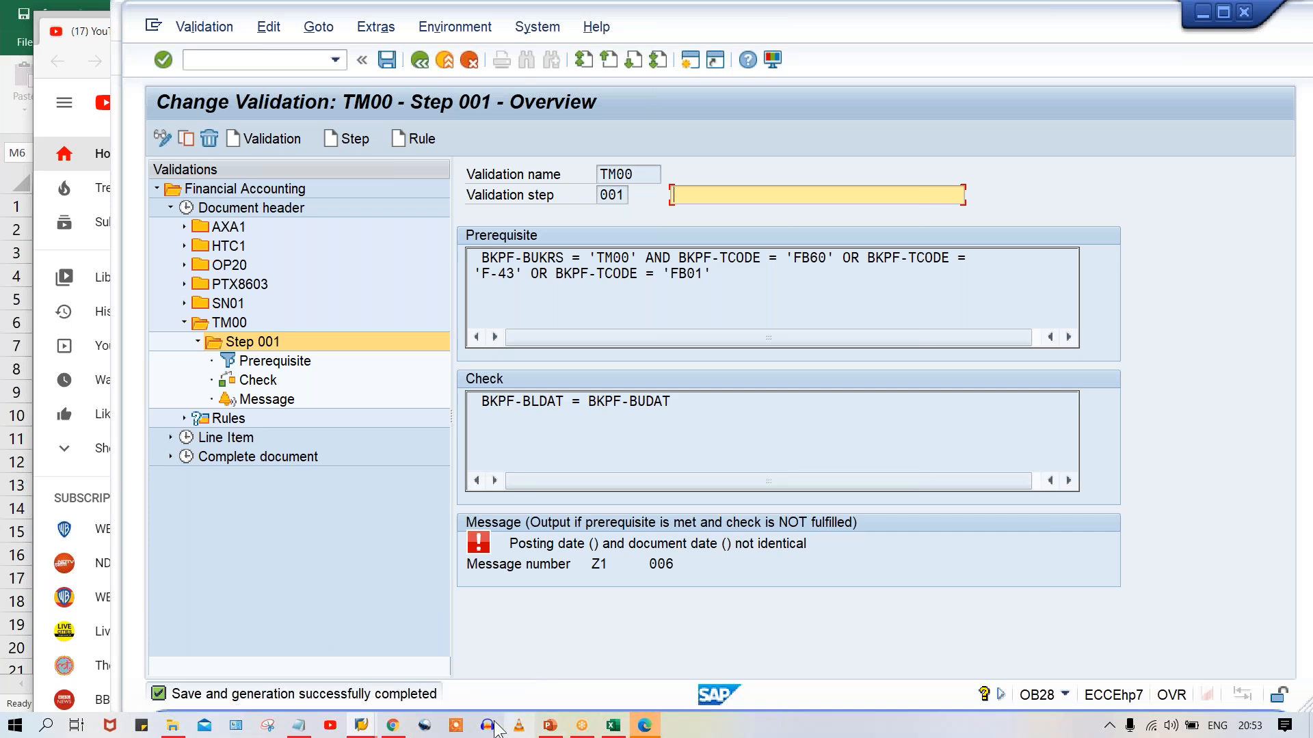
# Step: Switch to the vendor invoice session and restart transaction F-43 with an empty invoice header
pyautogui.click(361, 726)
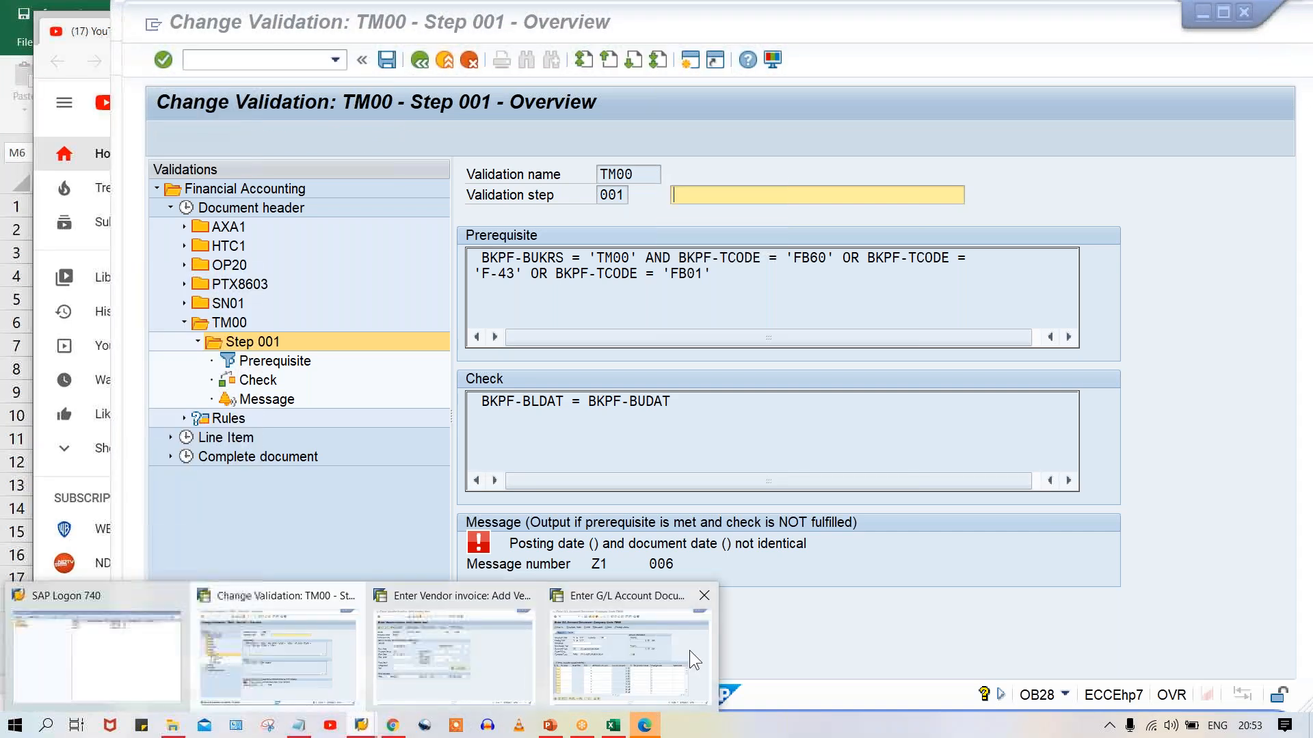
pyautogui.click(508, 666)
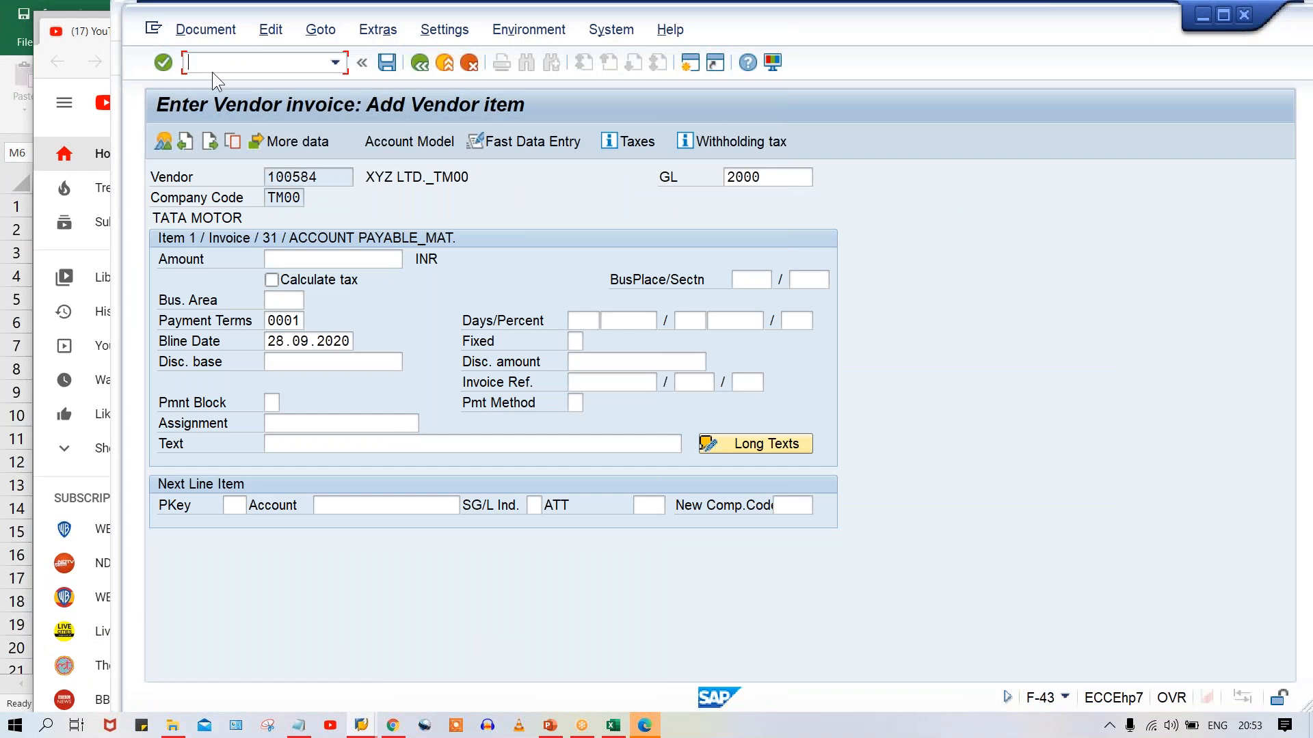
pyautogui.write('/NF-432')
pyautogui.press('Return')
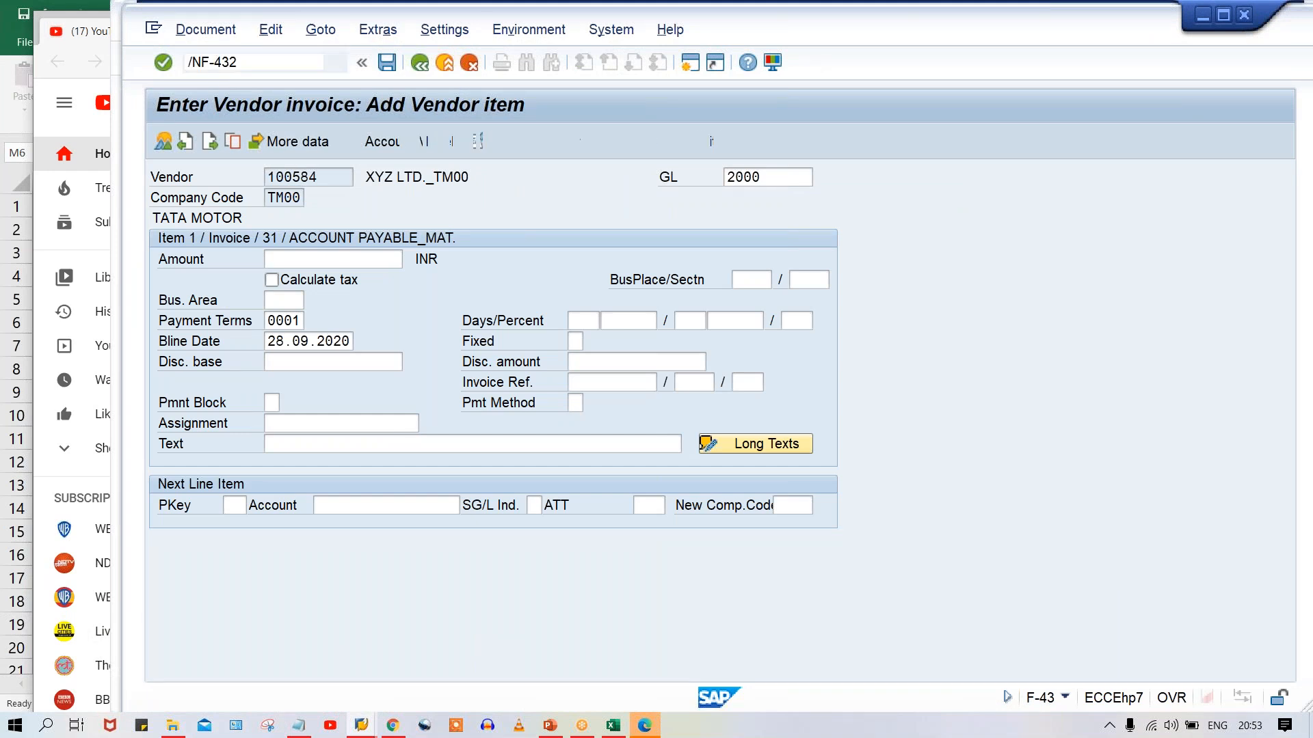
pyautogui.write('F-43')
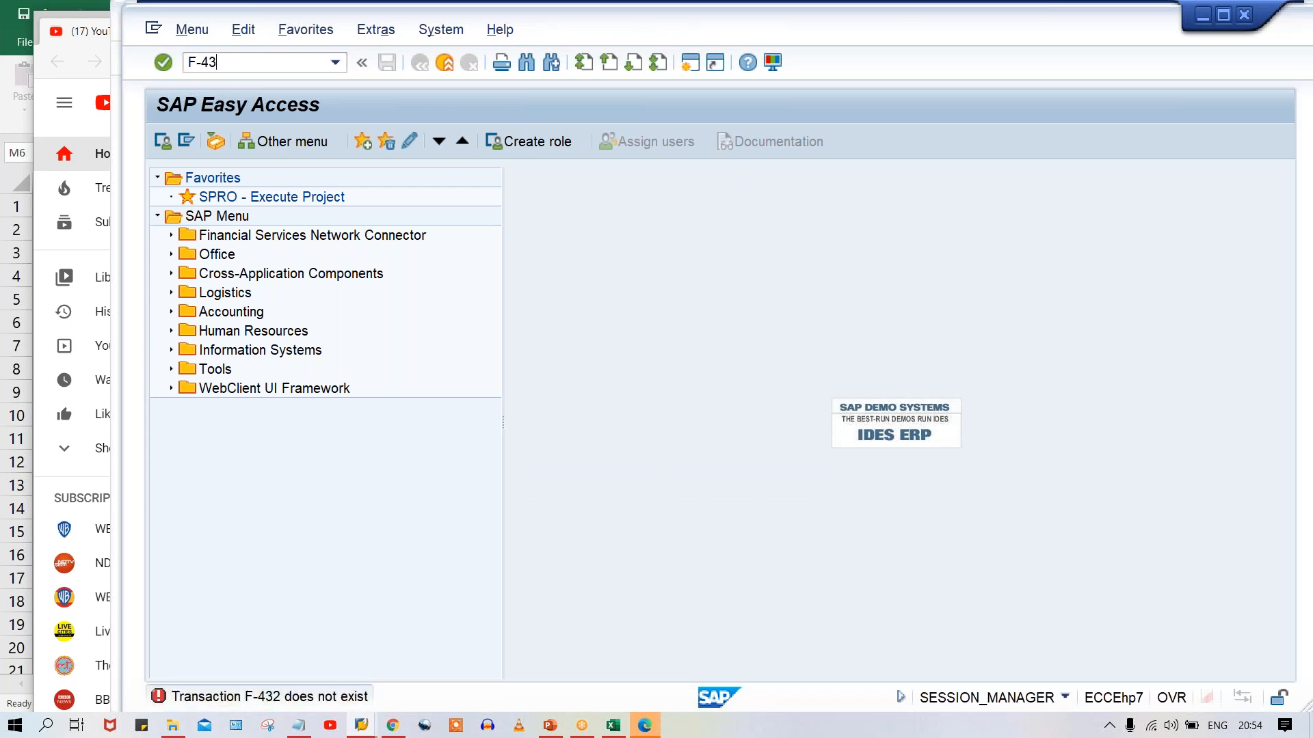
pyautogui.press('Return')
# Step: Fill in the invoice header with document date 25.09.2020, posting date 28.09.2020 and the vendor account, and submit it to test the validation
pyautogui.press('space')
pyautogui.click(335, 199)
pyautogui.click(357, 566)
pyautogui.press('space')
pyautogui.click(369, 262)
pyautogui.press('Return')
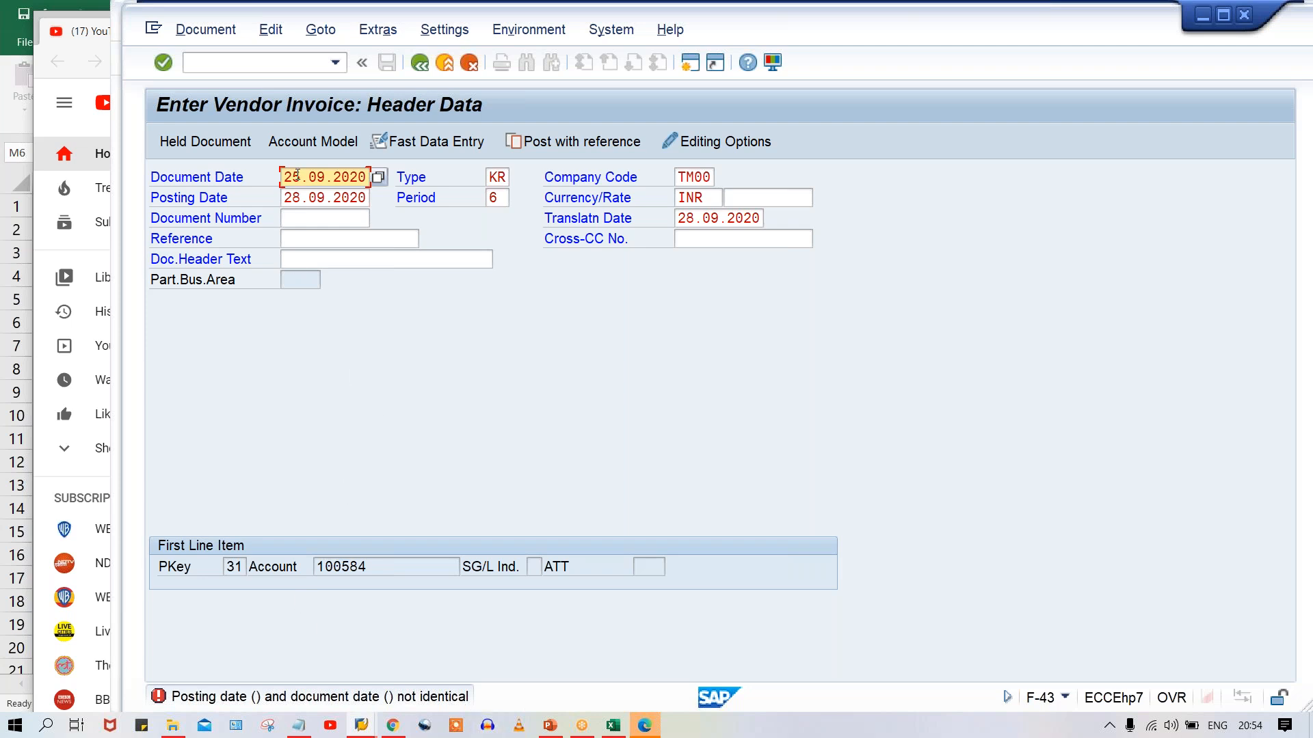
# Step: Set the document date to 28.09.2020 and continue to the vendor item
pyautogui.write('8')
pyautogui.press('Left')
pyautogui.write('28')
pyautogui.press('Return')
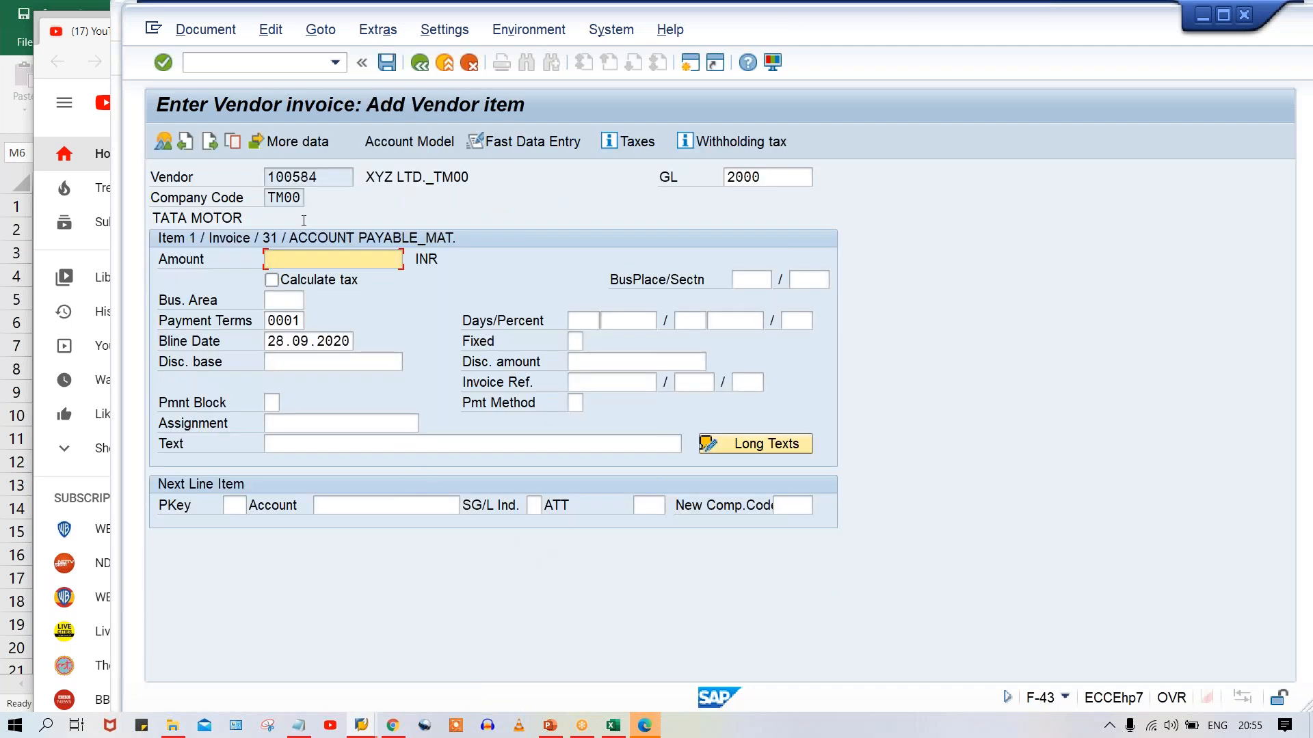
# Step: Enter an amount of 1100 INR for the vendor item and posting key 40 for the next line item
pyautogui.write('1100')
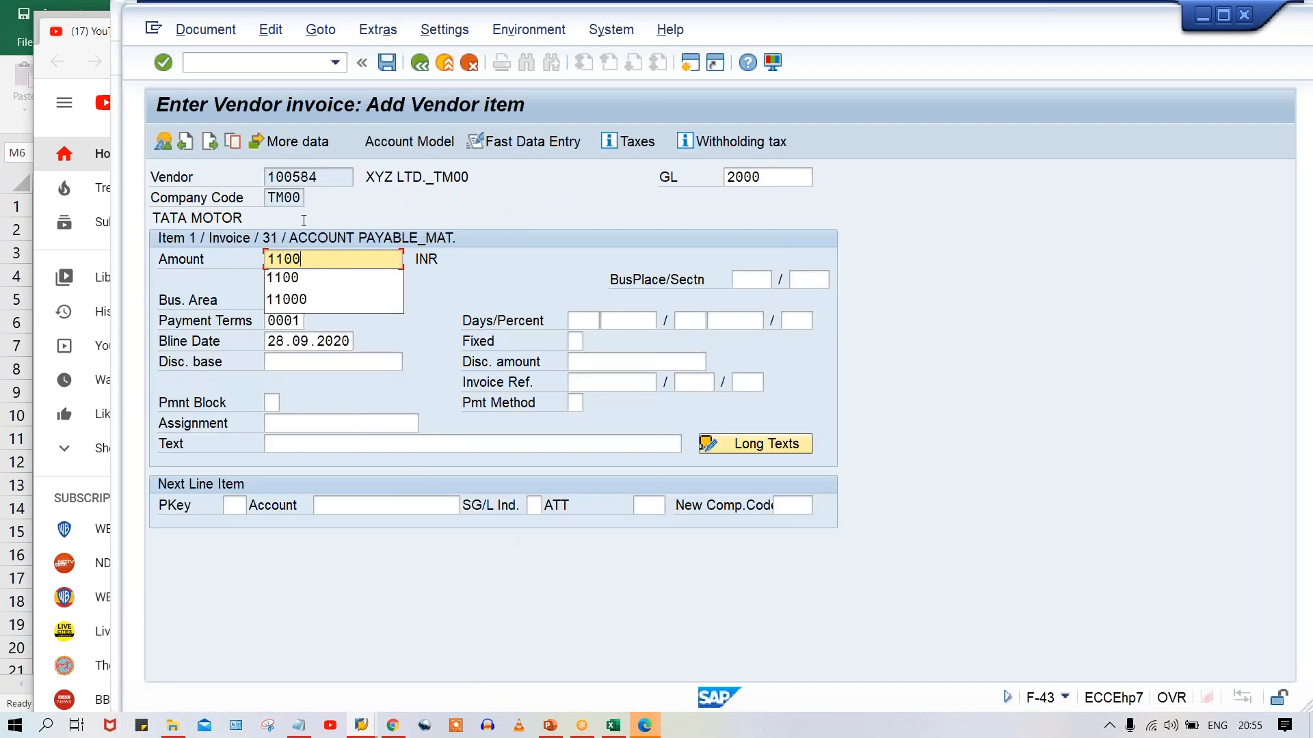
pyautogui.press('Return')
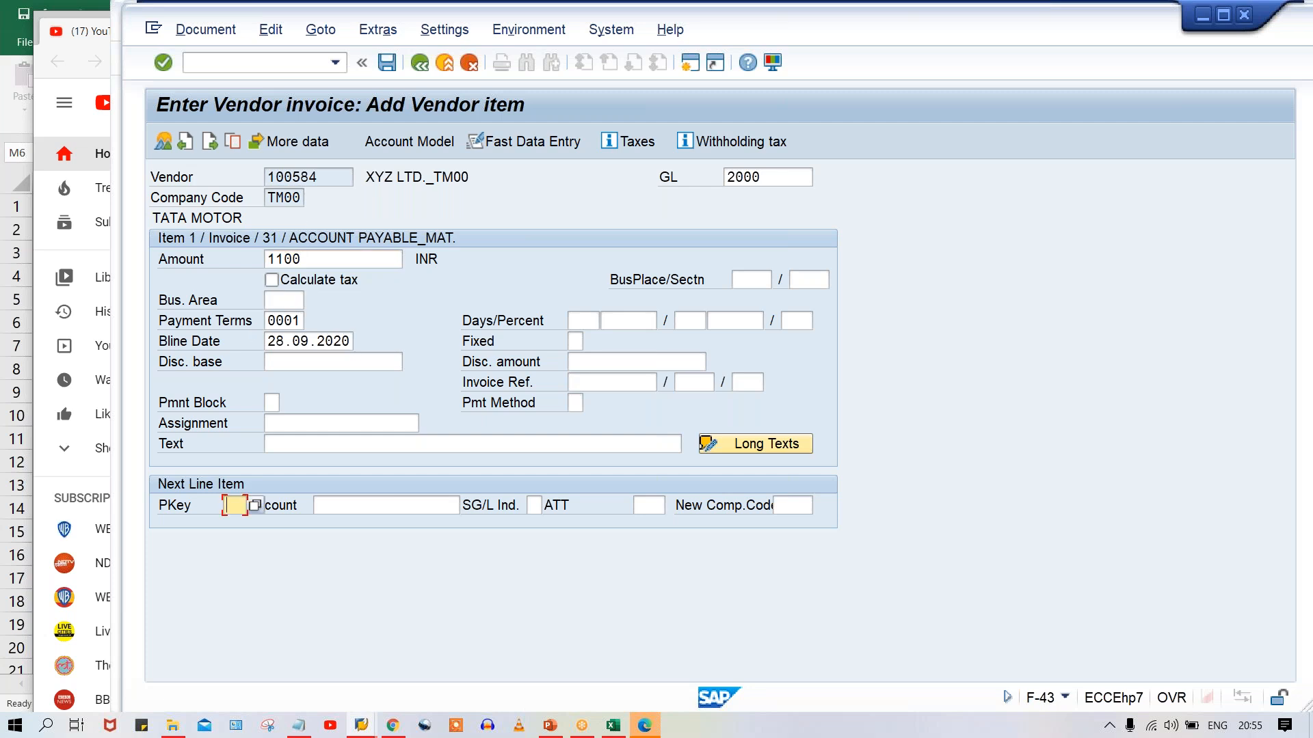
pyautogui.write('40')
pyautogui.press('Tab')
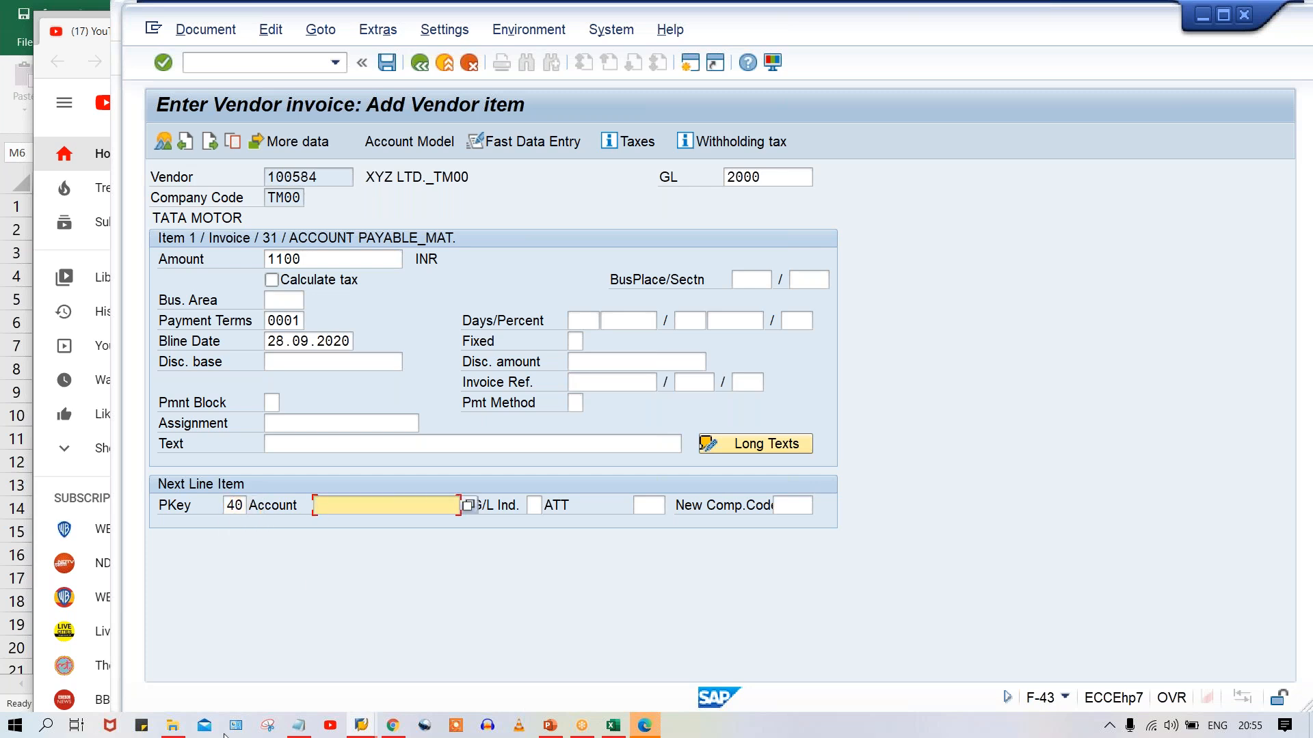
# Step: Switch to the G/L document session, start transaction FS00 and display the RENT ACT. expense account's company-code settings
pyautogui.click(365, 727)
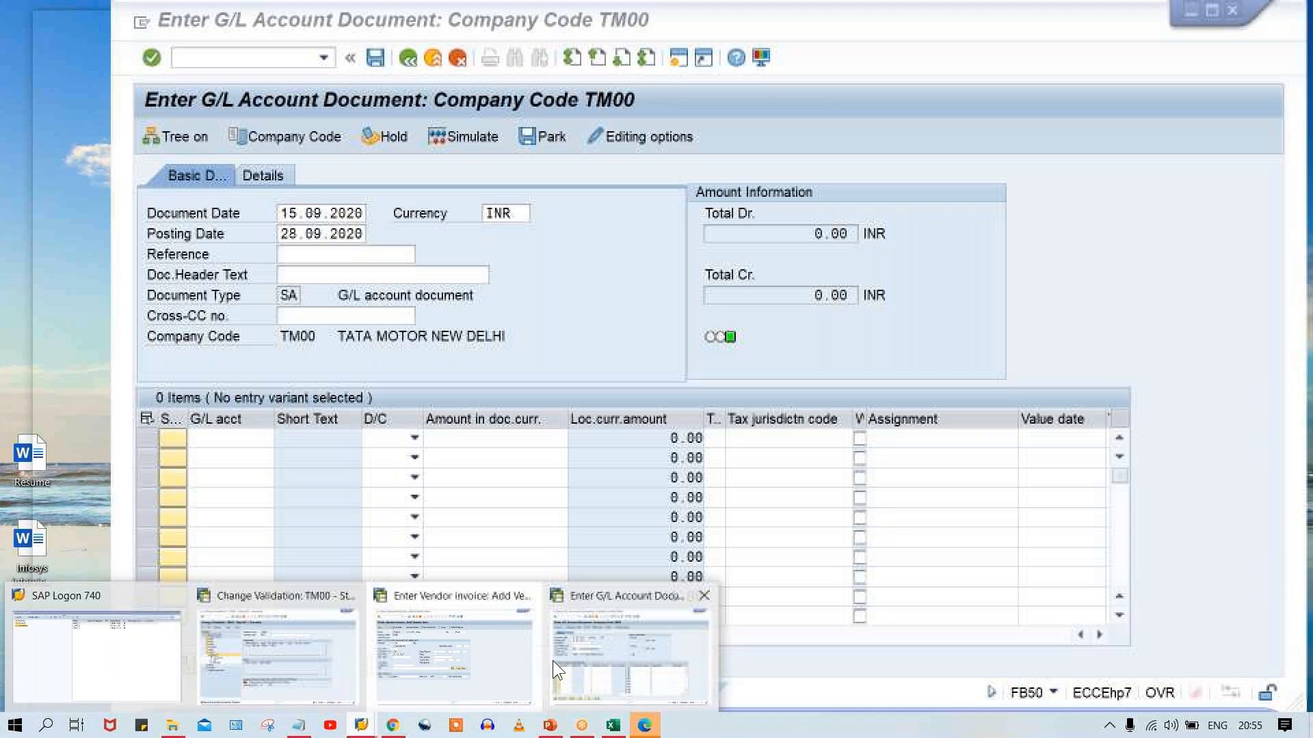
pyautogui.click(553, 660)
pyautogui.write('/')
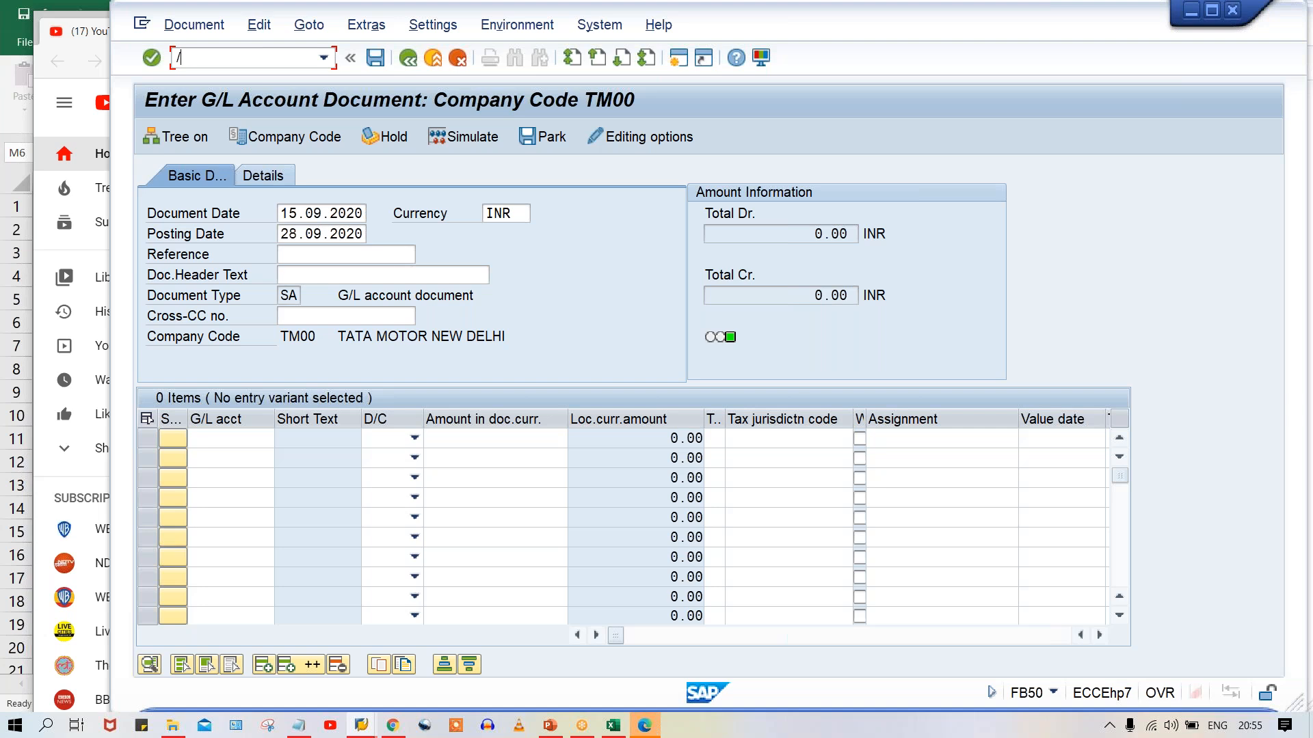
pyautogui.write('NFS00')
pyautogui.press('Return')
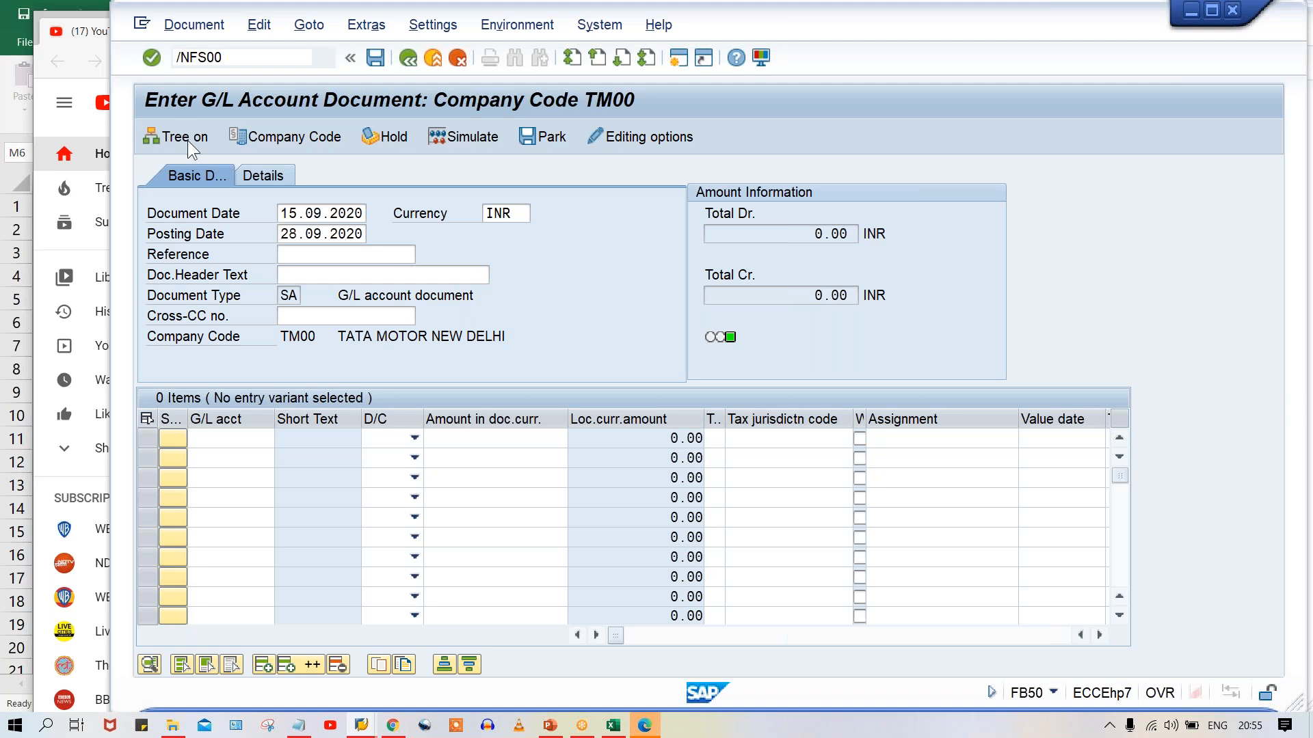
pyautogui.doubleClick(202, 231)
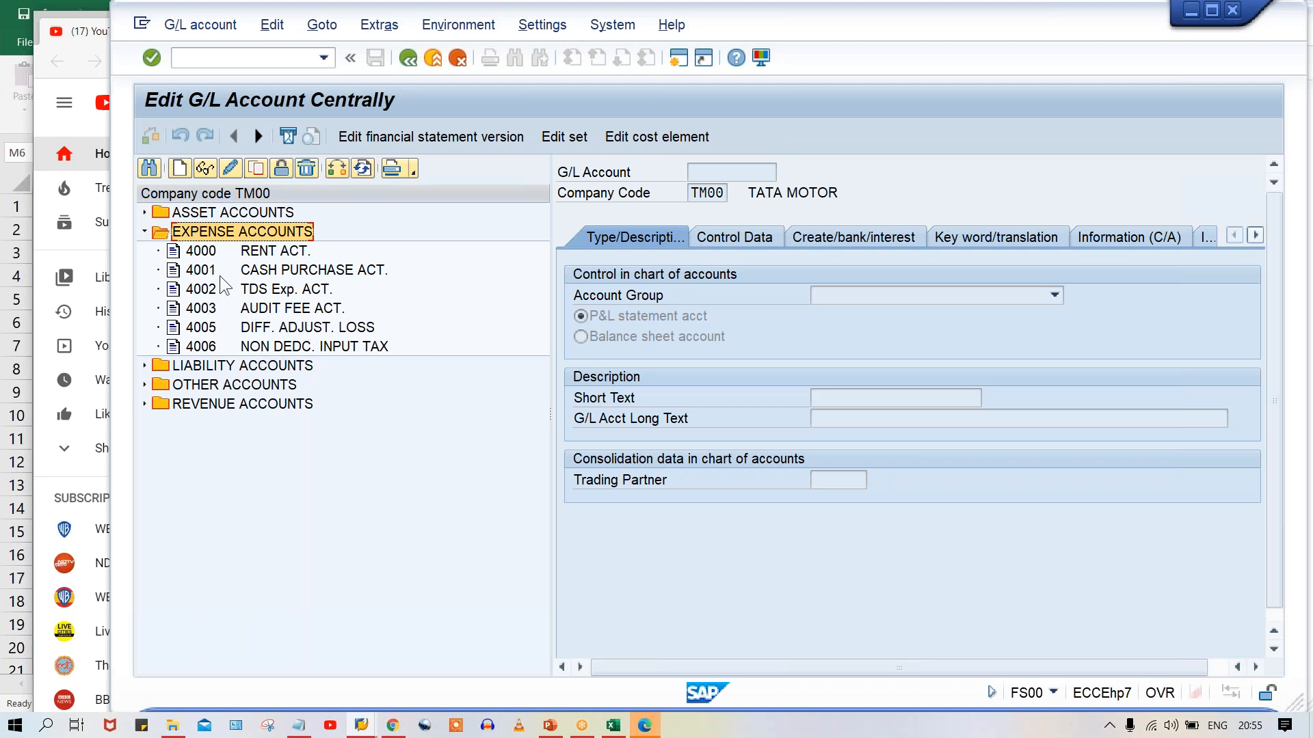
pyautogui.doubleClick(284, 253)
pyautogui.click(816, 237)
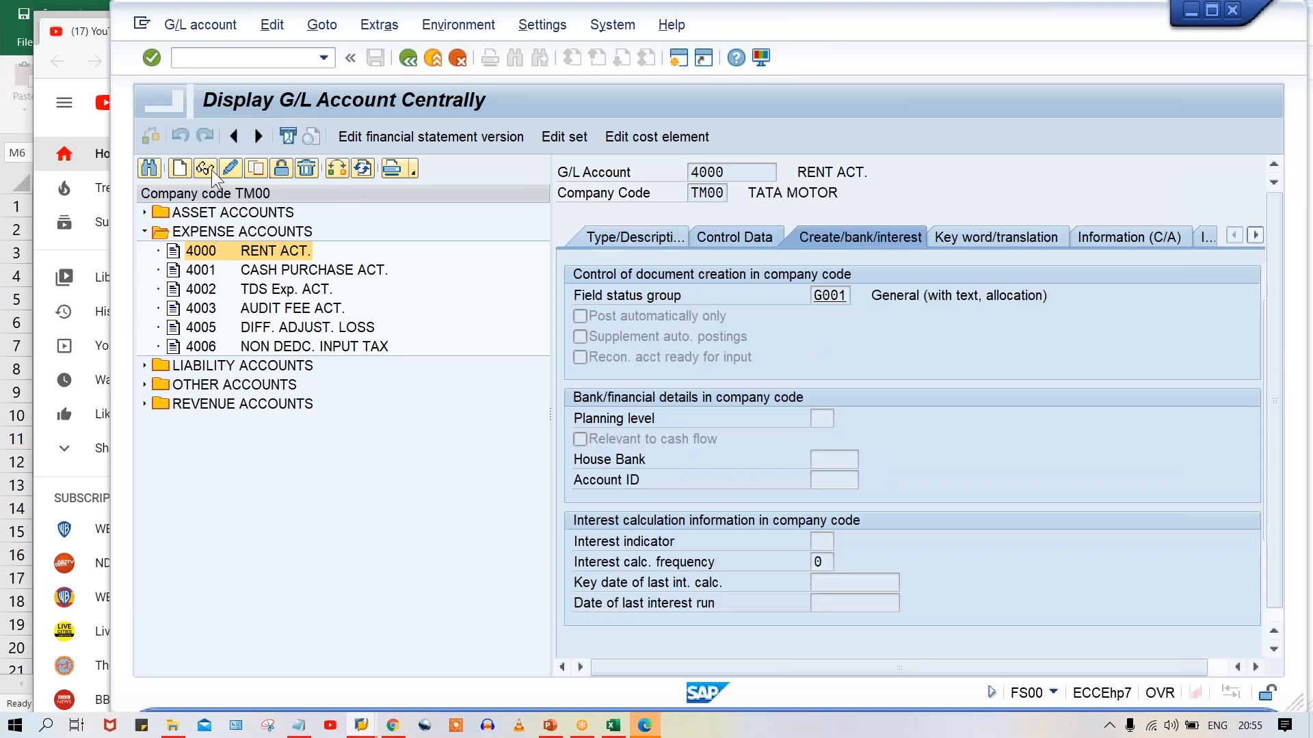
# Step: Clear the sales tax code in the RENT ACT. account's control data and save the account despite warnings
pyautogui.click(736, 236)
pyautogui.moveTo(814, 378); pyautogui.dragTo(891, 380)
pyautogui.press('Delete')
pyautogui.hotkey('ctrl', 's')
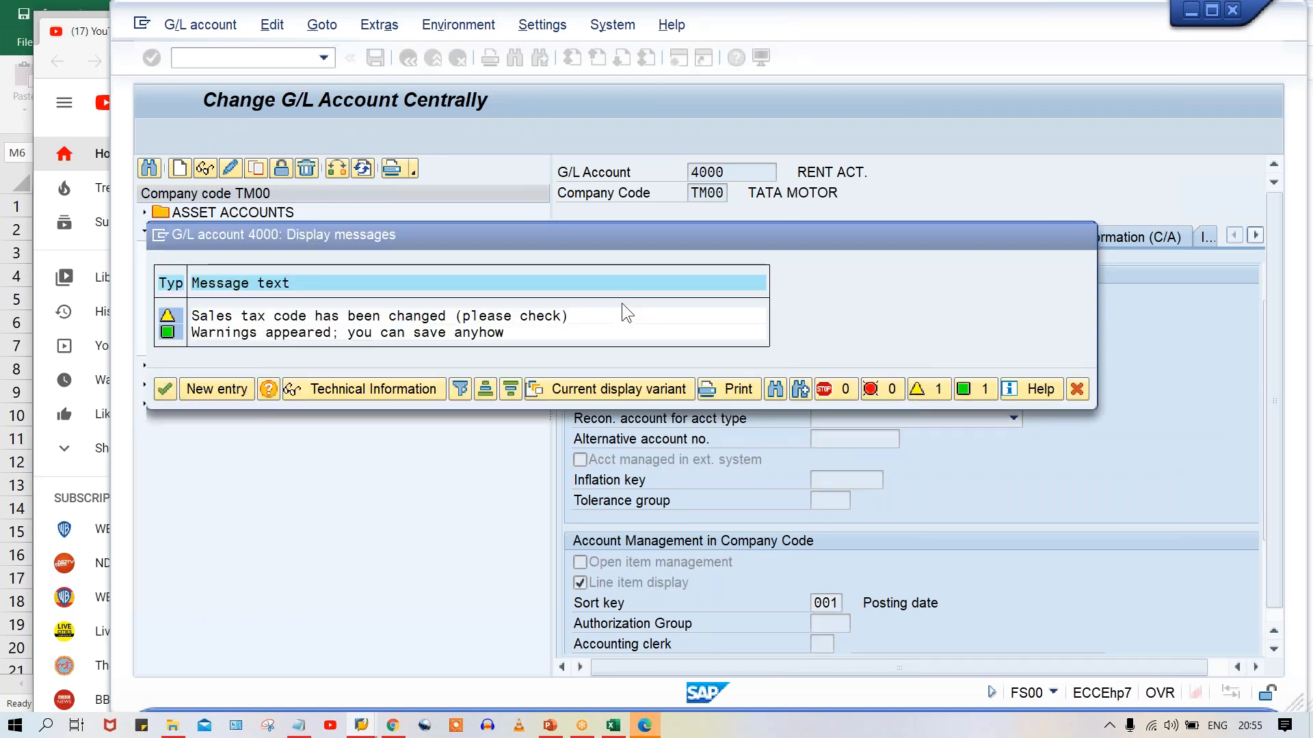
pyautogui.press('Return')
# Step: Return to the F-43 vendor invoice and enter the RENT ACT. G/L account for the next line item
pyautogui.hotkey('alt', 'Tab')
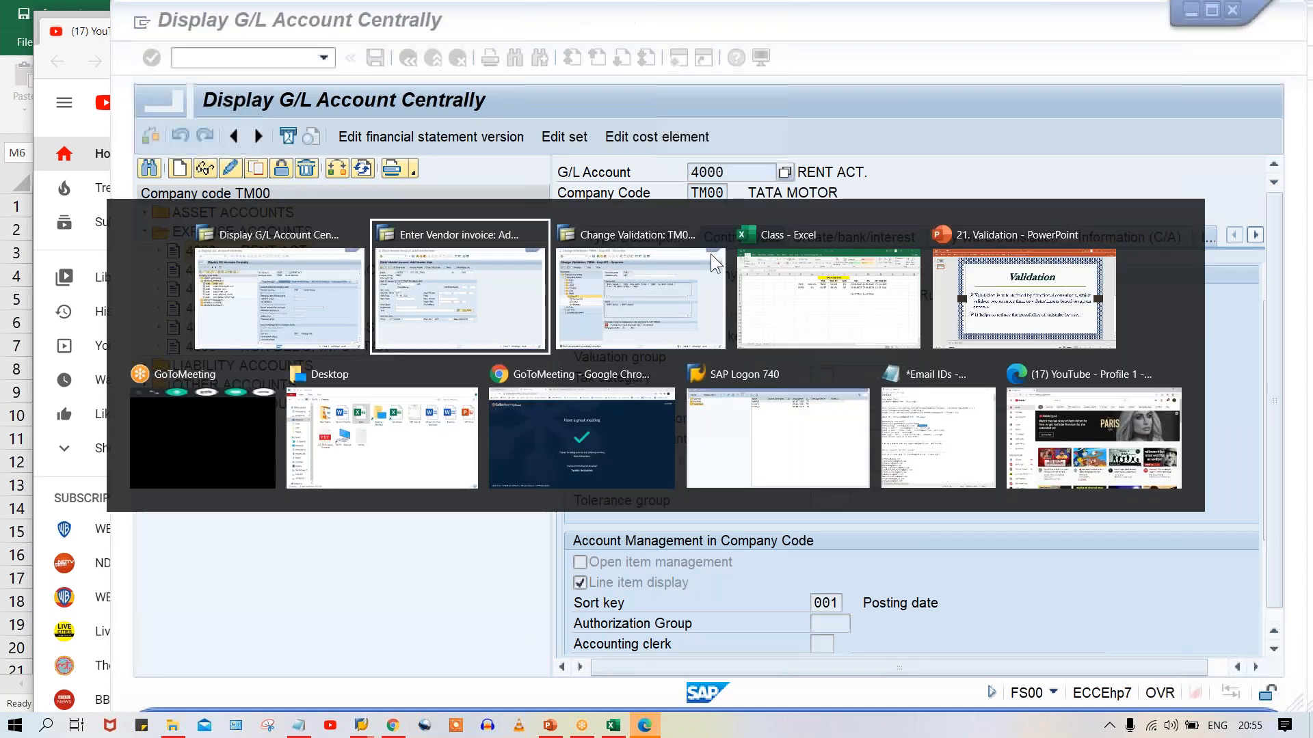
pyautogui.click(374, 503)
pyautogui.write('4000')
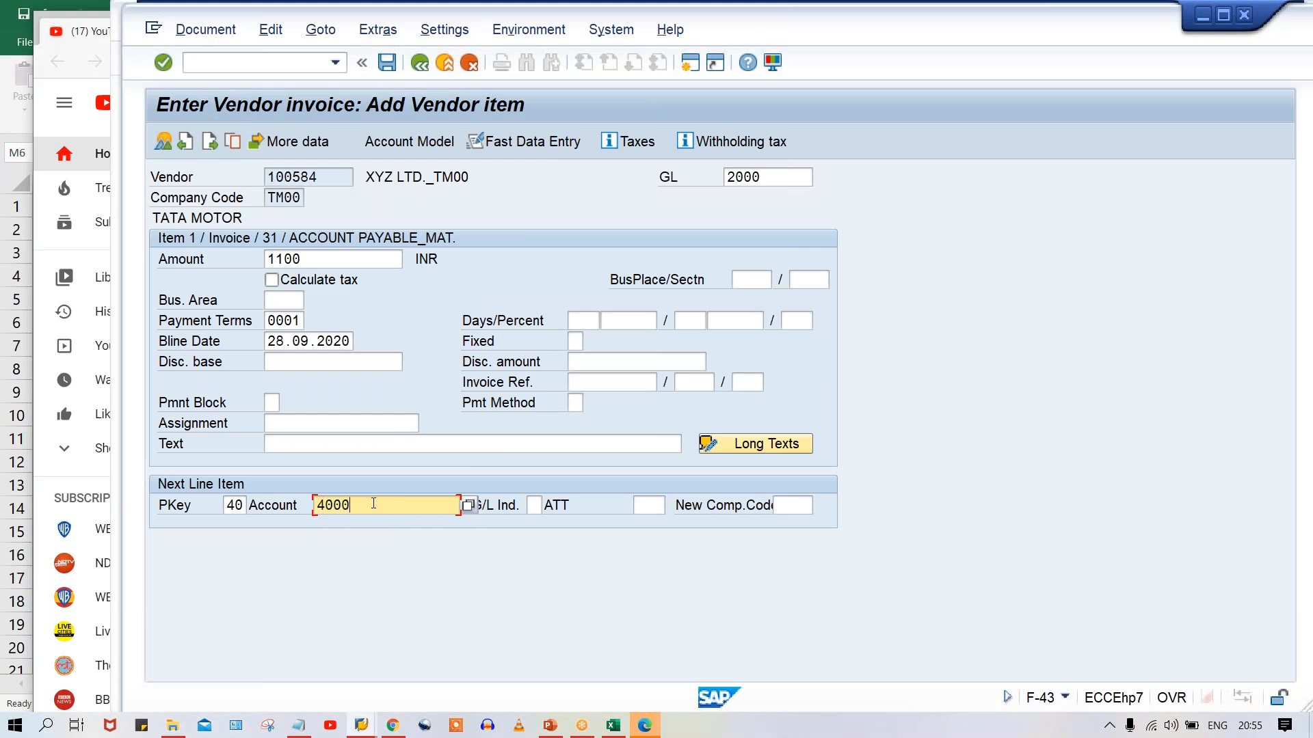
pyautogui.press('Return')
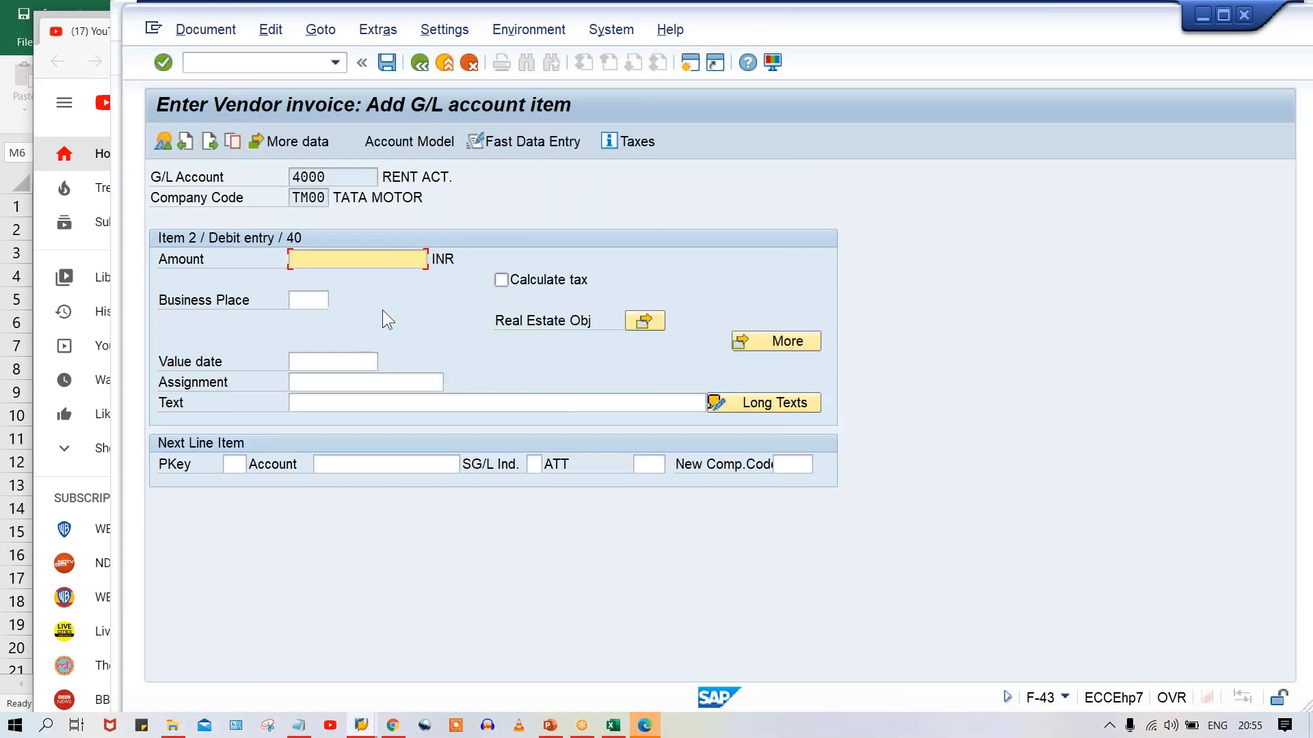
# Step: Enter * as the debit item's amount to take over the balance and post the vendor invoice
pyautogui.write('*')
pyautogui.click(270, 30)
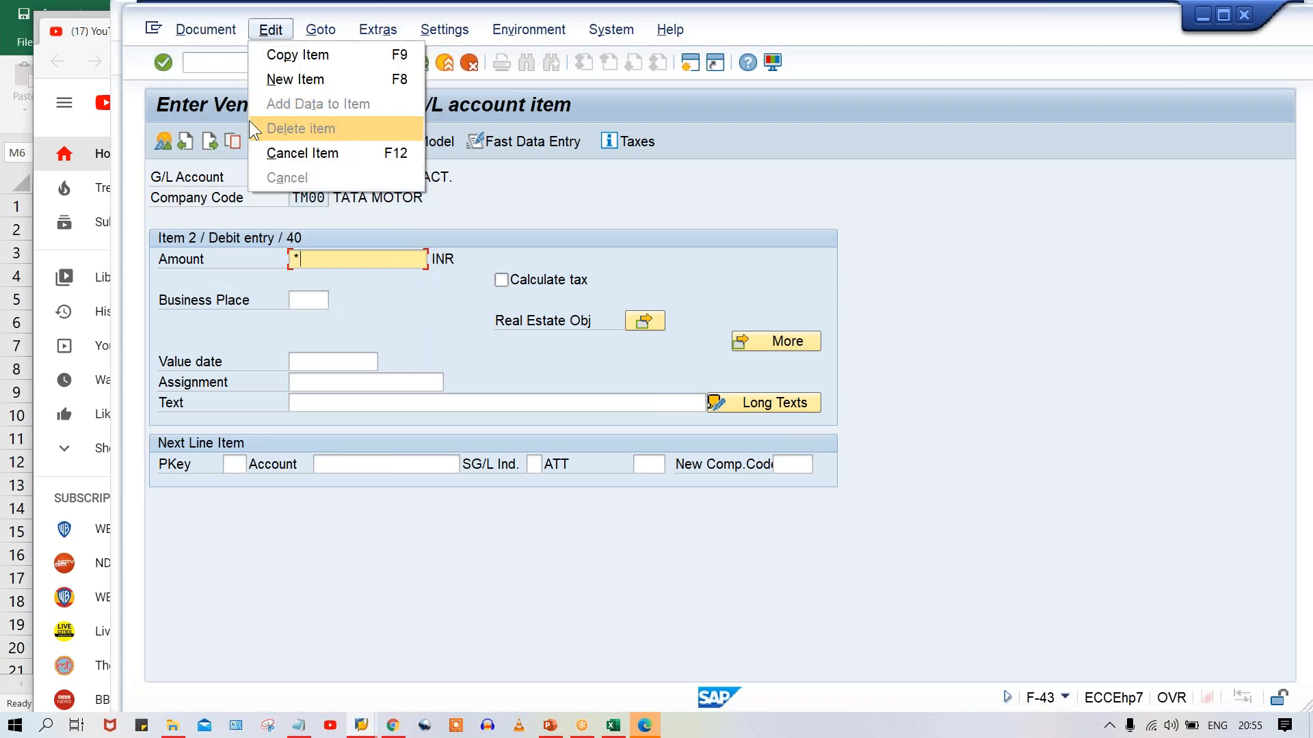
pyautogui.click(209, 129)
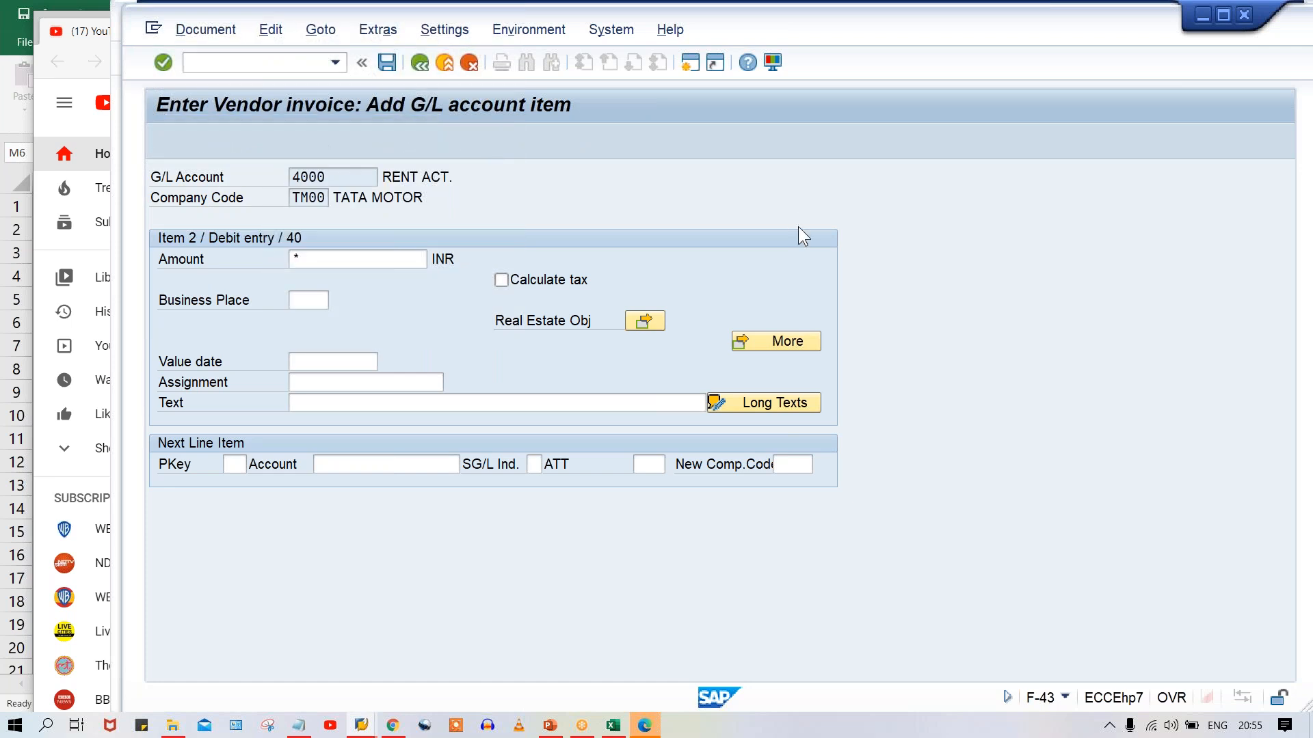
pyautogui.hotkey('ctrl', 's')
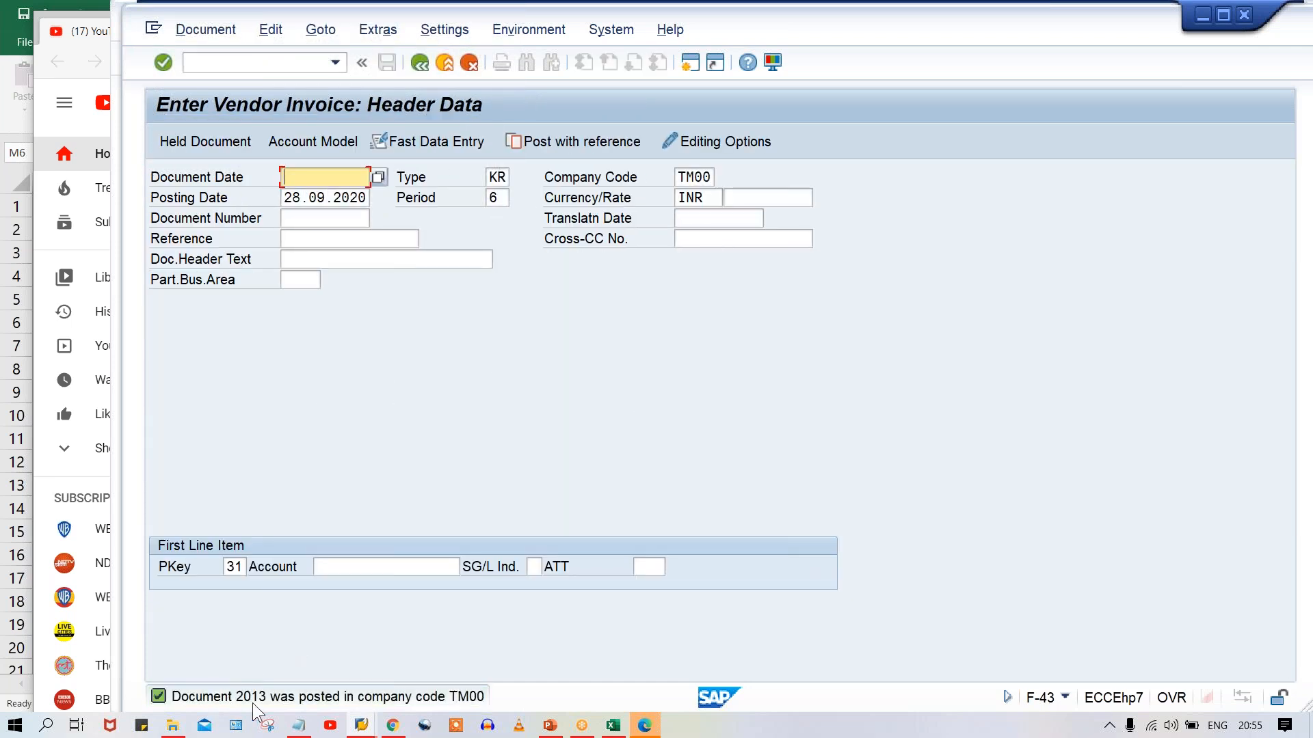
# Step: Start transaction FBL1N and list the vendor's open items in company code TM00 at key date 28.09.2020
pyautogui.click(234, 62)
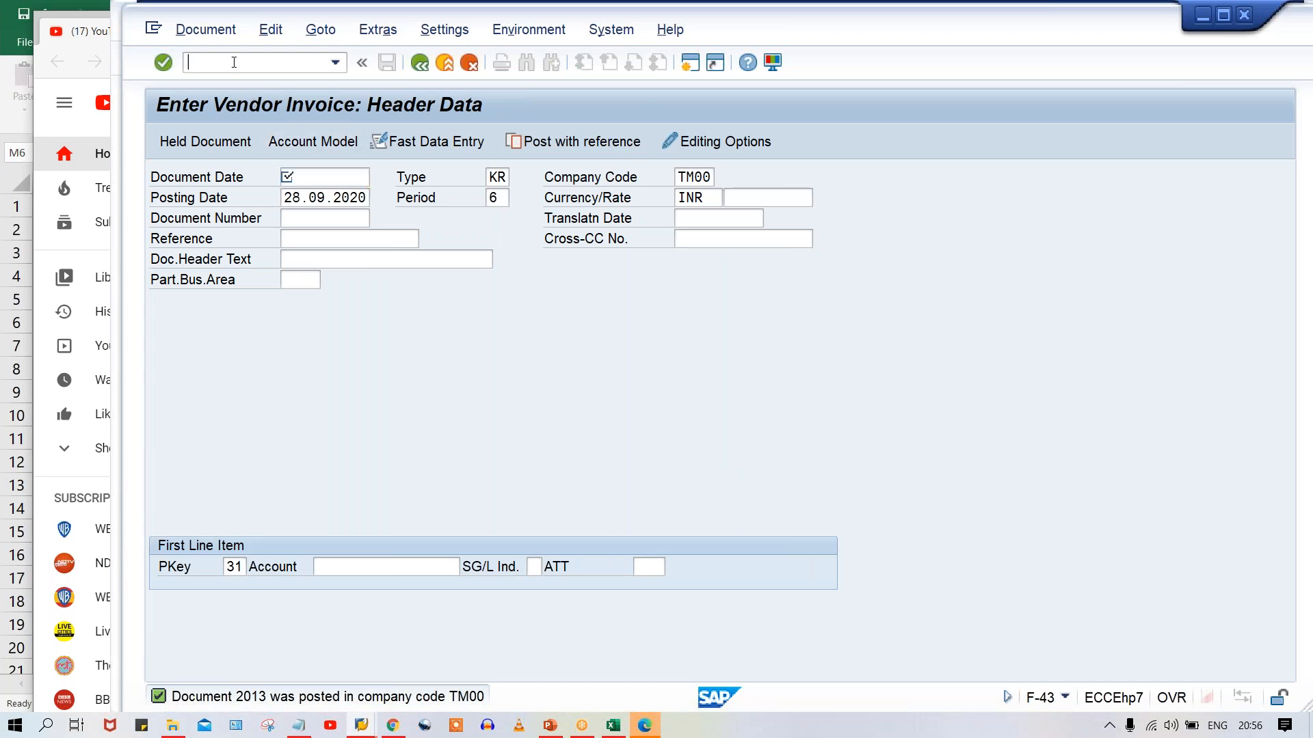
pyautogui.write('/NFBL1N')
pyautogui.press('Return')
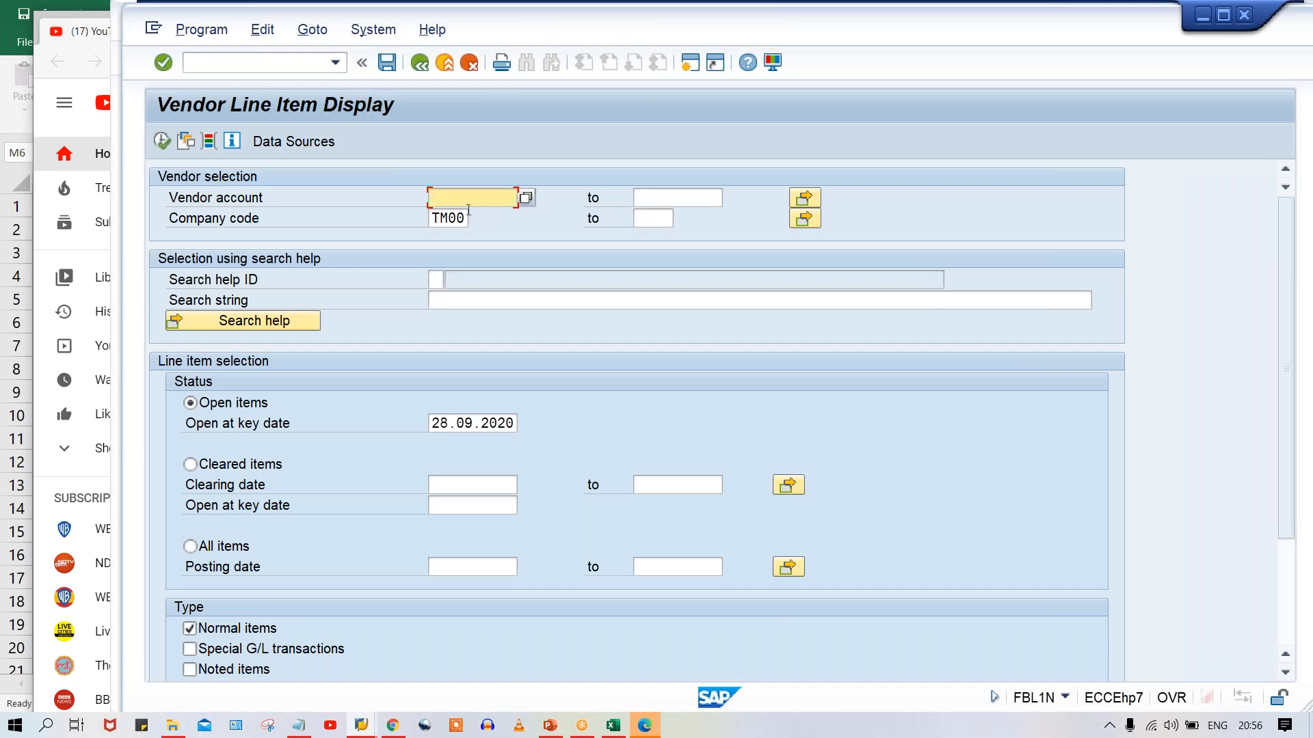
pyautogui.click(469, 204)
pyautogui.click(486, 239)
pyautogui.click(161, 137)
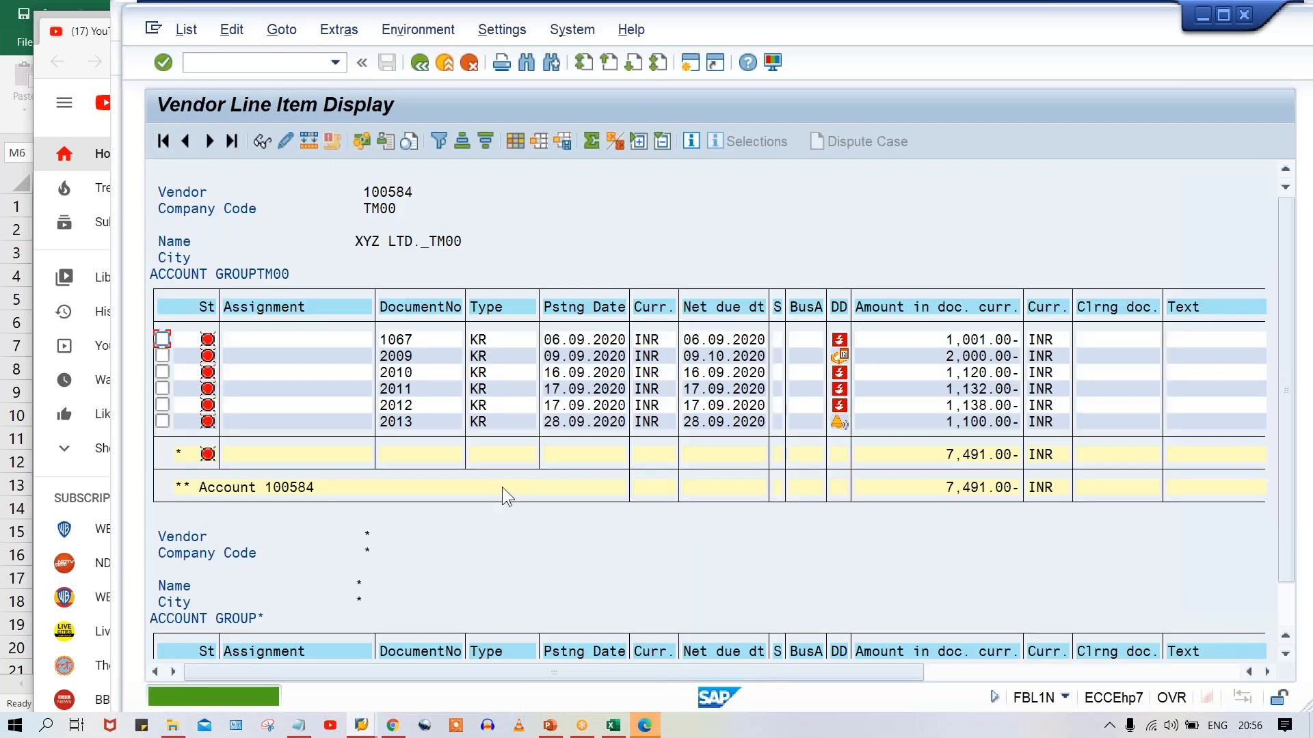
# Step: Locate the newly posted invoice and sort the vendor line items by document number in ascending order
pyautogui.click(410, 421)
pyautogui.click(397, 427)
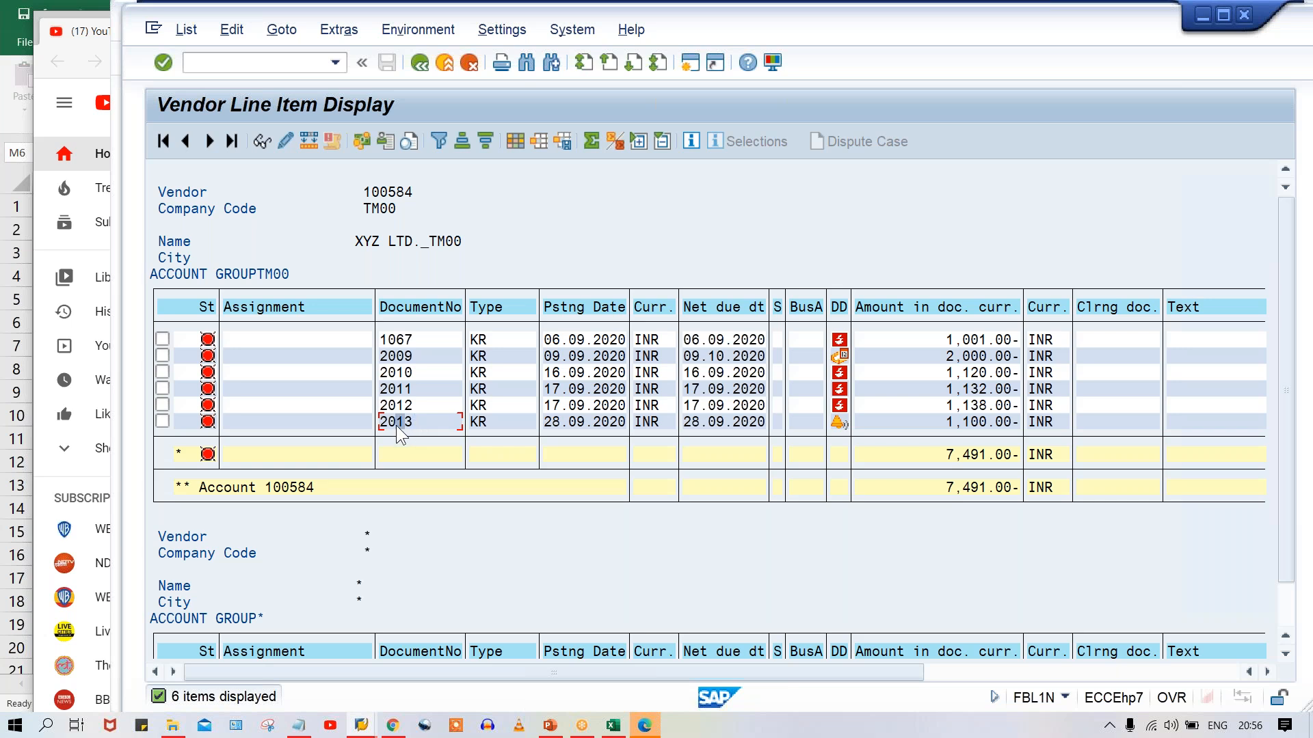
pyautogui.click(408, 274)
pyautogui.click(403, 308)
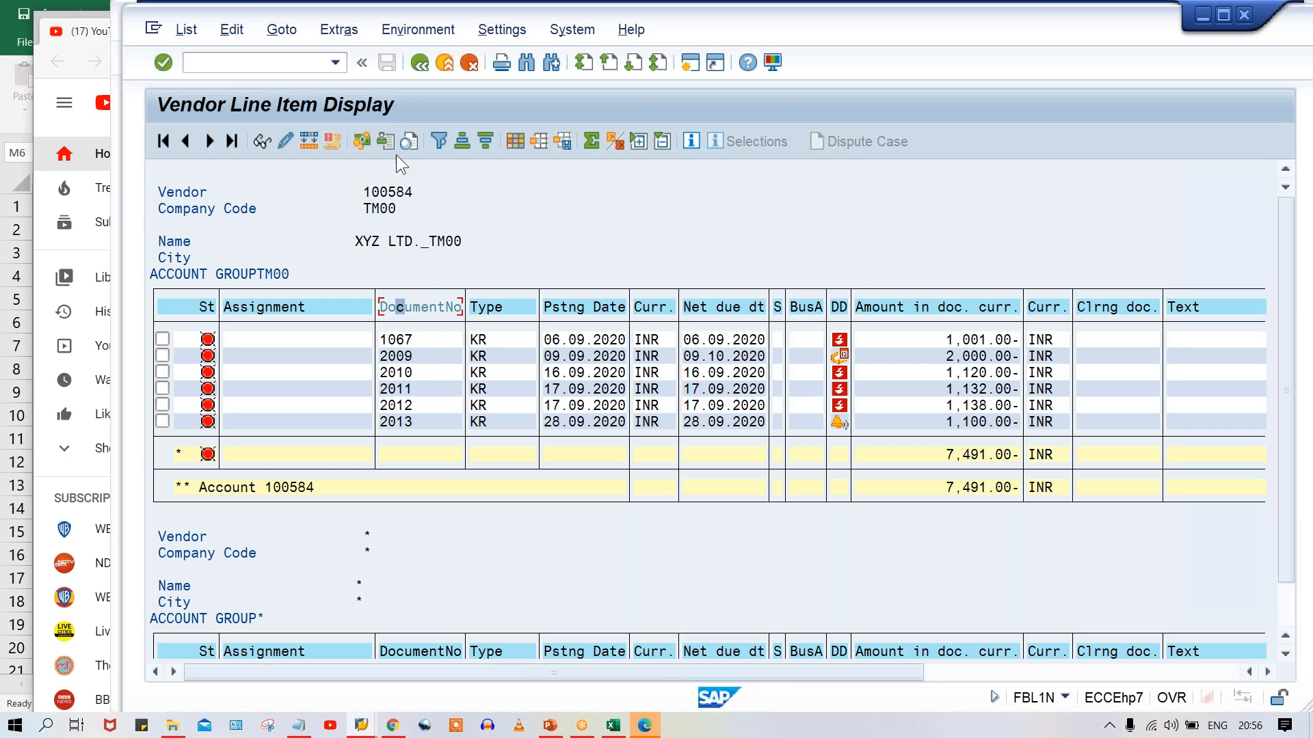
pyautogui.click(462, 142)
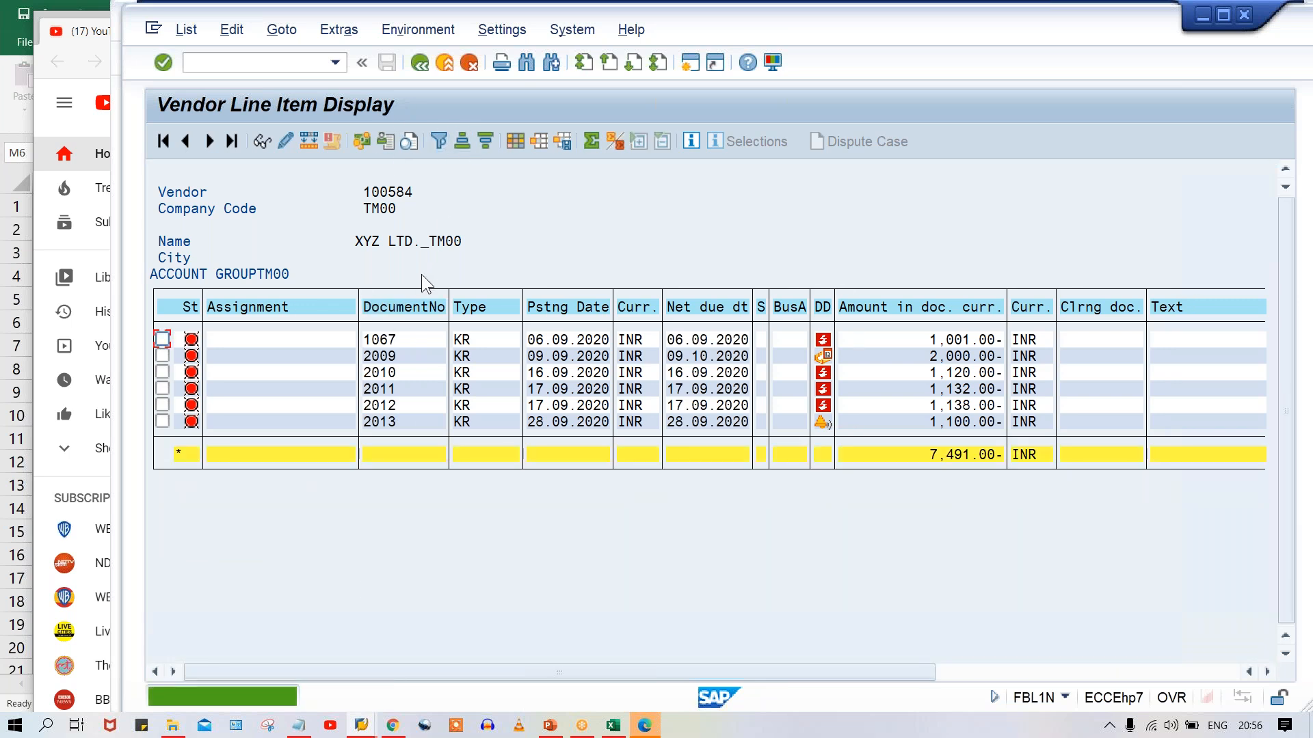
# Step: Sort the vendor line items by document number in descending order and check the TCode in the 1,132.00 invoice's document header
pyautogui.click(396, 301)
pyautogui.click(484, 140)
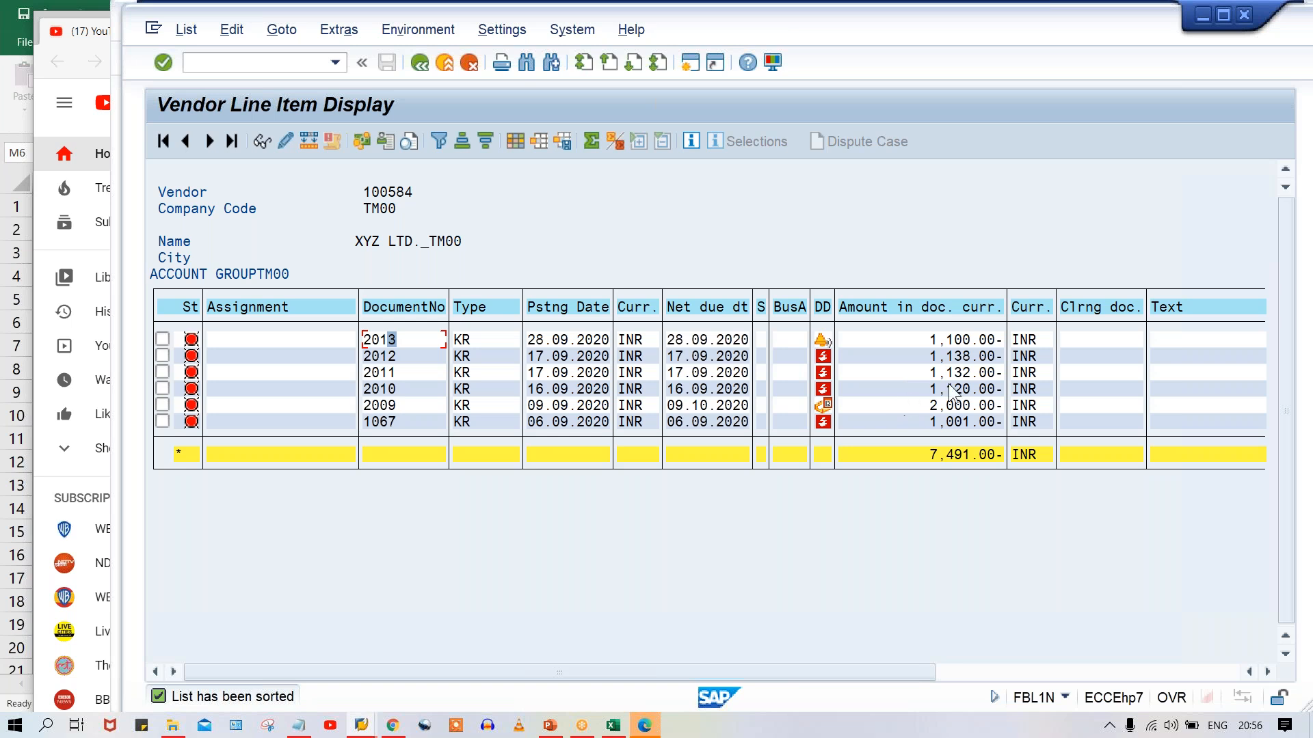
pyautogui.doubleClick(920, 374)
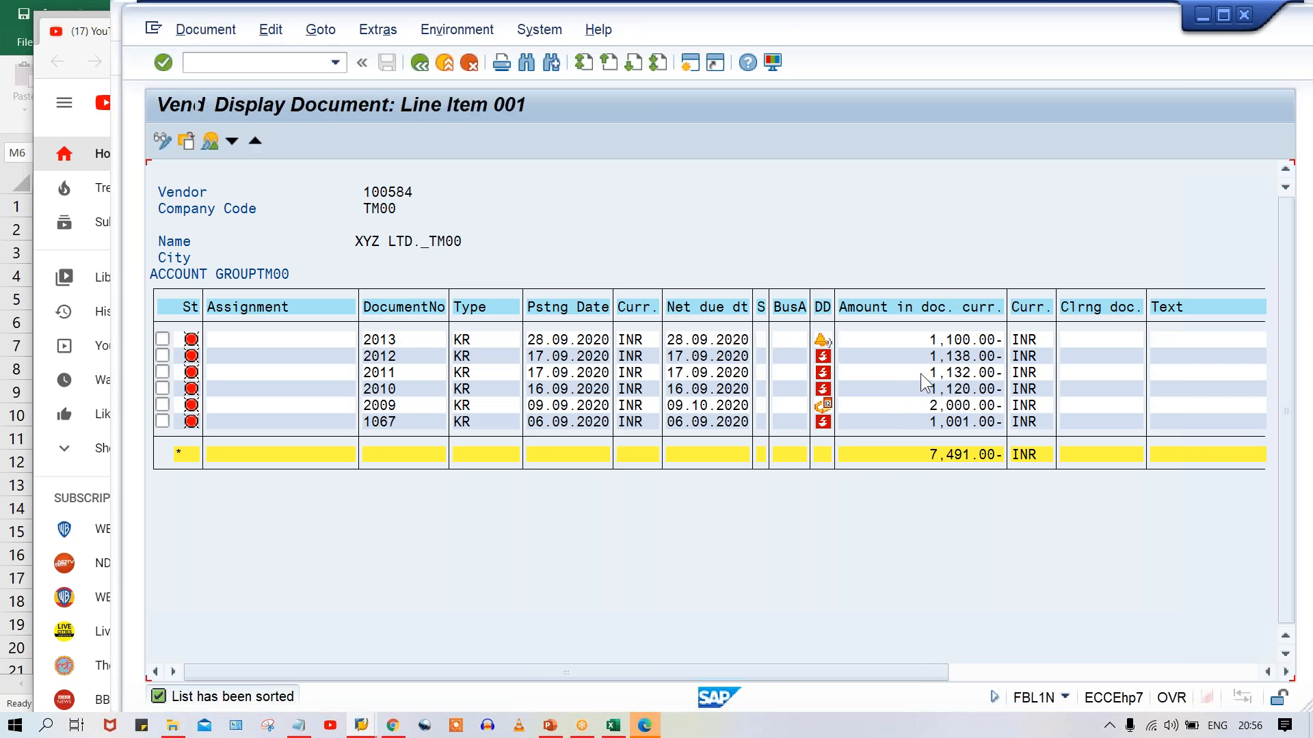
pyautogui.click(278, 141)
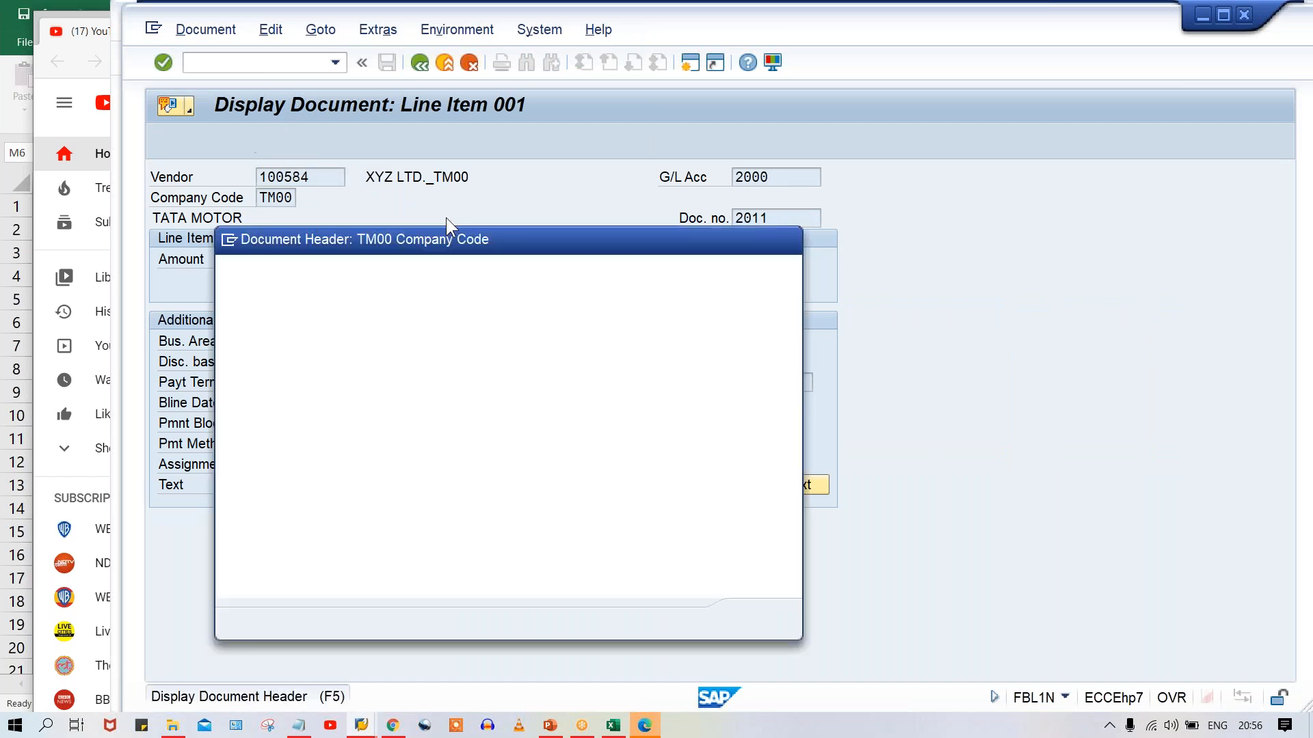
pyautogui.moveTo(396, 523); pyautogui.dragTo(278, 540)
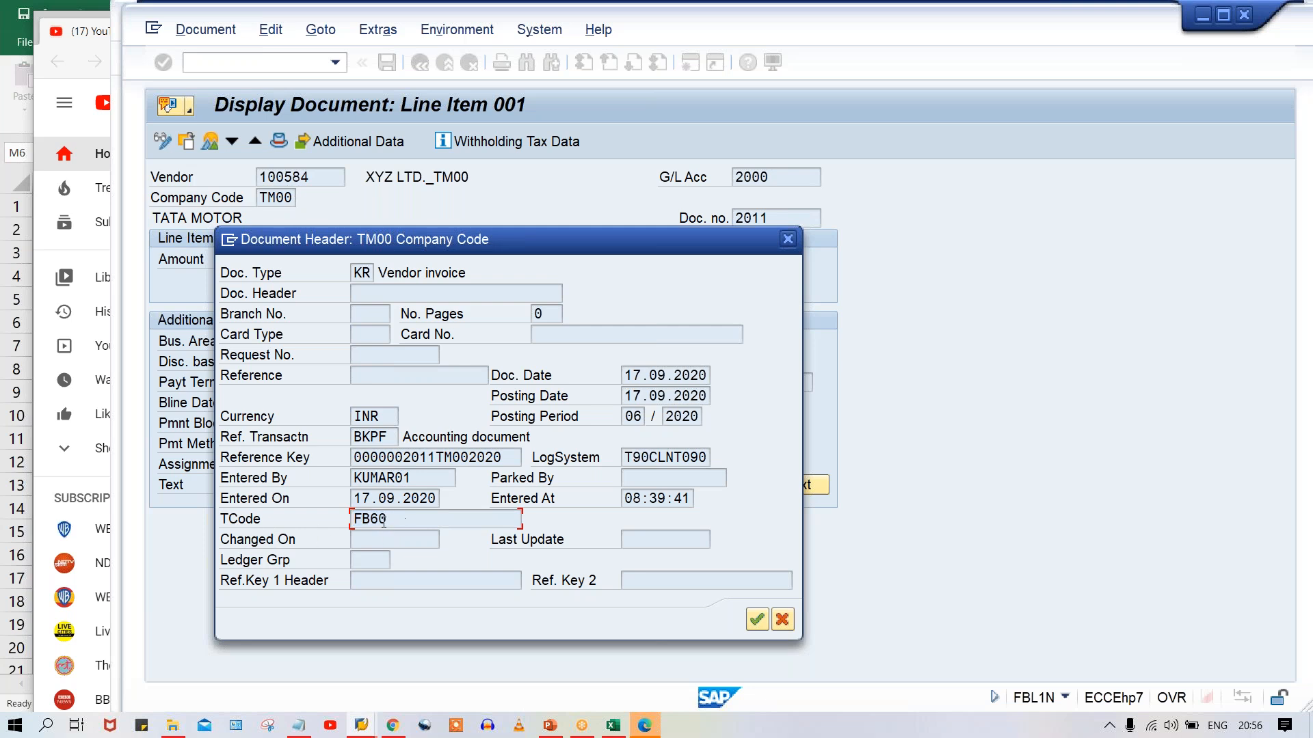
pyautogui.click(789, 238)
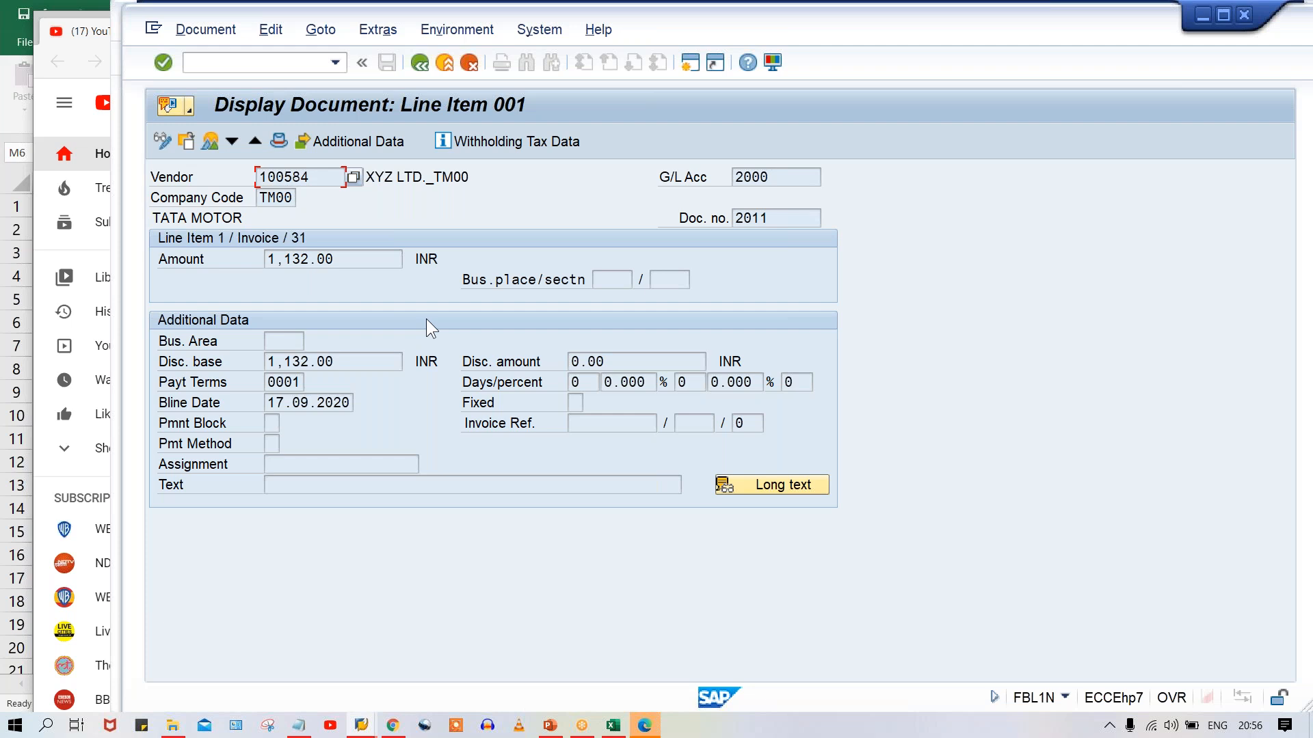
pyautogui.click(417, 63)
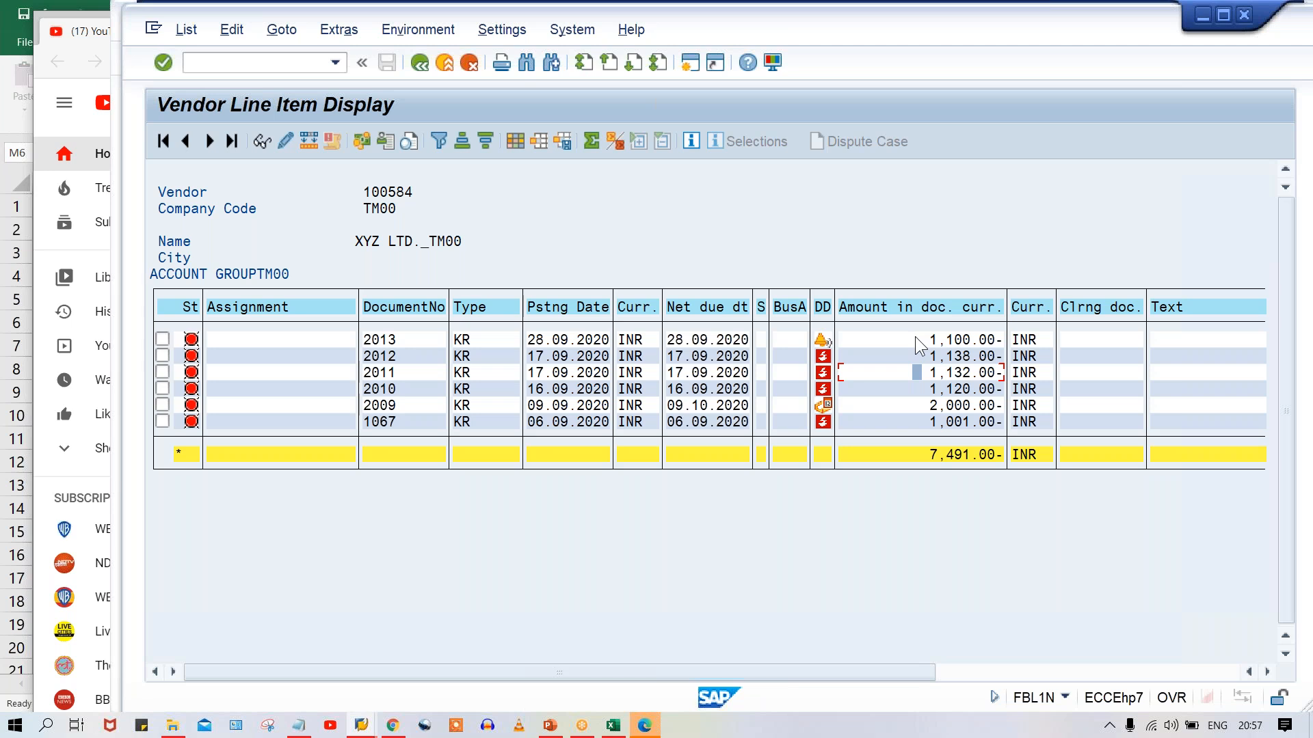
# Step: Open the newest 1,100.00 vendor invoice and check the TCode recorded in its document header
pyautogui.doubleClick(917, 340)
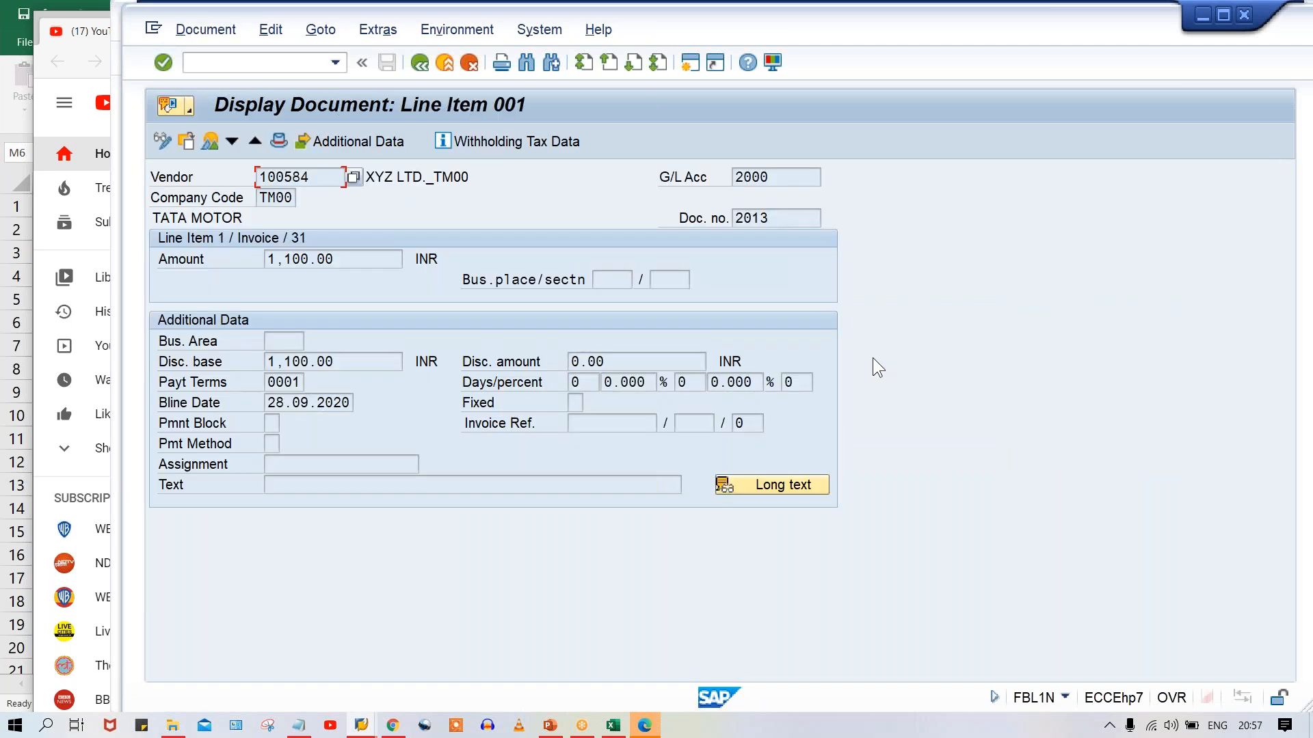
pyautogui.click(282, 137)
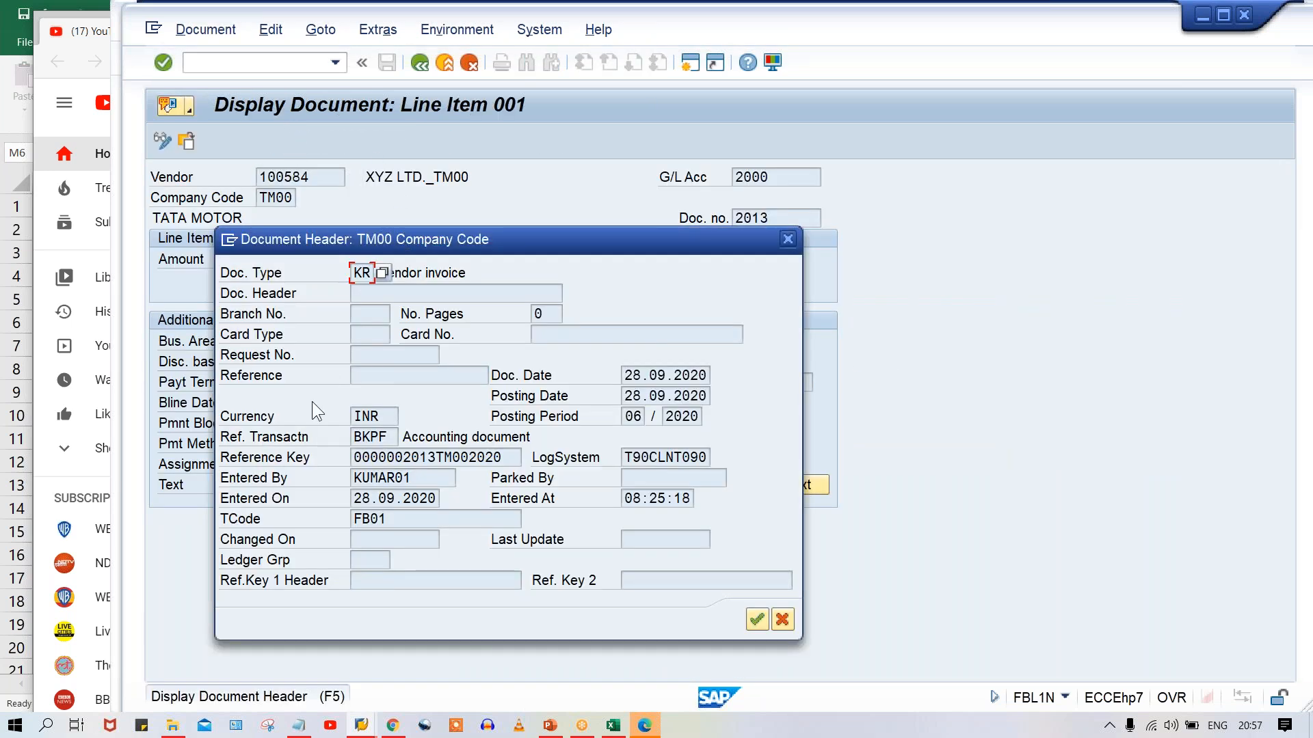
pyautogui.moveTo(395, 521); pyautogui.dragTo(353, 520)
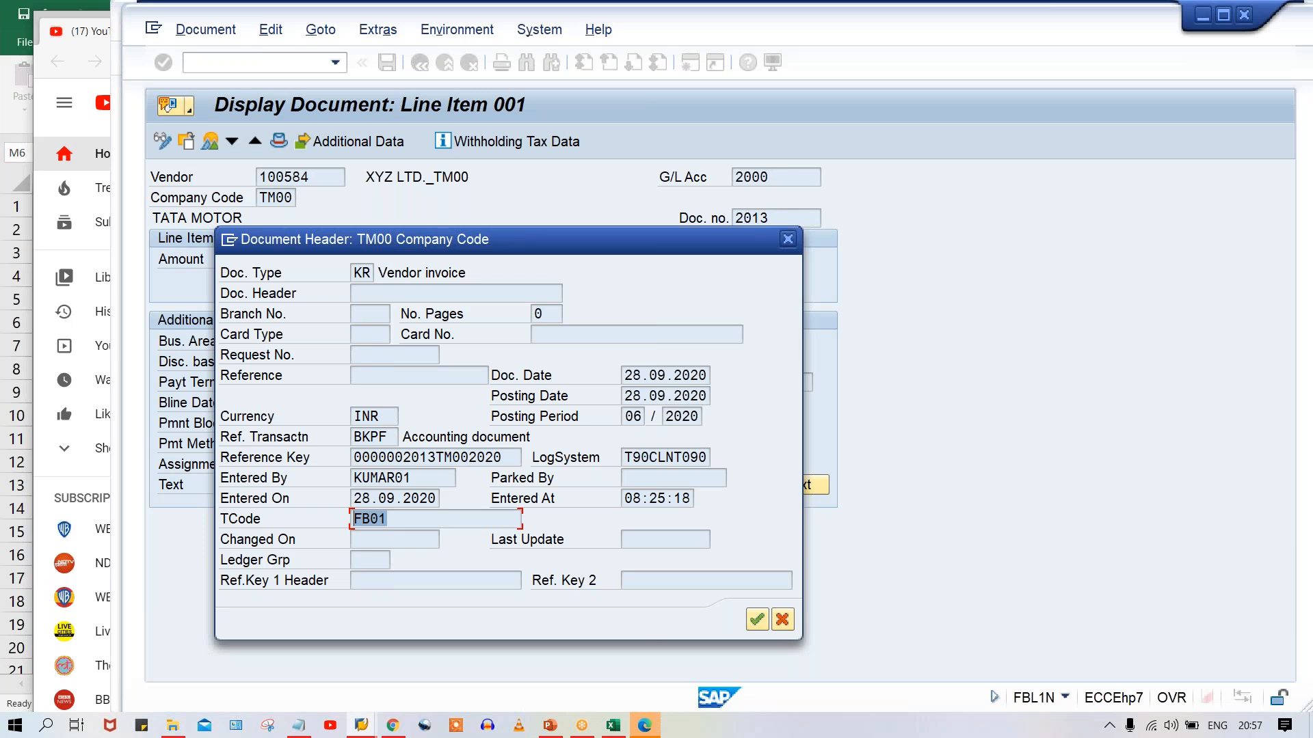
pyautogui.click(787, 239)
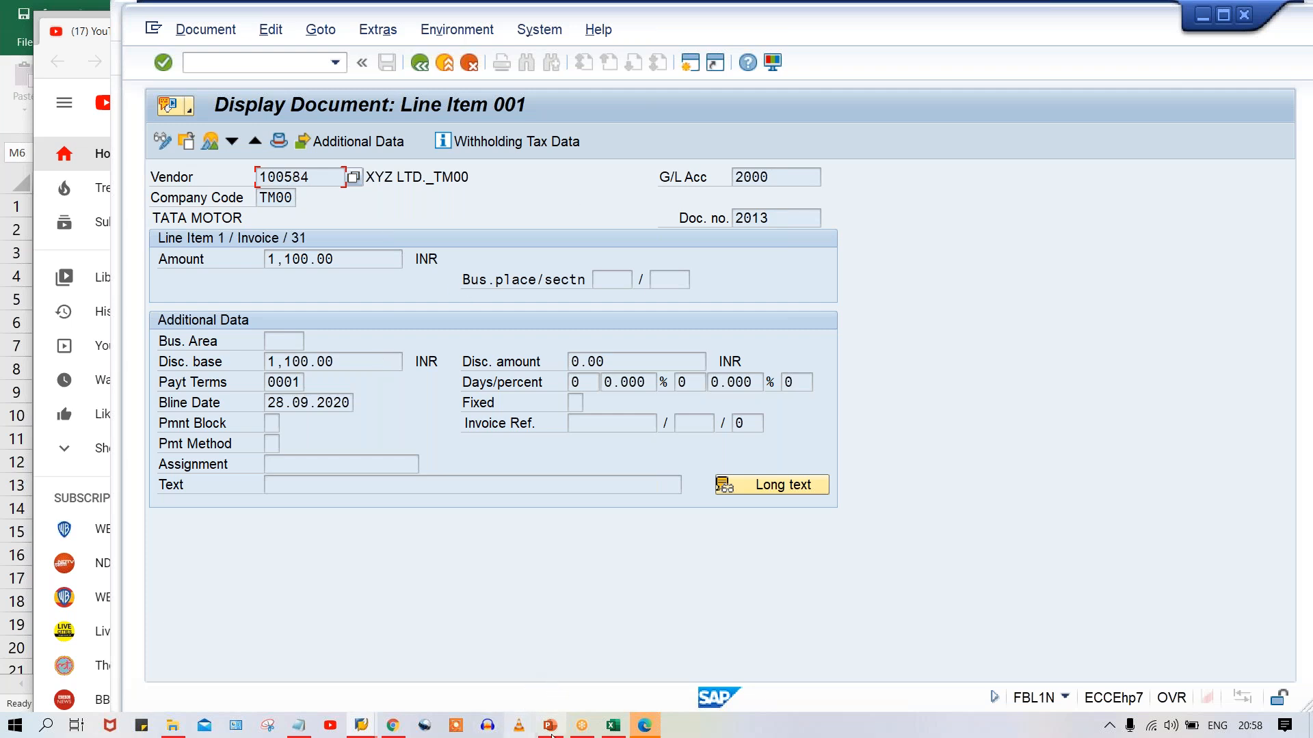
# Step: View the Validation slide in PowerPoint, and review the prerequisite, check and message of validation TM00 Step 001 in SAP
pyautogui.click(547, 726)
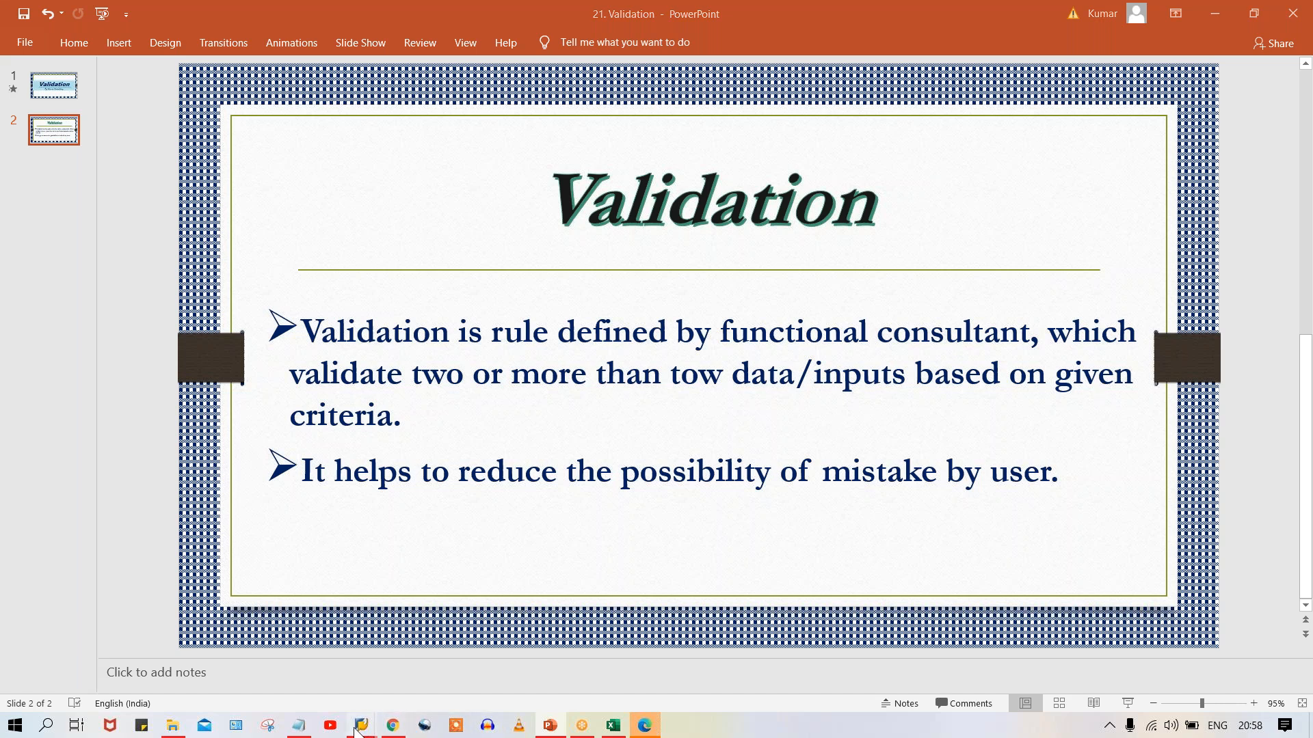
pyautogui.moveTo(359, 726)
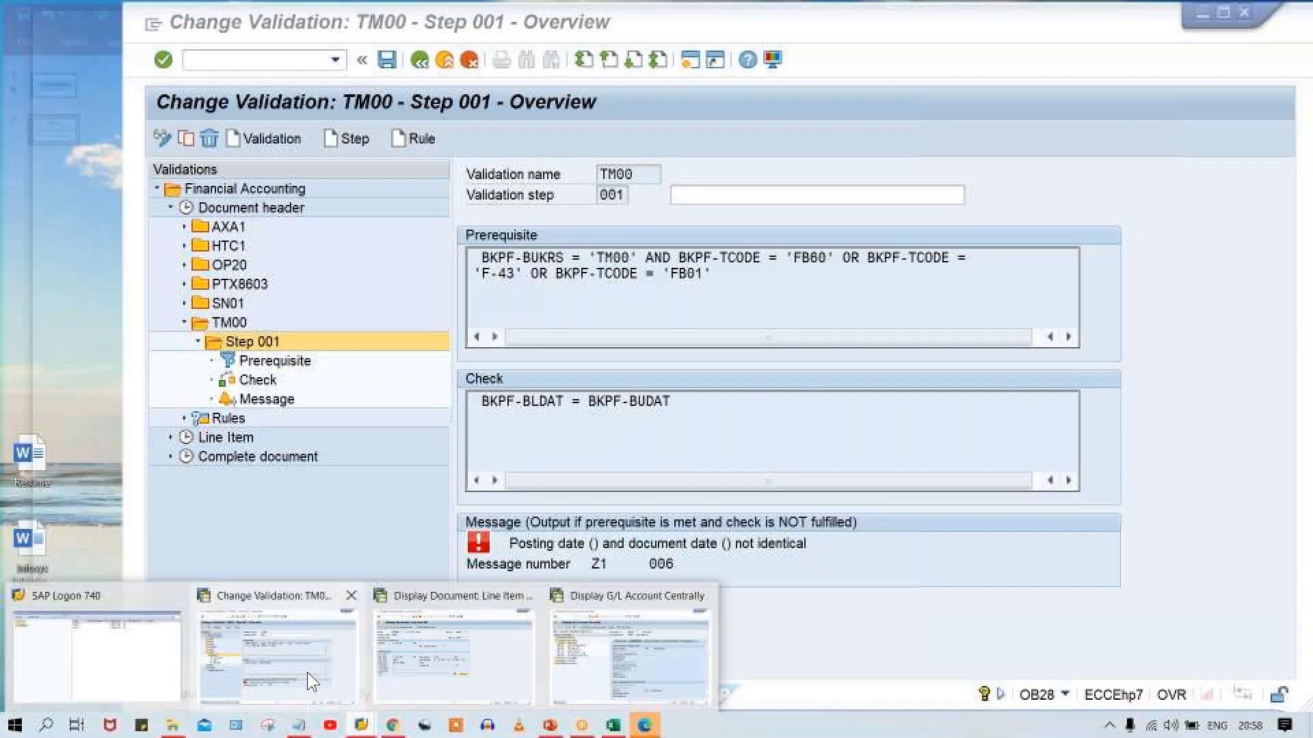
pyautogui.click(309, 679)
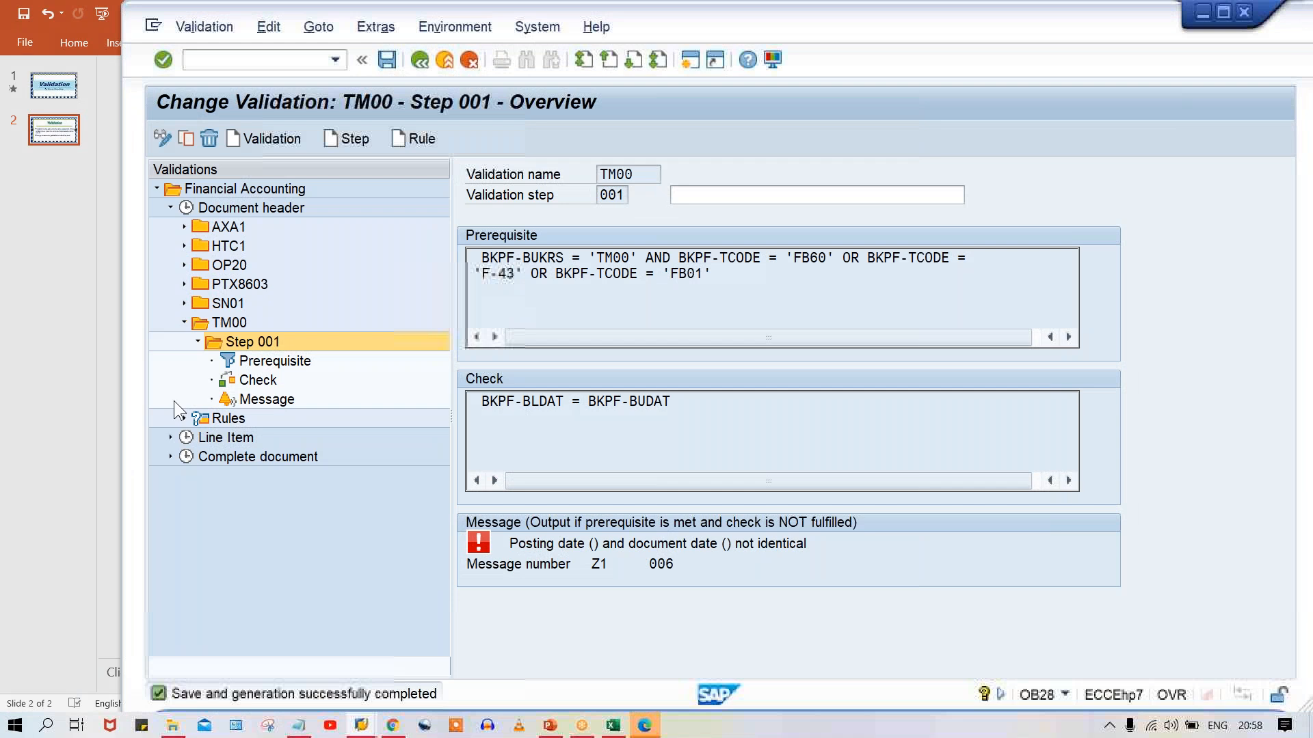
pyautogui.doubleClick(266, 380)
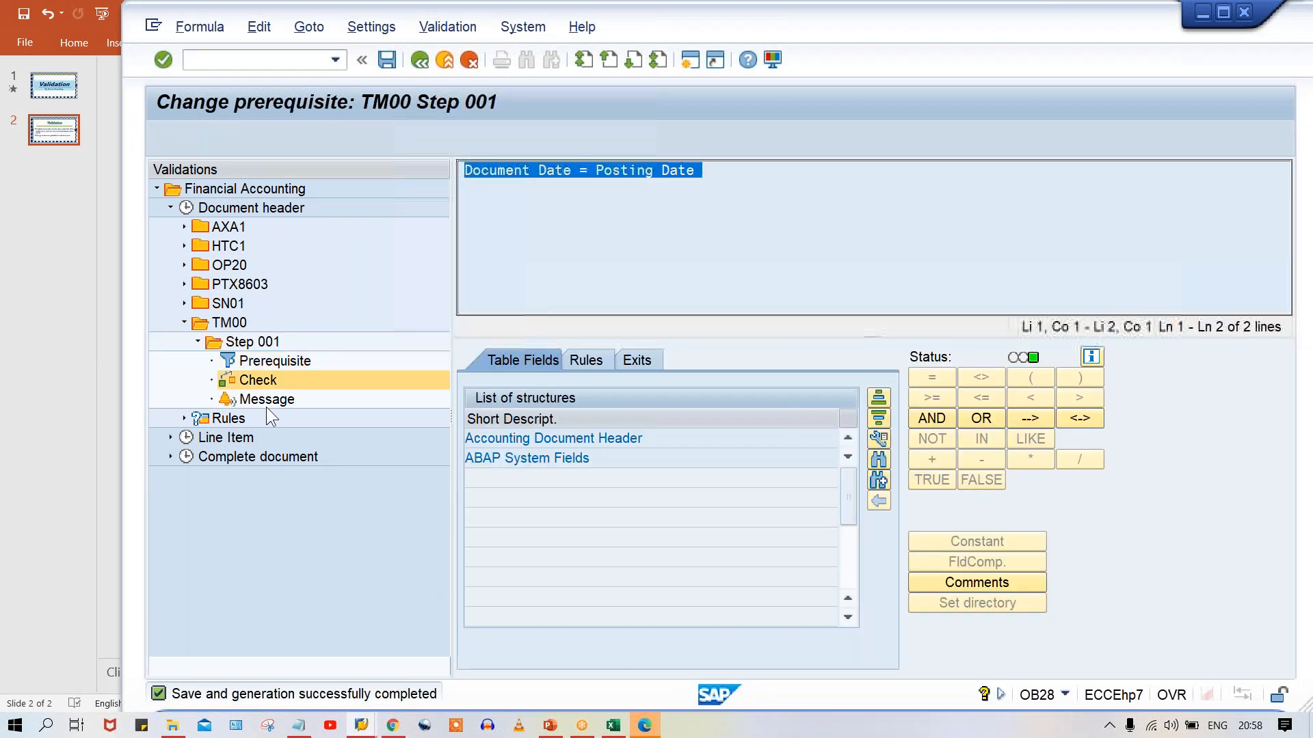
pyautogui.click(265, 396)
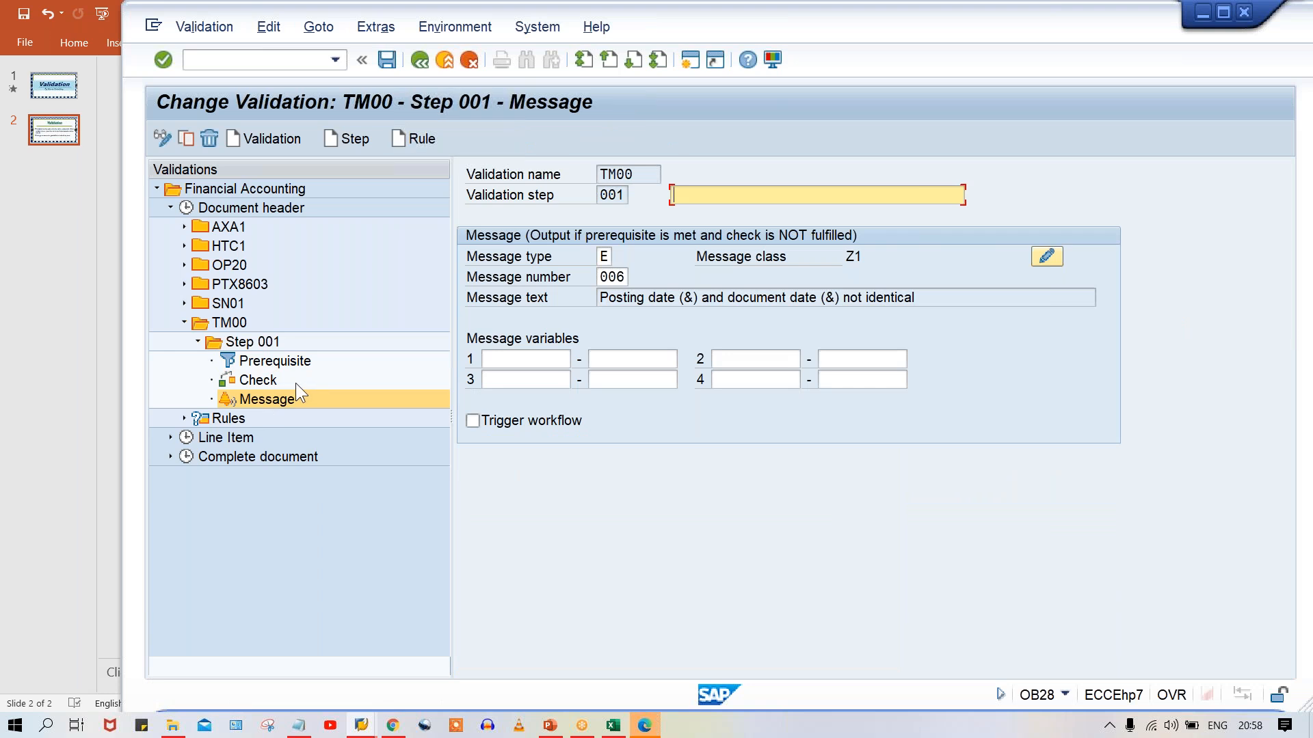
pyautogui.doubleClick(272, 363)
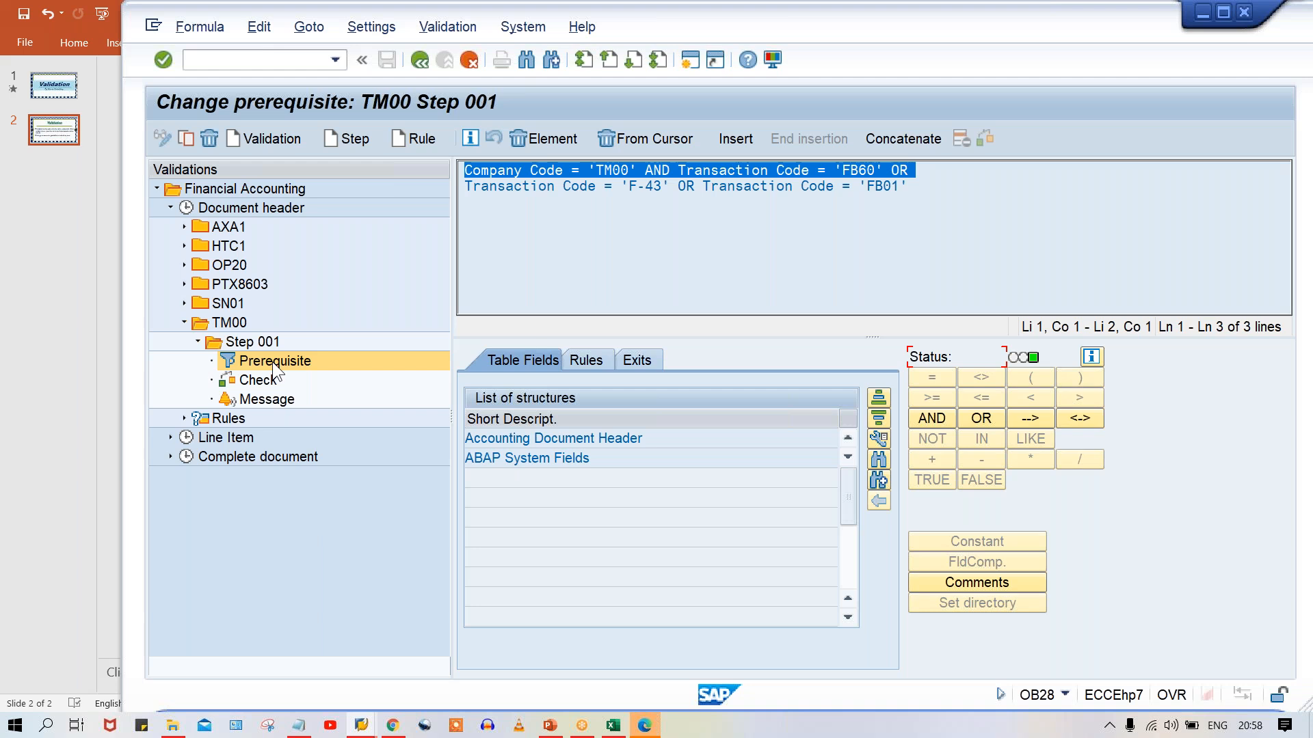
pyautogui.click(271, 376)
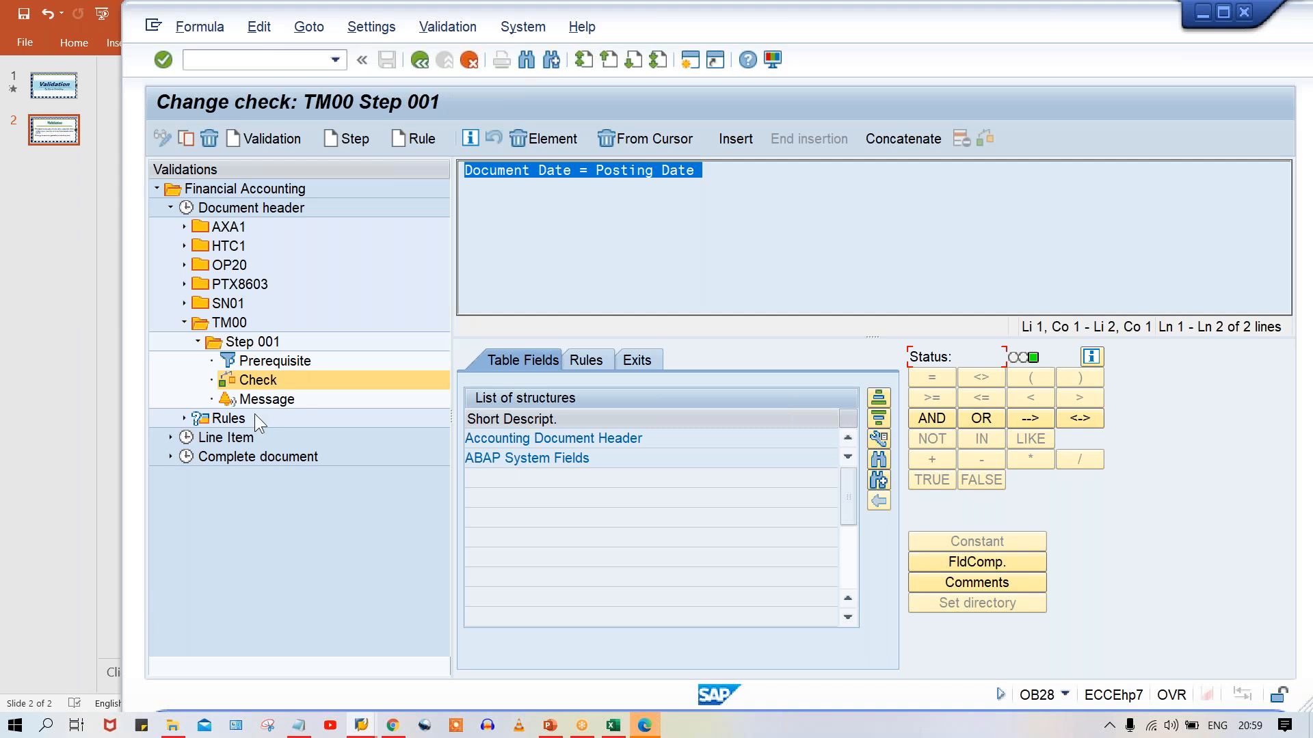
pyautogui.click(286, 401)
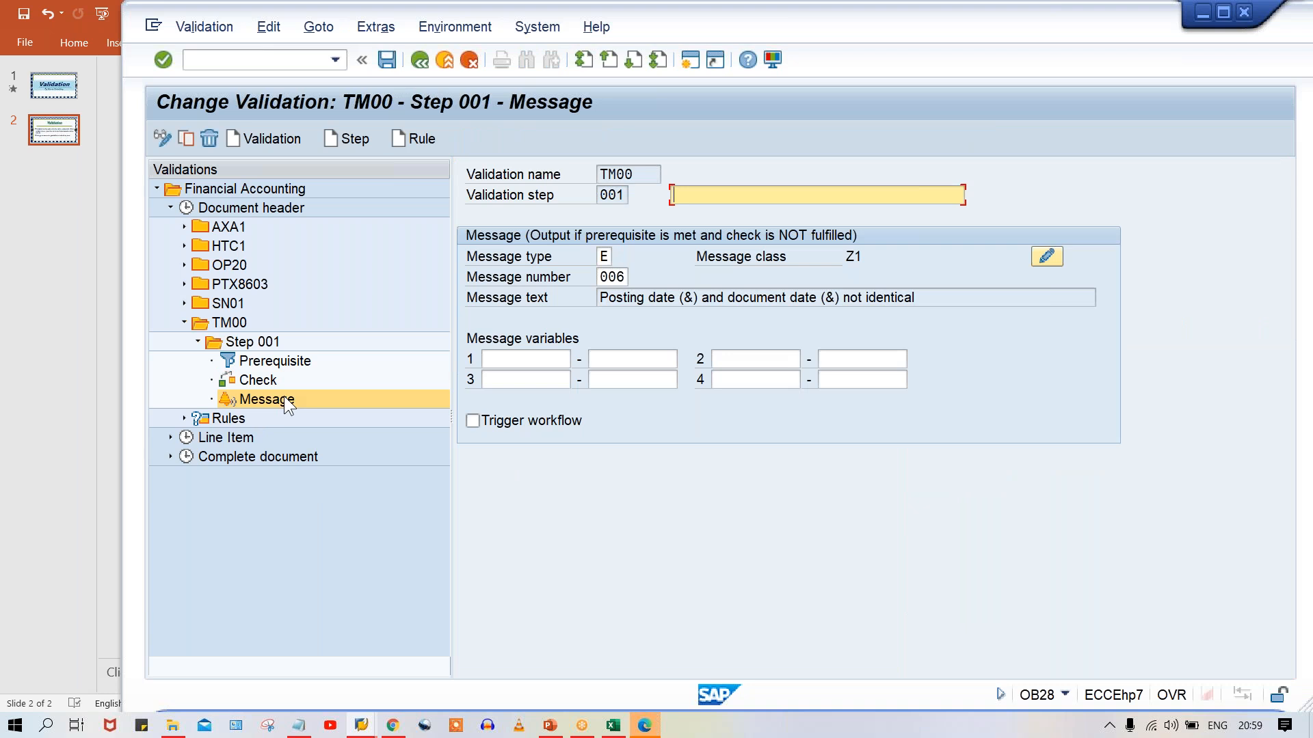